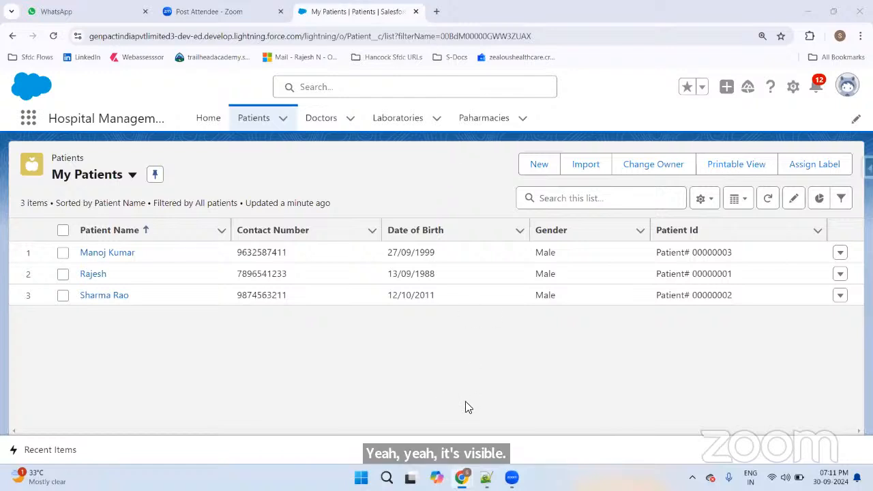
Step: Switch from the Salesforce My Patients list in Chrome to the Notepad++ 'new 38' notes file
click(486, 477)
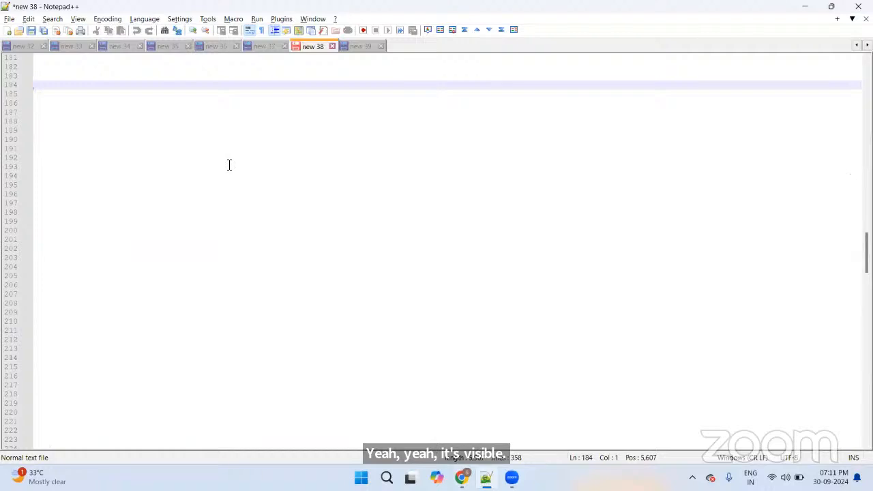
scroll(232, 174, up, 4)
scroll(232, 175, up, 7)
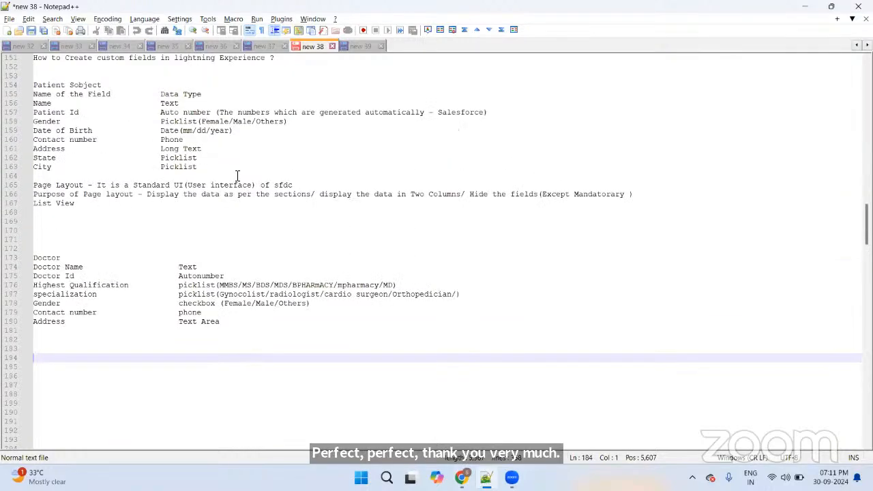
scroll(235, 175, up, 12)
scroll(241, 176, up, 3)
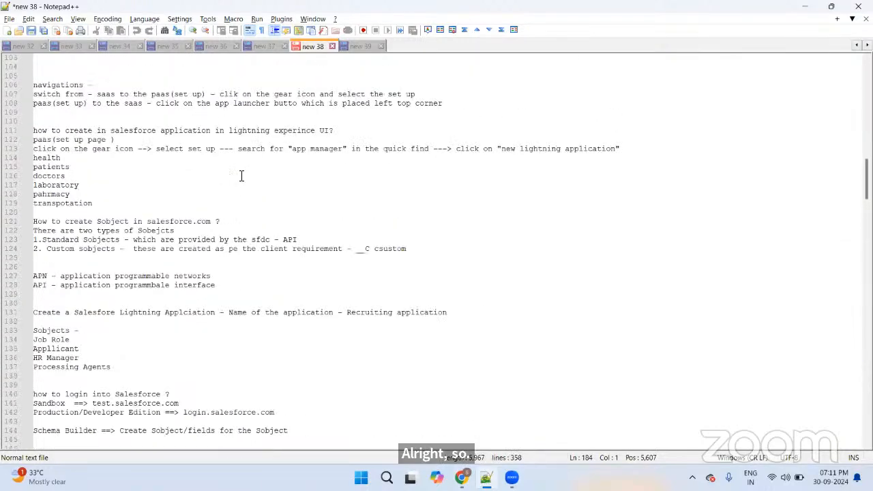
scroll(241, 176, up, 3)
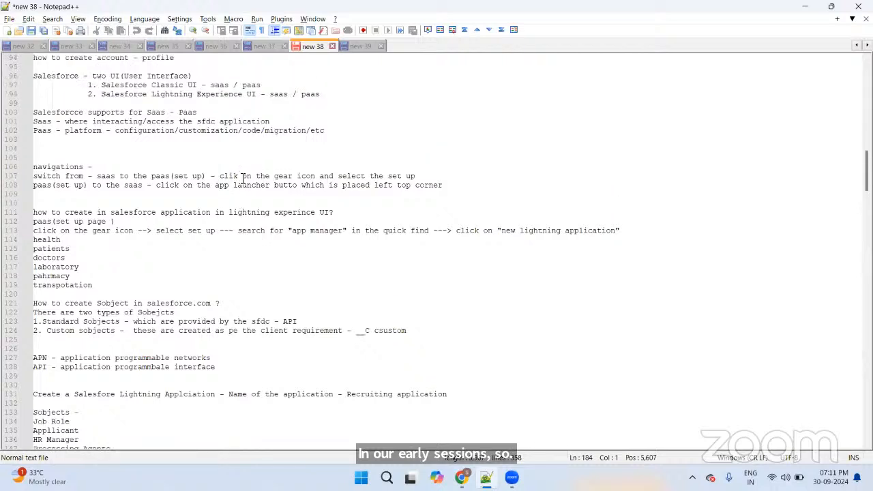
scroll(242, 177, up, 3)
scroll(248, 178, up, 4)
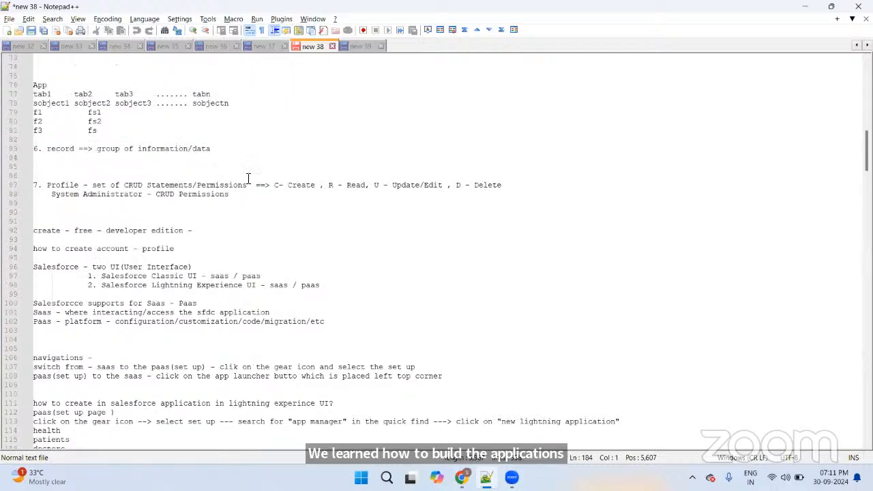
scroll(248, 178, down, 4)
scroll(248, 182, up, 4)
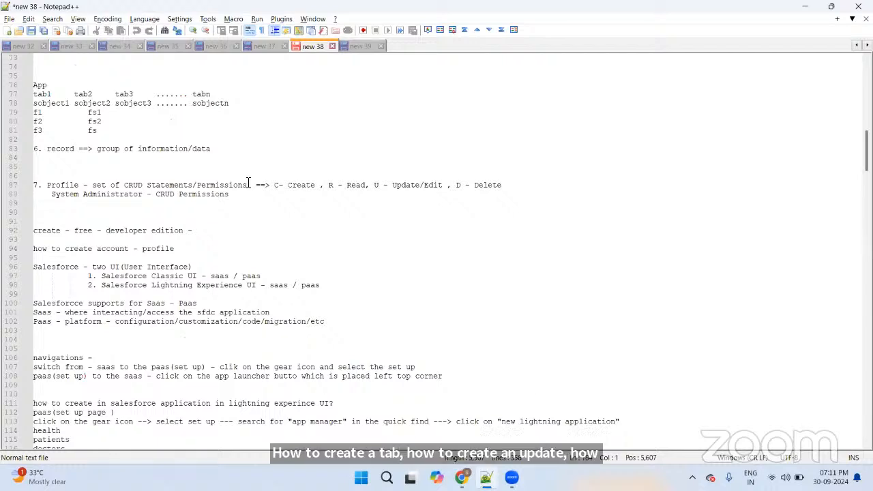
scroll(251, 183, up, 2)
scroll(250, 183, down, 9)
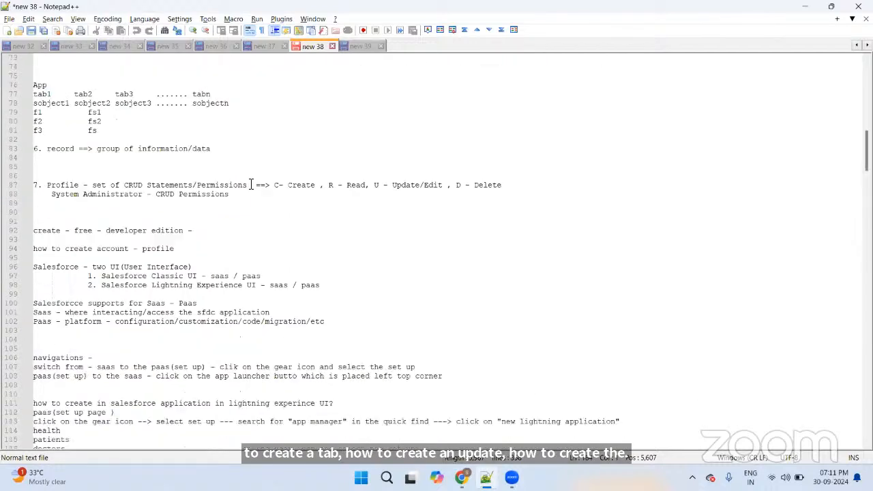
scroll(249, 184, down, 20)
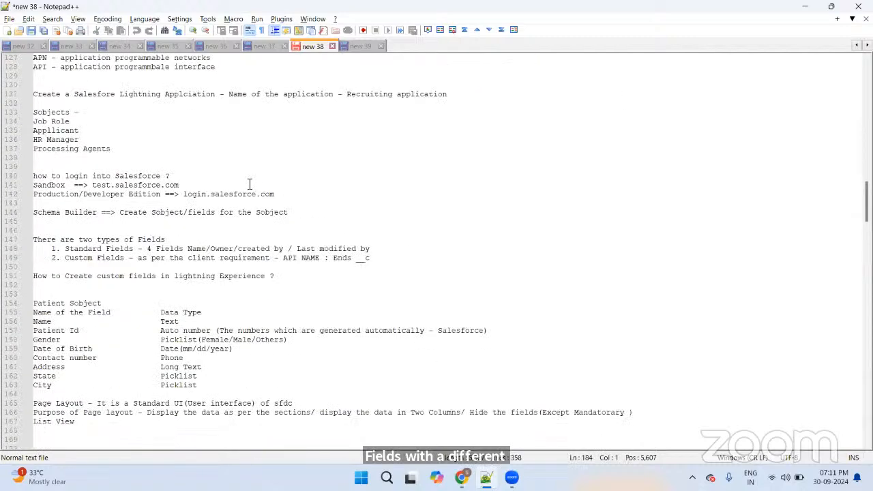
scroll(255, 184, down, 1)
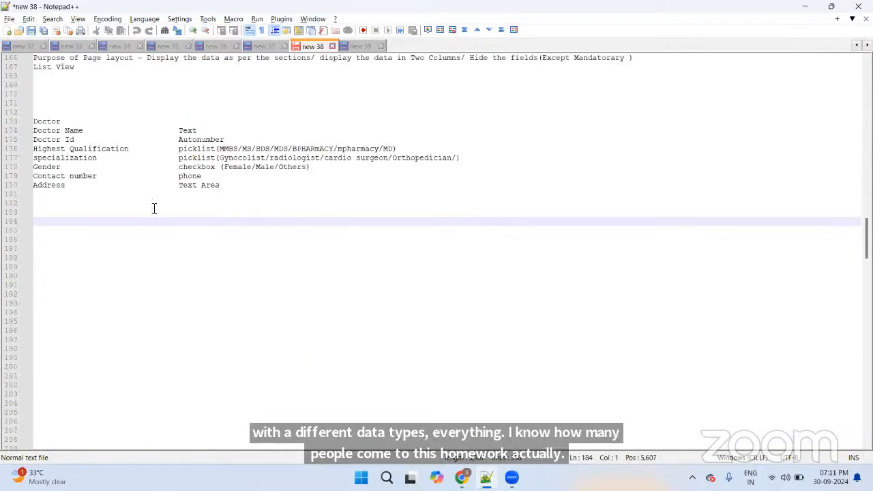
scroll(186, 204, down, 3)
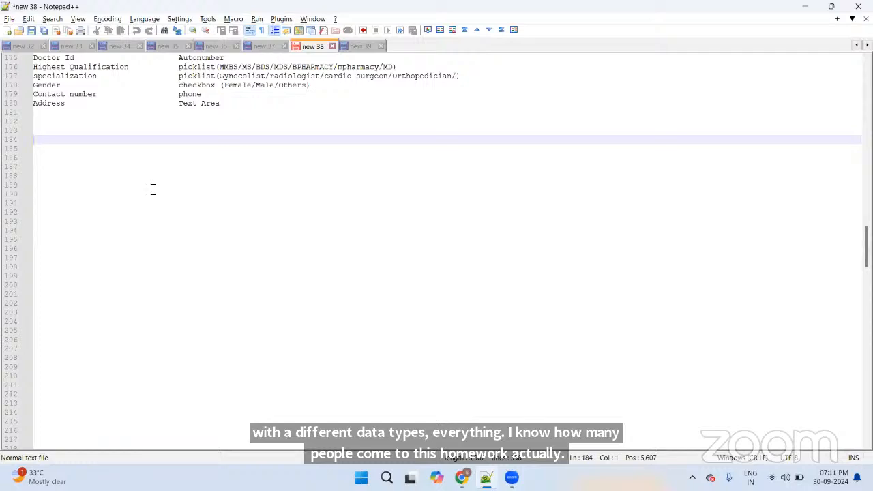
scroll(130, 174, down, 2)
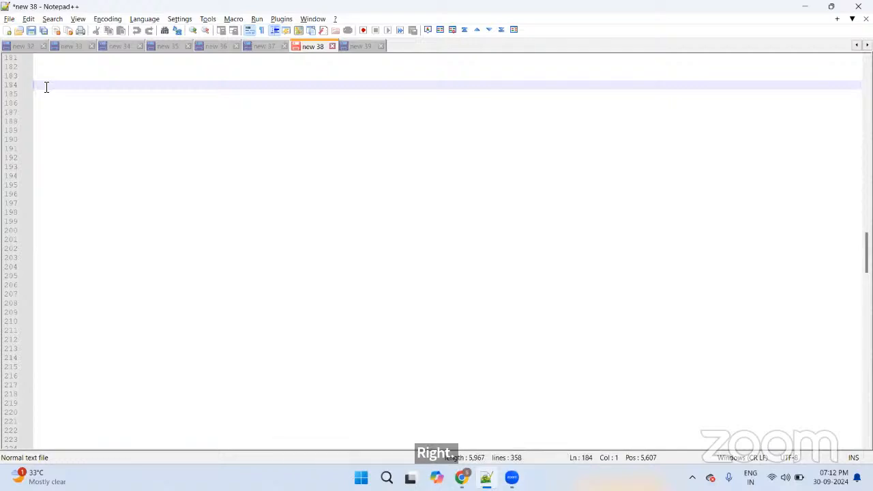
Step: Write a 'Scenario -' heading, a blank line, then 'Picklist - 10 Values'
text(Scenar)
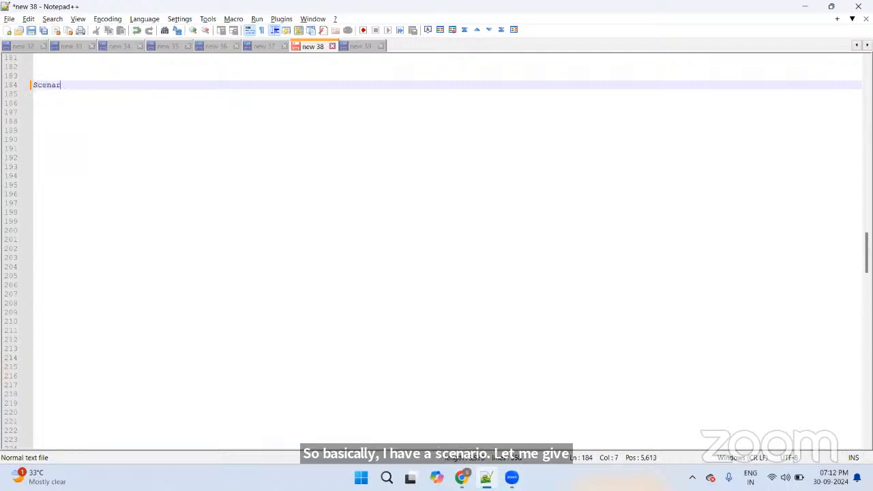
text(io -)
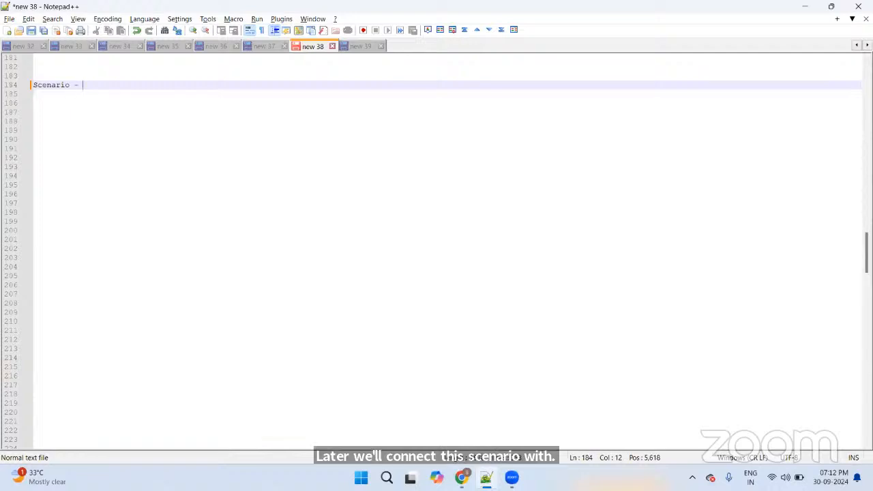
key(Return)
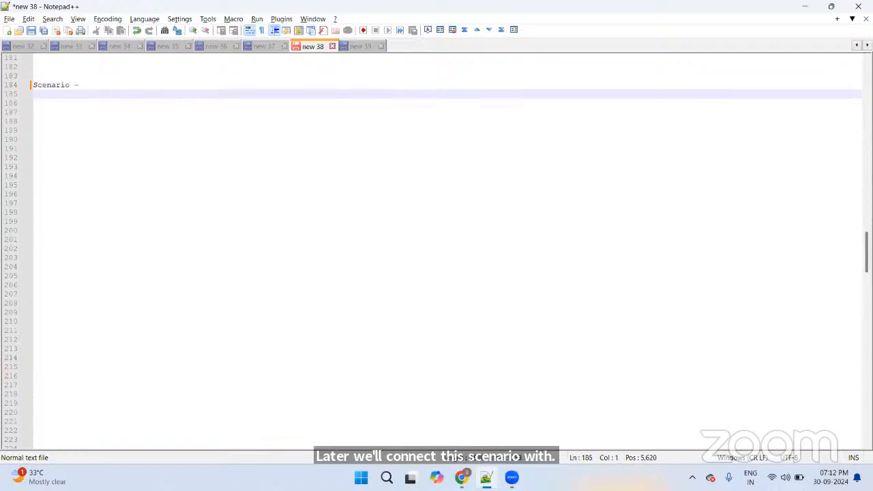
key(Return)
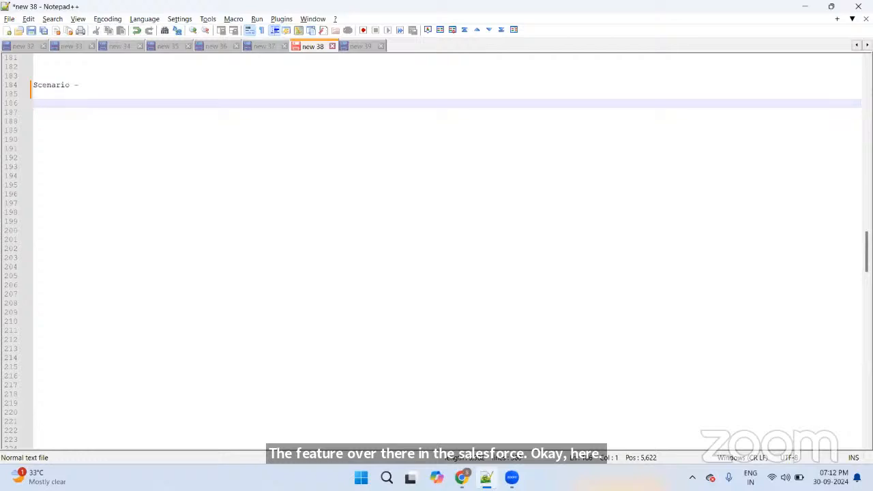
text(Pi)
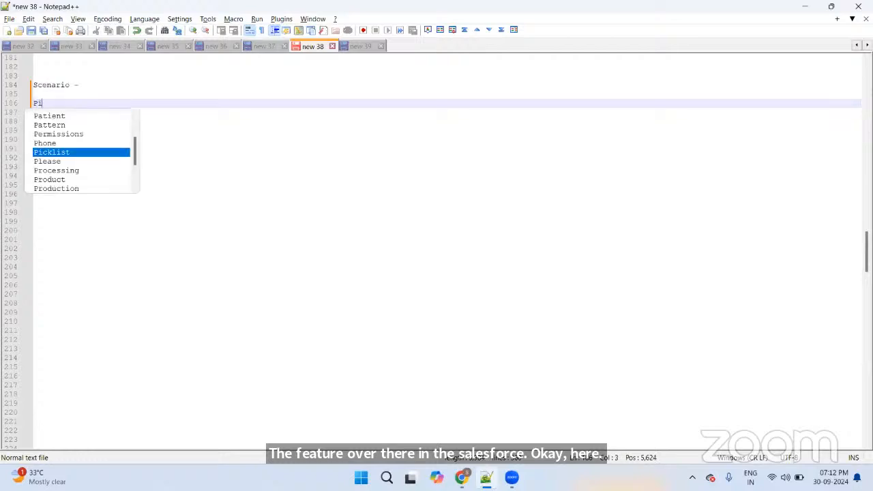
text(cklist )
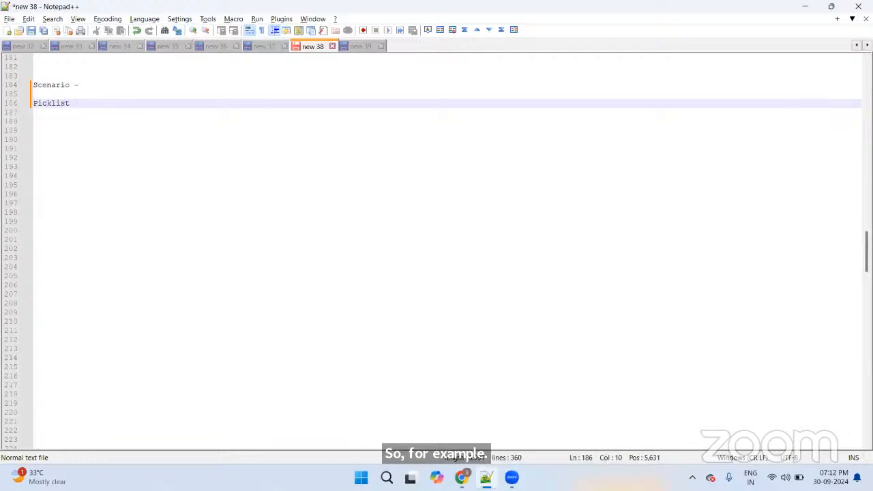
text(-)
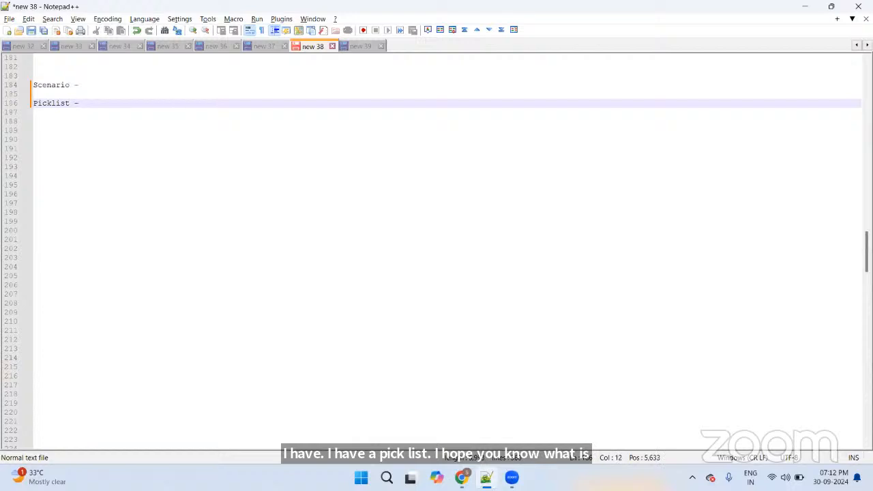
text( 10 Values)
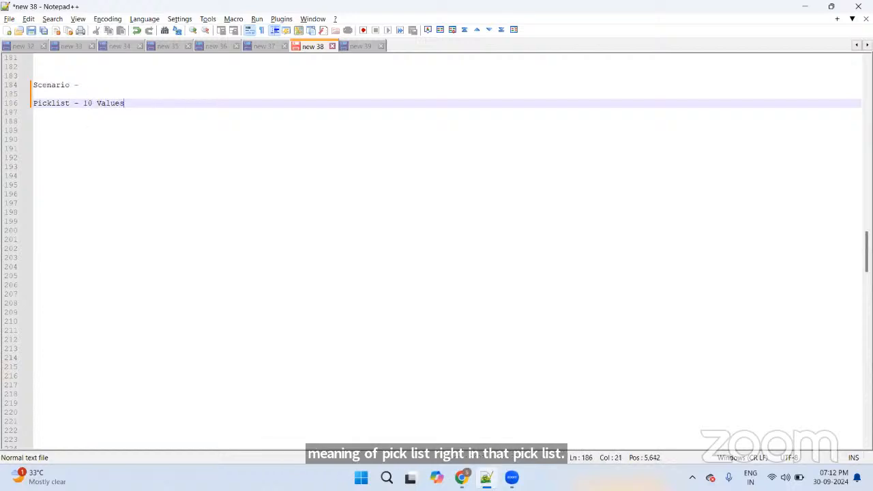
Step: List value1, Value2 and Value3 on separate lines under the picklist heading
key(Return)
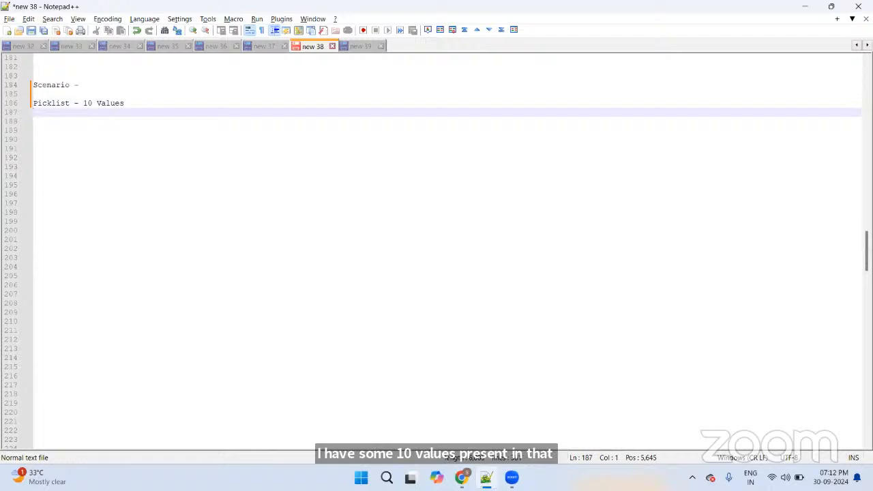
text(vali)
text(e1)
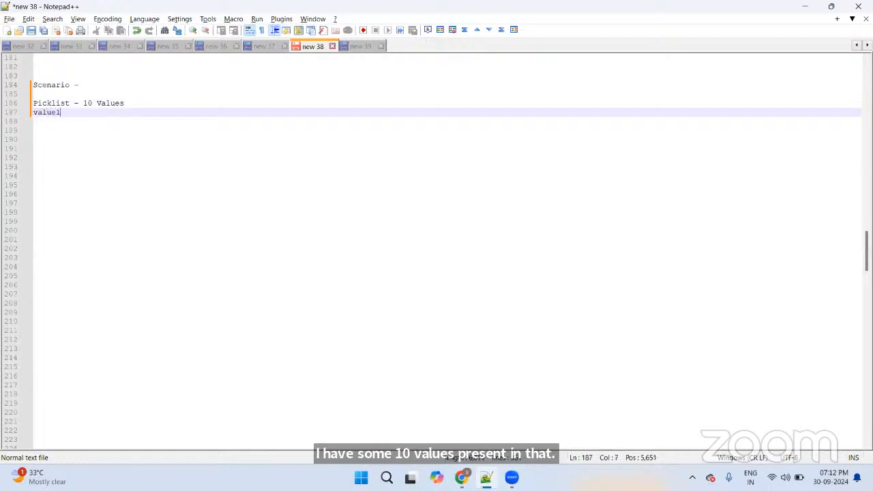
key(Return)
text(Value)
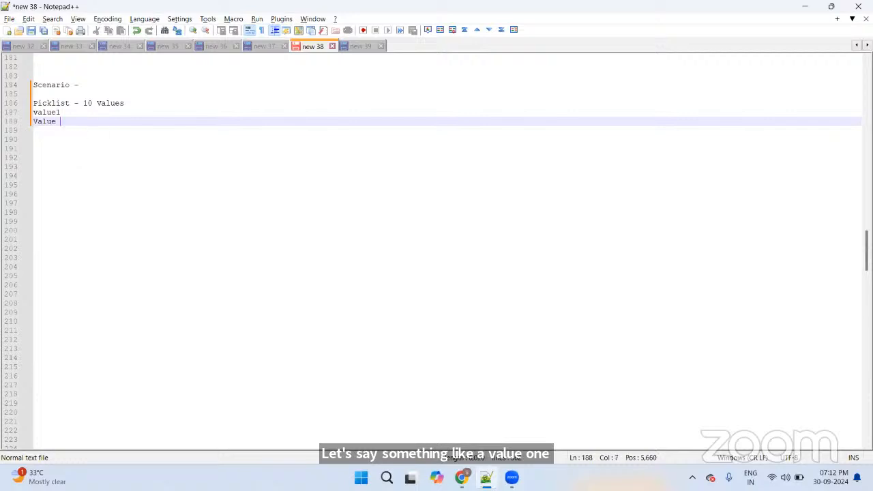
key(BackSpace)
text(2)
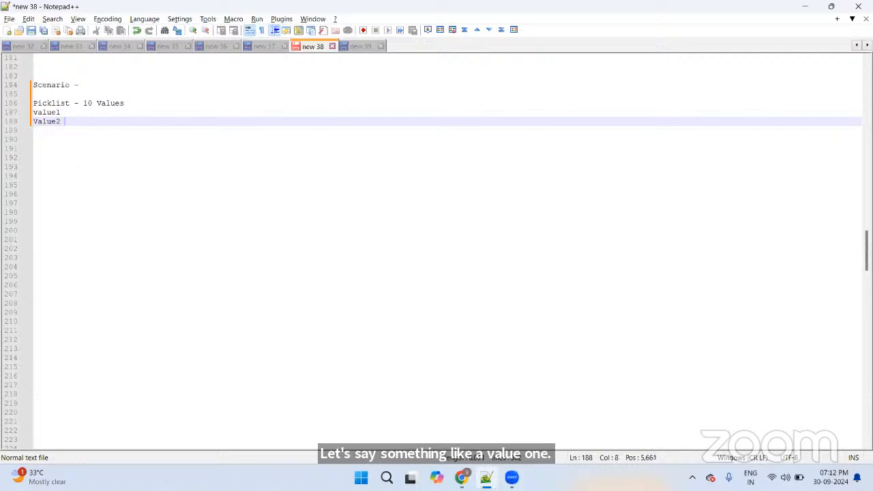
key(Return)
text(Value3)
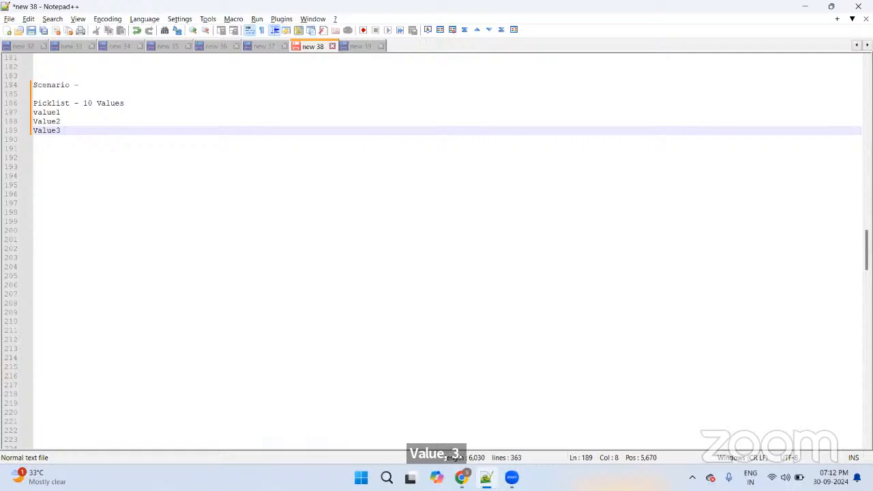
key(Up)
key(Up)
key(Up)
key(Up)
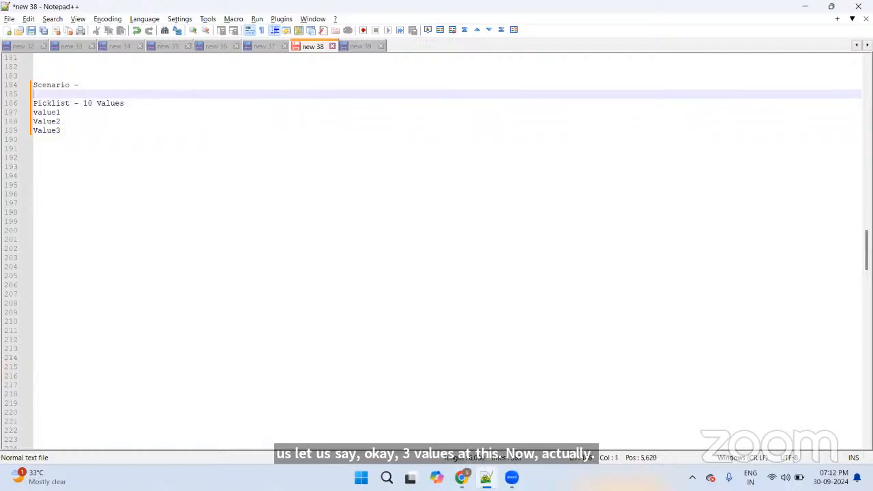
Step: Add a Patient__c line with blank lines above and below it
text(Patient)
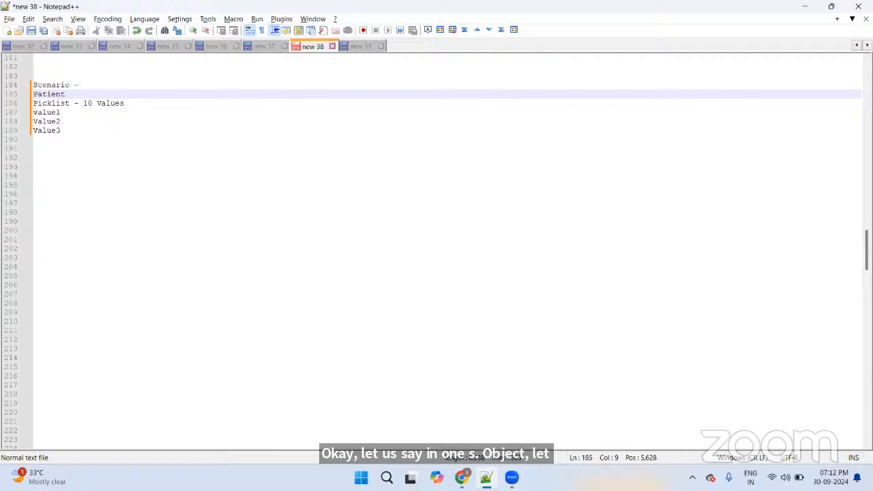
key(BackSpace)
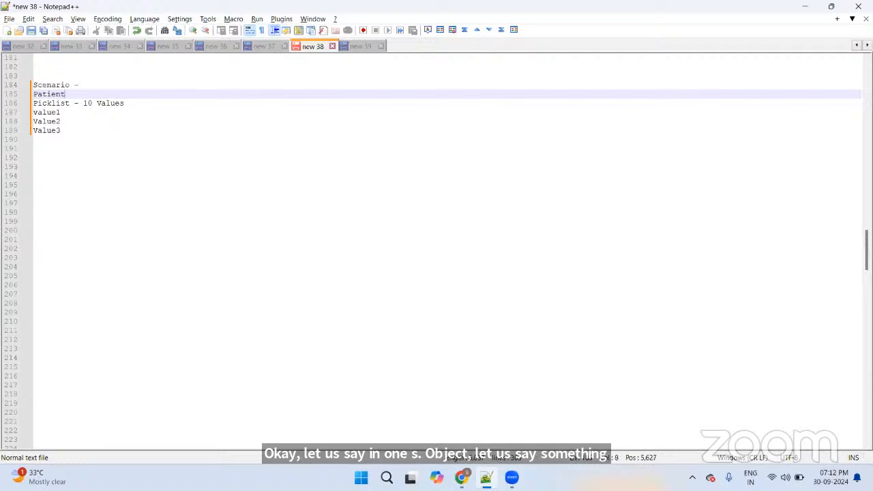
text(__c)
key(Home)
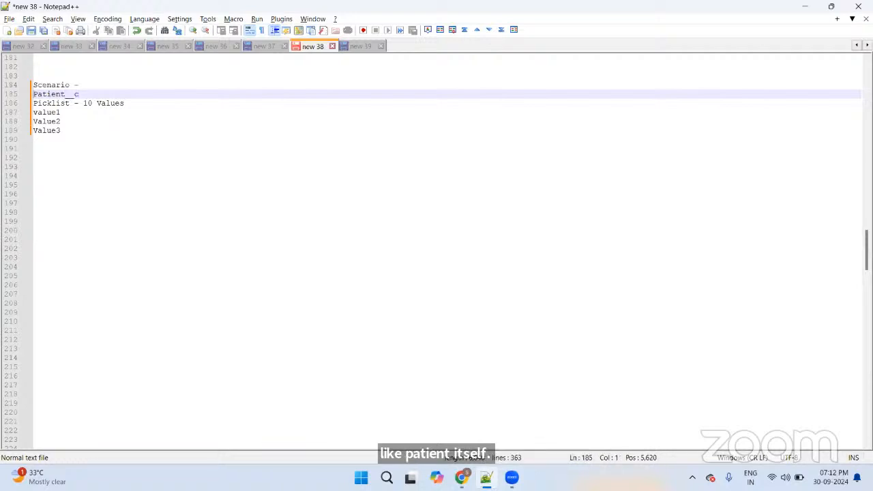
key(Return)
key(End)
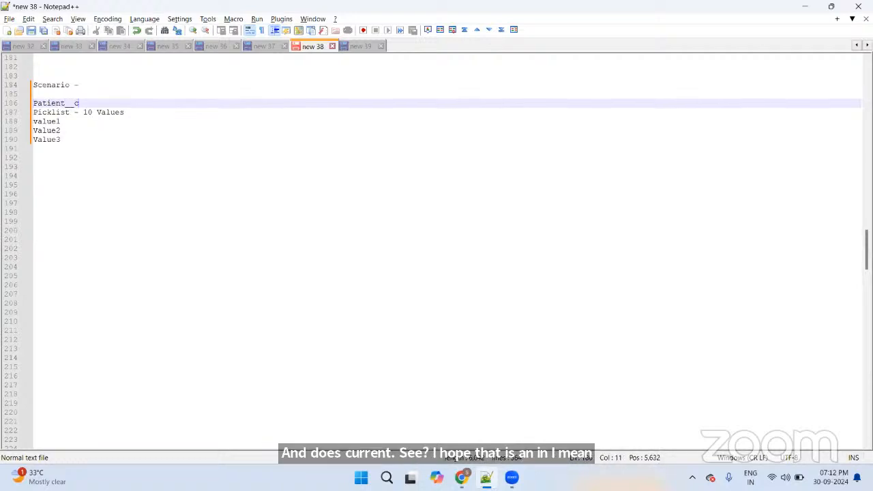
key(Return)
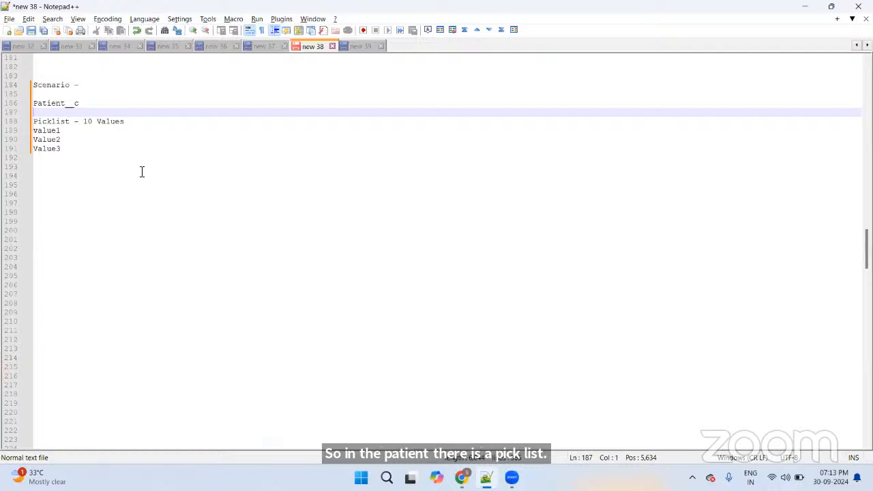
Step: Change the picklist line to 'Picklist - 3 Values' and add a dash after value1
drag(94, 121, 83, 122)
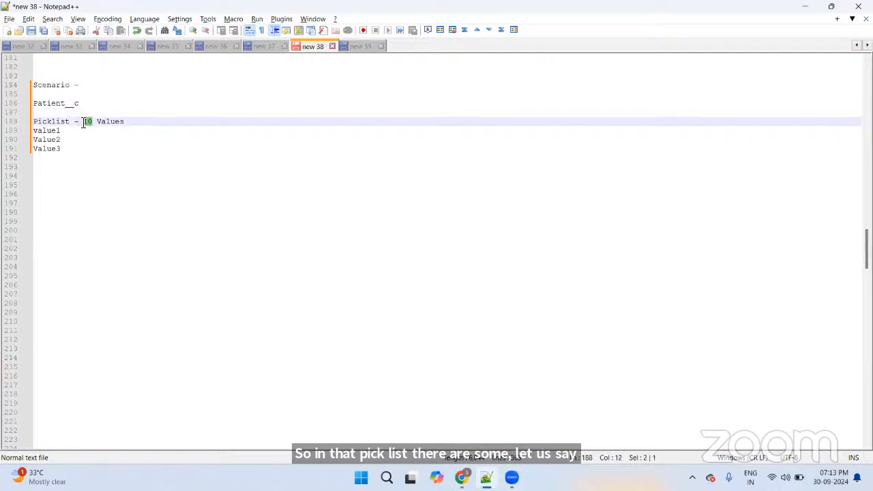
text(3)
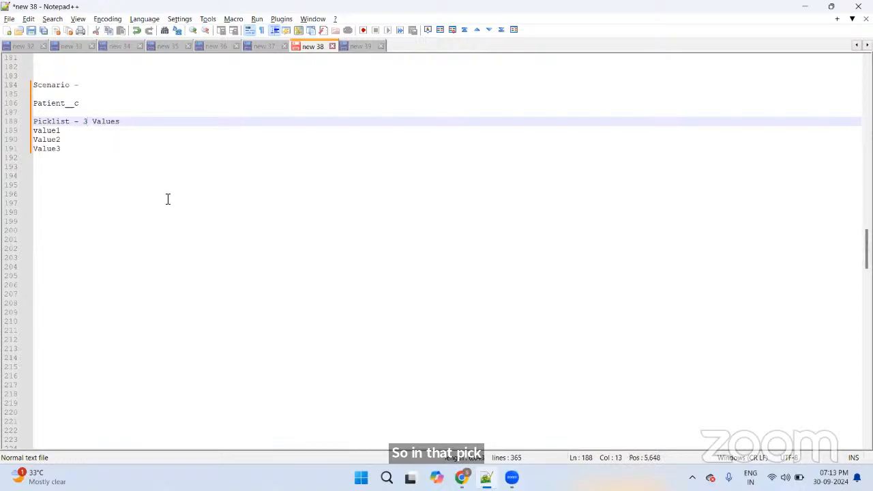
click(69, 132)
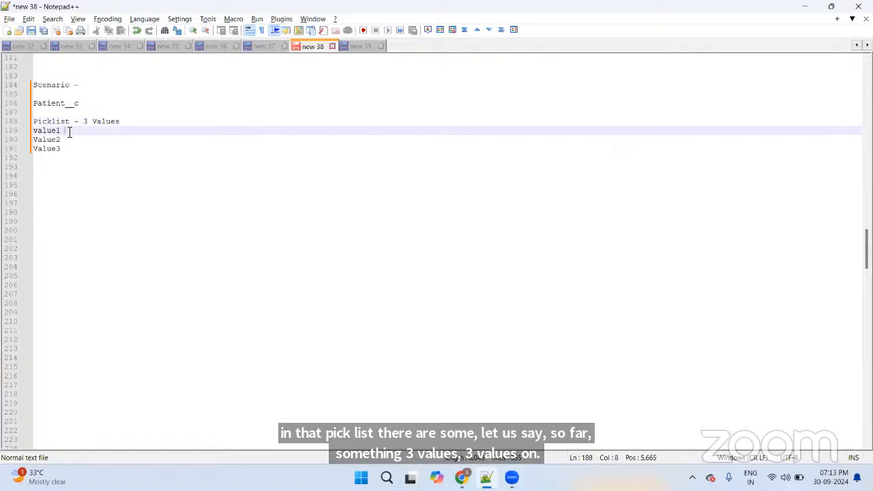
drag(68, 132, 30, 135)
click(113, 133)
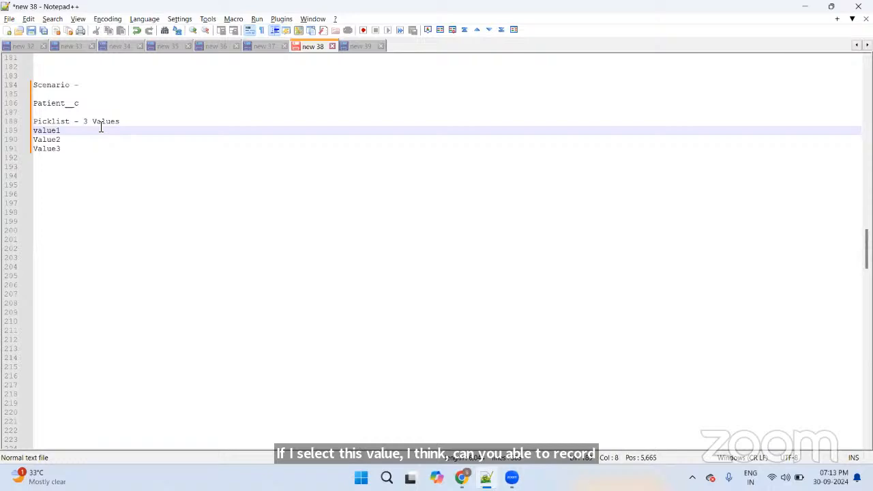
text(-)
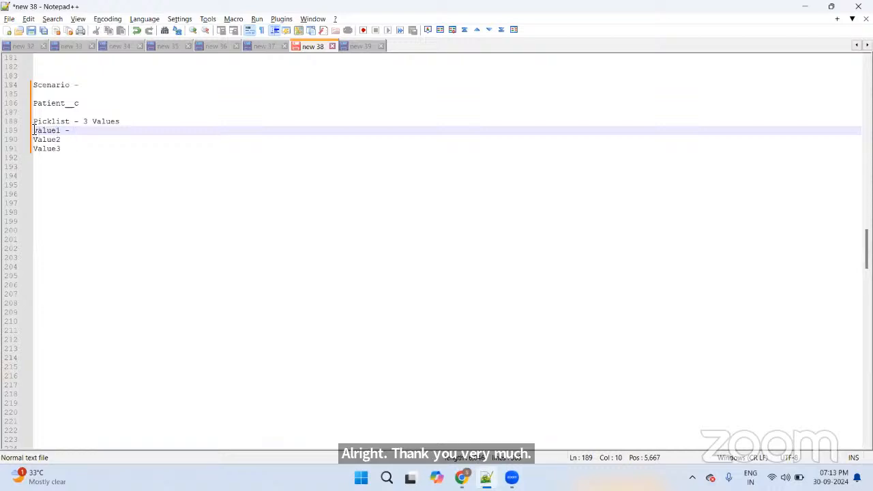
Step: Add a 'Picklist B' heading and rename the first list to 'Picklist A'
click(77, 150)
key(Return)
key(Return)
key(Return)
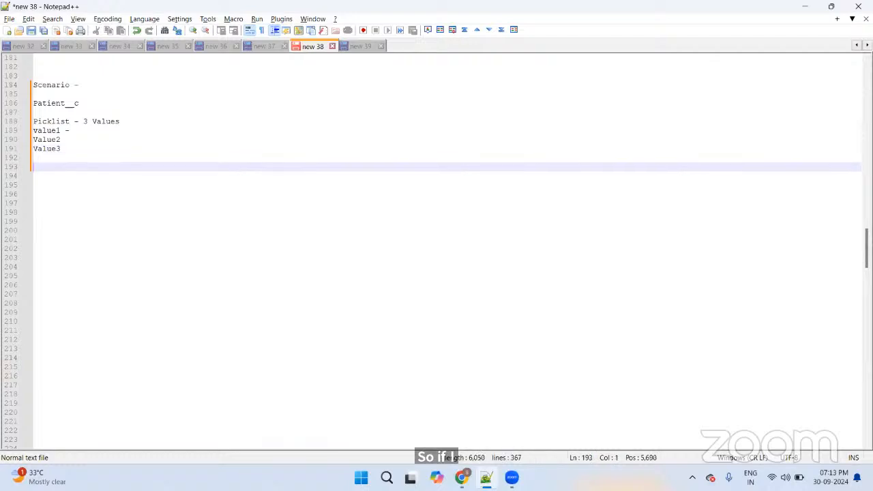
text(Pic)
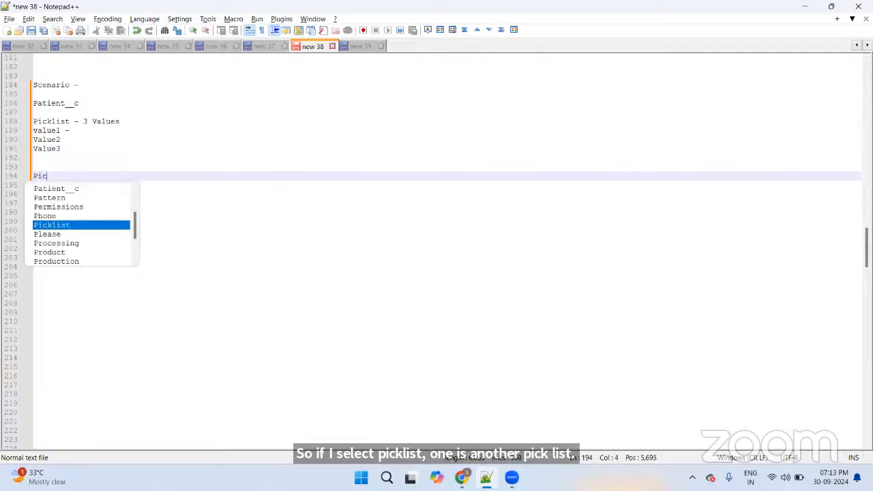
text(klist B)
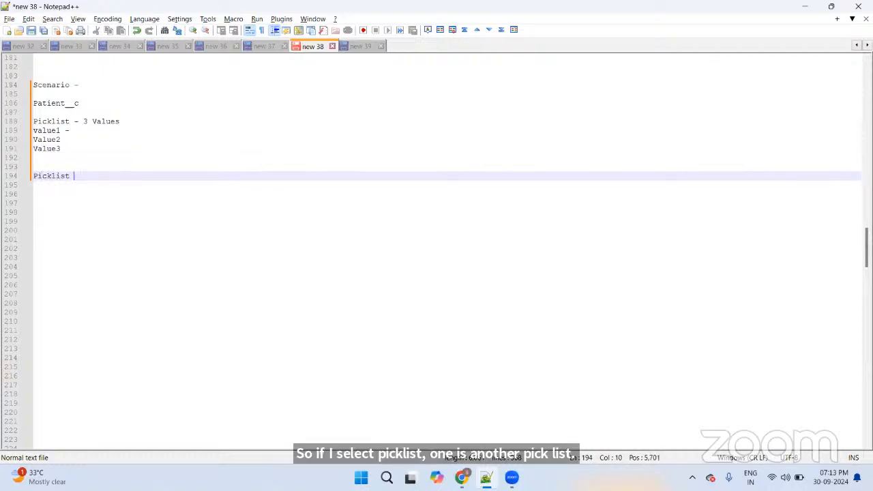
click(70, 122)
text(A)
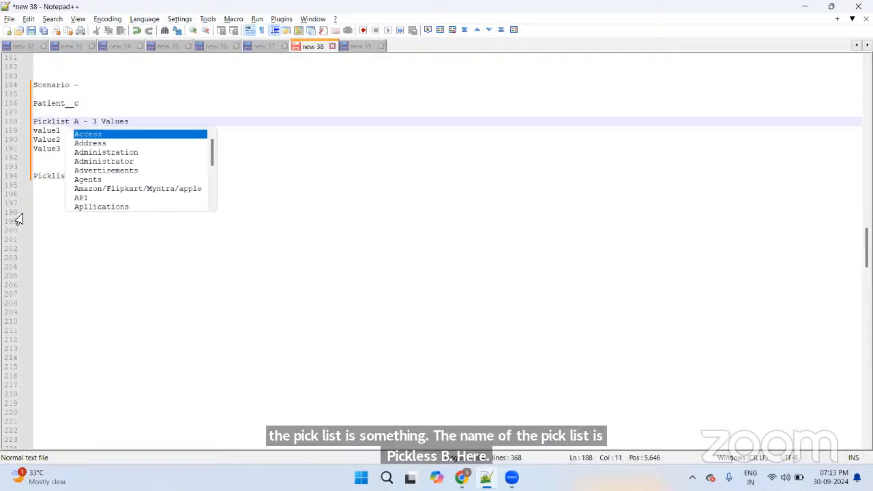
Step: List Value A, Value B and Value C under Picklist B
click(38, 203)
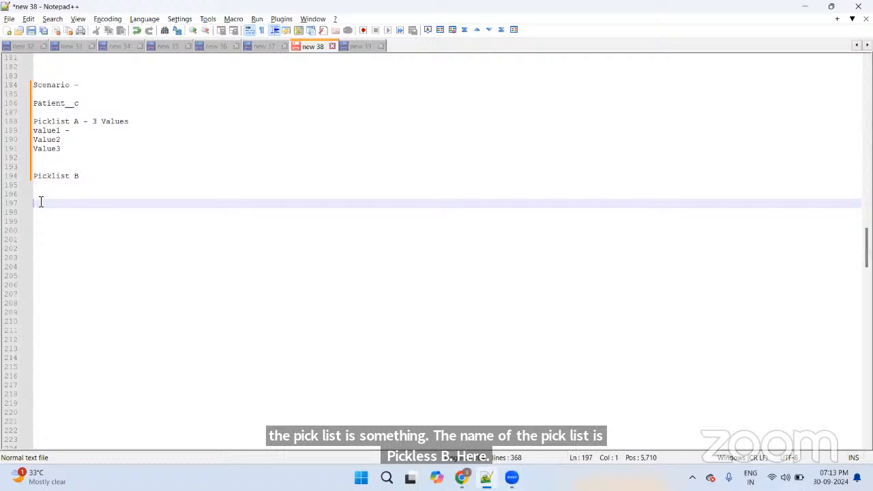
click(110, 176)
key(Return)
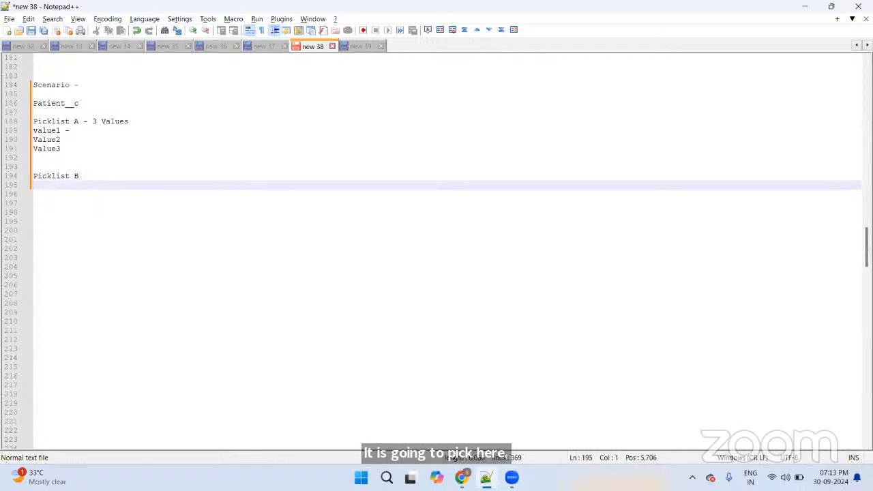
text(Values)
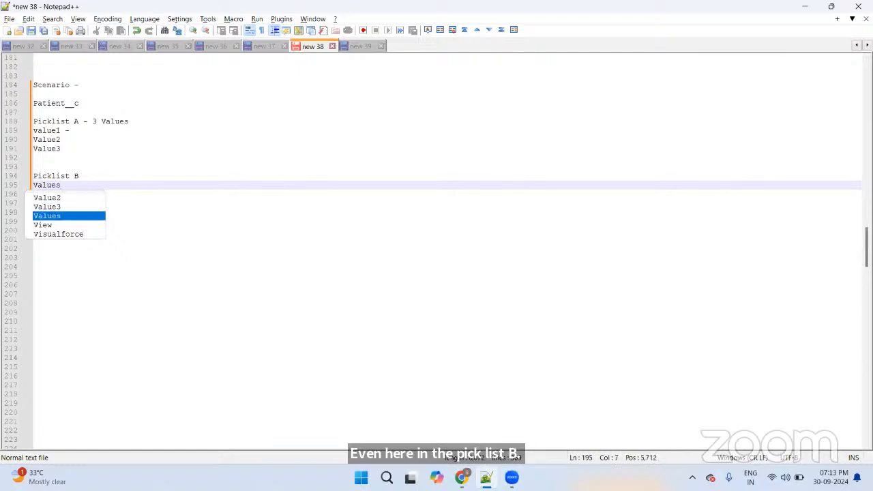
key(BackSpace)
text(1)
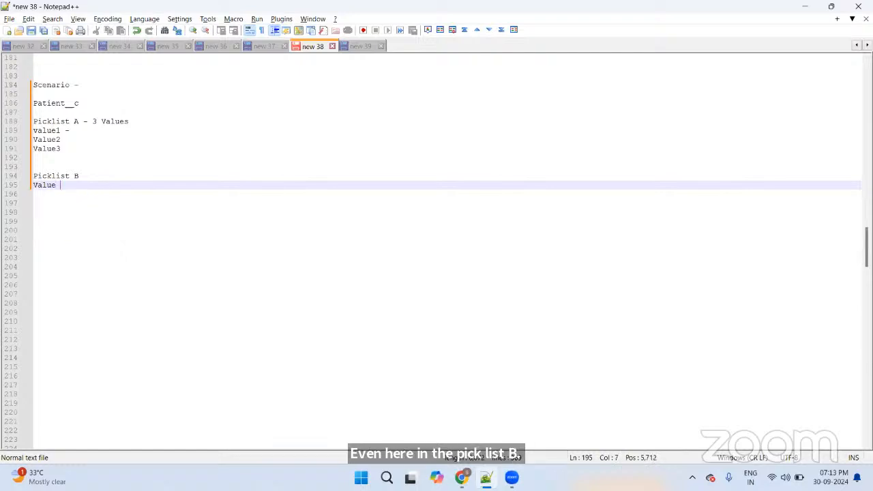
key(Return)
text(Value 2)
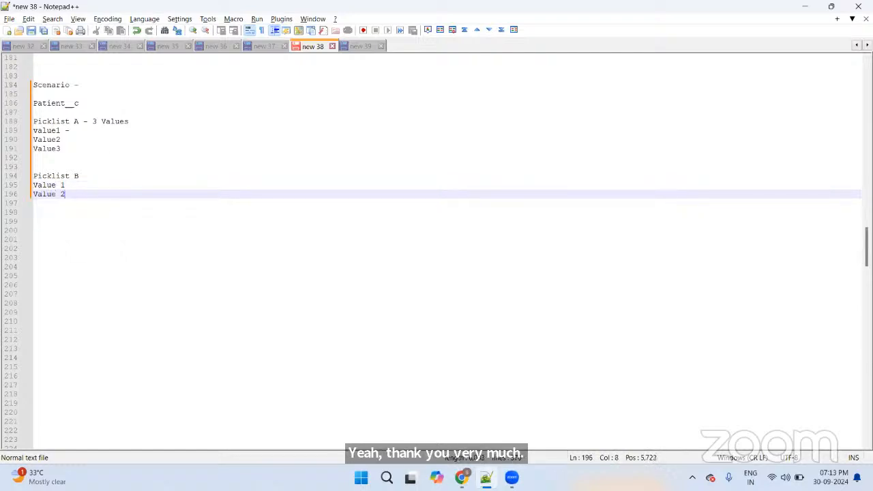
key(Return)
text(Value)
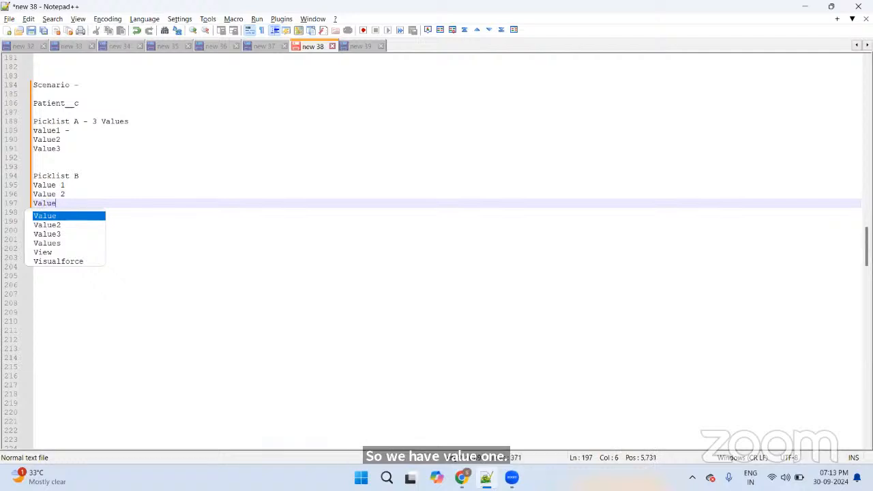
text( 3)
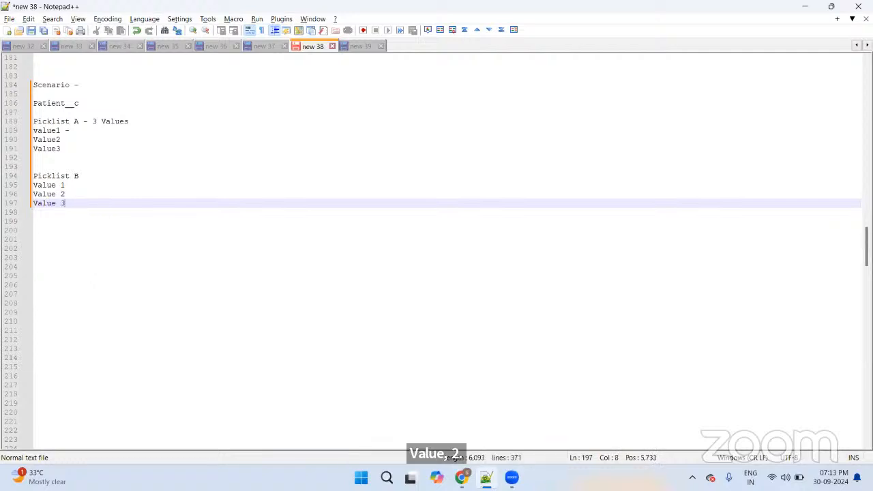
key(BackSpace)
text(C)
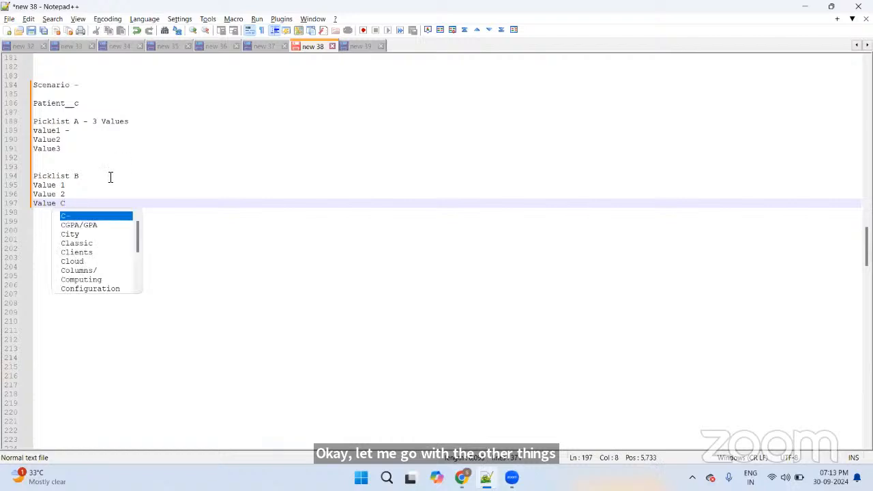
key(Escape)
key(Up)
key(BackSpace)
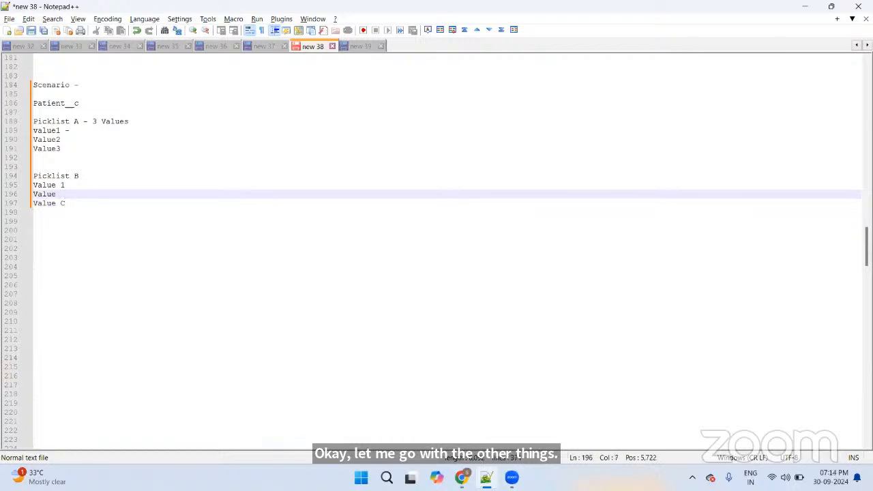
text(B)
key(Return)
key(shift+Left)
key(shift+Left)
key(shift+Left)
key(shift+Left)
key(shift+Left)
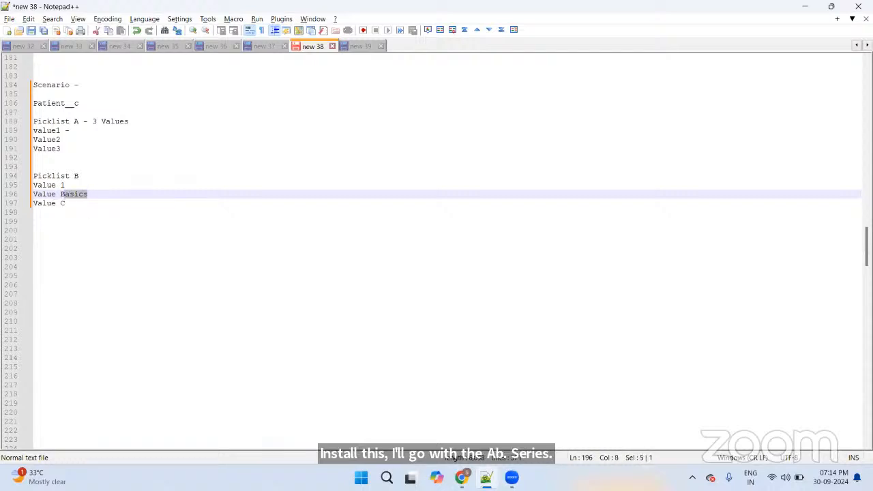
key(BackSpace)
key(Up)
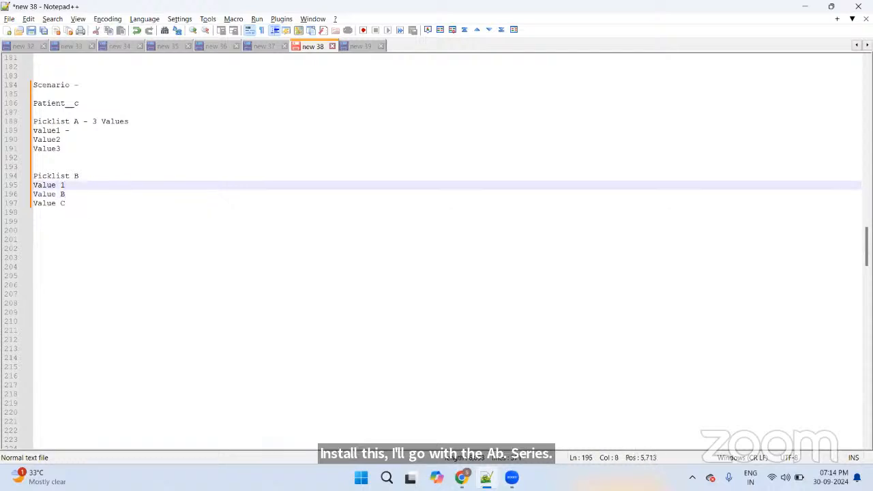
key(BackSpace)
text(A)
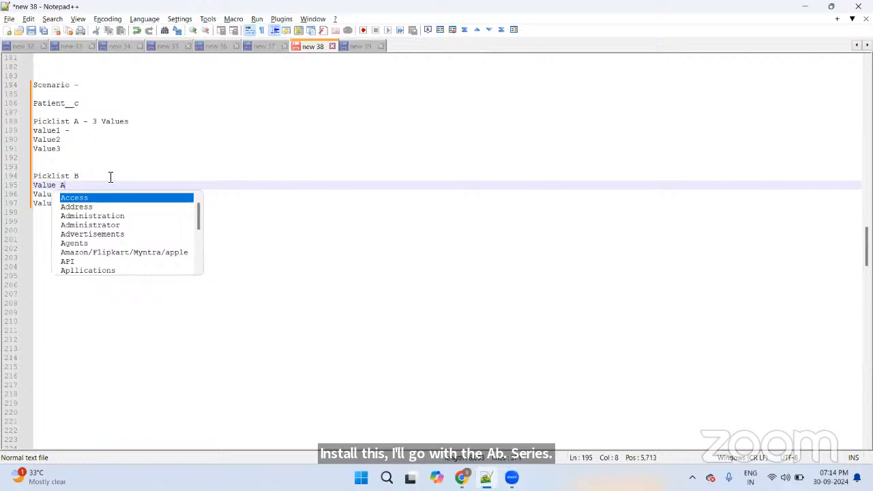
key(Escape)
Step: Copy the Value A–C lines and paste them twice below Value C
key(Down)
key(Down)
key(Down)
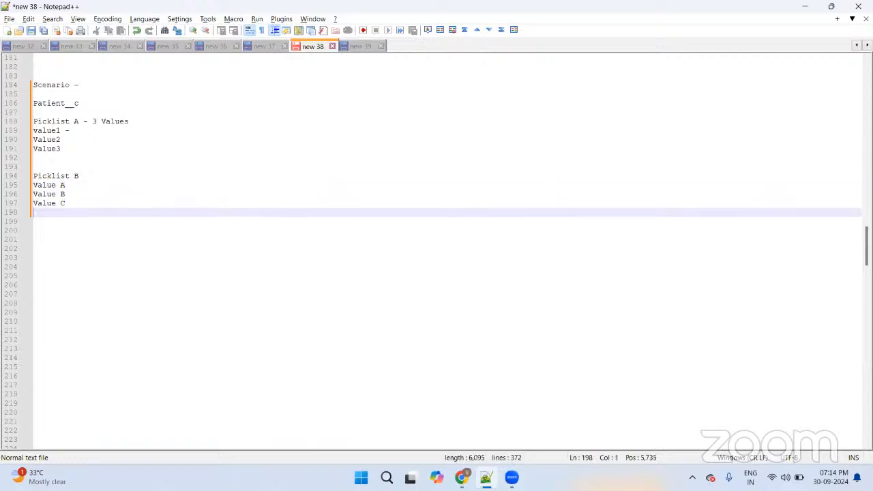
key(Up)
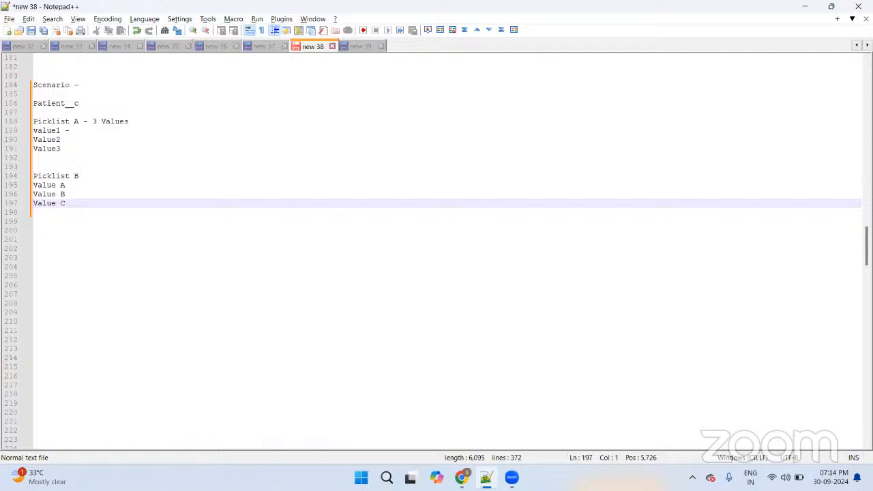
key(Up)
key(Up)
key(shift+End)
key(shift+Down)
key(shift+Down)
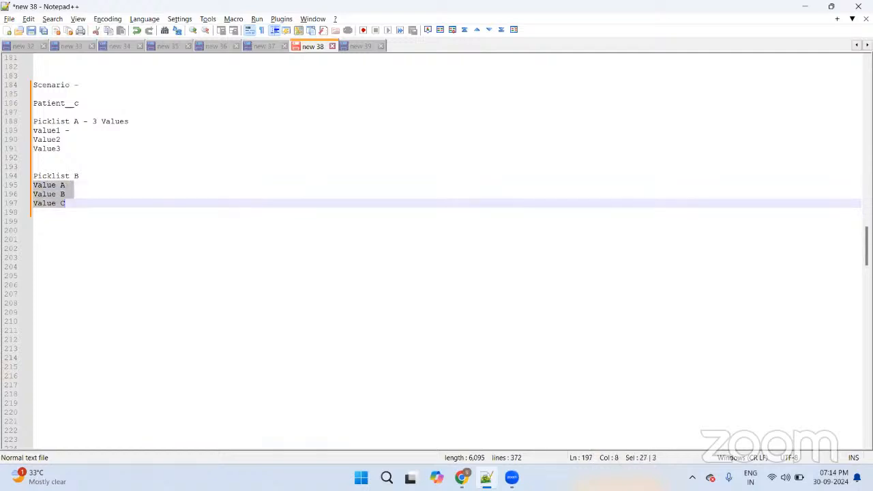
key(ctrl+c)
key(End)
key(Return)
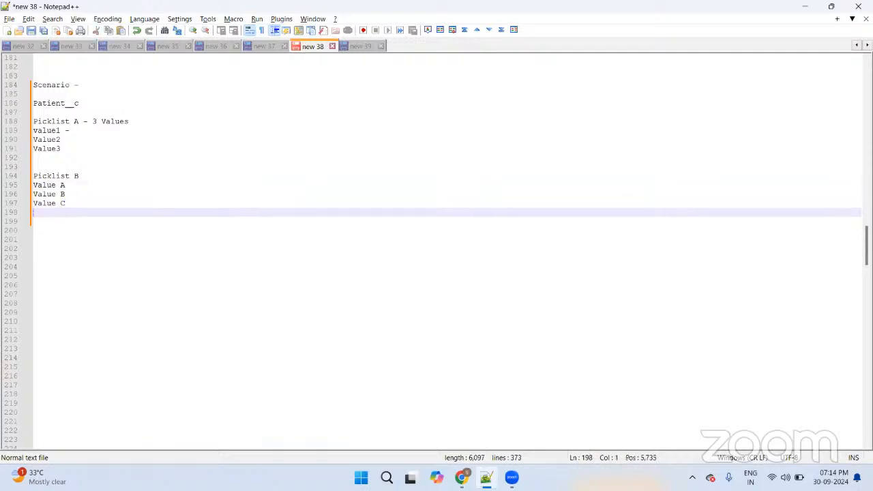
key(ctrl+v)
key(Return)
key(ctrl+v)
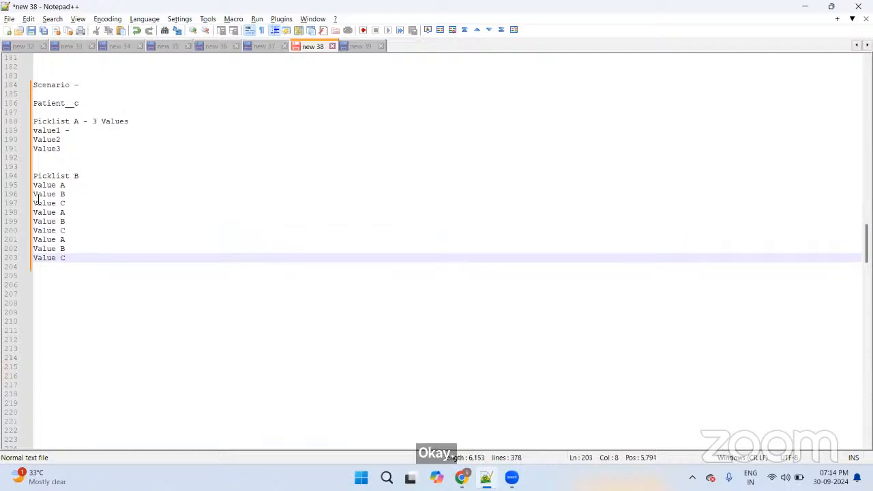
Step: Rename the pasted copies to Value d, f, g, h, i and j
click(66, 213)
key(BackSpace)
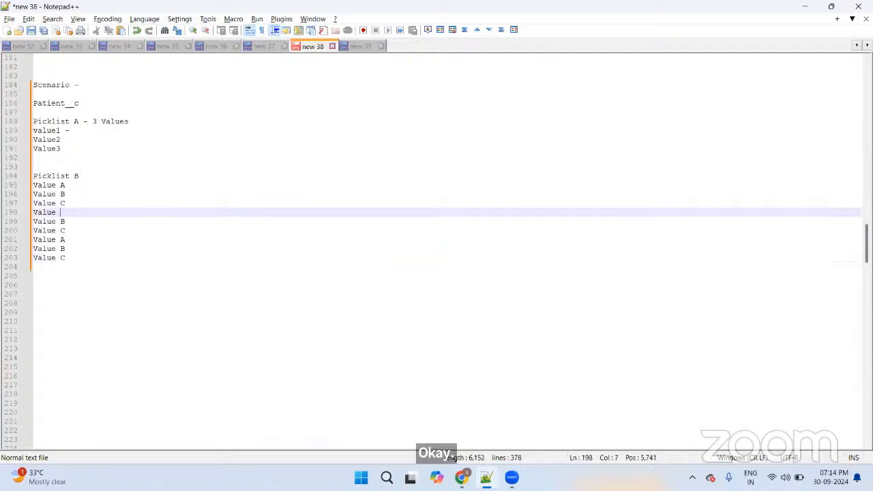
text(d)
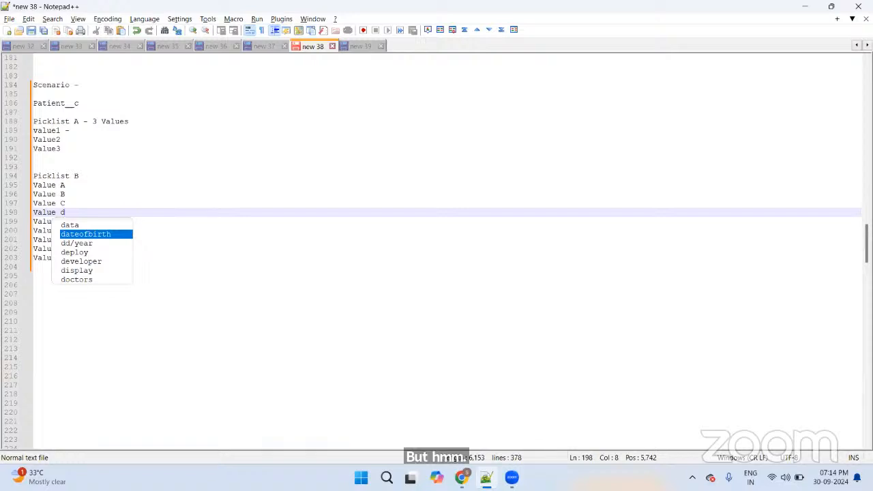
key(Escape)
key(Down)
key(BackSpace)
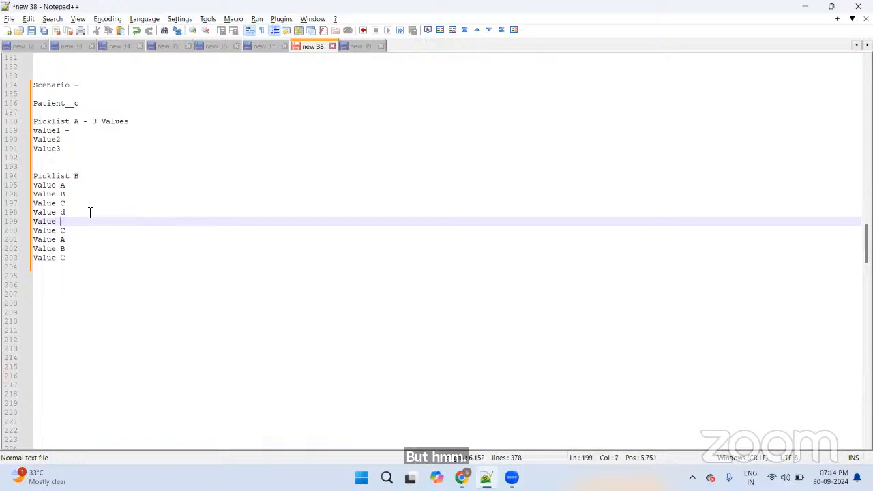
text(f)
key(Escape)
key(Down)
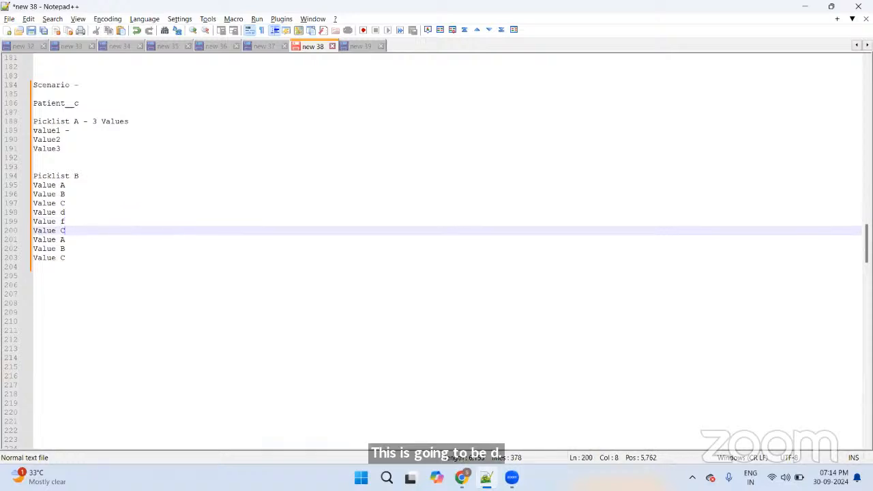
key(BackSpace)
text(g)
key(Escape)
key(Down)
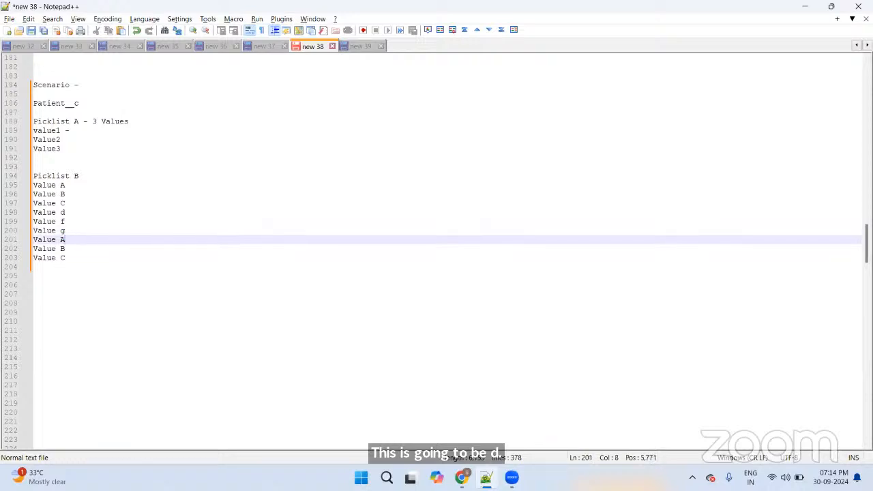
key(BackSpace)
text(h)
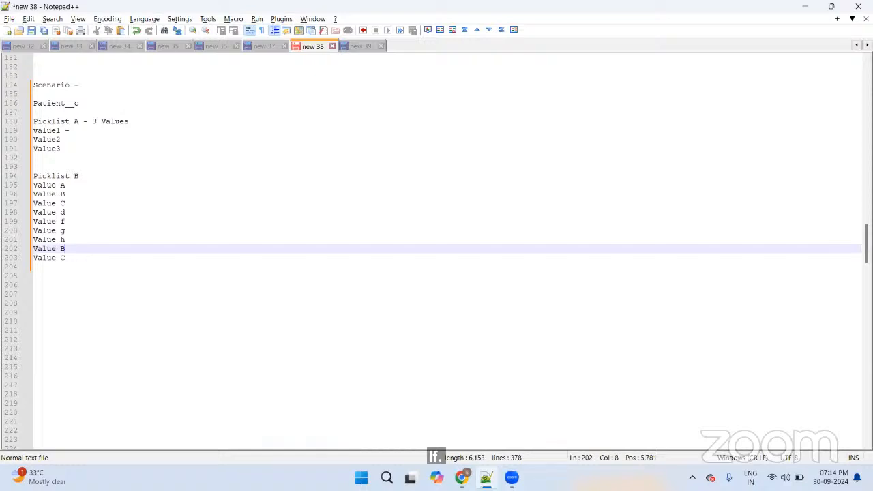
text(i)
key(Escape)
key(Down)
key(BackSpace)
text(j)
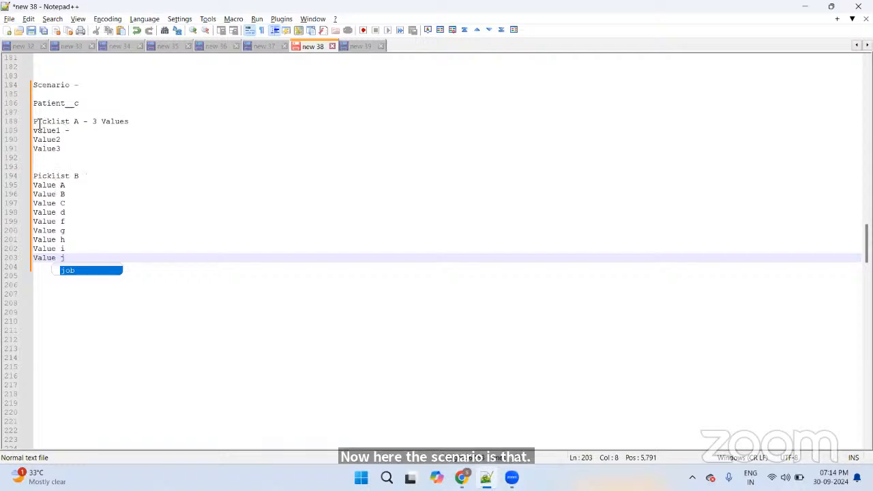
Step: Insert two blank lines before Value d, then select the Value A–C lines
drag(33, 121, 82, 125)
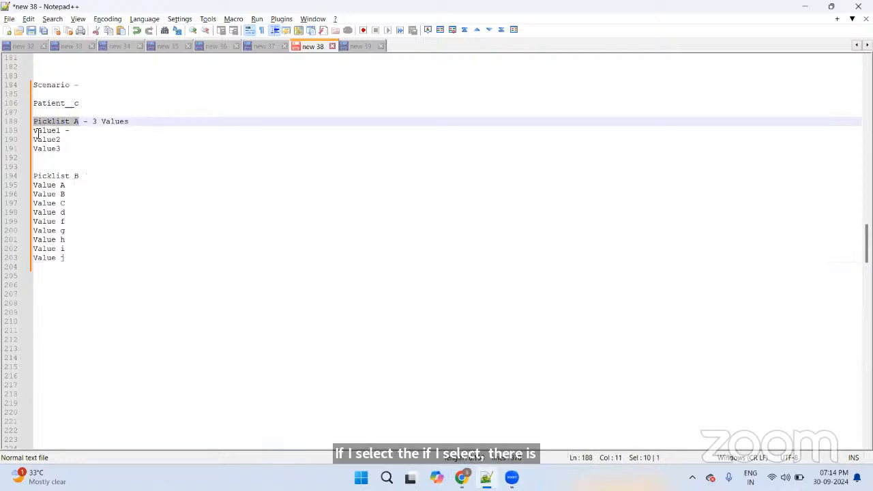
drag(34, 130, 68, 132)
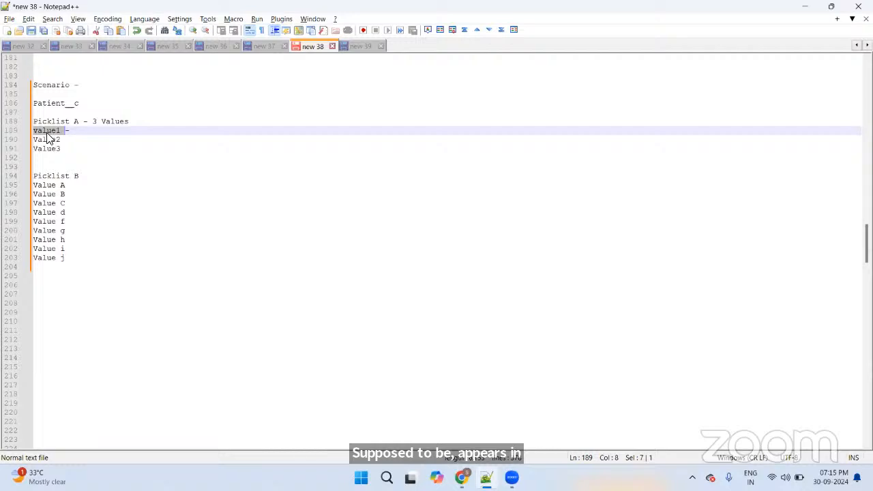
click(70, 212)
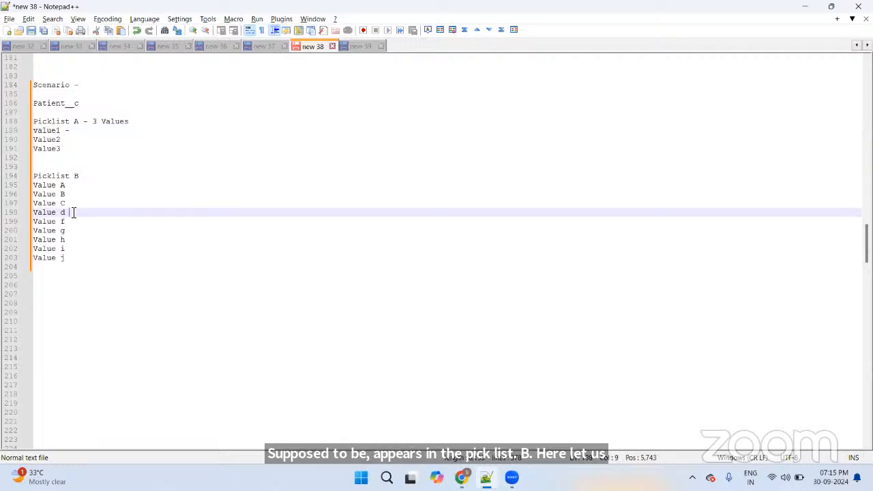
key(Return)
key(Return)
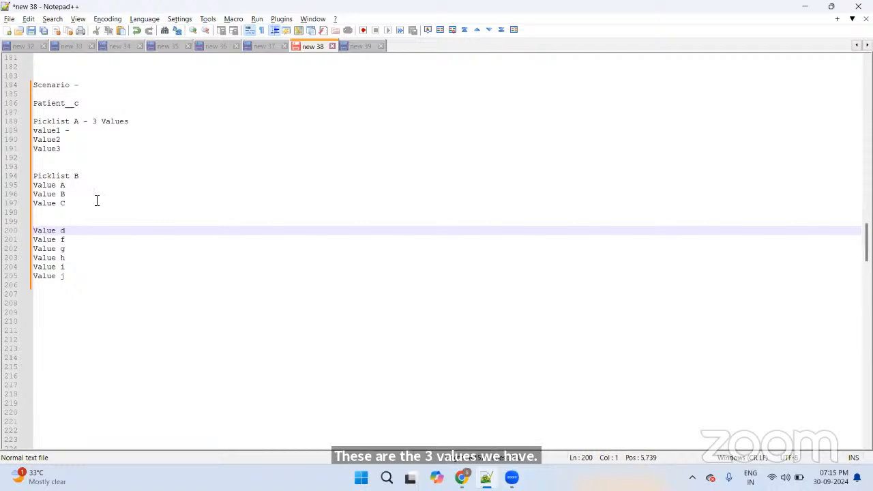
drag(65, 133, 32, 131)
drag(75, 202, 33, 185)
key(ctrl+c)
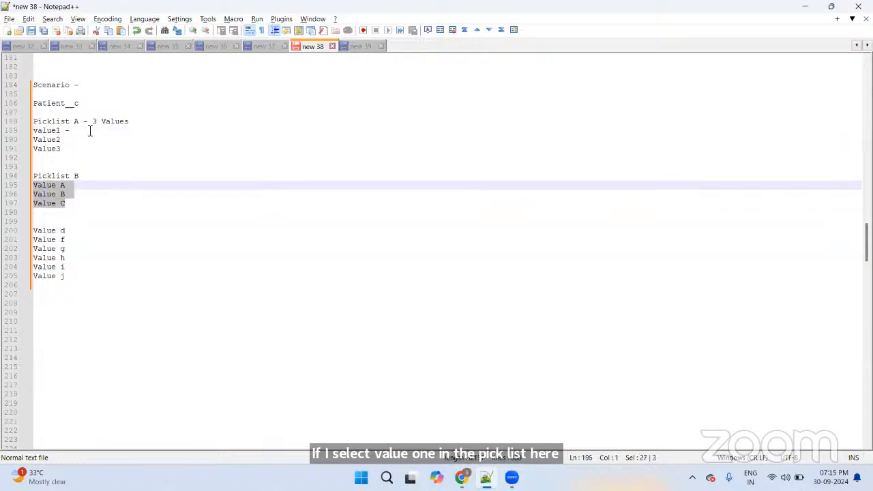
Step: Paste Value A–C after 'value1 -' and tab-indent Value B and Value C beneath it
click(89, 131)
key(ctrl+v)
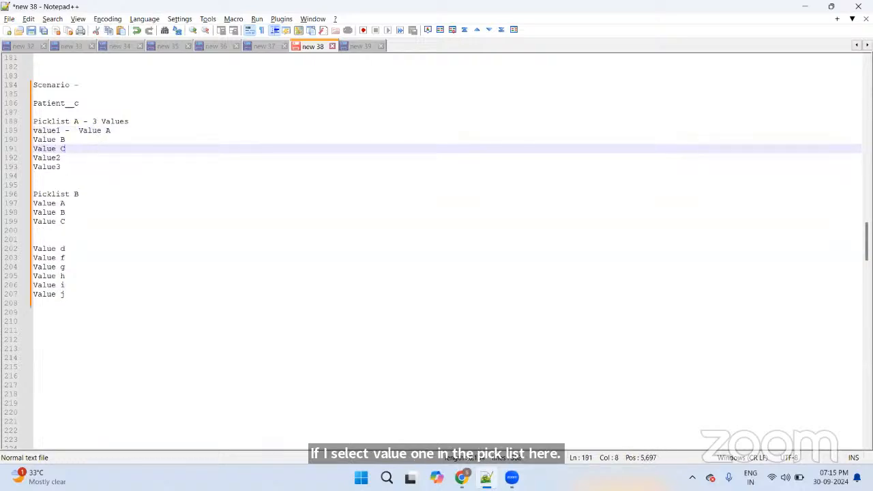
click(34, 139)
key(Tab)
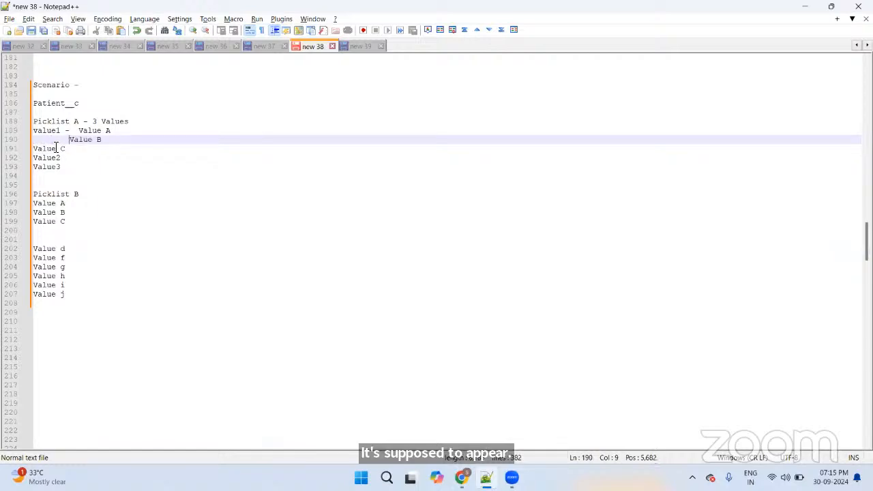
key(Tab)
key(BackSpace)
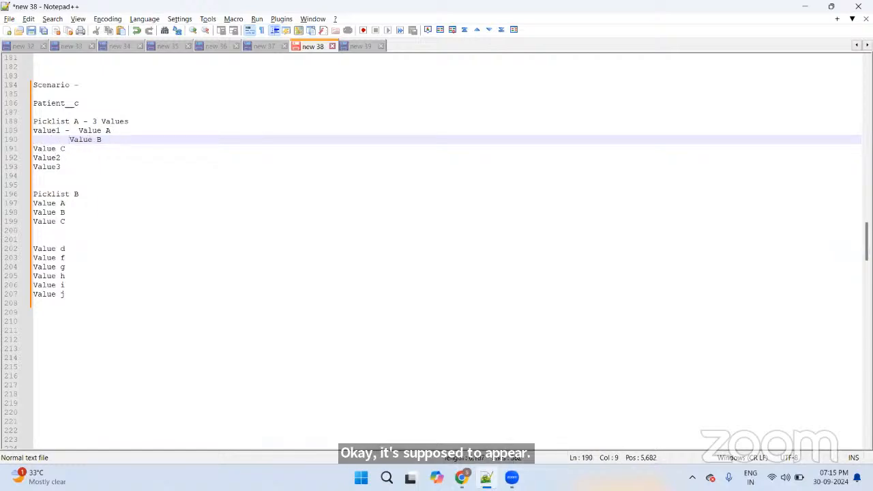
key(Tab)
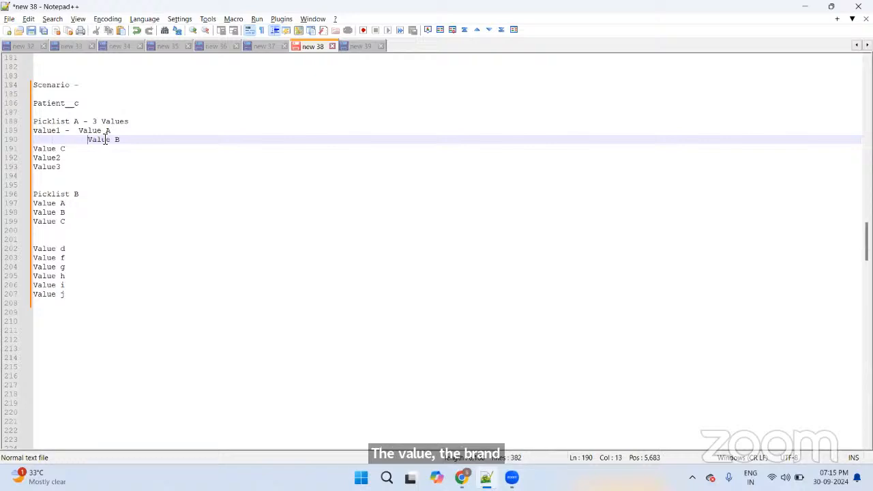
click(38, 148)
key(Tab)
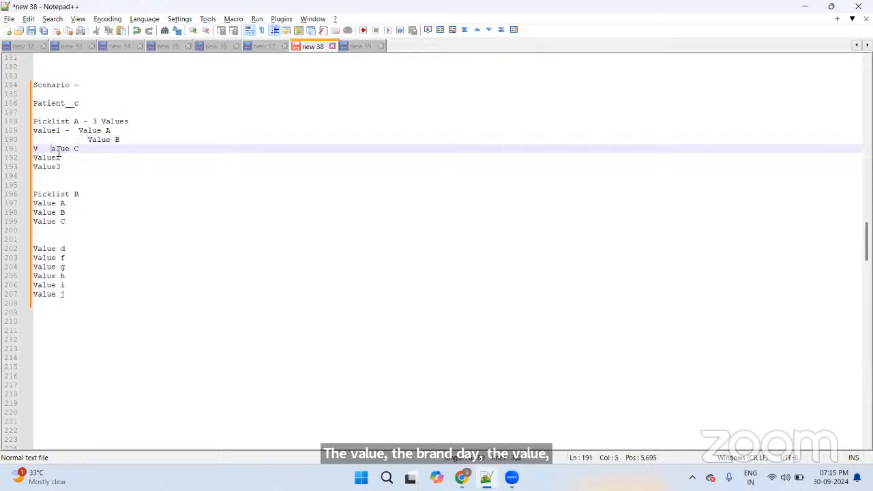
key(BackSpace)
key(Home)
key(Tab)
key(Tab)
key(Tab)
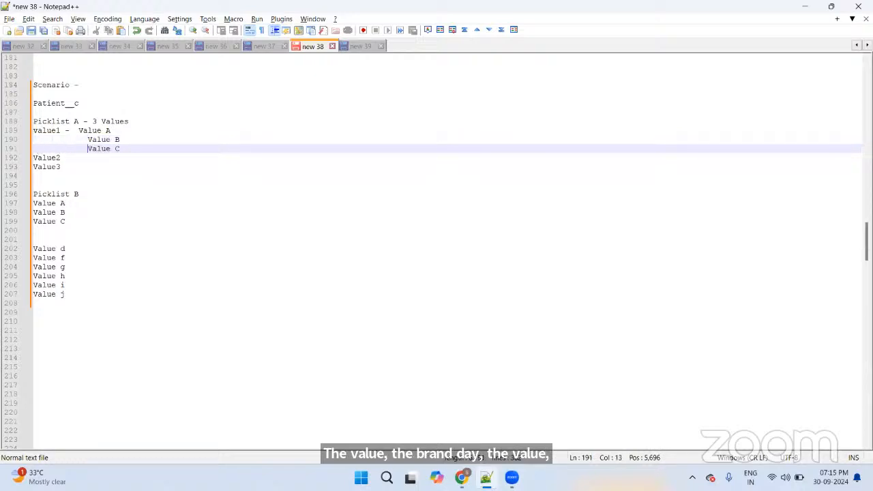
key(Up)
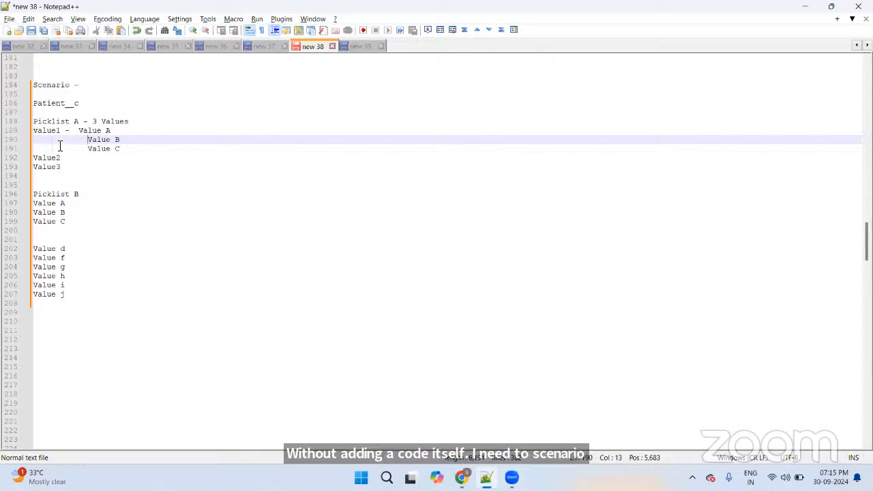
drag(61, 132, 126, 148)
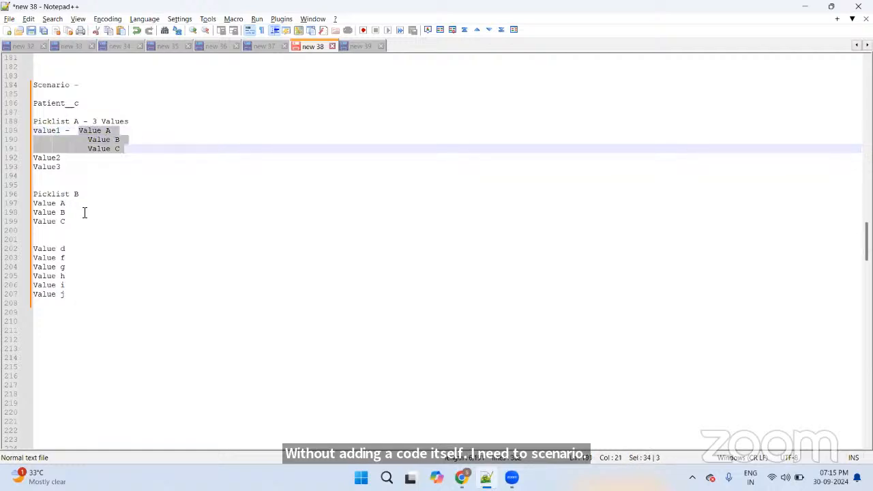
double_click(45, 131)
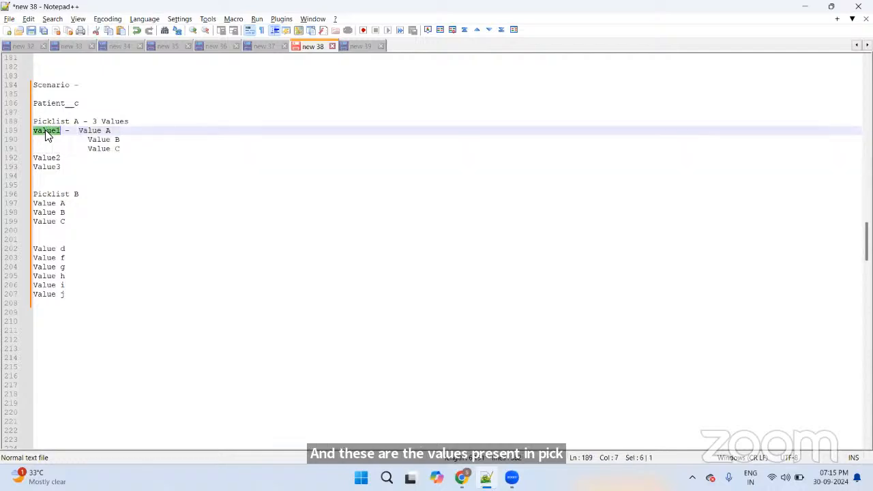
drag(77, 130, 124, 150)
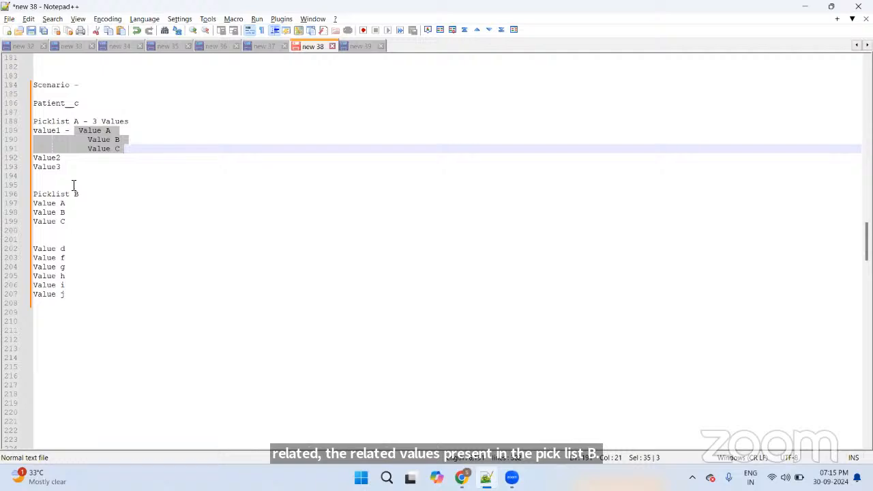
Step: Add blank lines after Value2 and after Value g
click(68, 159)
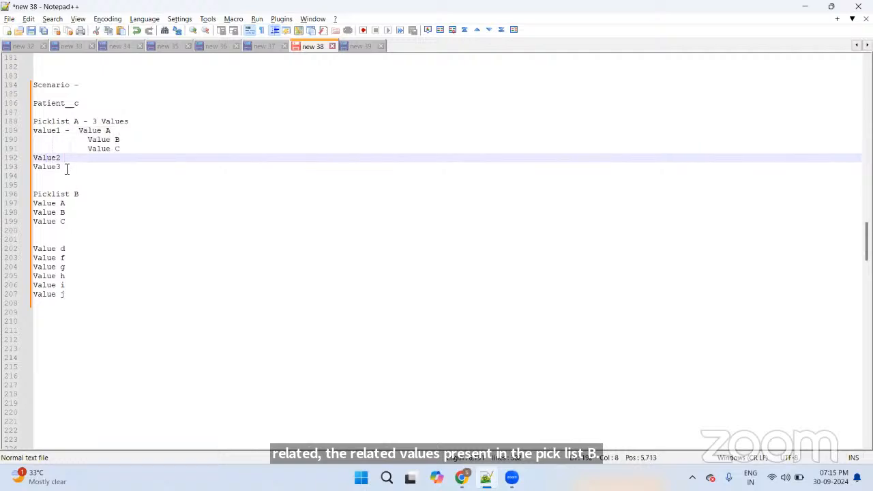
key(Return)
click(74, 275)
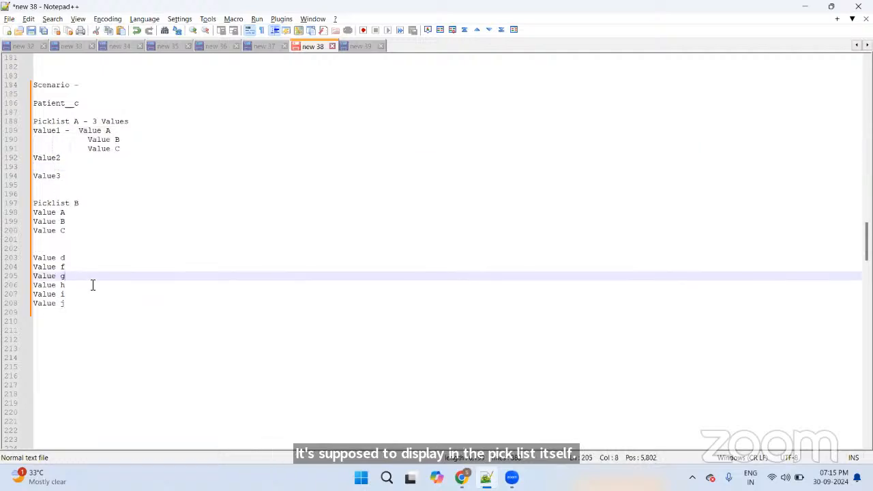
key(Return)
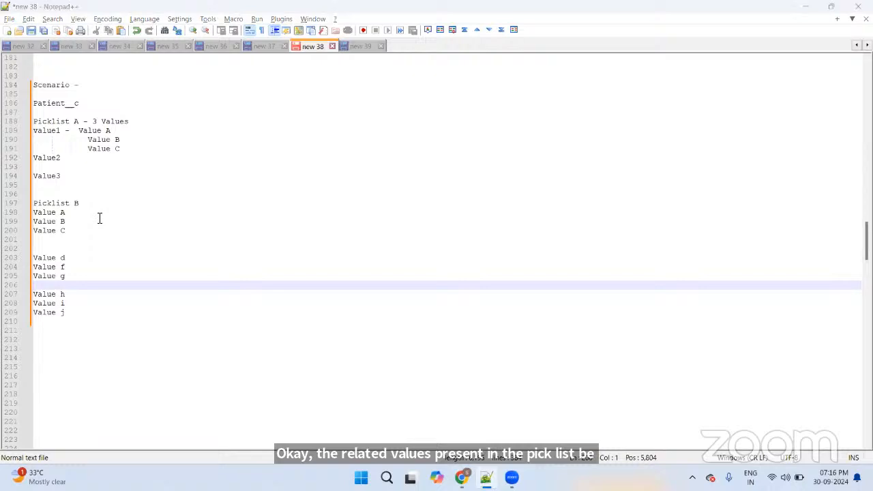
key(alt+Tab)
key(alt+Tab)
key(alt+Tab)
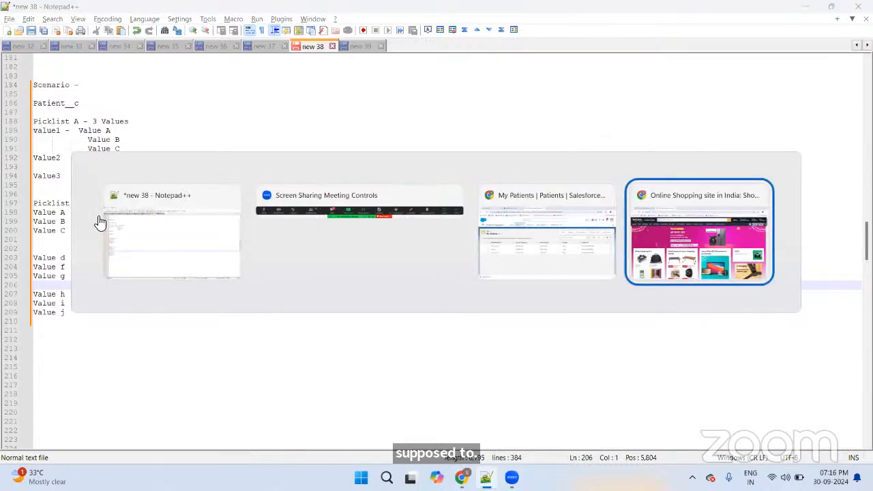
Step: Open BookMyShow in a new tab, choose Mumbai, and browse its Movies listing
key(ctrl+t)
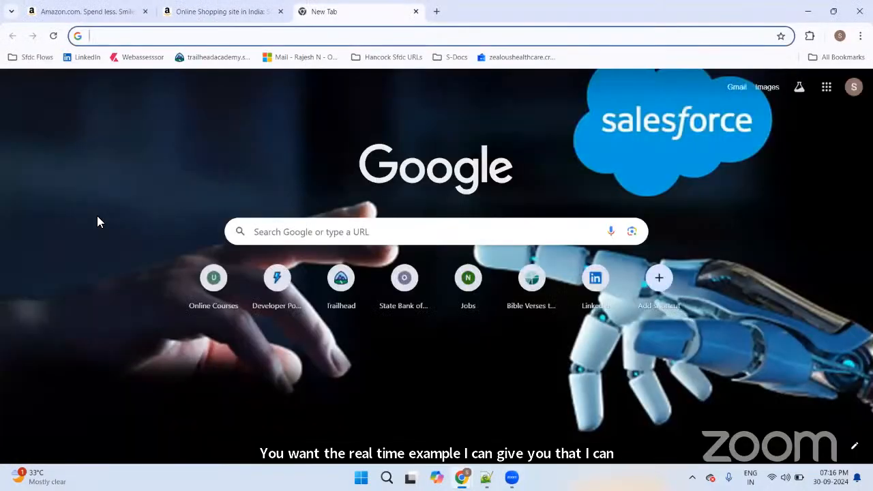
text(bo)
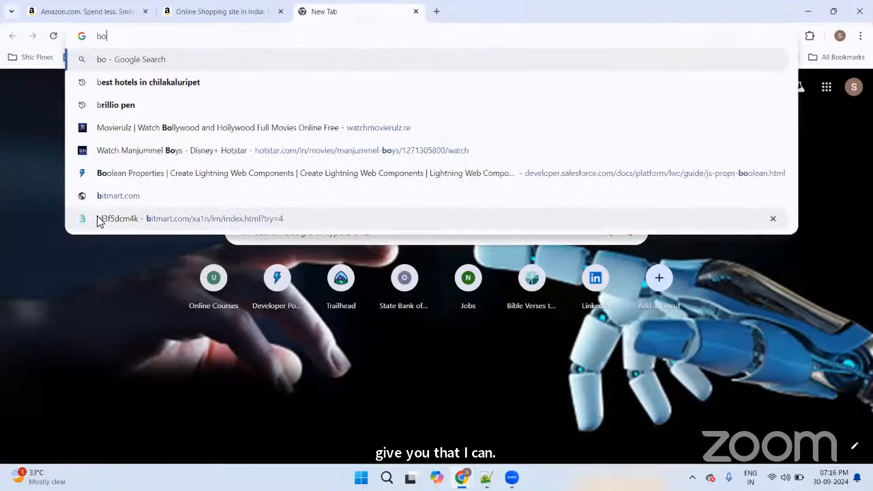
text(okmyshow)
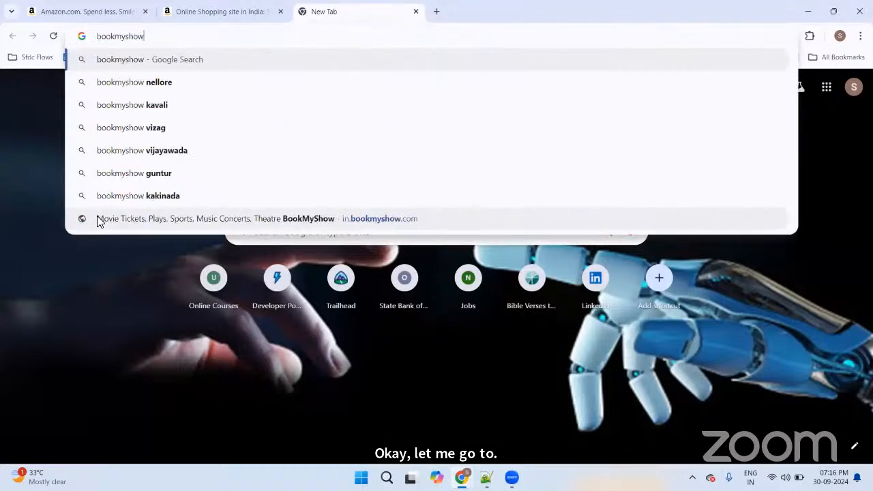
click(99, 219)
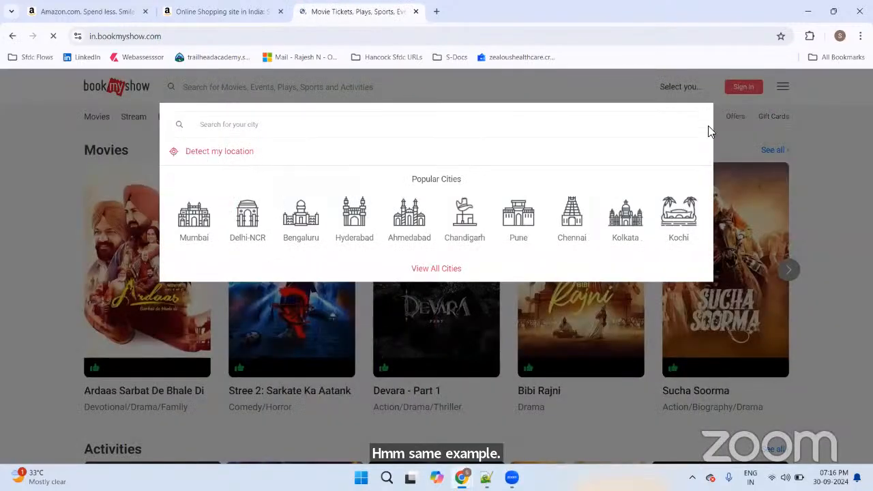
mouse_move(204, 220)
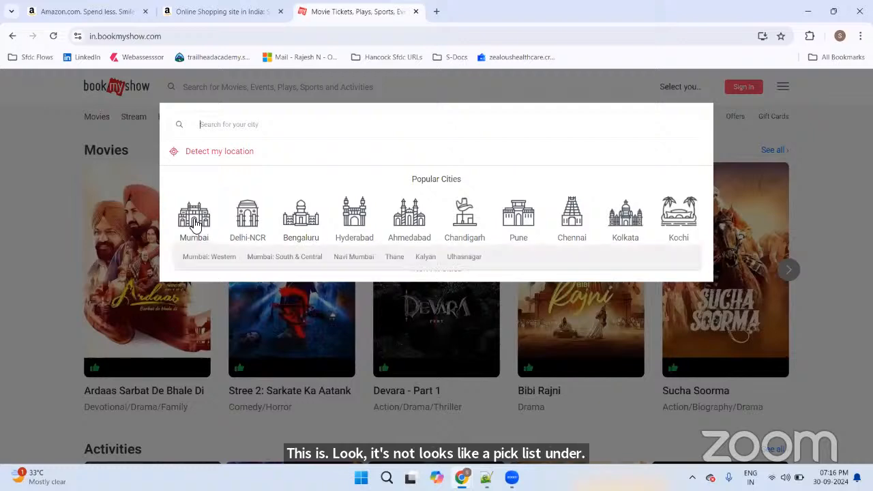
click(195, 226)
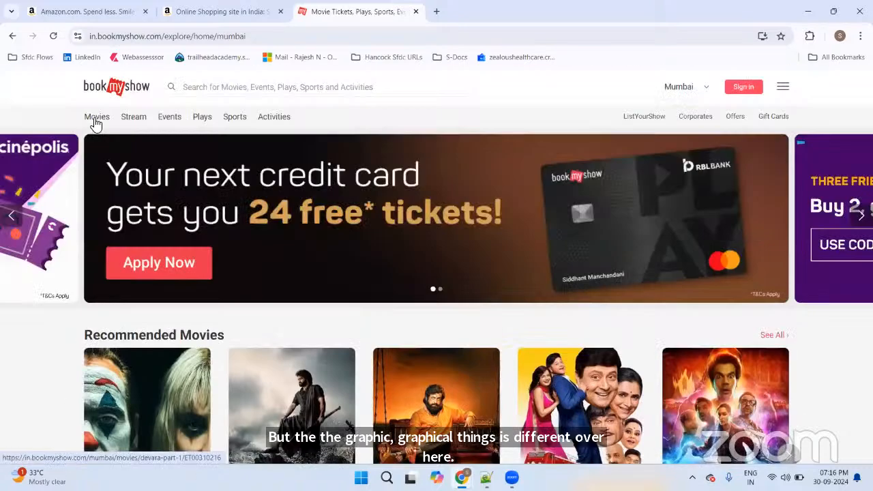
click(89, 123)
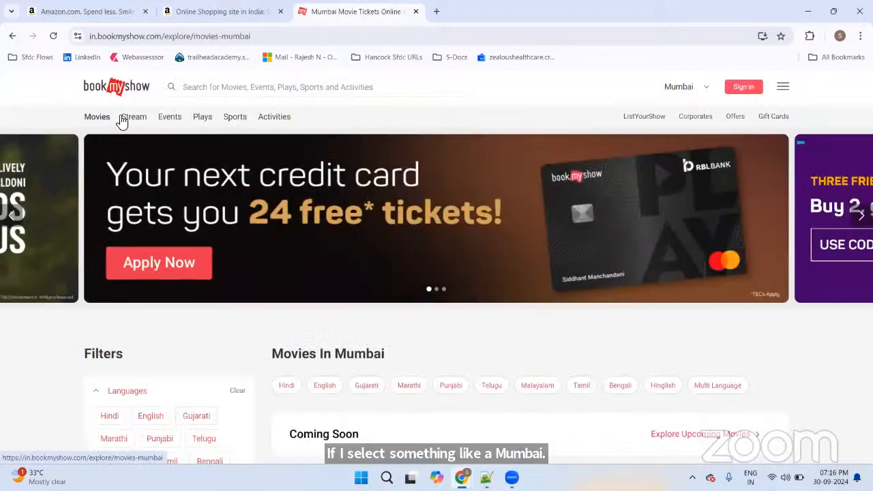
scroll(344, 174, down, 3)
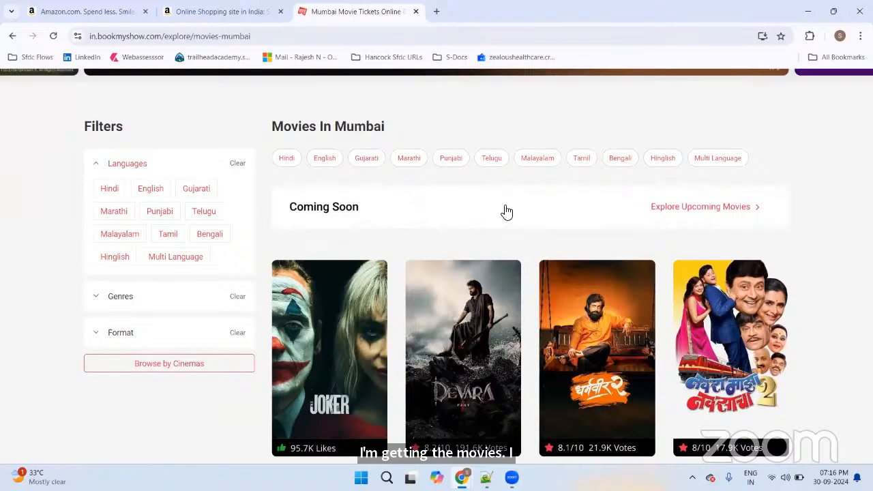
scroll(519, 210, down, 3)
scroll(578, 207, down, 9)
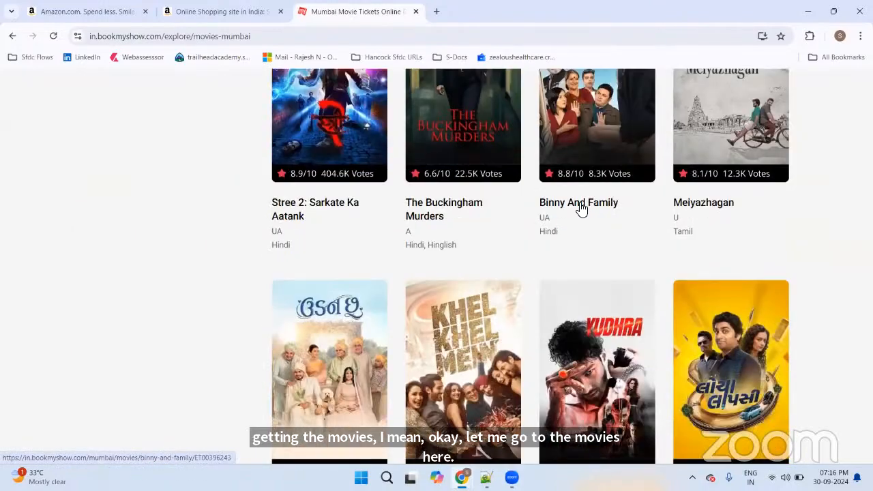
scroll(559, 201, up, 6)
scroll(551, 198, up, 10)
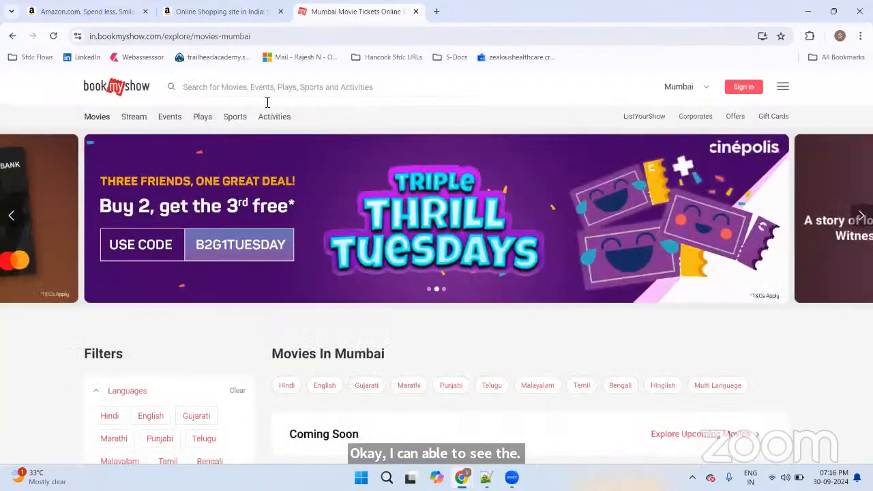
Step: Switch the city to Bengaluru, then to Hyderabad, reviewing each movie listing
click(690, 88)
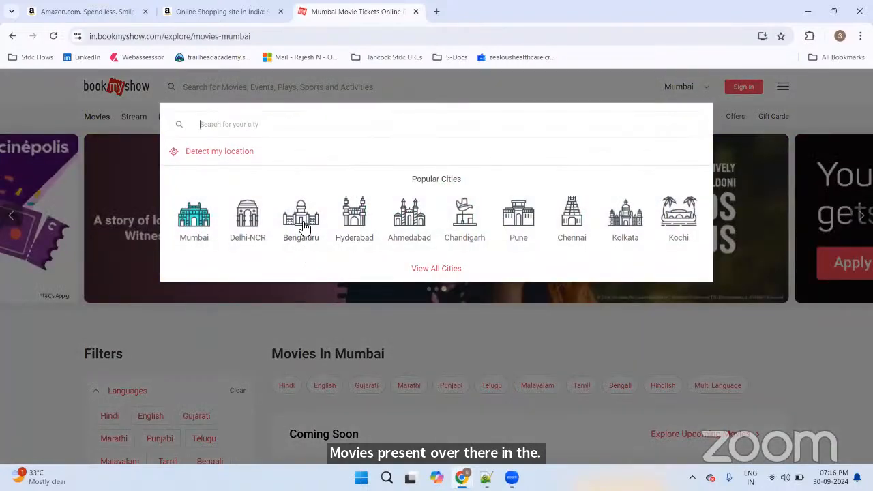
click(302, 228)
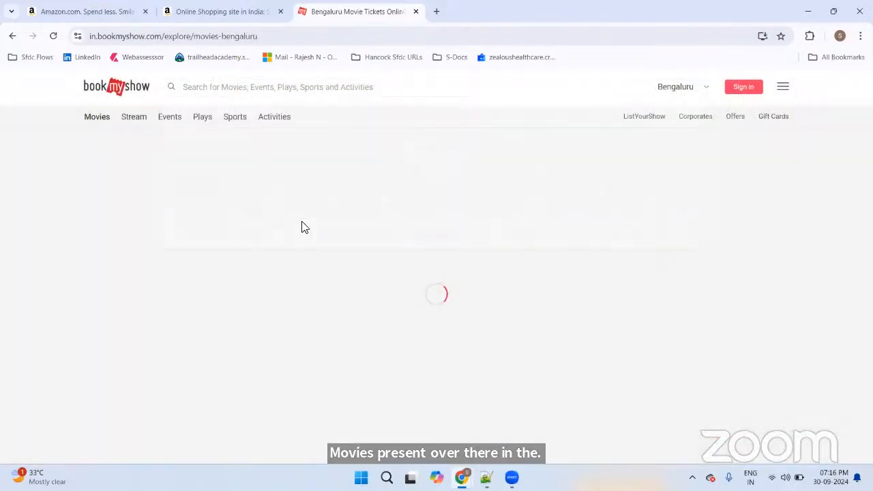
scroll(361, 218, down, 5)
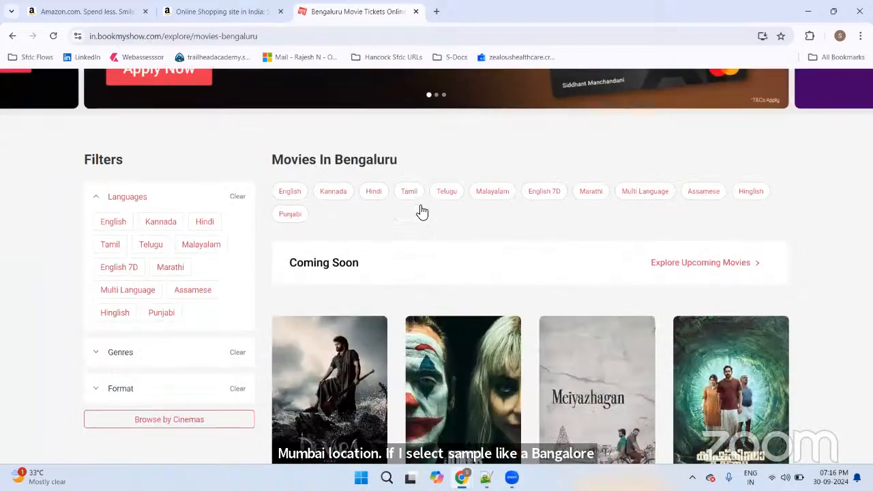
scroll(424, 211, down, 11)
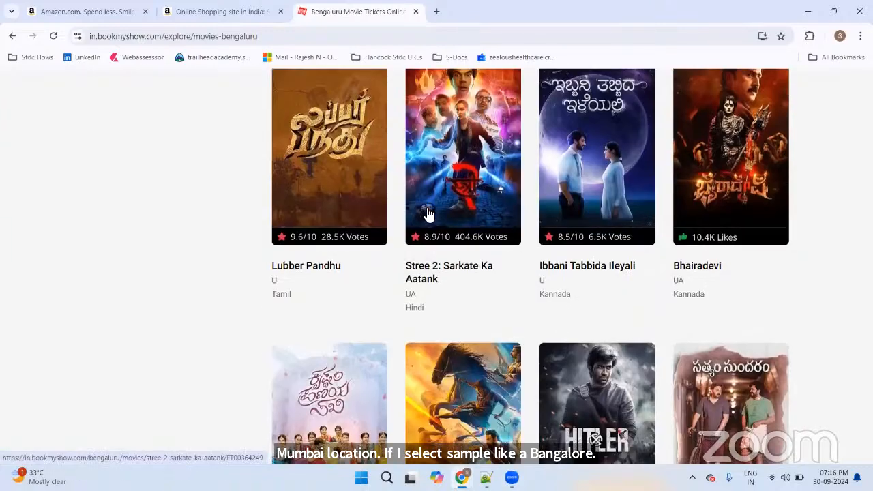
scroll(423, 208, up, 9)
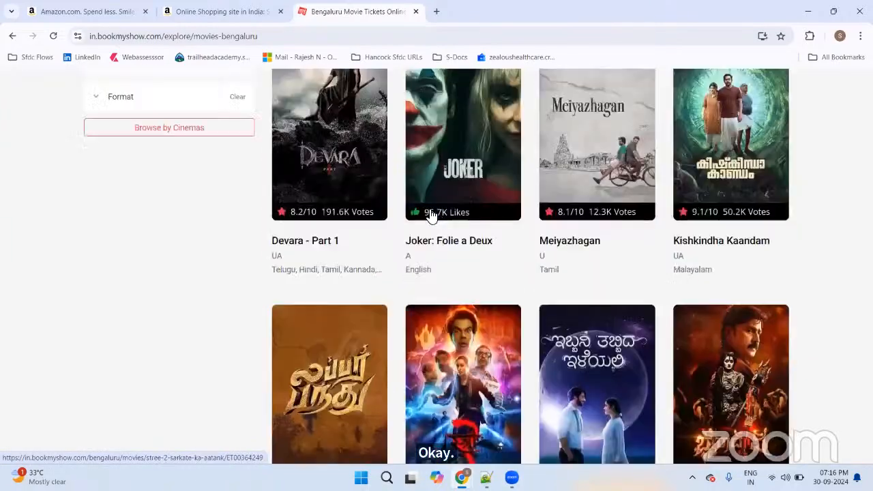
scroll(402, 190, up, 6)
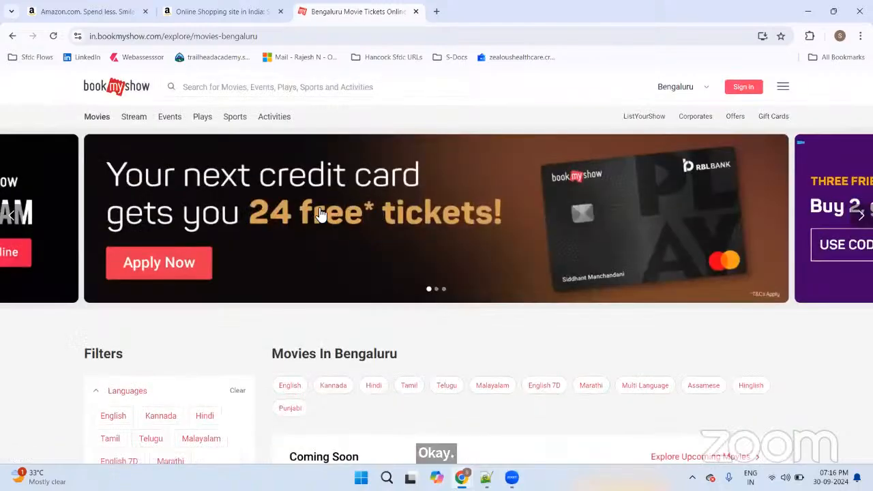
click(683, 89)
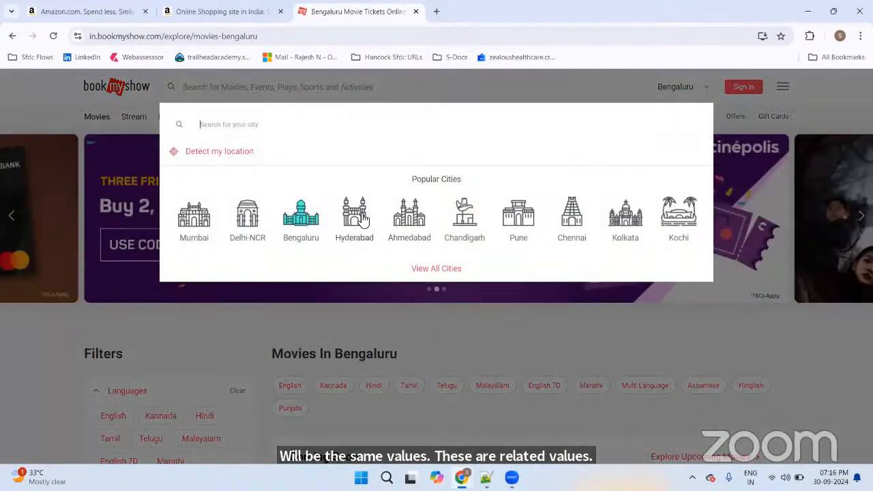
click(358, 217)
scroll(461, 200, down, 6)
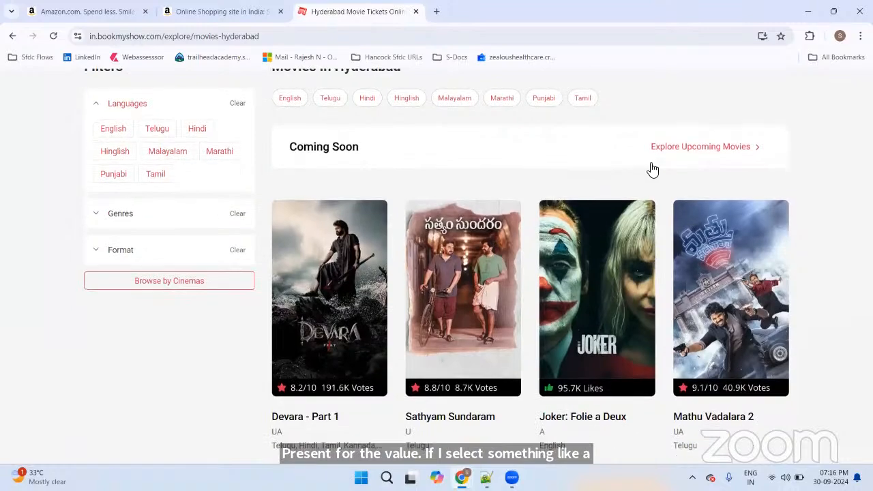
scroll(816, 176, down, 3)
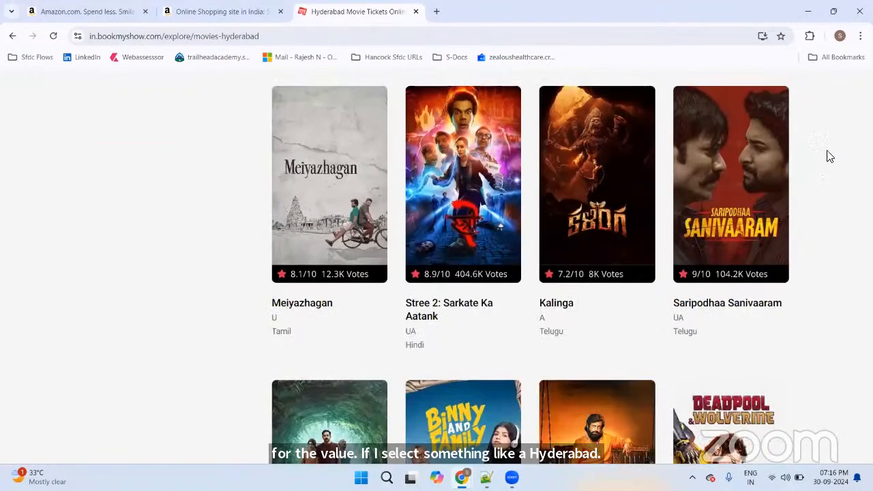
scroll(829, 159, up, 9)
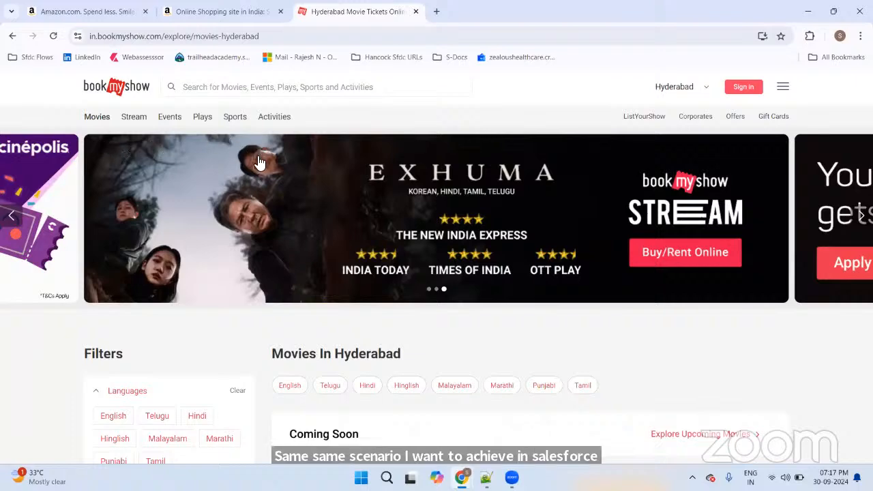
Step: Add the note 'Field Dependency - One Field Depends on the Another field -' on line 183 in Notepad++, then return to Salesforce
key(alt+Tab)
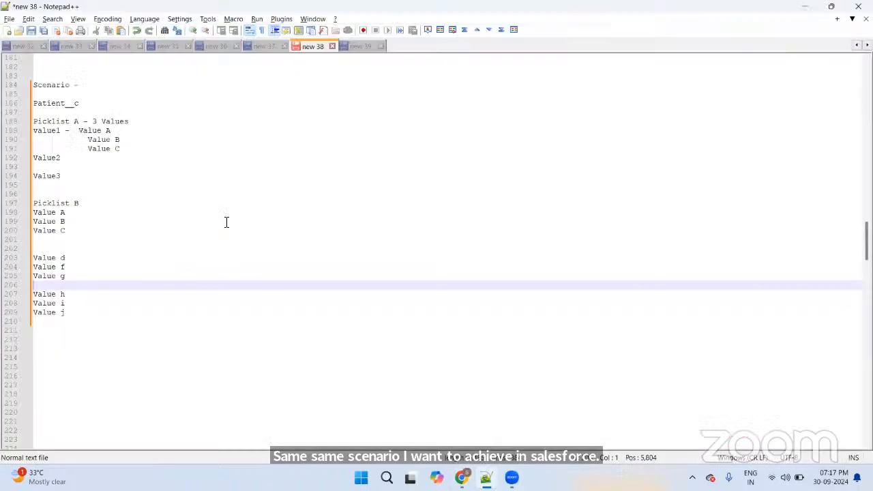
scroll(218, 218, up, 1)
click(55, 103)
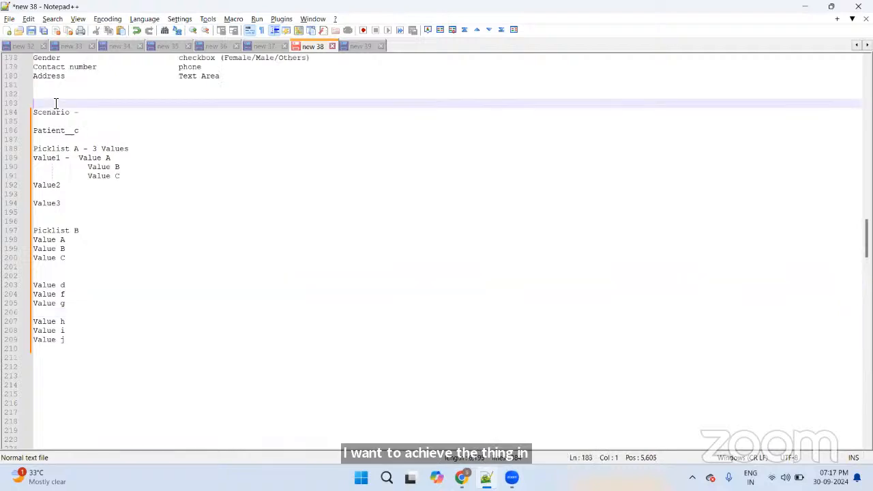
text(Fiels)
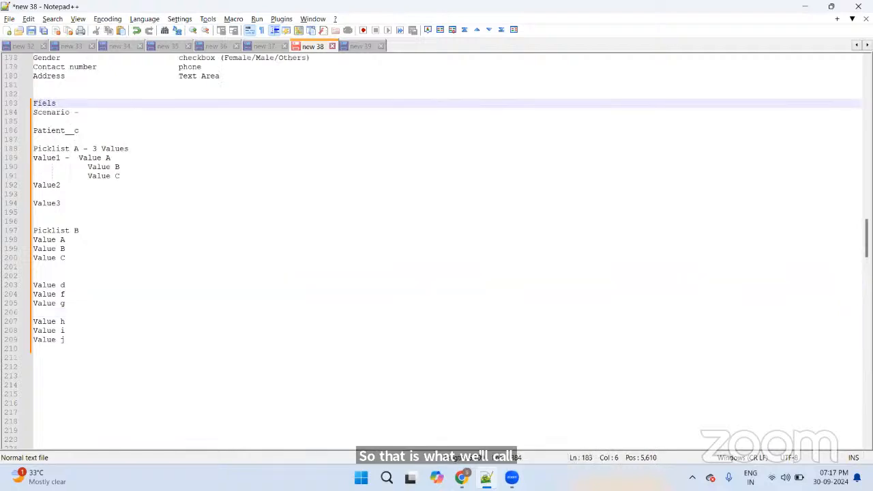
key(BackSpace)
text(d Depende)
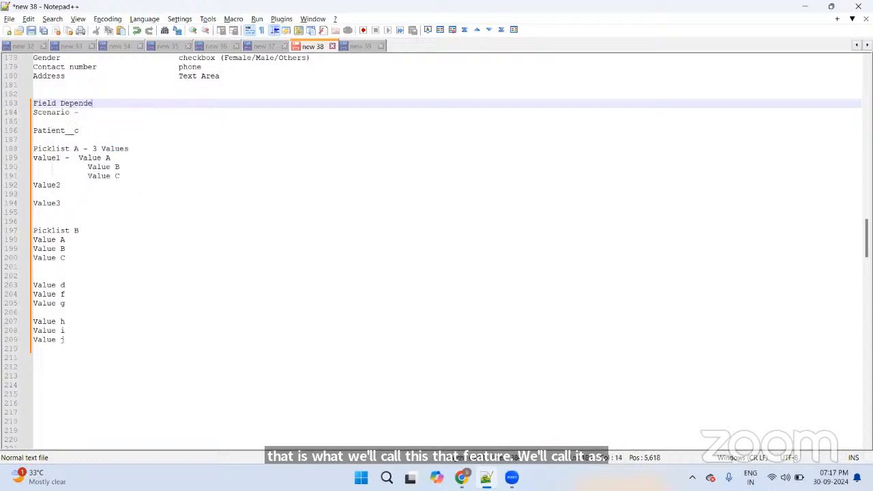
text(ncy - On)
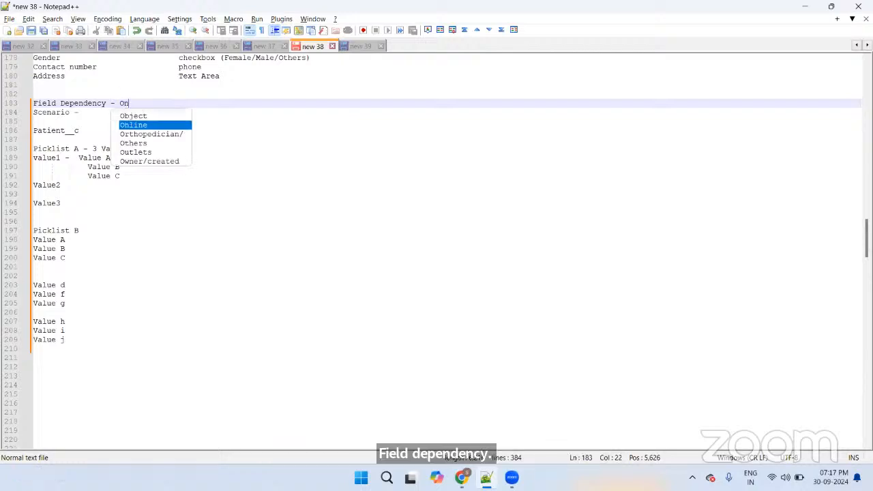
text(e Field D)
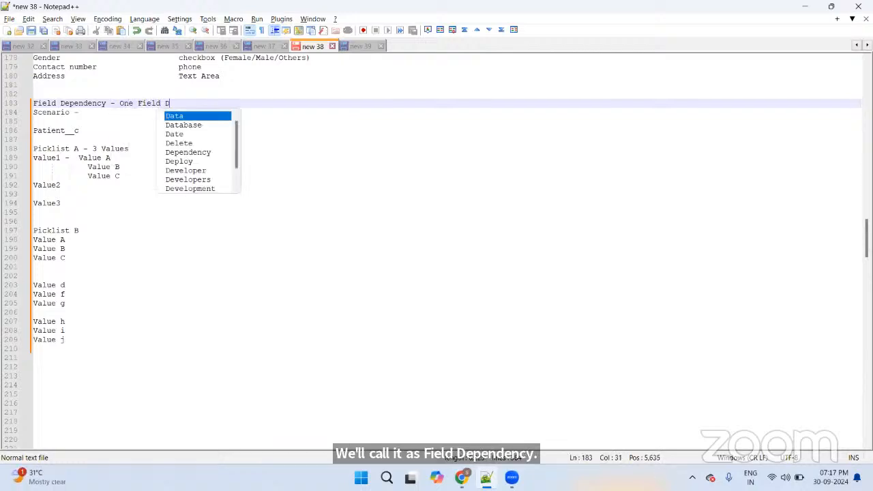
text(epends on the Anit)
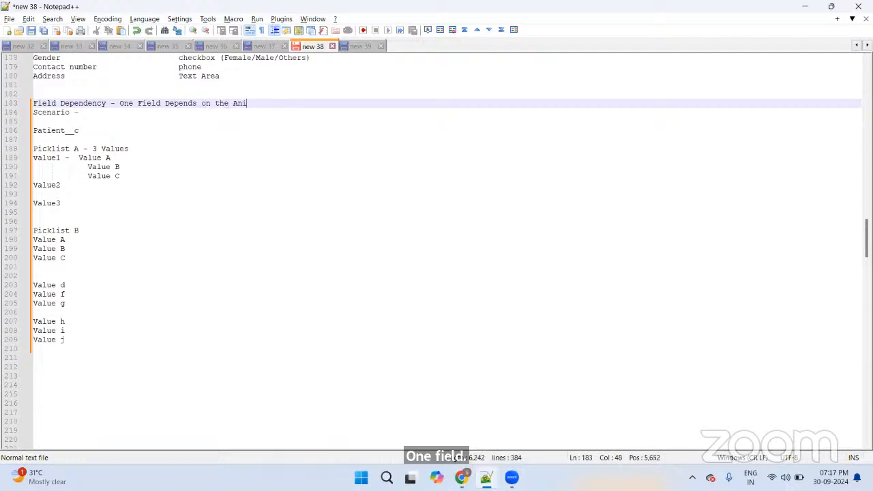
key(BackSpace)
text(other )
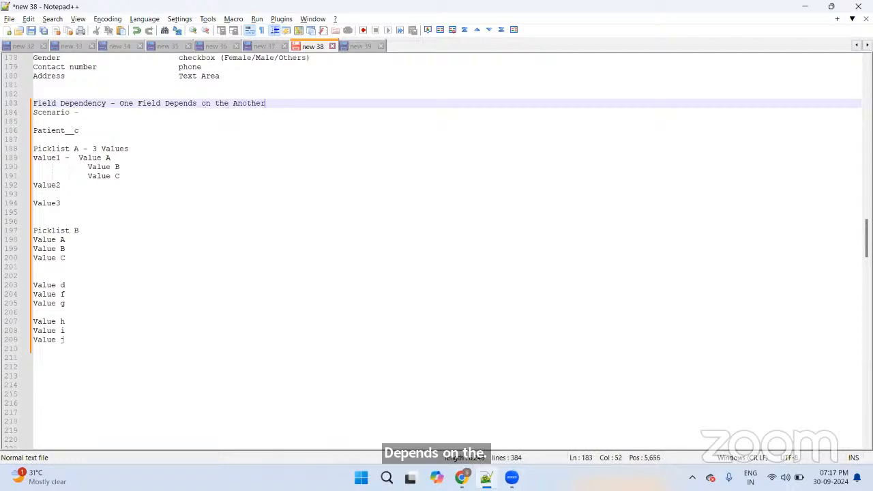
text(field -)
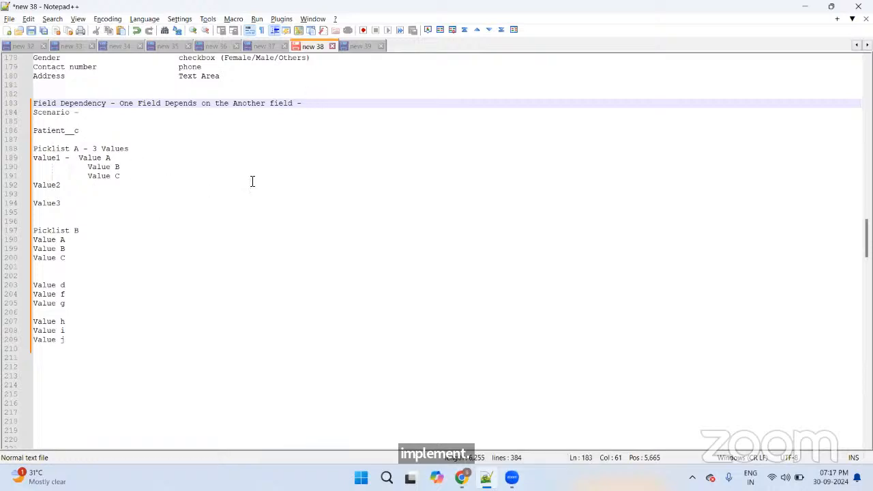
key(alt+Tab)
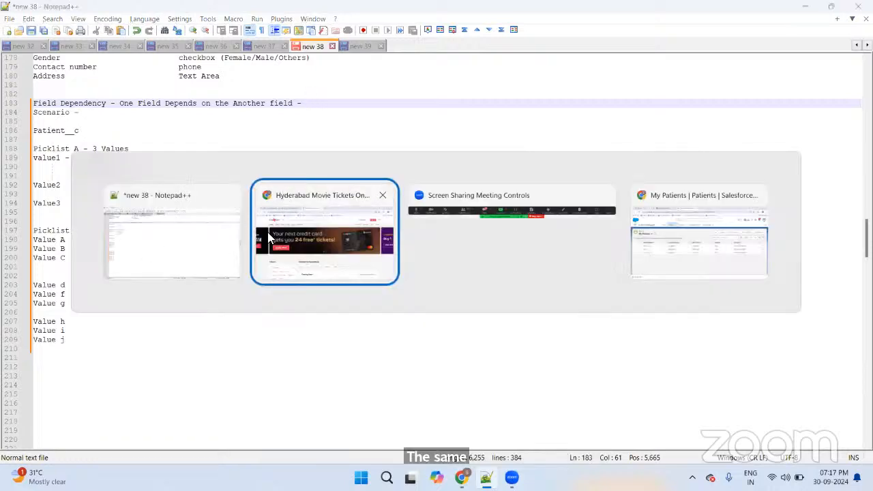
key(alt+Tab)
key(alt+Tab)
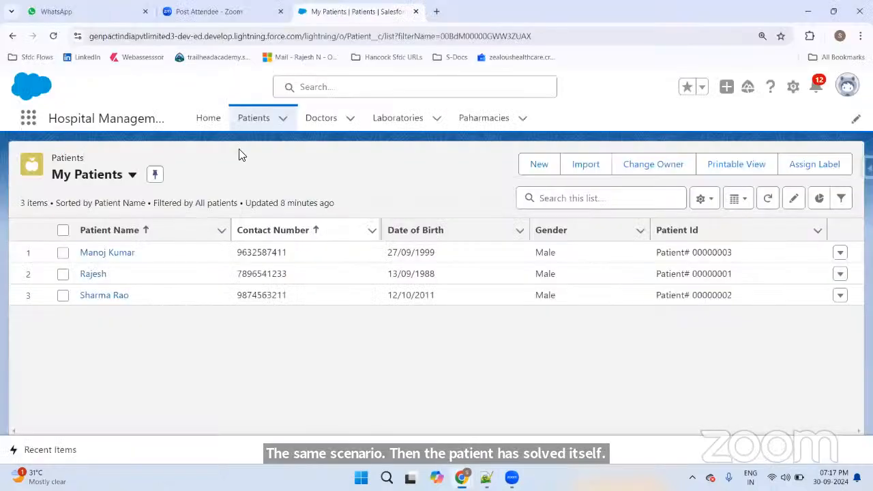
Step: Close the WhatsApp tab and open the Patient object's fields via Setup's Object Manager, searching 'patient'
click(145, 12)
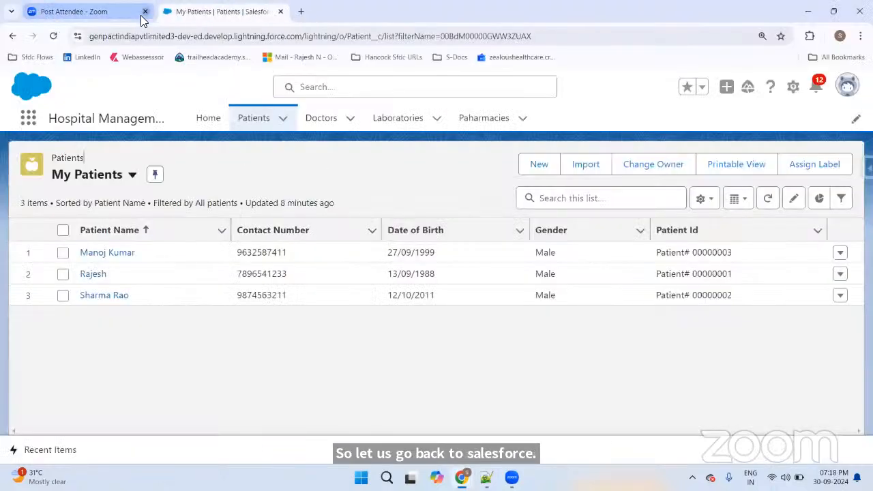
click(792, 90)
click(745, 134)
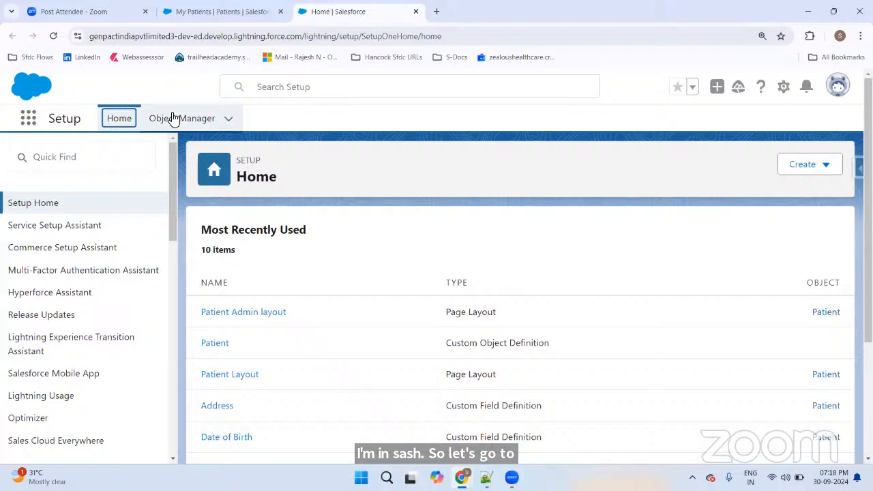
click(172, 117)
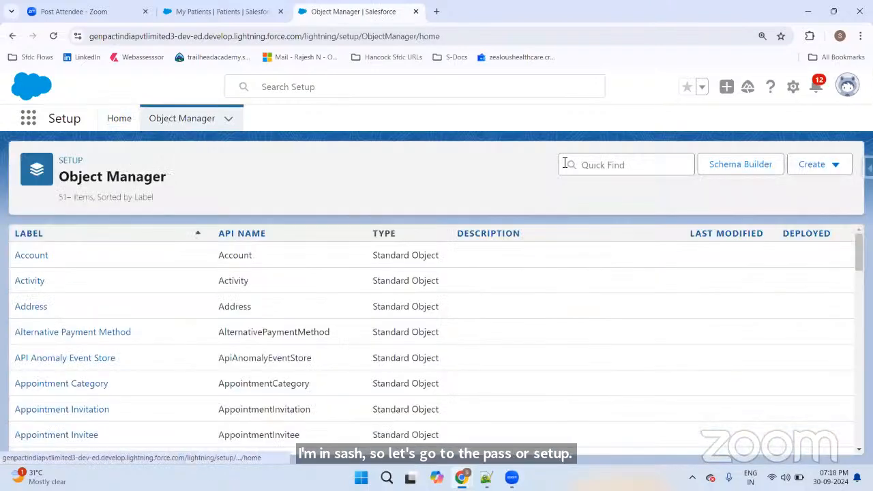
click(635, 170)
text(pa)
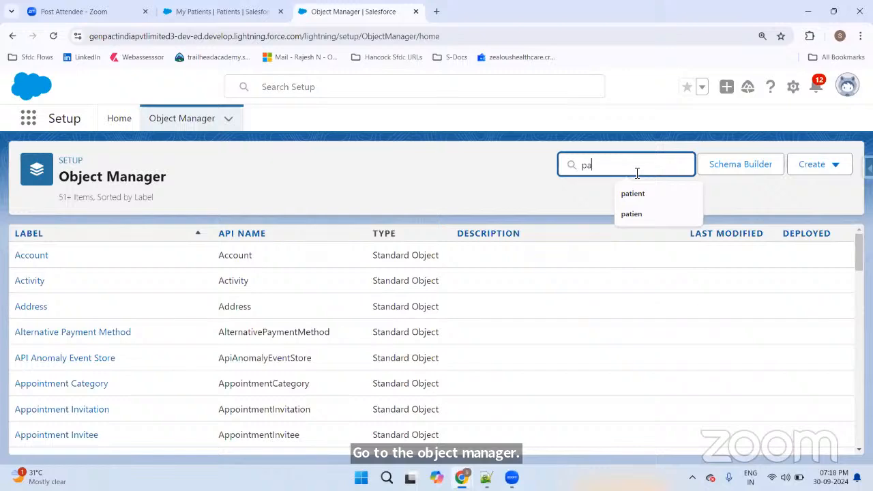
text(tient)
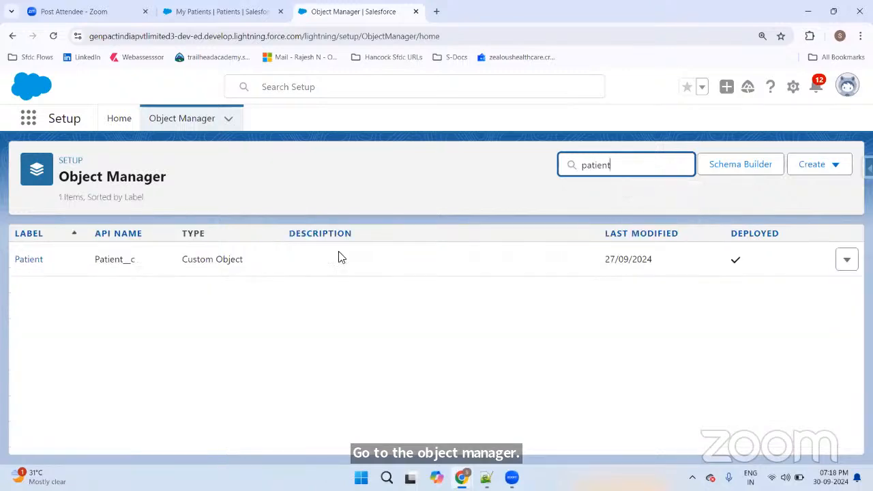
click(32, 262)
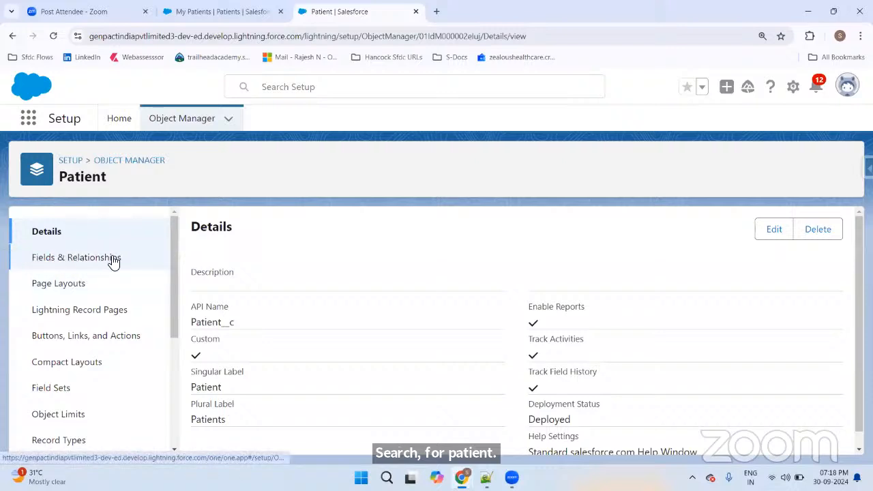
click(67, 263)
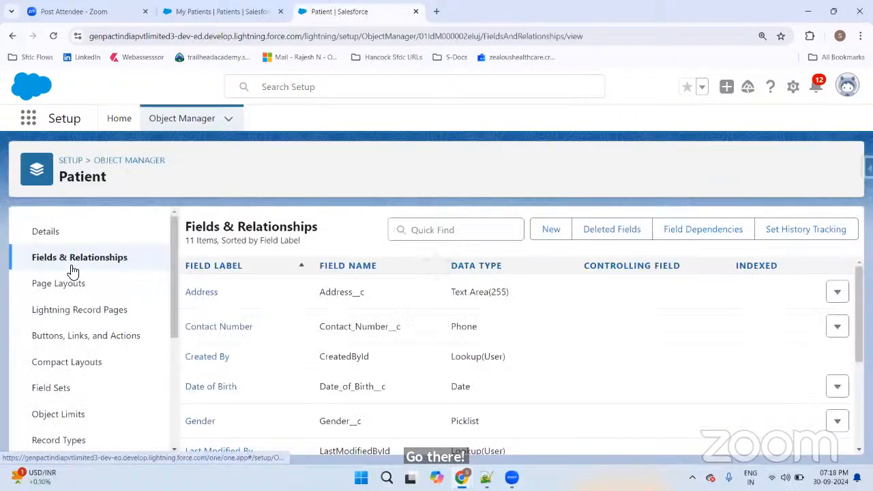
Step: Open the Patient object's Field Dependencies, start a New Field Dependency, and close the Zoom tab
click(696, 234)
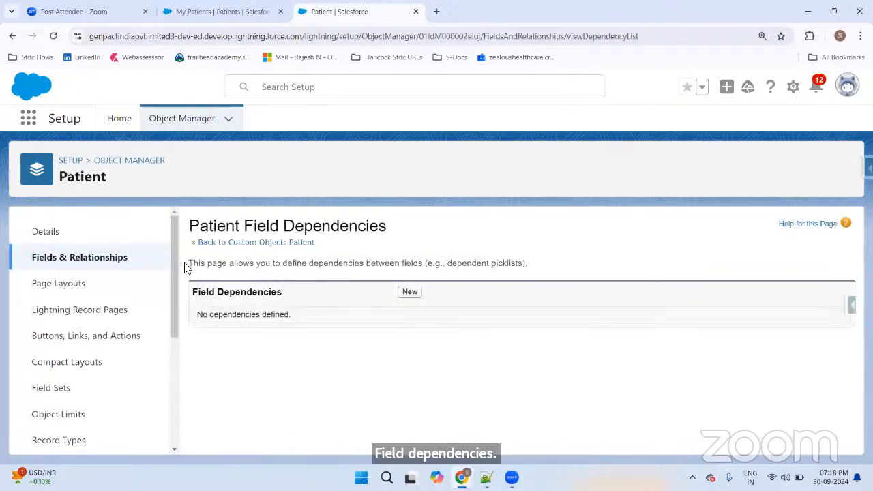
drag(185, 263, 427, 266)
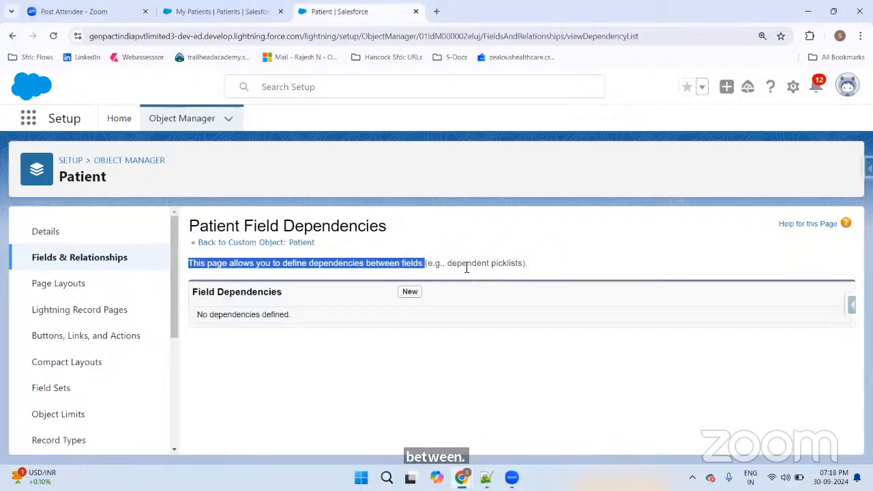
click(409, 292)
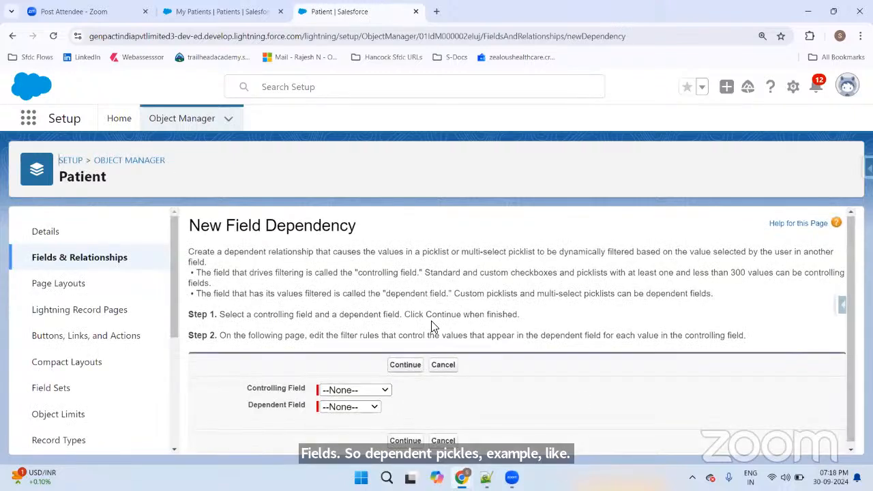
drag(248, 386, 308, 388)
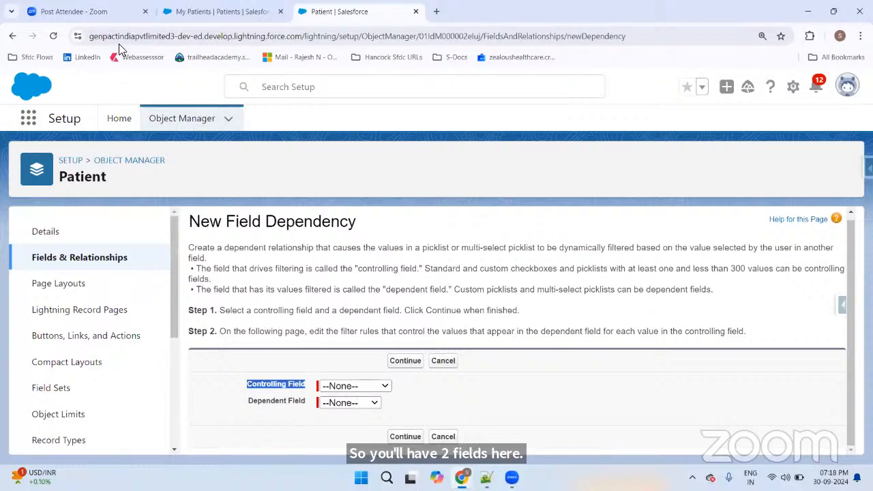
click(145, 12)
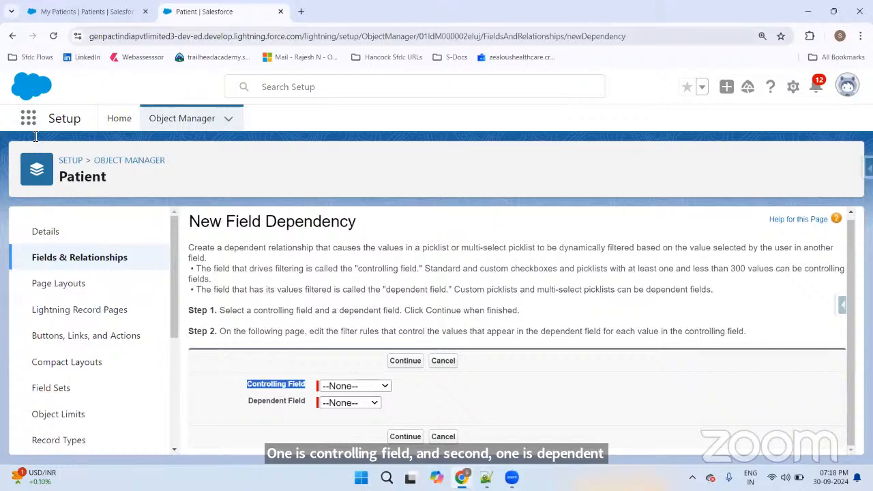
Step: Open a New Patient form and look through the State and Select City picklists
click(115, 11)
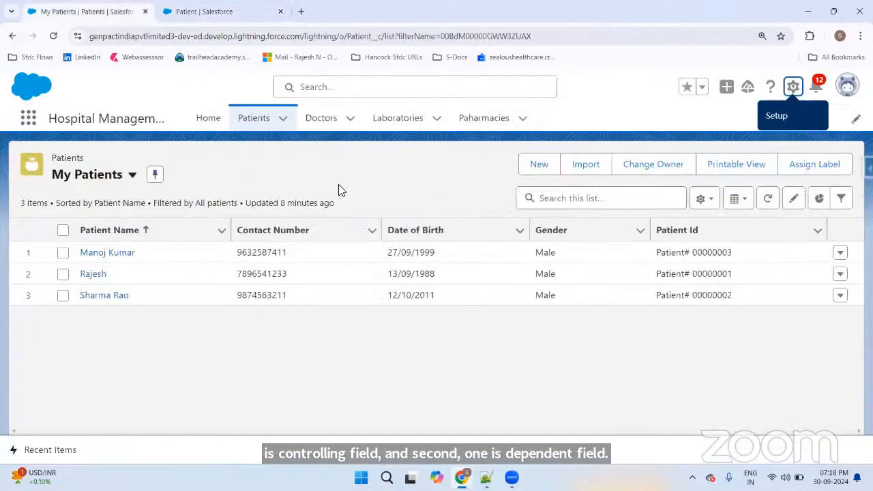
click(537, 169)
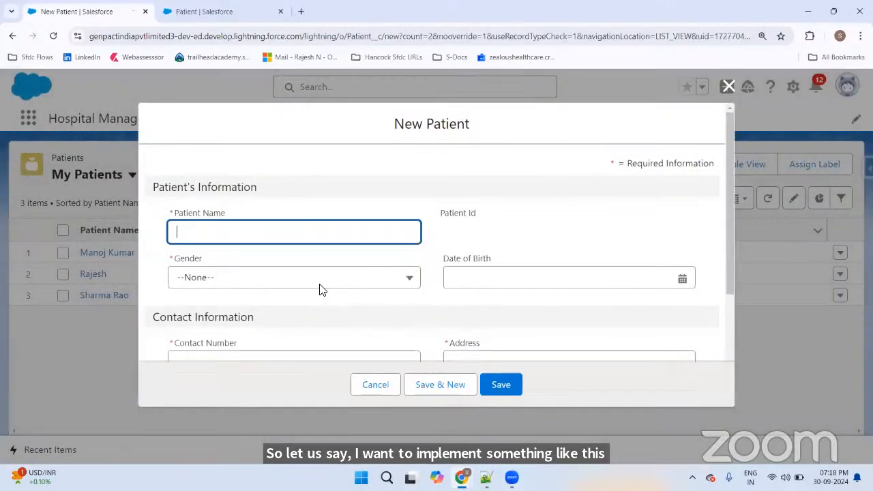
scroll(320, 280, down, 5)
click(250, 253)
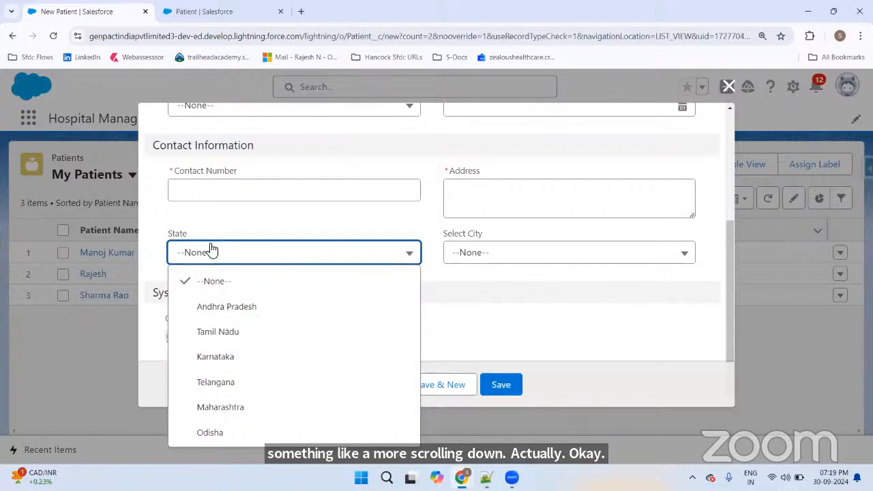
click(472, 260)
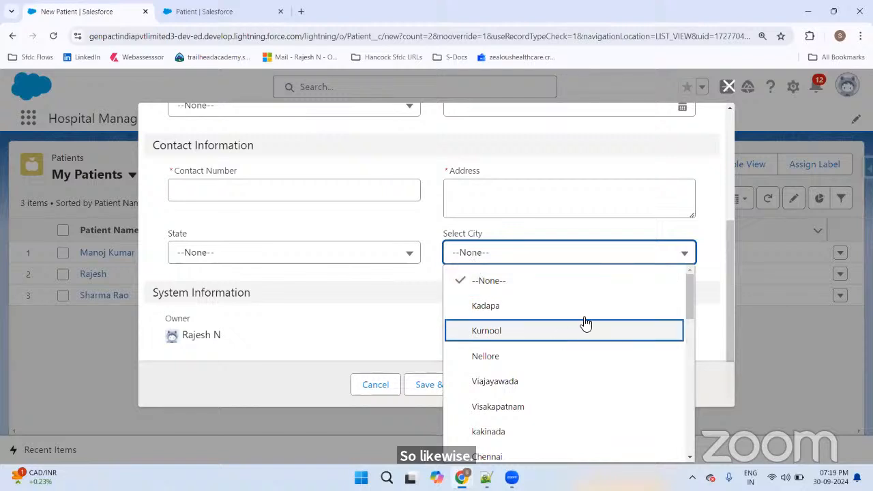
scroll(587, 317, down, 8)
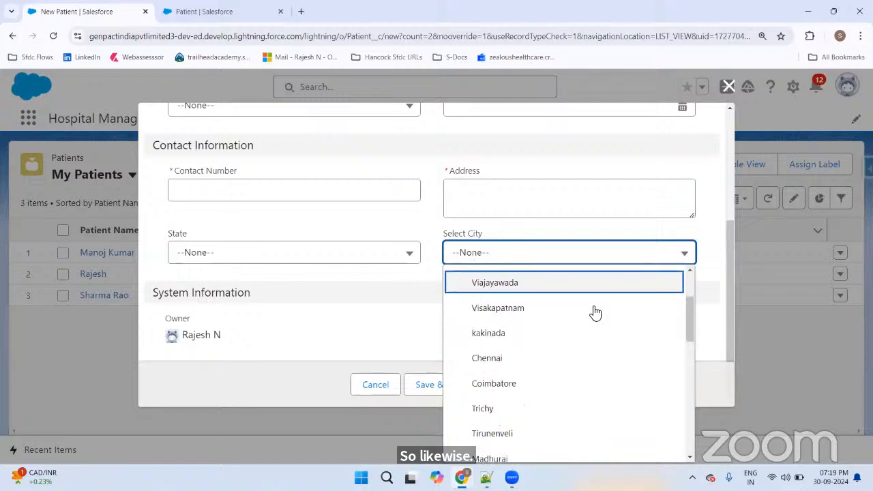
click(259, 267)
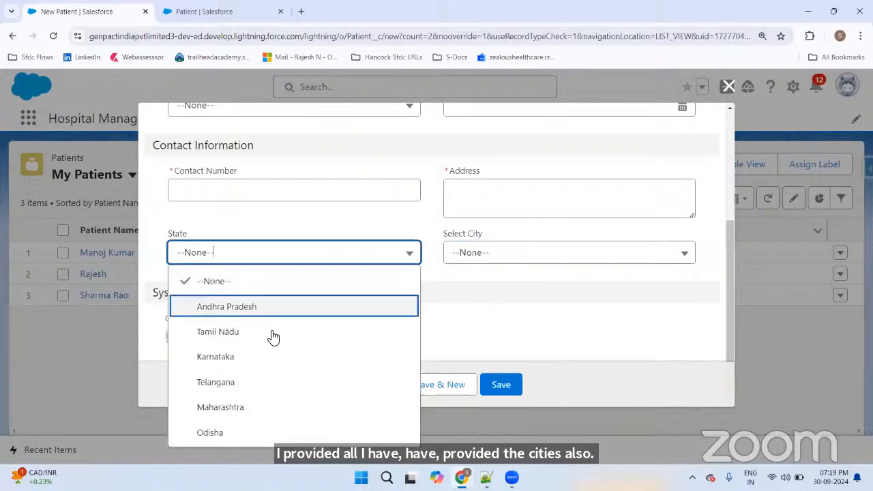
Step: Set State to Karnataka and check which Select City options appear
click(255, 359)
click(536, 266)
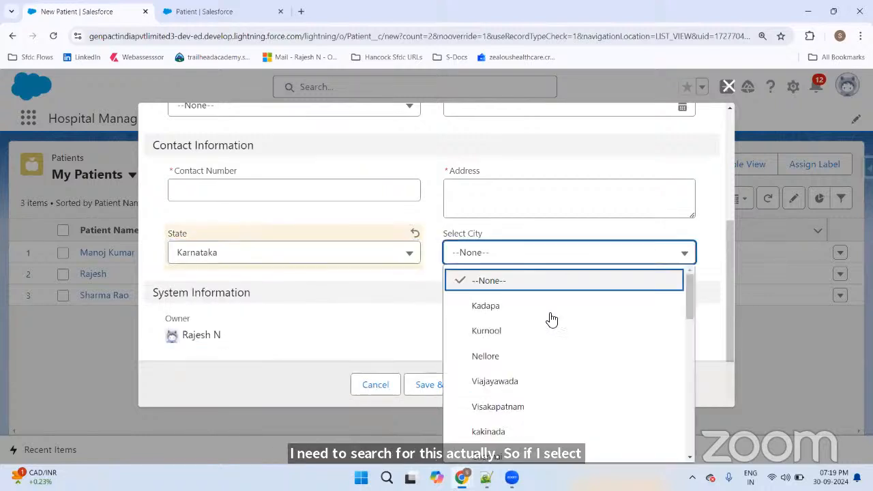
scroll(551, 317, down, 10)
scroll(556, 319, down, 3)
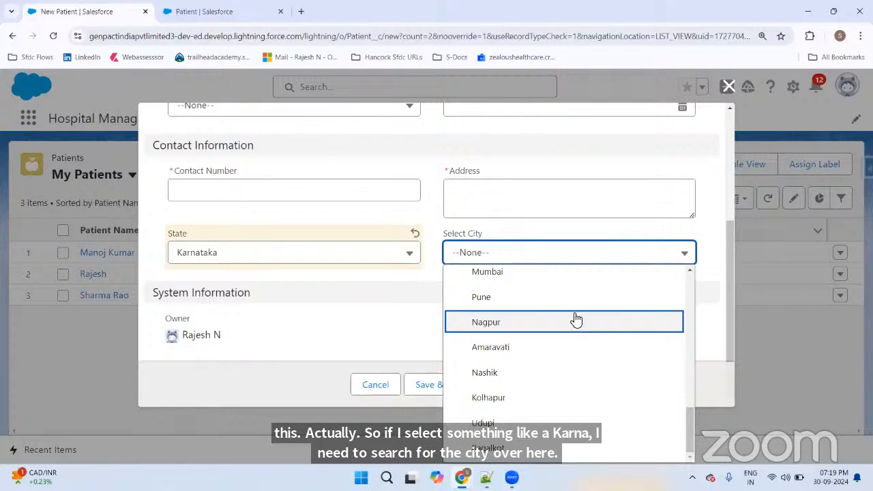
click(382, 309)
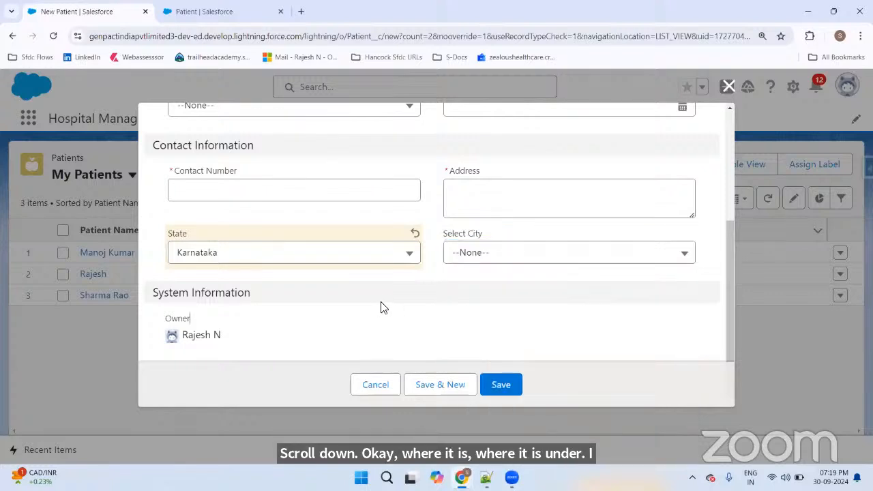
click(377, 261)
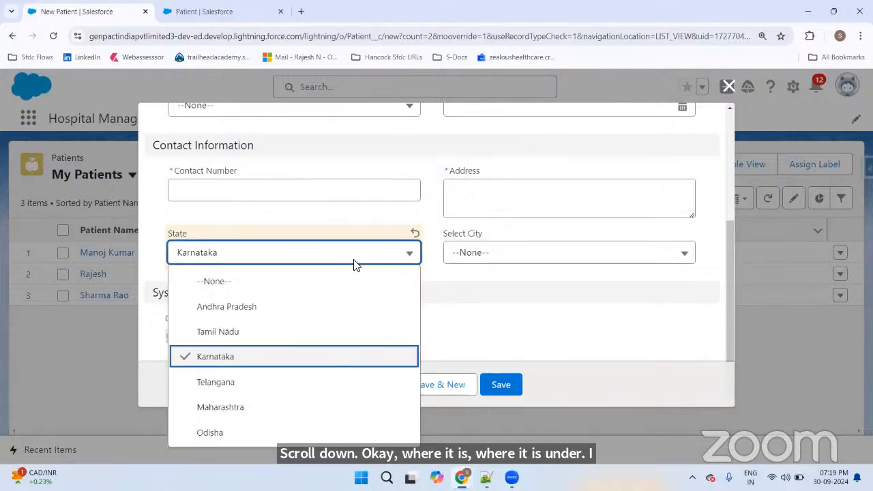
click(229, 357)
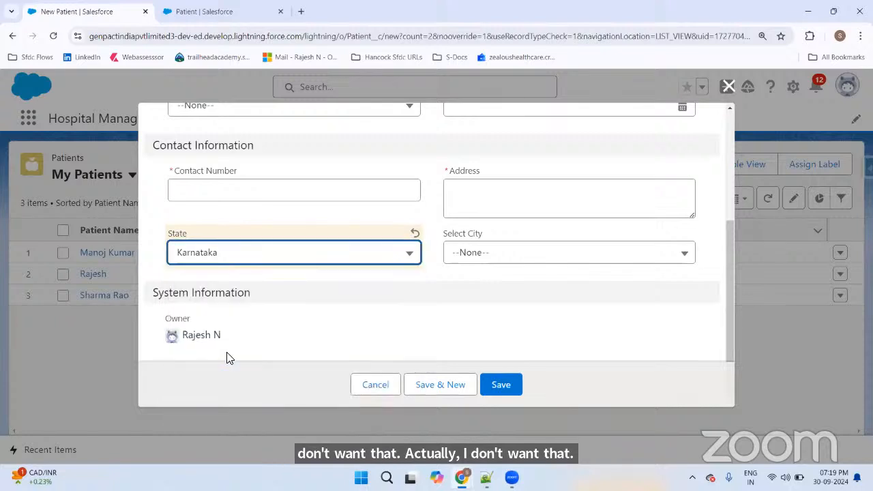
click(494, 263)
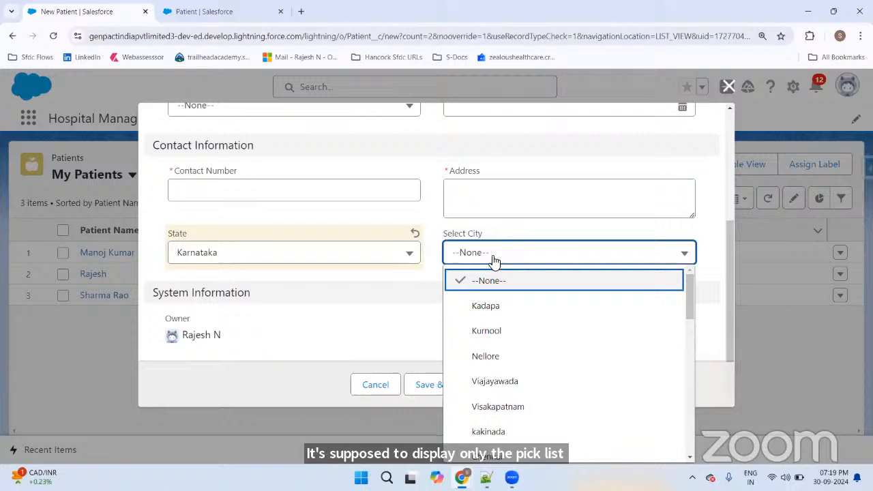
Step: Change State to Maharashtra and review the offered cities, leaving Select City at --None--
click(357, 261)
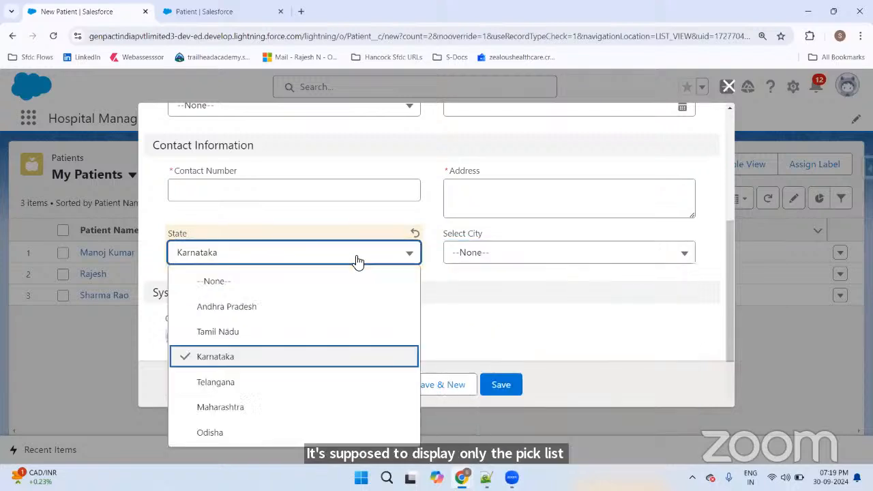
click(239, 408)
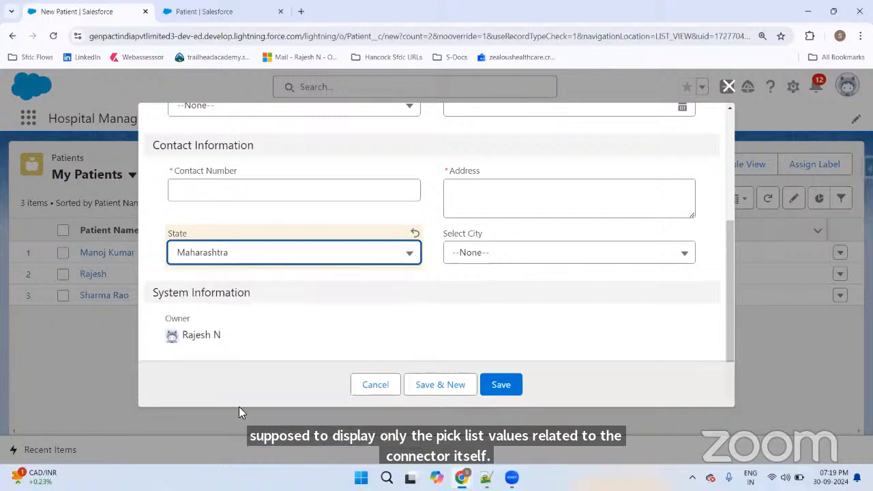
click(563, 266)
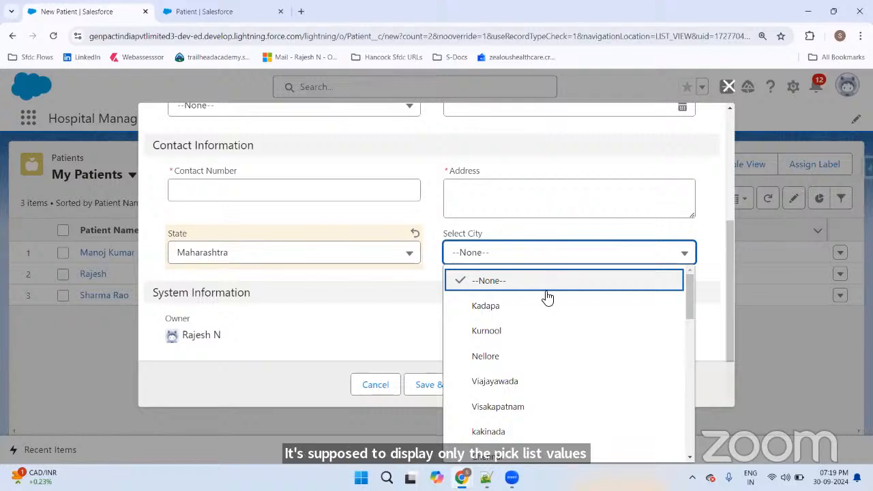
scroll(548, 297, down, 5)
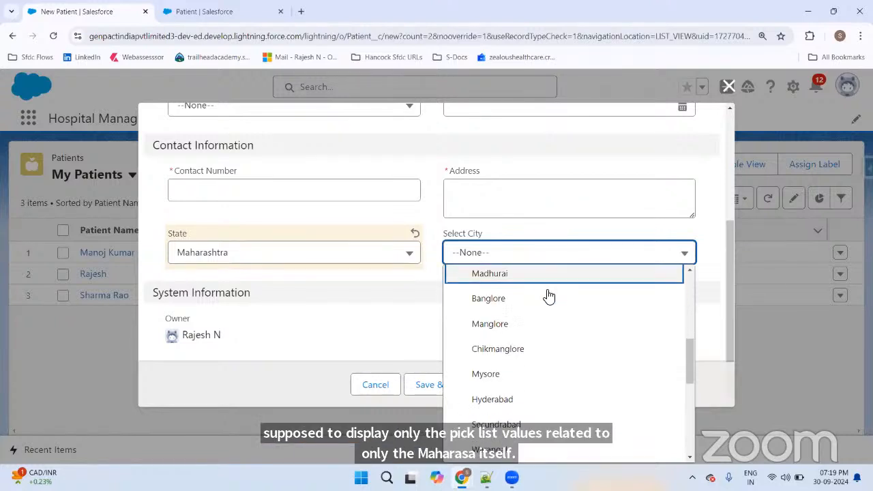
scroll(549, 294, down, 5)
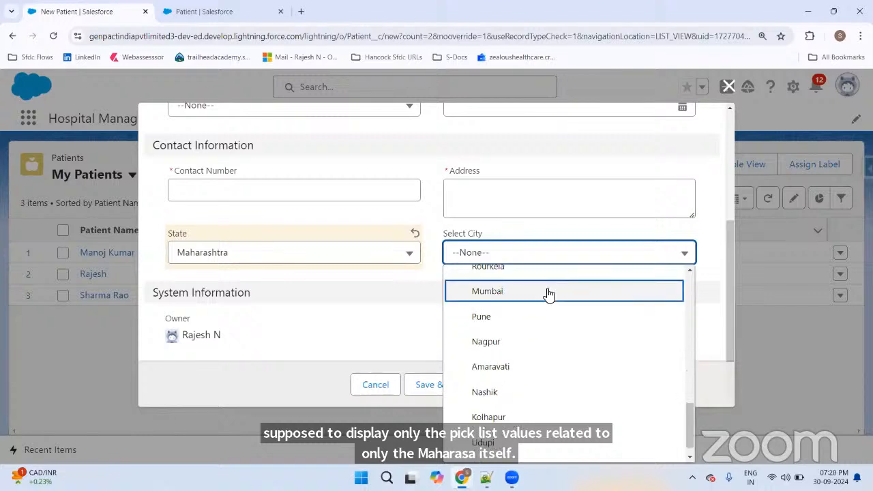
click(324, 341)
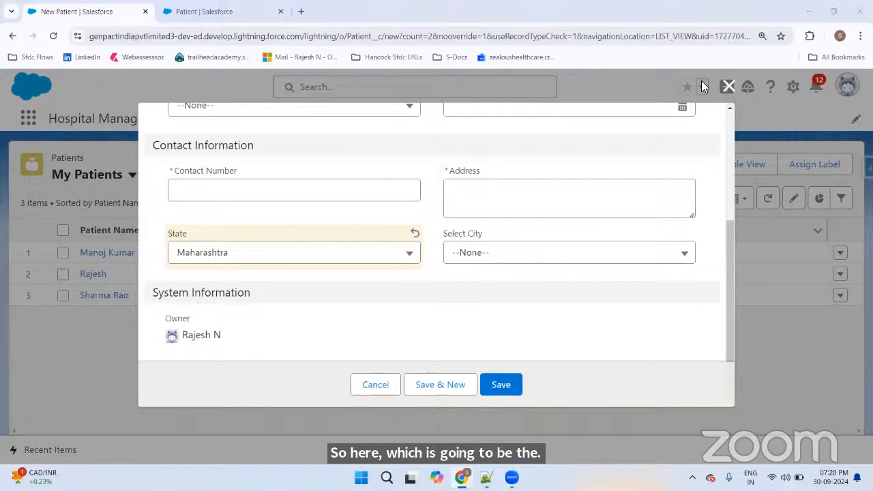
Step: Annotate State as controlling and Select City as dependent, clear the marks, and go to the dependency setup
mouse_move(204, 218)
mouse_down()
mouse_move(155, 225)
mouse_move(165, 240)
mouse_move(204, 238)
mouse_move(216, 218)
mouse_move(171, 250)
mouse_move(218, 267)
mouse_move(237, 239)
mouse_move(244, 261)
mouse_move(286, 296)
mouse_move(517, 276)
mouse_move(517, 261)
mouse_move(524, 276)
mouse_up()
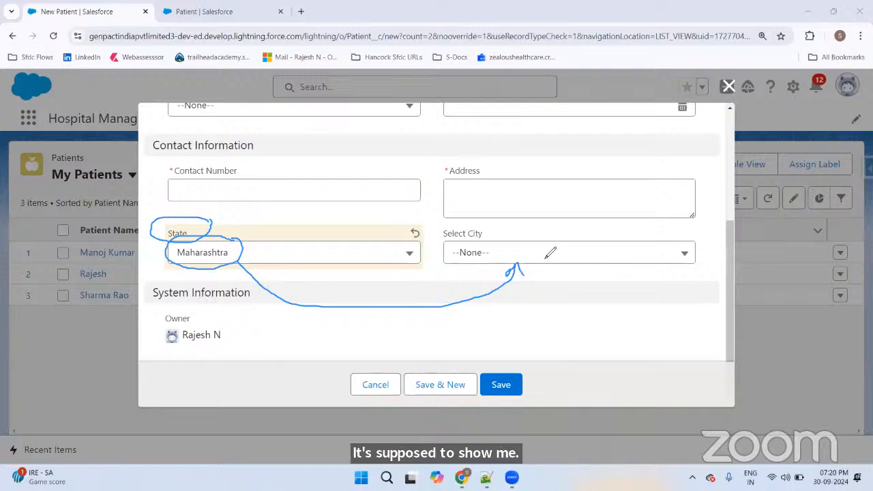
mouse_move(495, 223)
mouse_down()
mouse_move(446, 220)
mouse_move(425, 238)
mouse_move(485, 250)
mouse_move(501, 220)
mouse_up()
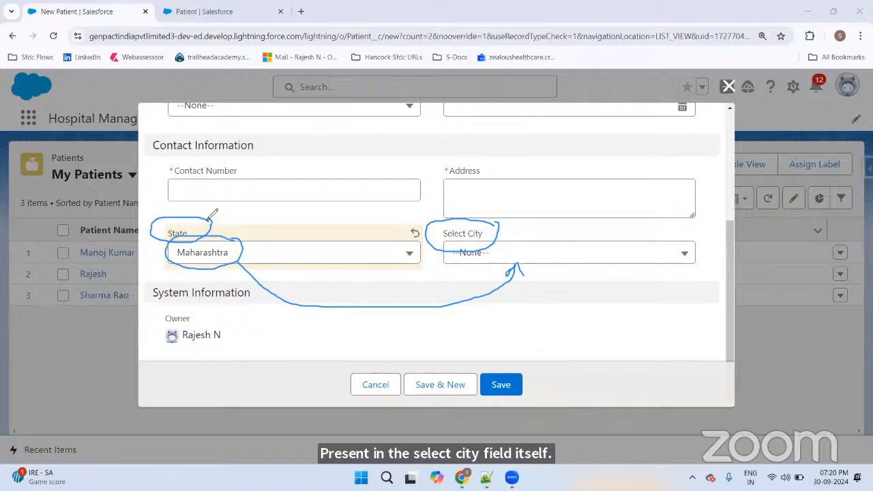
mouse_move(204, 215)
mouse_down()
mouse_move(271, 194)
mouse_move(311, 165)
mouse_move(321, 181)
mouse_up()
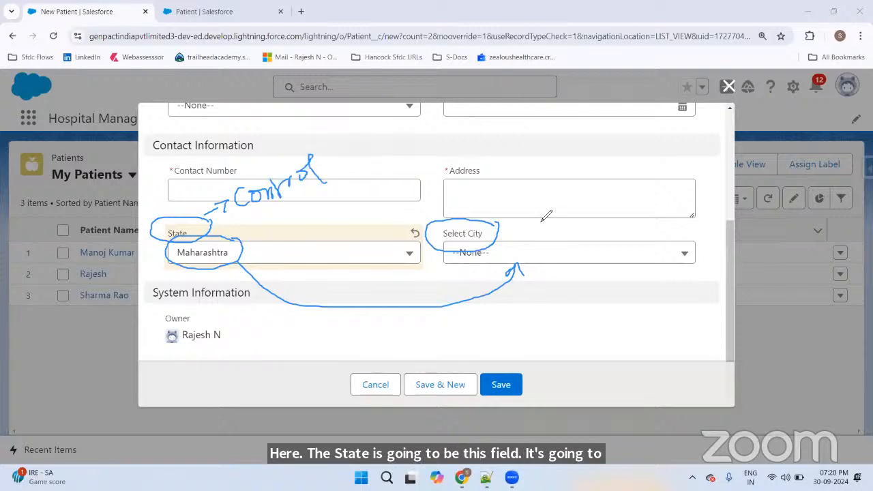
mouse_move(485, 222)
mouse_down()
mouse_move(566, 189)
mouse_move(576, 197)
mouse_move(614, 180)
mouse_move(613, 171)
mouse_move(634, 170)
mouse_move(644, 149)
mouse_move(654, 150)
mouse_up()
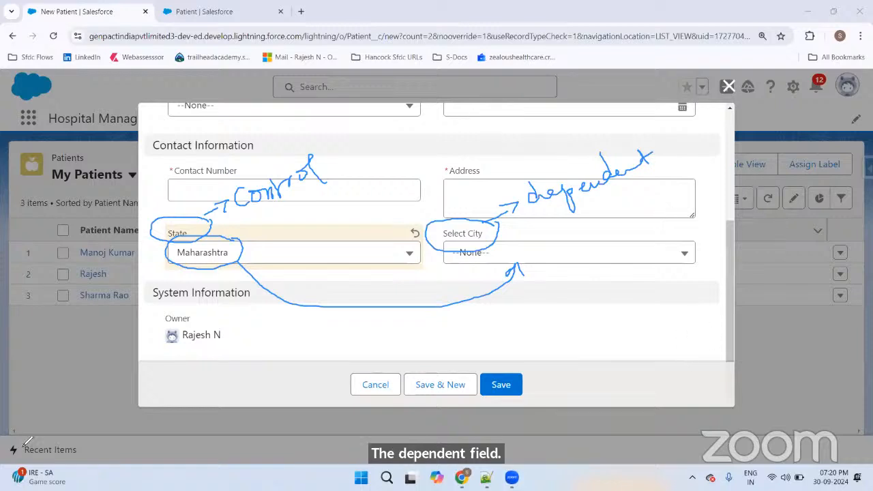
click(675, 93)
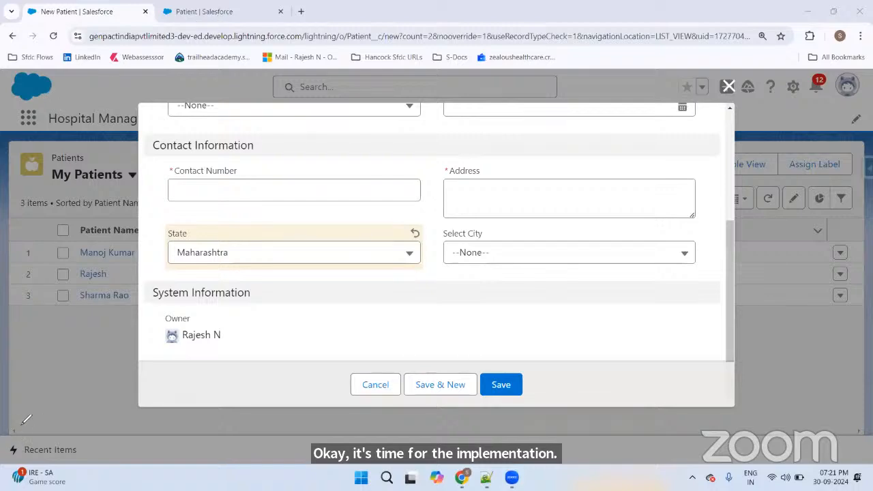
click(203, 11)
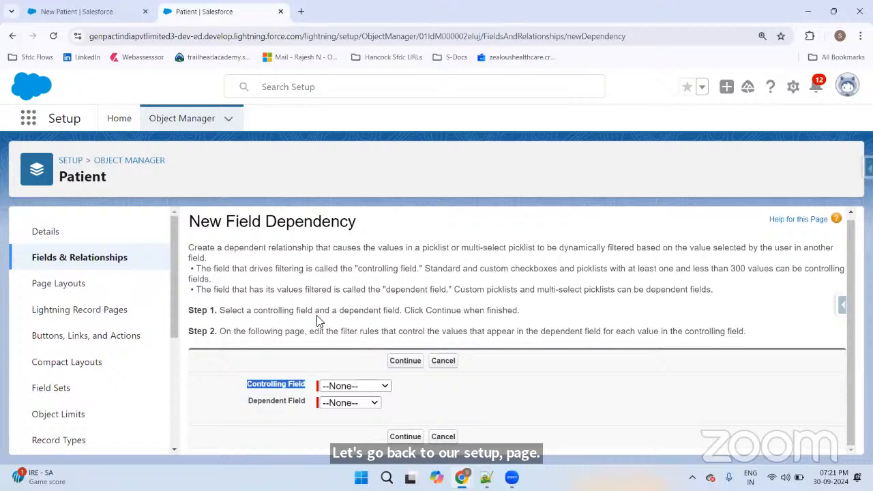
Step: Highlight the 300-value controlling field limit and the Step 1 instruction on the New Field Dependency page
click(188, 246)
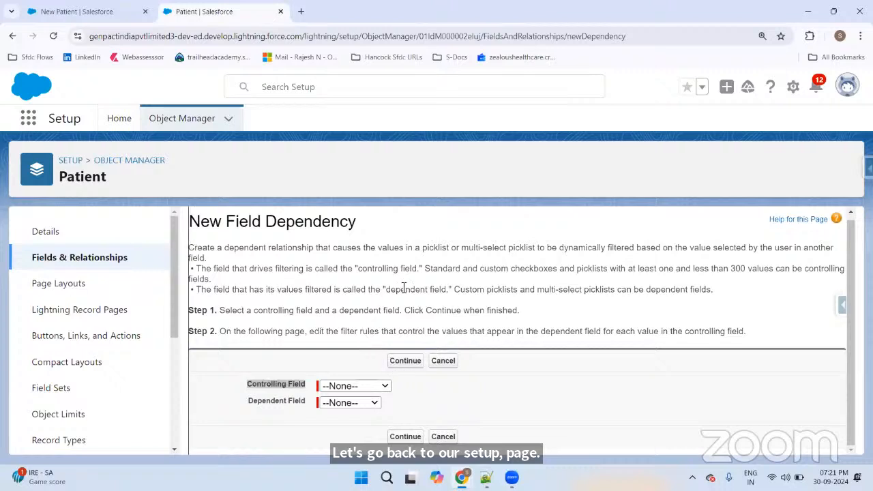
click(467, 280)
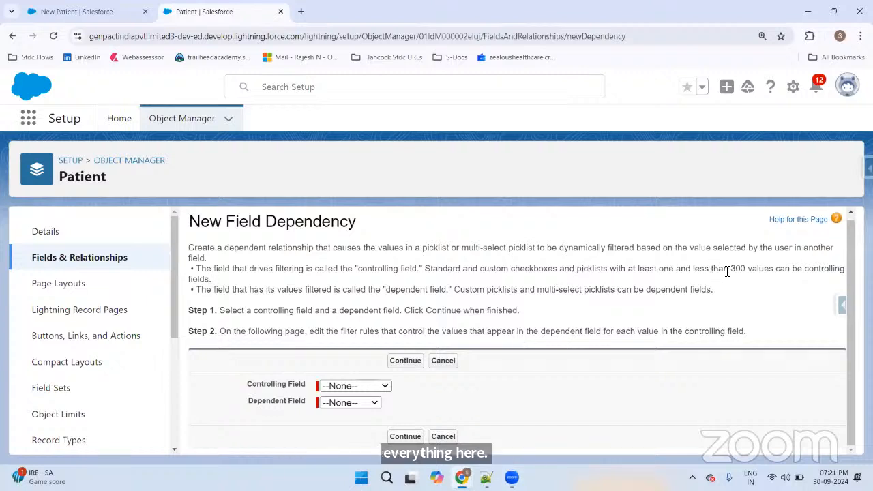
drag(729, 272, 744, 271)
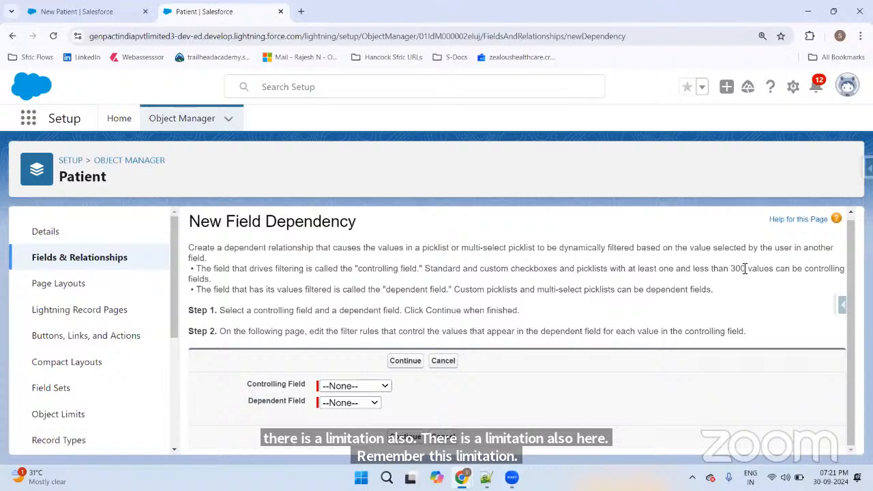
drag(218, 310, 526, 313)
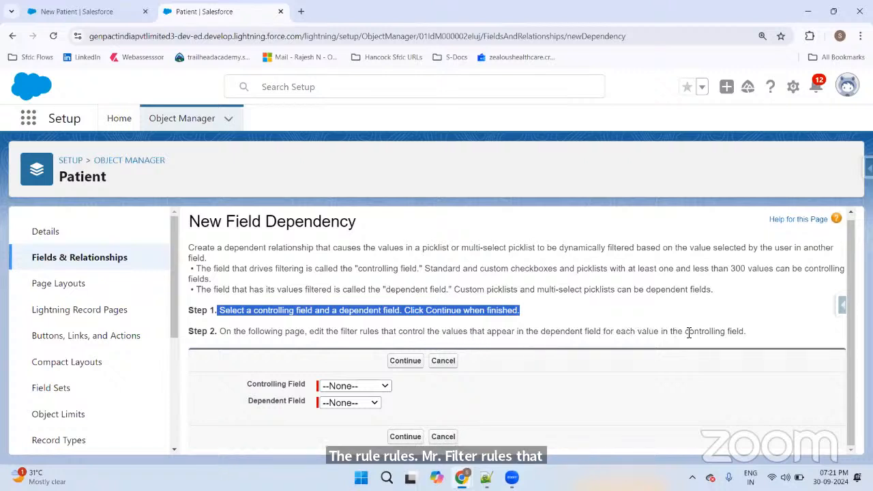
scroll(137, 338, down, 3)
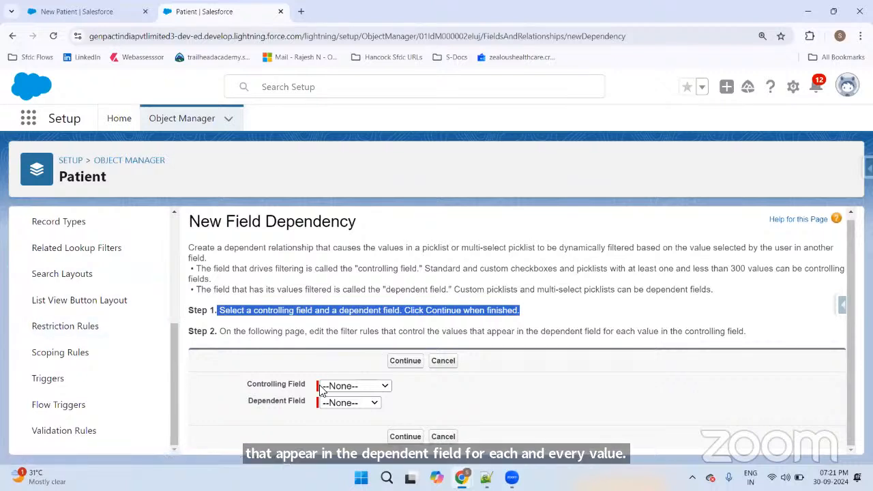
Step: Choose State as the controlling field and Select City as the dependent field, then continue
drag(248, 384, 295, 385)
click(341, 386)
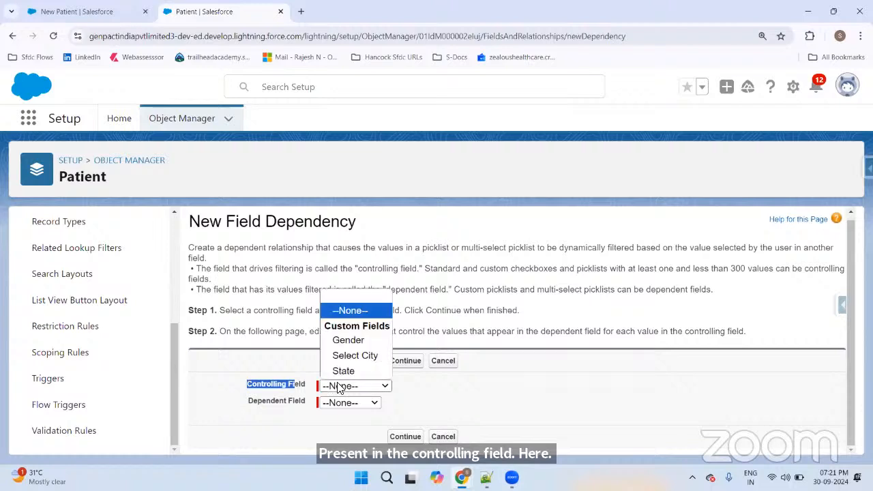
click(352, 371)
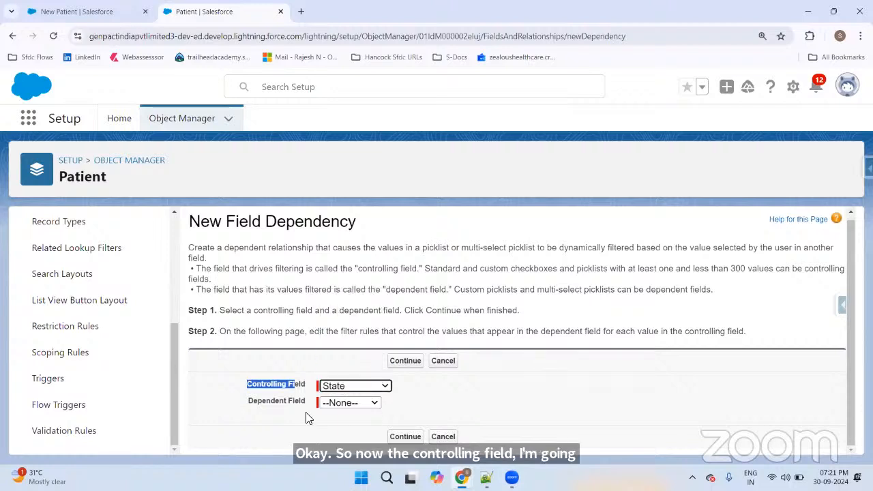
drag(249, 402, 296, 401)
click(341, 402)
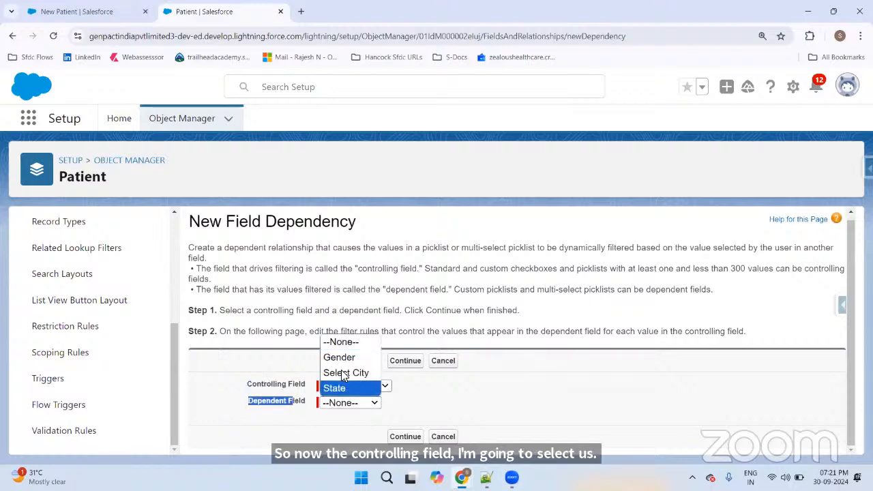
click(347, 373)
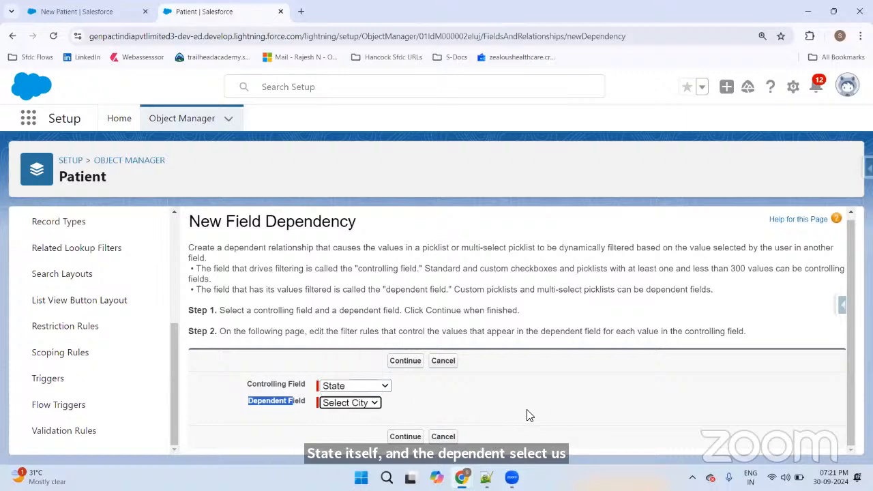
click(415, 436)
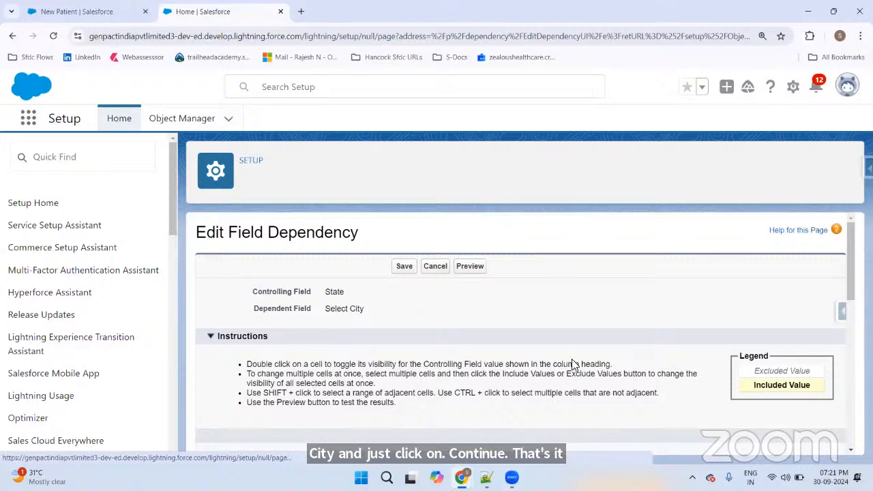
Step: Page the dependency matrix with Next and Previous, then View All six state columns
scroll(573, 354, down, 1)
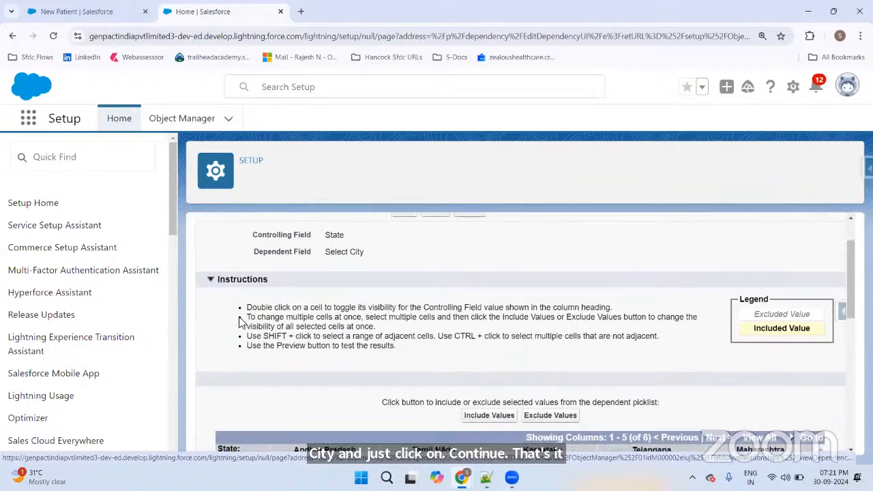
drag(245, 308, 390, 306)
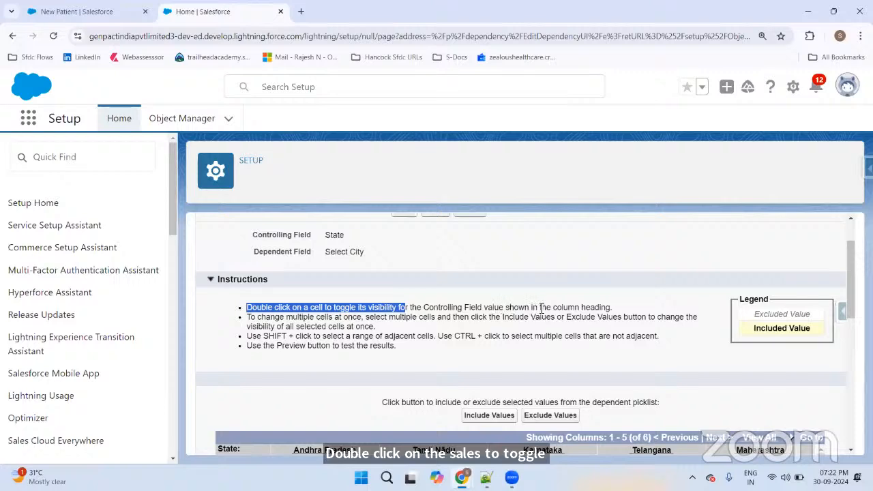
scroll(628, 290, down, 3)
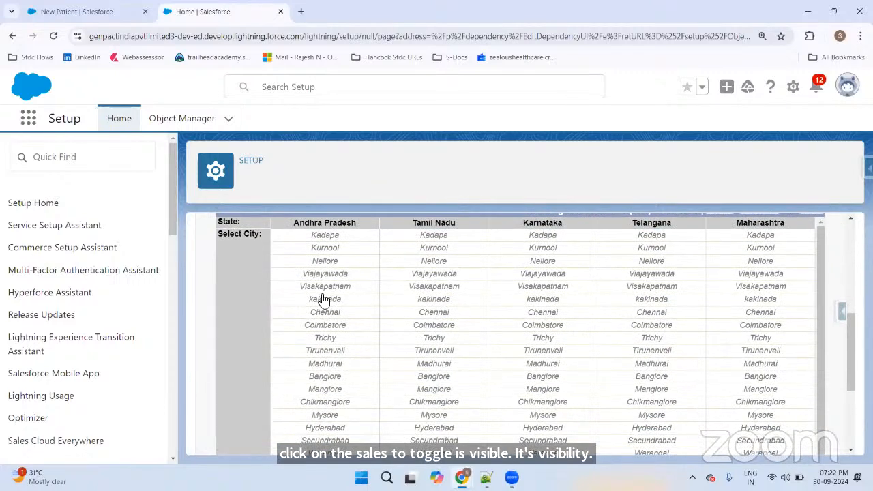
scroll(551, 277, up, 1)
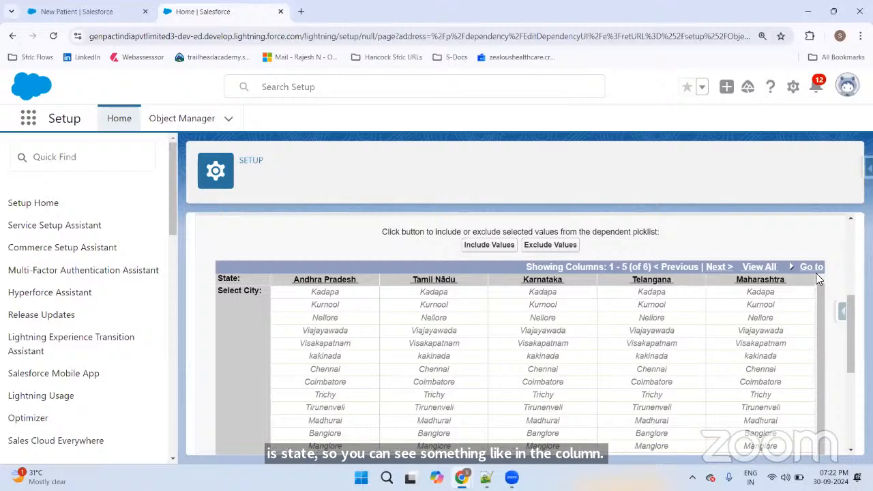
click(724, 267)
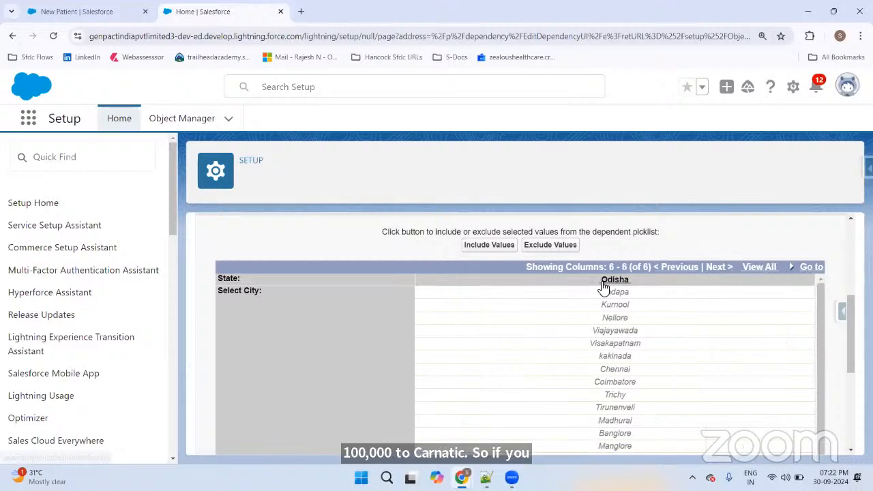
click(681, 268)
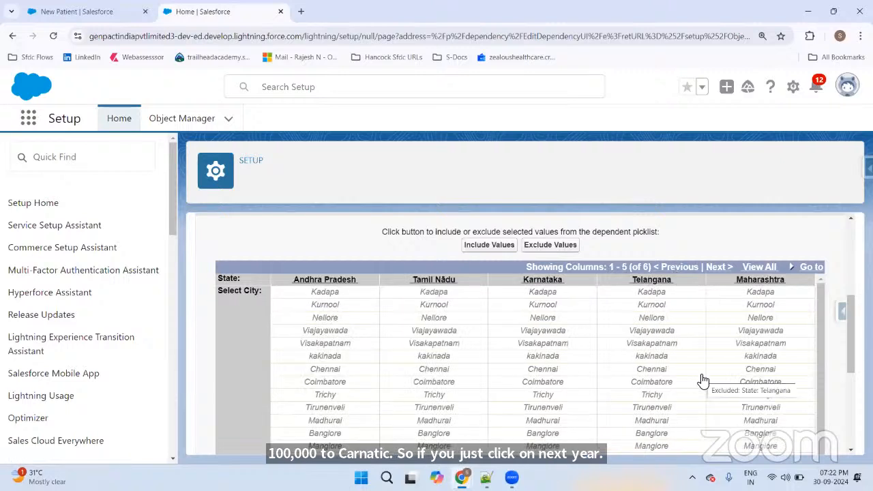
click(768, 266)
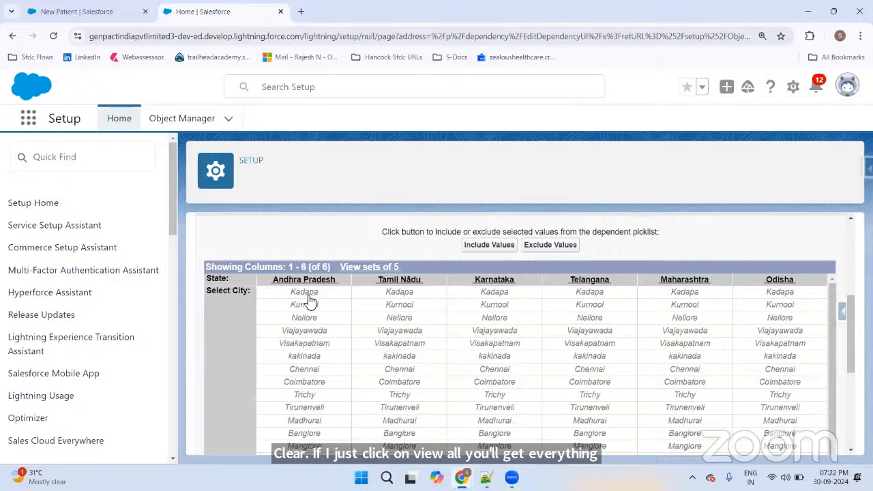
Step: Scroll the matrix to review the city rows under each state column
scroll(315, 295, down, 1)
scroll(329, 268, up, 3)
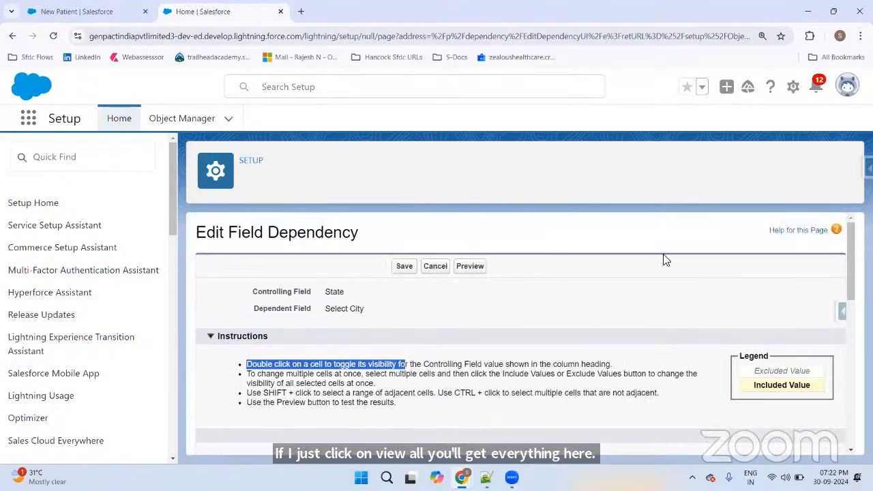
scroll(798, 274, down, 1)
scroll(827, 266, down, 5)
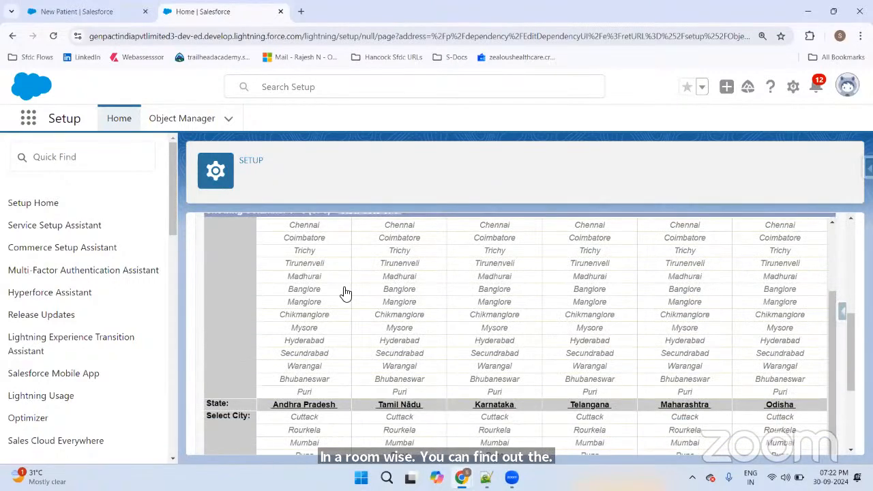
scroll(337, 309, up, 5)
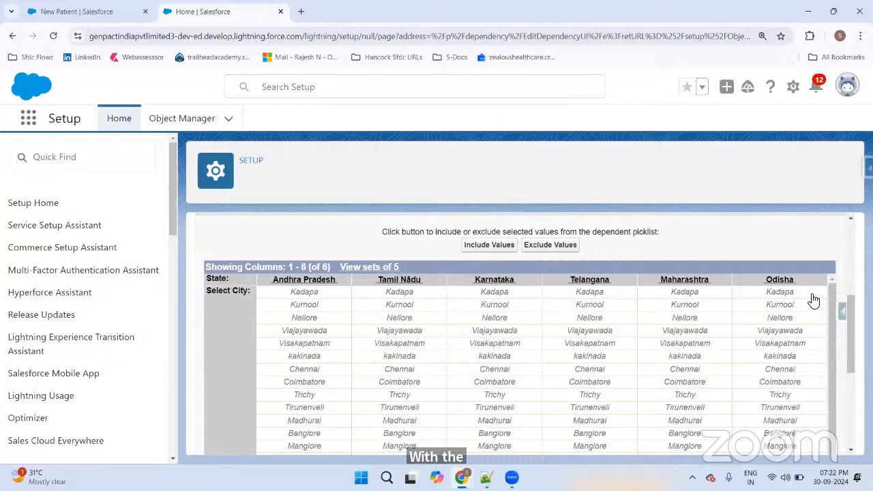
scroll(784, 299, up, 3)
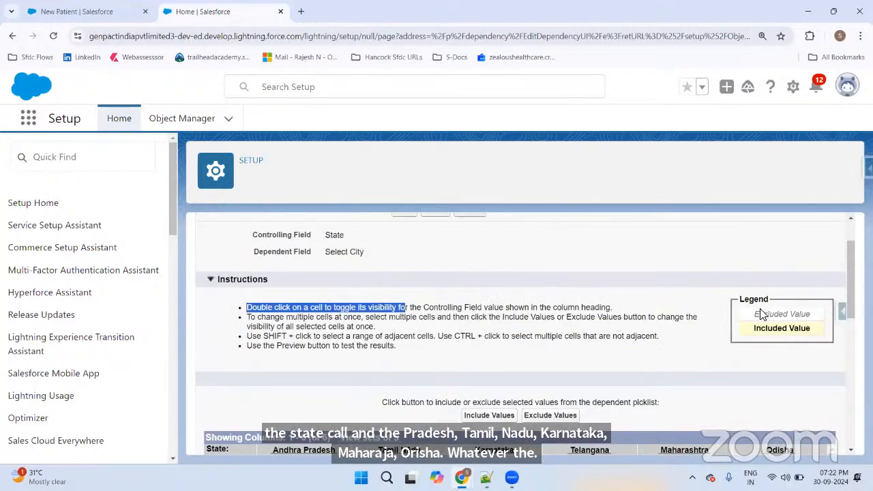
Step: Highlight the Excluded Value legend, confirming every city from Kadapa onward is excluded for all states
drag(753, 314, 812, 317)
click(801, 300)
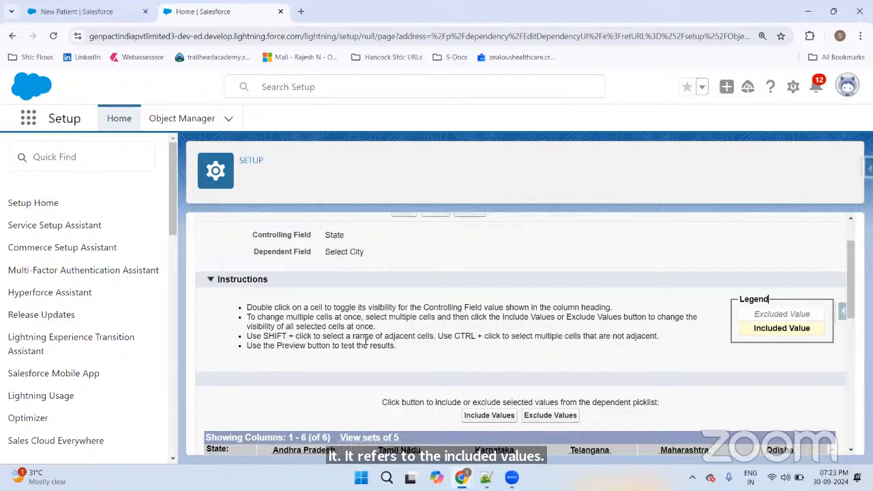
scroll(331, 341, down, 4)
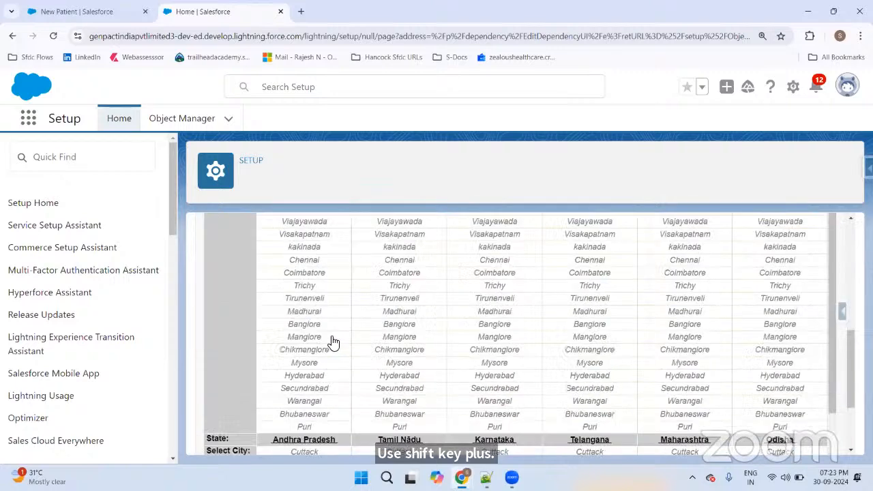
scroll(313, 249, up, 3)
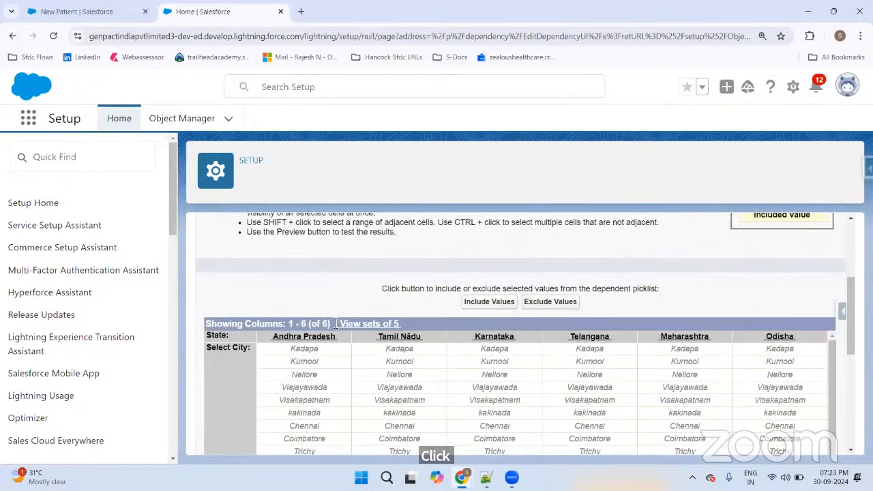
scroll(336, 323, up, 2)
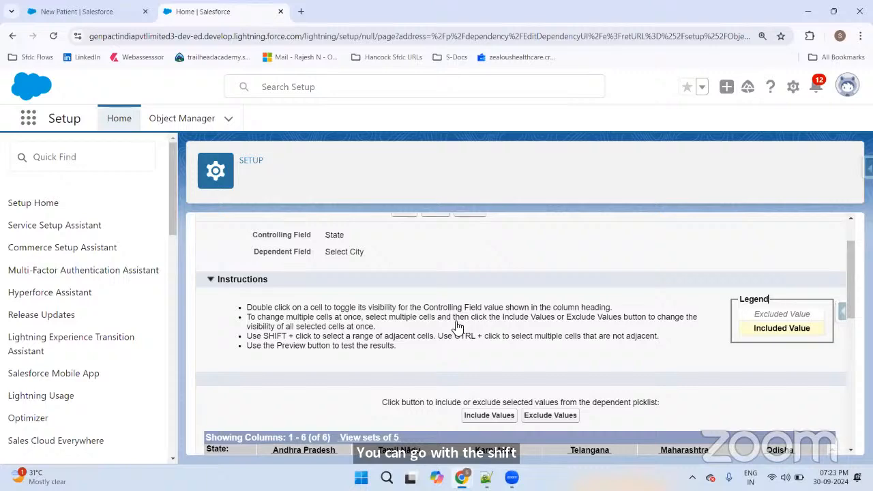
scroll(438, 306, down, 5)
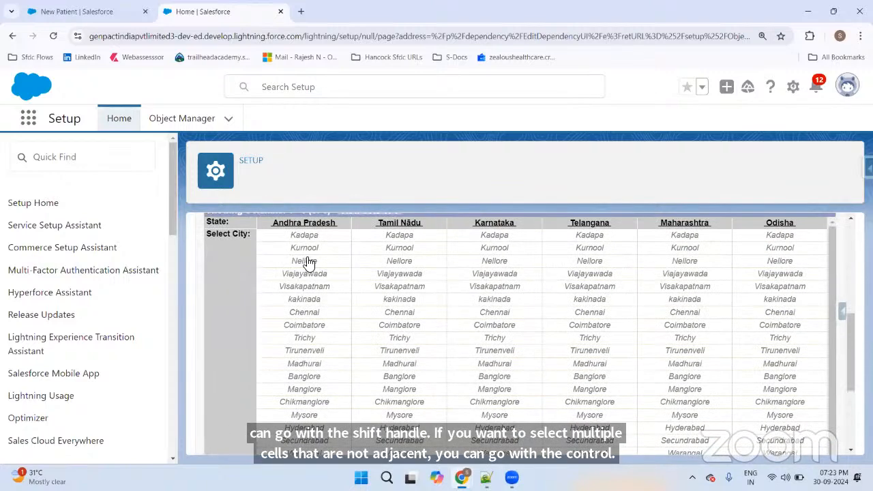
scroll(341, 252, up, 1)
scroll(338, 251, down, 1)
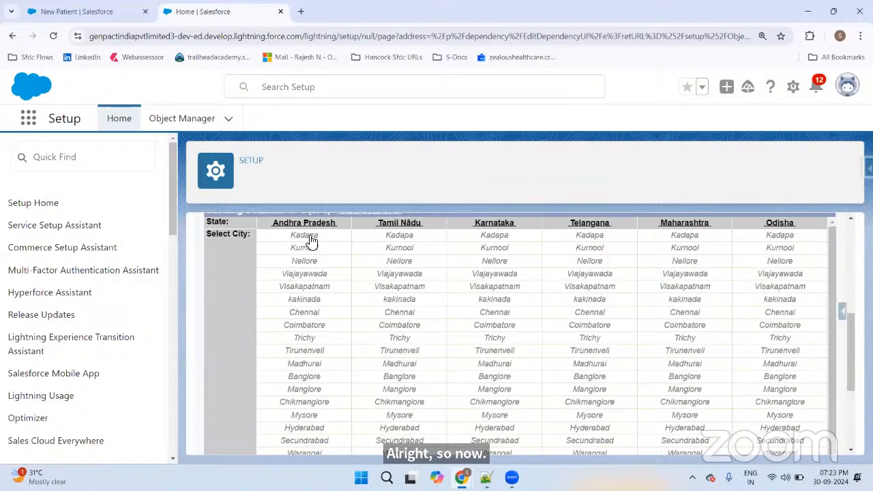
Step: Include the cities Kadapa through kakinada for Andhra Pradesh
drag(311, 238, 335, 306)
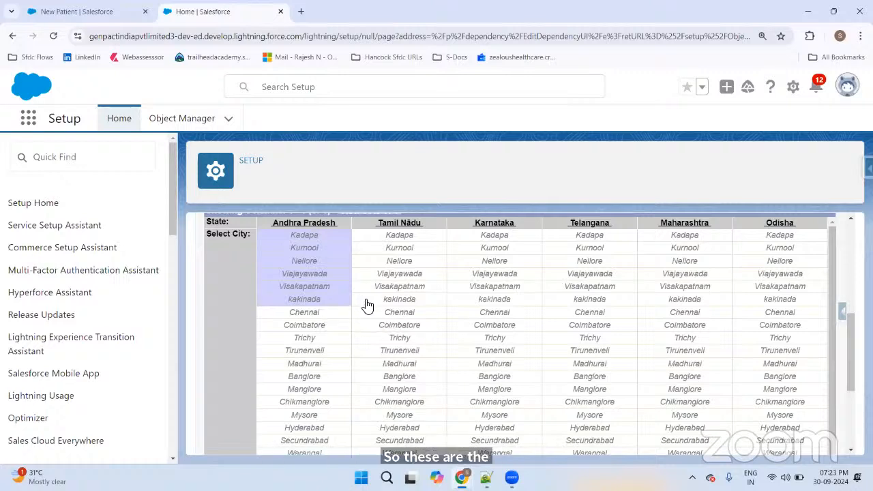
scroll(368, 302, up, 2)
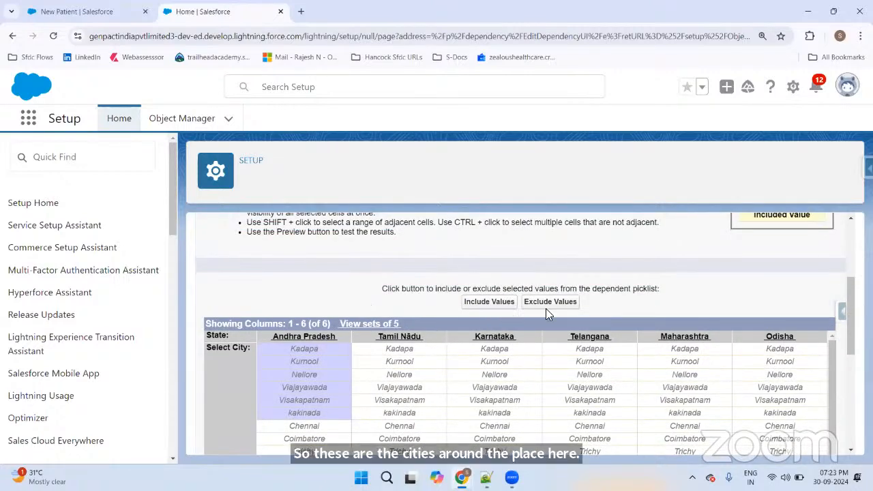
click(491, 304)
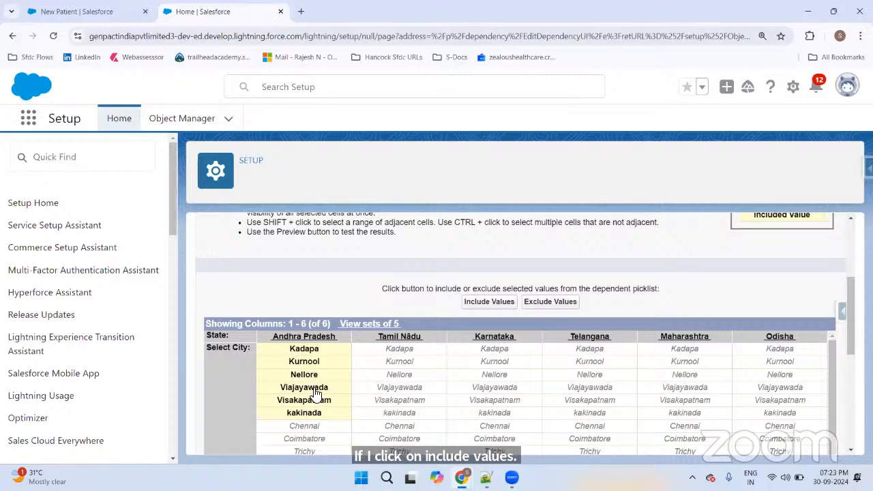
scroll(813, 236, up, 1)
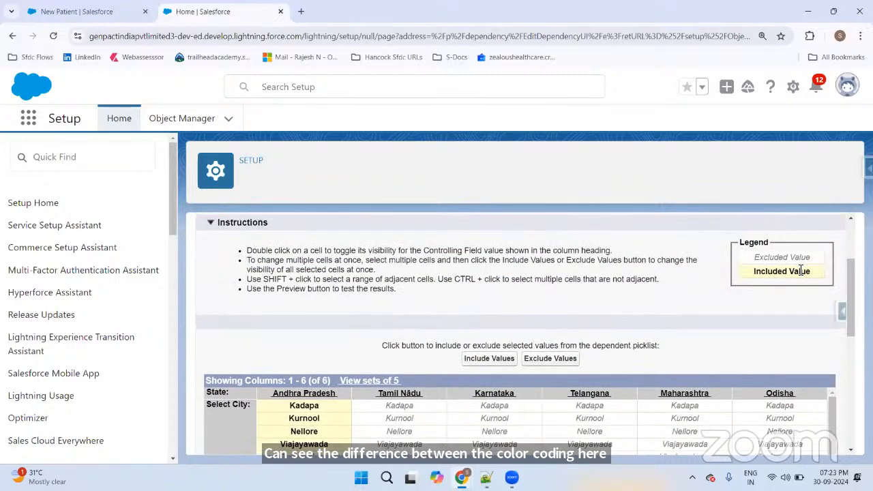
Step: Include Chennai, Coimbatore, Trichy, Tirunenveli and Madhurai for Tamil Nadu
scroll(529, 263, down, 3)
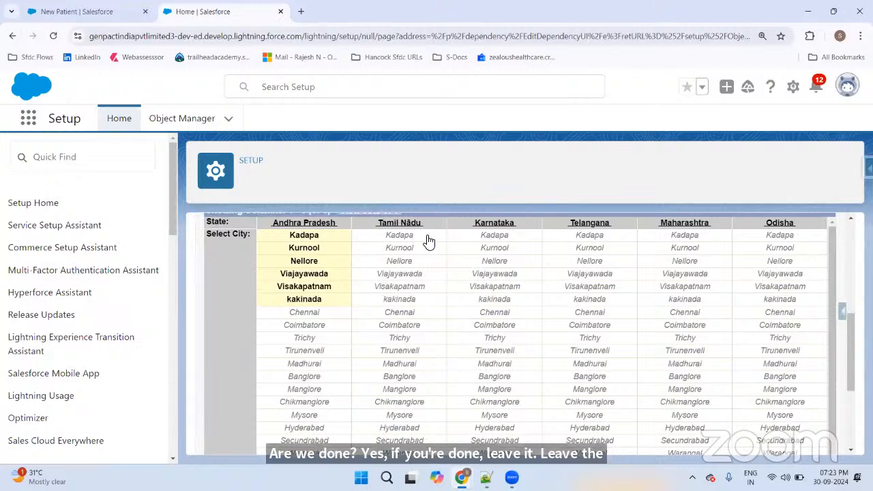
scroll(437, 300, down, 1)
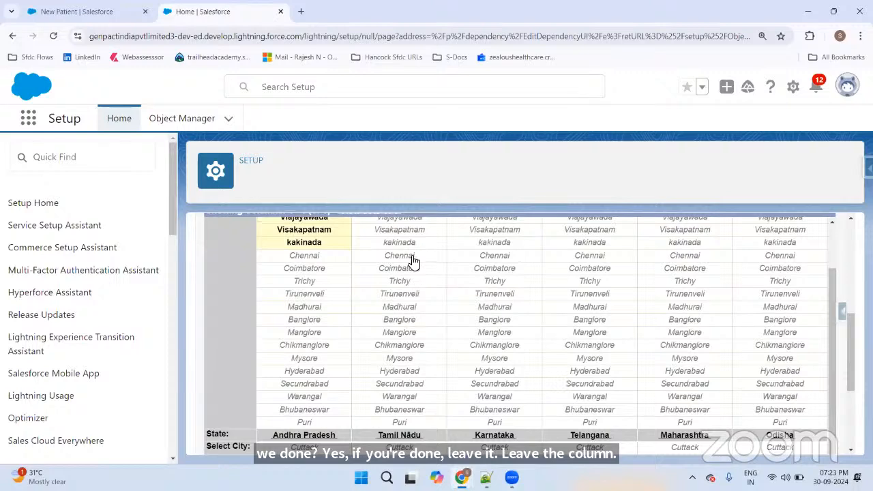
drag(420, 281, 443, 306)
scroll(444, 306, up, 3)
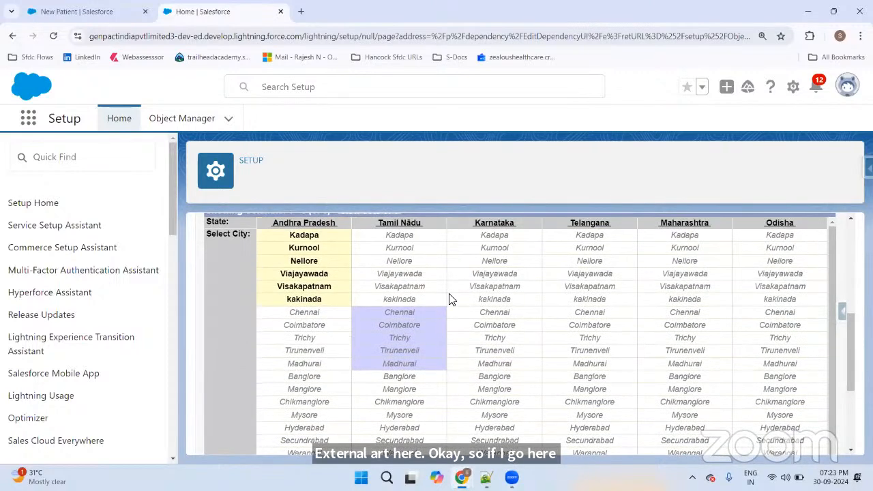
click(494, 303)
scroll(658, 254, down, 2)
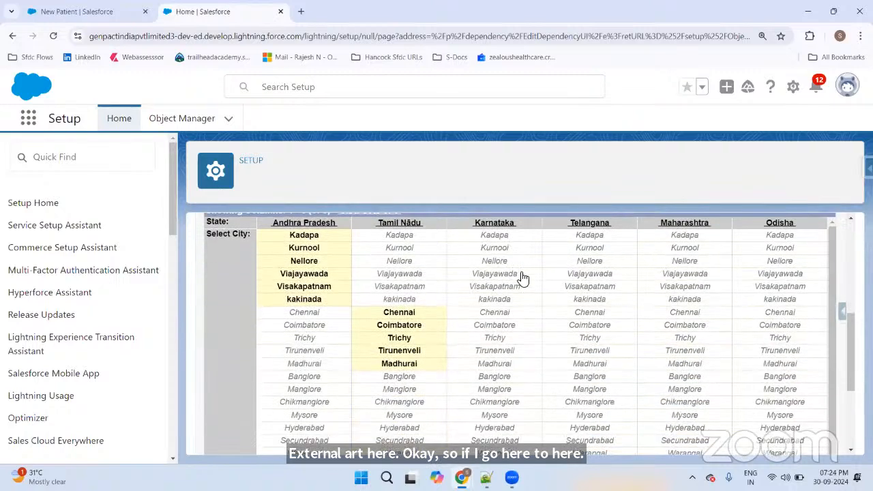
scroll(526, 274, down, 1)
Step: Include Banglore, Manglore, Chikmanglore, Mysore, Udupi and Bagalkot for Karnataka
click(501, 319)
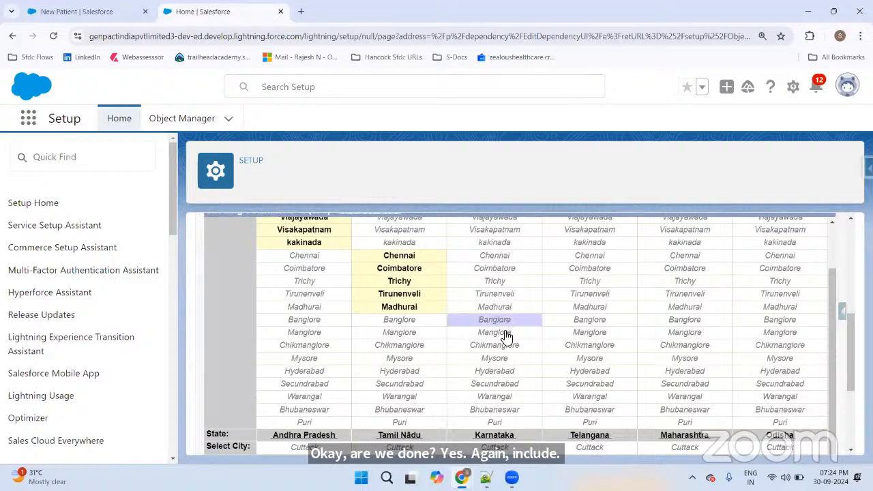
ctrl+click(500, 334)
ctrl+click(500, 345)
ctrl+click(505, 358)
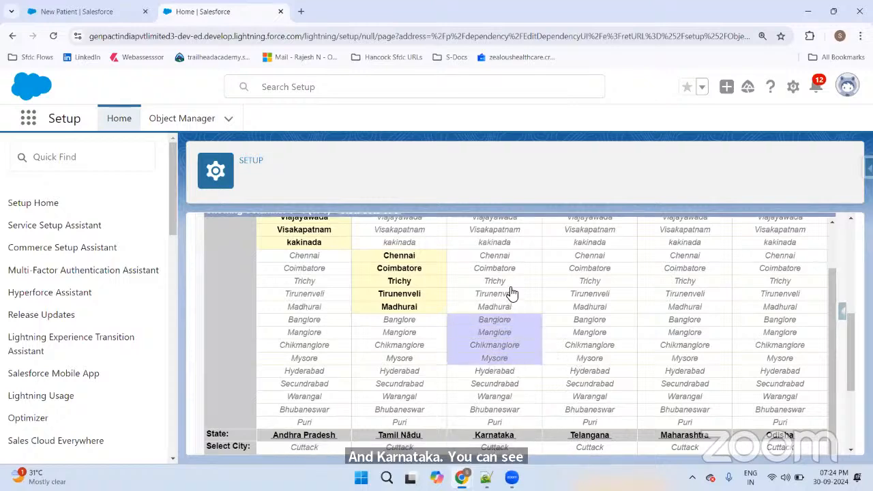
scroll(511, 293, down, 1)
scroll(503, 274, down, 1)
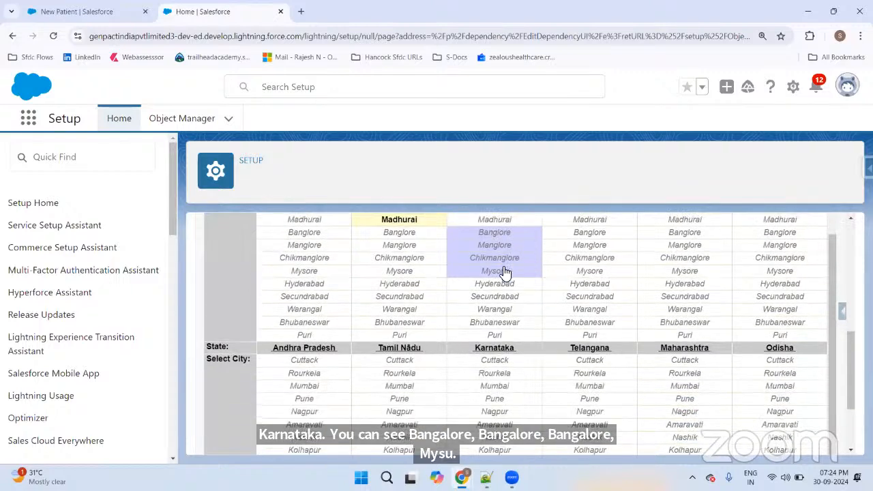
scroll(505, 273, down, 1)
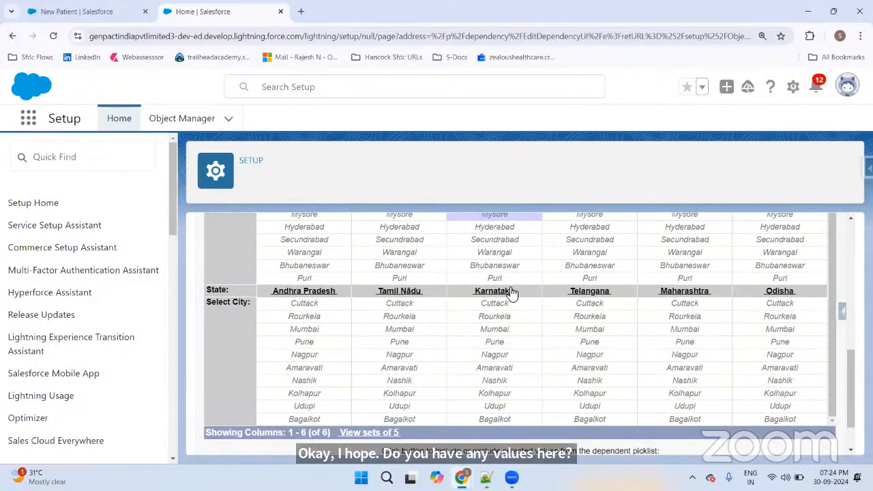
click(502, 409)
click(507, 419)
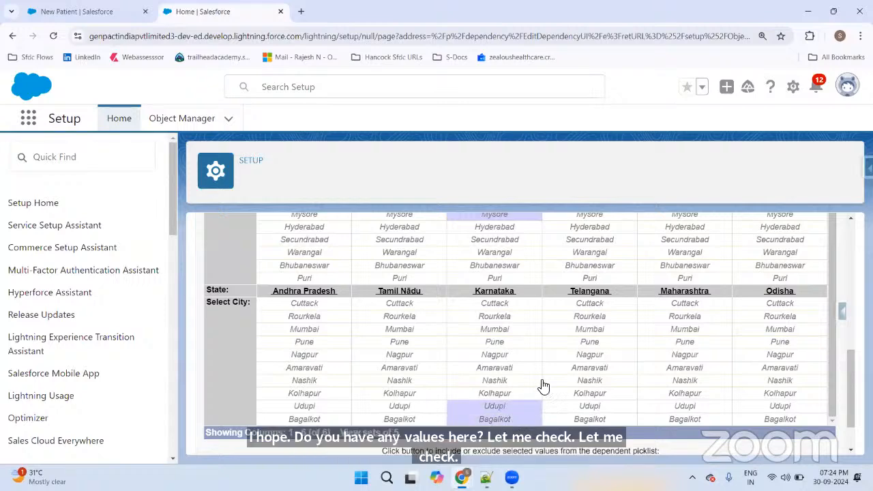
scroll(529, 364, up, 5)
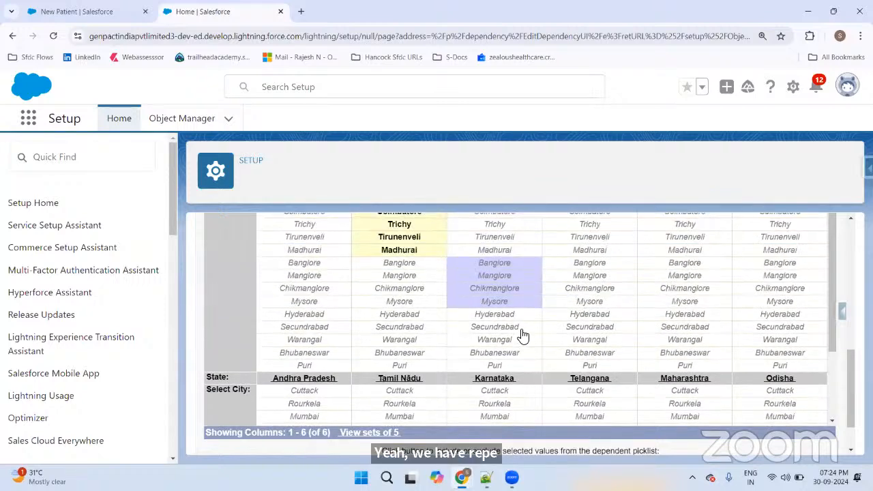
click(486, 308)
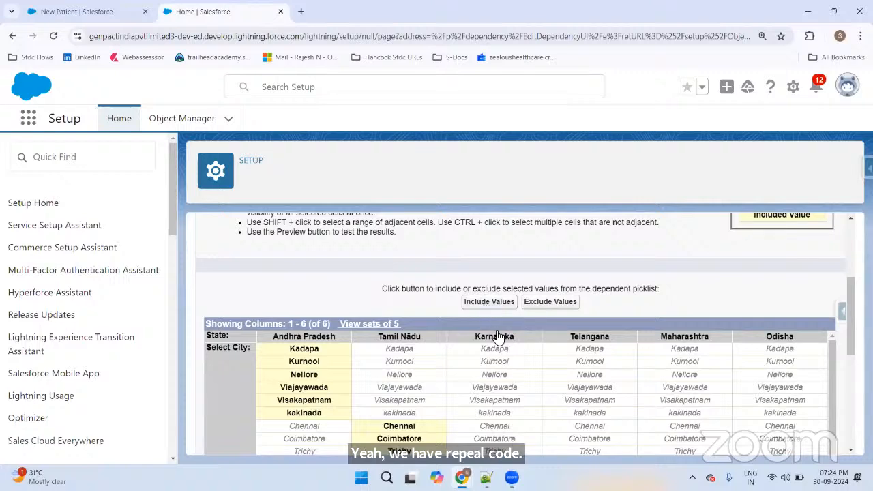
Step: Include Hyderabad, Secundrabad and Warangal for Telangana
scroll(518, 347, down, 3)
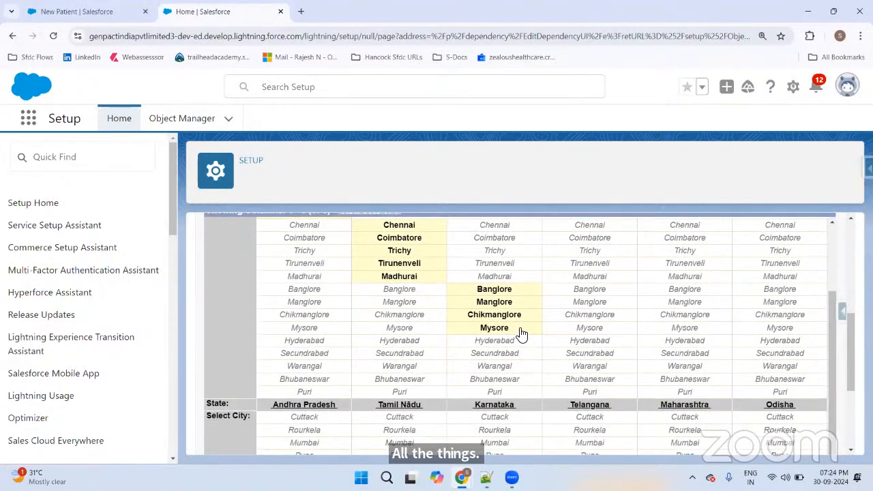
scroll(514, 347, up, 5)
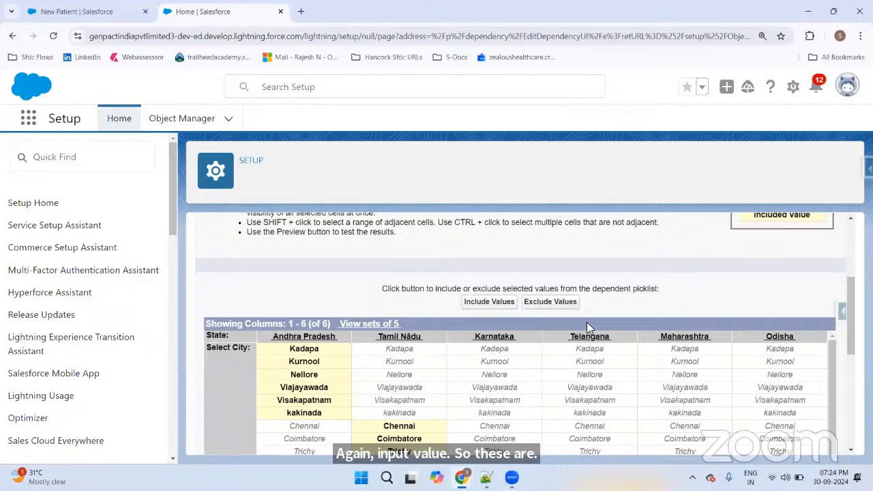
scroll(631, 340, down, 5)
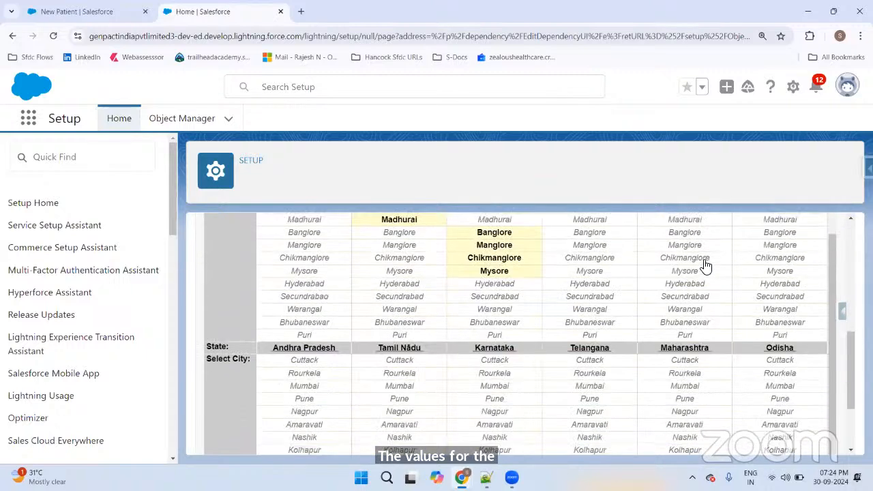
scroll(623, 364, up, 2)
click(591, 342)
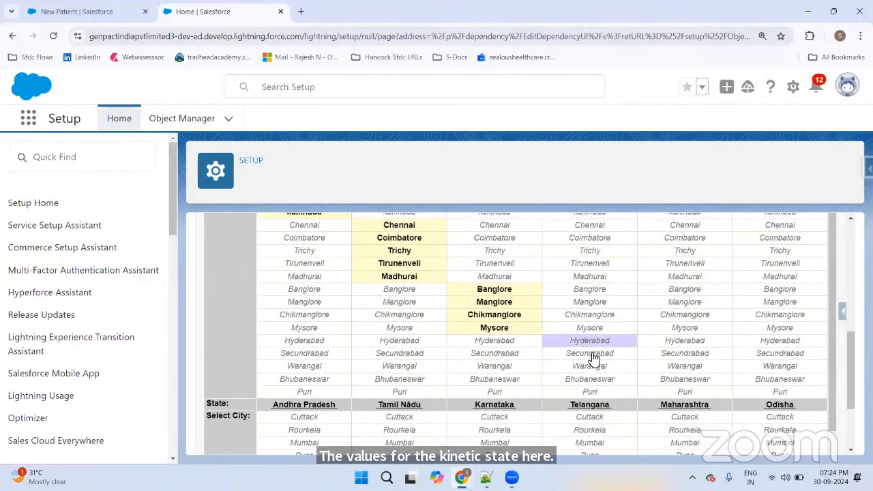
shift+click(590, 353)
shift+click(589, 366)
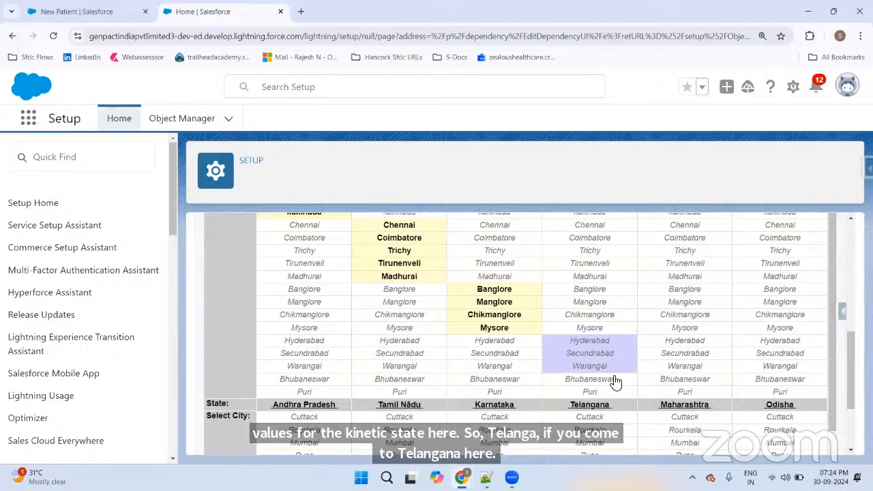
scroll(591, 343, up, 5)
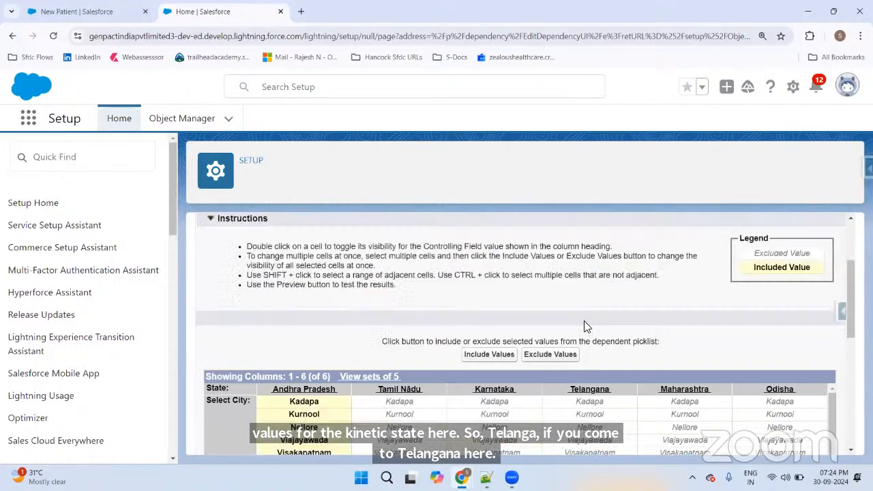
click(494, 359)
scroll(745, 302, down, 4)
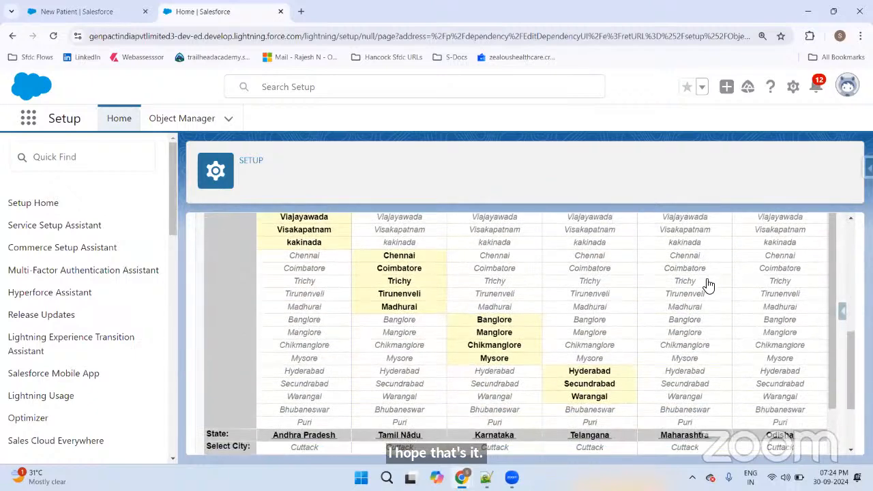
scroll(707, 285, down, 3)
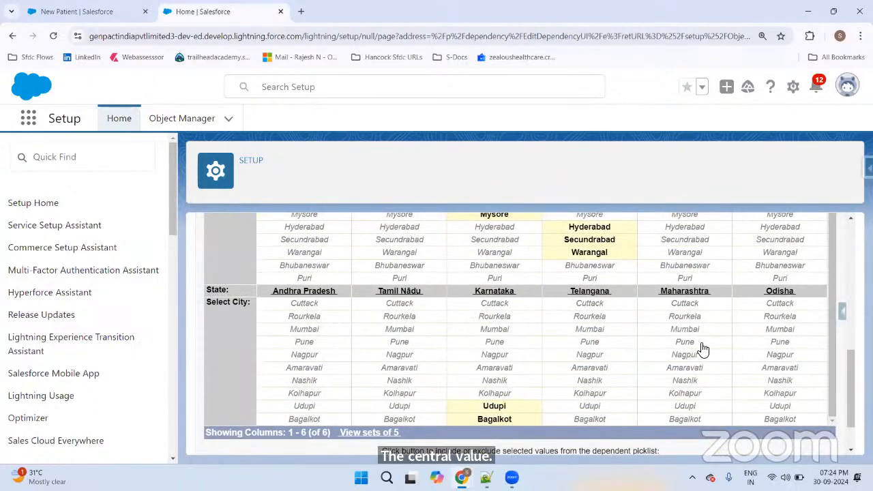
Step: Select the Maharashtra cities Mumbai, Pune, Nagpur, Amaravati and Nashik in the dependency matrix
click(685, 332)
shift+click(695, 356)
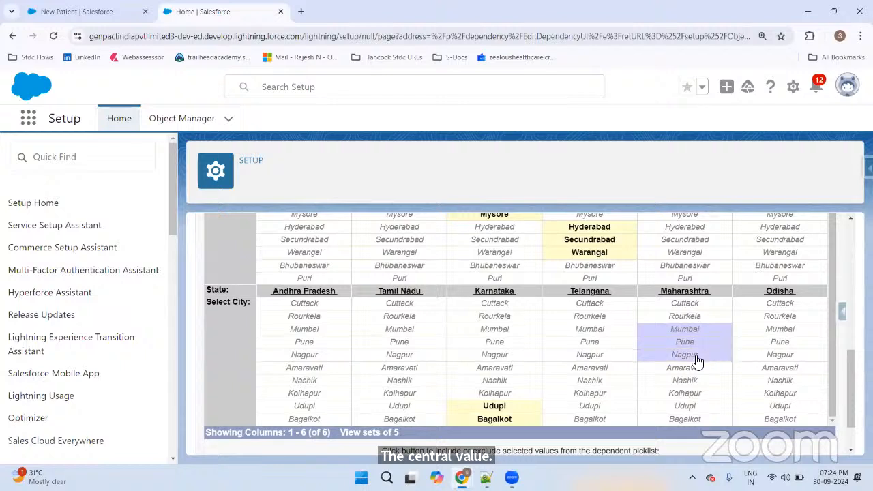
shift+click(695, 368)
shift+click(698, 381)
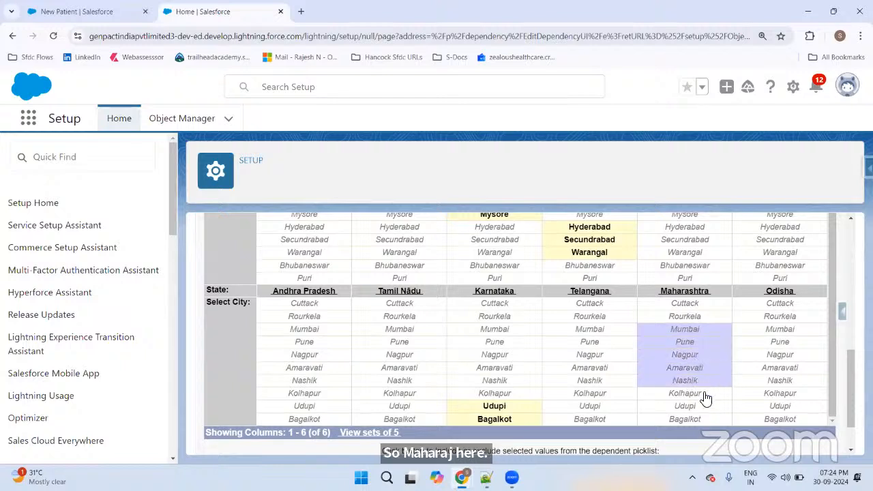
scroll(595, 282, up, 2)
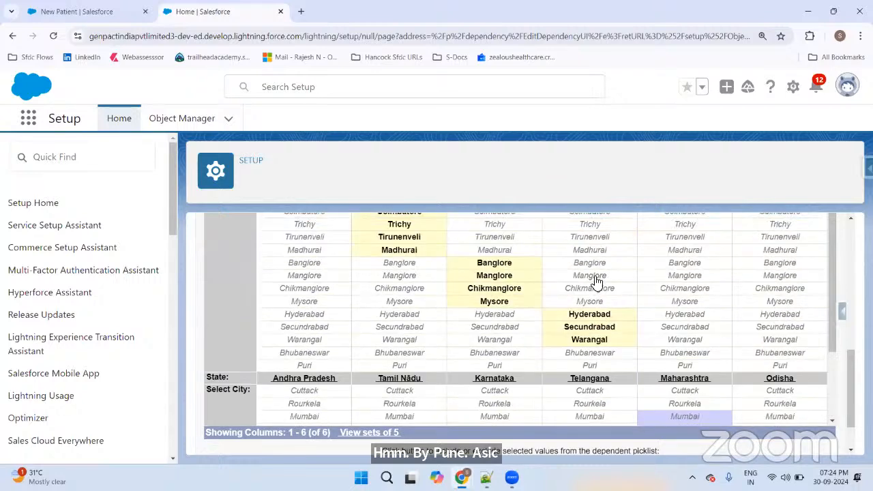
scroll(596, 281, up, 5)
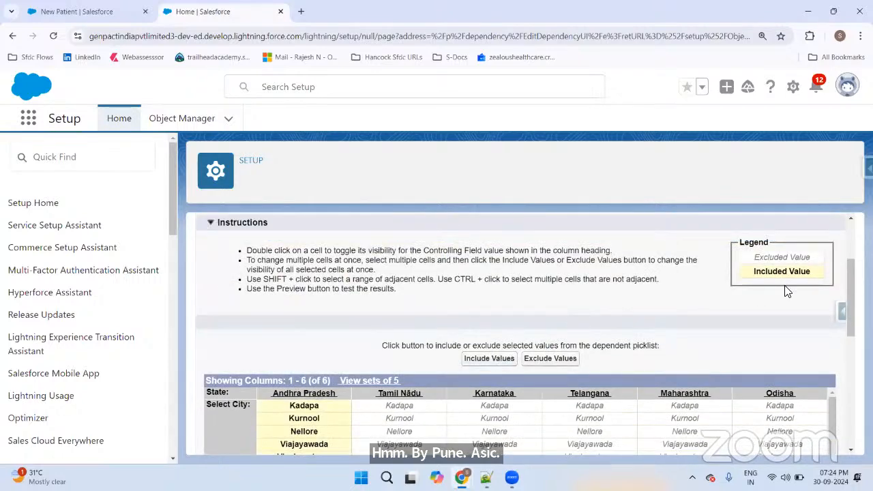
scroll(784, 291, down, 3)
scroll(791, 331, down, 4)
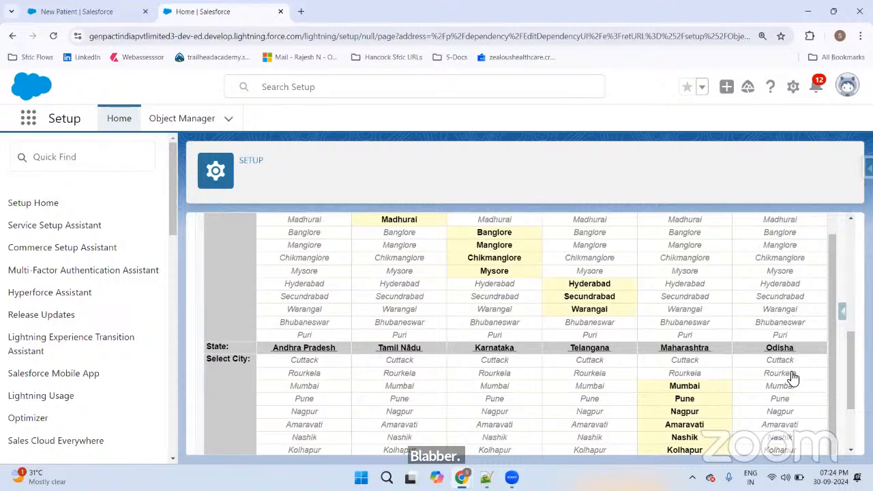
Step: Select Bhubaneswar, Puri, Cuttack and Rourkela under the Odisha column
click(789, 325)
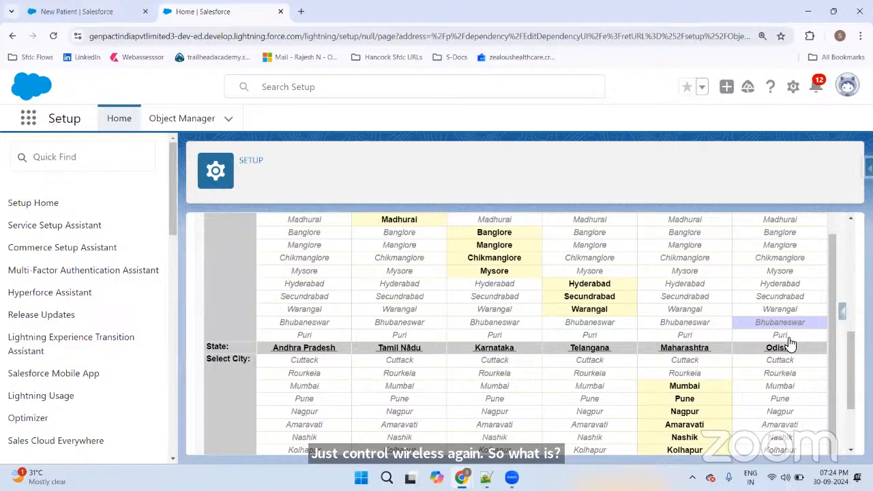
ctrl+click(788, 338)
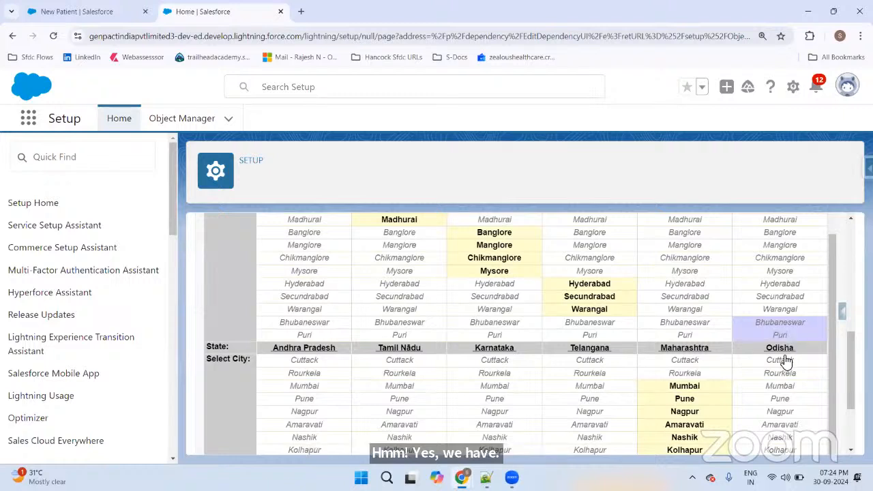
ctrl+click(779, 362)
ctrl+click(781, 373)
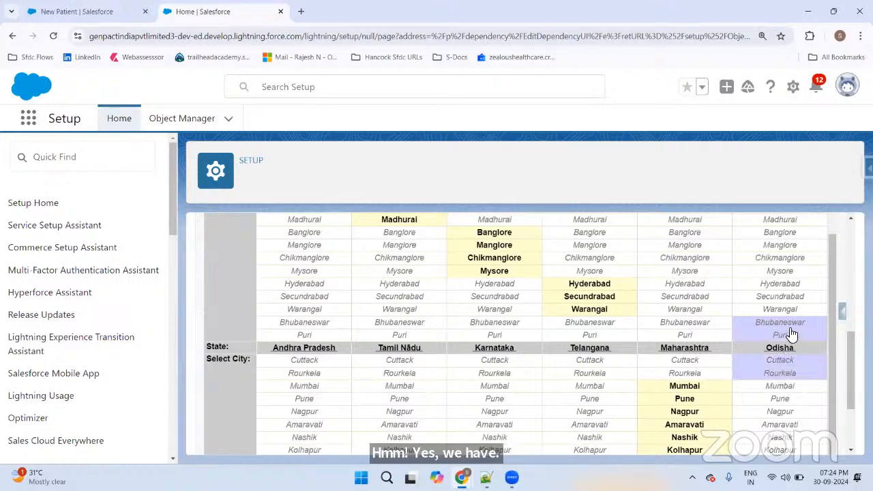
scroll(805, 341, down, 2)
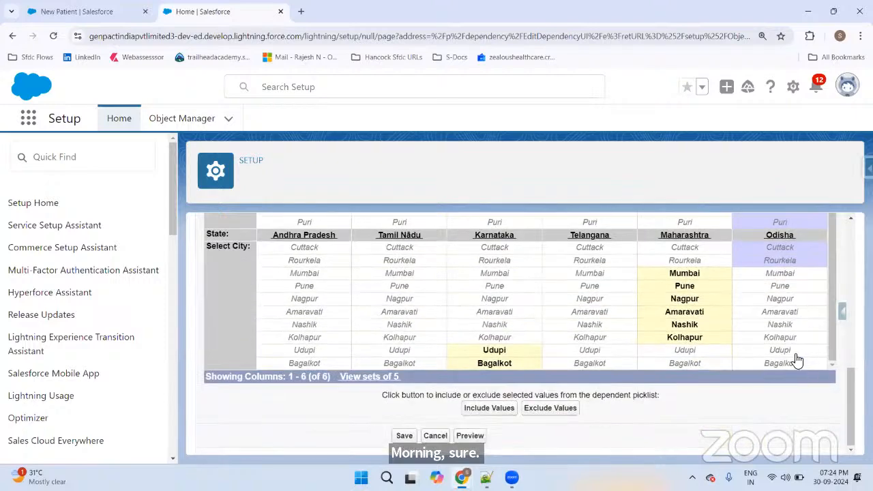
scroll(784, 296, up, 2)
scroll(791, 308, up, 6)
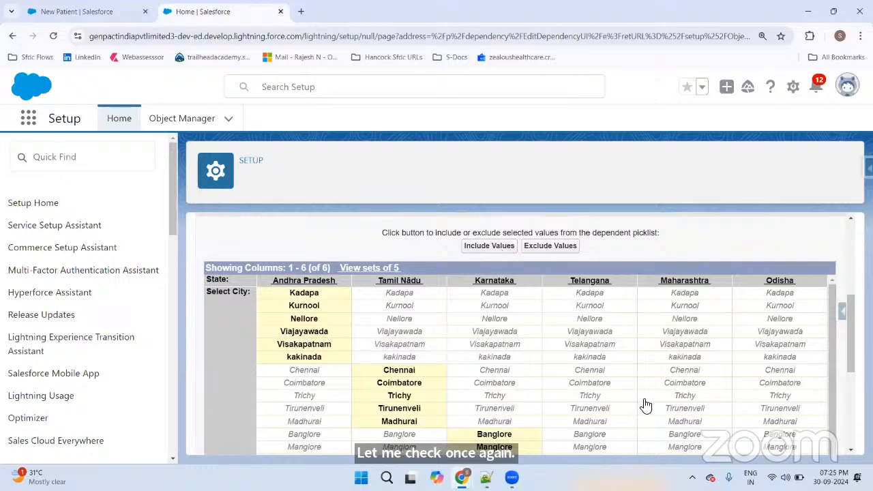
scroll(657, 327, down, 3)
scroll(552, 346, down, 4)
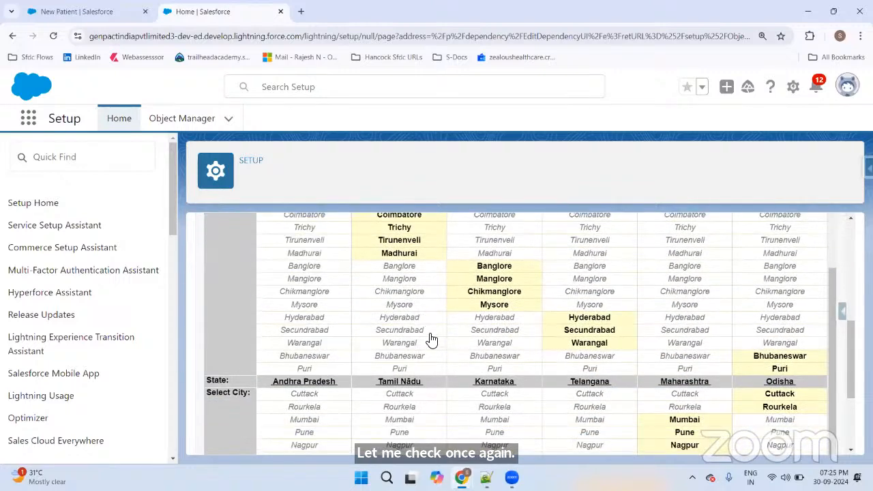
click(470, 434)
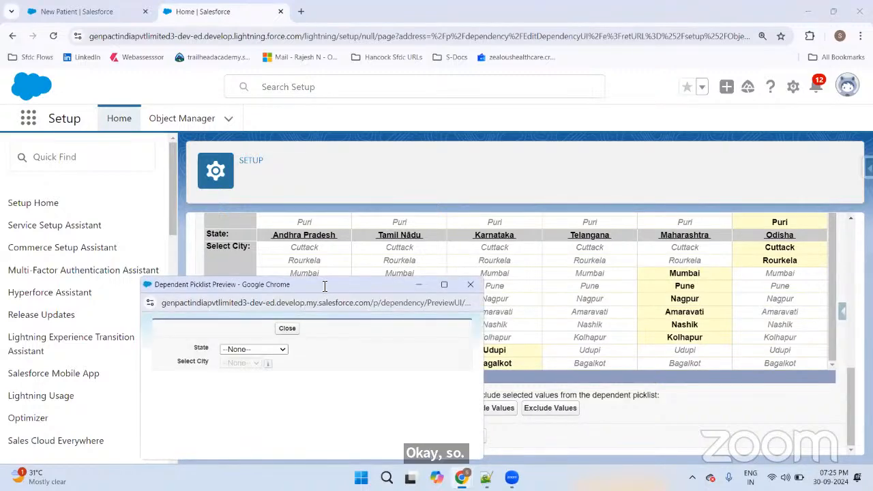
drag(325, 285, 369, 163)
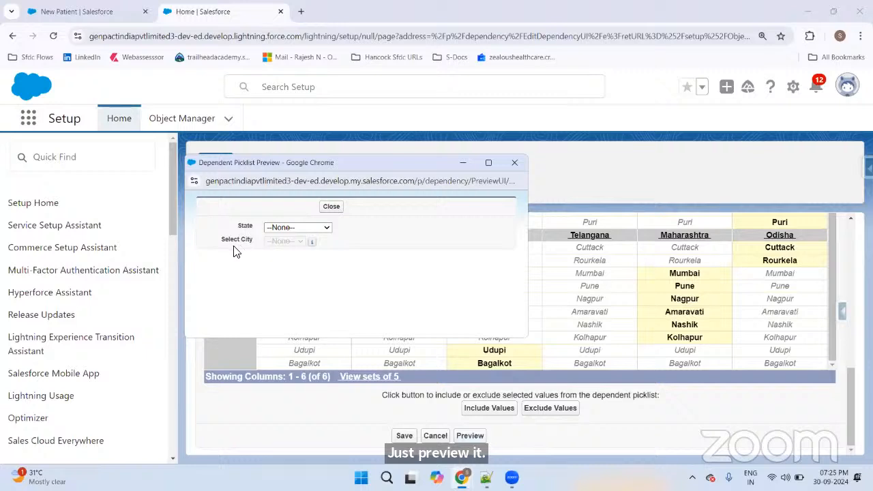
drag(220, 244, 280, 247)
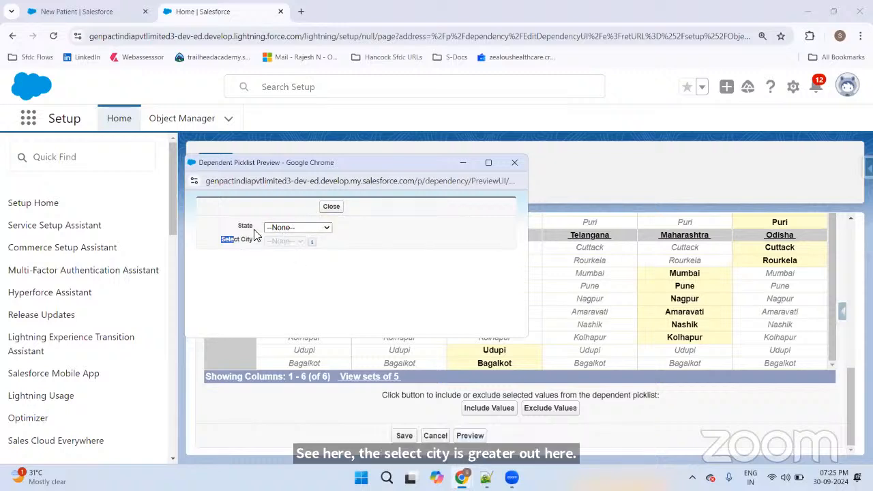
mouse_move(311, 244)
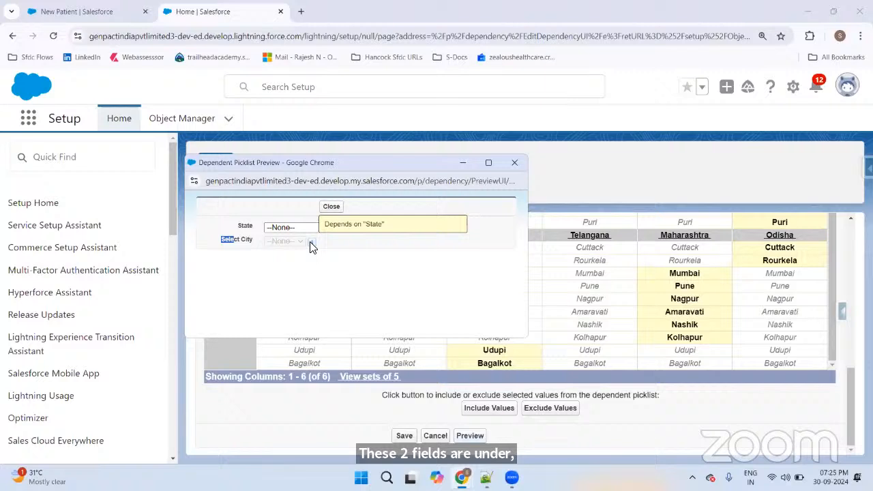
drag(230, 225, 249, 233)
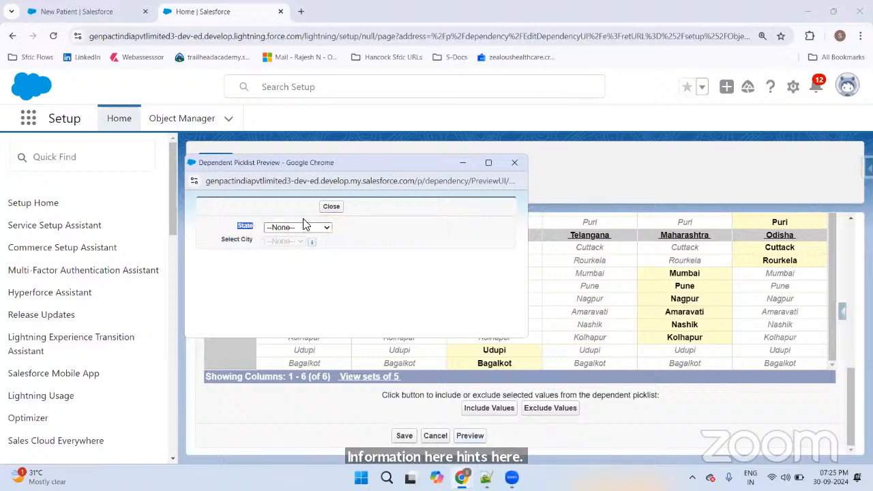
click(287, 229)
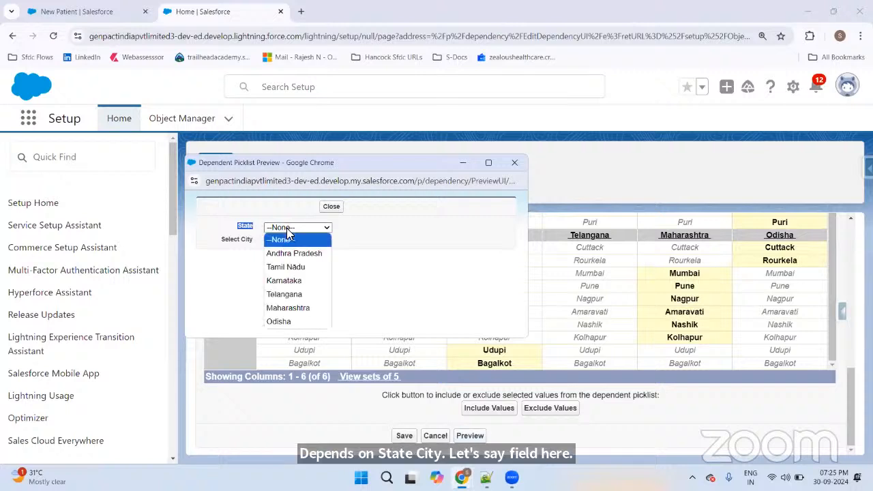
click(339, 256)
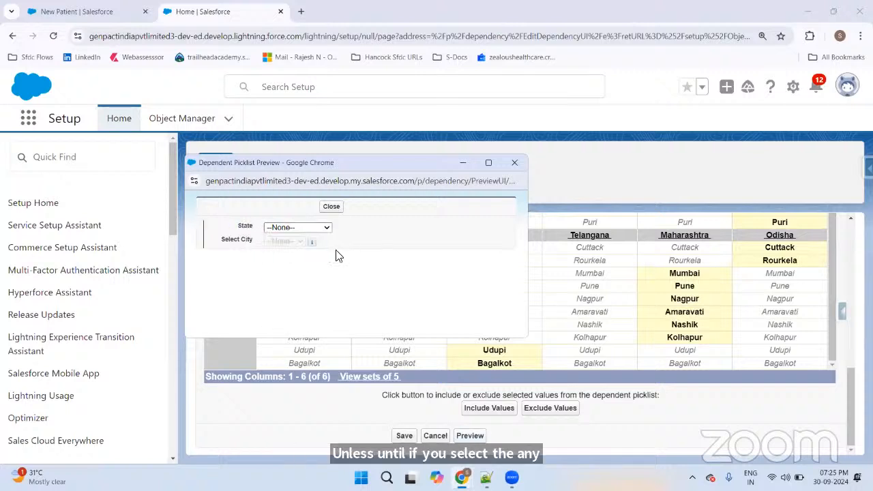
drag(217, 244, 282, 246)
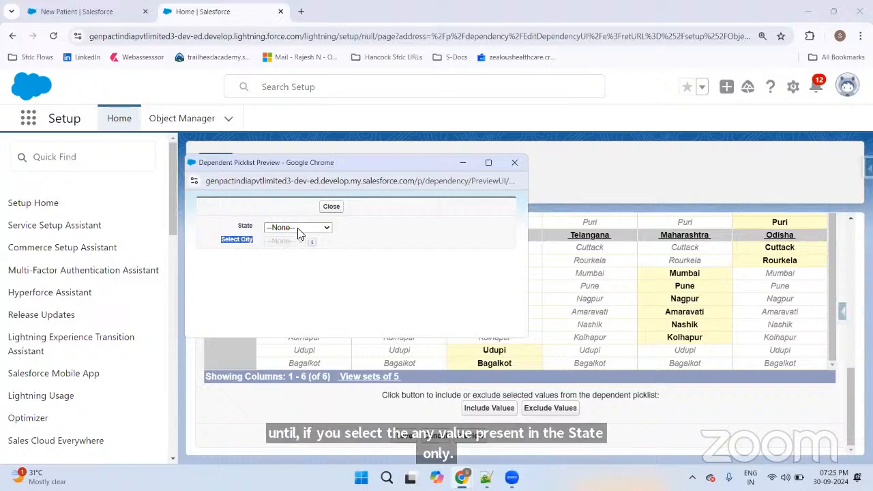
click(298, 230)
click(294, 281)
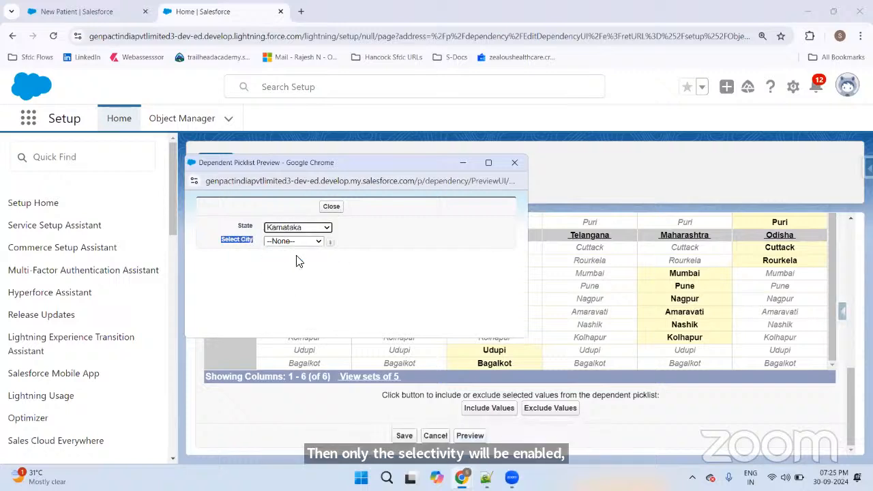
click(298, 242)
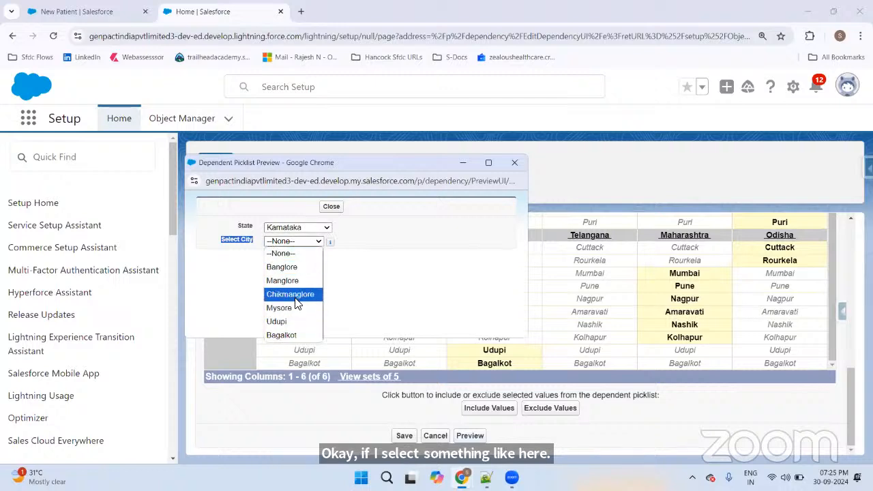
click(310, 228)
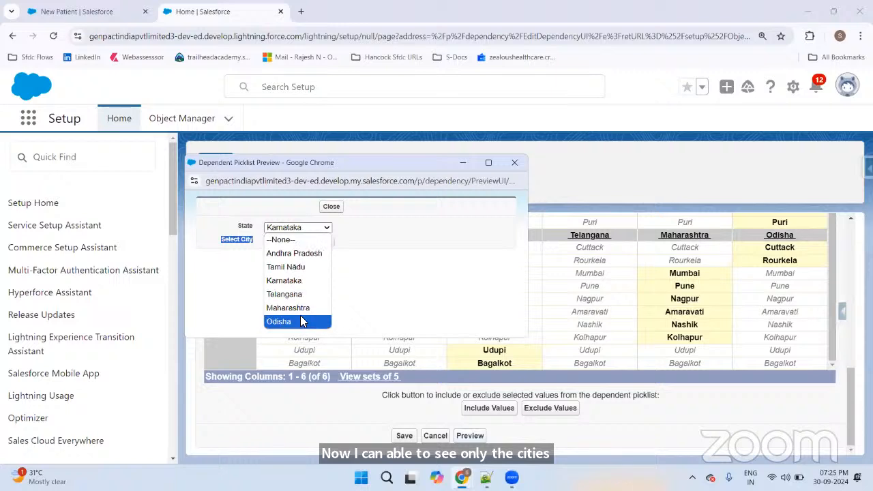
click(301, 307)
click(293, 242)
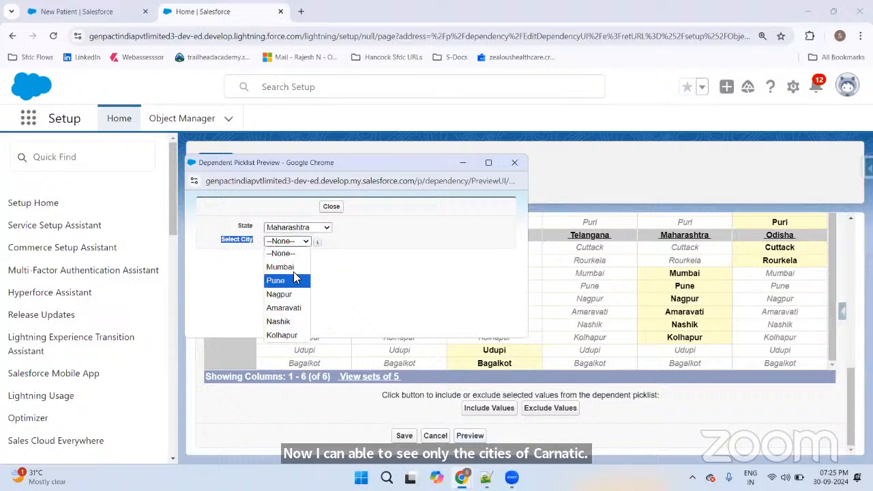
click(361, 291)
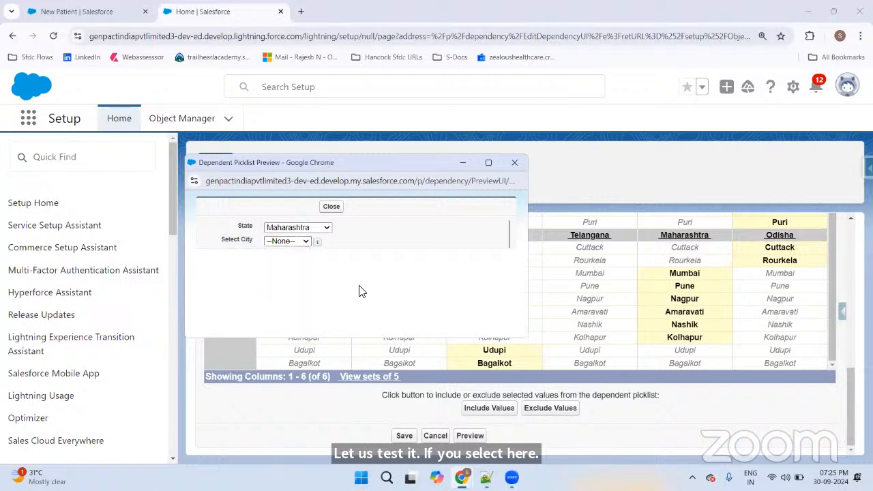
click(309, 228)
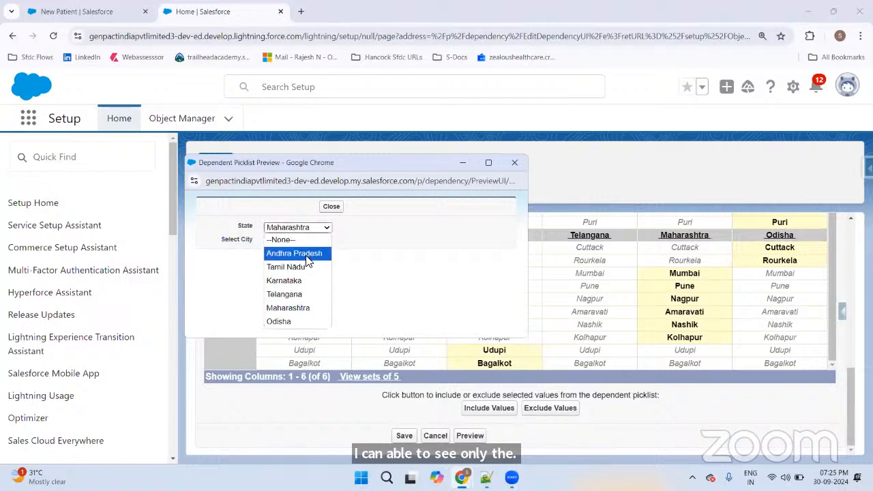
click(307, 254)
click(302, 242)
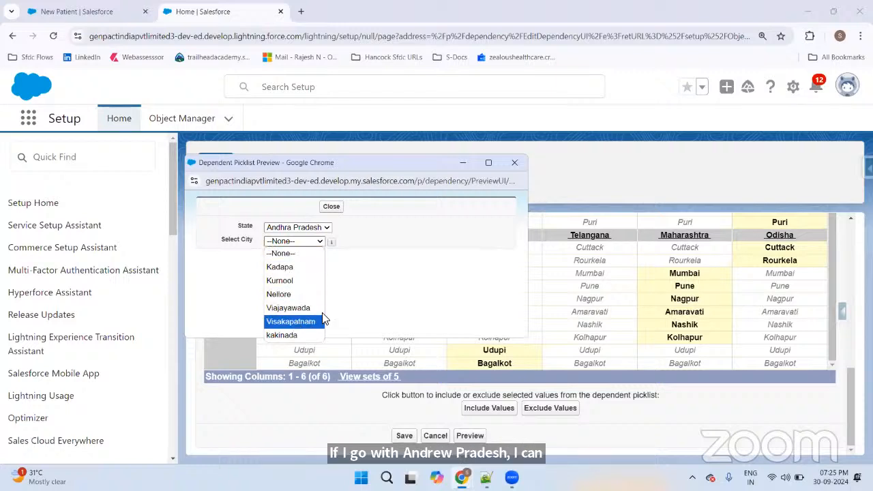
click(380, 289)
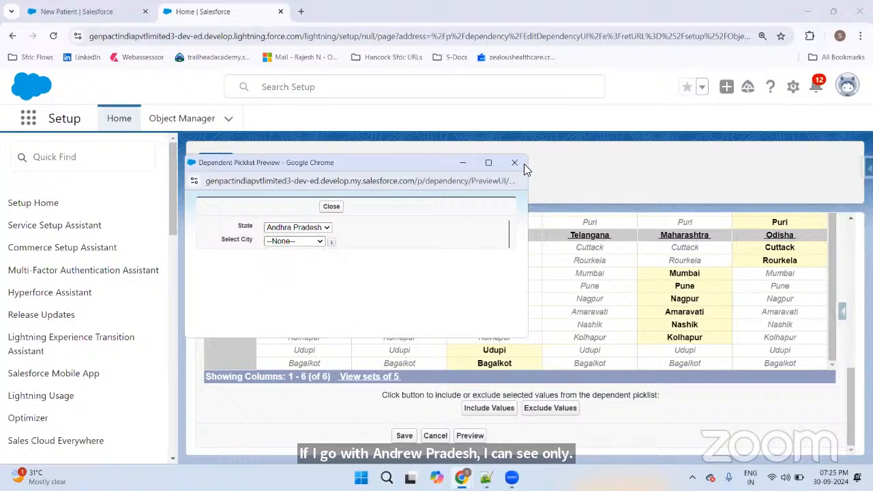
click(331, 206)
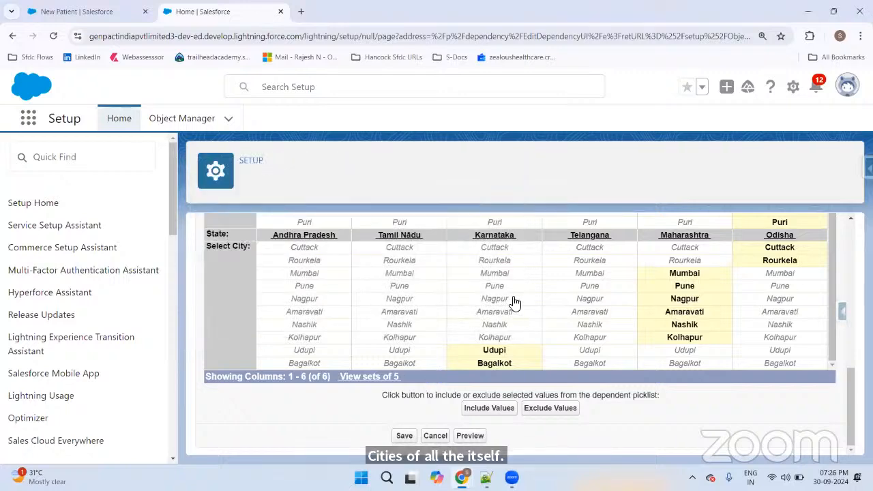
Step: Save the State–City dependency and find Select City, controlled by State, in Patient fields
click(404, 436)
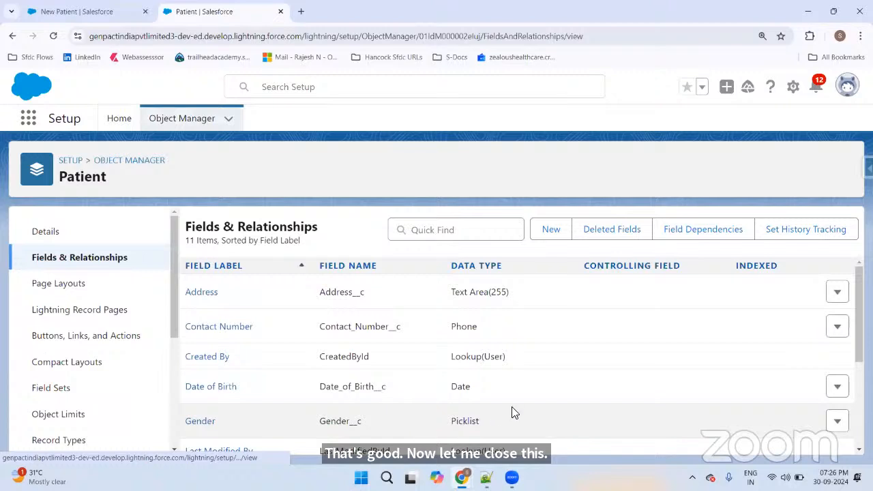
scroll(563, 311, down, 3)
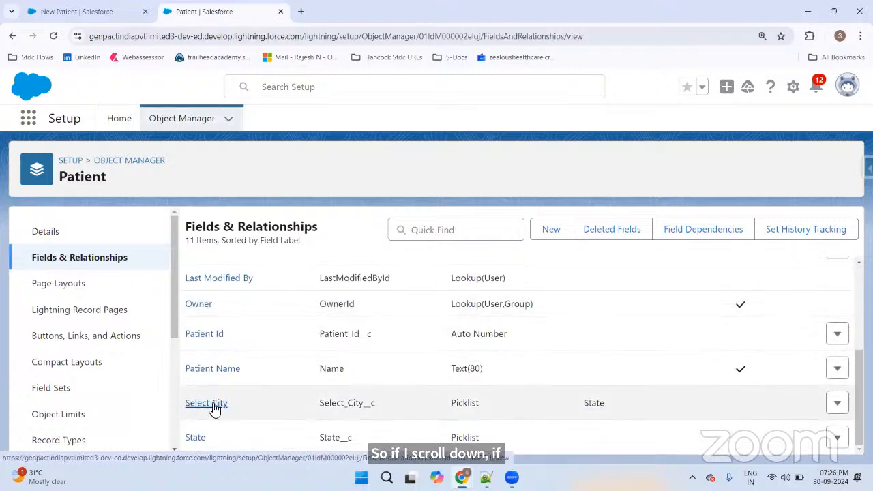
scroll(293, 388, up, 3)
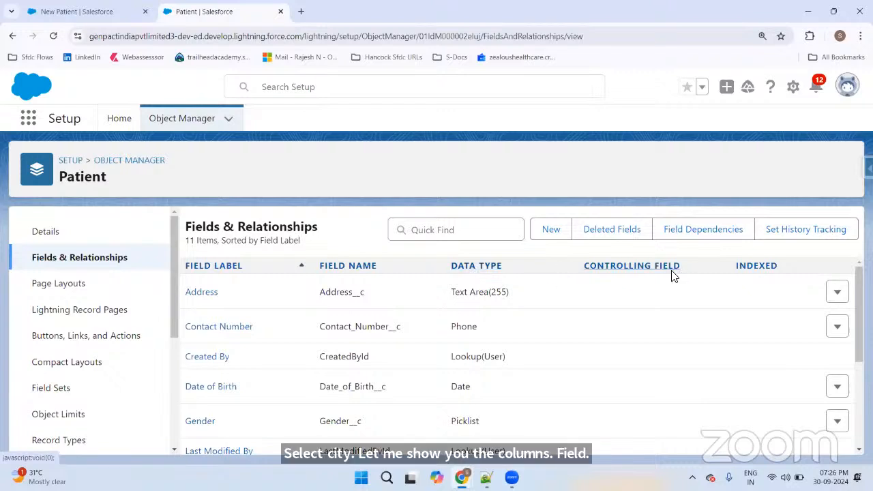
scroll(266, 349, down, 3)
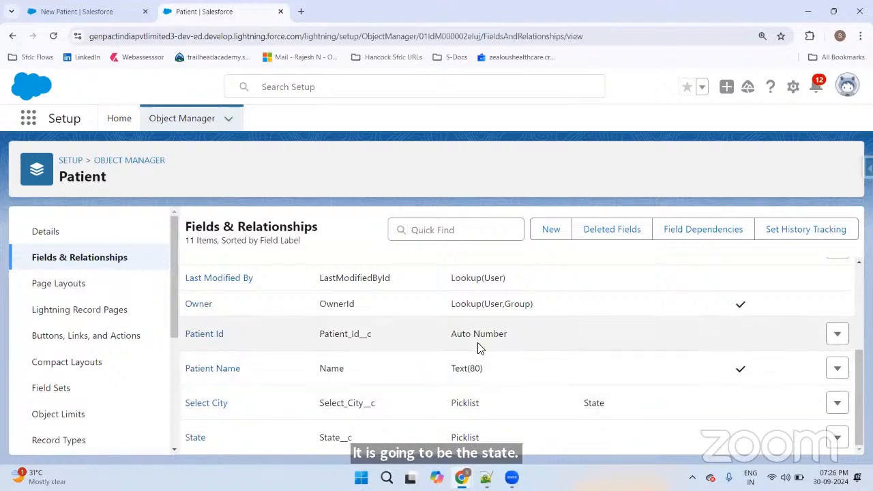
Step: Cancel the unfinished New Patient form and reload My Patients to show its 3 records
click(86, 14)
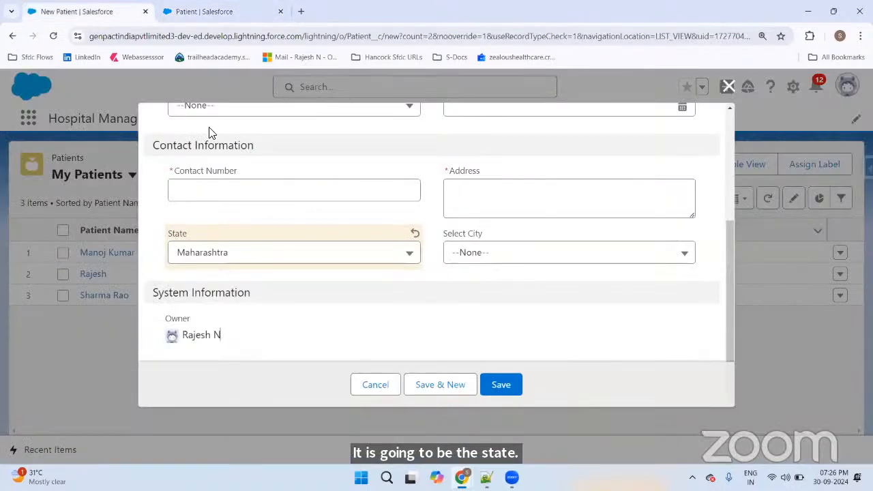
click(363, 382)
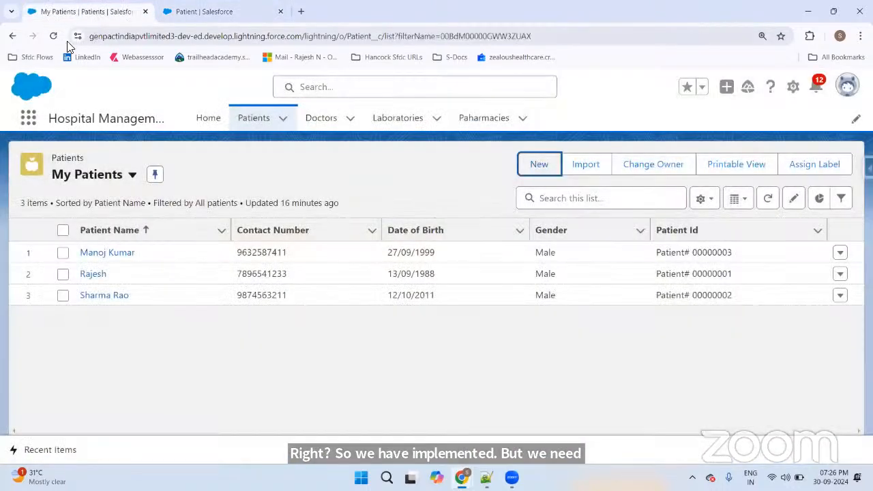
click(53, 36)
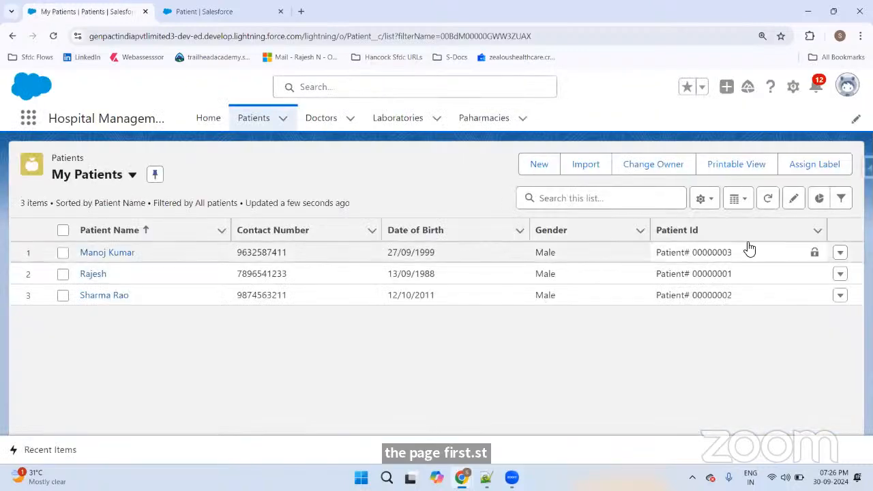
click(540, 165)
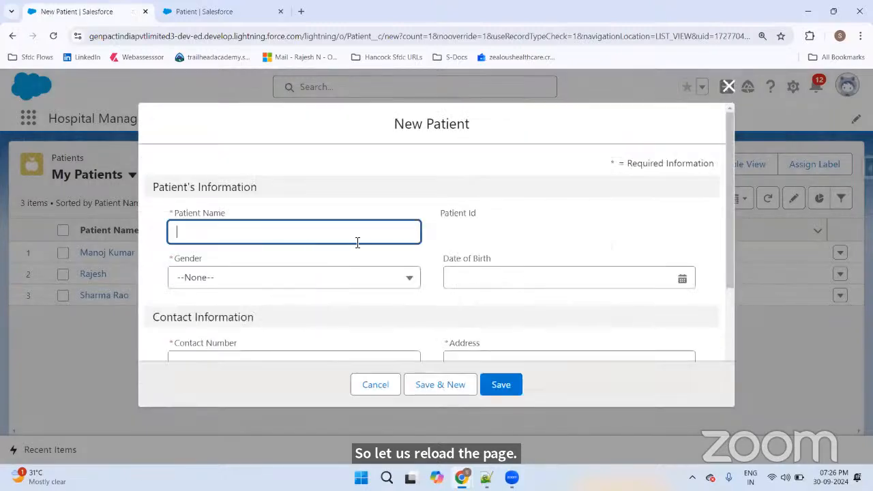
scroll(370, 238, down, 1)
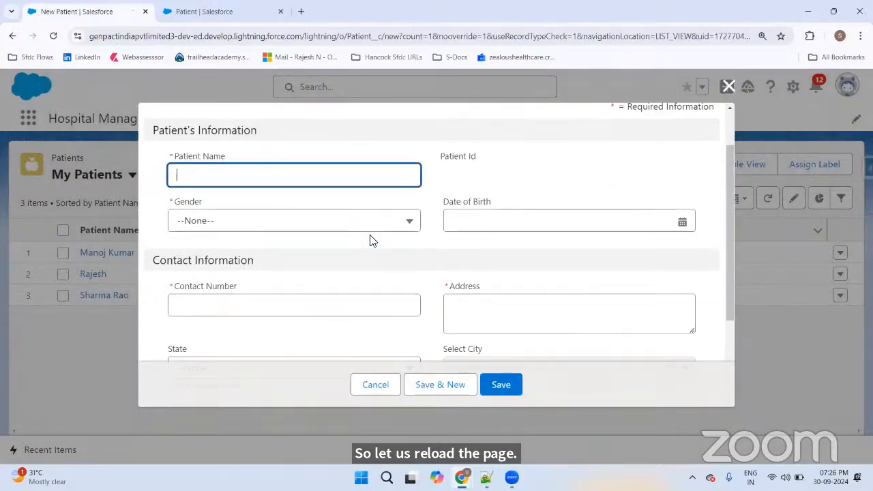
text(Jamuna)
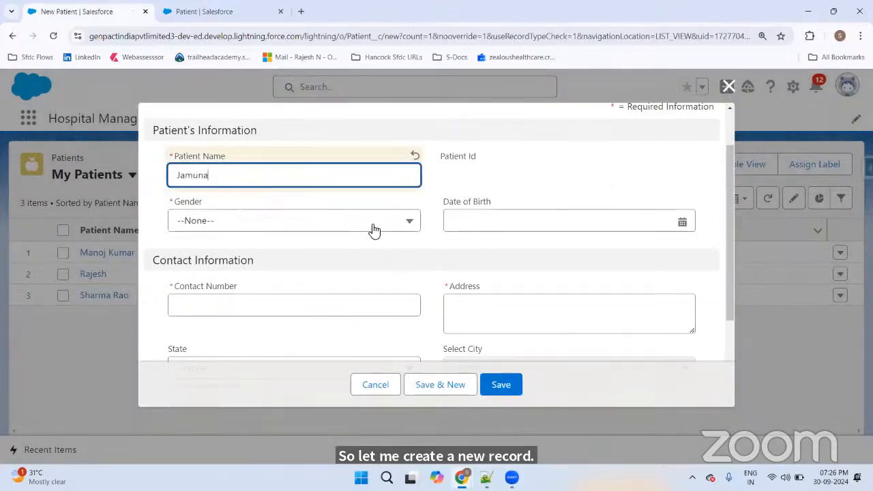
click(329, 227)
click(239, 286)
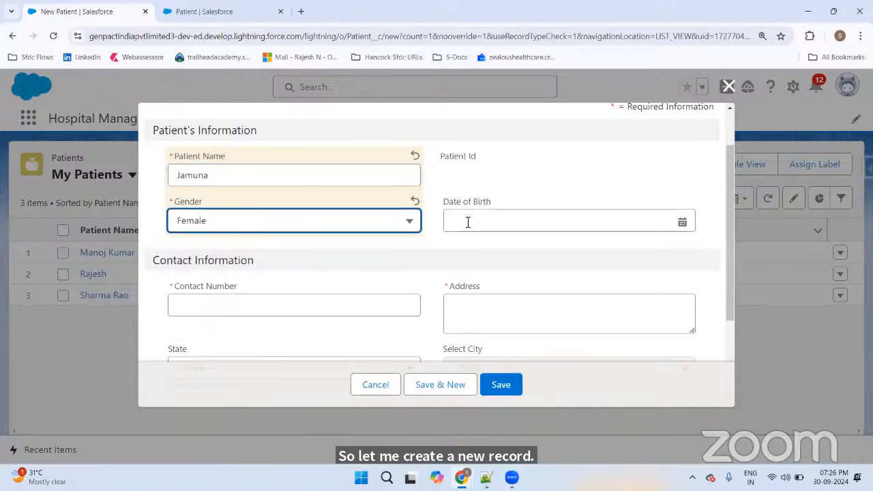
click(662, 218)
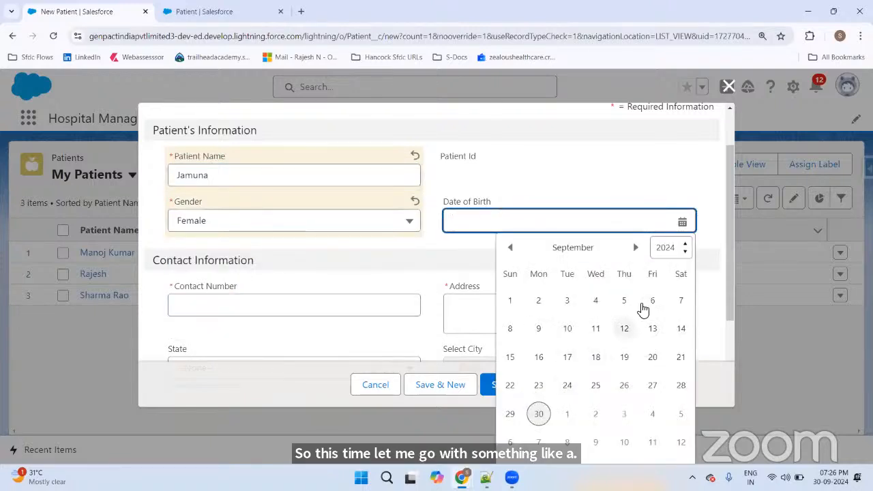
click(635, 248)
click(595, 356)
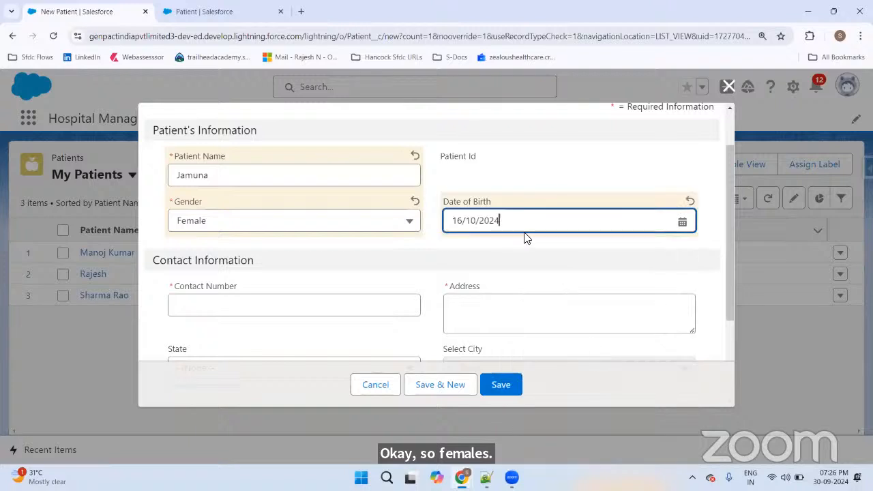
key(BackSpace)
key(BackSpace)
key(BackSpace)
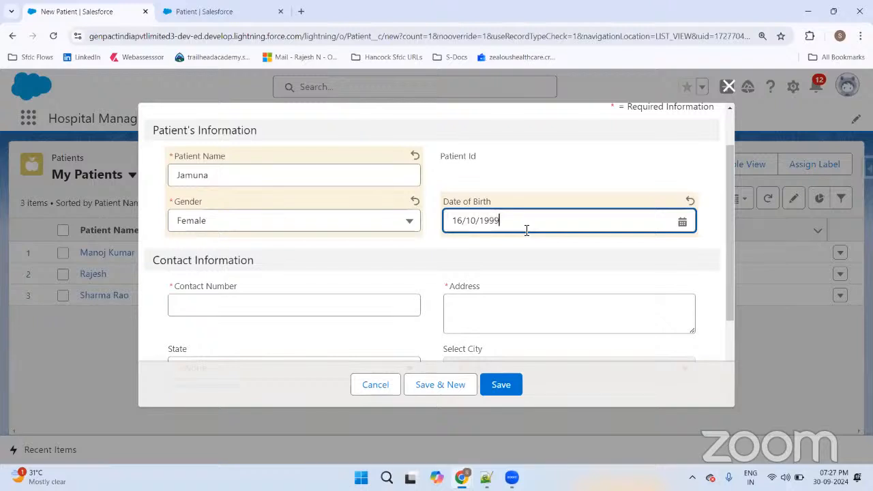
Step: After a missing-fields error on saving, enter the patient's contact number and address
click(487, 386)
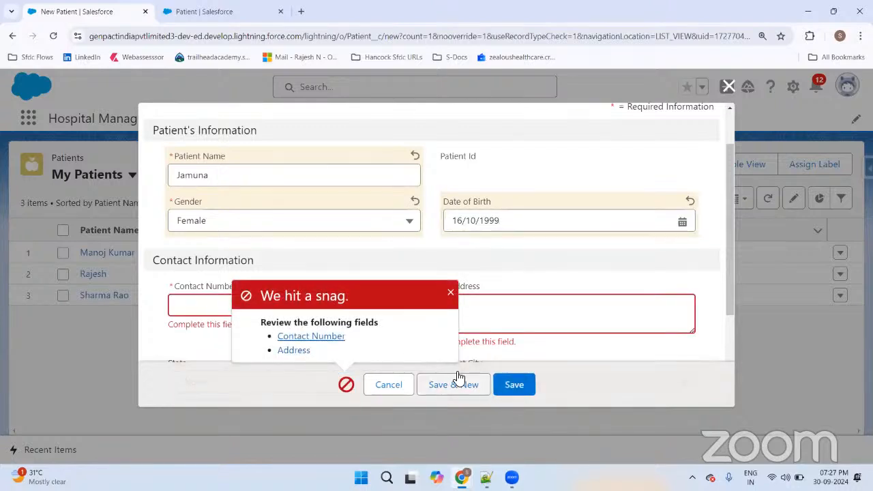
click(452, 293)
click(199, 309)
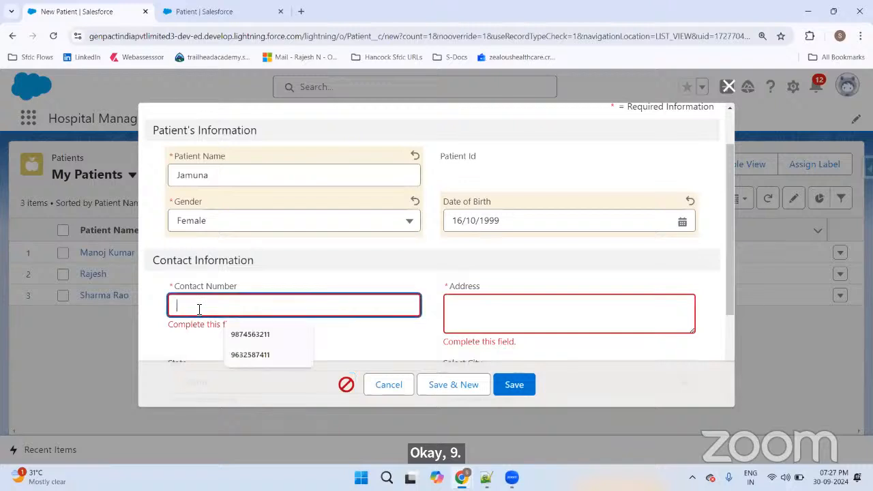
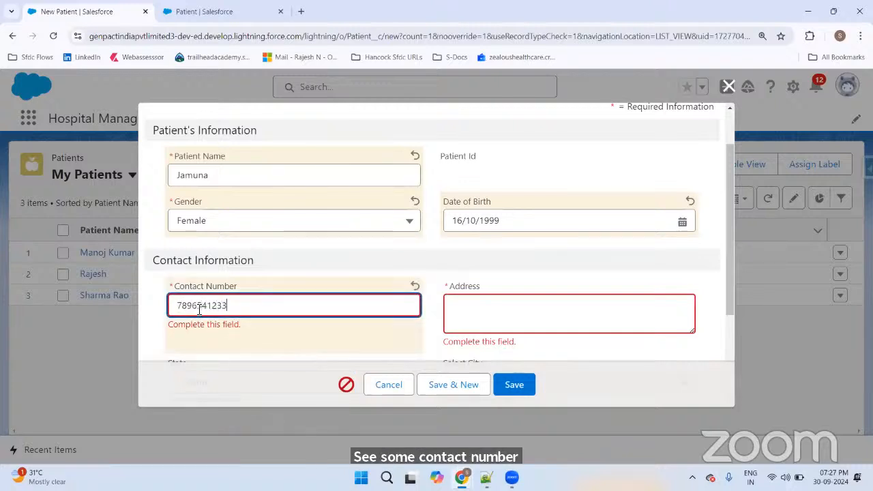
click(488, 318)
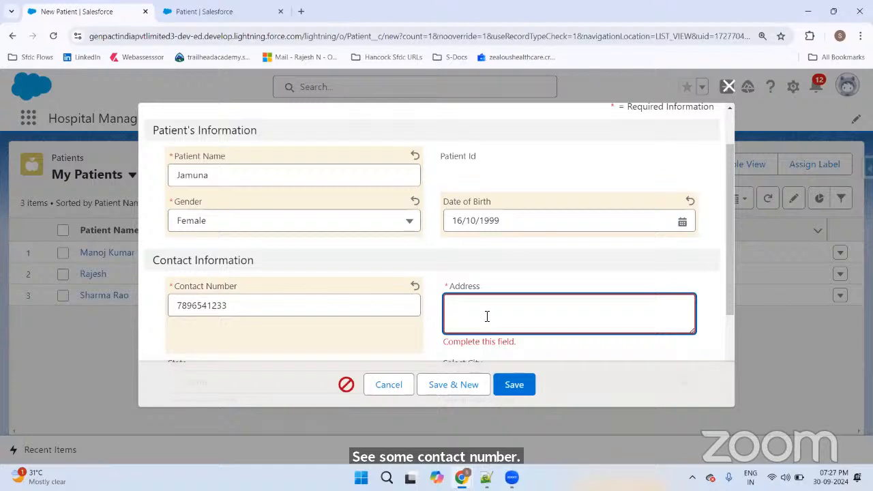
text(Gandhi Na)
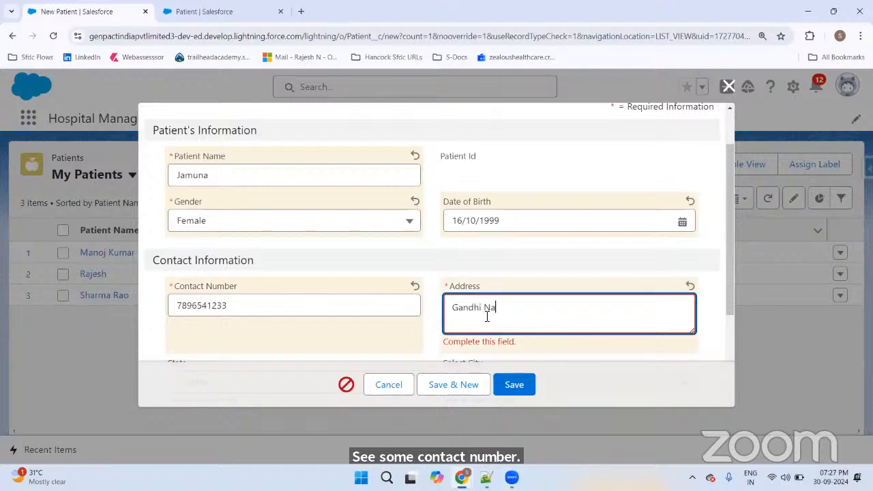
text(gar ,)
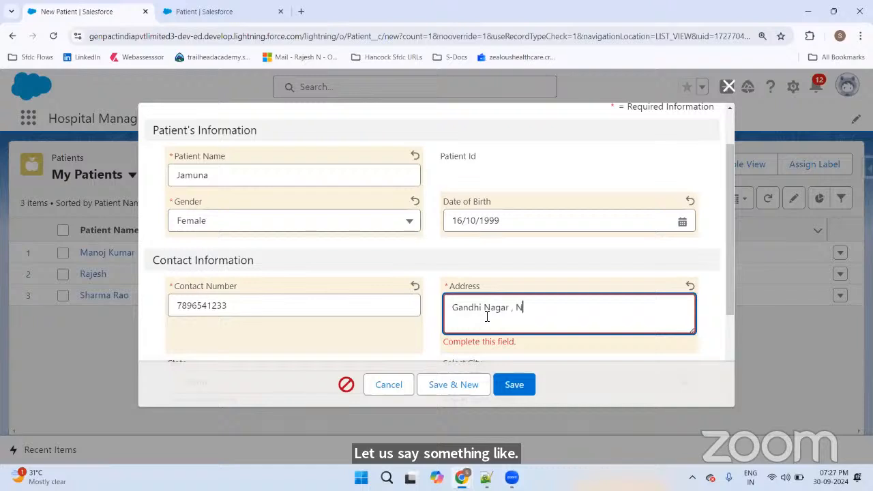
text( Nashik)
Step: Confirm Select City is locked without a State and view the State→City dependency
scroll(520, 300, down, 3)
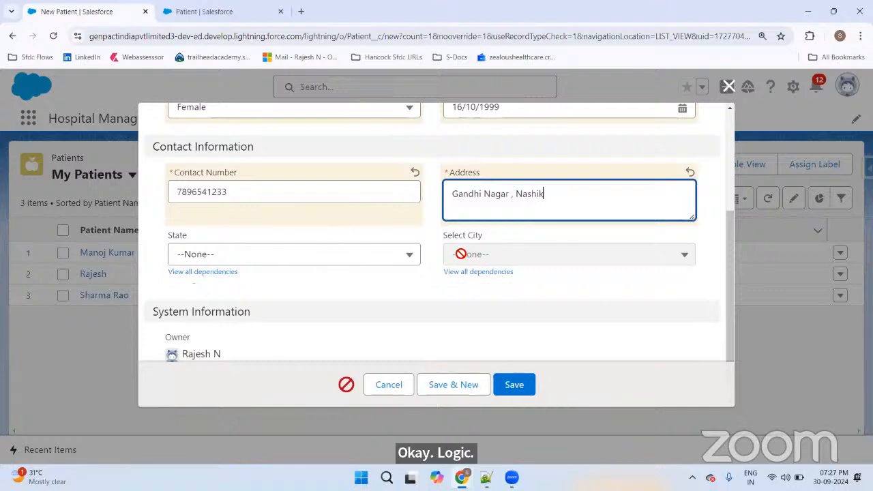
click(513, 256)
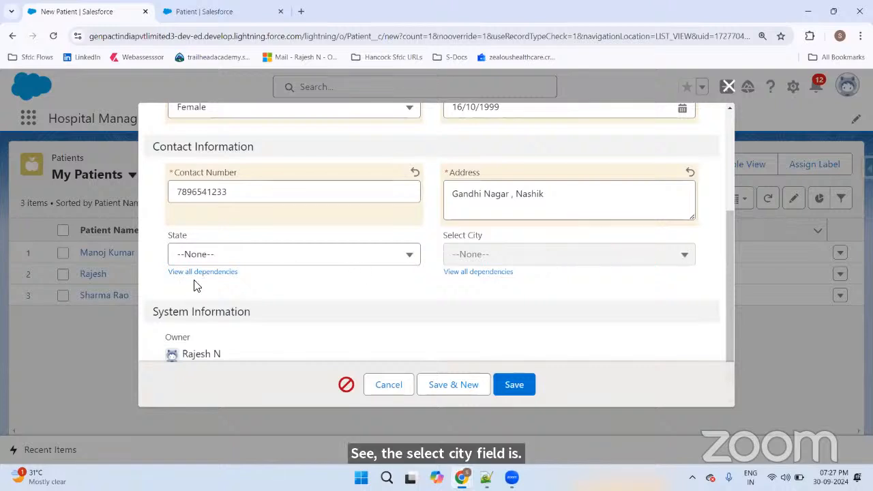
click(464, 273)
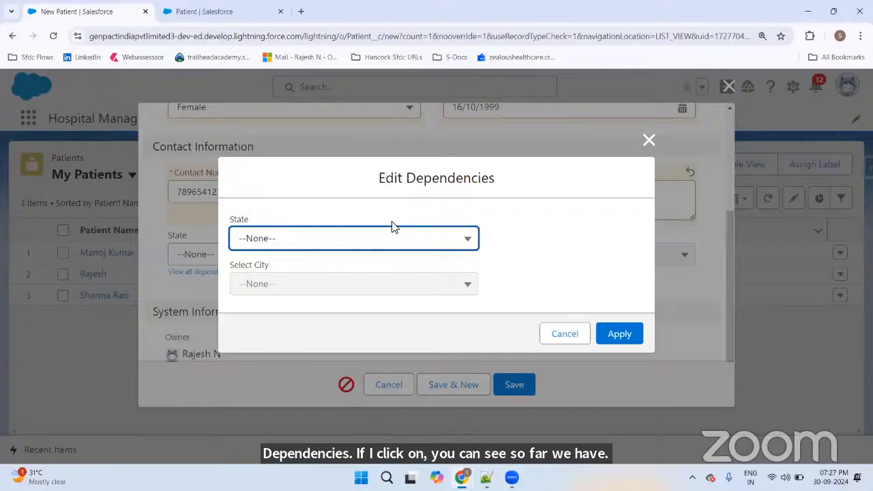
click(564, 337)
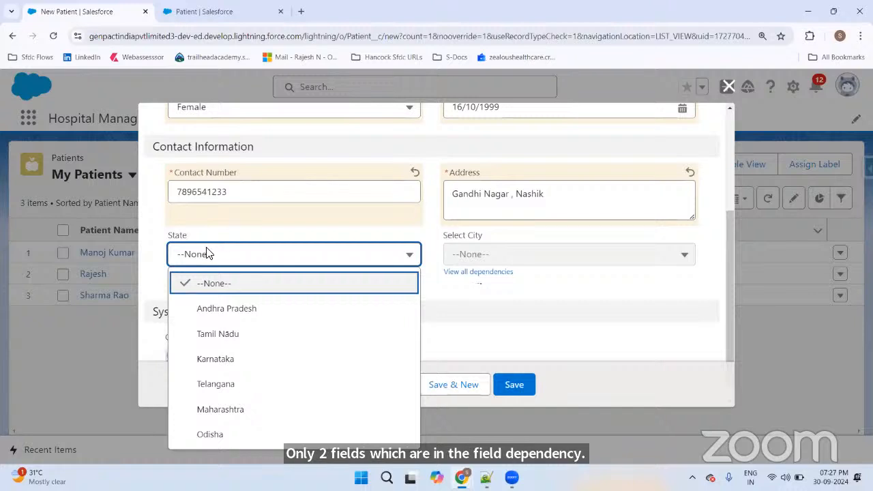
Step: Set State to Maharashtra and Select City to Nashik
click(234, 411)
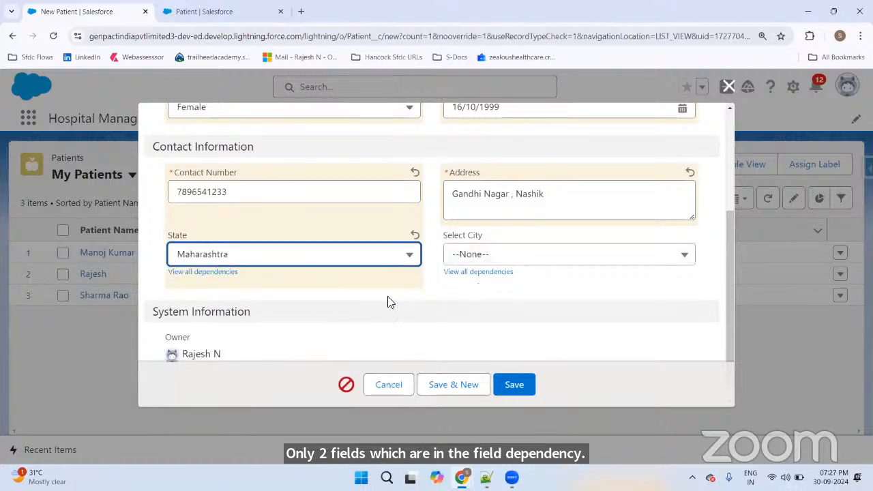
click(522, 263)
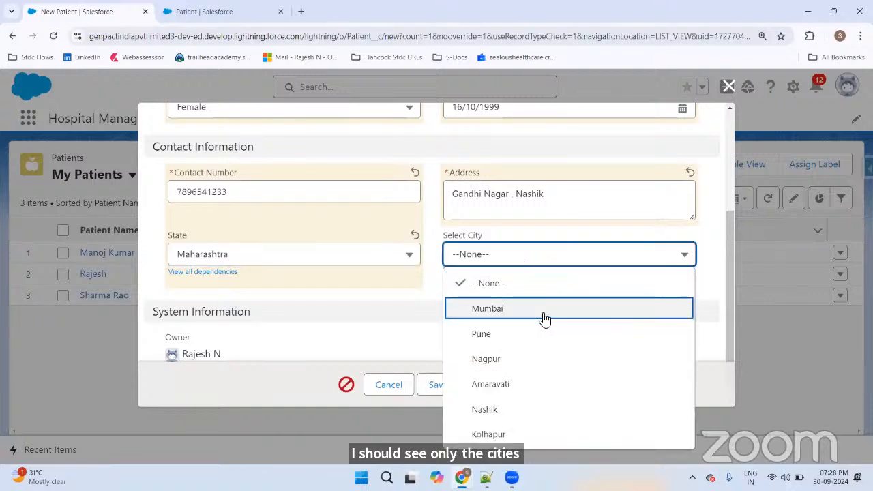
click(496, 411)
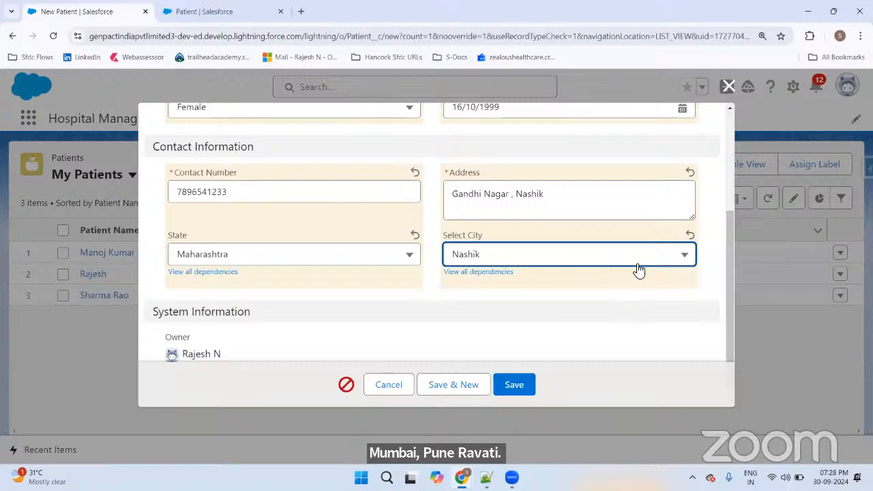
scroll(606, 293, down, 1)
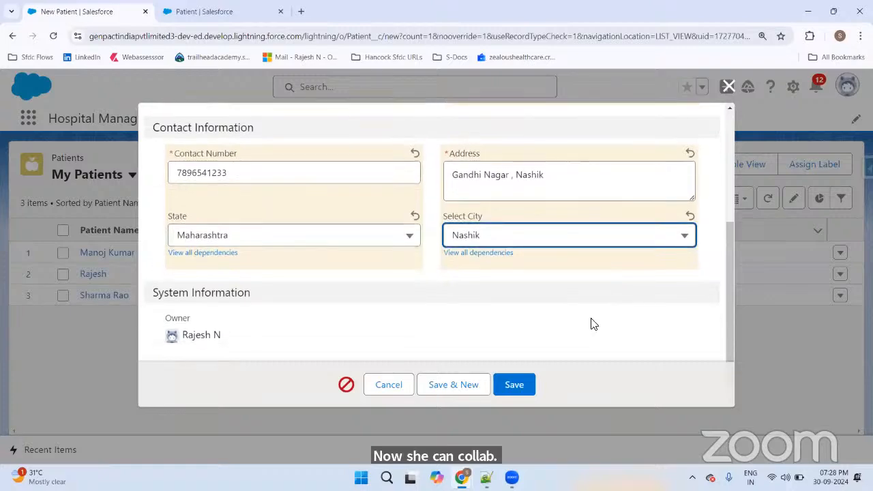
Step: Save the patient and check the record shows State Maharashtra and Select City Nashik
click(515, 386)
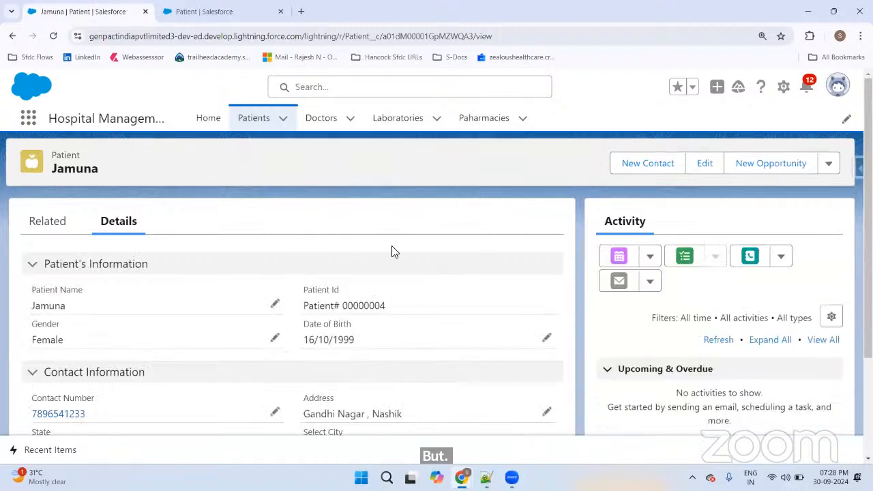
scroll(405, 249, down, 2)
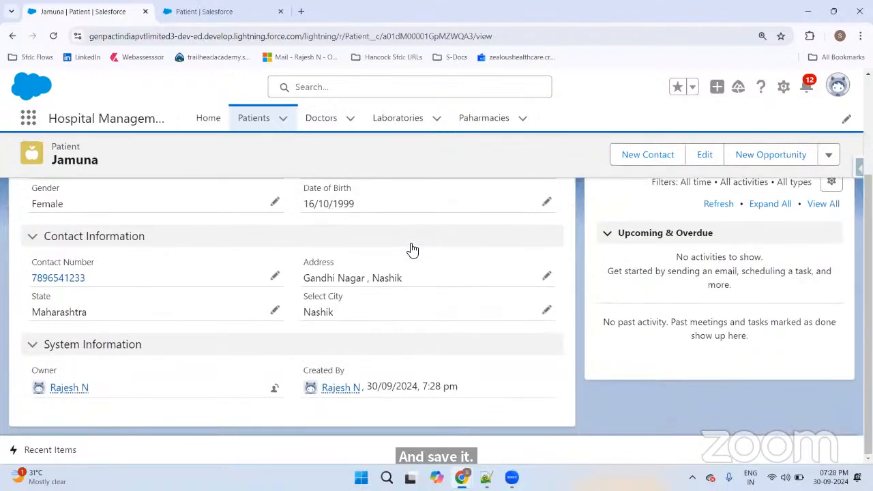
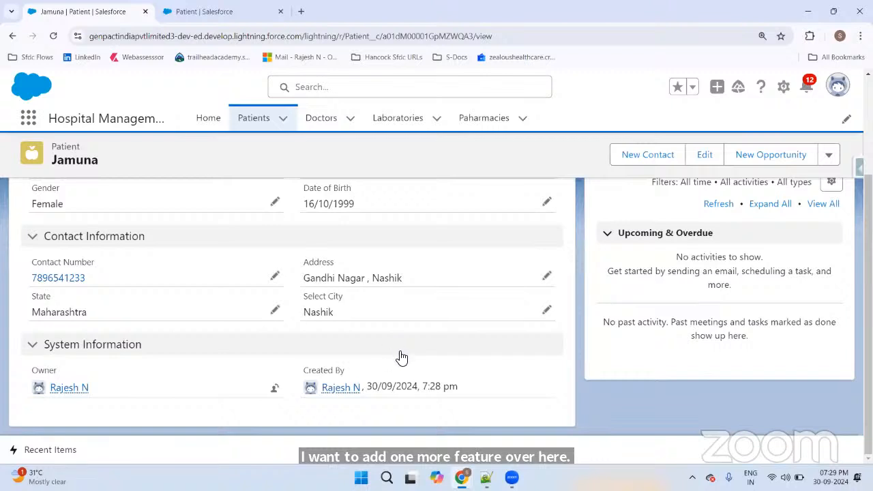
Step: Bring Chrome forward and compare the amazon.com and amazon.in tabs and their web addresses
mouse_move(462, 477)
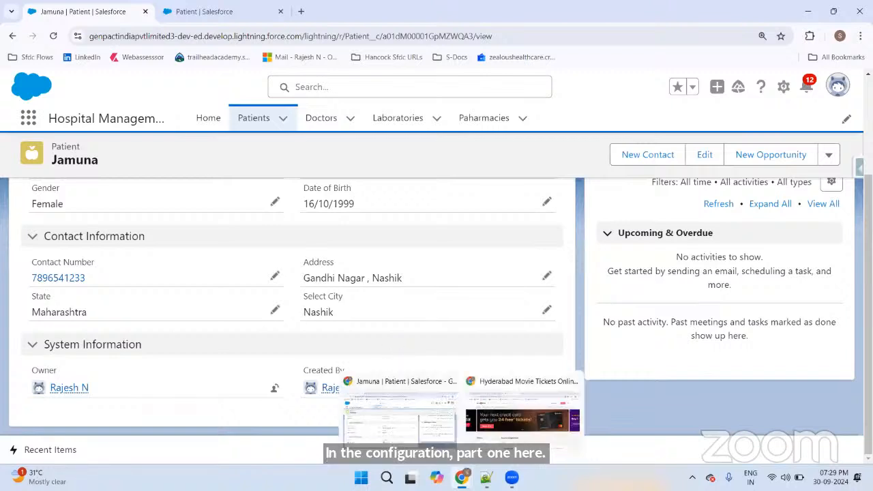
click(516, 437)
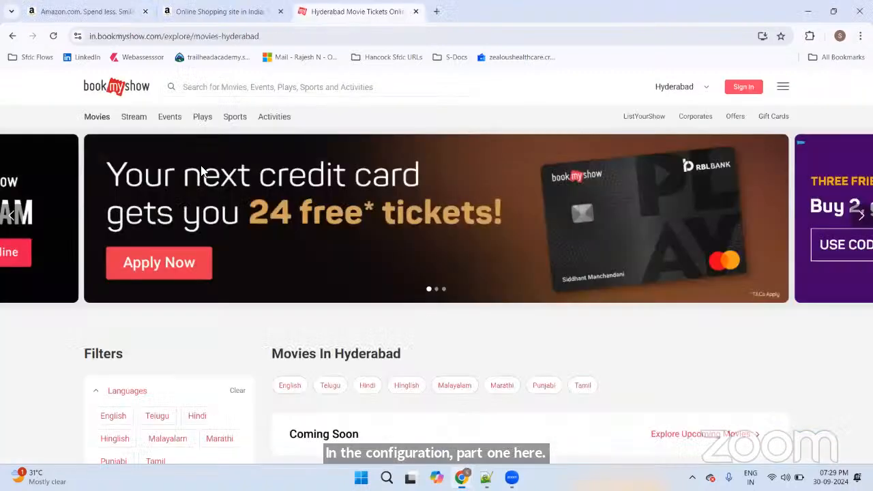
click(101, 12)
click(220, 11)
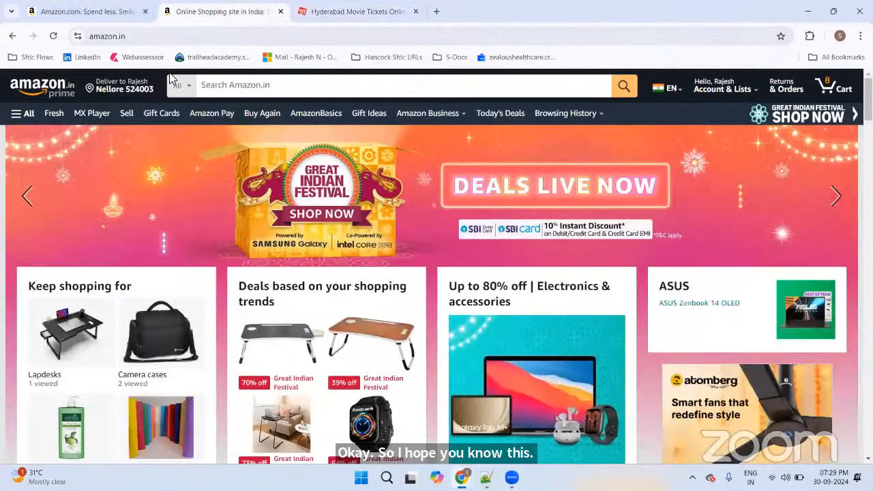
click(128, 37)
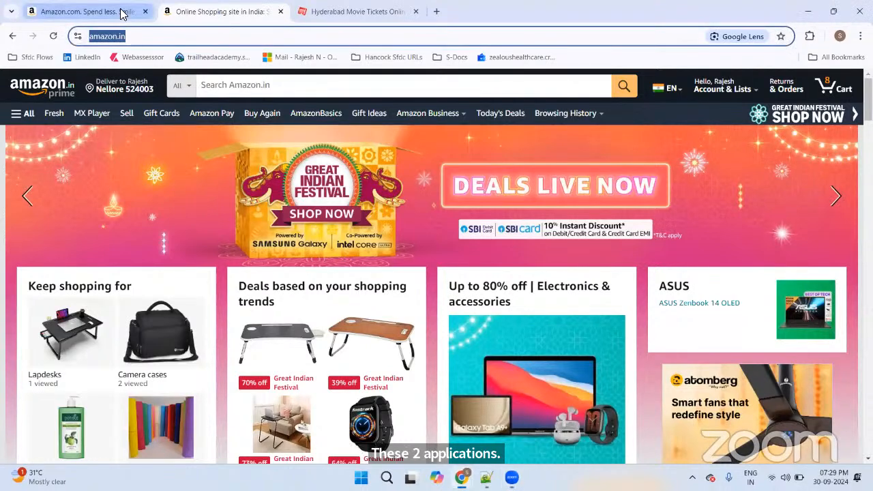
click(121, 11)
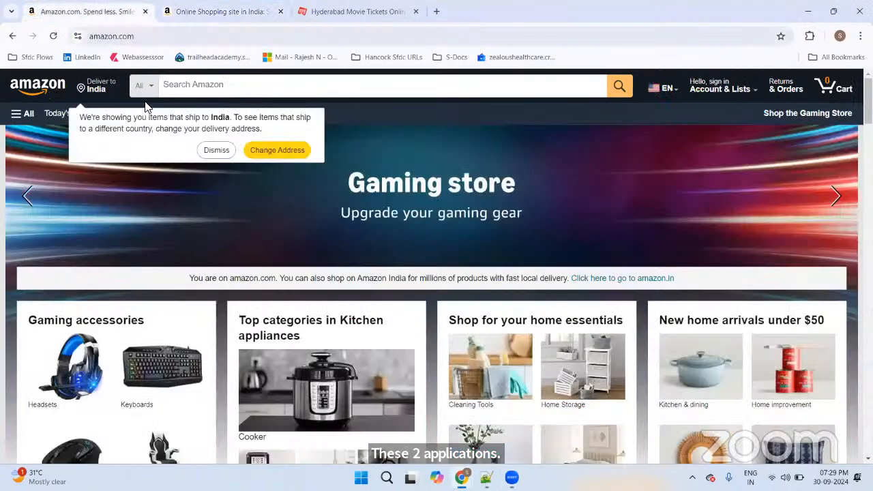
click(156, 38)
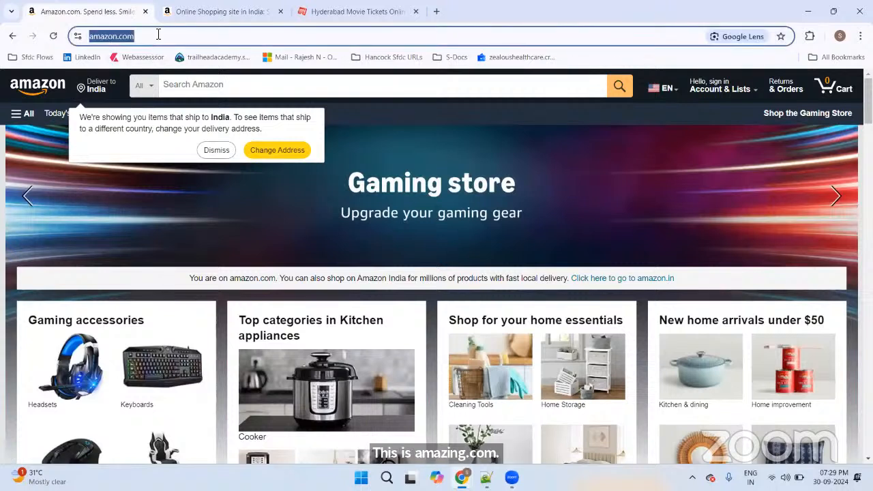
click(201, 12)
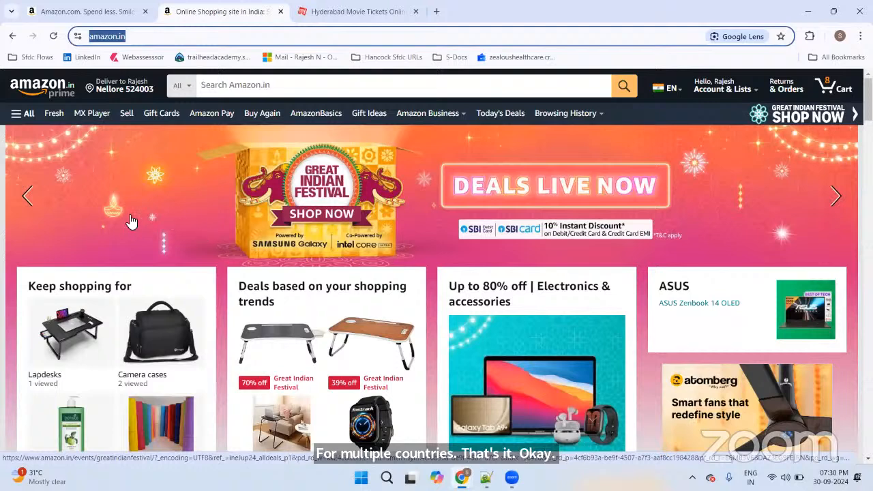
Step: Recheck both Amazon tabs, then open amazon.in's full search category list
click(88, 12)
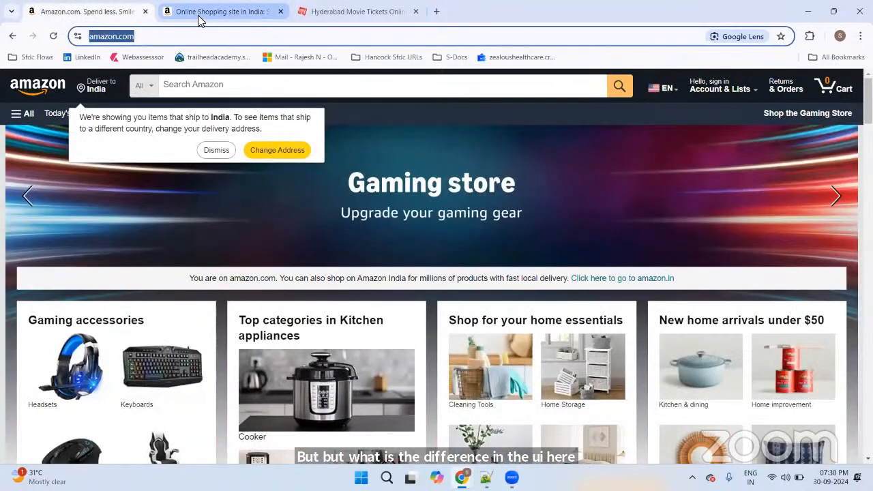
click(197, 14)
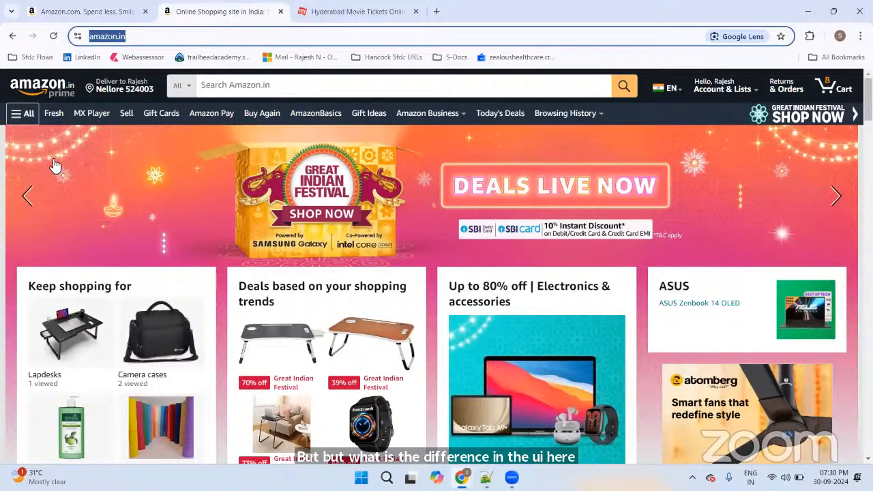
click(132, 35)
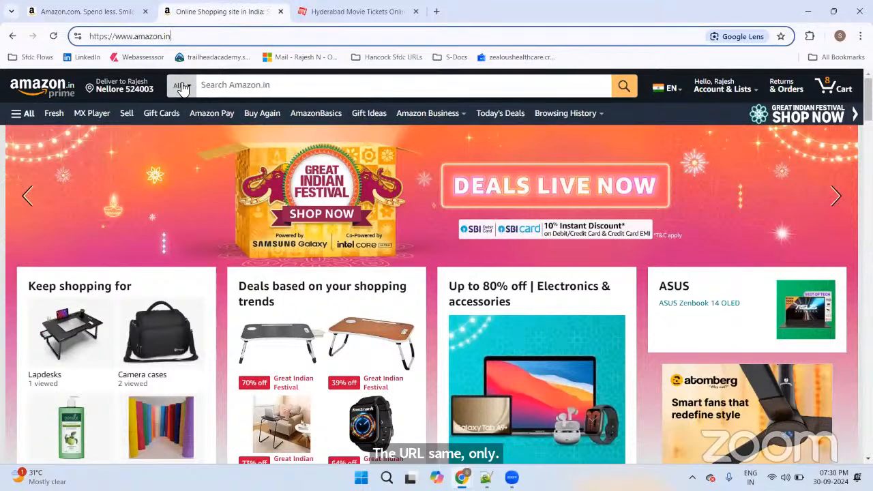
click(183, 88)
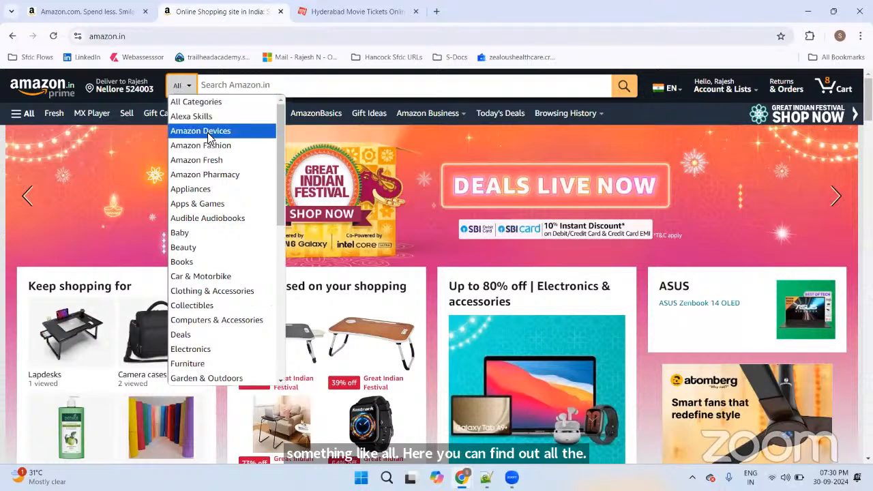
scroll(208, 136, down, 5)
scroll(209, 140, up, 5)
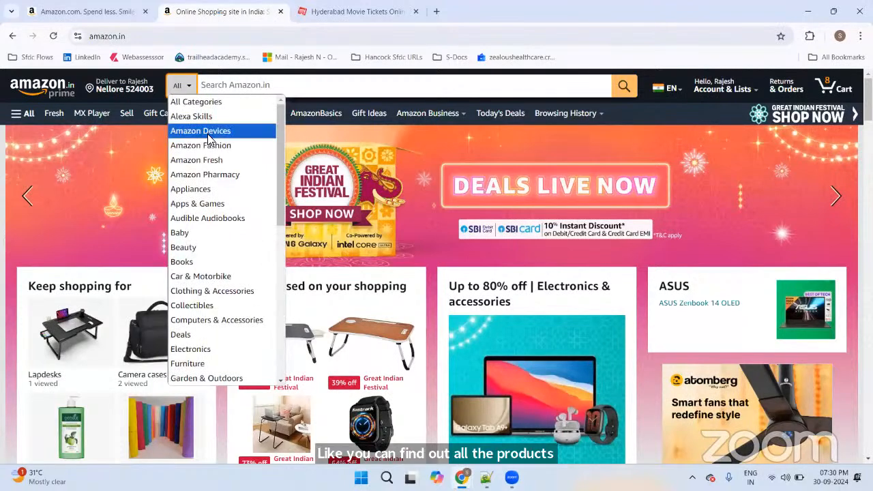
scroll(211, 133, down, 5)
scroll(213, 128, up, 5)
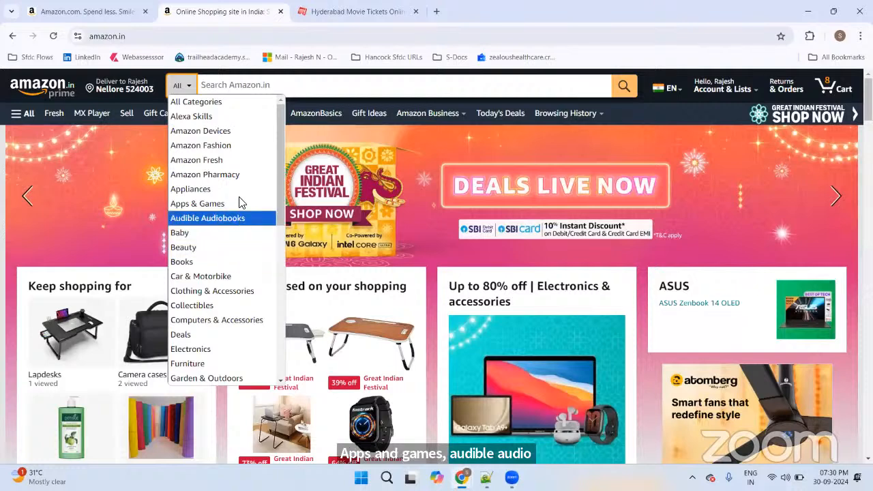
scroll(234, 206, down, 5)
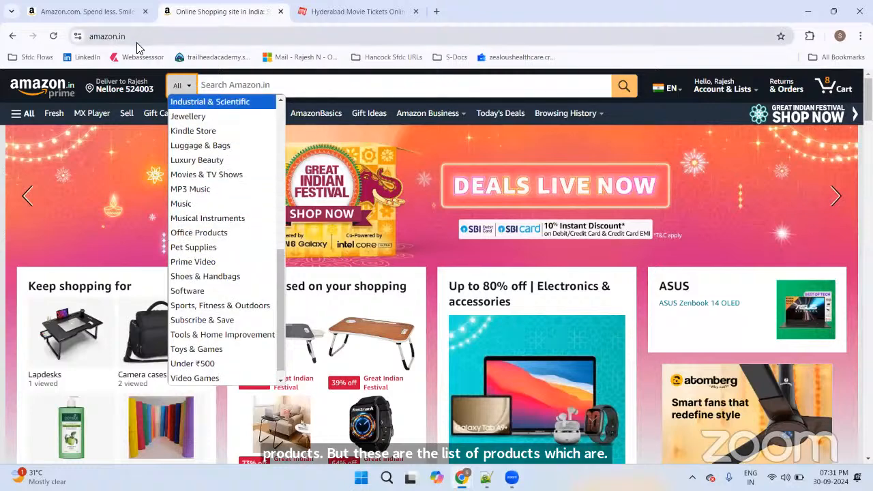
click(181, 87)
click(180, 88)
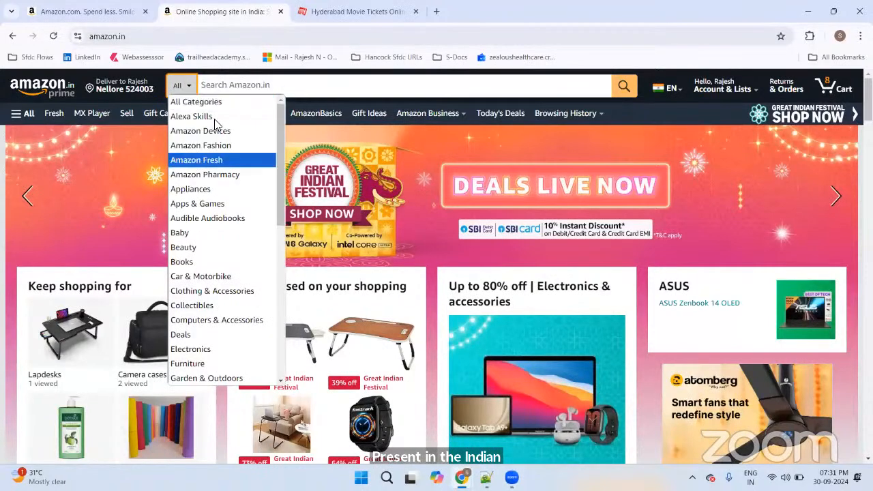
scroll(270, 188, down, 3)
scroll(270, 181, up, 5)
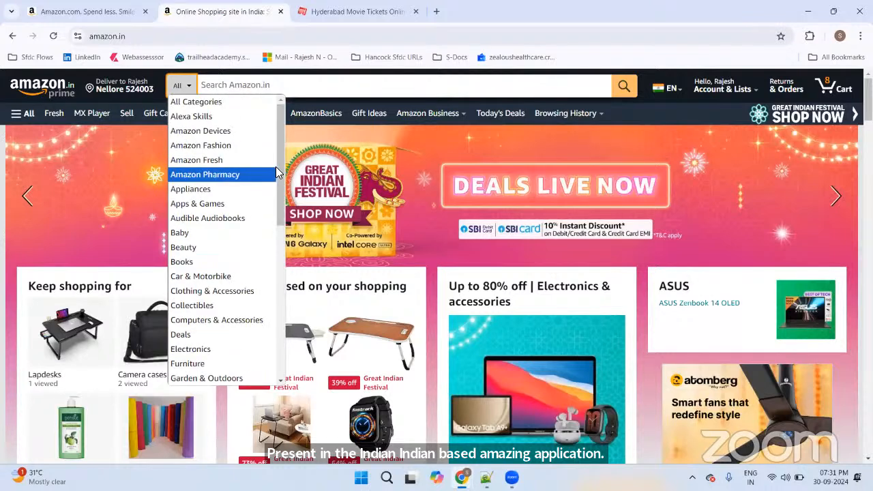
scroll(272, 174, down, 7)
scroll(266, 161, up, 7)
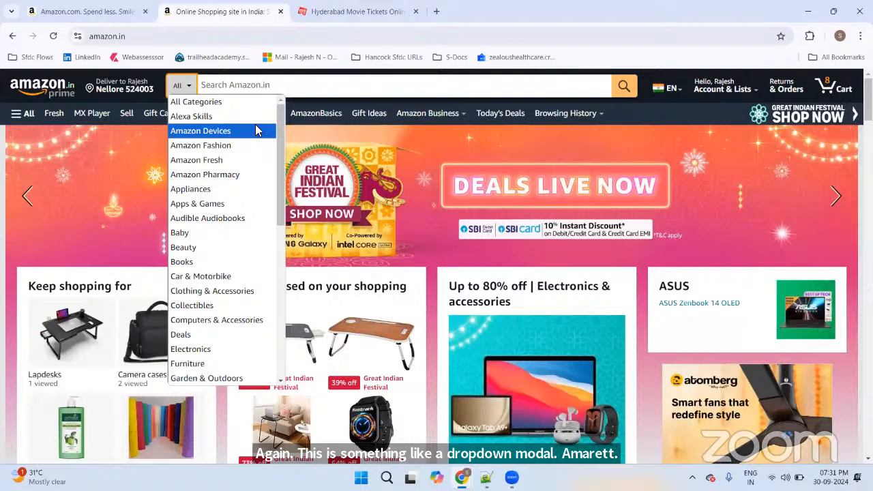
scroll(259, 130, down, 7)
scroll(259, 130, up, 7)
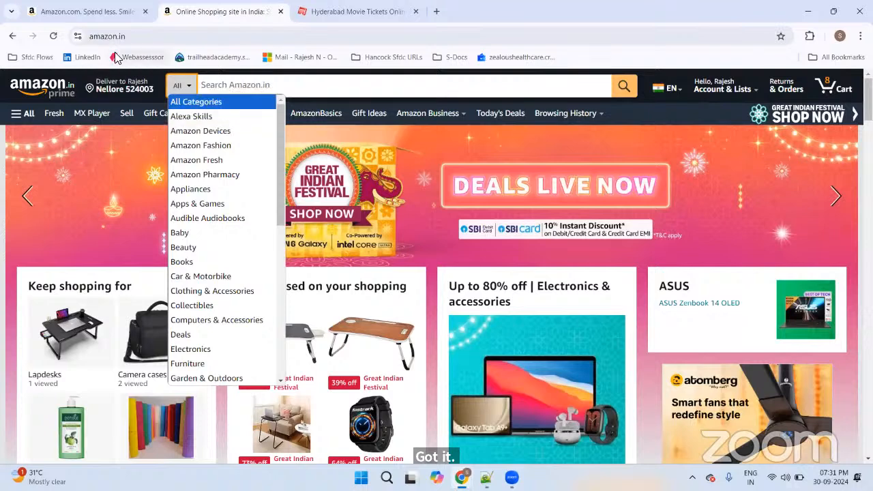
Step: On amazon.com, dismiss the India delivery notice and browse the All departments list
click(117, 11)
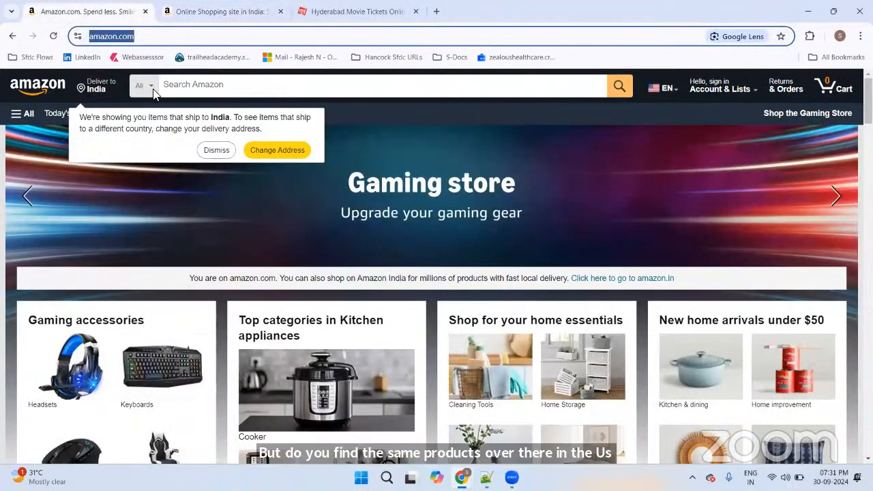
click(211, 153)
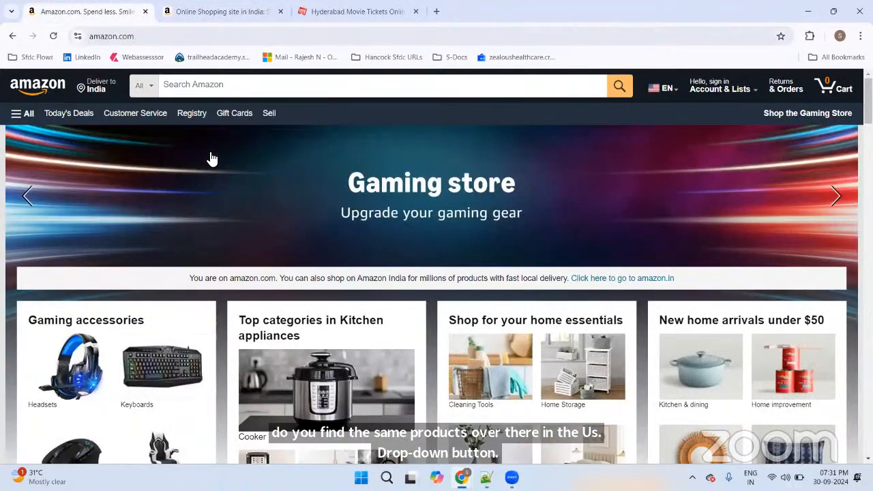
click(154, 88)
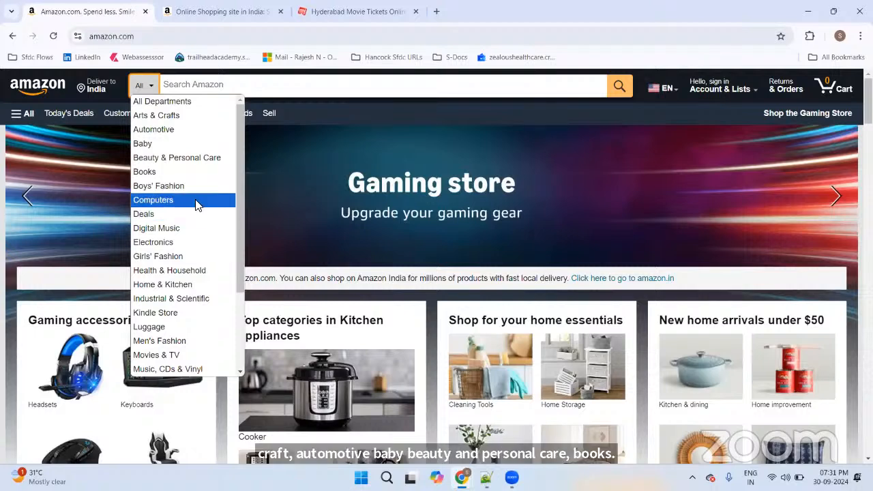
scroll(193, 204, down, 2)
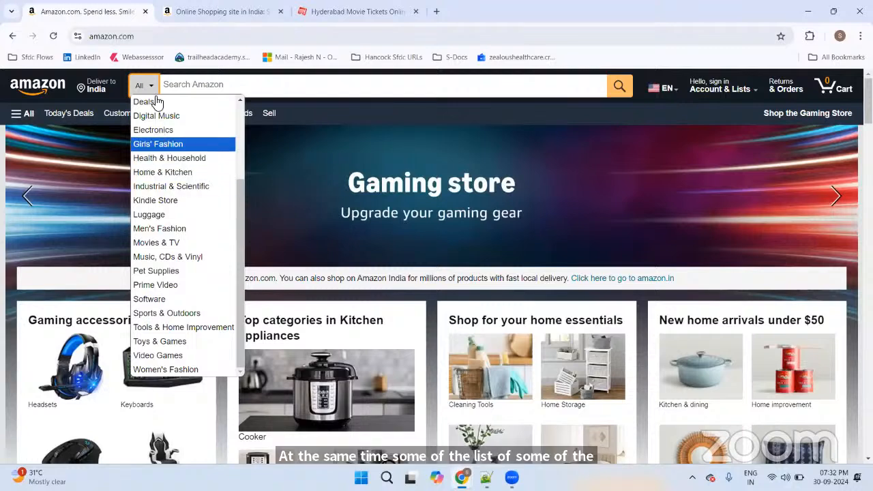
Step: Return to the amazon.in home page, then switch to the Notepad++ notes
click(189, 16)
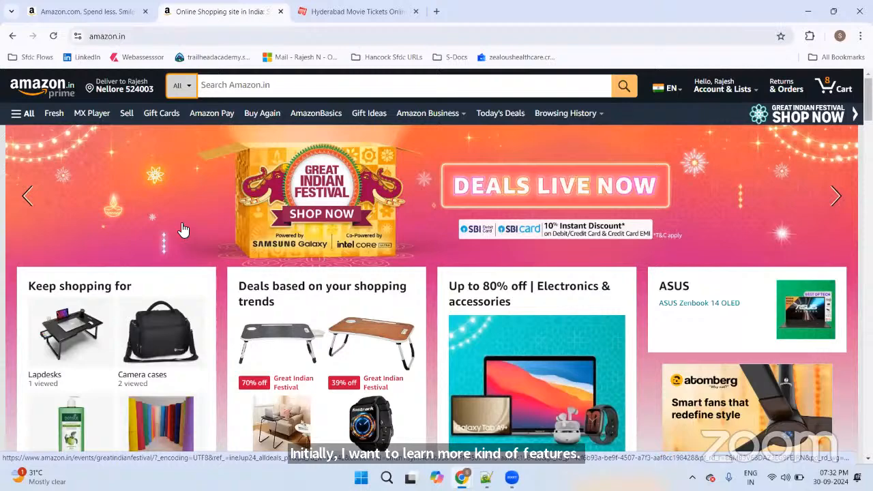
scroll(184, 225, down, 5)
scroll(182, 219, up, 5)
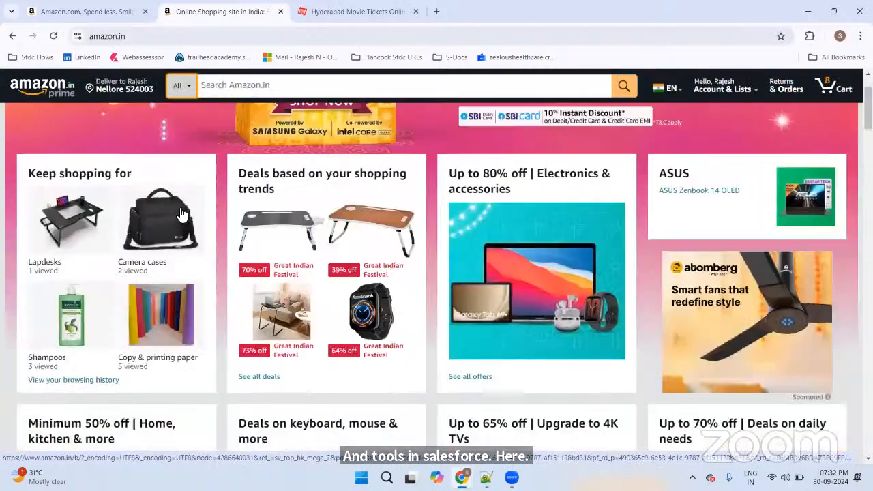
key(alt+Tab)
key(alt+Tab)
key(alt+Tab)
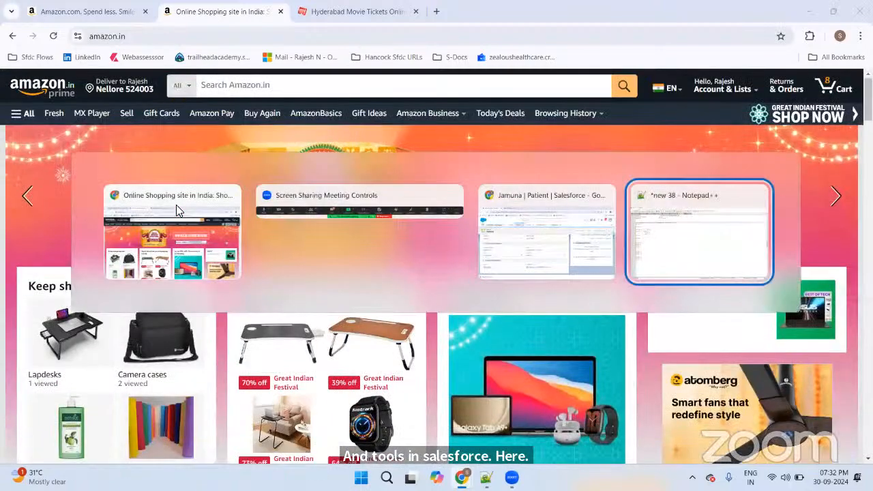
Step: Add the note 'Record Types - filter the data based on the choice' in new 38
scroll(176, 212, down, 11)
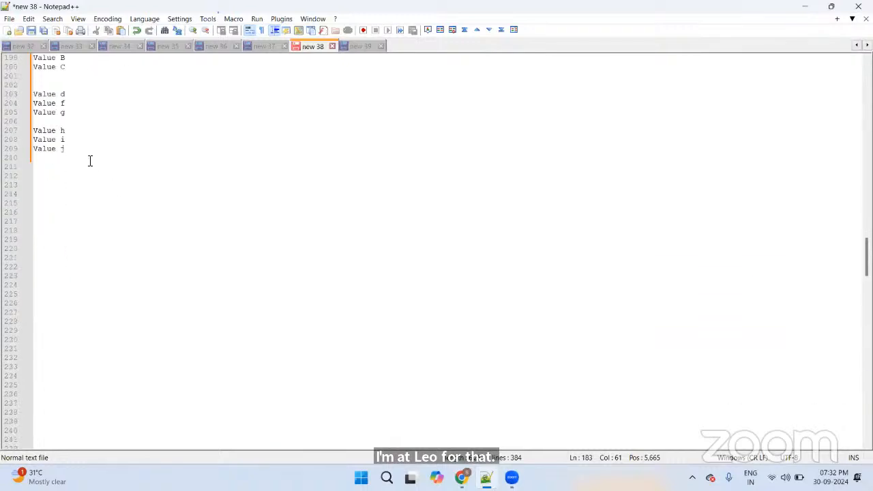
scroll(83, 103, up, 1)
click(76, 102)
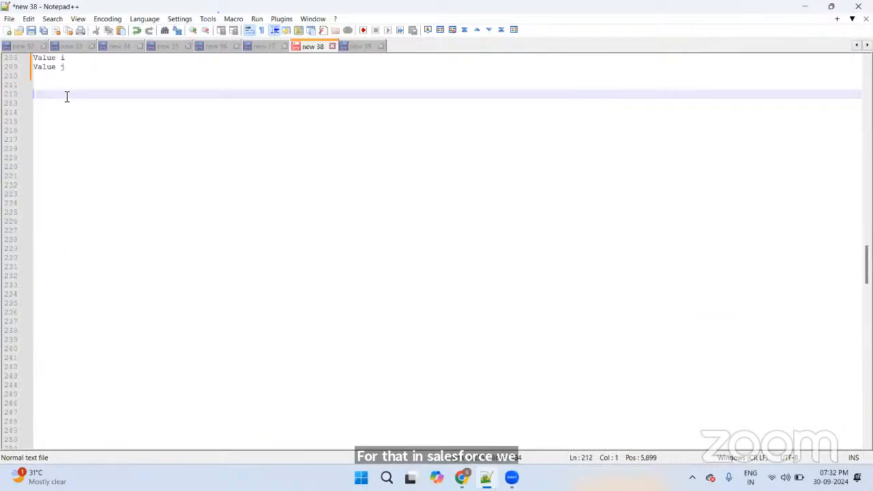
key(Return)
key(Return)
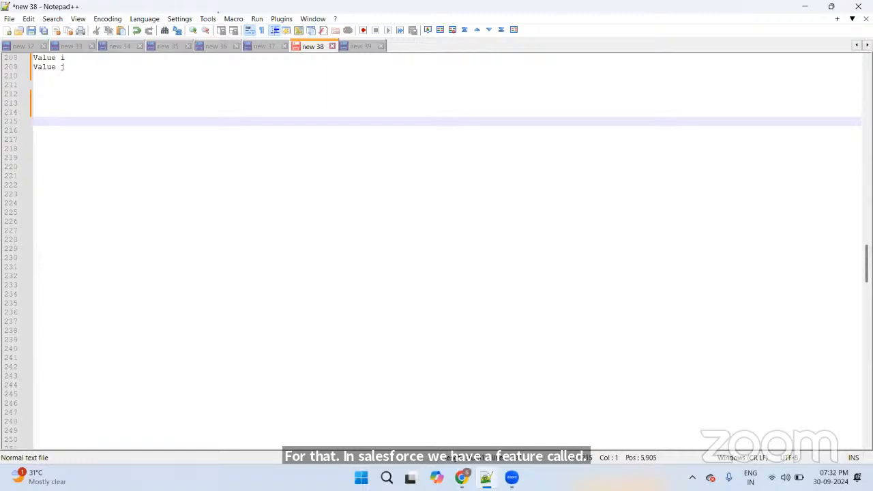
text(Record Type)
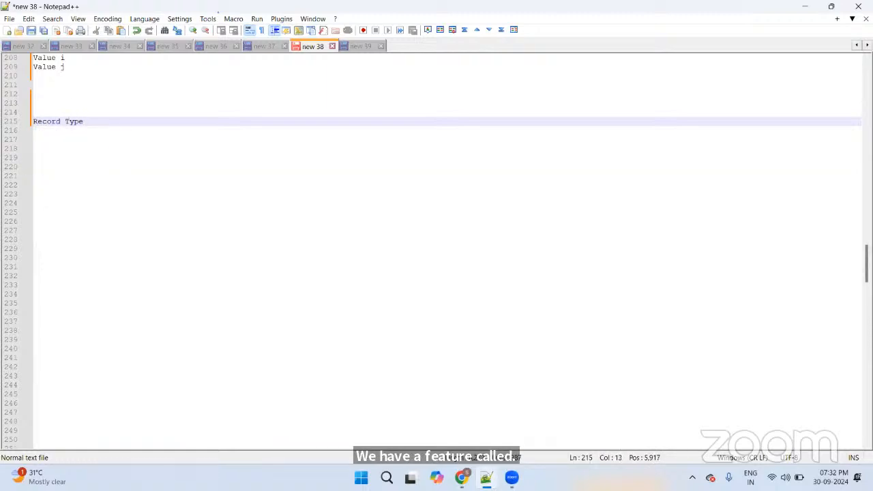
key(BackSpace)
text(es)
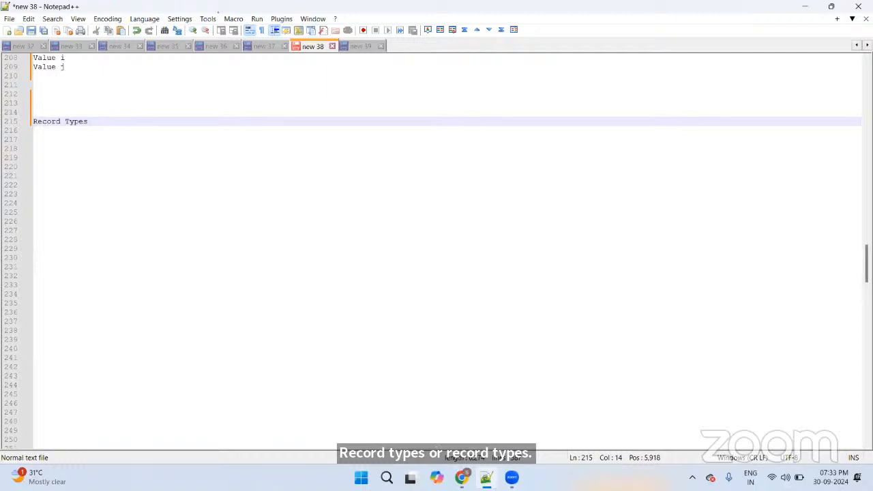
text( - fil)
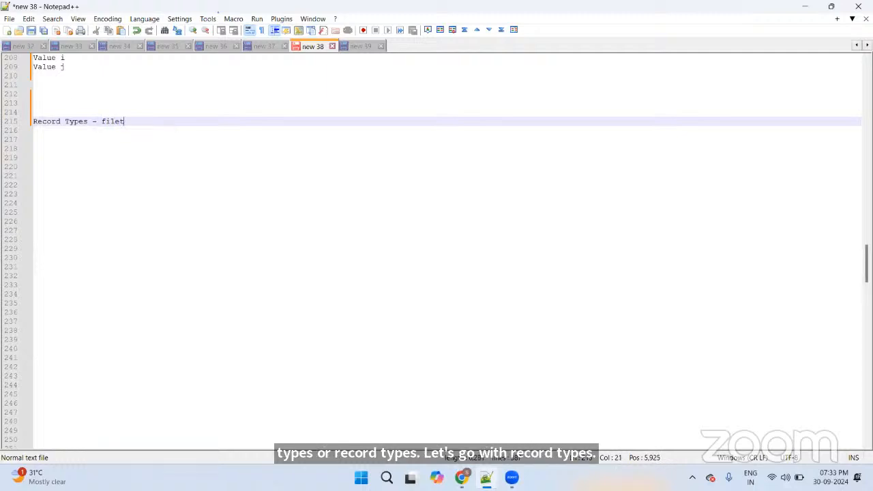
key(BackSpace)
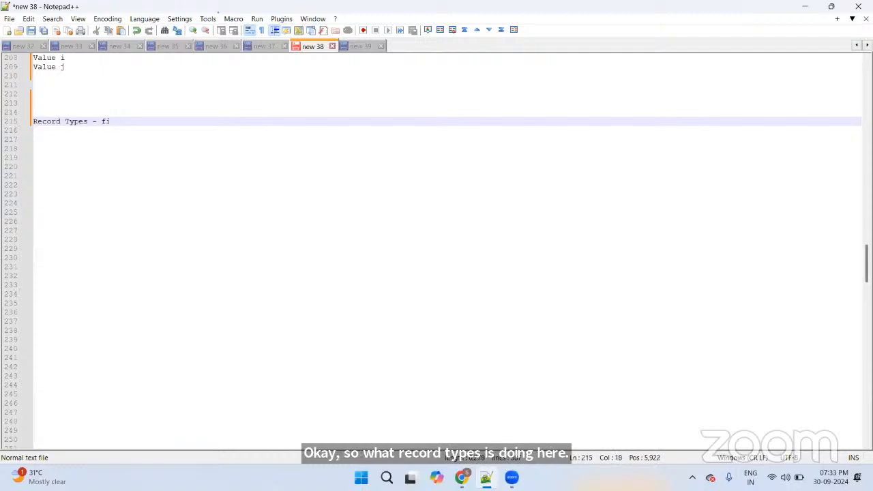
text(lter the data )
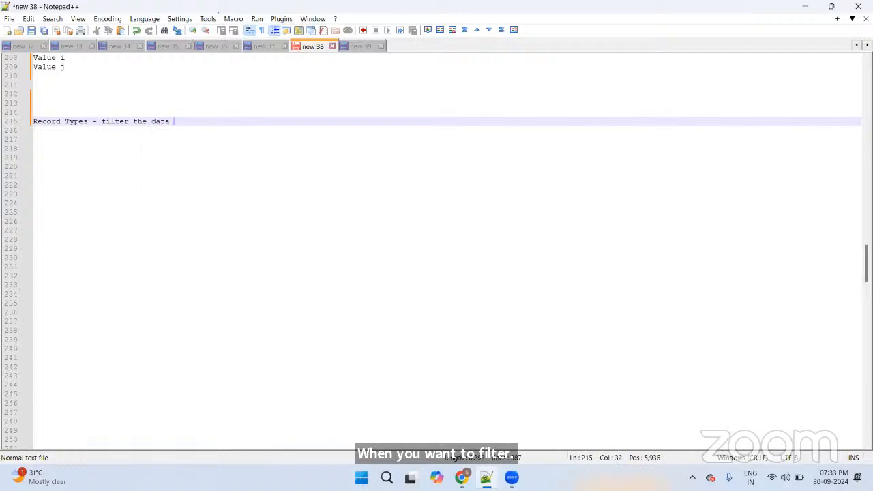
text(based on teh)
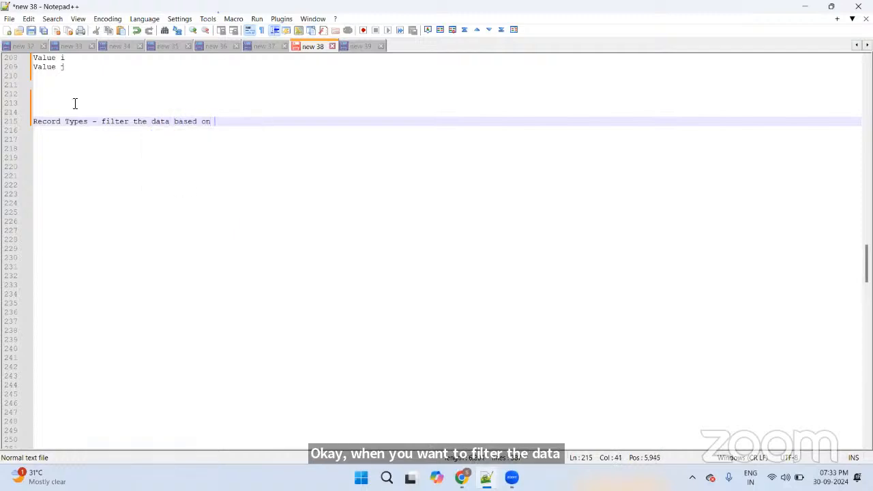
key(BackSpace)
key(BackSpace)
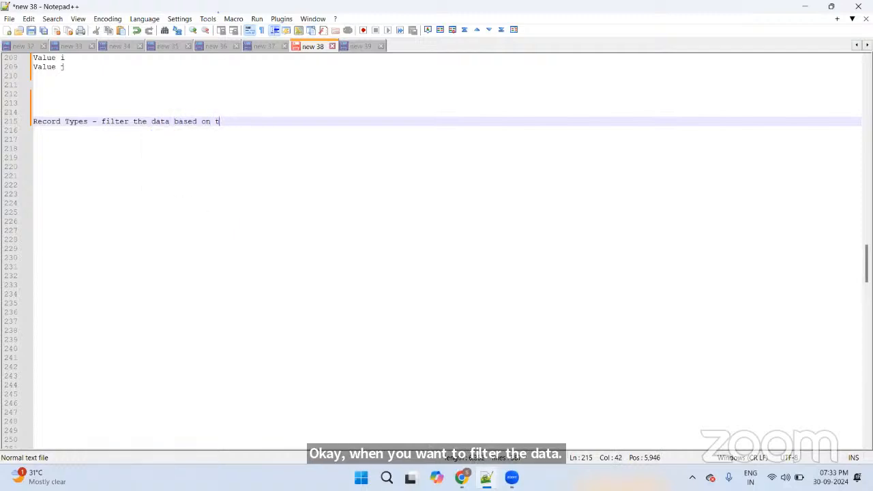
text(he choice)
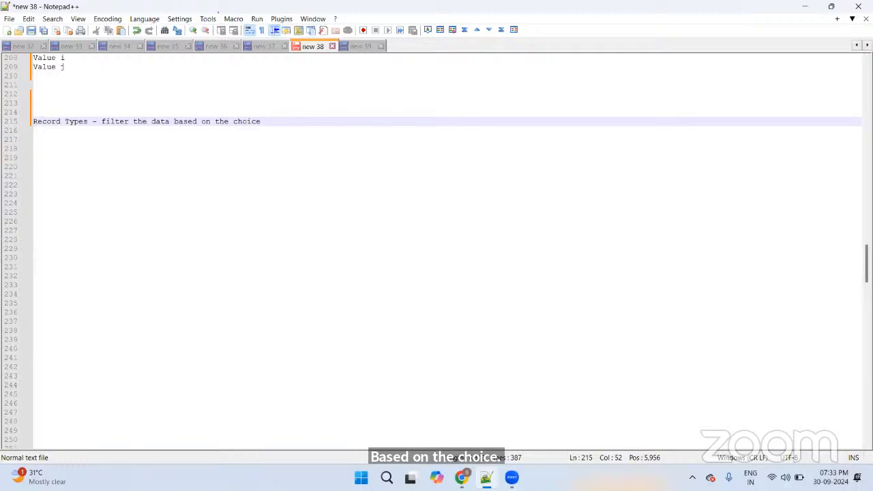
Step: Add the note 'record type - display only the values present in the picklist'
key(Return)
key(Return)
key(Return)
text(r)
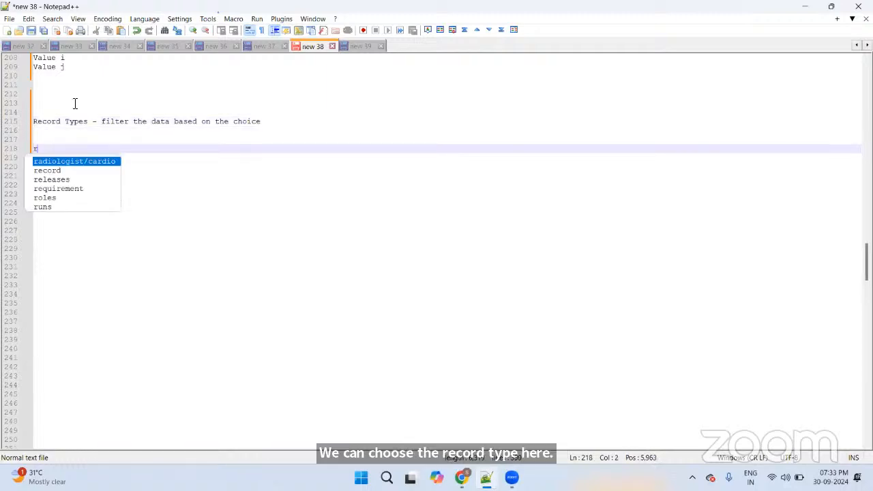
text(ecord ty)
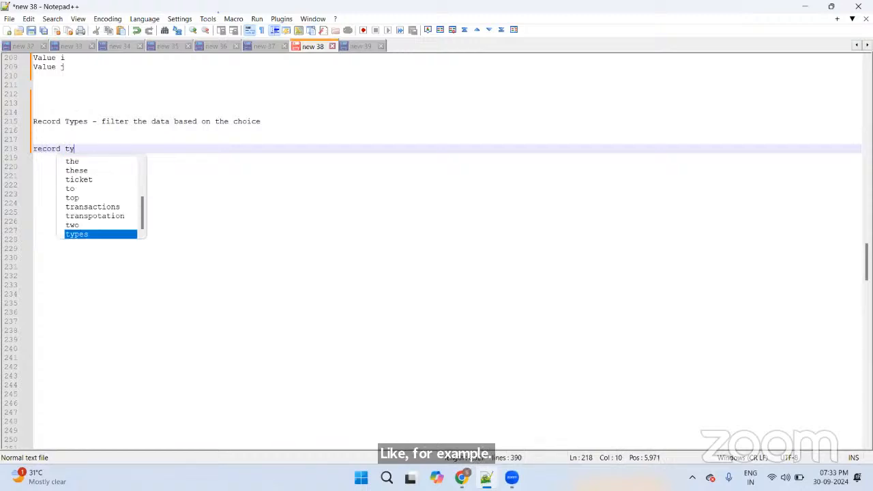
text(pe - )
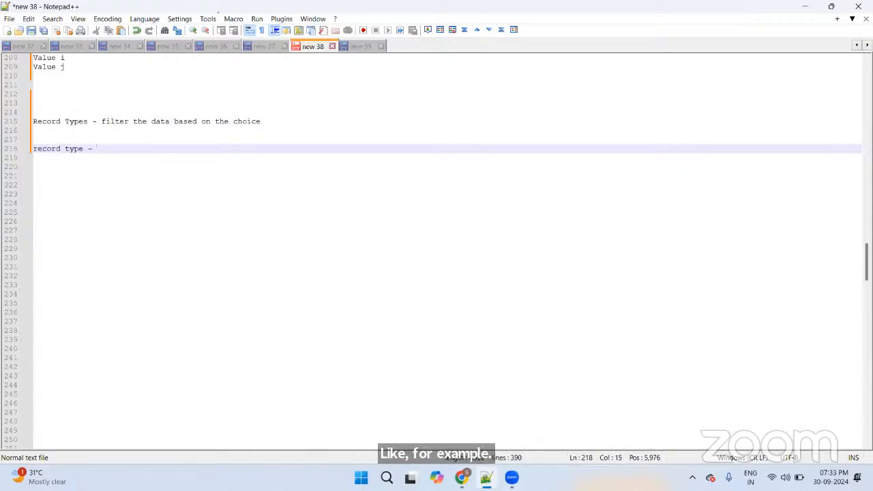
text(some )
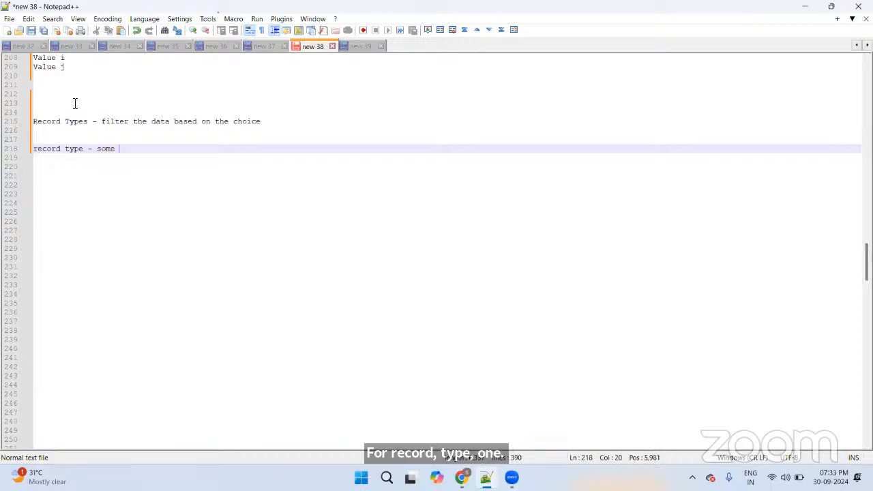
text(of the fil)
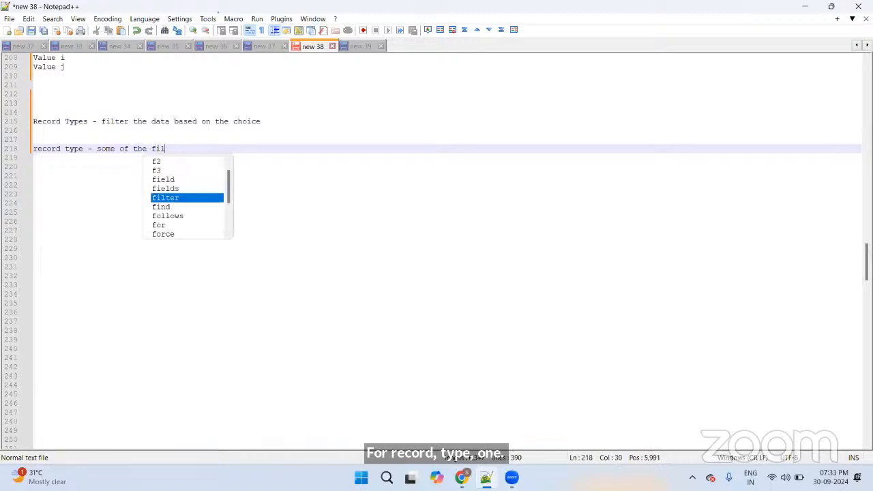
key(BackSpace)
text(elds)
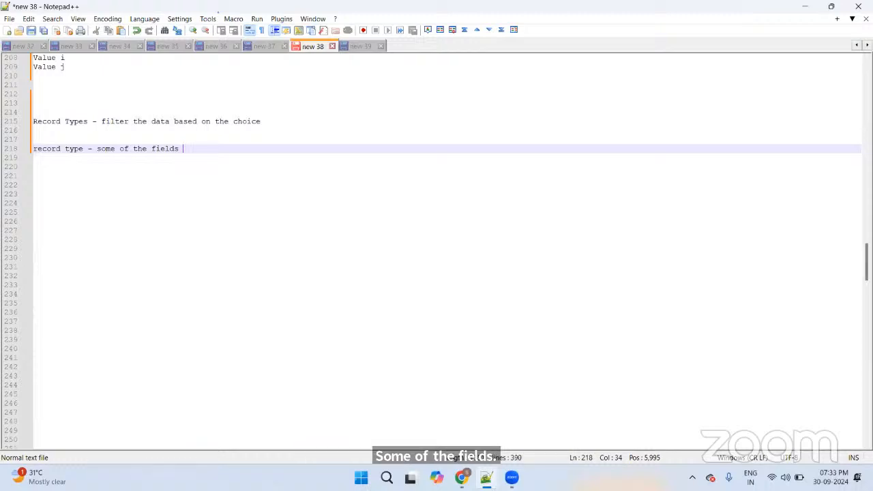
key(BackSpace)
key(BackSpace)
key(BackSpace)
key(BackSpace)
key(BackSpace)
key(BackSpace)
key(BackSpace)
key(BackSpace)
key(BackSpace)
key(BackSpace)
key(BackSpace)
key(BackSpace)
key(BackSpace)
key(BackSpace)
key(BackSpace)
key(BackSpace)
key(BackSpace)
text(disp)
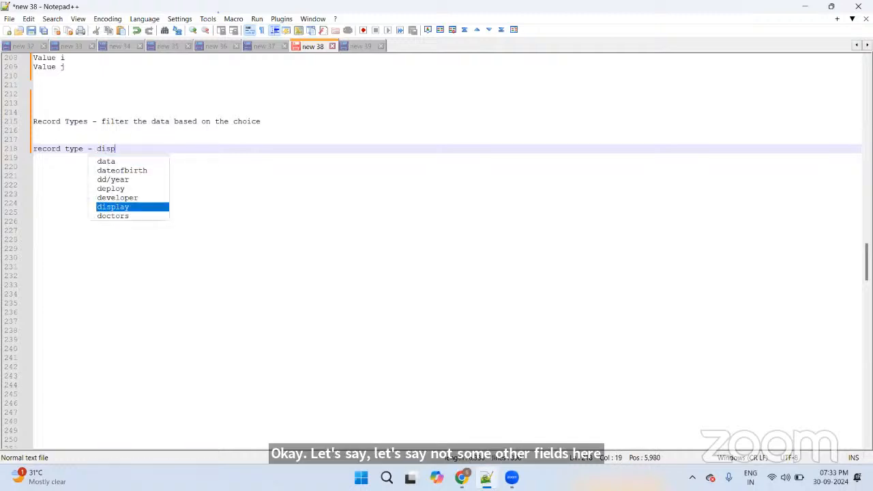
text(lay only the v)
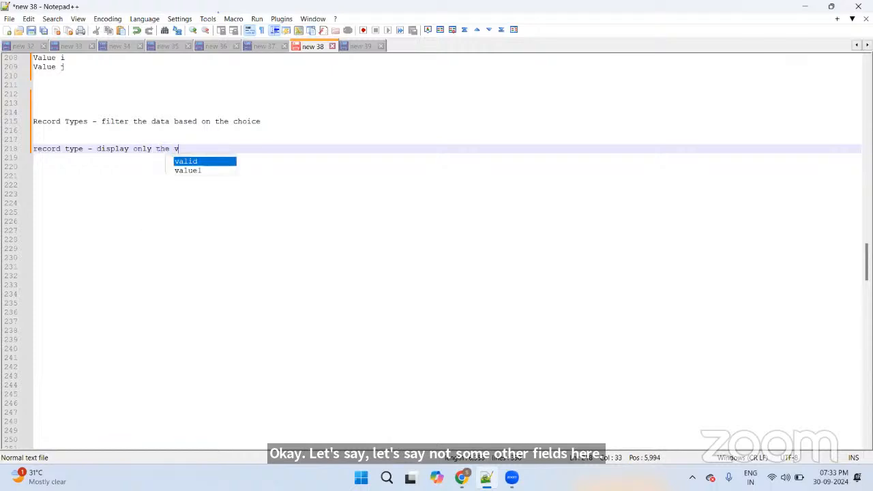
key(Return)
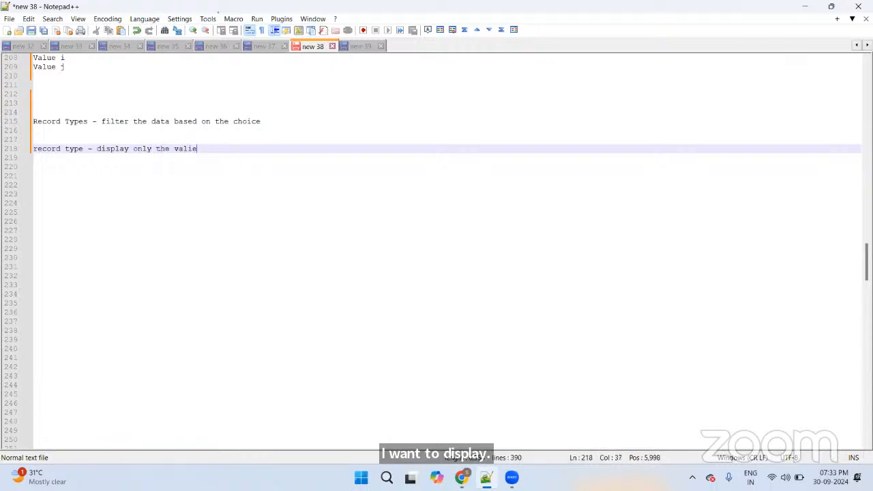
key(BackSpace)
key(BackSpace)
text(ues pre)
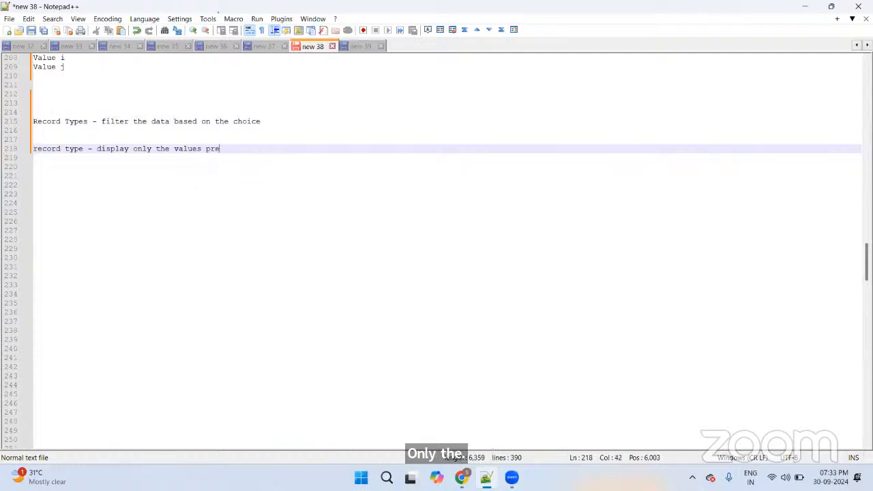
text(sent i)
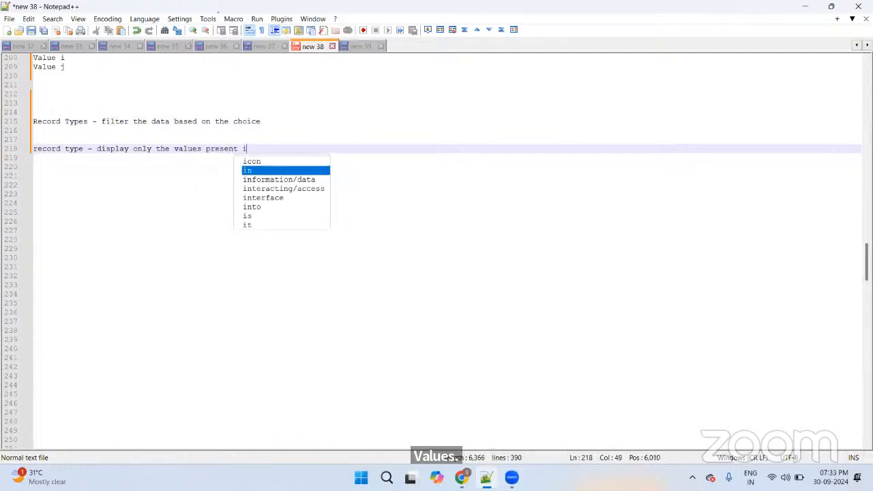
text(n the p)
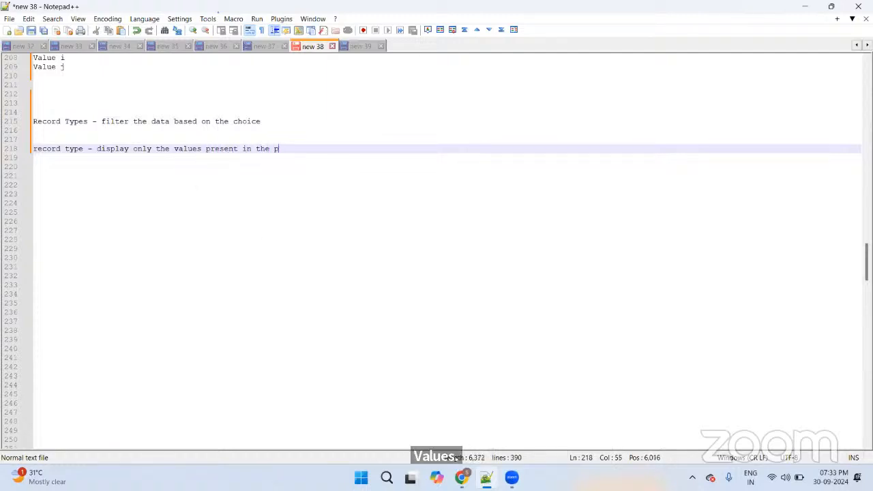
text(icklist)
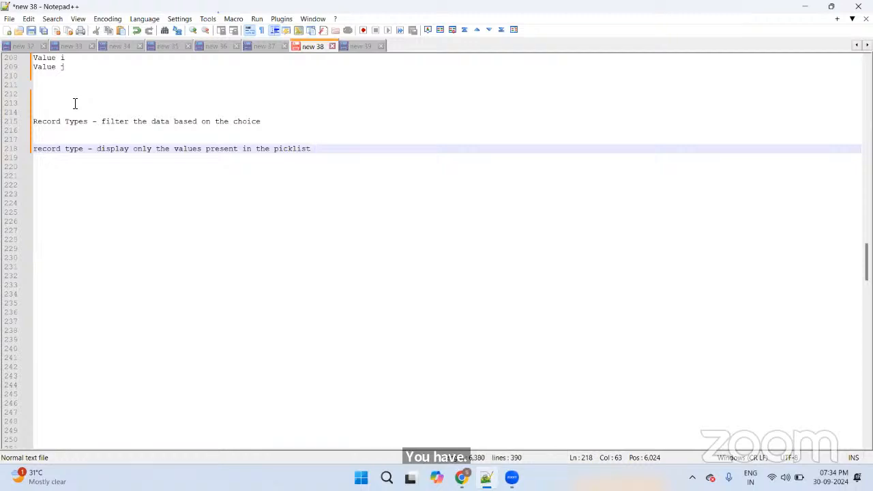
key(Return)
key(Return)
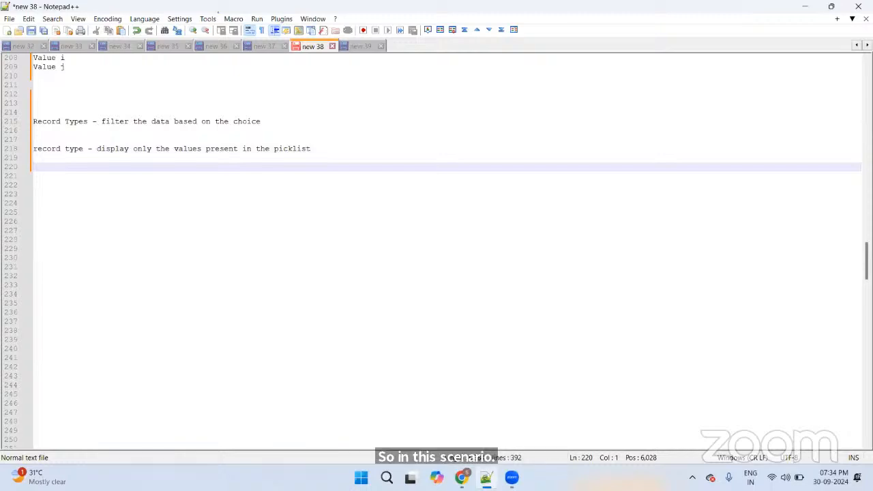
Step: Type a State heading listing ANdhra pradesh, Karnataka, Tamilnadu, Maharastra and Odisha
text(Sale)
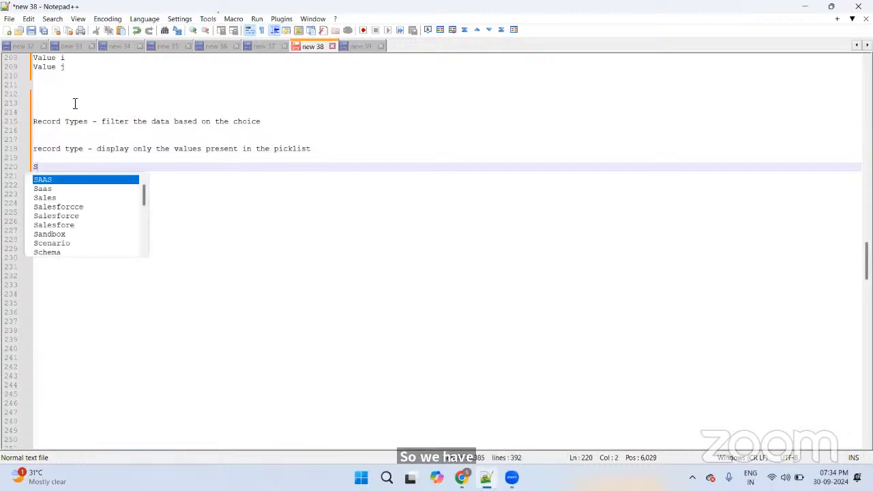
key(BackSpace)
key(BackSpace)
key(BackSpace)
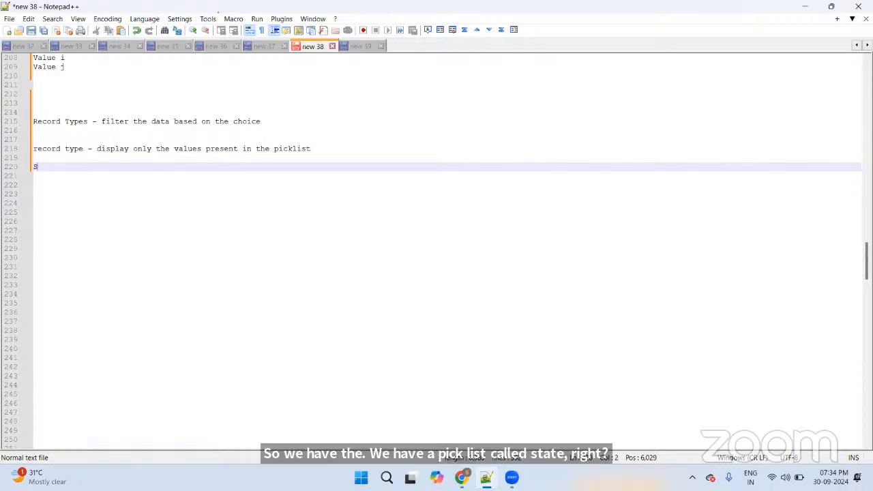
text(tate)
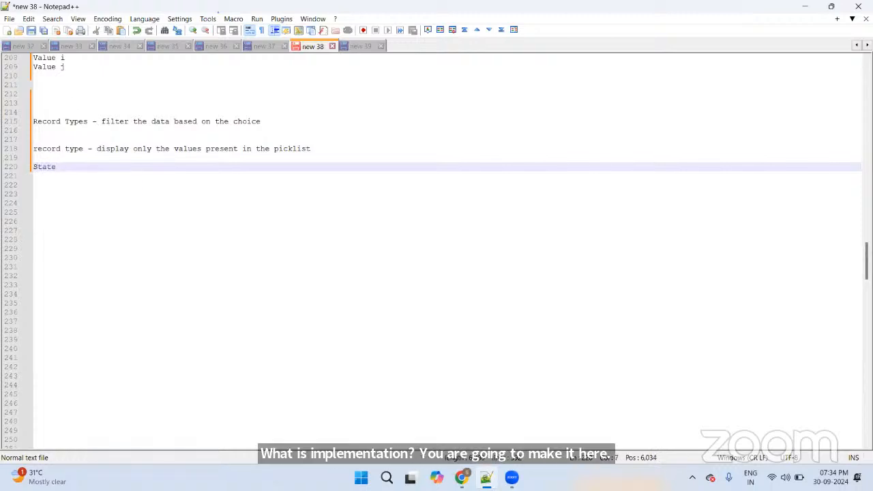
key(Return)
key(Return)
text(ANdh)
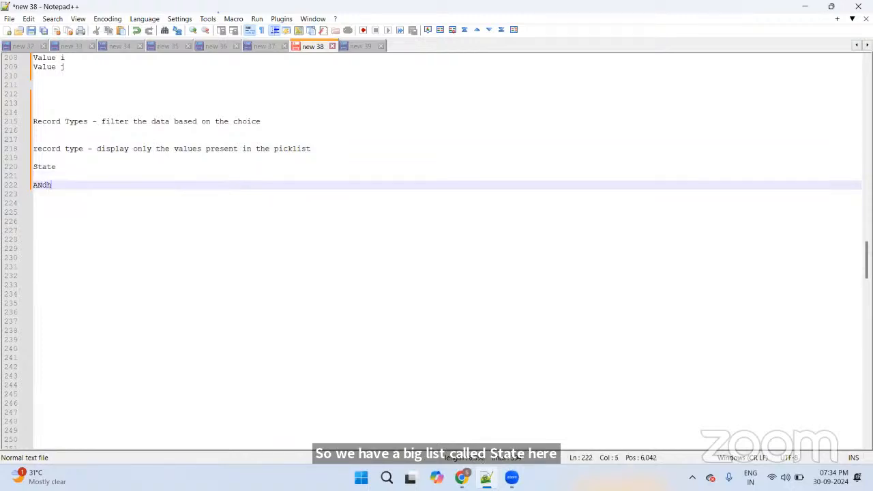
text(ra pradesh)
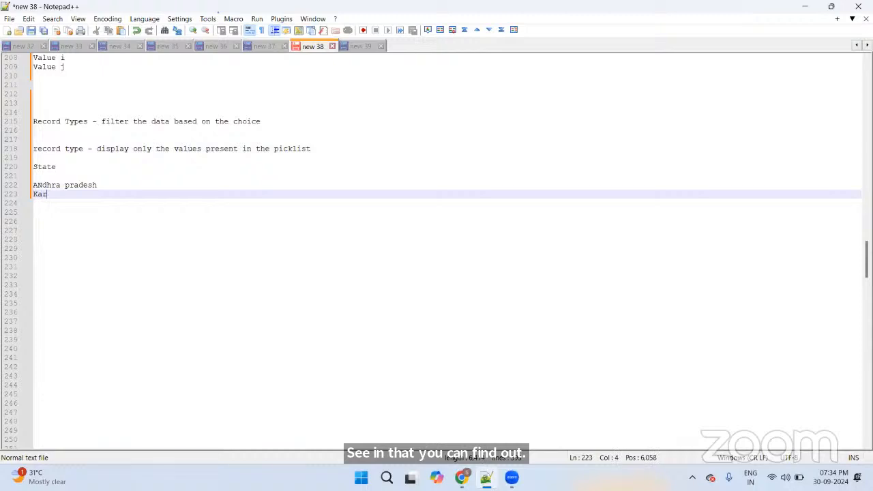
text(taka)
key(Return)
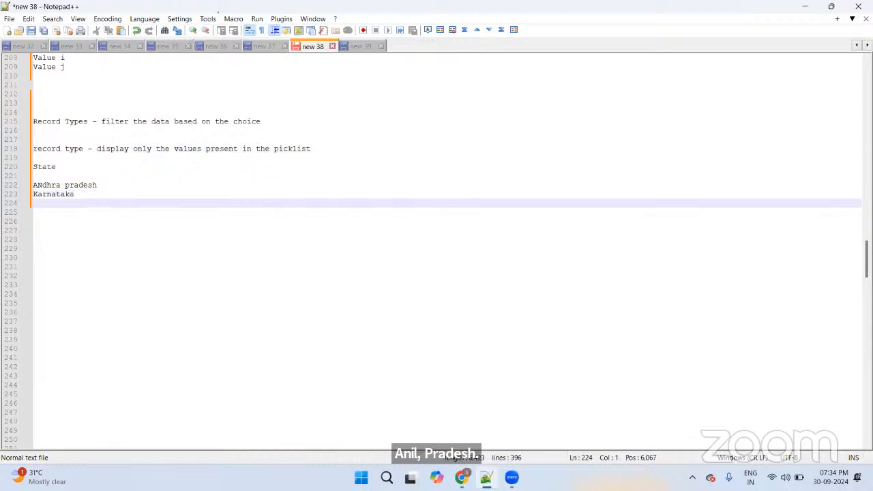
text(Tamilnadu)
key(Return)
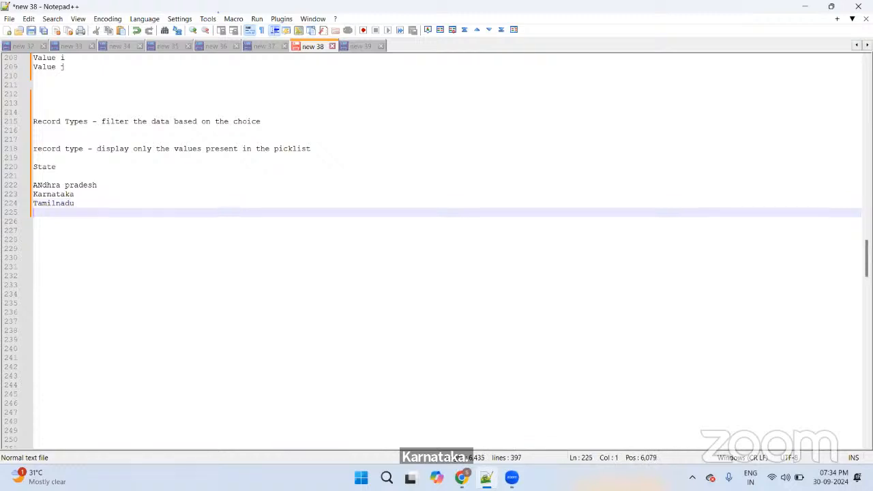
text(Mah)
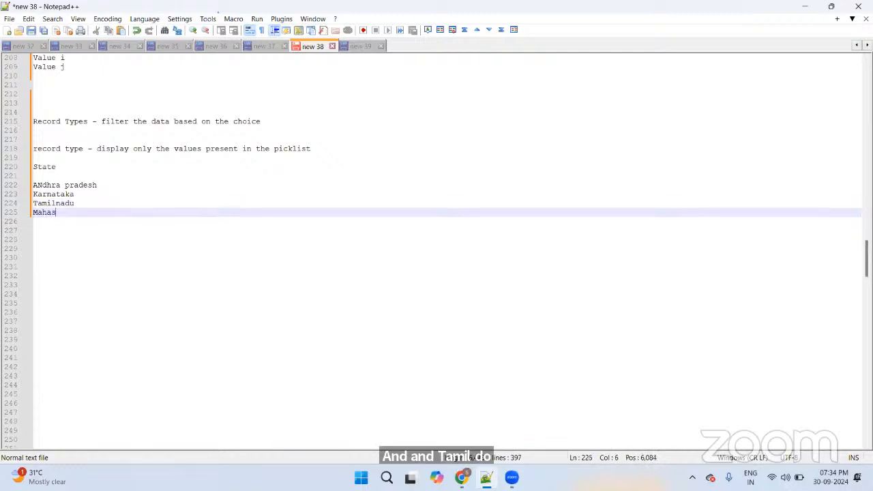
text(arastra)
key(Return)
text(O)
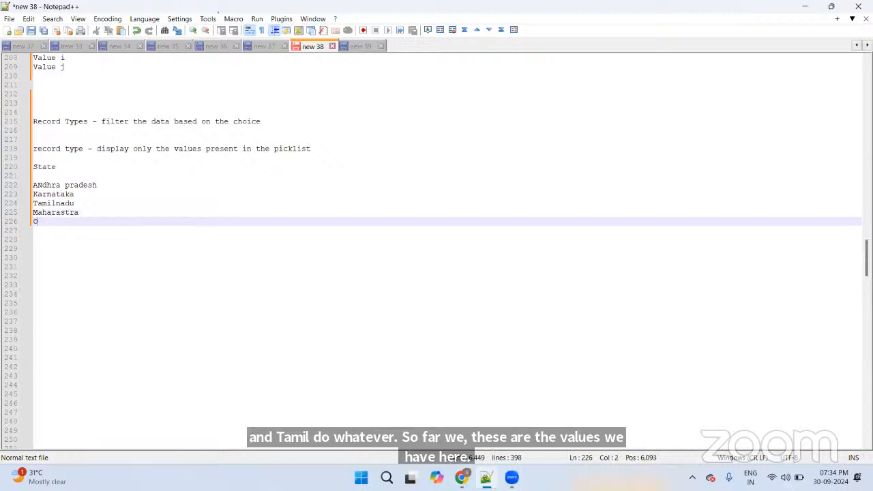
text(disha)
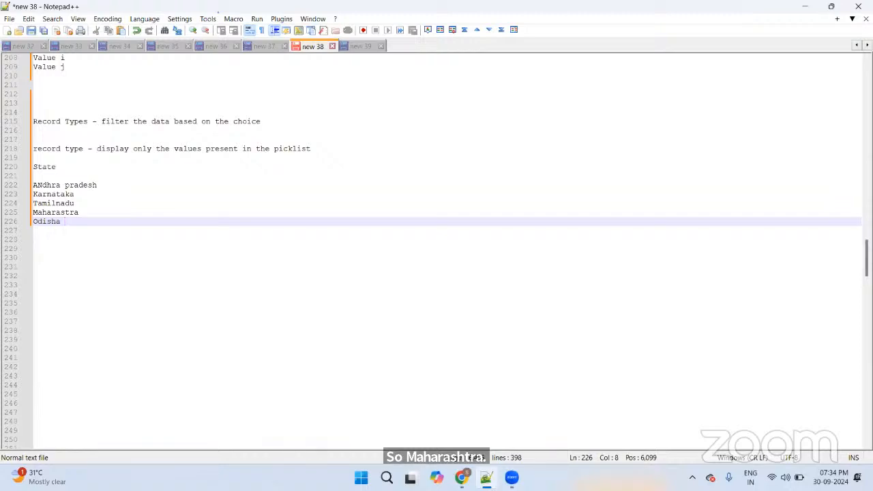
Step: Label the first three states 'List 1' and add a 'List 2' heading before Maharastra
key(Up)
key(Up)
key(Up)
key(Up)
key(Up)
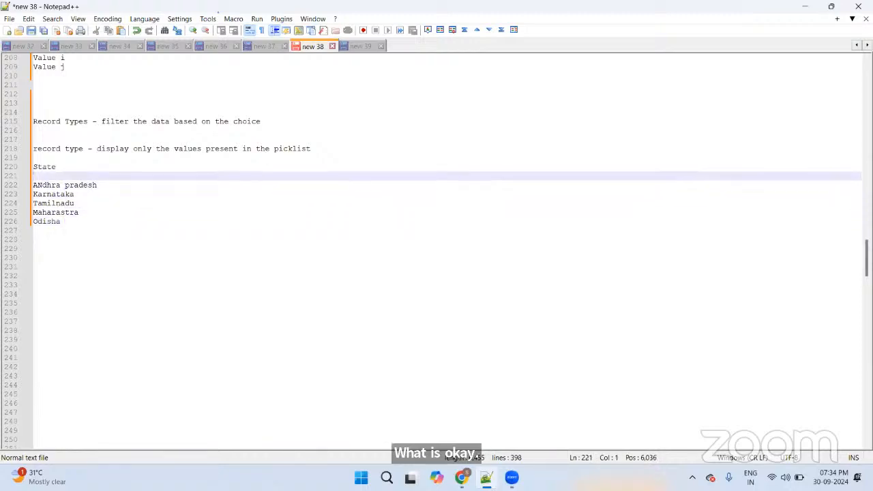
text(List o)
key(BackSpace)
key(BackSpace)
key(BackSpace)
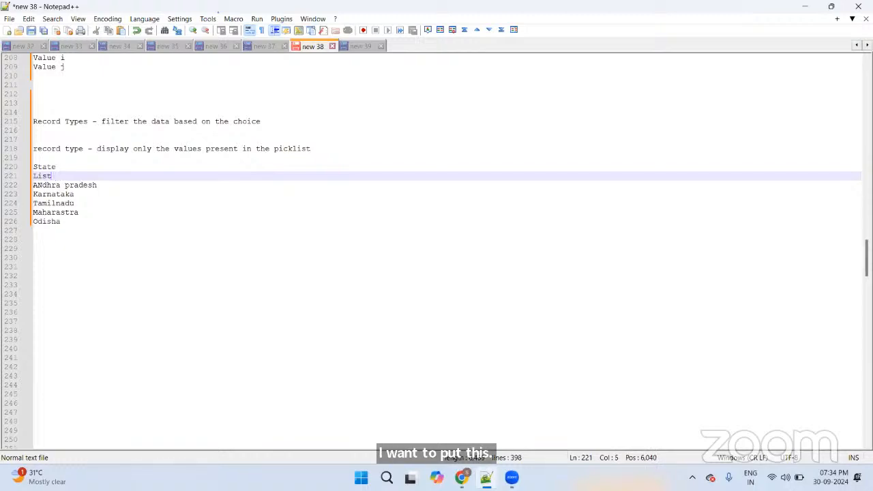
key(BackSpace)
key(BackSpace)
key(BackSpace)
key(BackSpace)
text(Sta)
key(Down)
key(Return)
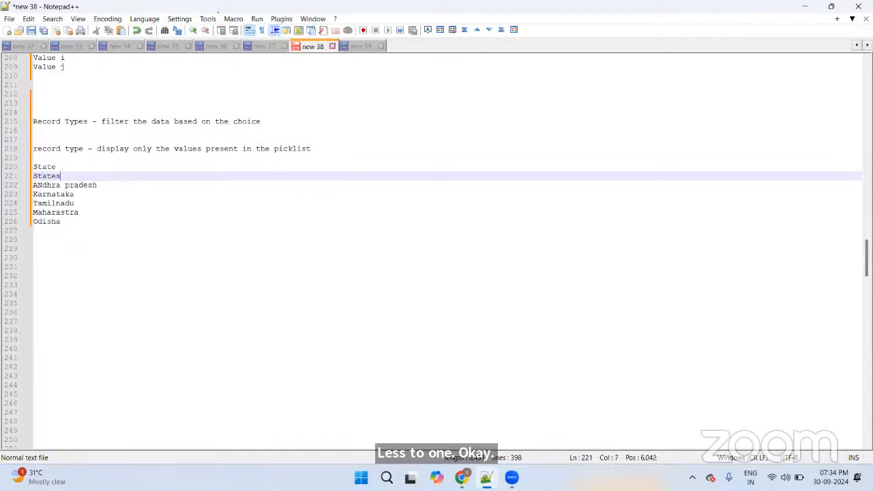
key(BackSpace)
key(BackSpace)
key(BackSpace)
key(BackSpace)
key(BackSpace)
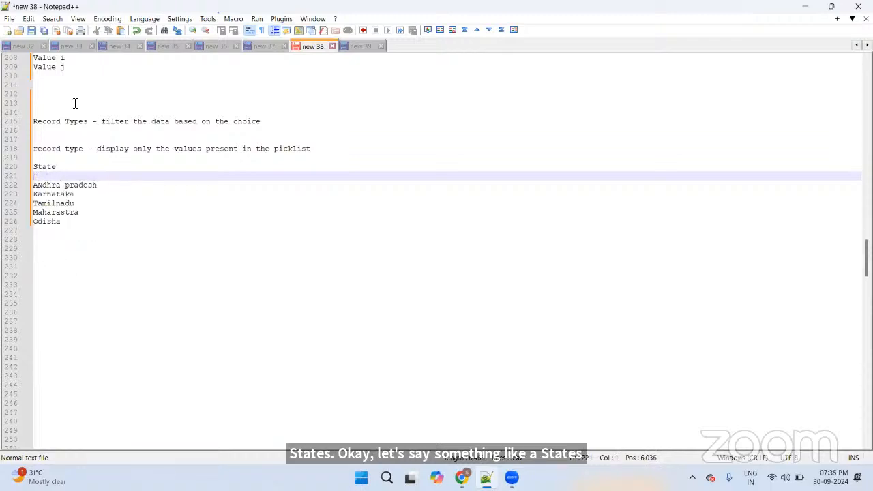
text(List 1)
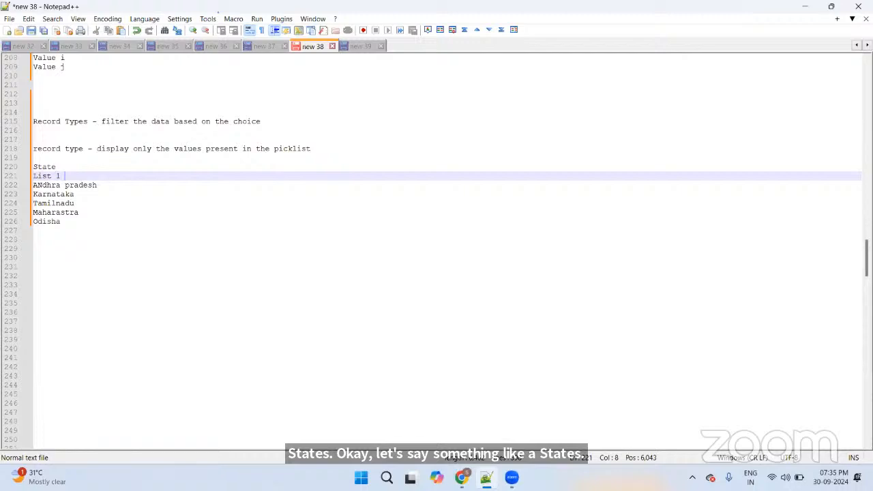
key(Down)
key(Down)
key(Down)
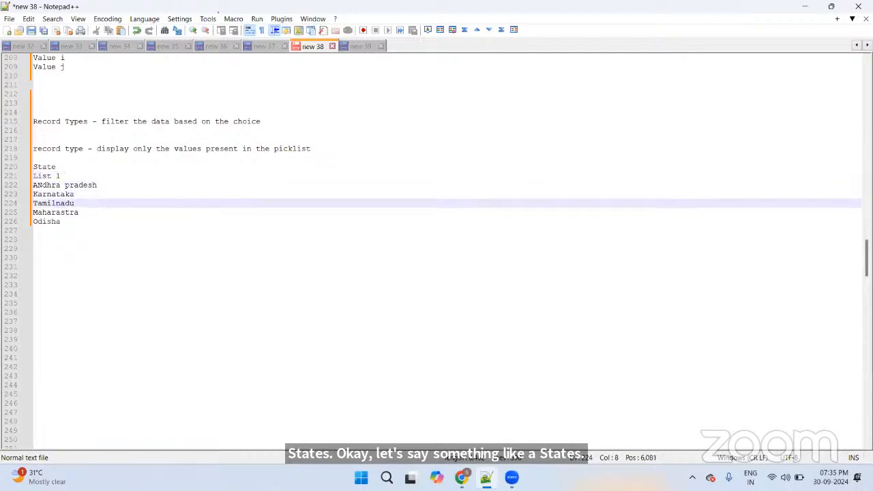
key(Up)
key(Down)
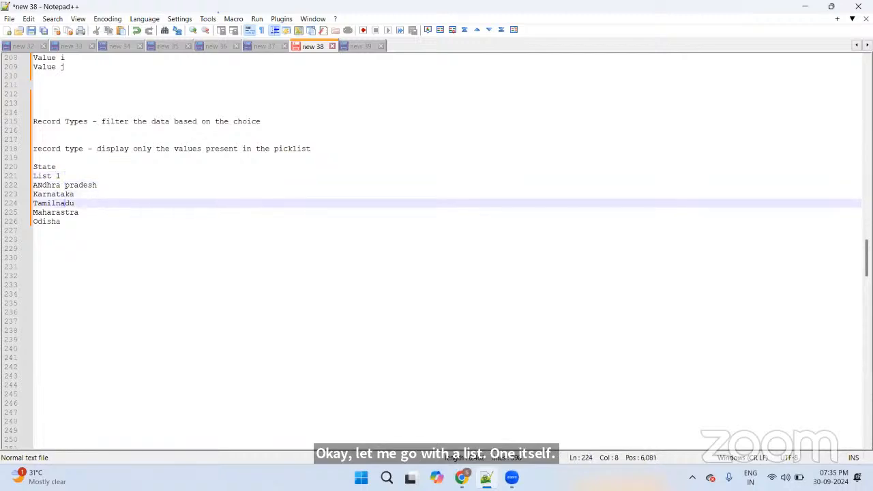
key(End)
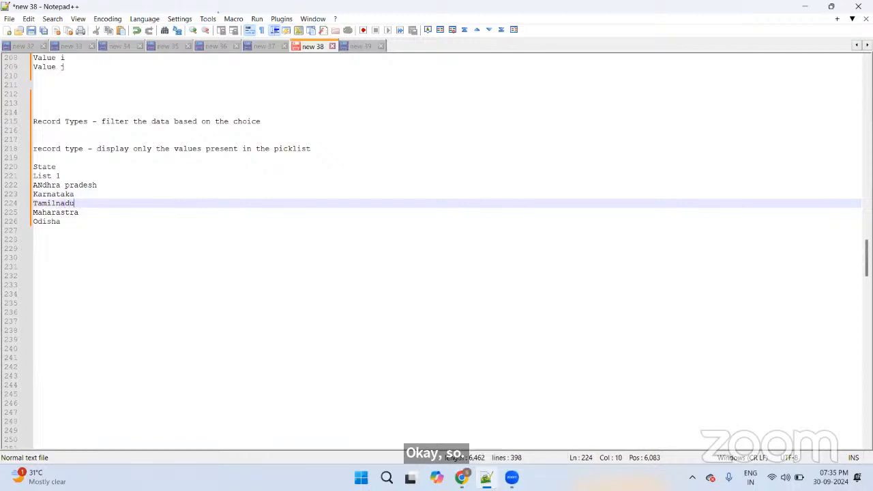
key(Return)
key(Return)
text(Lis)
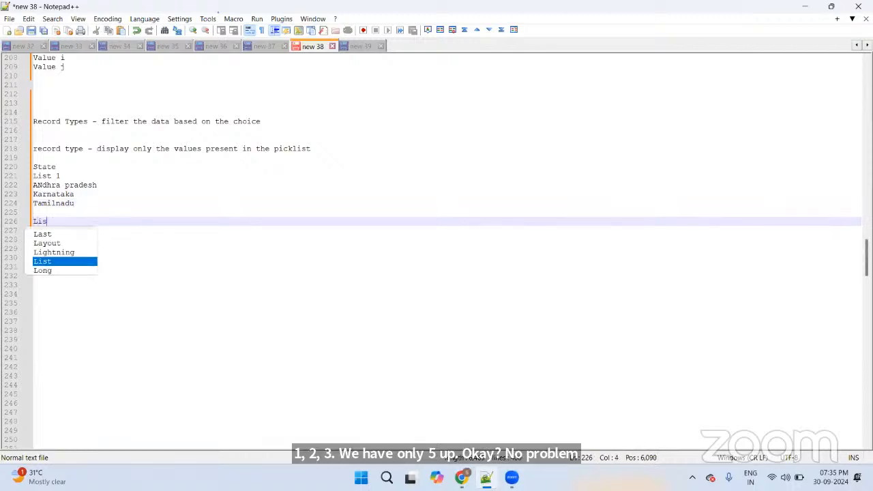
text(t 2)
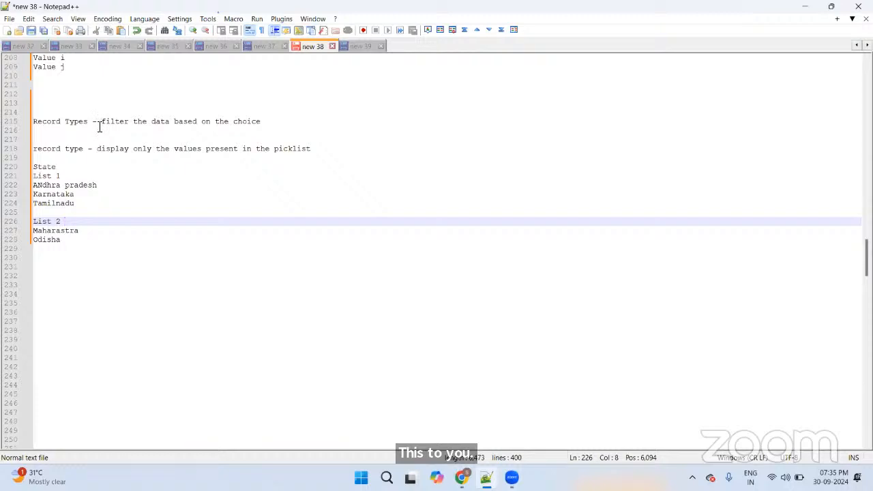
Step: Show the amazon.in and amazon.com category dropdowns as picklist examples, then return to the notes
key(alt+Tab)
click(184, 87)
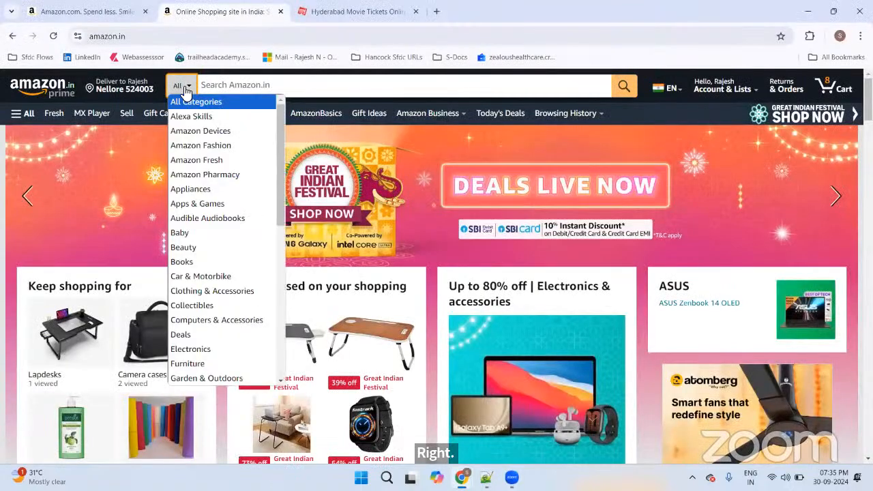
click(121, 13)
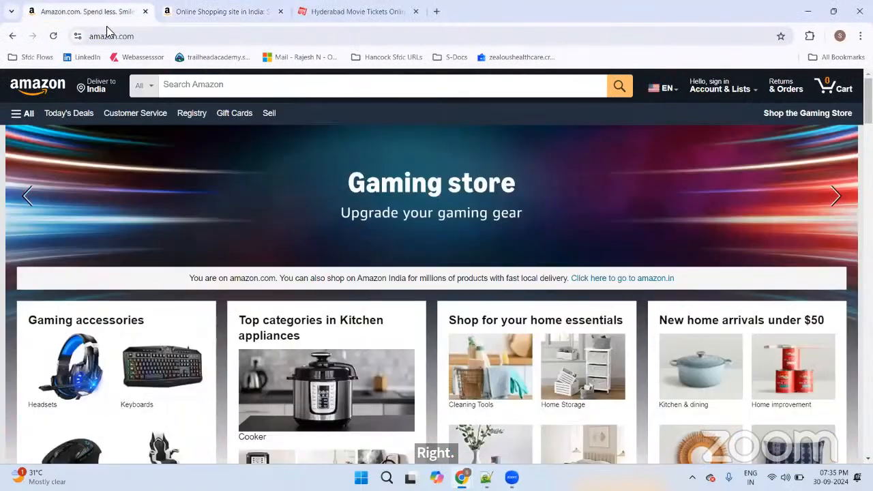
click(201, 7)
click(179, 86)
scroll(198, 149, down, 5)
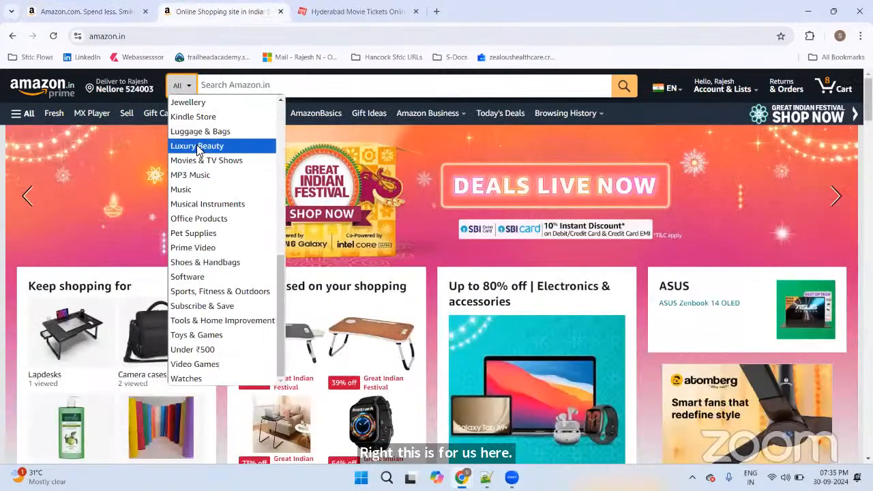
click(87, 12)
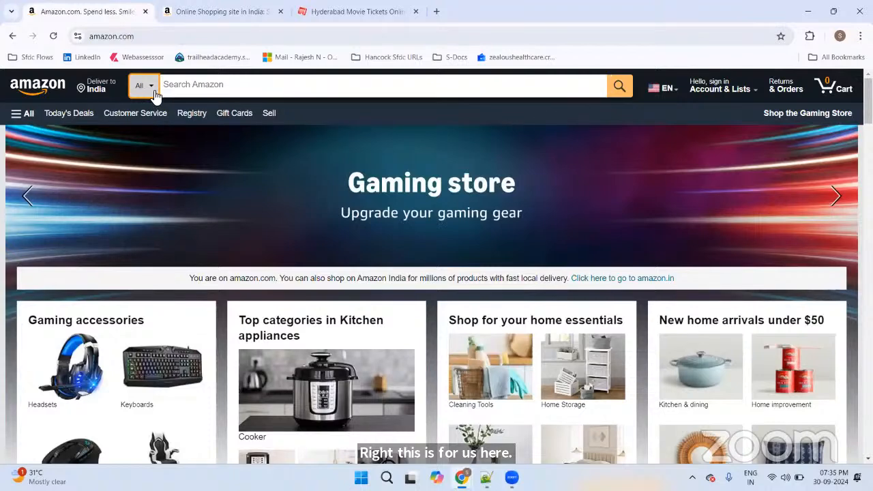
click(155, 96)
scroll(198, 171, down, 2)
scroll(200, 174, up, 2)
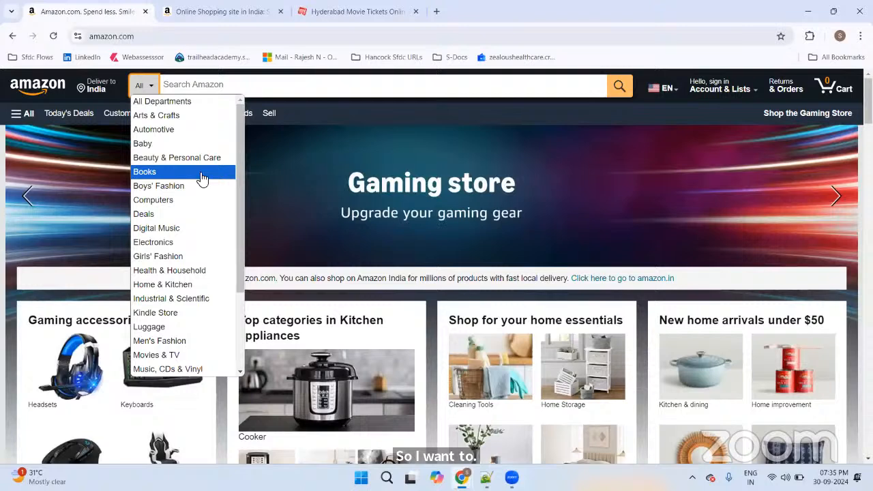
key(alt+Tab)
Step: Highlight the List 1 states and the List 2 states (Maharastra, Odisha) in the notes
click(68, 176)
drag(69, 178, 25, 185)
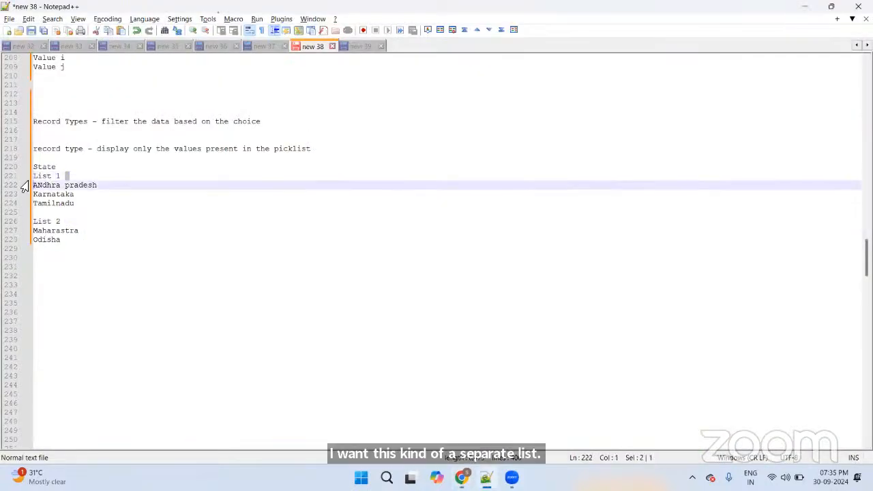
click(90, 183)
drag(77, 205, 34, 187)
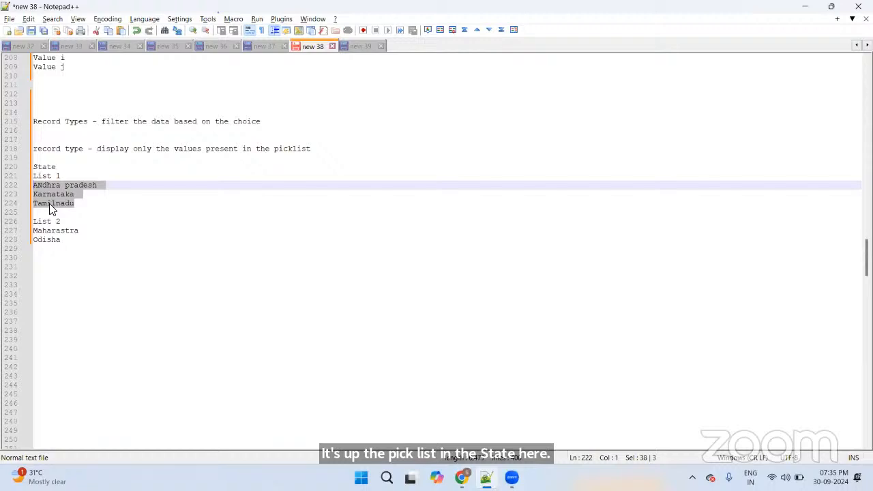
drag(63, 221, 34, 222)
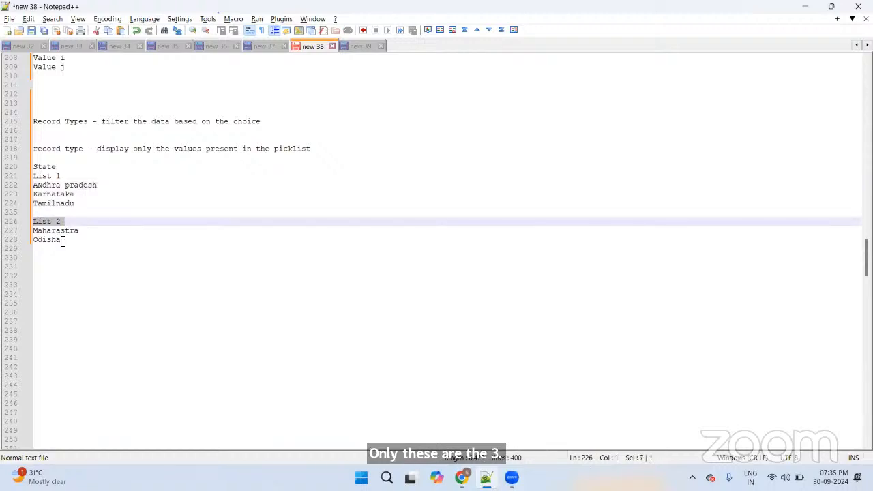
click(64, 239)
drag(73, 240, 30, 228)
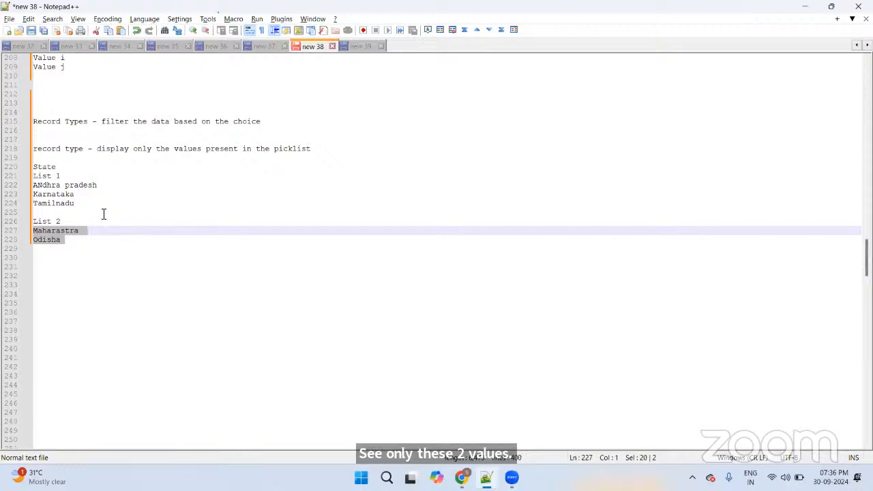
Step: Highlight the 'Record Types' heading, then switch to the Salesforce Patient record
drag(92, 122, 31, 122)
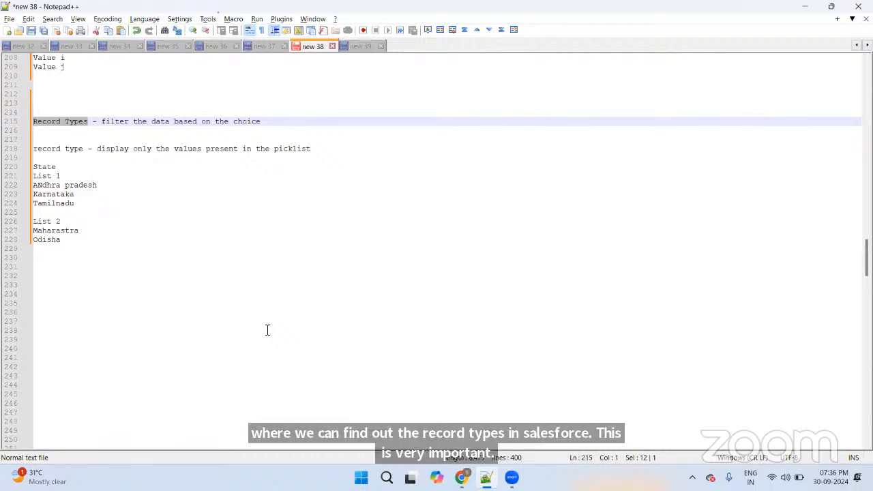
scroll(268, 330, up, 8)
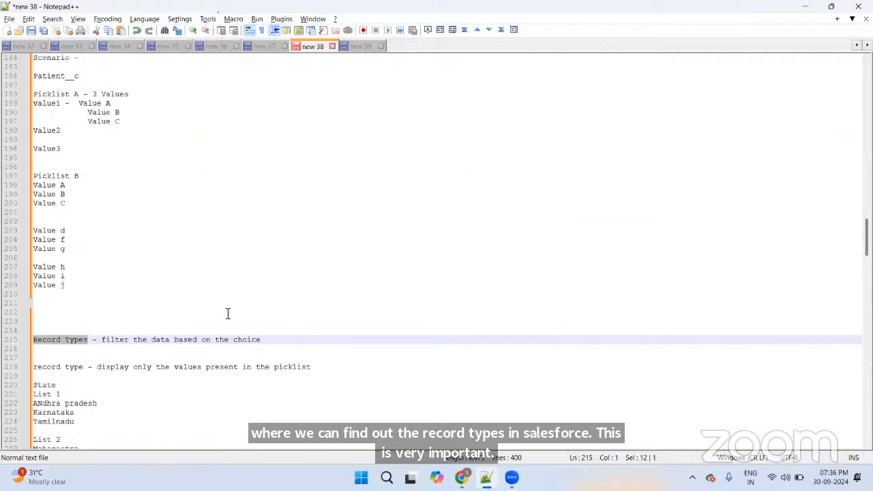
scroll(225, 312, down, 5)
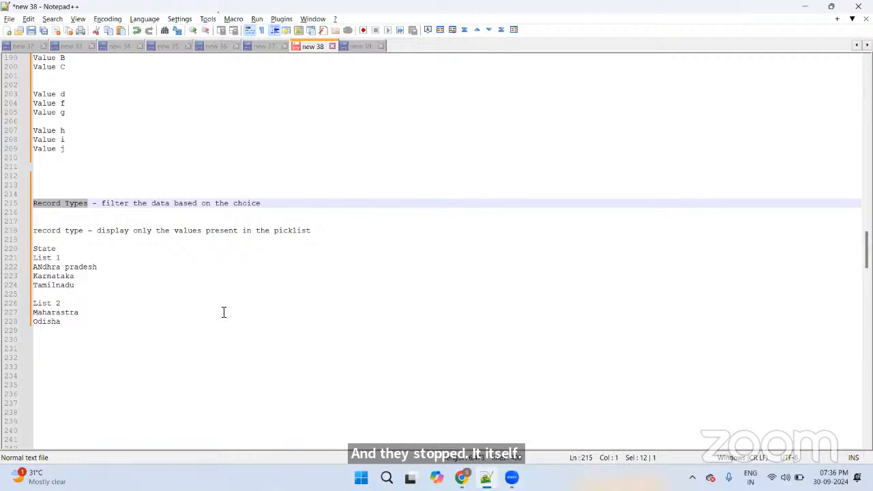
key(alt+Tab)
key(alt+Tab)
key(alt+Tab)
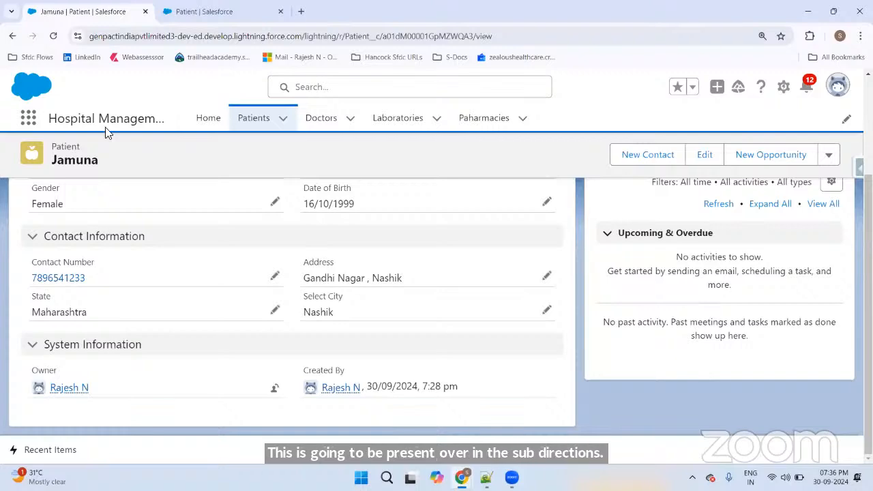
Step: Filter Object Manager for 'patient' and open the Patient object
click(179, 12)
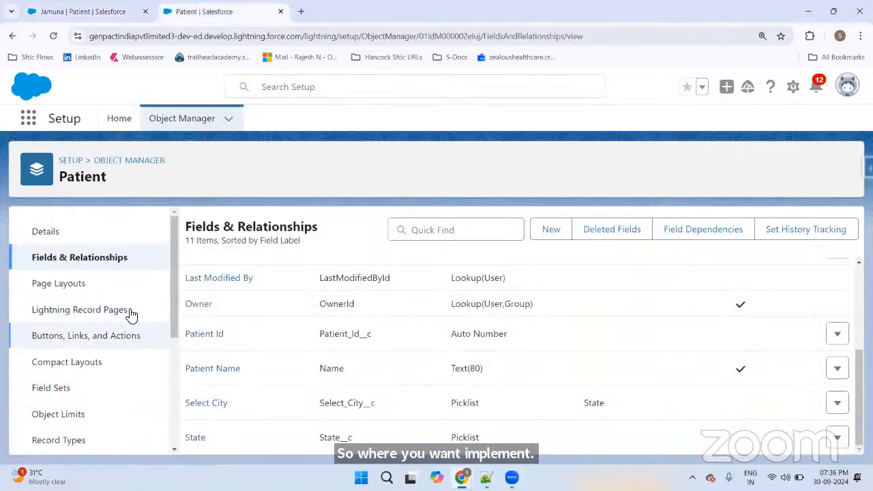
click(183, 118)
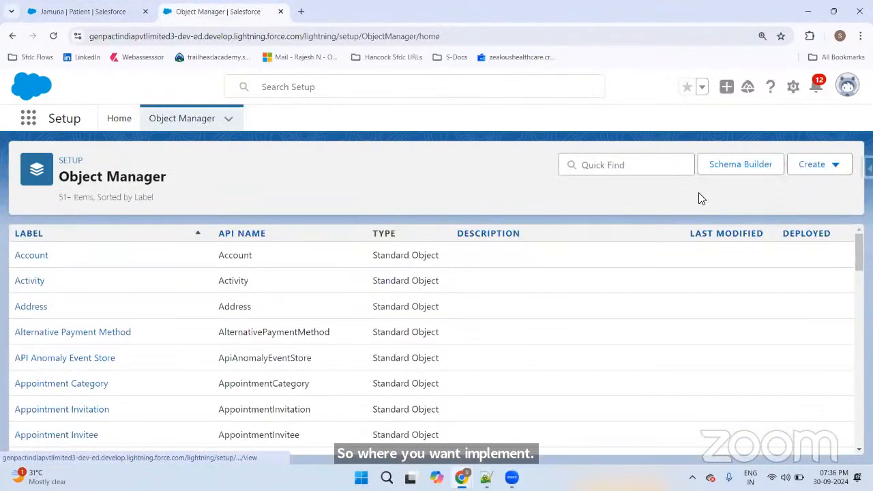
click(628, 166)
text(patient)
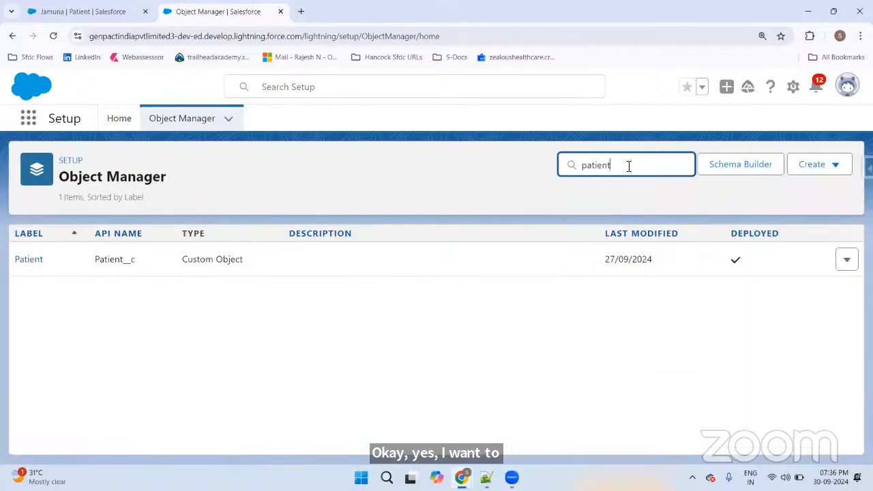
click(29, 263)
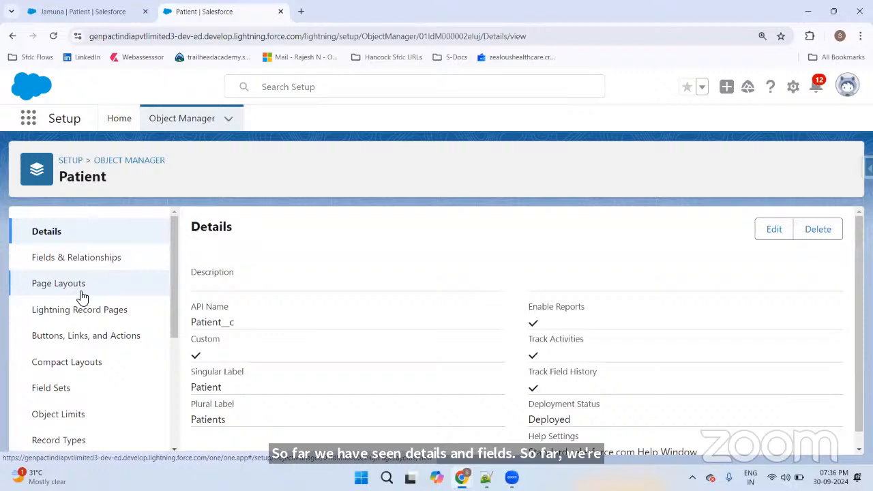
Step: Open Patient's Record Types, which has none, and start a new record type
scroll(77, 311, down, 1)
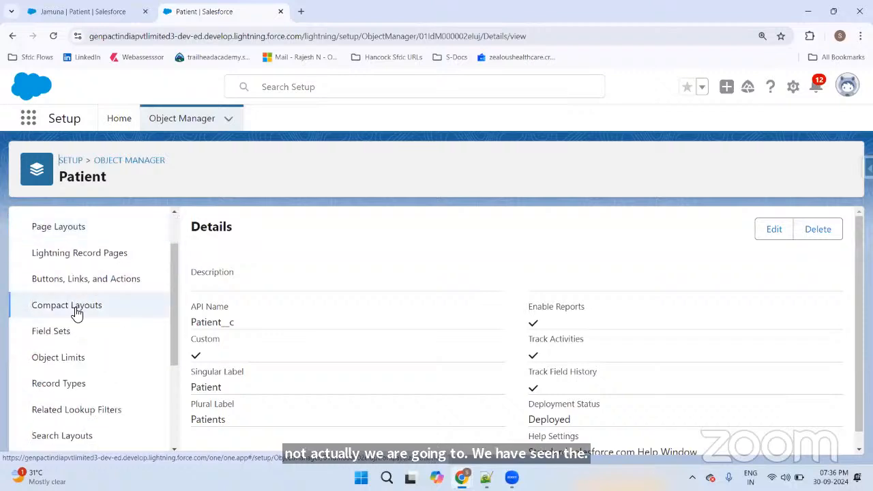
click(67, 388)
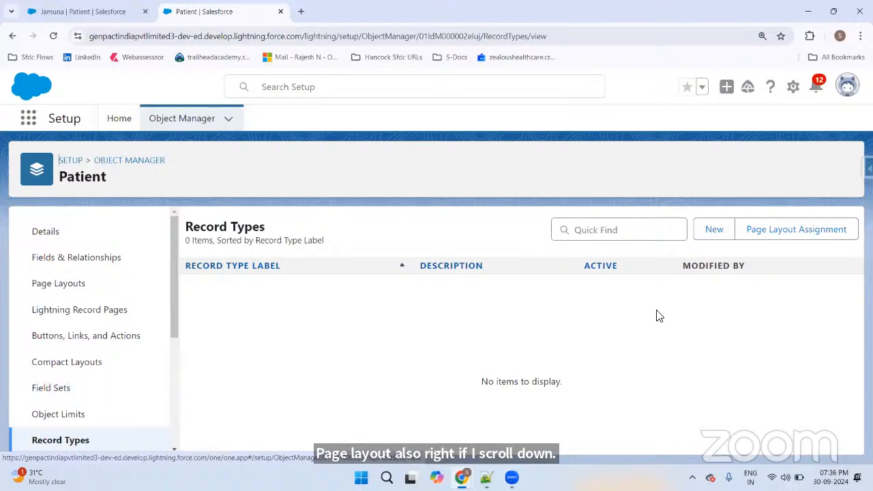
click(713, 232)
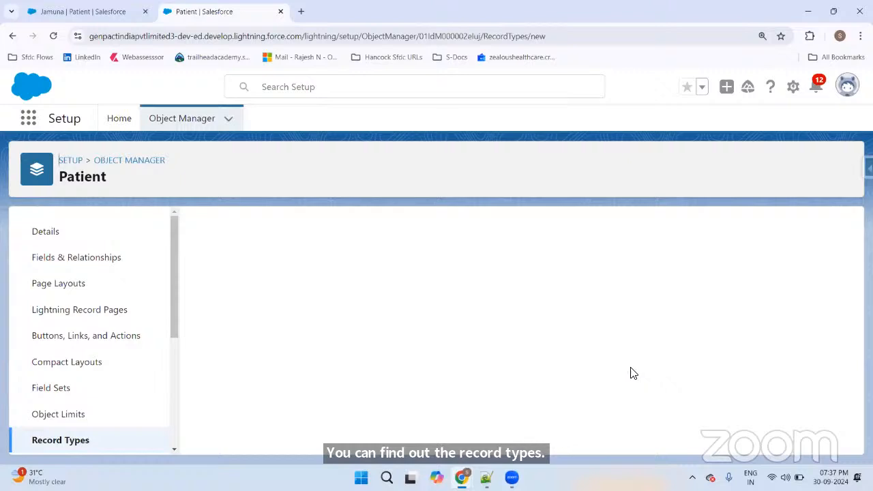
Step: Base the record type on Master and label it 'List A States', name List_A_States
scroll(631, 362, down, 1)
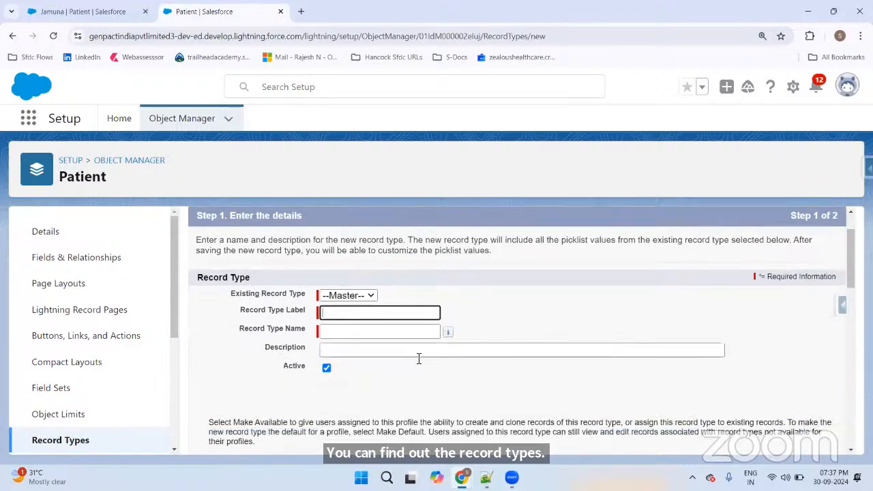
drag(231, 295, 351, 296)
click(349, 296)
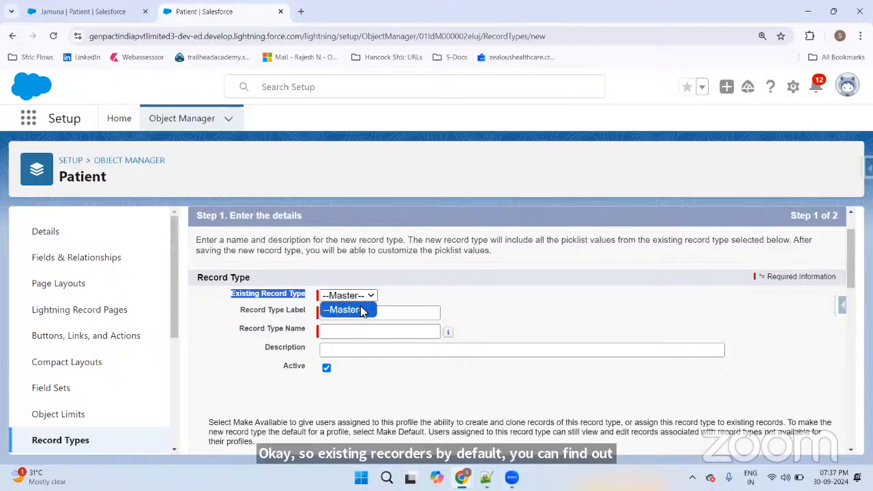
click(497, 313)
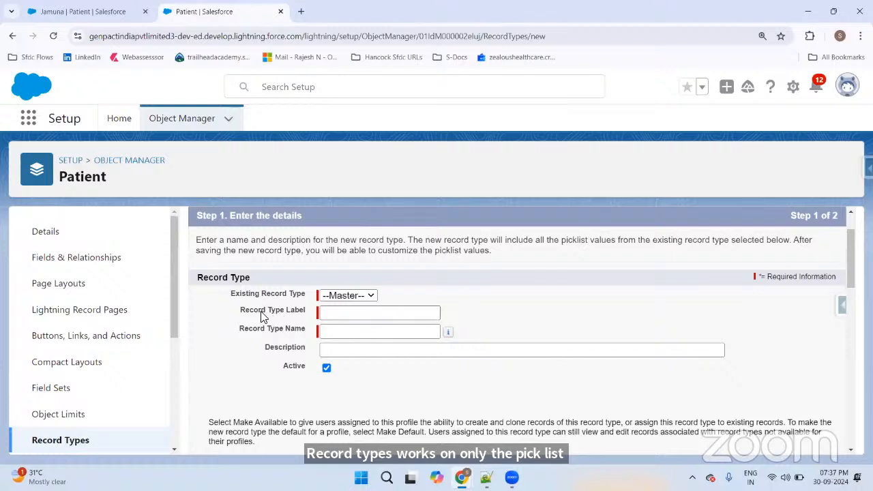
drag(241, 310, 310, 313)
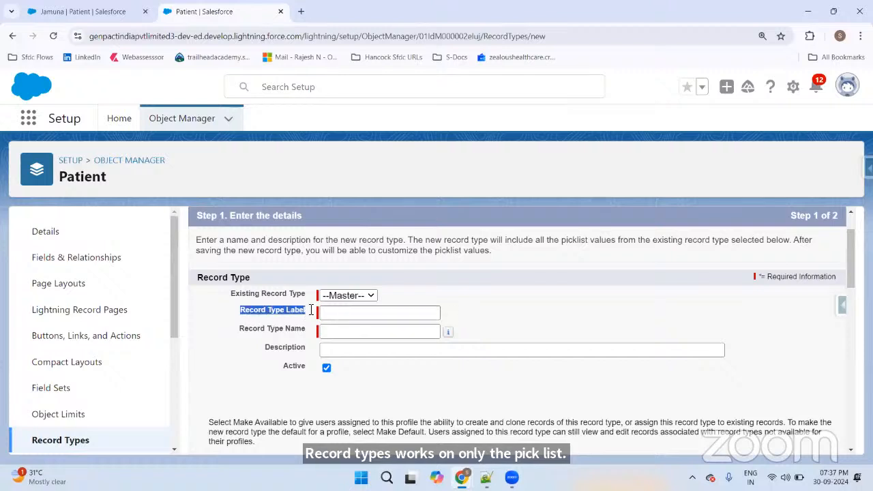
click(347, 313)
text(Lis)
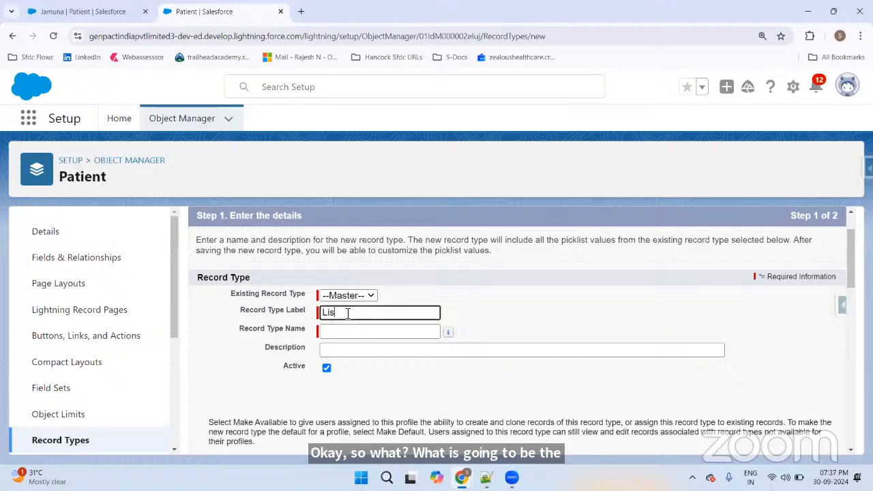
text(t)
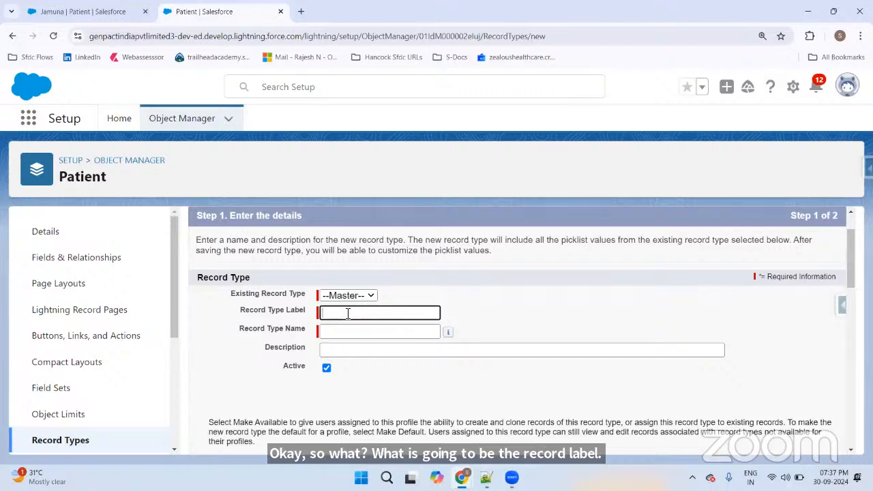
text(List A)
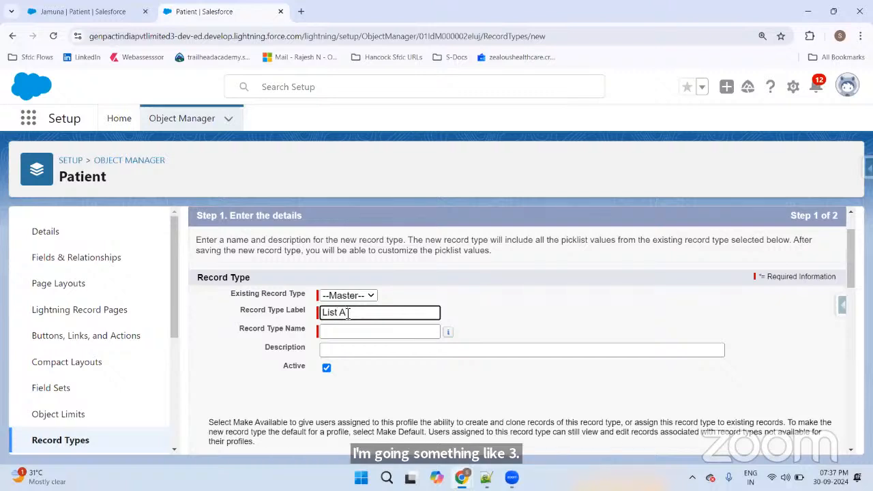
text( States)
click(524, 300)
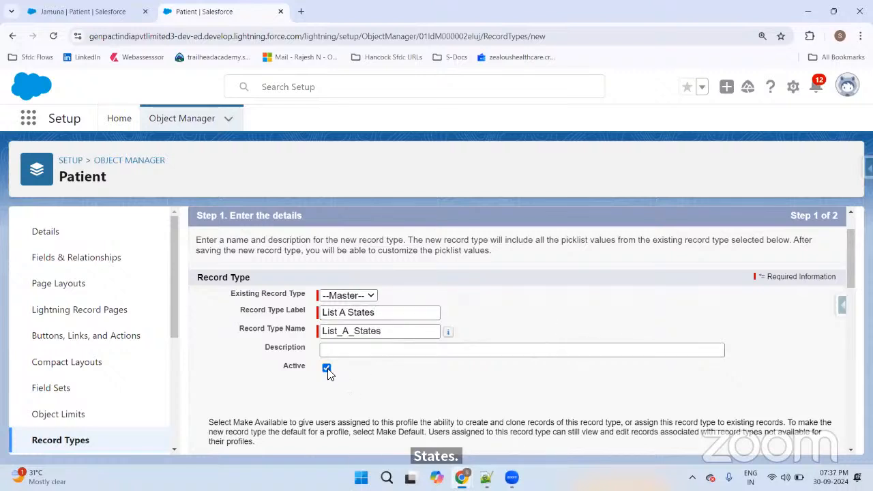
Step: Make List A States available only to the System Administrator profile
scroll(338, 369, down, 3)
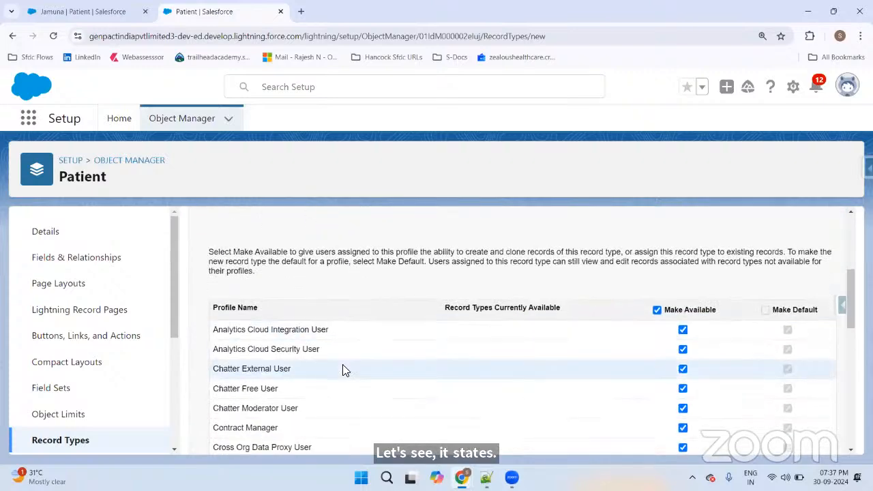
click(657, 309)
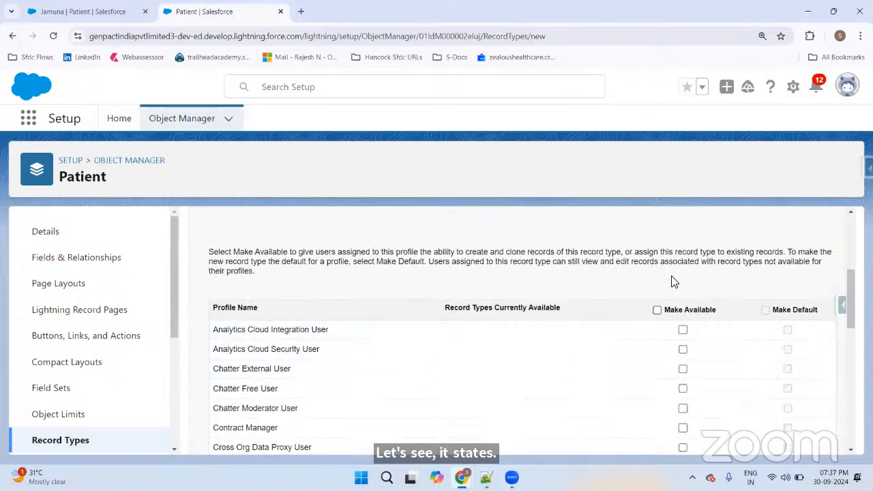
scroll(720, 282, down, 10)
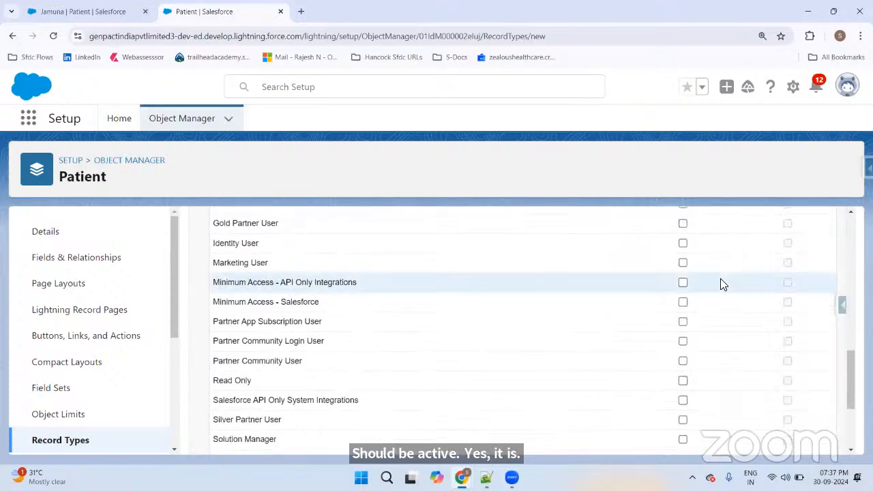
click(684, 346)
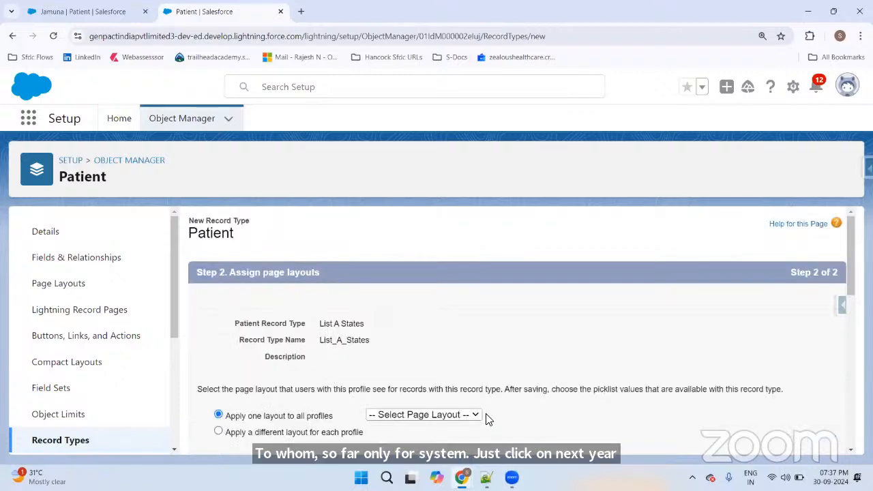
scroll(481, 402, down, 2)
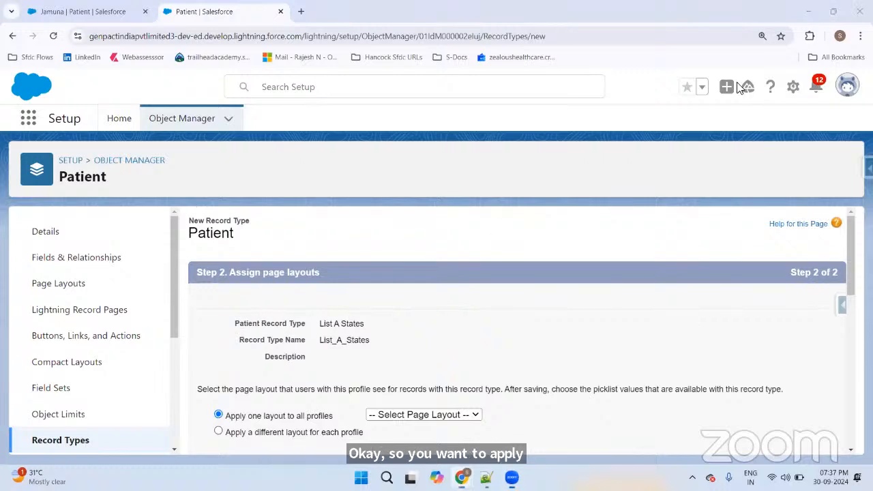
mouse_move(334, 214)
mouse_down()
mouse_move(332, 246)
mouse_move(409, 193)
mouse_move(417, 199)
mouse_move(445, 184)
mouse_move(473, 193)
mouse_move(572, 161)
mouse_move(530, 184)
mouse_up()
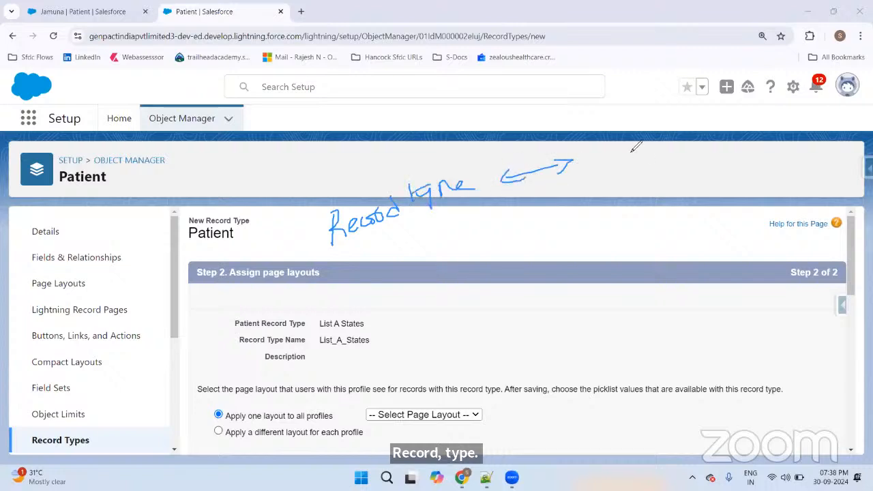
mouse_move(600, 143)
mouse_down()
mouse_move(606, 178)
mouse_move(621, 164)
mouse_move(687, 149)
mouse_move(709, 167)
mouse_move(723, 142)
mouse_move(747, 127)
mouse_up()
drag(728, 168, 740, 160)
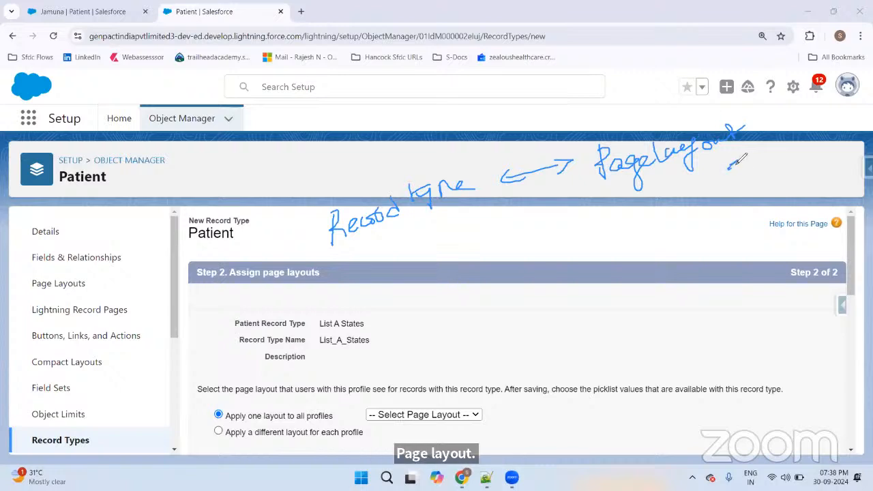
mouse_move(421, 237)
mouse_down()
mouse_move(439, 233)
mouse_move(432, 240)
mouse_up()
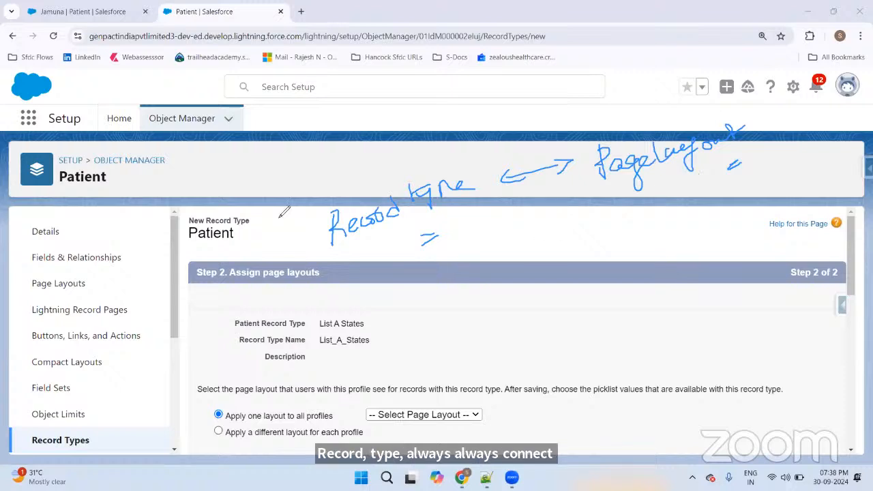
mouse_move(361, 147)
mouse_down()
mouse_move(363, 167)
mouse_move(360, 146)
mouse_up()
drag(364, 153, 369, 166)
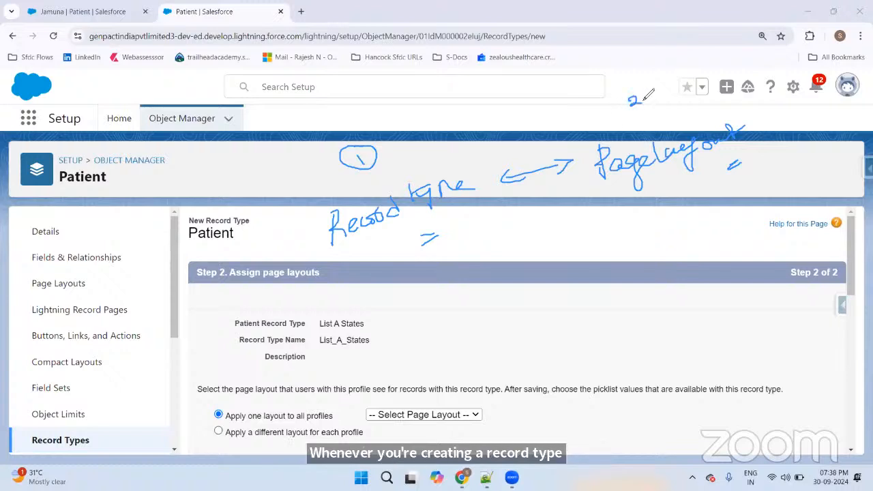
mouse_move(629, 96)
mouse_down()
mouse_move(648, 110)
mouse_move(653, 96)
mouse_up()
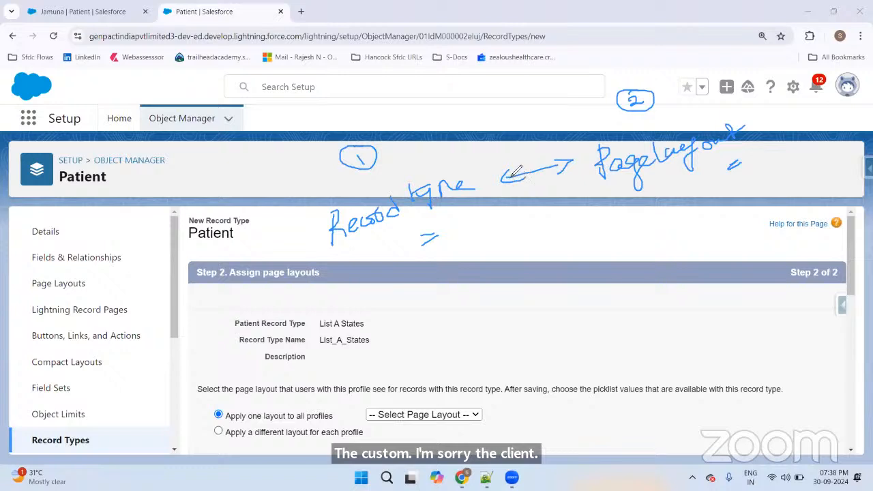
drag(510, 179, 522, 185)
drag(581, 164, 540, 175)
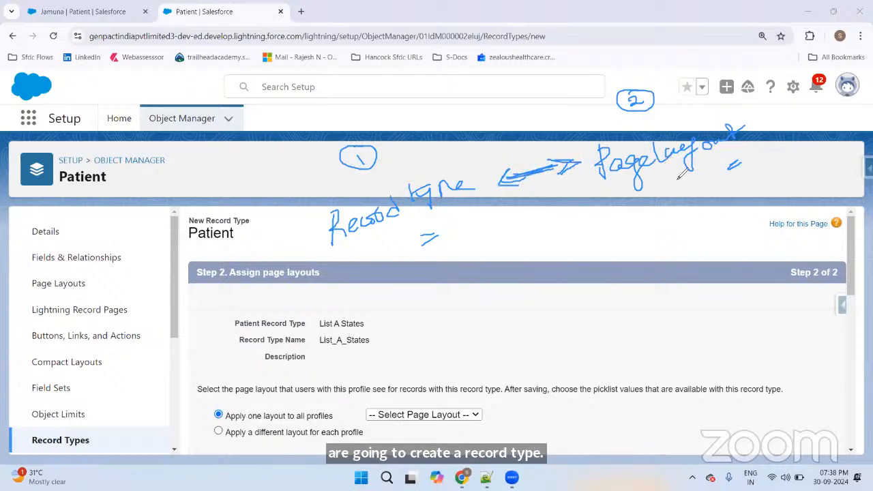
drag(665, 179, 713, 178)
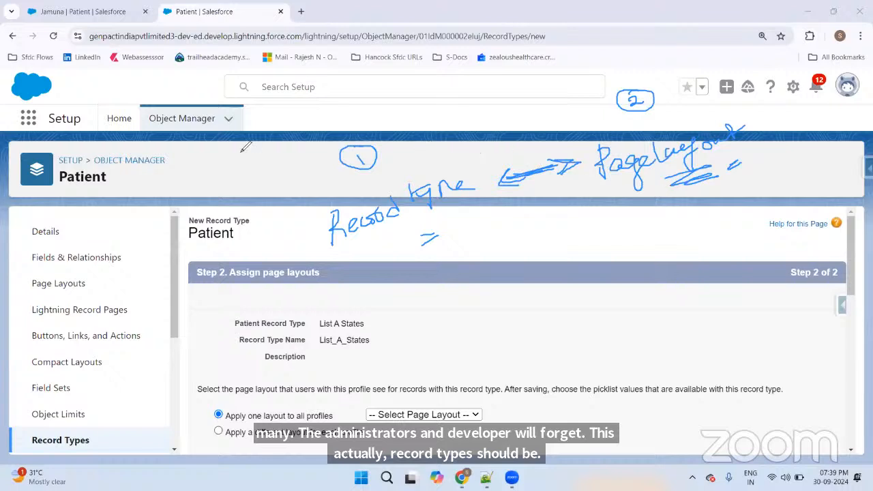
Step: Assign Patient Layout to all profiles for the List A States record type
click(82, 181)
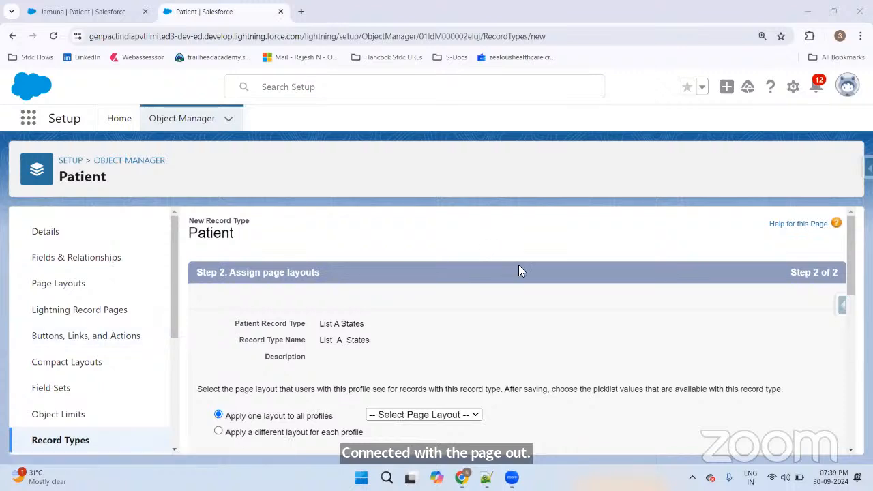
scroll(597, 244, down, 3)
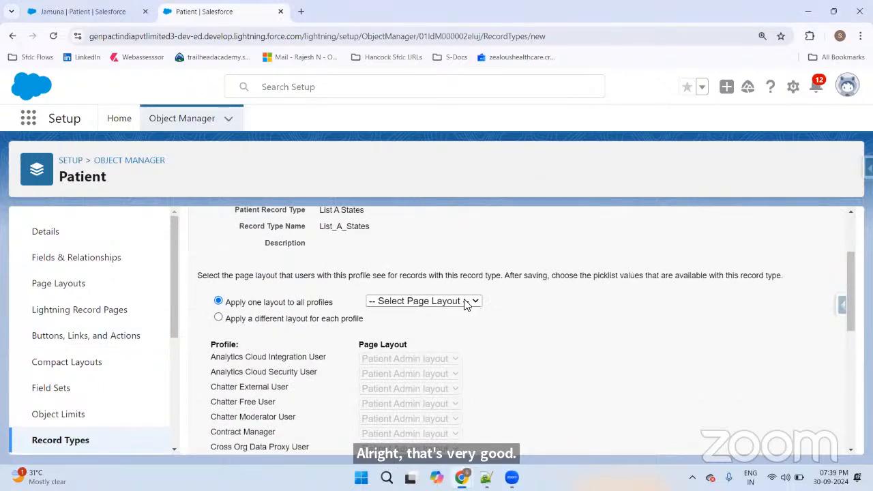
click(436, 303)
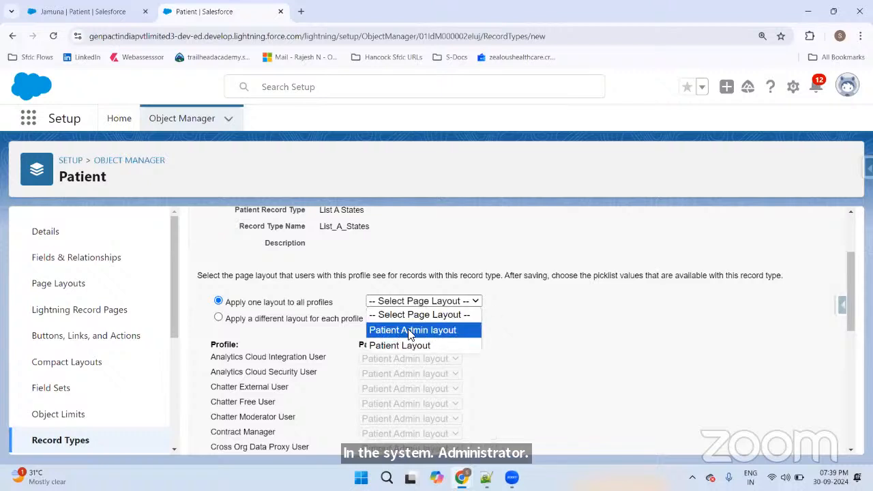
click(415, 331)
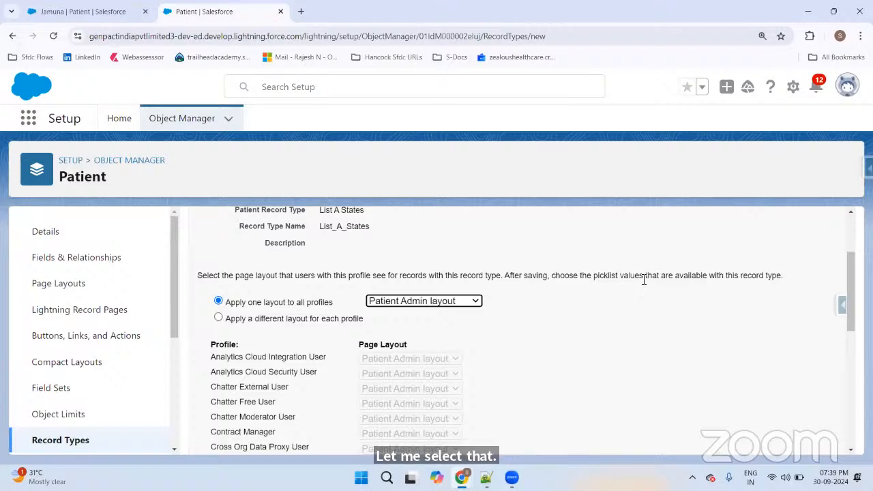
scroll(477, 305, down, 2)
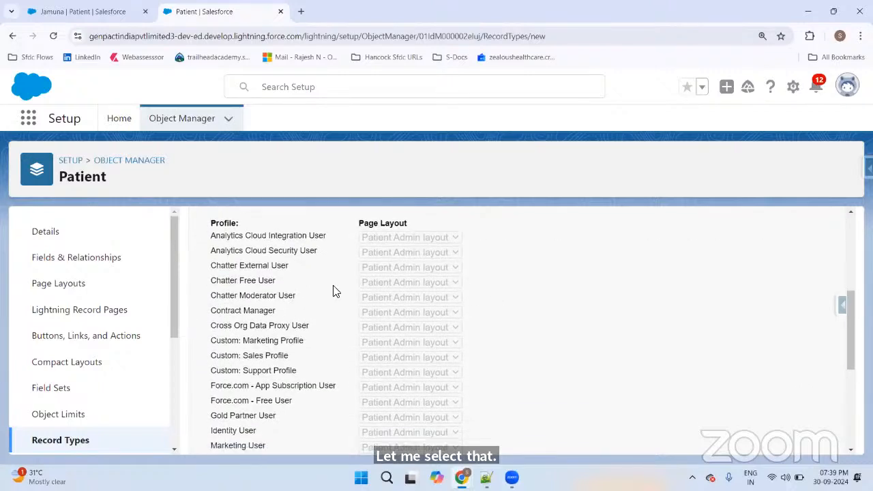
scroll(328, 300, down, 4)
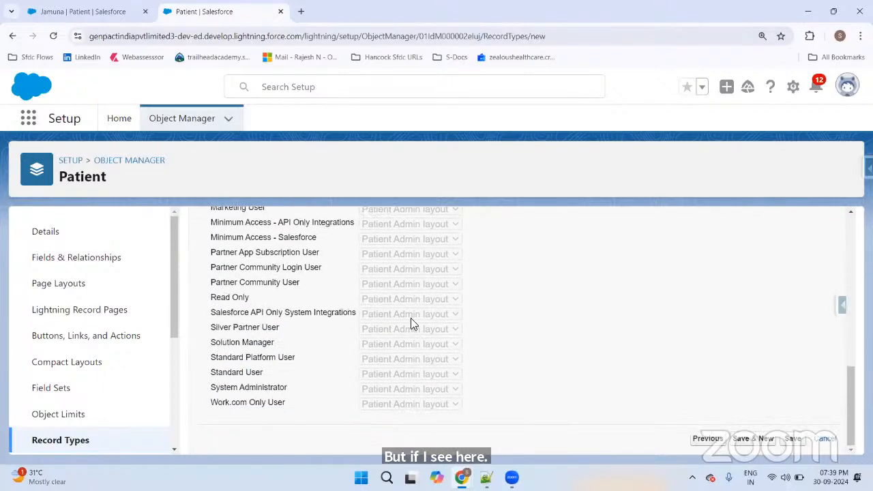
scroll(414, 316, up, 6)
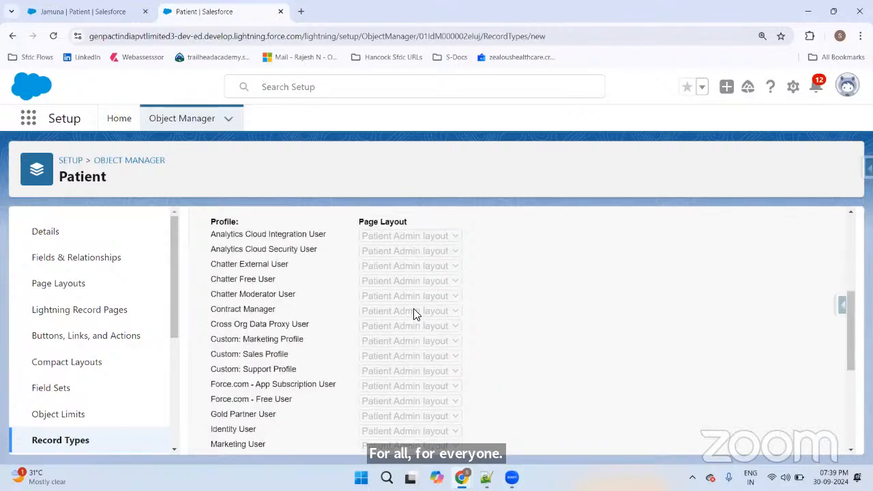
click(399, 339)
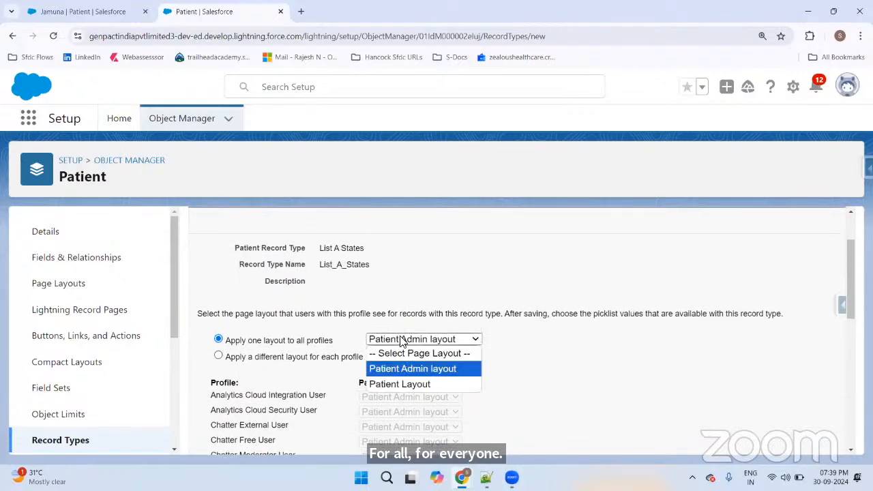
click(399, 383)
scroll(429, 331, down, 2)
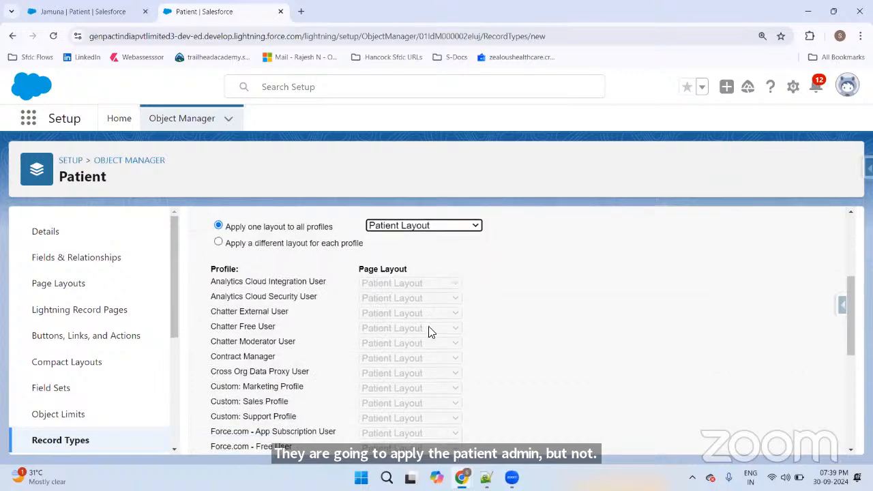
Step: Give System Administrator the Patient Admin layout instead, then Save & New
click(219, 242)
scroll(600, 272, down, 5)
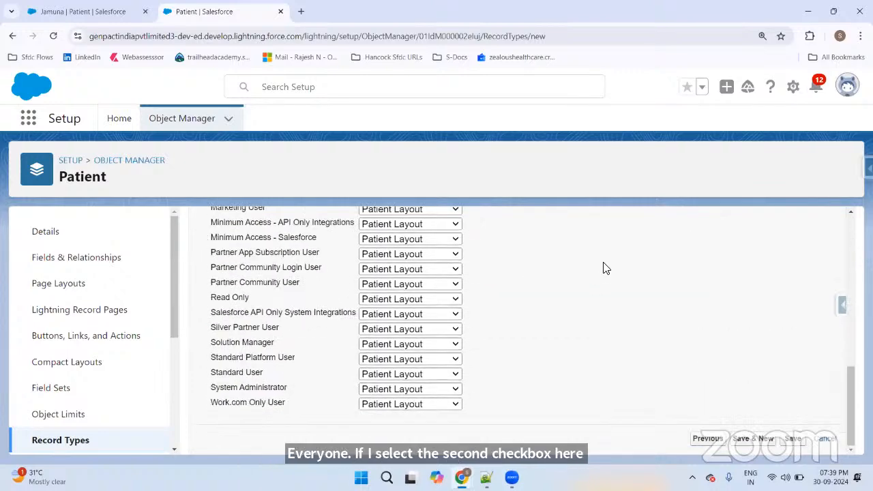
click(393, 387)
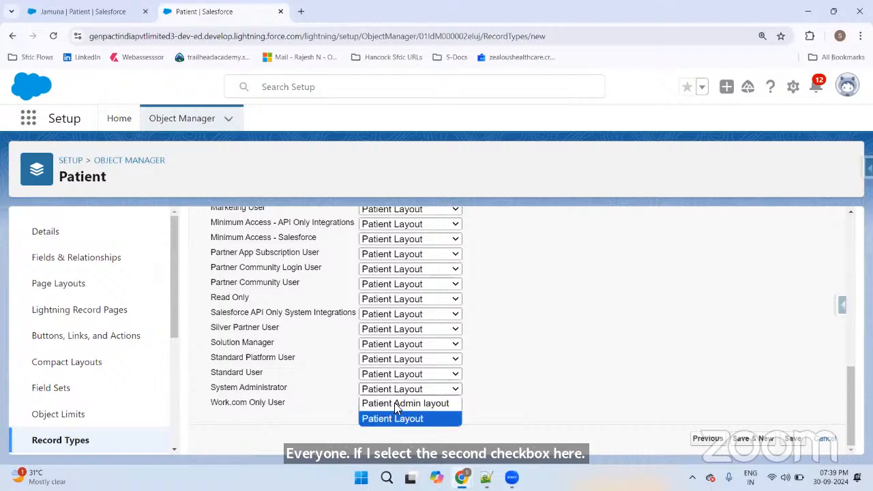
click(394, 403)
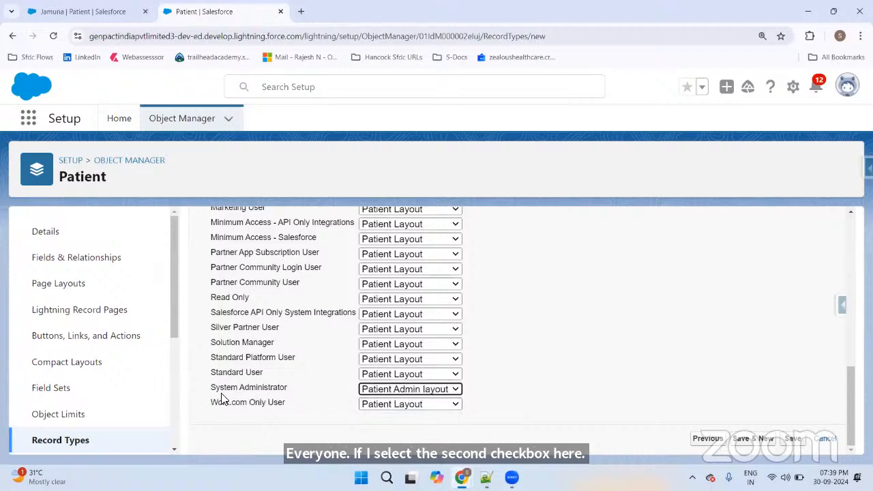
scroll(221, 346, up, 10)
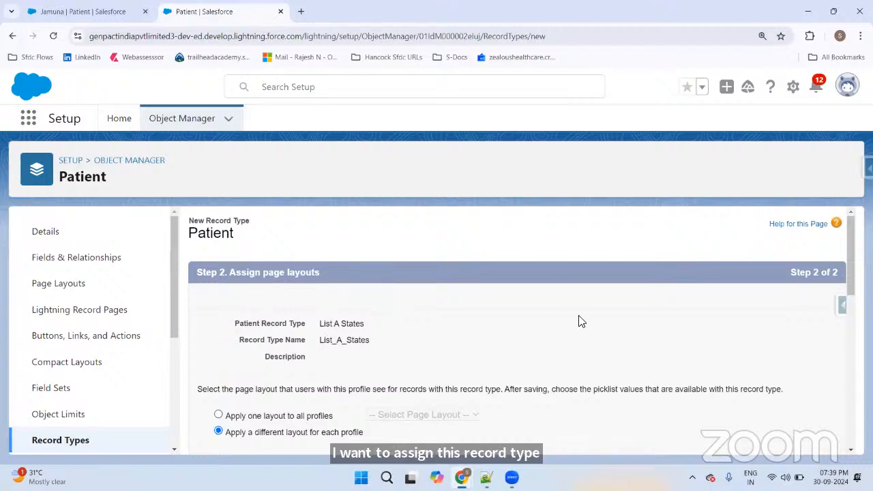
scroll(570, 313, down, 10)
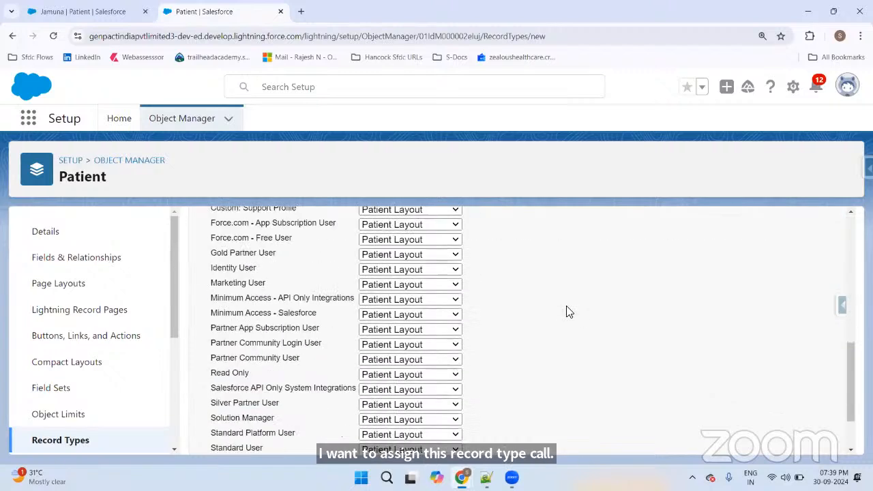
scroll(564, 310, down, 1)
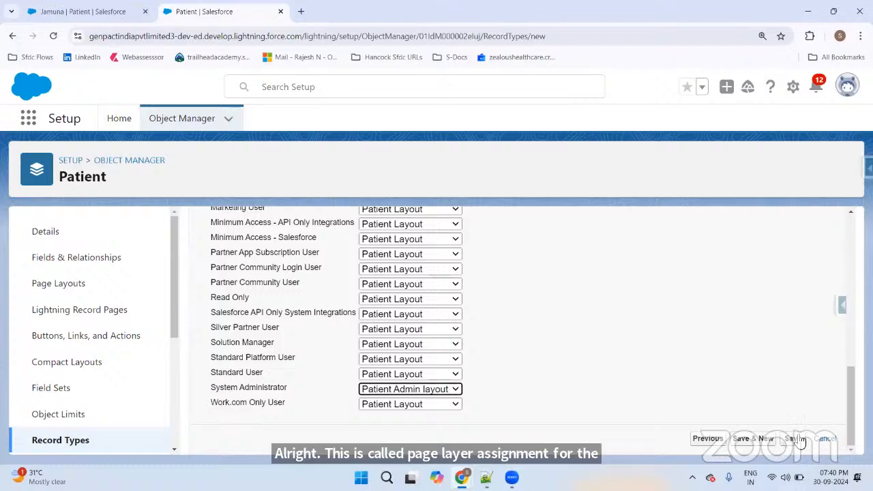
click(755, 440)
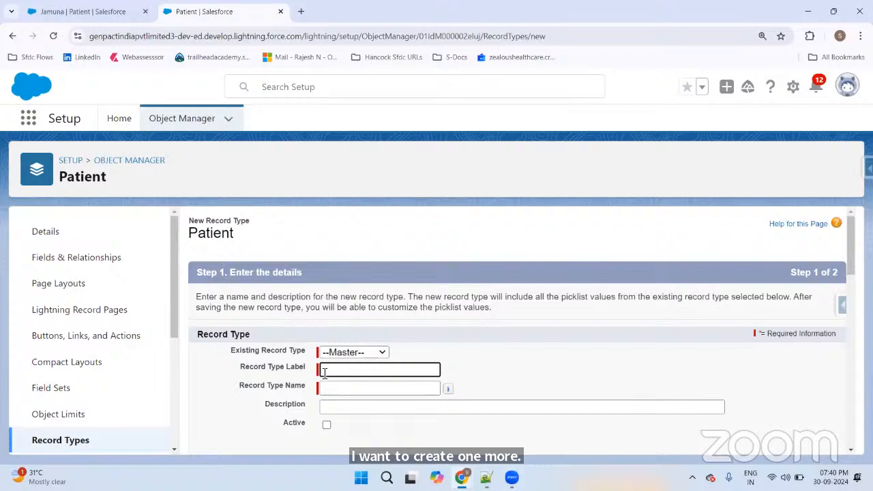
Step: Create active record type 'List B States' (List_B_States) for System Administrator and continue
scroll(389, 354, down, 1)
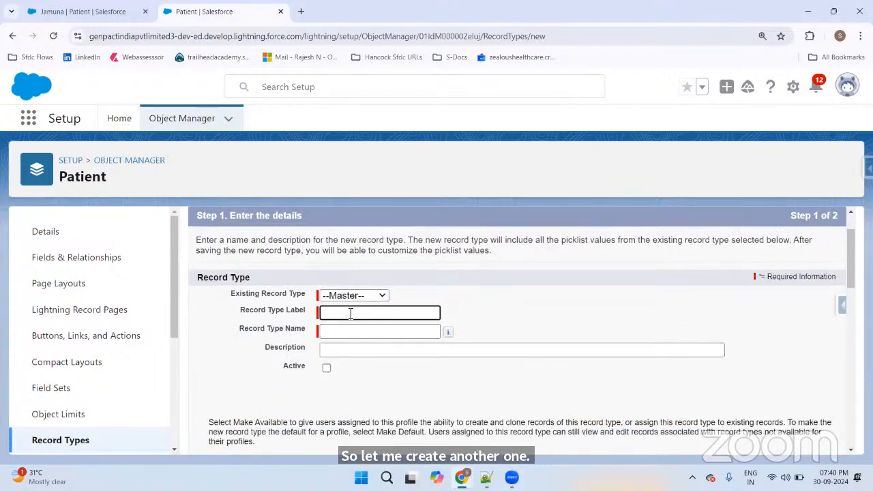
text(List )
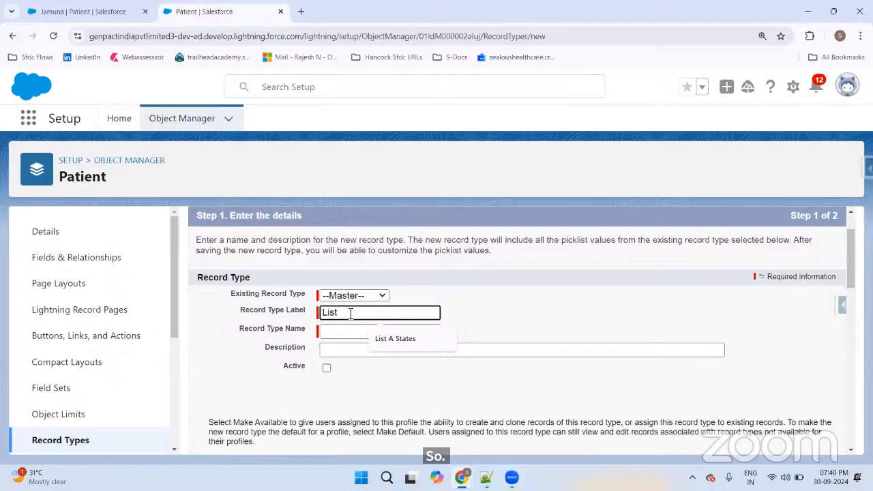
text(B States)
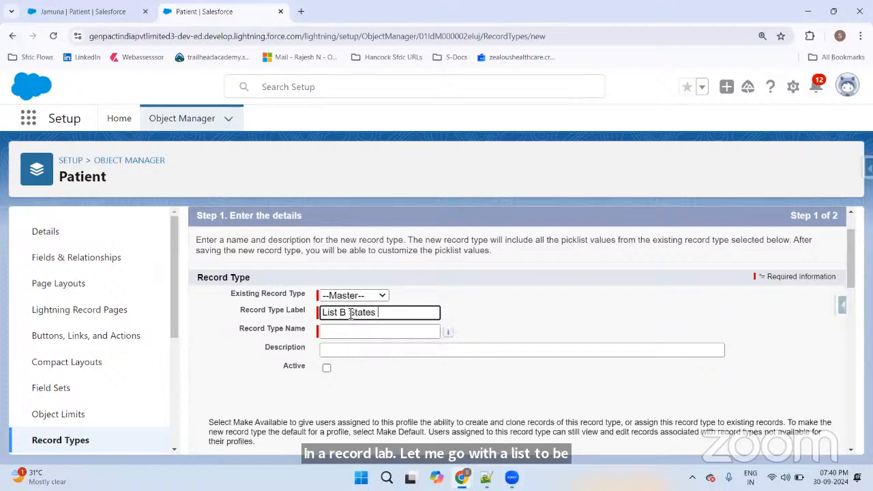
click(543, 299)
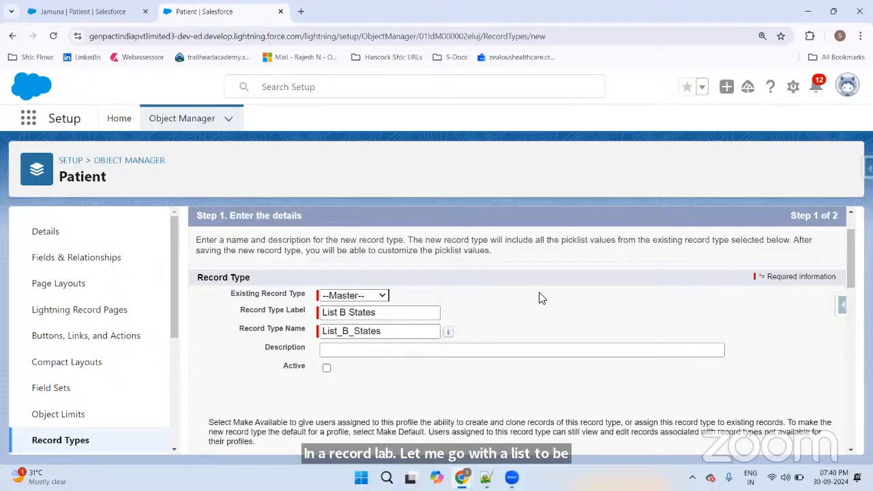
click(326, 370)
scroll(691, 325, down, 5)
scroll(680, 310, up, 1)
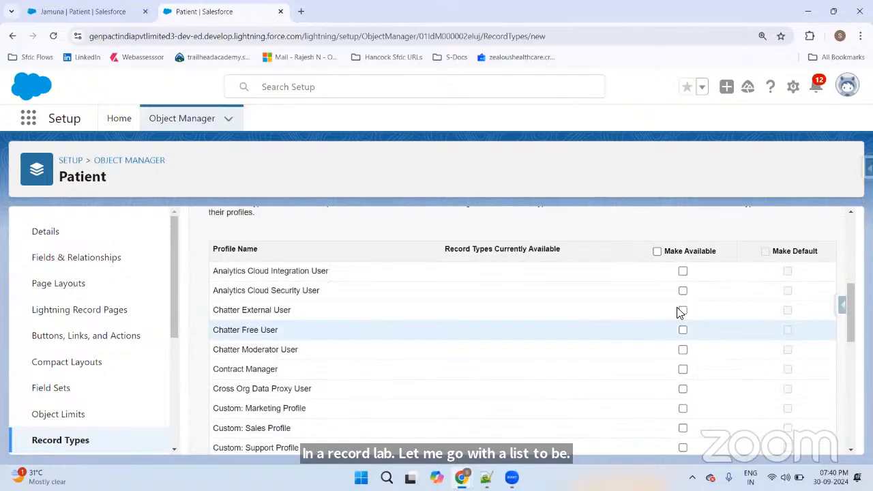
scroll(697, 310, down, 3)
scroll(697, 311, down, 3)
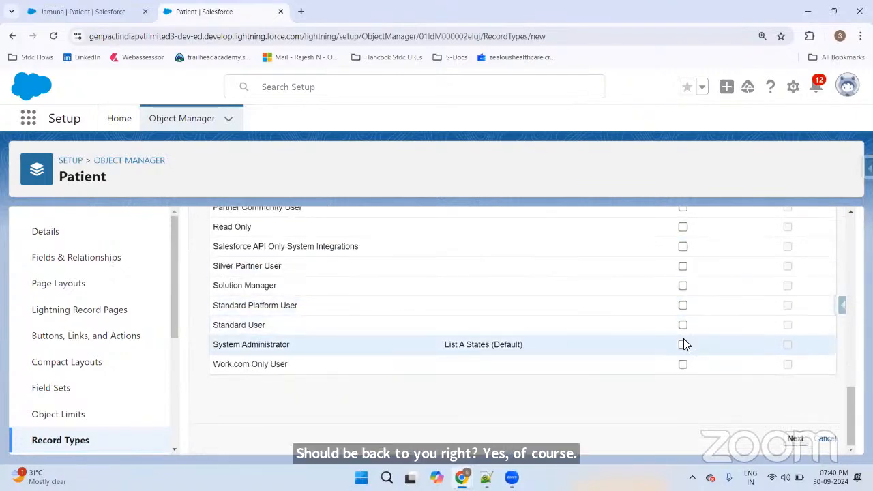
click(683, 345)
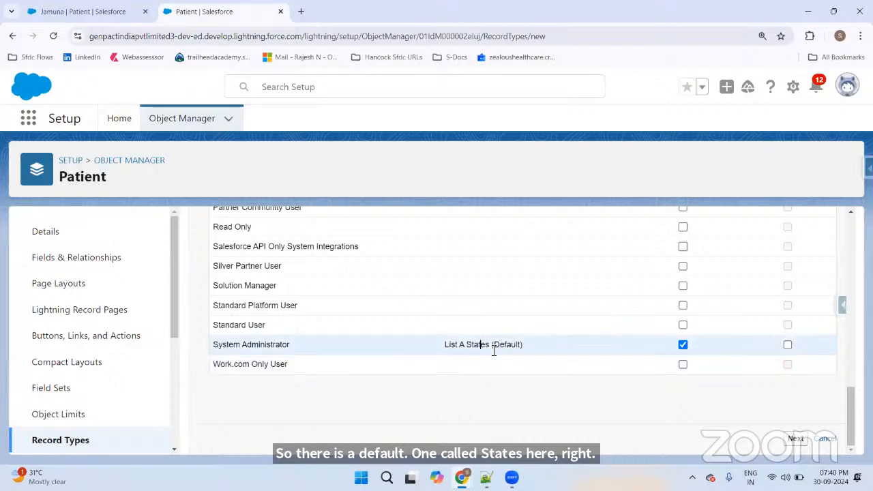
click(777, 439)
Step: Assign Patient Layout to all profiles, with Patient Admin layout for System Administrator
scroll(376, 343, down, 2)
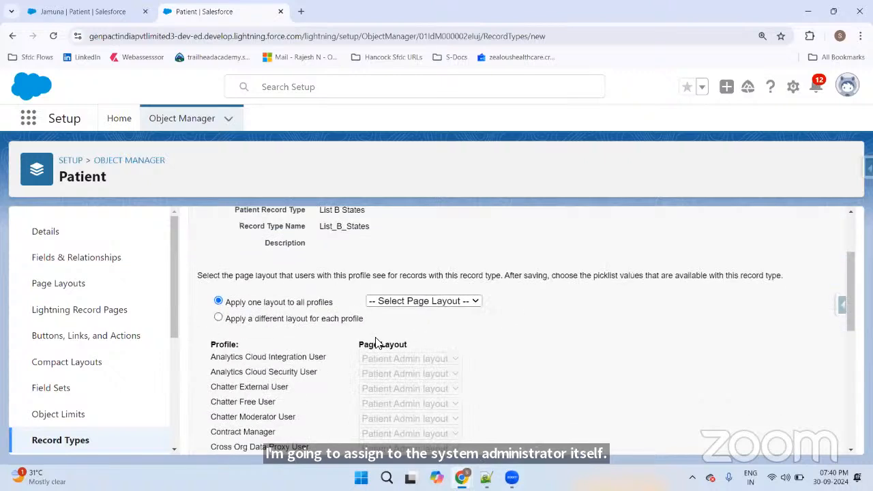
click(409, 304)
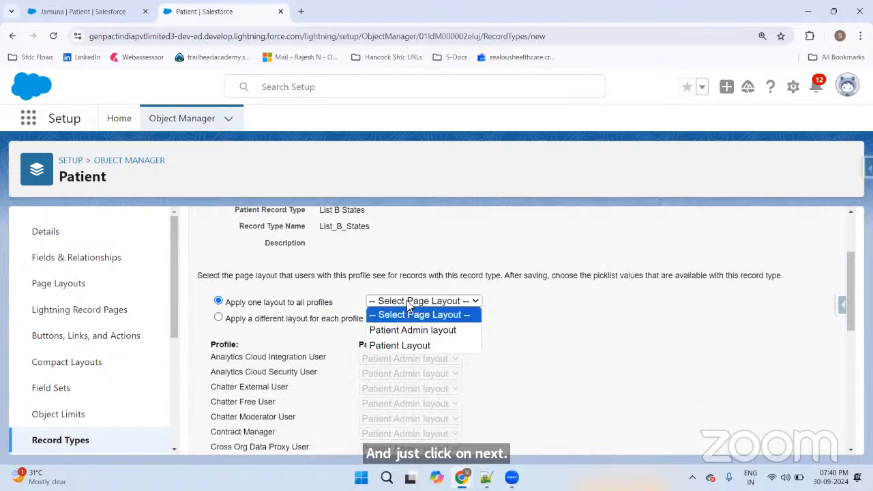
click(390, 345)
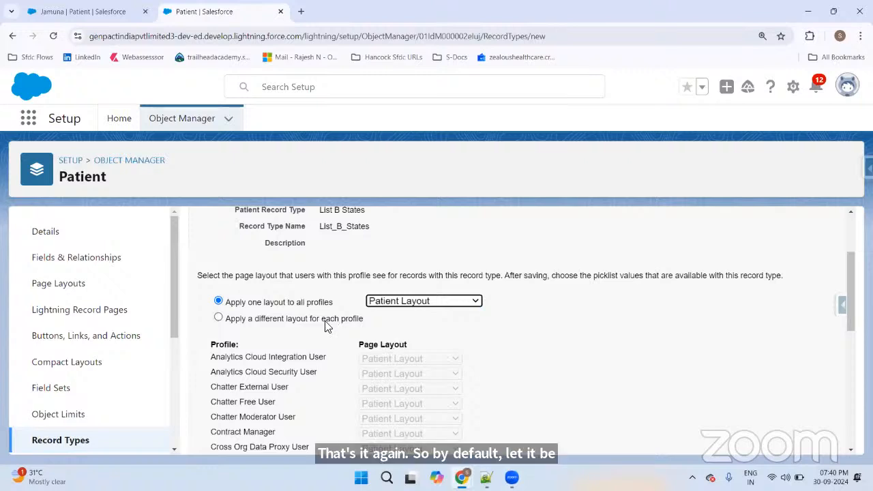
click(218, 319)
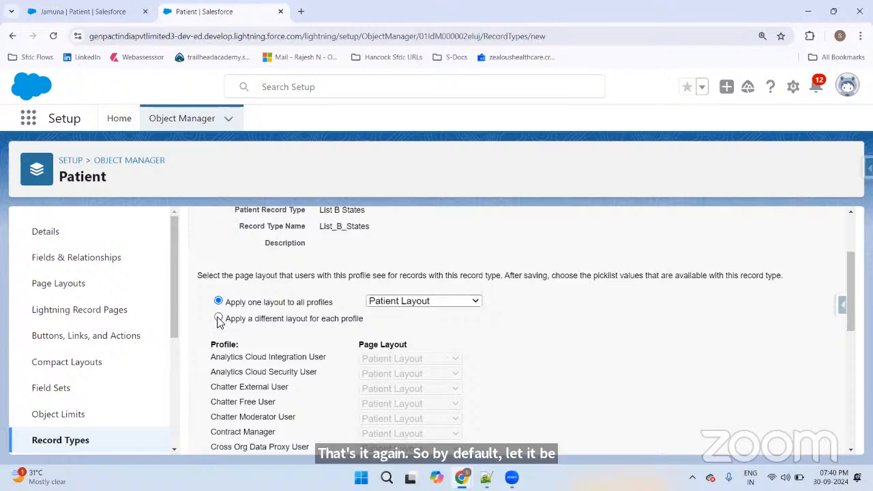
scroll(554, 303, down, 5)
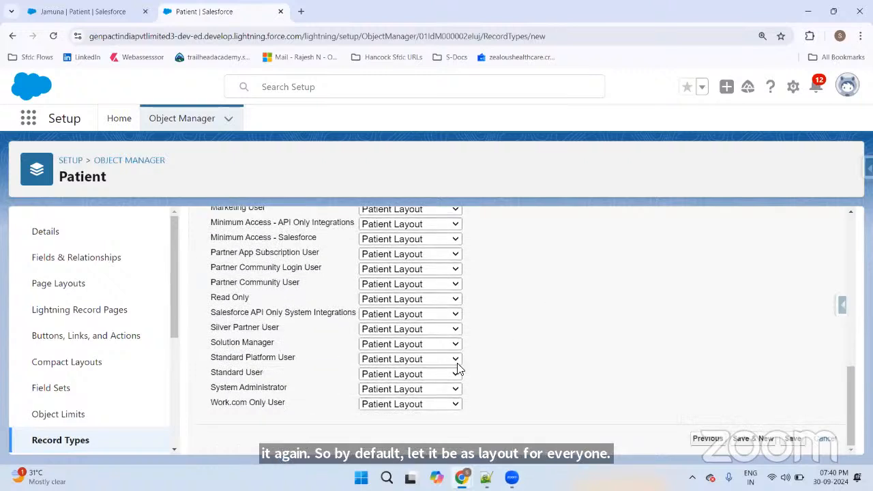
click(386, 390)
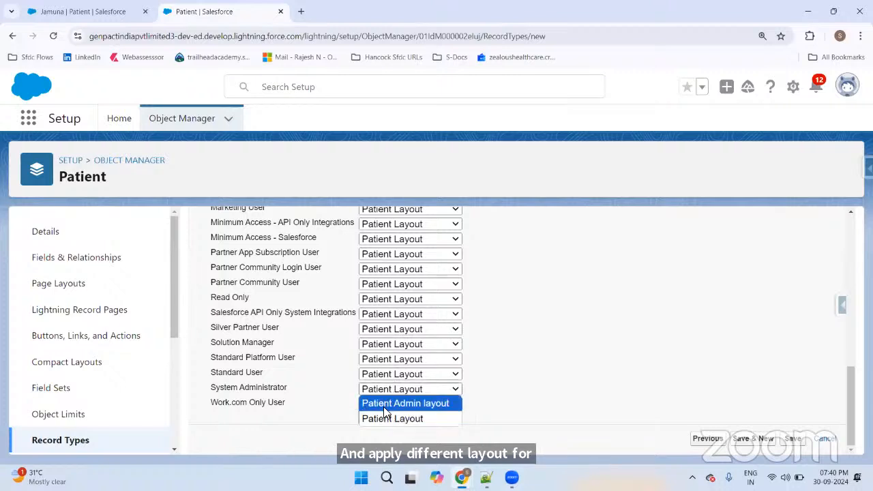
click(389, 403)
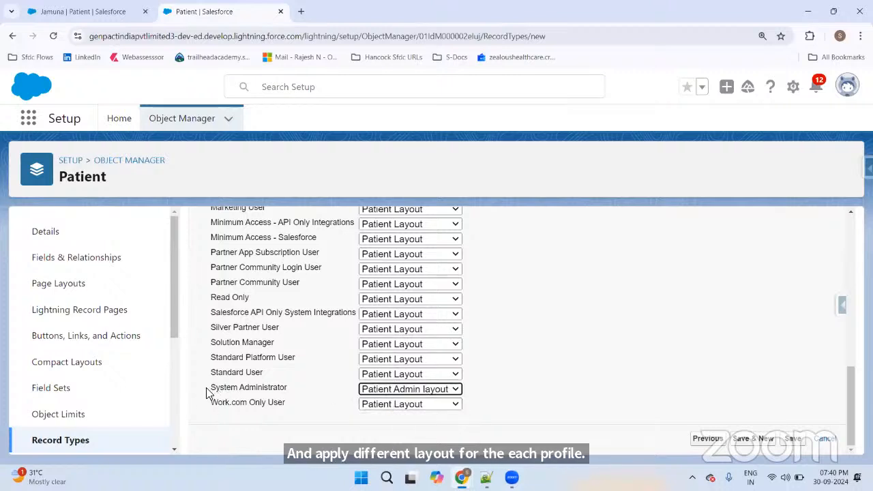
Step: Save the List B States record type and go back to the Record Types list
drag(209, 396, 276, 392)
click(283, 390)
drag(215, 389, 292, 394)
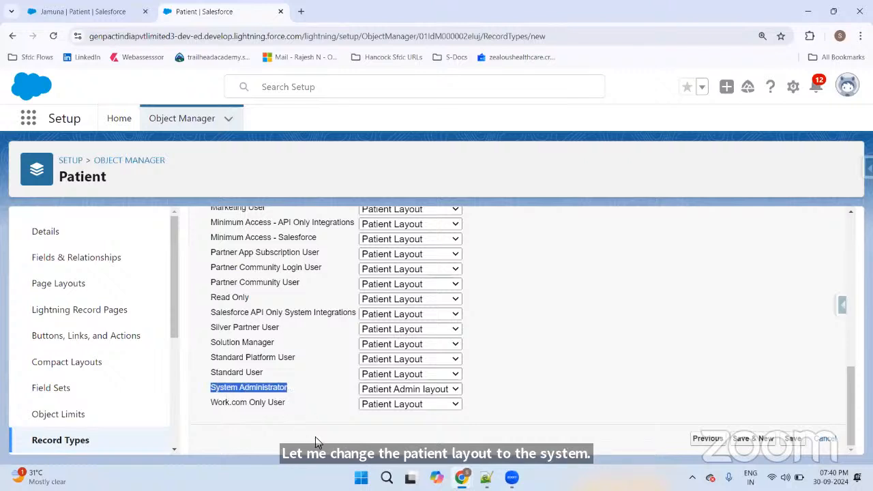
click(792, 439)
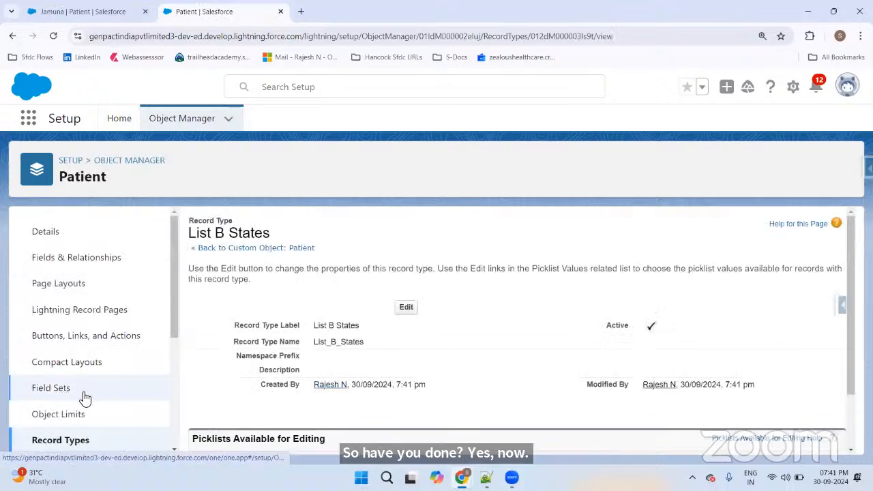
click(68, 441)
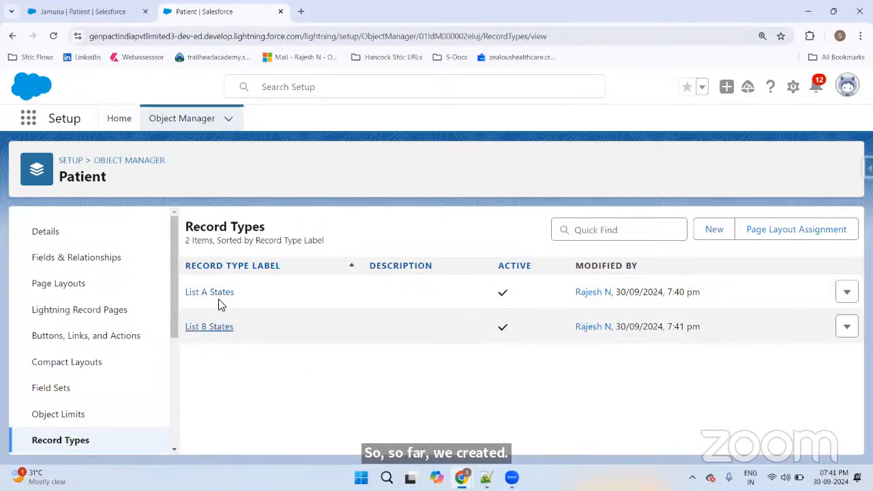
Step: Open List A States and review its editable picklists: Gender, Select City and State
click(220, 293)
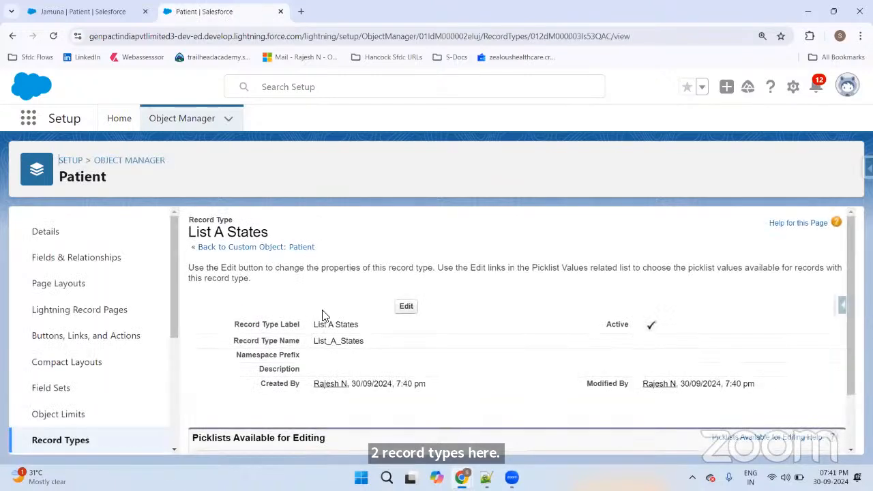
scroll(320, 321, down, 2)
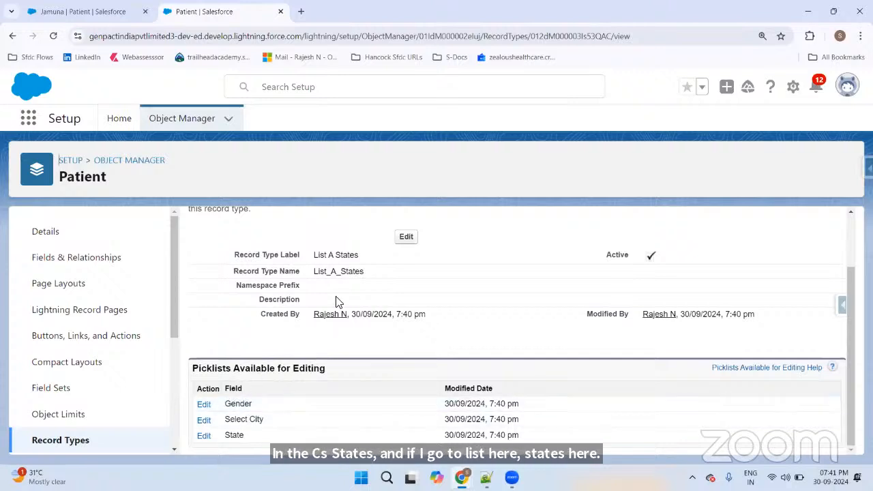
scroll(336, 301, up, 1)
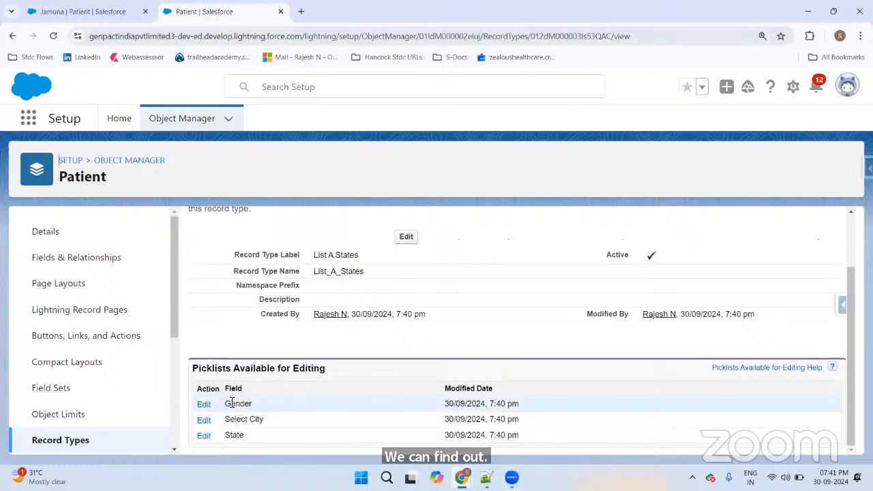
double_click(237, 403)
drag(227, 419, 267, 419)
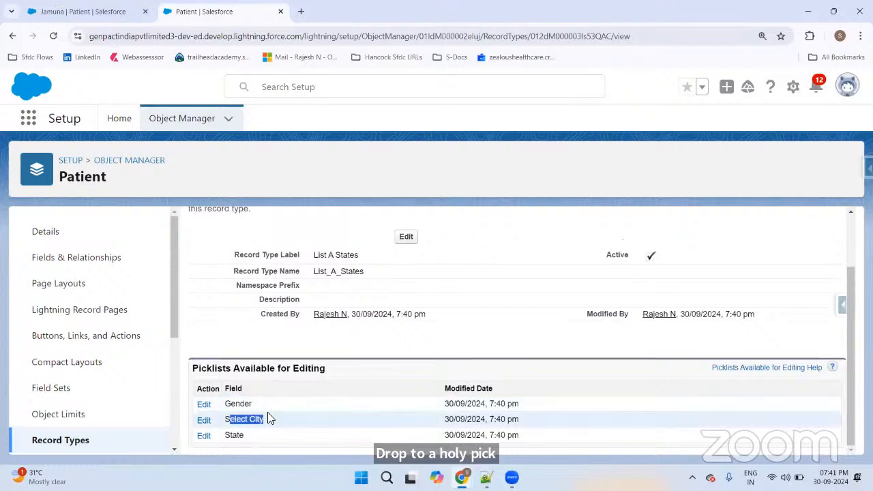
click(228, 433)
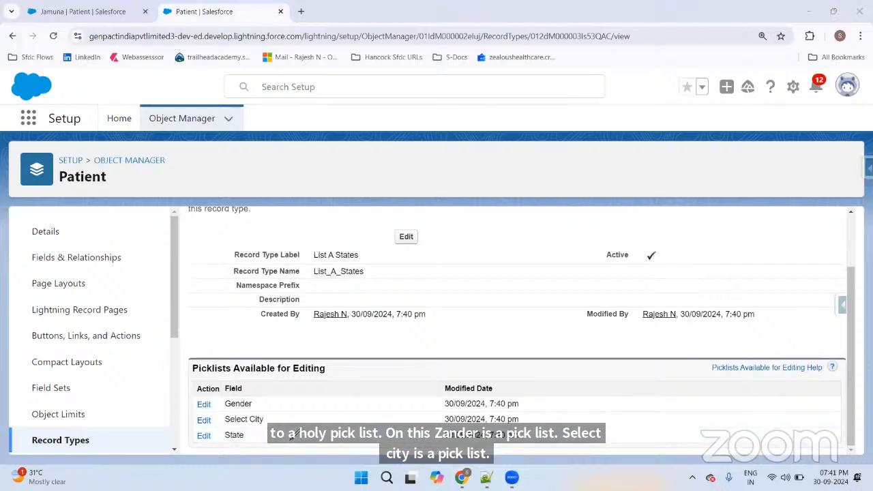
mouse_move(291, 434)
mouse_down()
mouse_move(327, 433)
mouse_move(289, 422)
mouse_up()
mouse_move(289, 422)
mouse_down()
mouse_move(301, 416)
mouse_move(296, 437)
mouse_up()
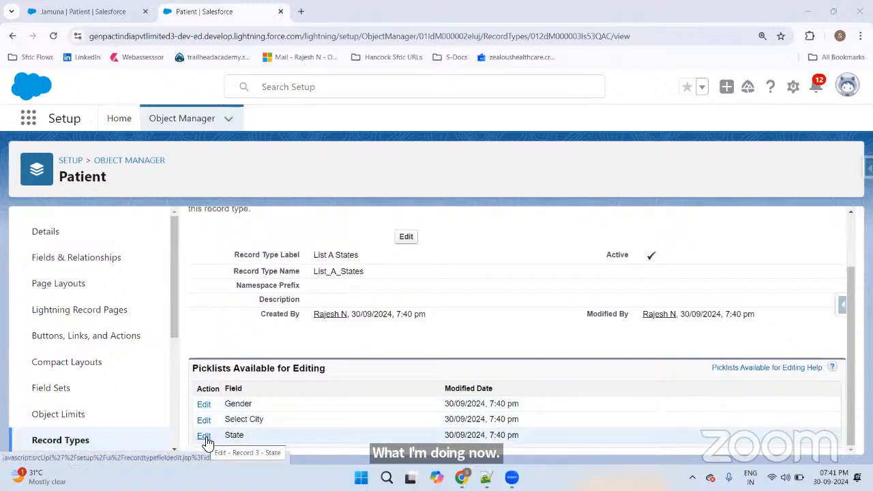
drag(224, 436, 242, 439)
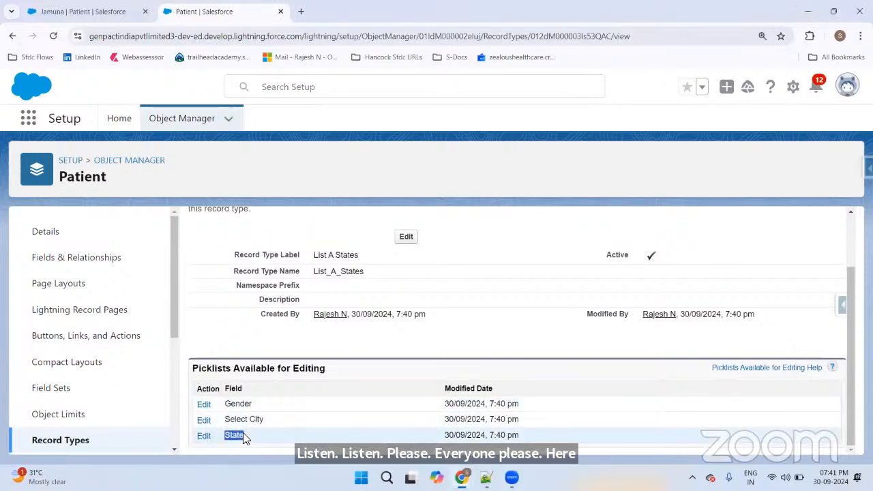
Step: Remove Telangana, Maharashtra and Odisha from List A States' State picklist values
click(207, 437)
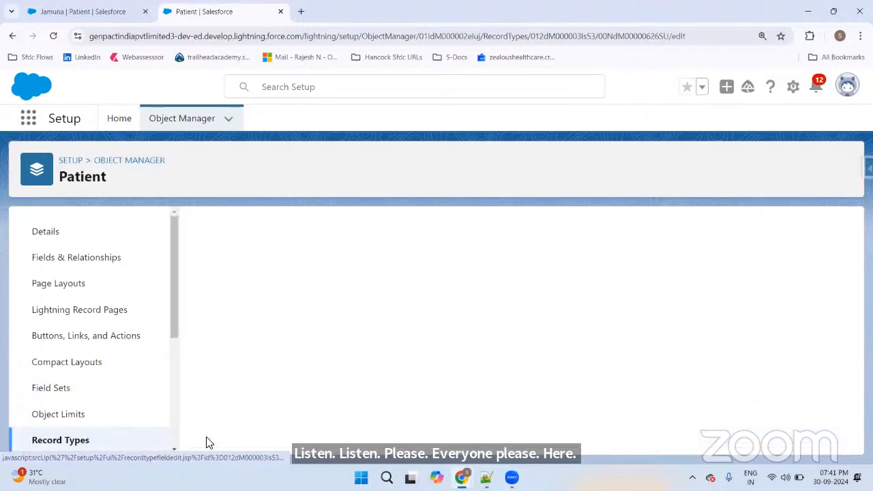
scroll(433, 337, down, 2)
scroll(402, 300, up, 1)
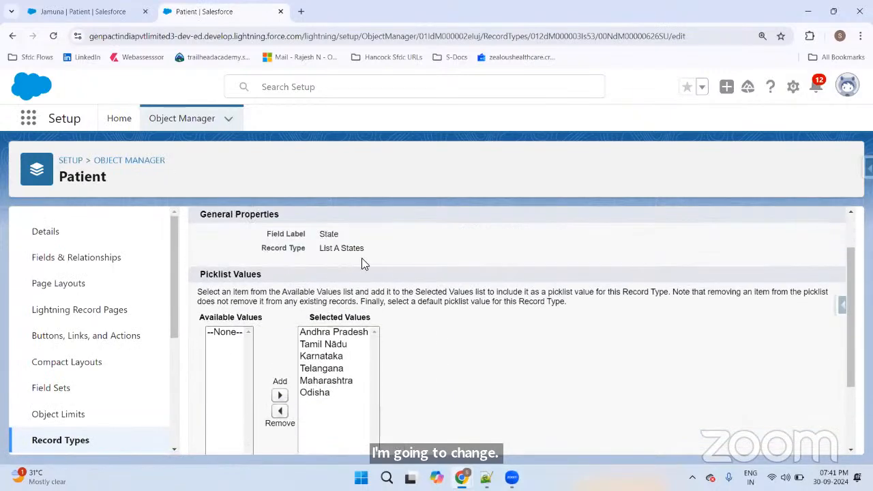
click(336, 333)
scroll(337, 334, down, 1)
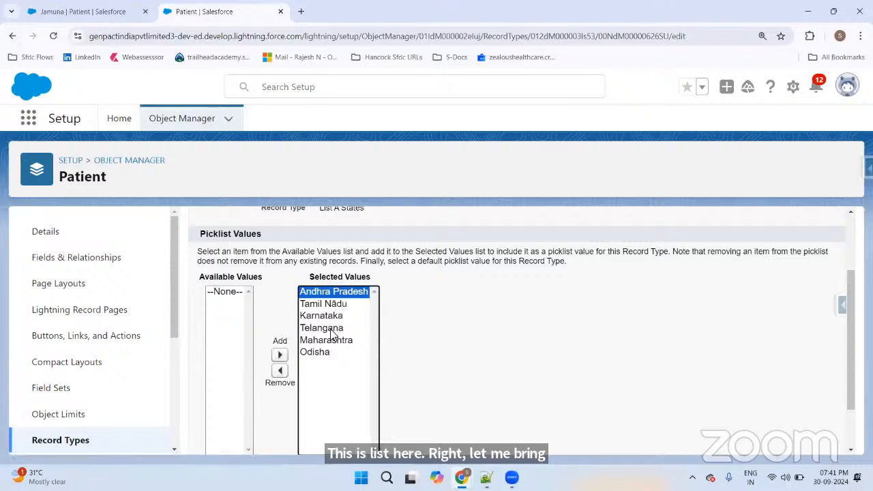
click(280, 355)
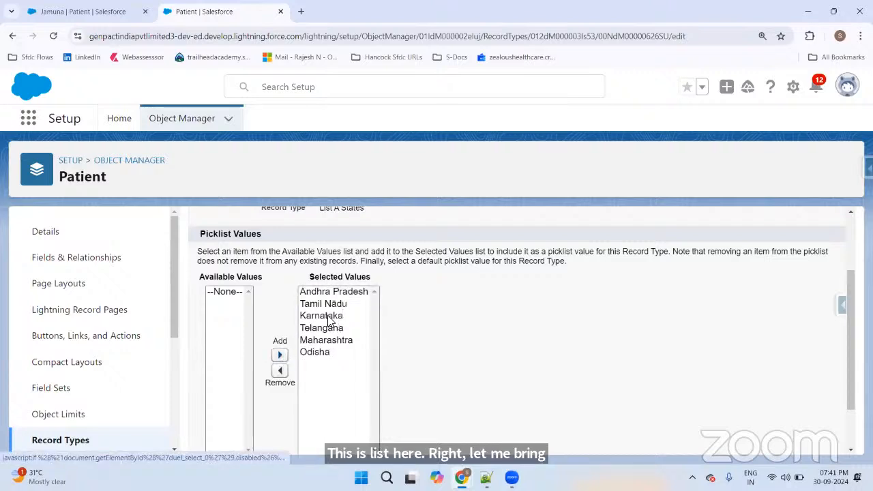
click(342, 293)
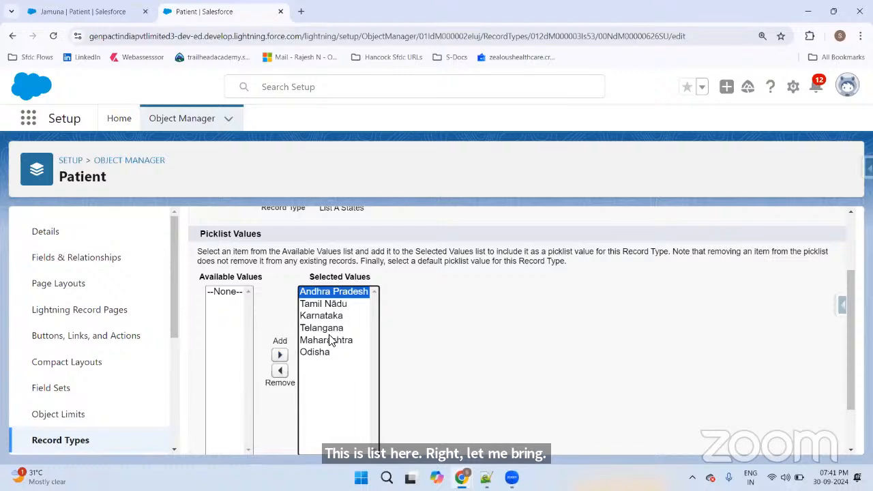
drag(334, 331, 313, 354)
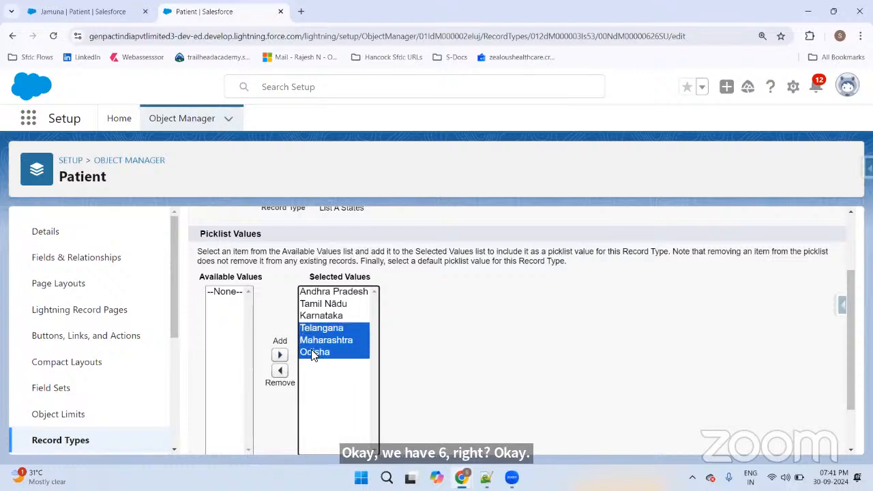
click(280, 371)
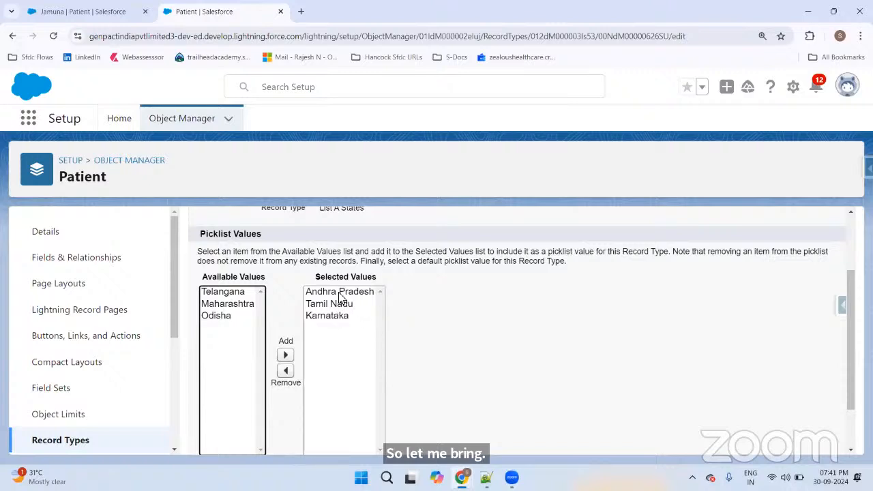
Step: Review the remaining selected states: Andhra Pradesh, Tamil Nadu and Karnataka
scroll(354, 298, up, 2)
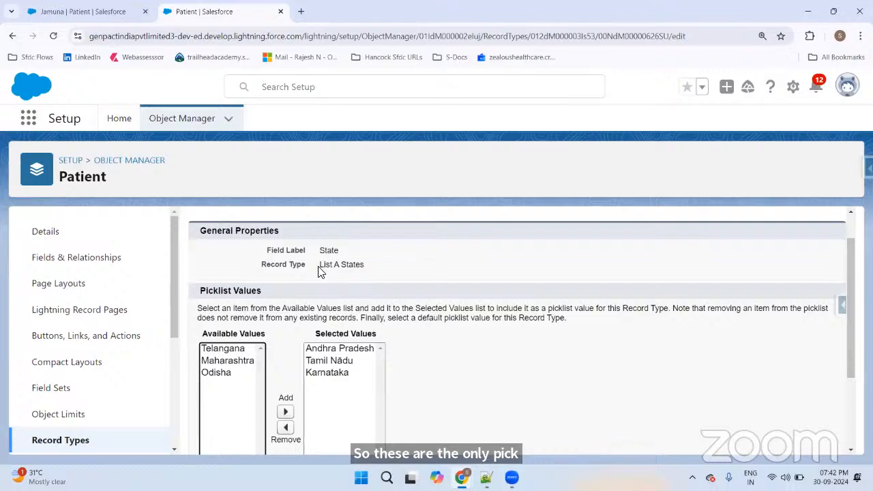
drag(320, 271, 367, 272)
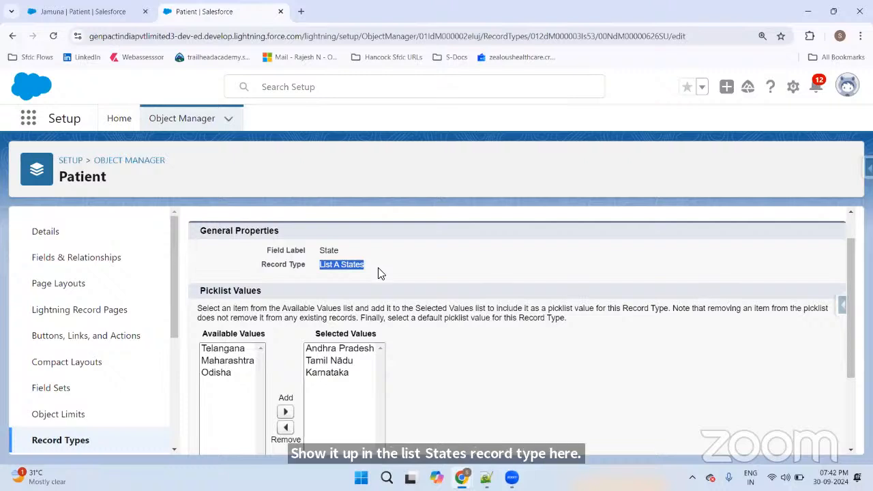
scroll(379, 275, down, 1)
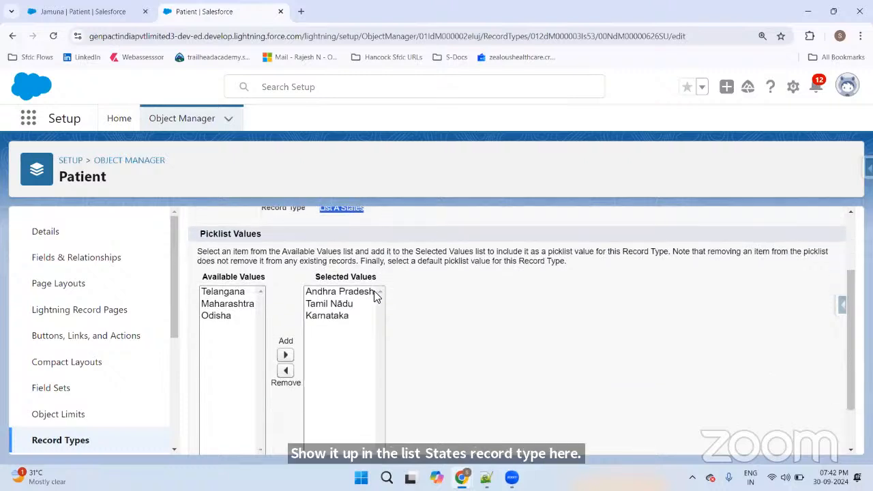
click(339, 303)
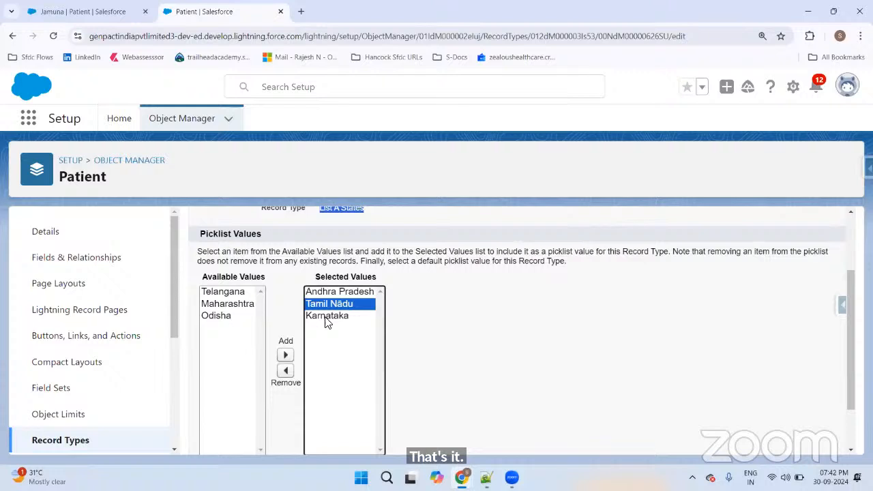
click(326, 317)
scroll(361, 298, up, 1)
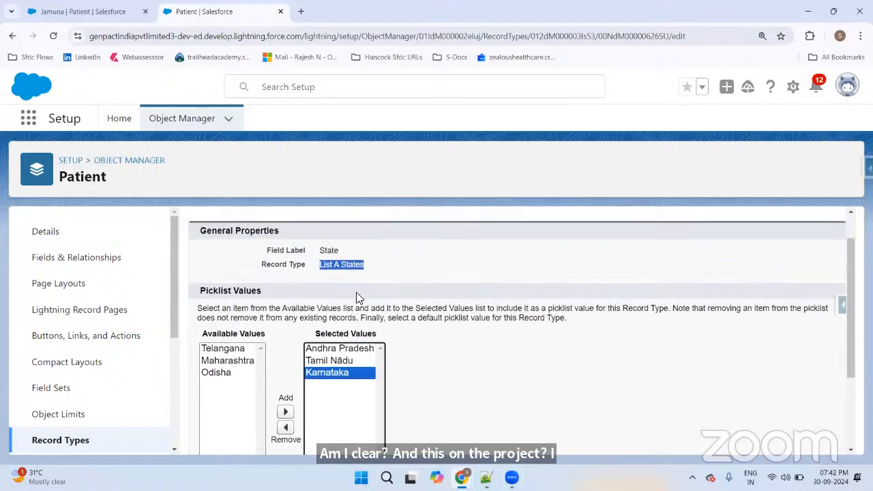
click(372, 274)
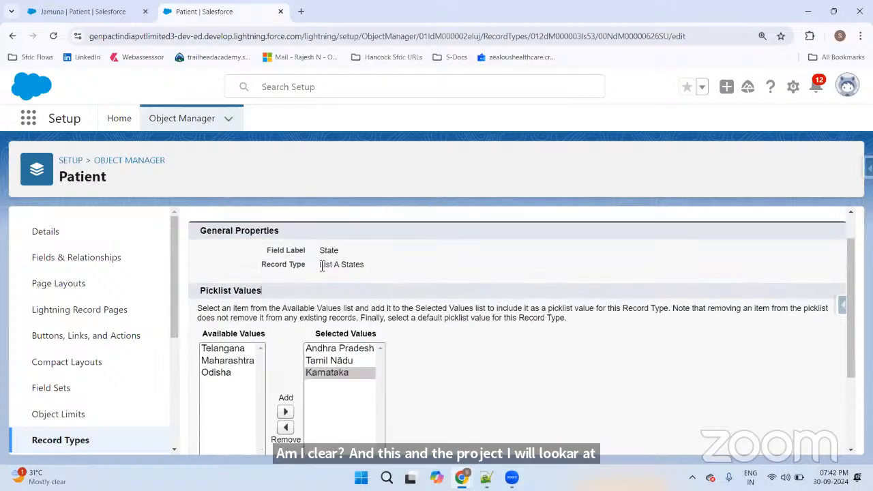
drag(319, 265, 386, 268)
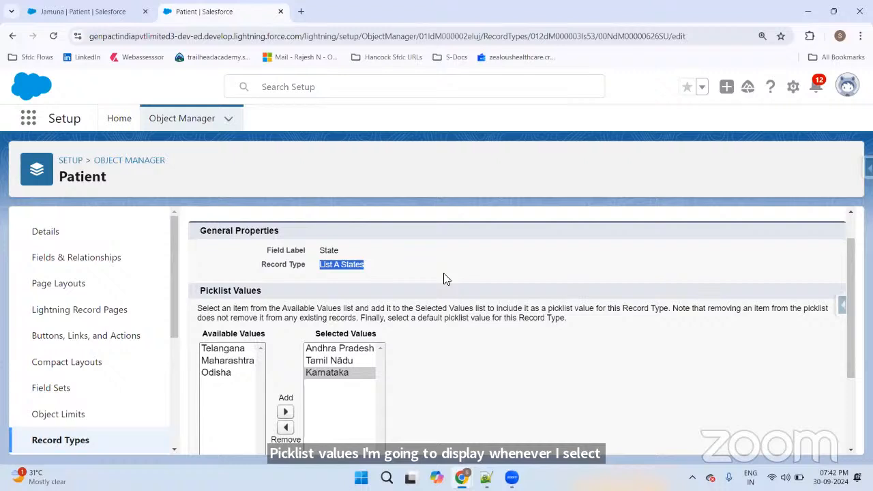
Step: Leave the State default as --None--, save, and return to Record Types
scroll(440, 279, down, 2)
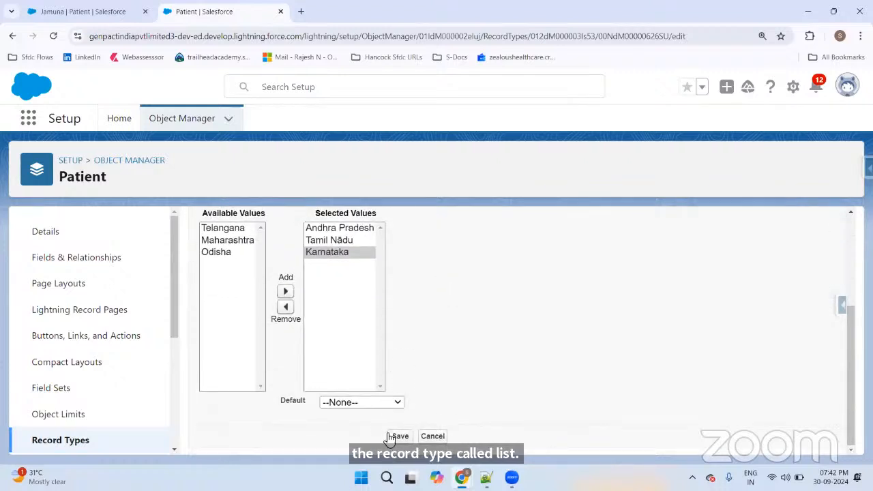
click(331, 403)
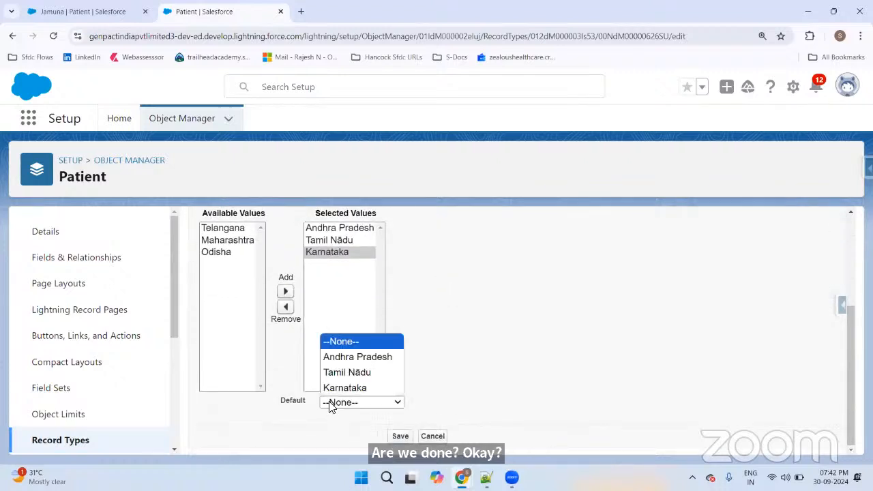
click(331, 403)
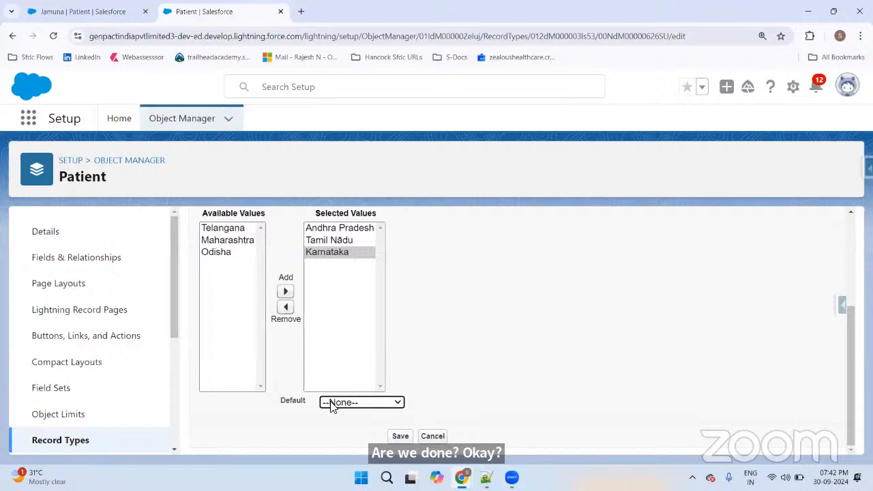
click(400, 436)
scroll(522, 341, down, 1)
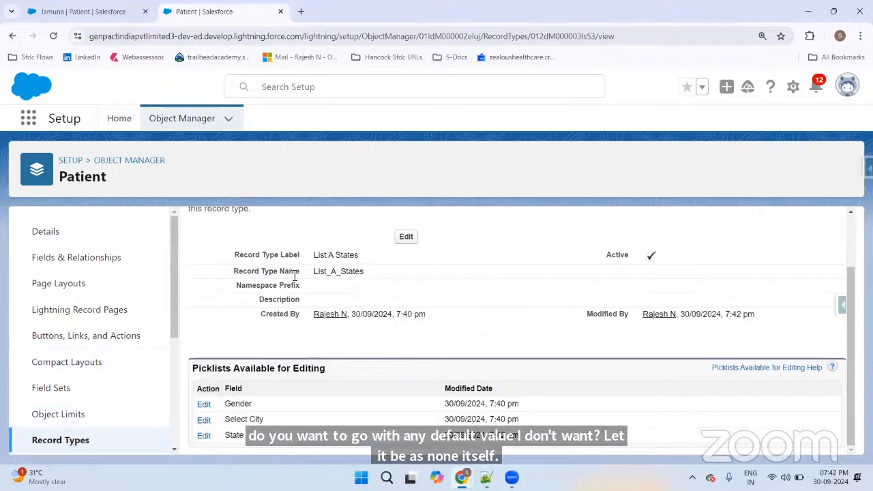
click(61, 440)
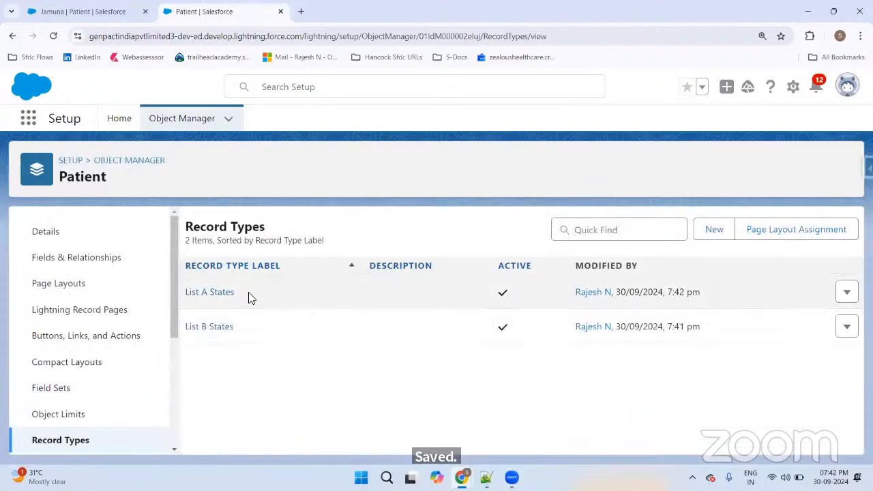
Step: Remove Andhra Pradesh, Tamil Nadu and Karnataka from List B States' State picklist
click(215, 328)
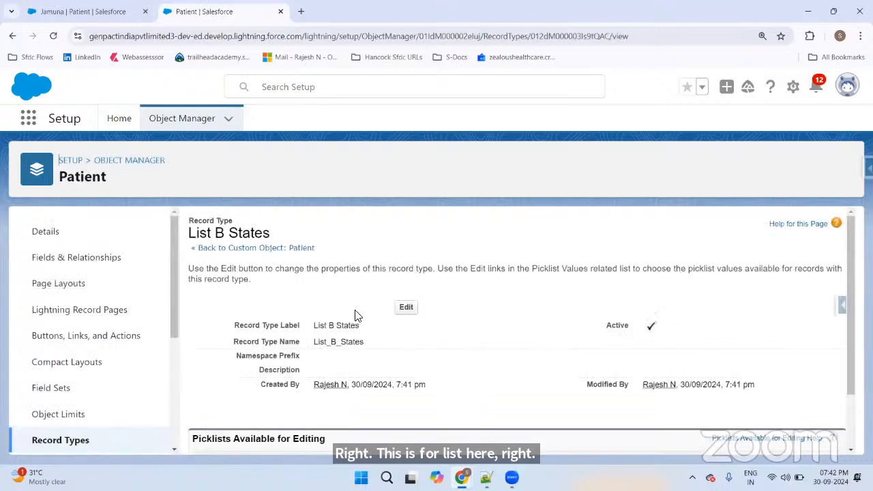
scroll(380, 309, down, 1)
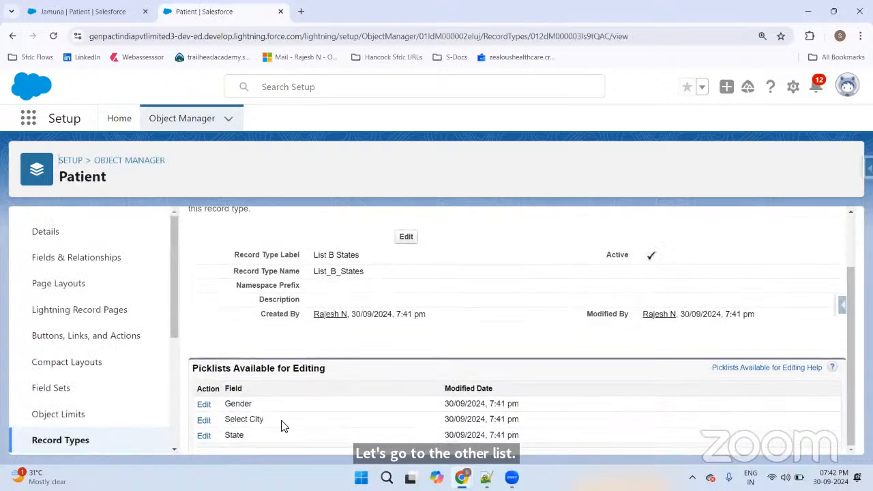
click(203, 435)
scroll(452, 321, down, 2)
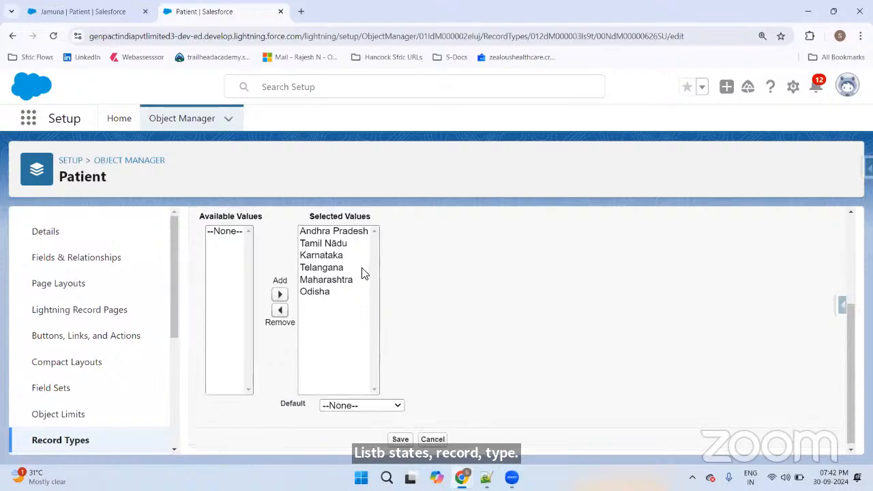
scroll(362, 273, up, 1)
click(333, 290)
ctrl+click(327, 305)
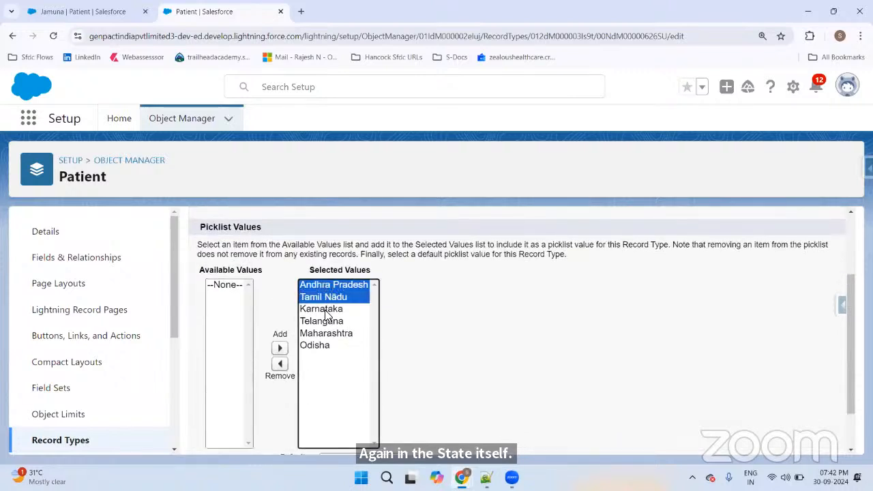
ctrl+click(325, 310)
click(279, 364)
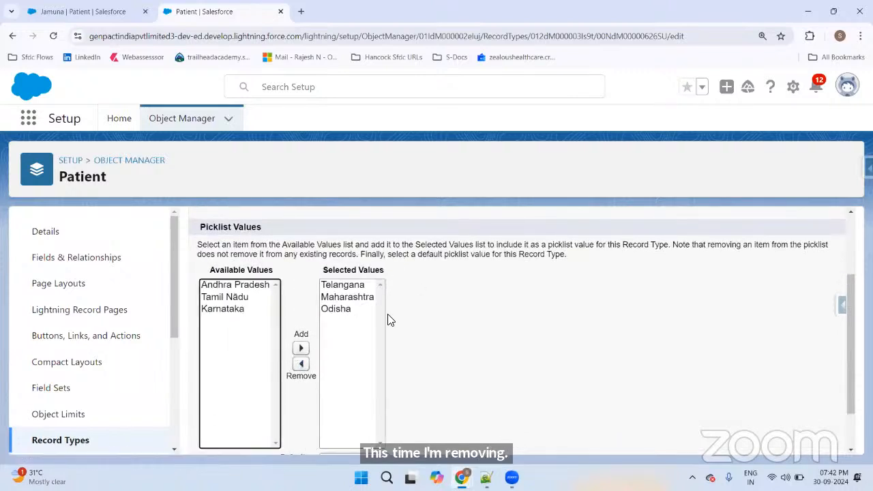
Step: Save List B States with only Telangana, Maharashtra and Odisha, then return to Record Types
scroll(518, 293, down, 1)
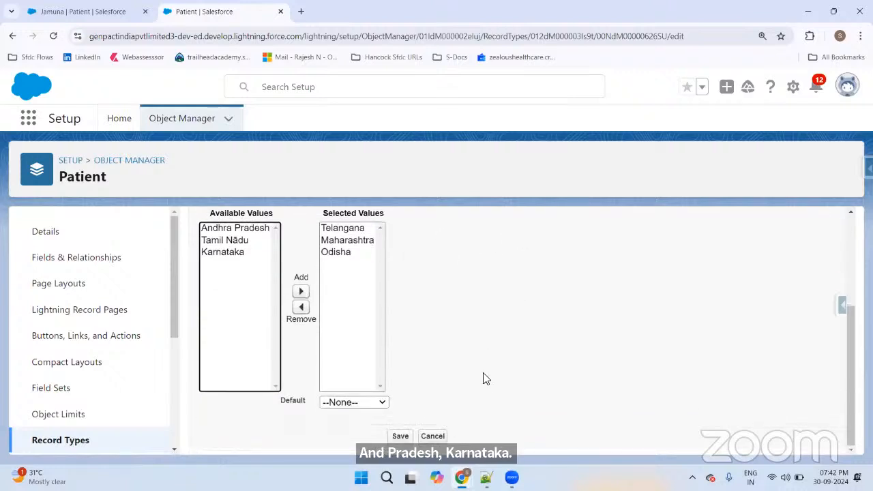
scroll(503, 370, up, 3)
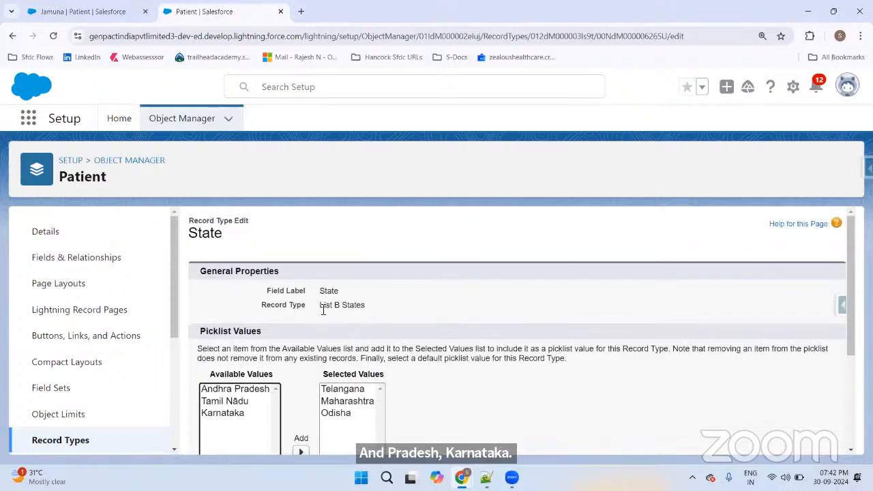
drag(319, 308, 389, 309)
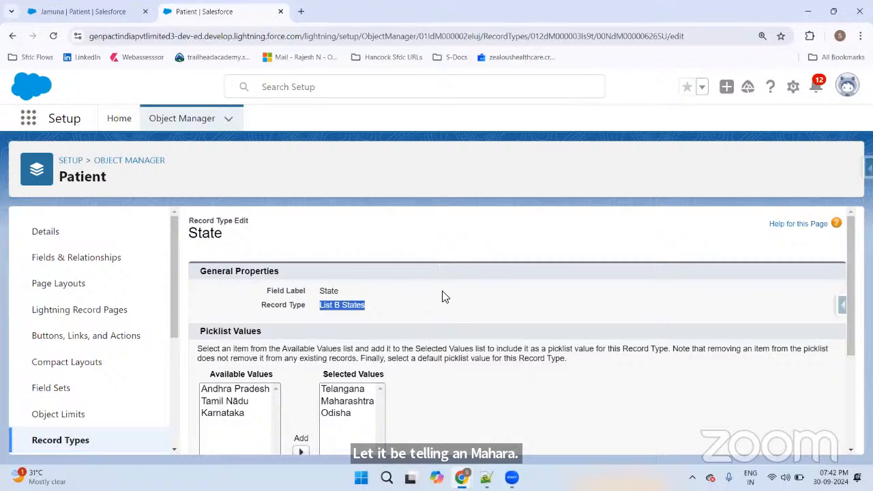
scroll(441, 297, down, 2)
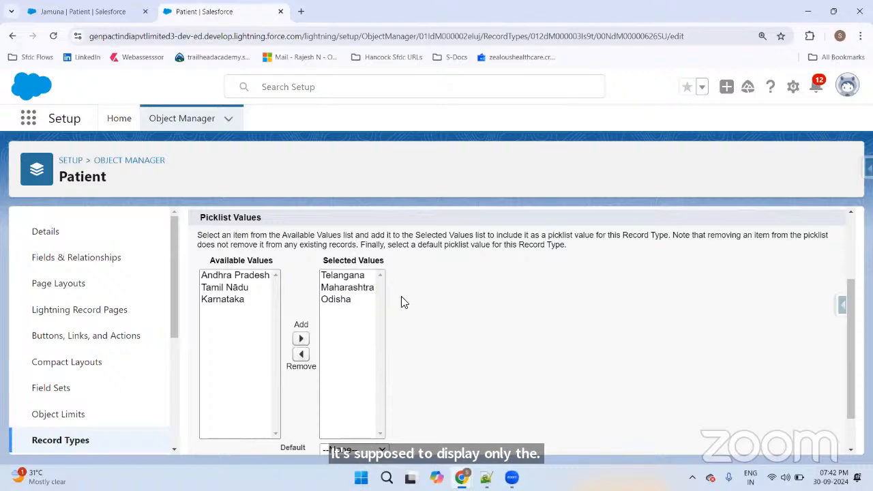
scroll(404, 301, down, 1)
click(400, 437)
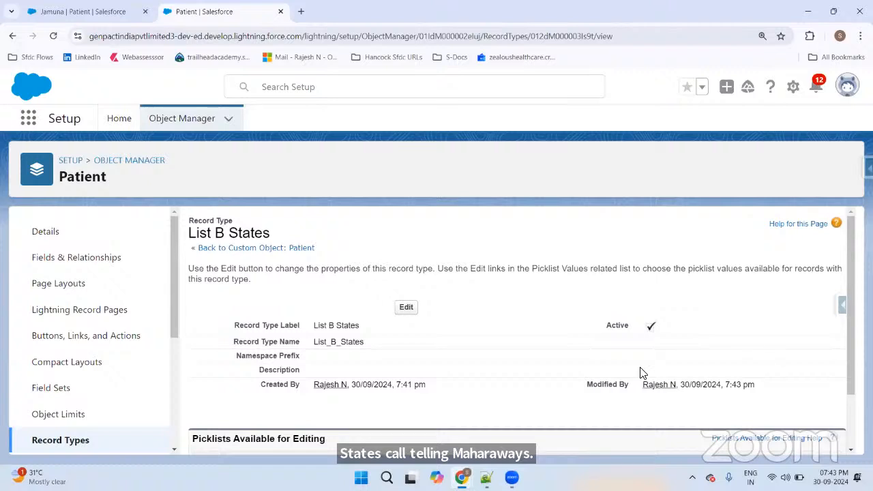
click(81, 442)
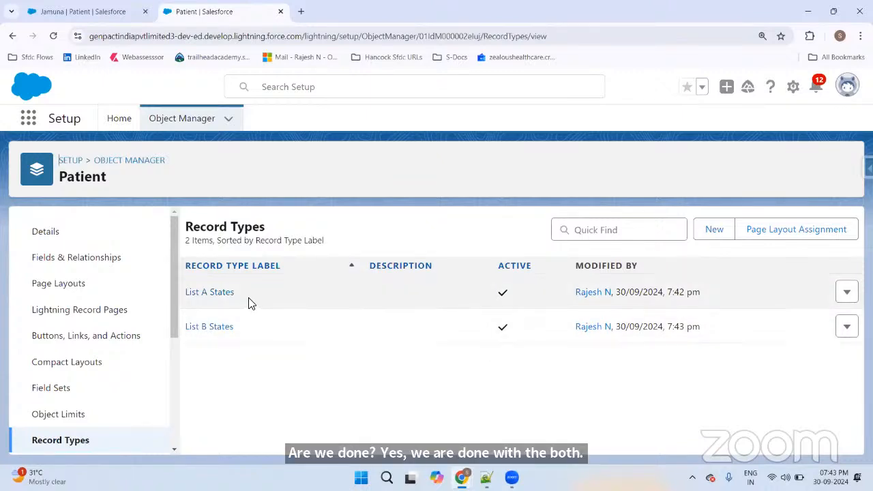
Step: Start a new Patient record using the List A States record type
click(57, 14)
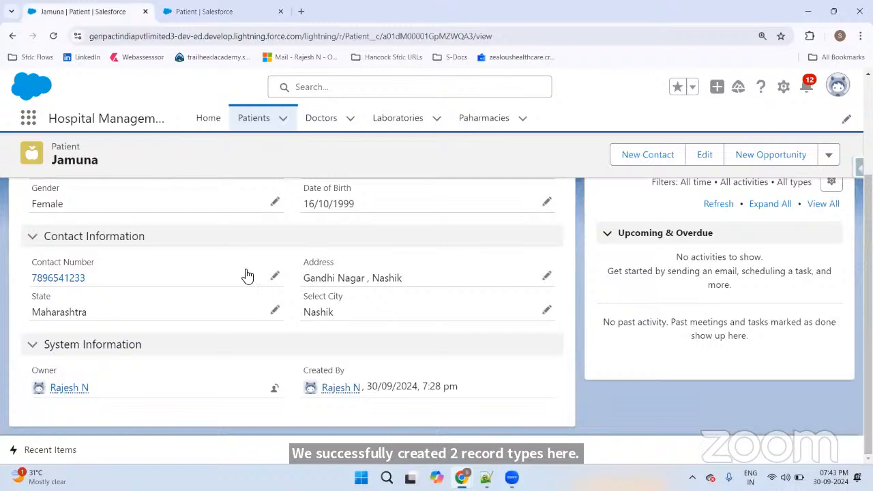
click(187, 130)
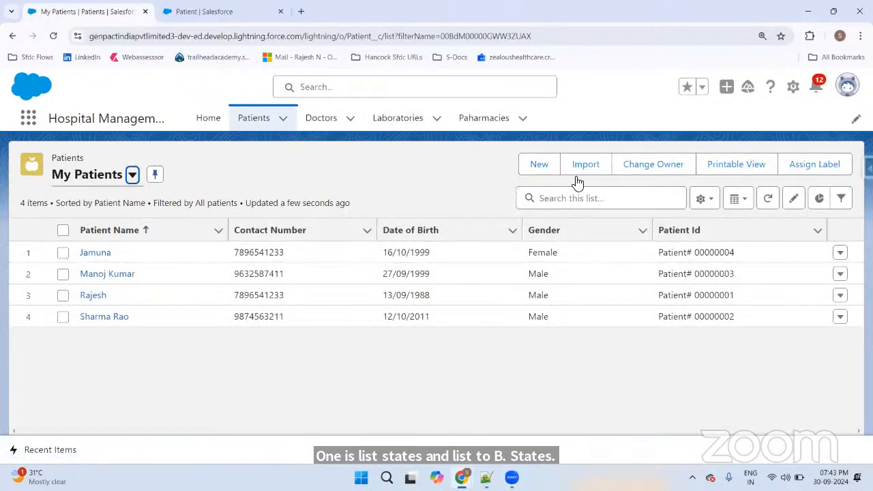
click(538, 170)
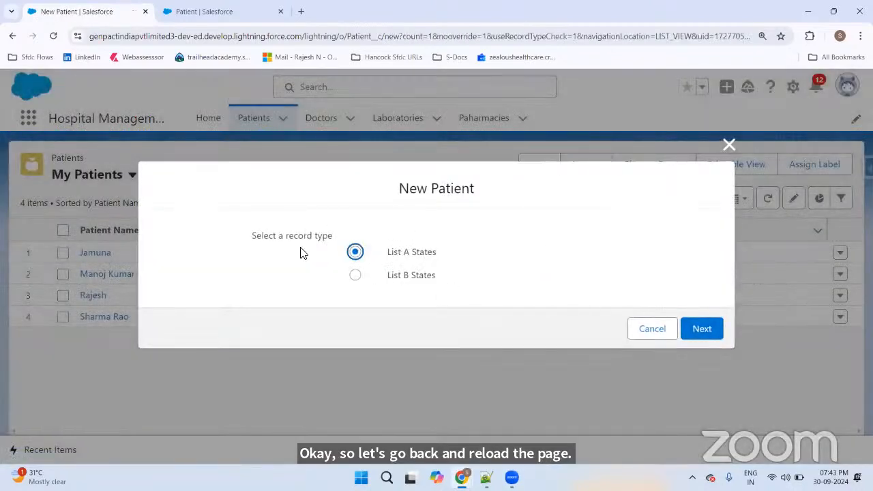
drag(252, 236, 333, 240)
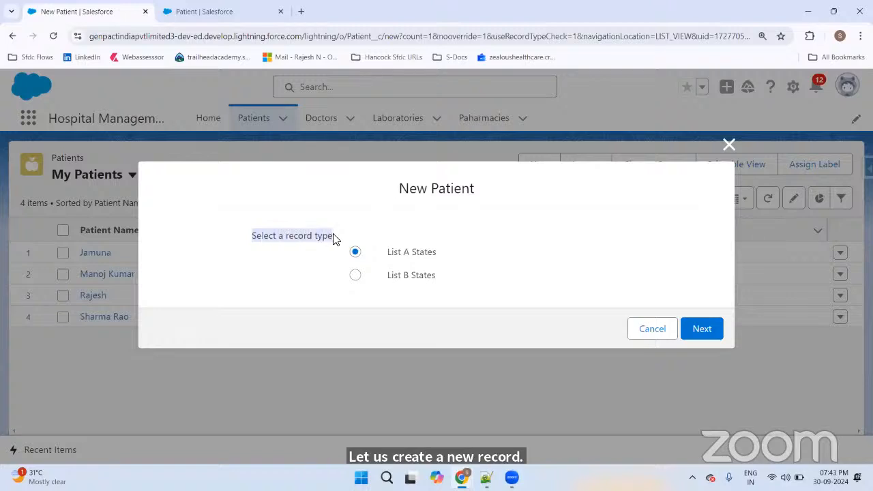
click(414, 254)
click(409, 281)
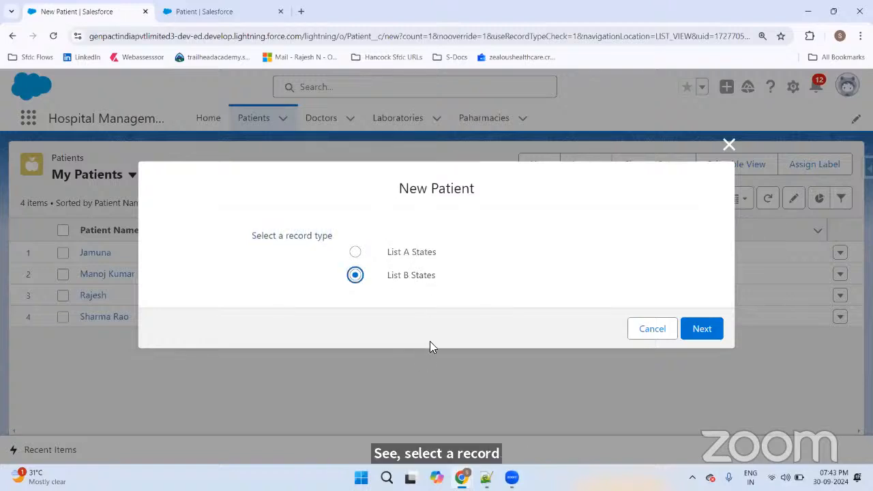
click(360, 257)
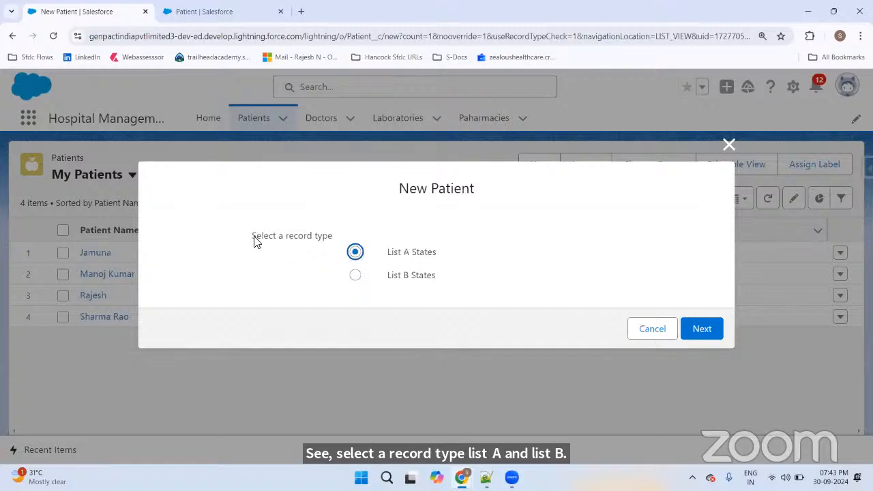
drag(254, 240, 335, 241)
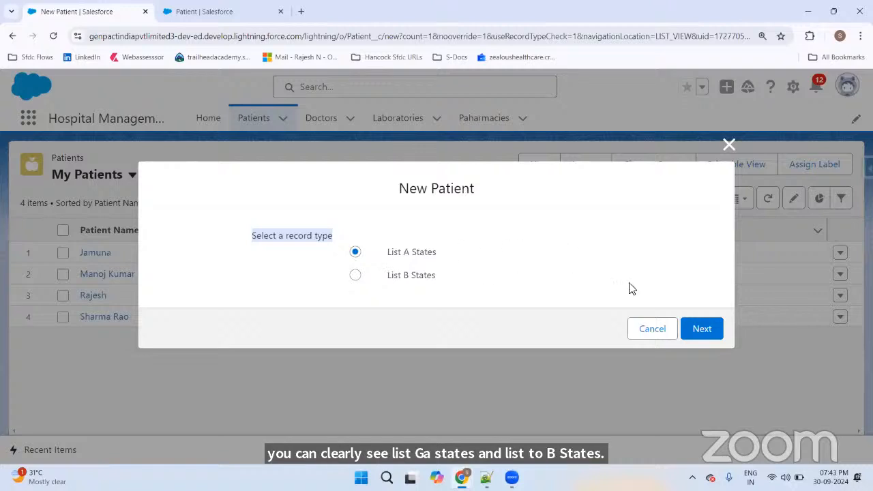
click(701, 328)
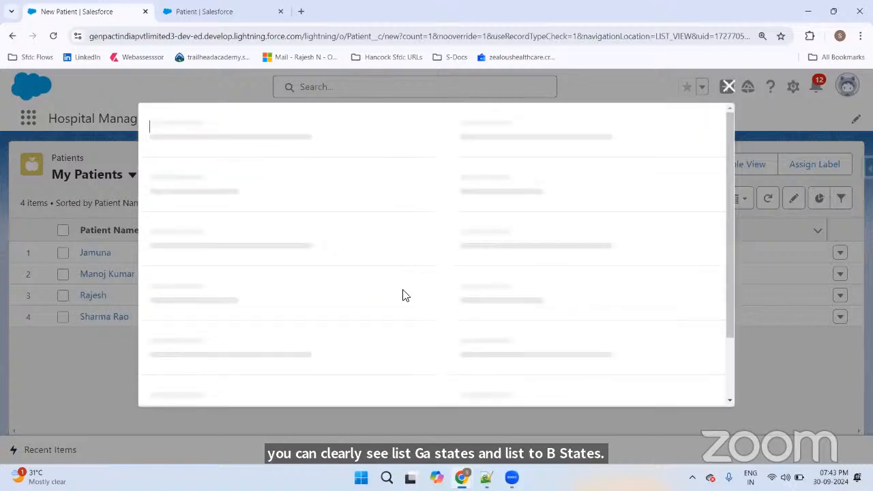
Step: Check the offered State values, then enter the patient's name
scroll(388, 286, down, 3)
click(219, 259)
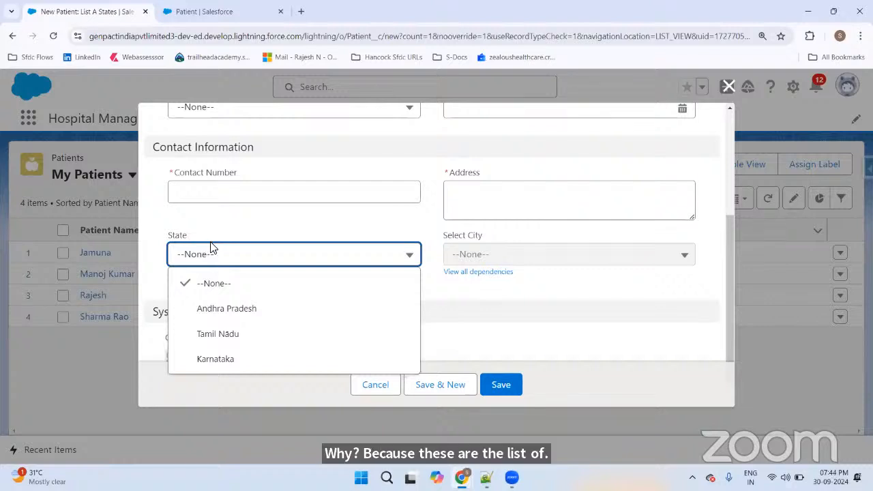
scroll(415, 222, up, 3)
click(410, 200)
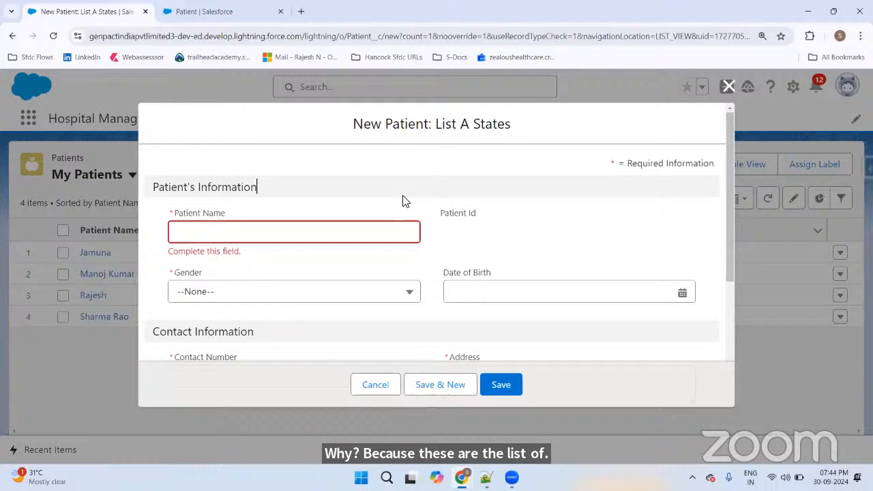
click(307, 229)
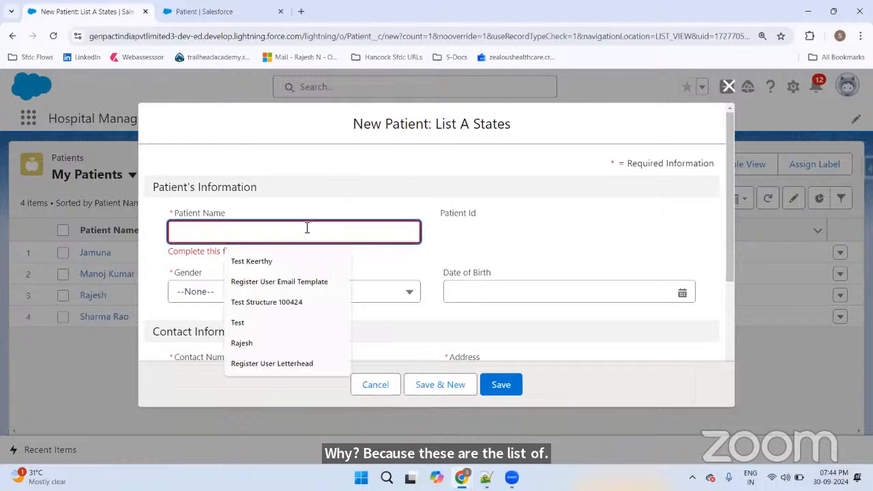
text(S)
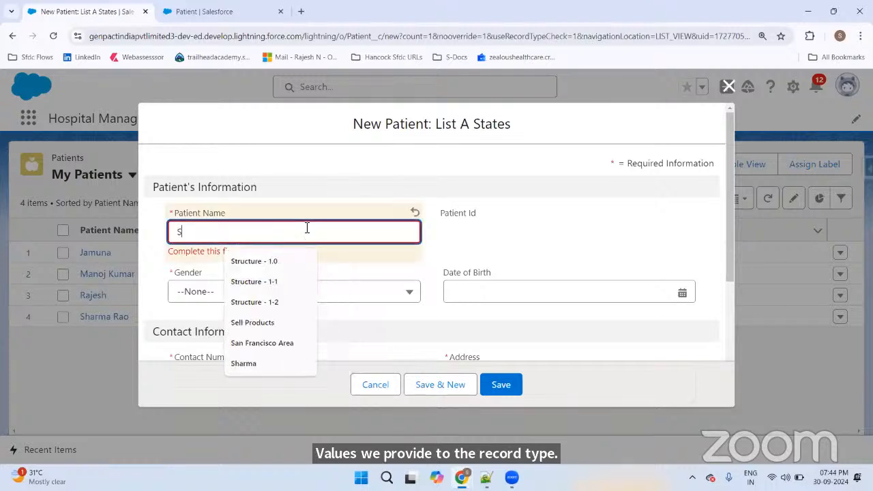
text(hubah)
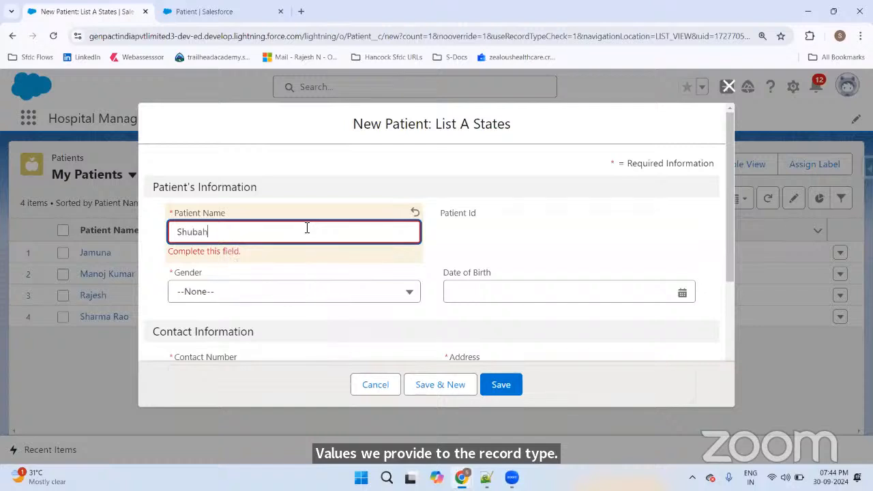
text(m)
key(BackSpace)
key(BackSpace)
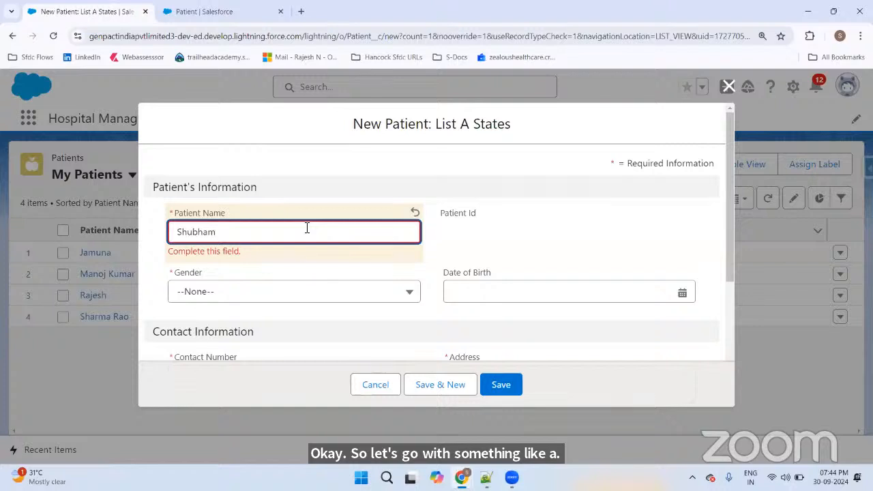
Step: Set gender to Male and date of birth to 9 June 1998
scroll(293, 233, down, 1)
click(246, 225)
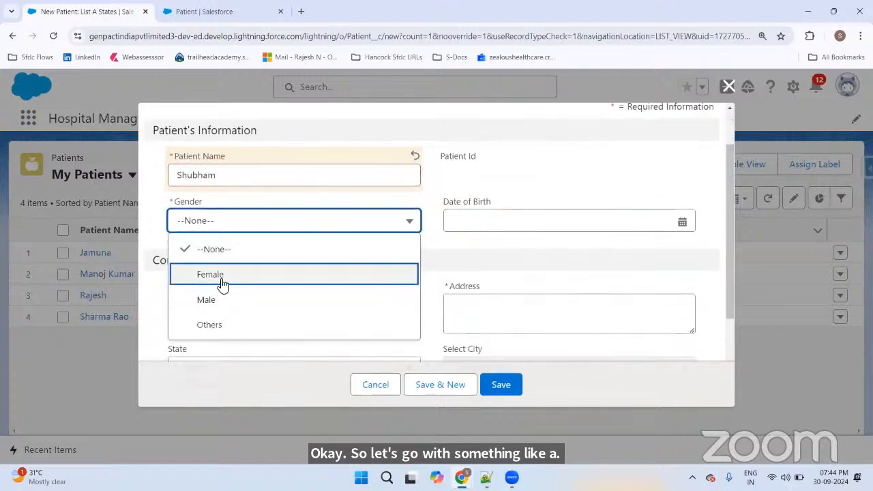
click(207, 300)
click(534, 220)
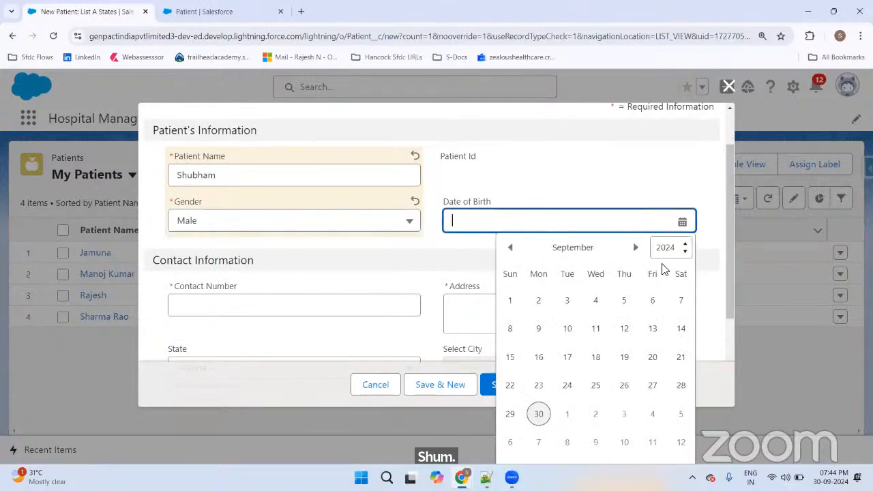
click(673, 251)
scroll(667, 143, up, 5)
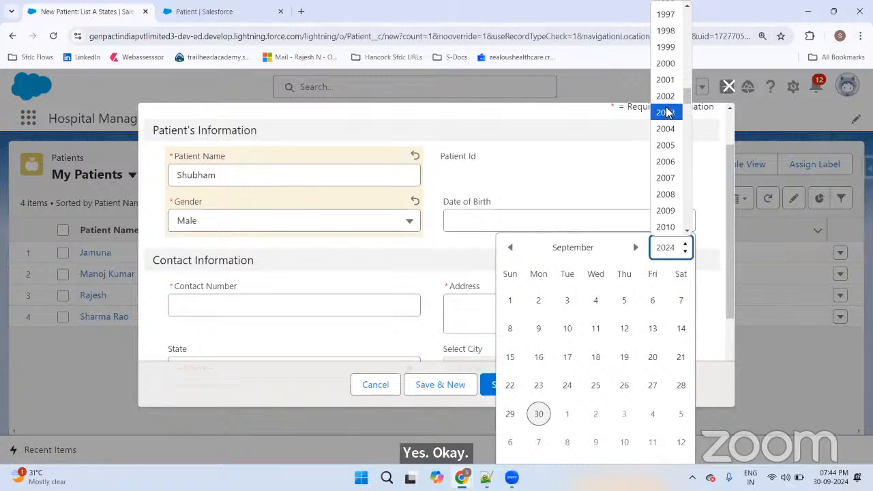
click(667, 143)
click(510, 247)
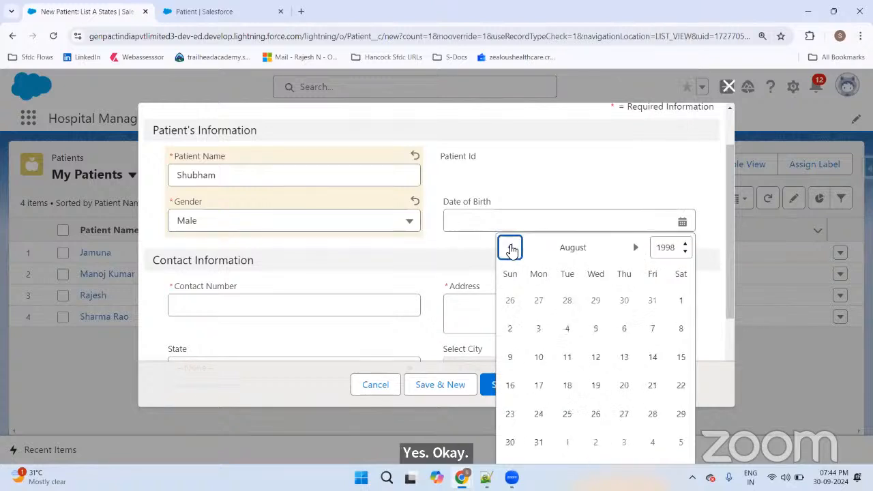
click(510, 247)
click(510, 247)
scroll(556, 320, down, 1)
click(566, 289)
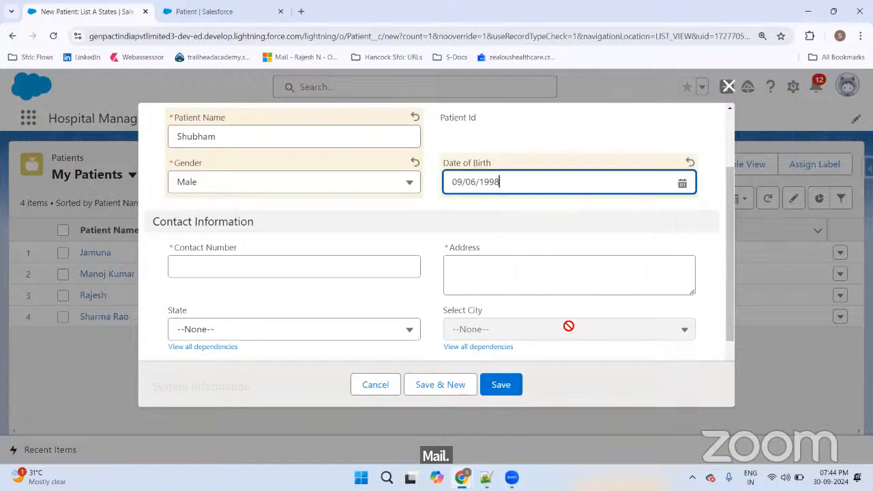
Step: Enter the contact number, State Tamil Nadu, the address, and city Chennai
click(273, 267)
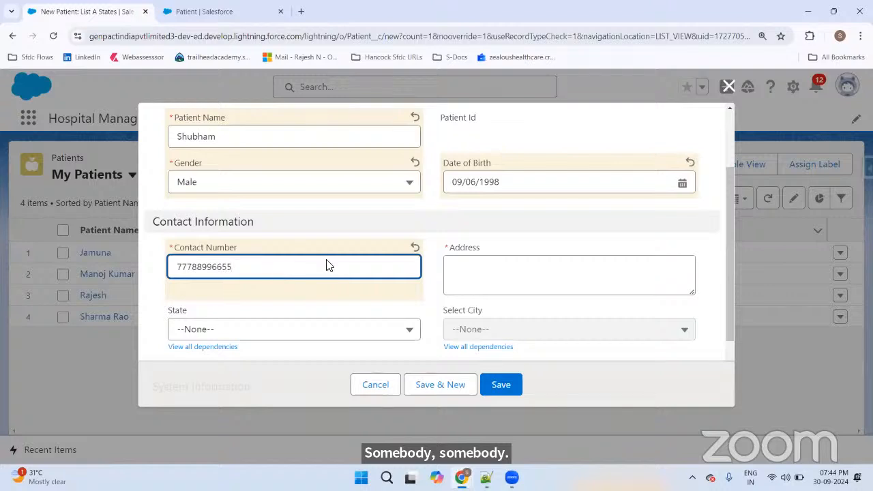
scroll(326, 265, down, 1)
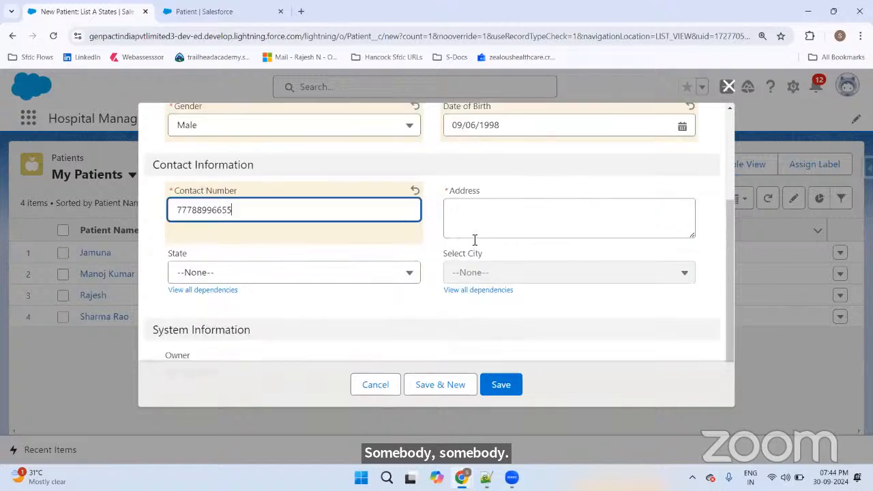
click(514, 223)
click(229, 286)
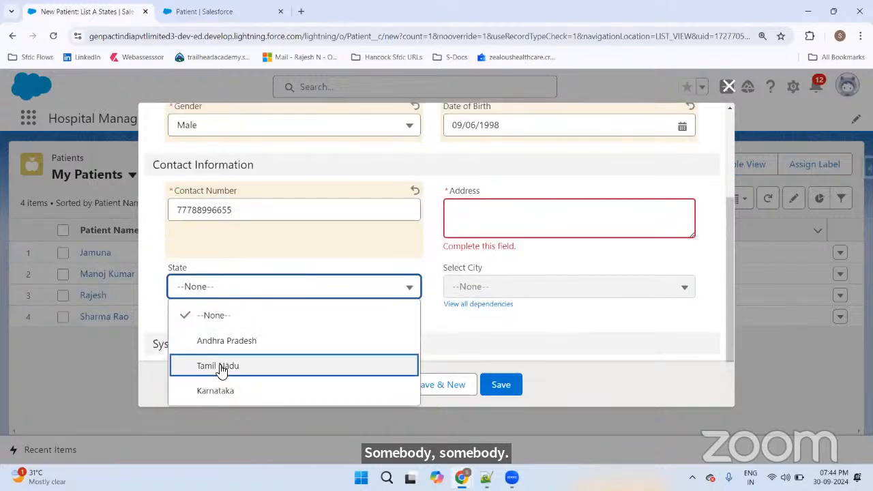
click(245, 365)
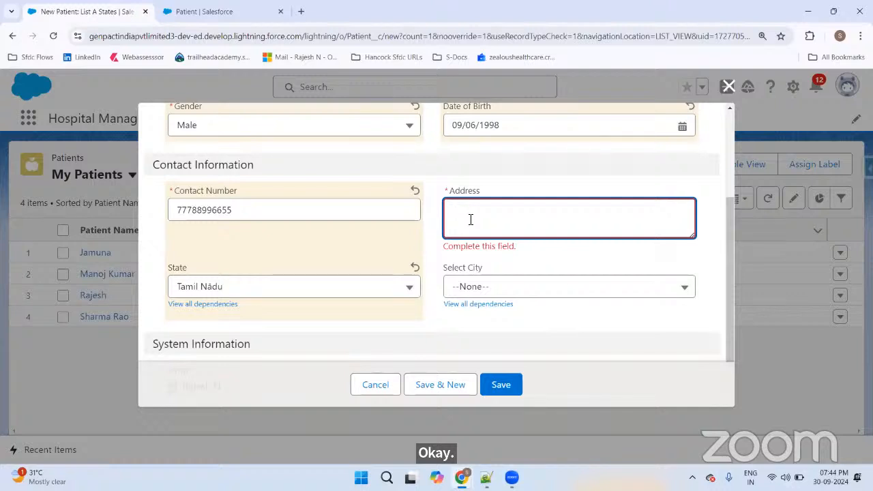
text(Chennai )
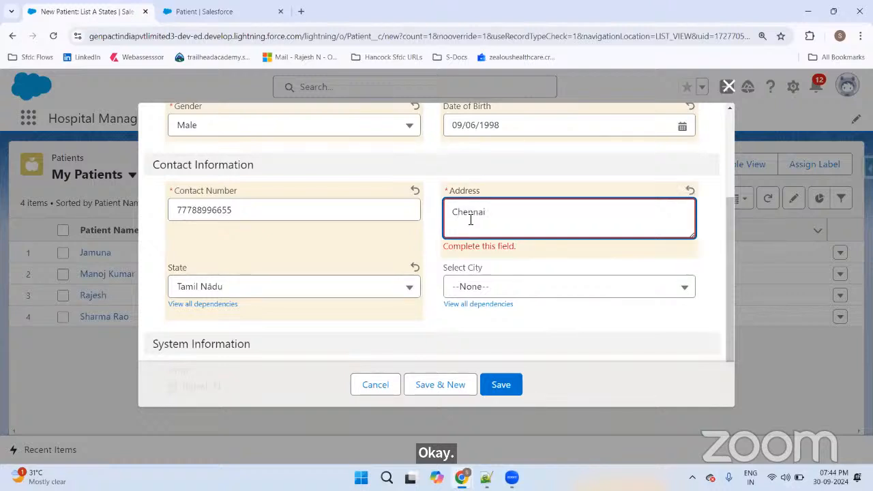
text(600025)
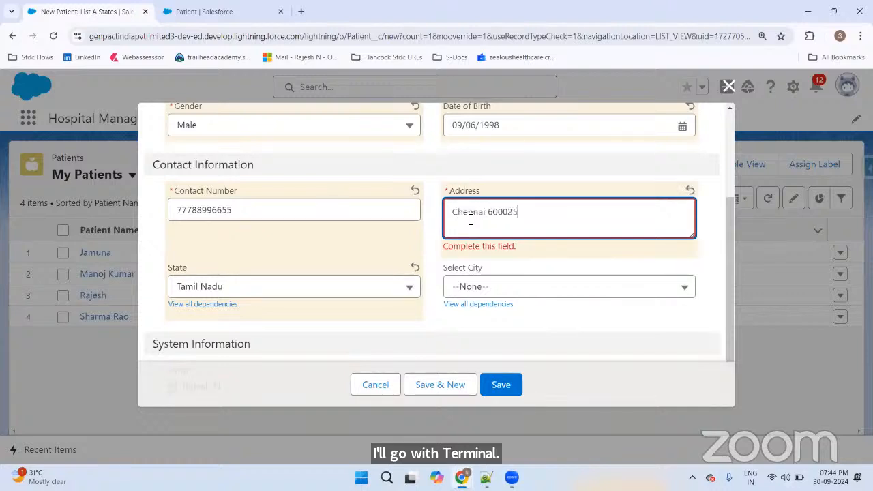
click(508, 293)
click(500, 277)
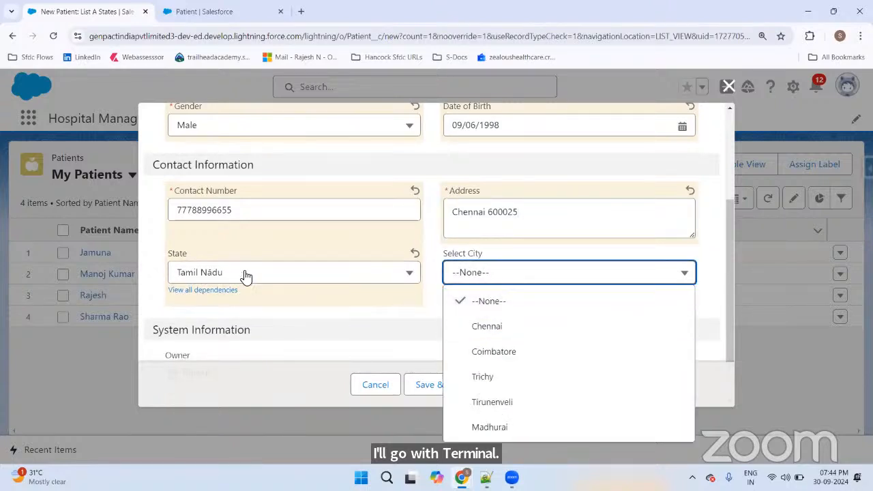
click(498, 328)
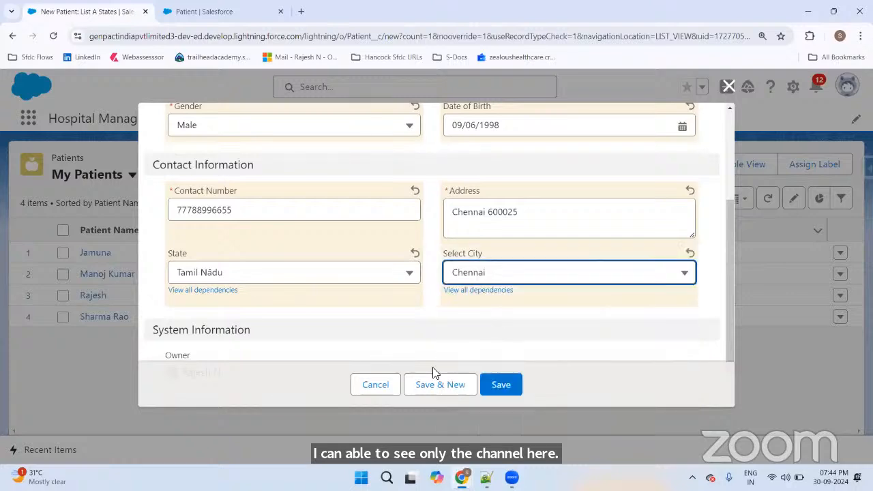
scroll(438, 347, down, 1)
Step: Save the Tamil Nadu patient, return to the five-patient list, and begin another New Patient
click(498, 384)
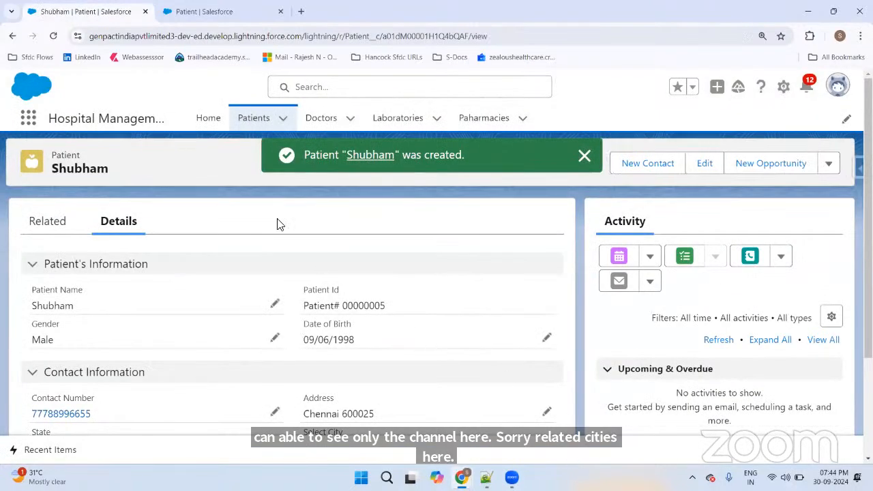
click(242, 119)
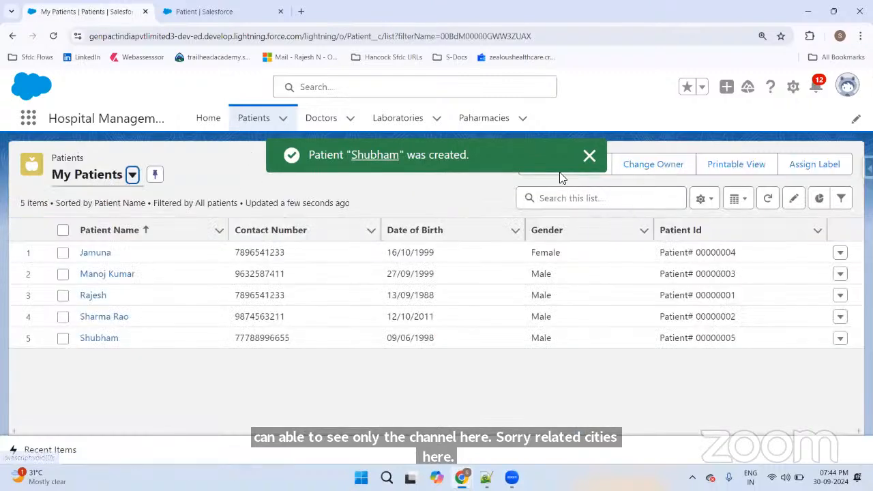
click(590, 156)
click(588, 159)
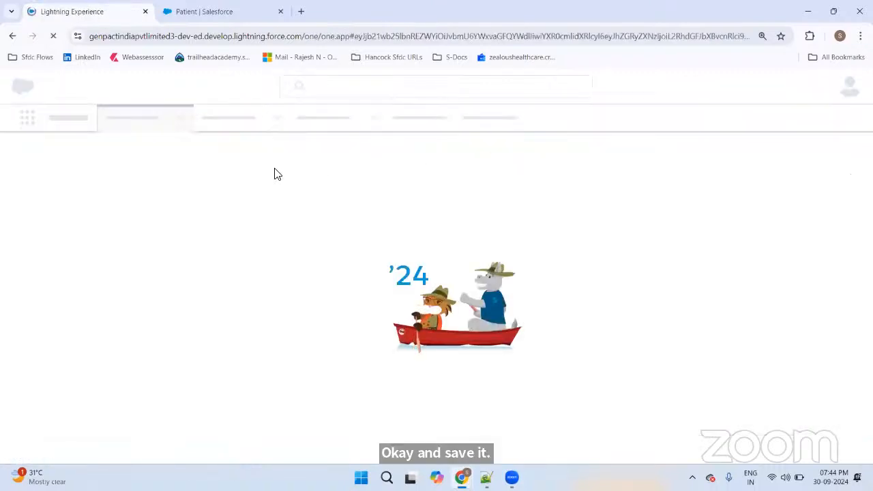
click(12, 37)
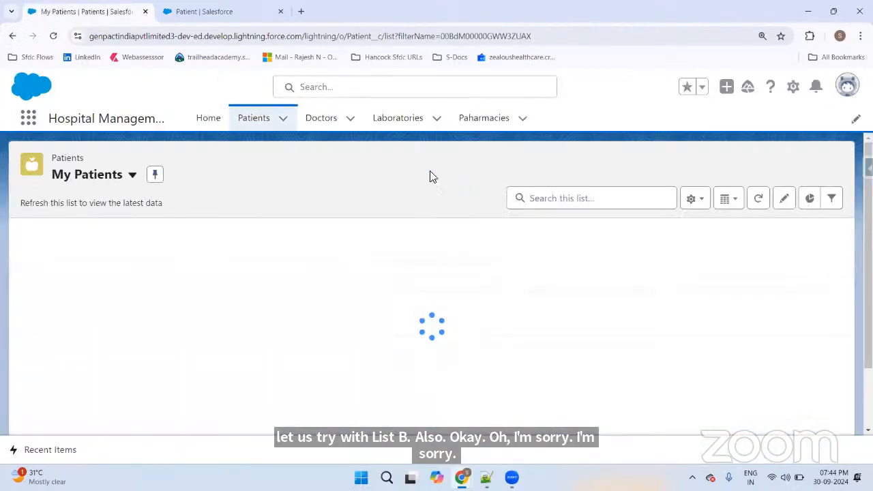
click(539, 169)
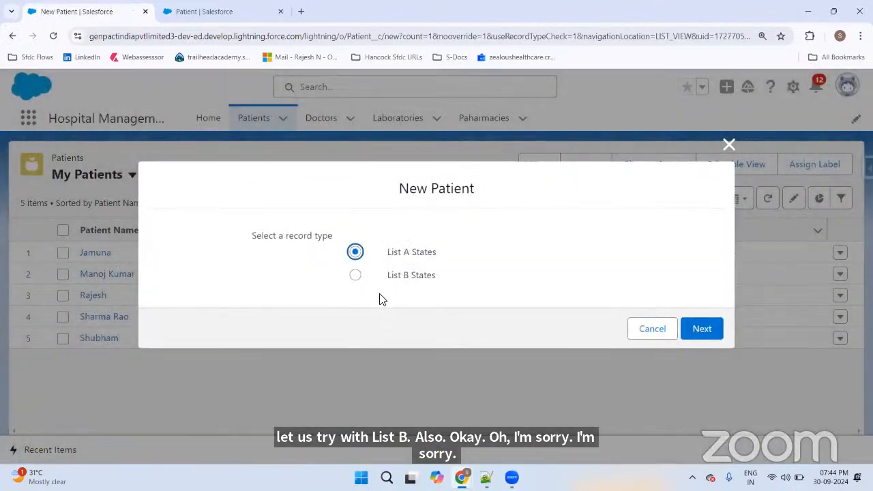
Step: Choose List B States, enter the patient's name, and set gender to Female
click(355, 275)
click(699, 328)
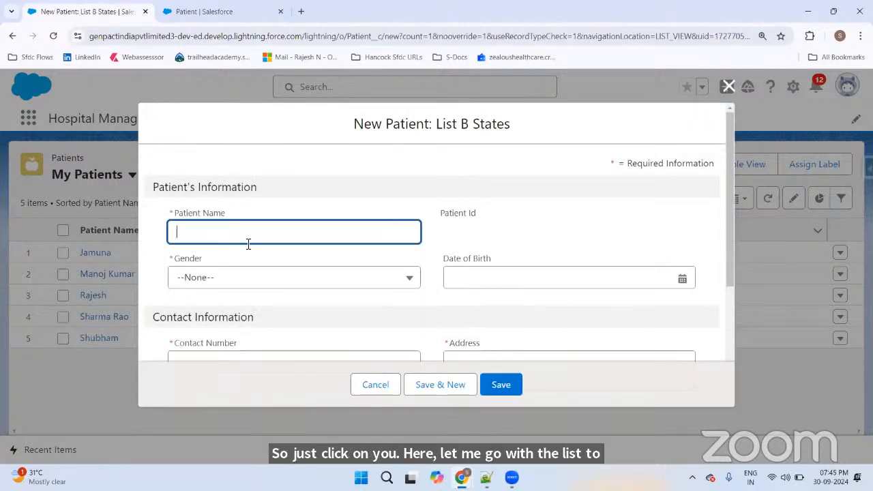
text(Swathi)
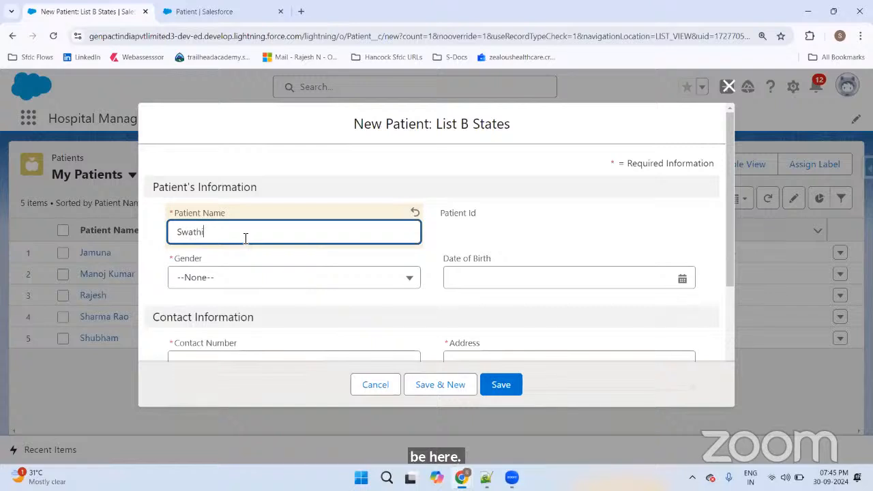
click(255, 277)
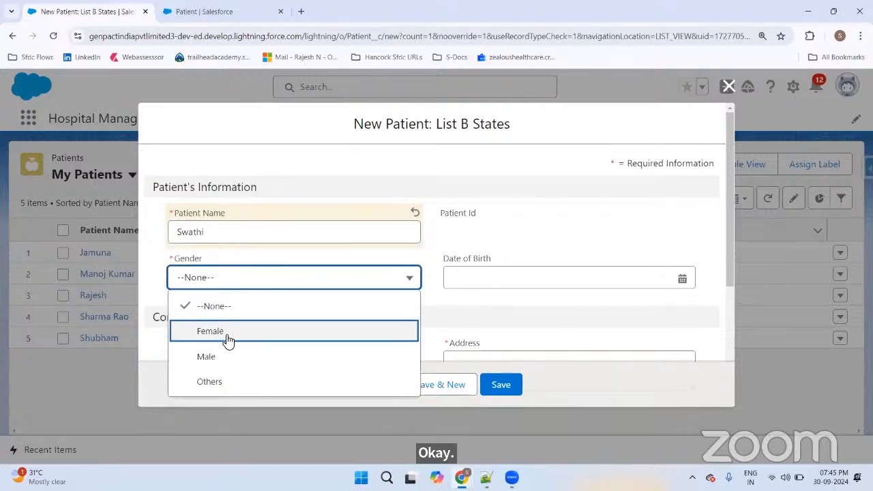
click(226, 339)
Step: Set the date of birth to 18/01/2011, correcting the month digit
click(525, 278)
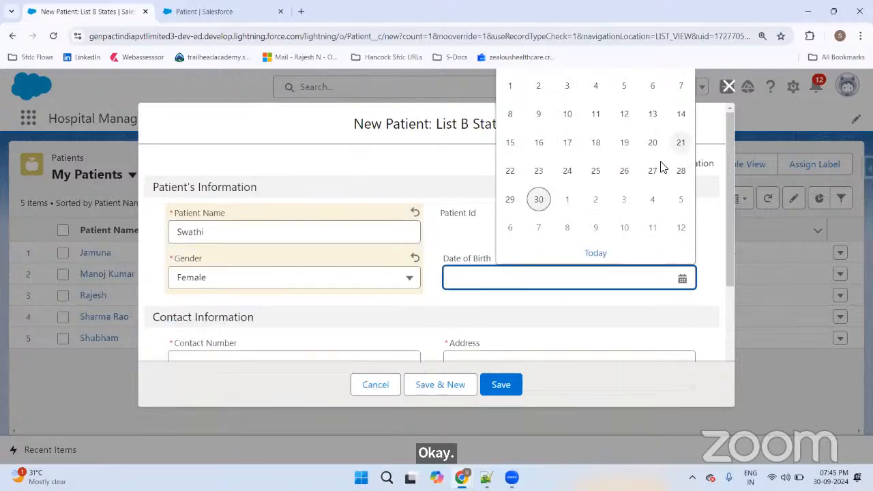
click(593, 141)
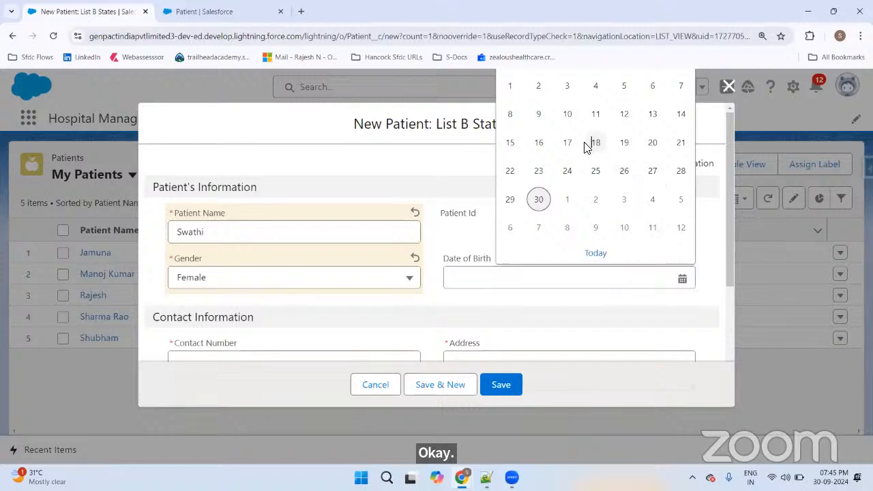
click(500, 276)
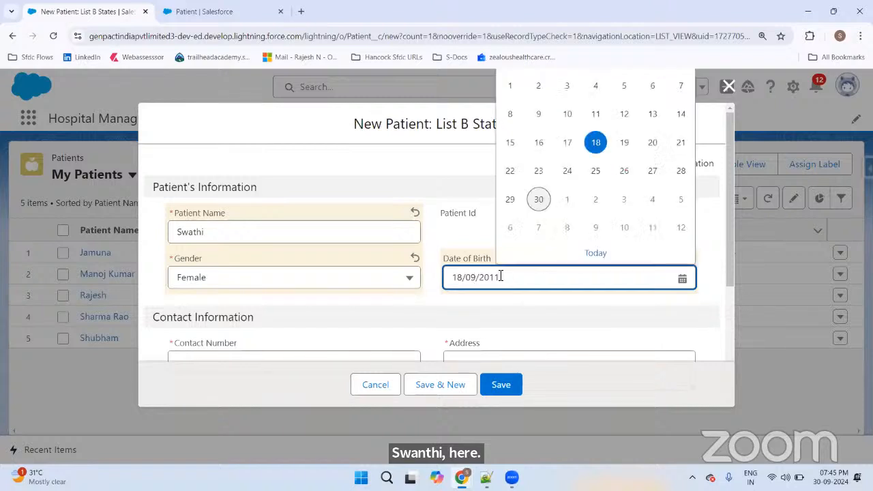
key(BackSpace)
text(1)
Step: Enter the contact number and set the State to Odisha
scroll(293, 259, down, 2)
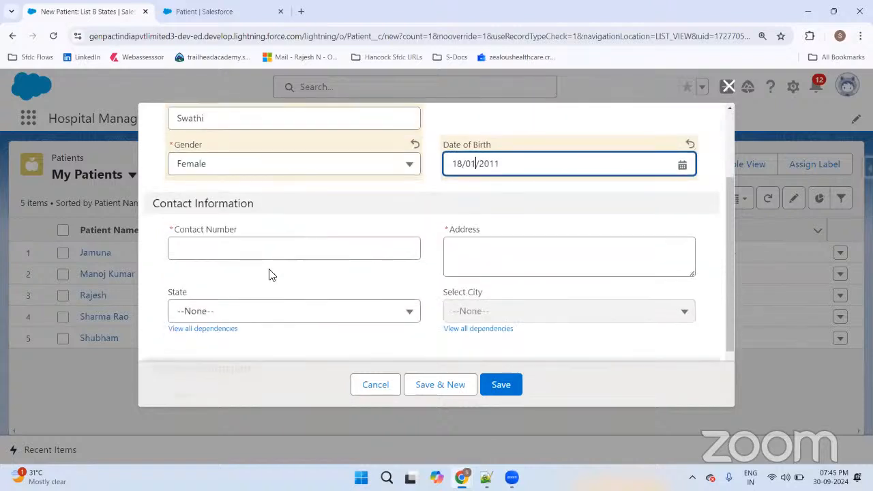
click(256, 258)
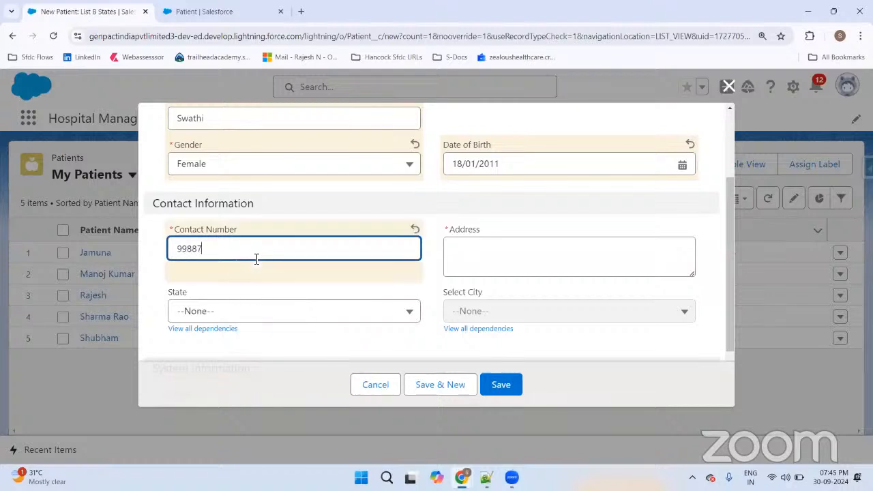
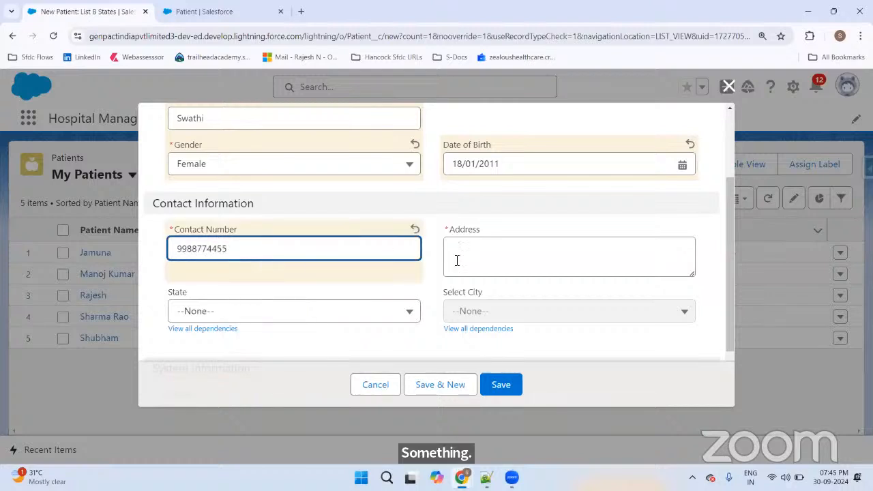
click(456, 260)
click(208, 325)
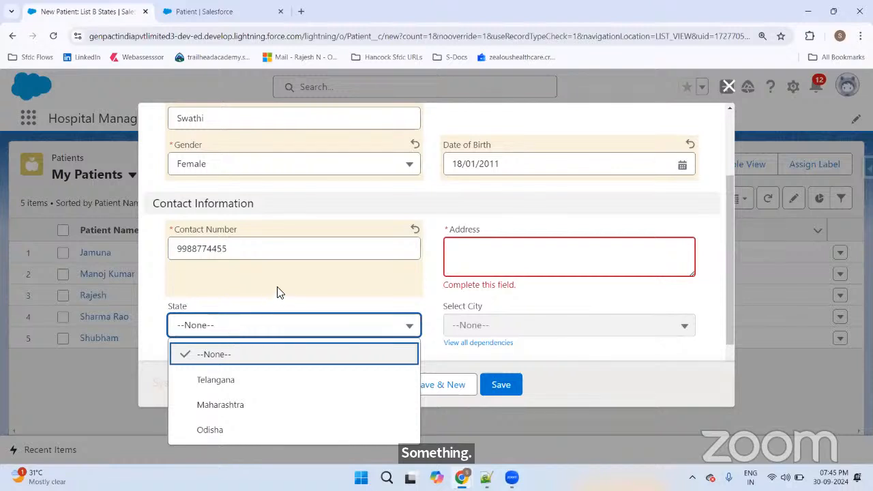
scroll(287, 300, down, 3)
click(228, 334)
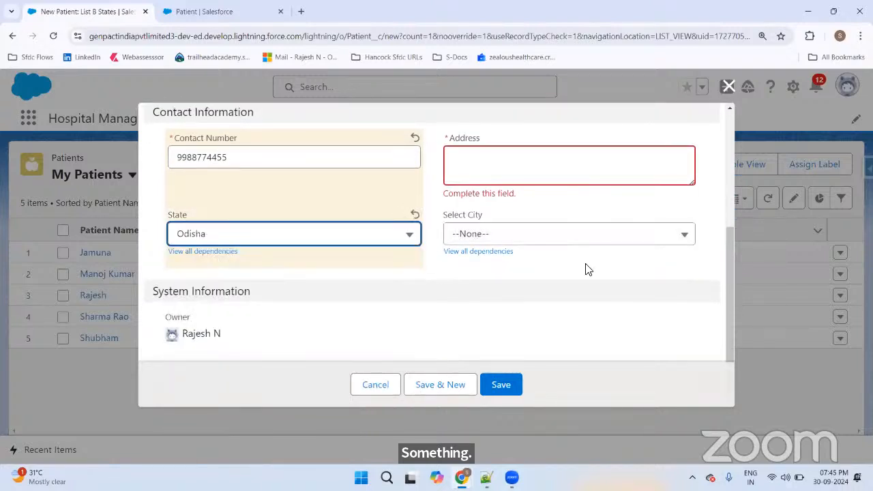
Step: Enter the address, choose city Bhubaneswar, and save the patient
click(512, 166)
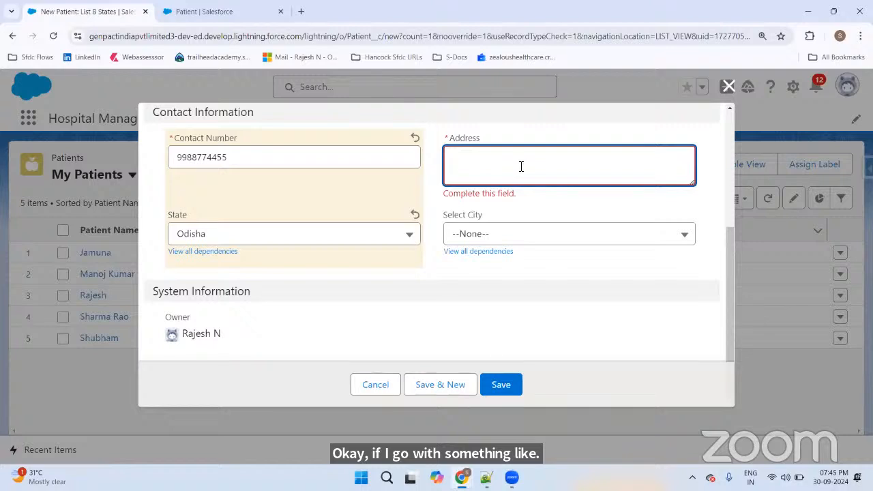
text(Bhav)
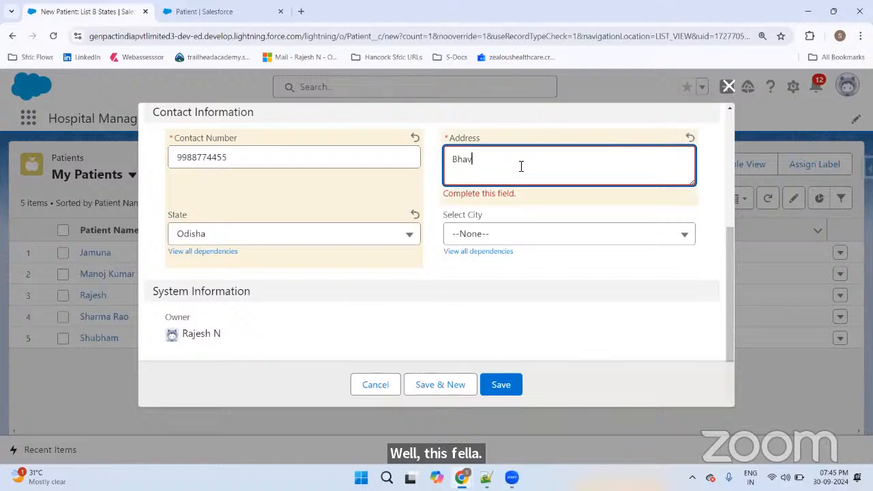
text(aneswar)
click(503, 233)
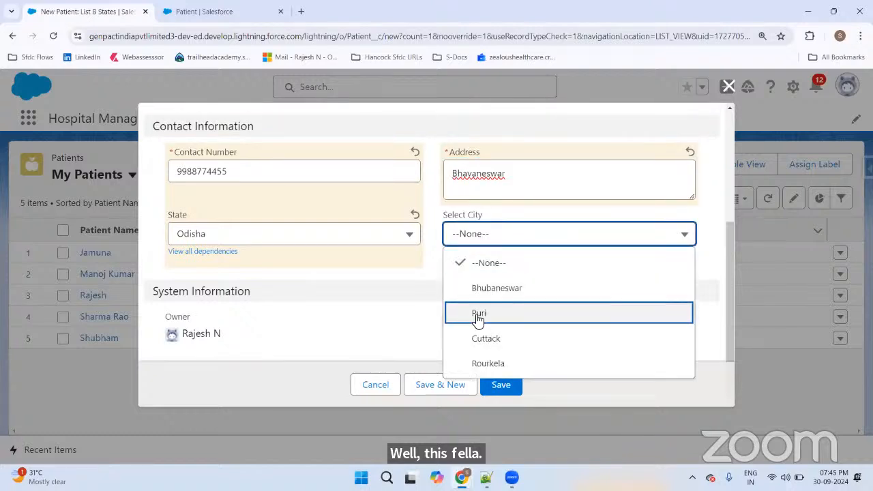
click(518, 294)
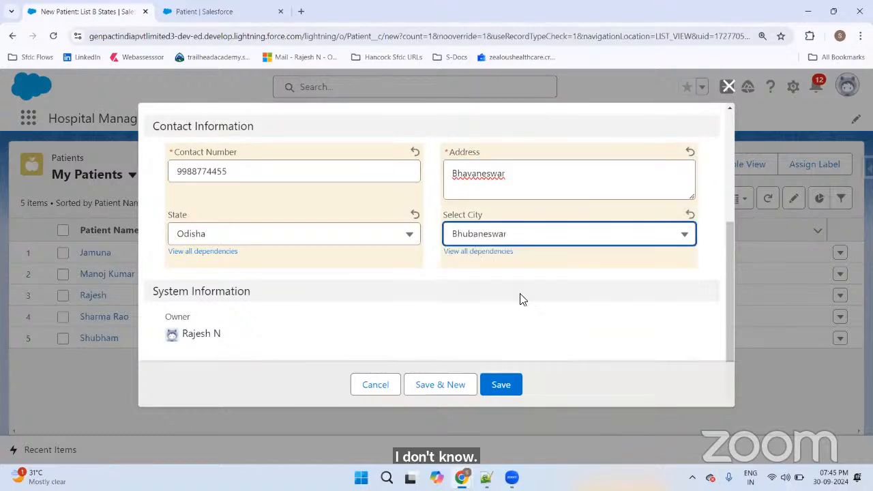
click(506, 387)
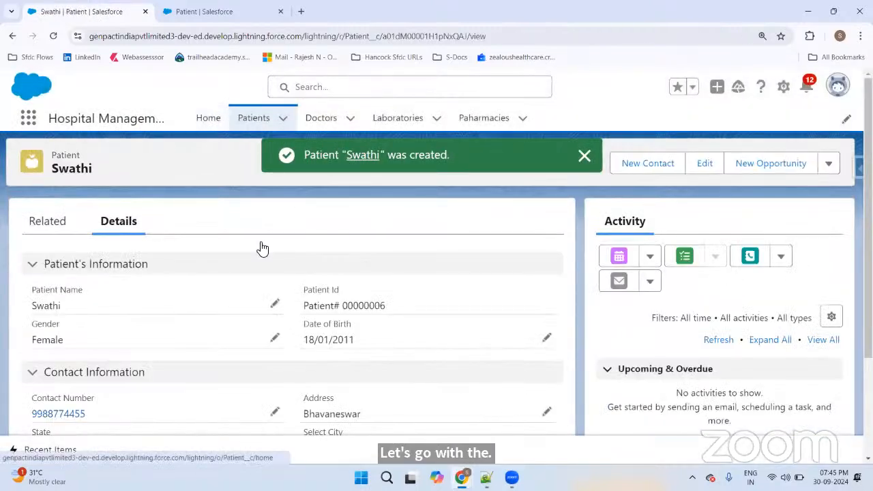
Step: From the six-patient list, start another new patient with List B States selected
scroll(317, 261, down, 2)
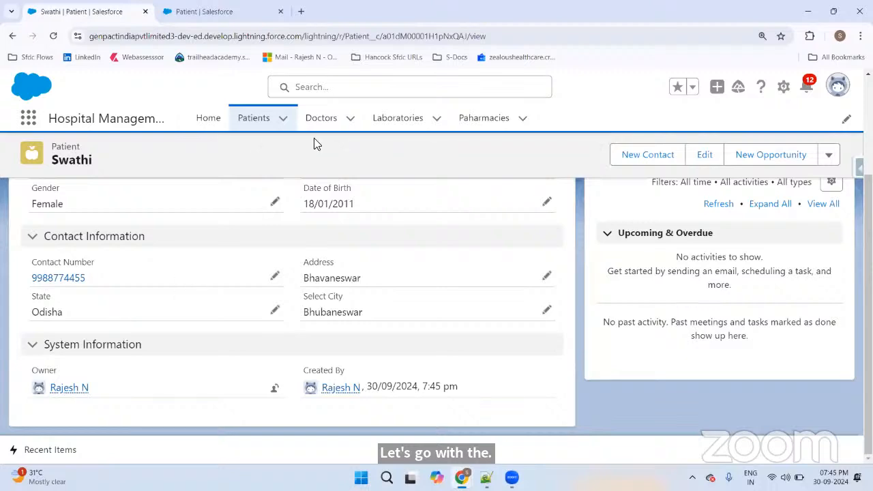
click(254, 118)
click(540, 164)
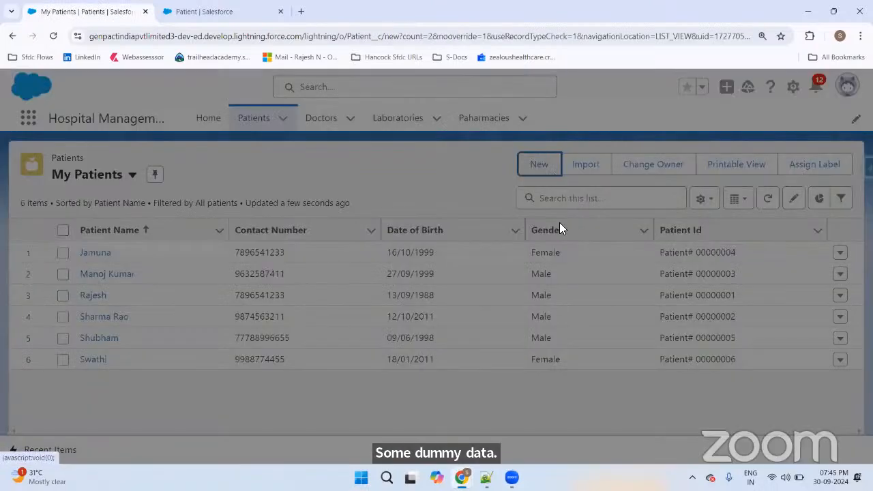
drag(385, 259, 385, 282)
click(447, 279)
click(471, 291)
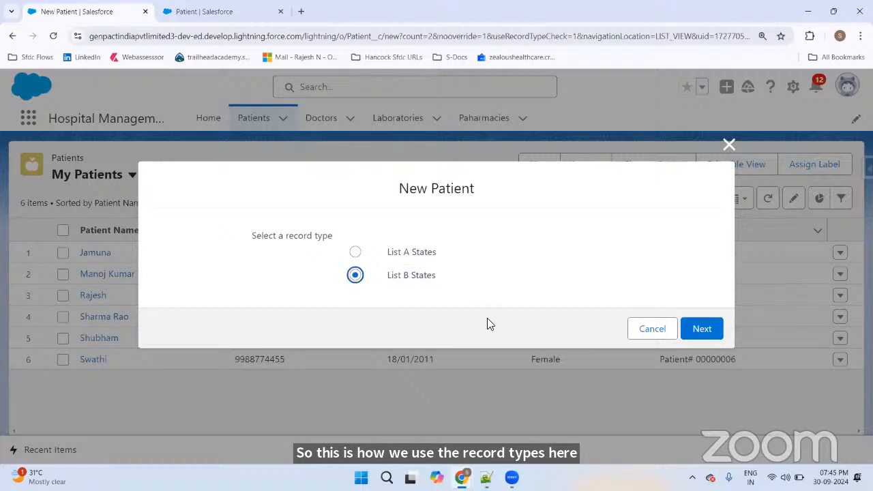
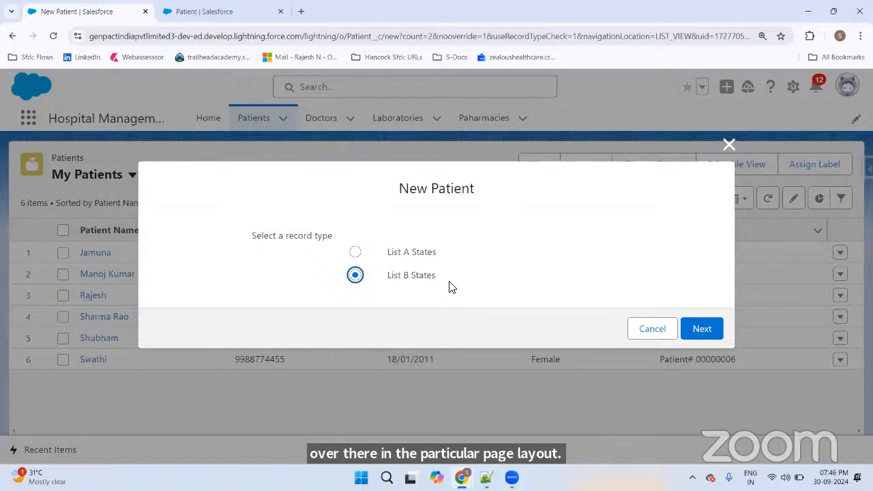
Step: Cancel the new patient form and view Jamuna's record, returning to My Patients
click(652, 329)
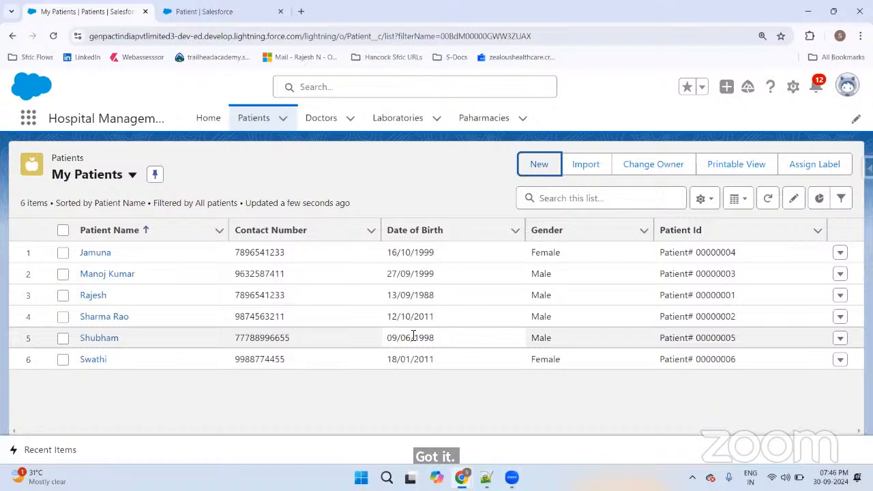
click(85, 253)
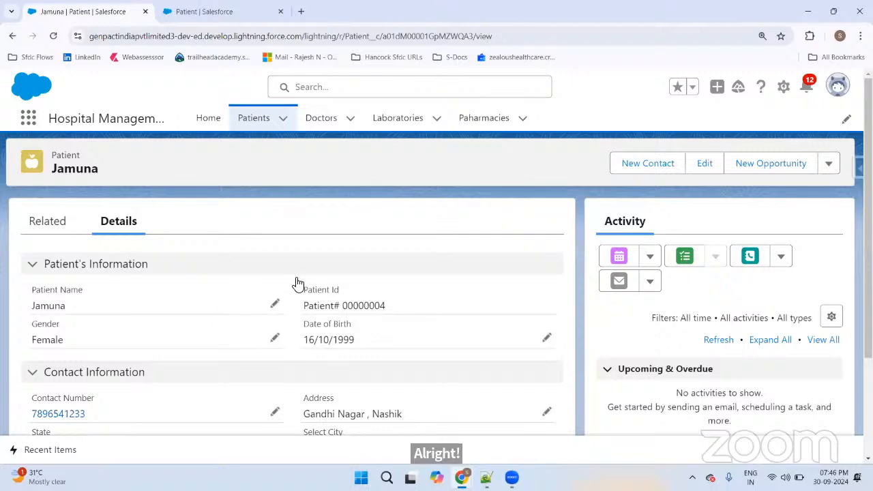
click(256, 122)
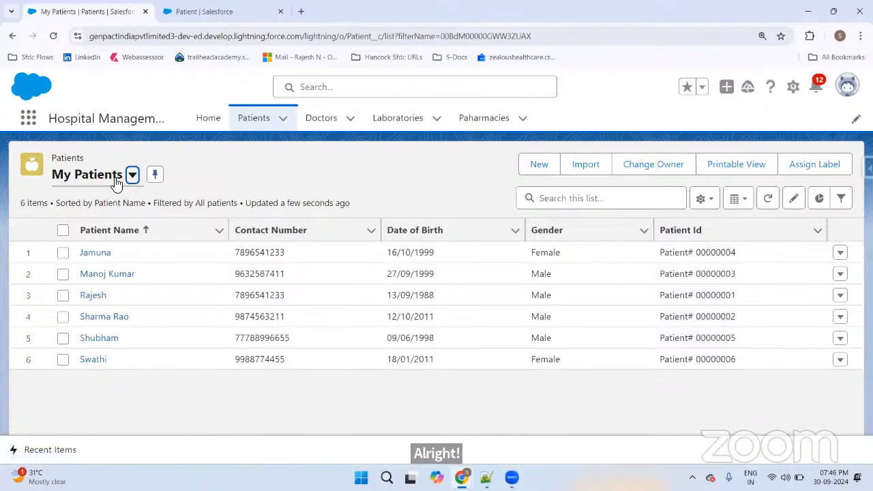
Step: Recheck Jamuna's record, then go to the Patient Record Types page listing List A and List B States
click(117, 181)
click(120, 182)
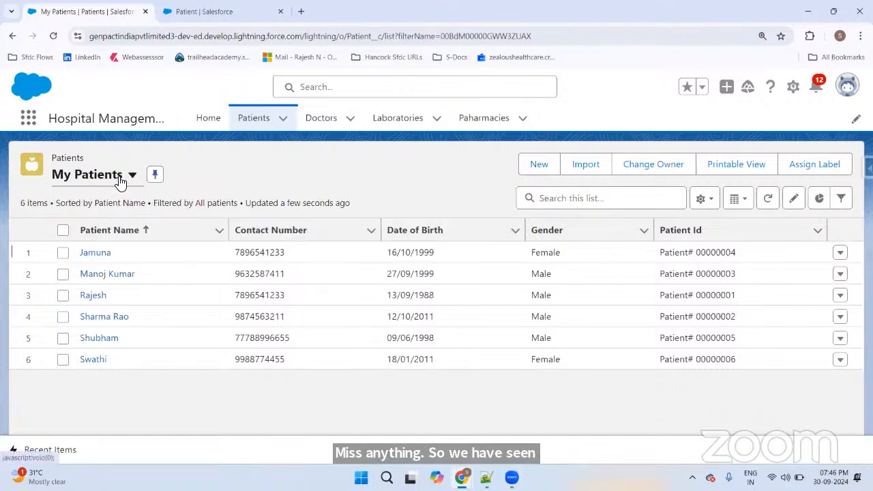
click(101, 252)
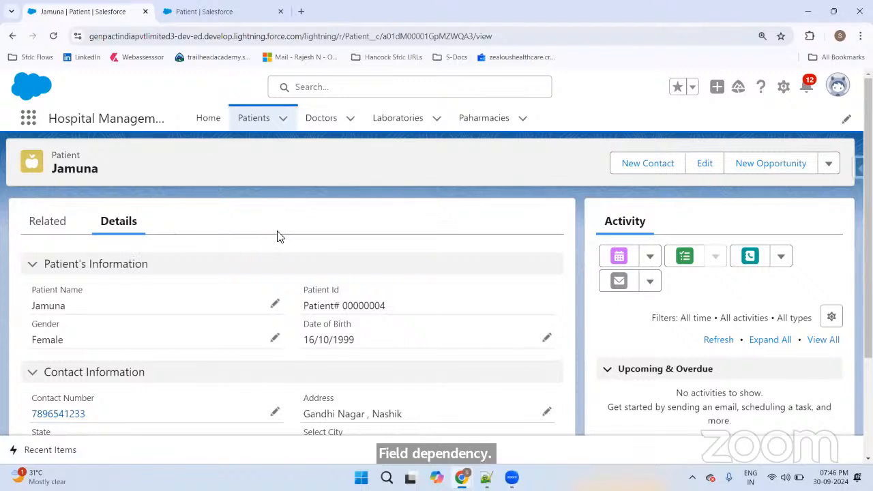
click(257, 118)
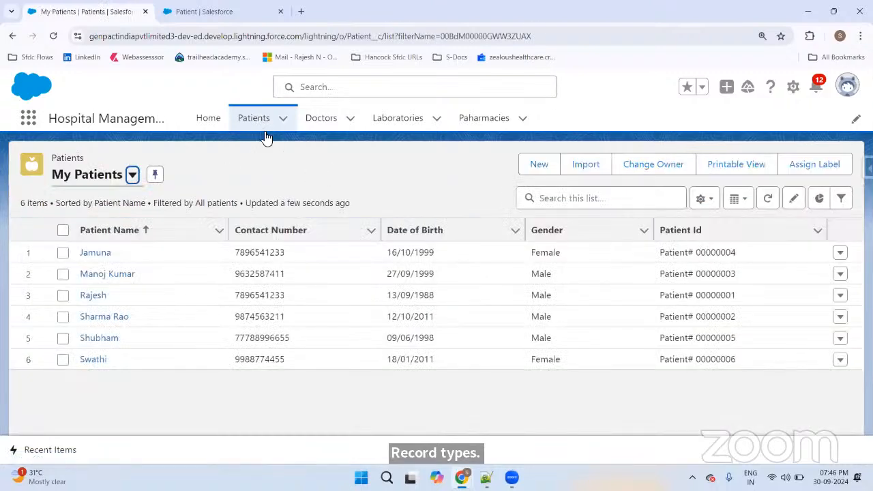
click(179, 11)
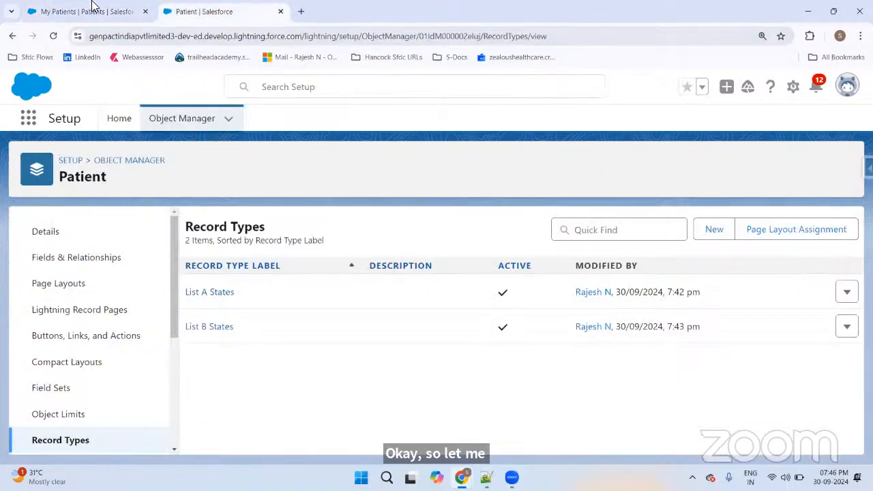
Step: Switch to the Notepad++ notes at empty line 230
key(alt+Tab)
key(Tab)
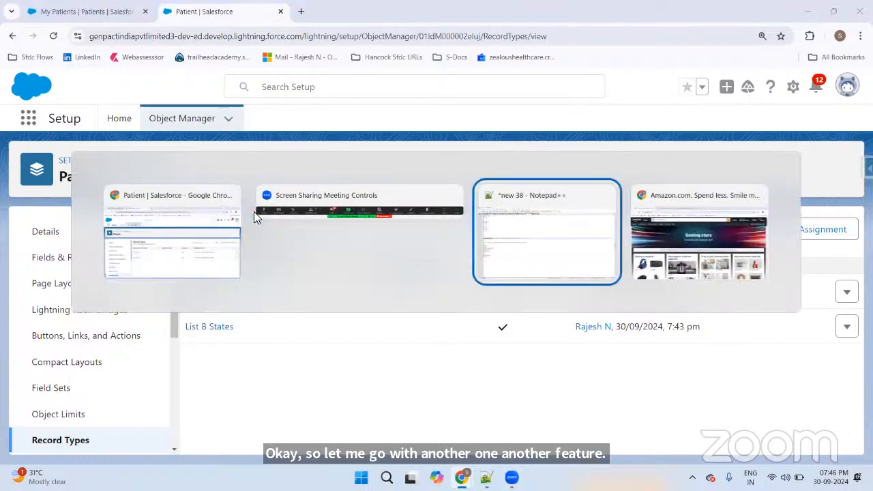
scroll(116, 238, down, 4)
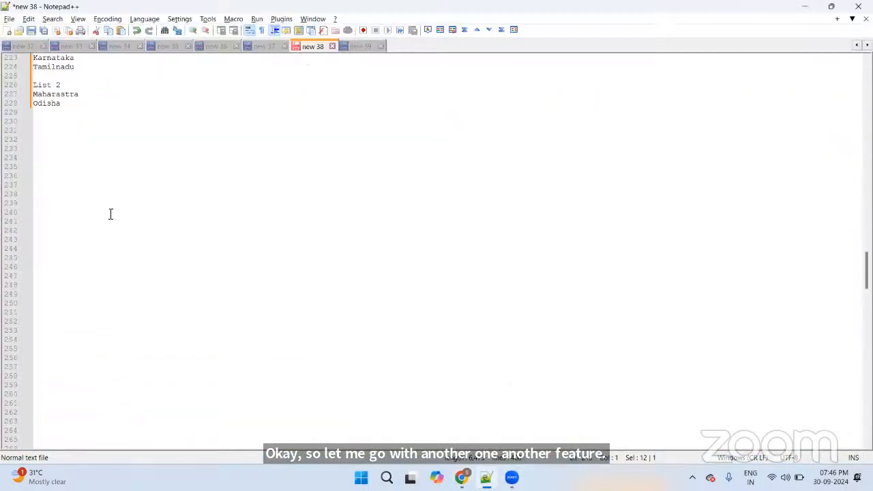
click(86, 126)
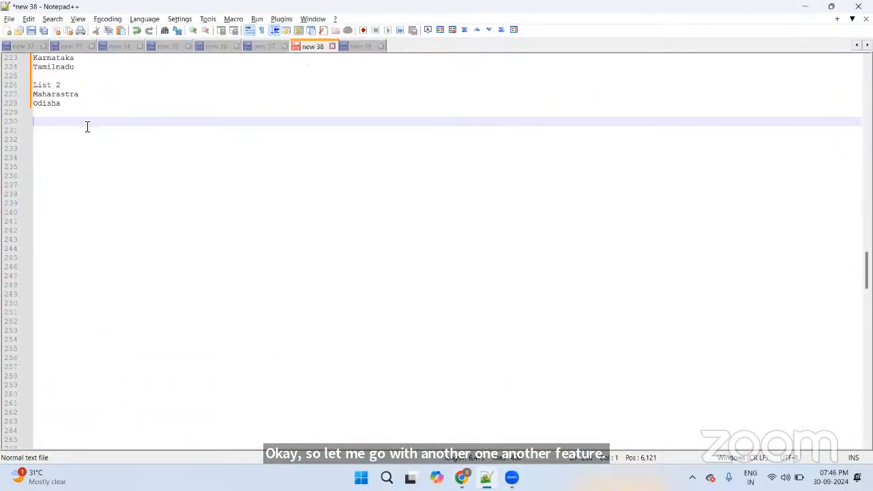
Step: Write 'I want to use the picklist across the multiple sobjects or reusability of the picklist across the sobjects'
text(I want us)
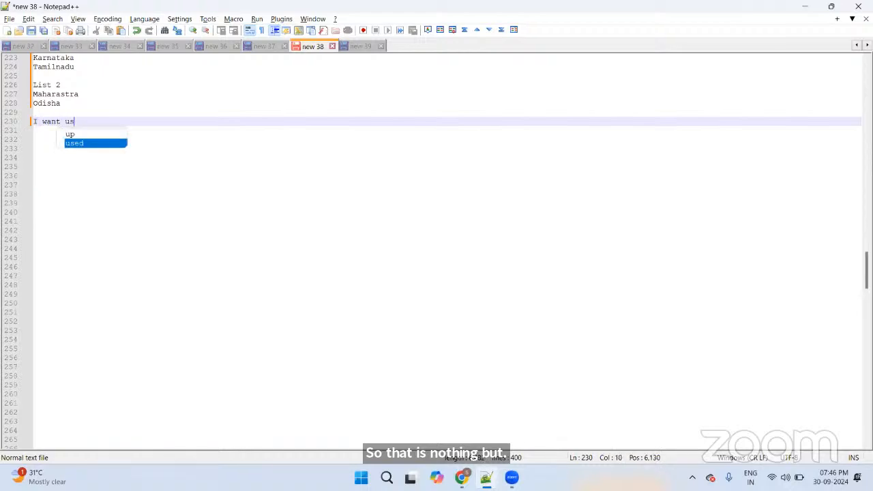
text(e the pico)
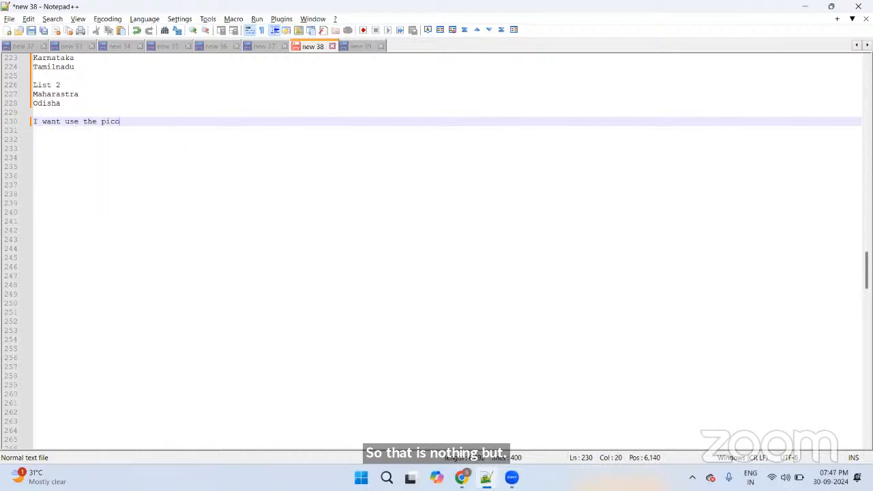
key(BackSpace)
text(klist )
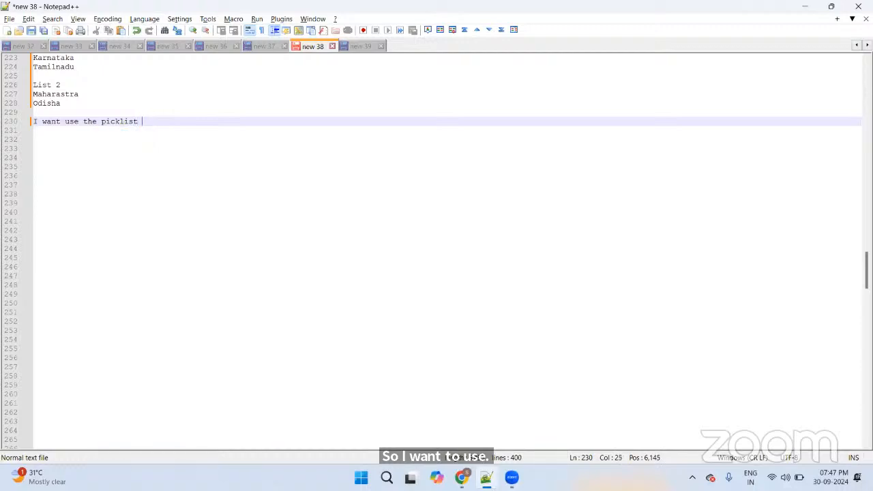
text(v)
key(BackSpace)
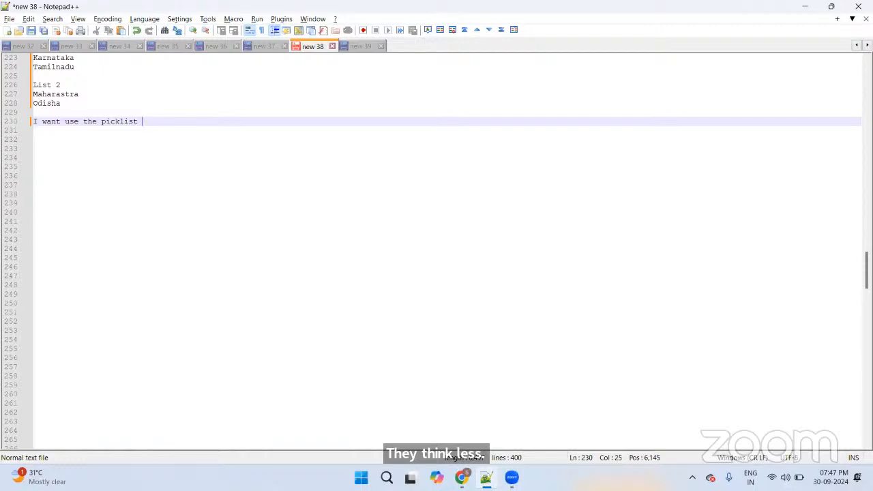
key(BackSpace)
key(BackSpace)
key(BackSpace)
key(BackSpace)
key(BackSpace)
key(BackSpace)
key(BackSpace)
key(BackSpace)
key(BackSpace)
key(BackSpace)
key(BackSpace)
key(BackSpace)
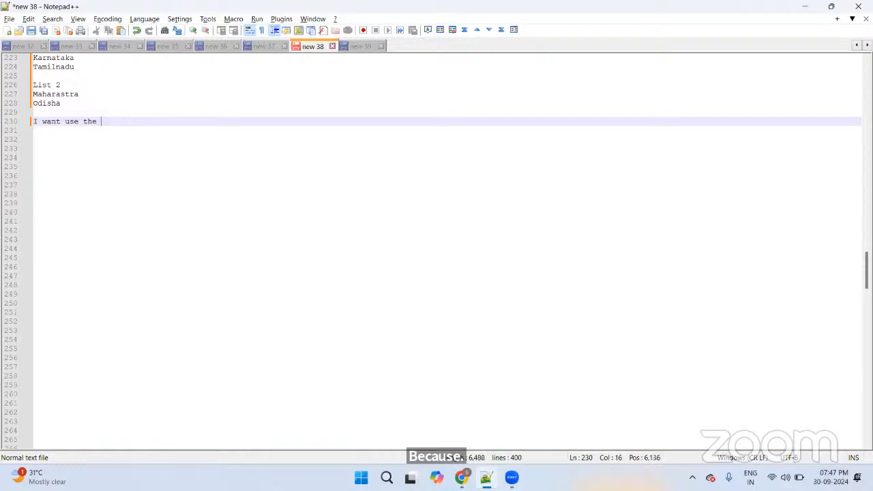
text(the)
key(BackSpace)
key(BackSpace)
key(BackSpace)
key(BackSpace)
key(BackSpace)
key(BackSpace)
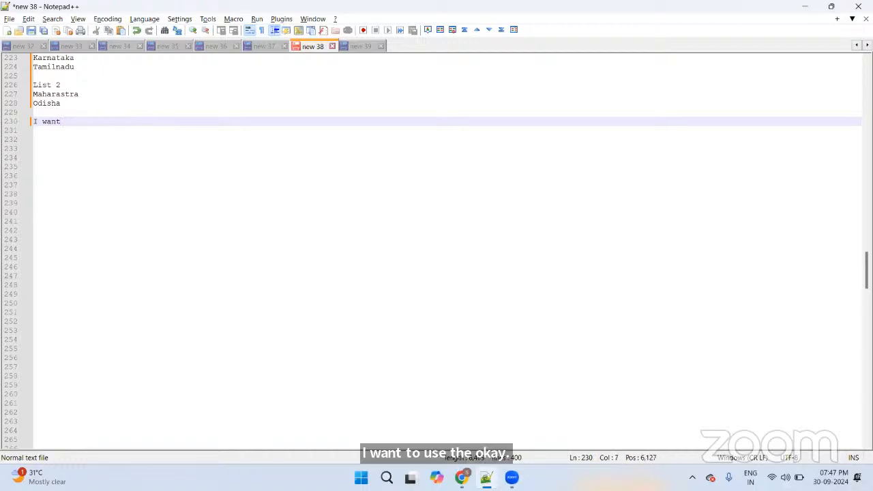
text(pi)
key(BackSpace)
text(to use the picklist ac)
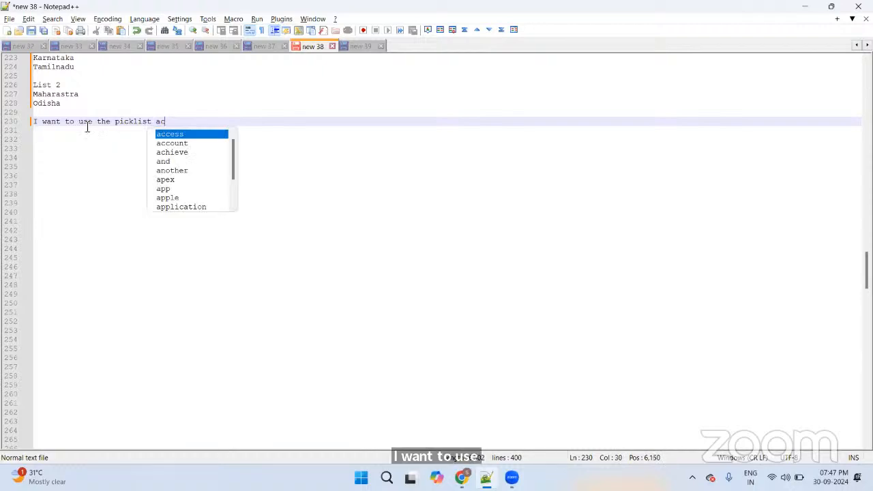
text(ross the m)
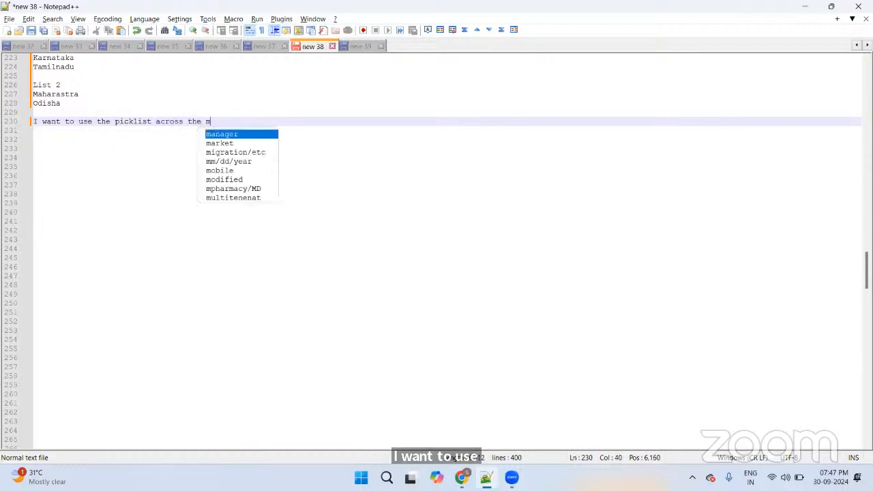
text(ulti)
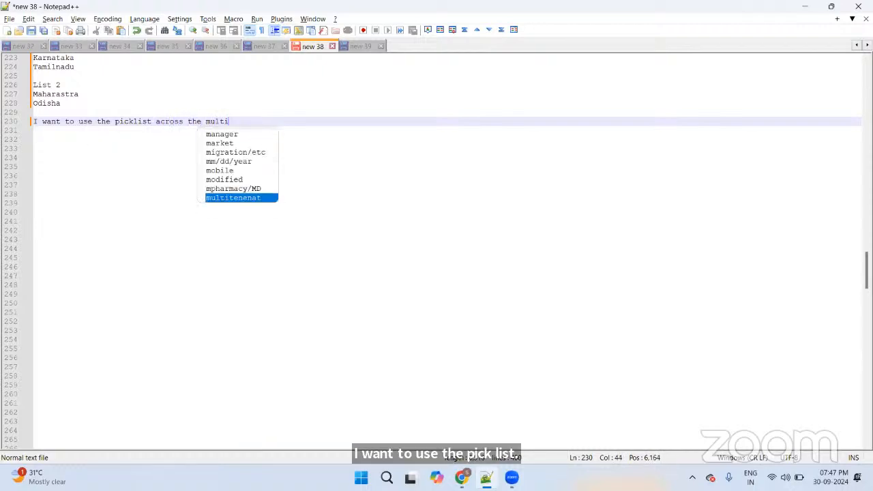
text(ple sobje)
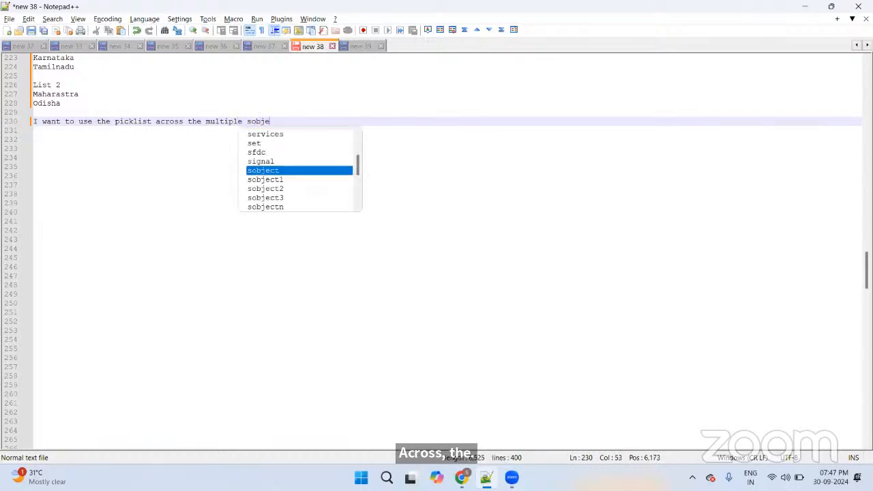
text(cts )
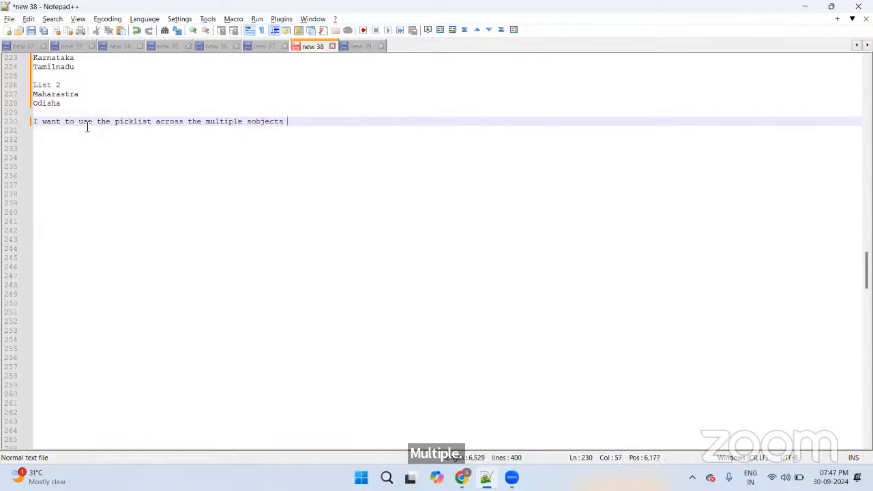
text(or res)
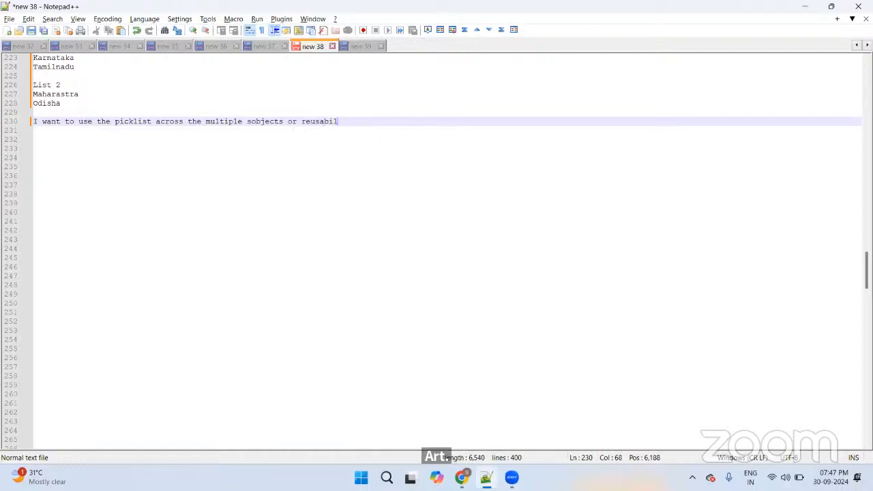
text(sability of the )
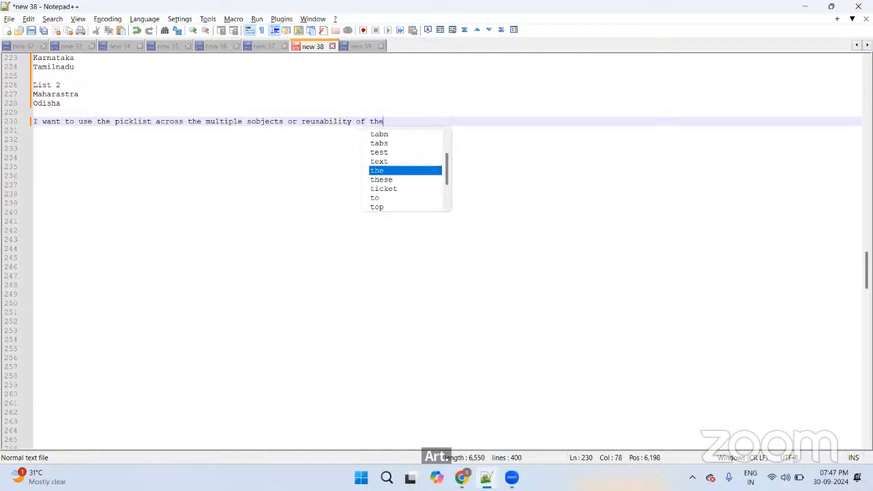
text(pick)
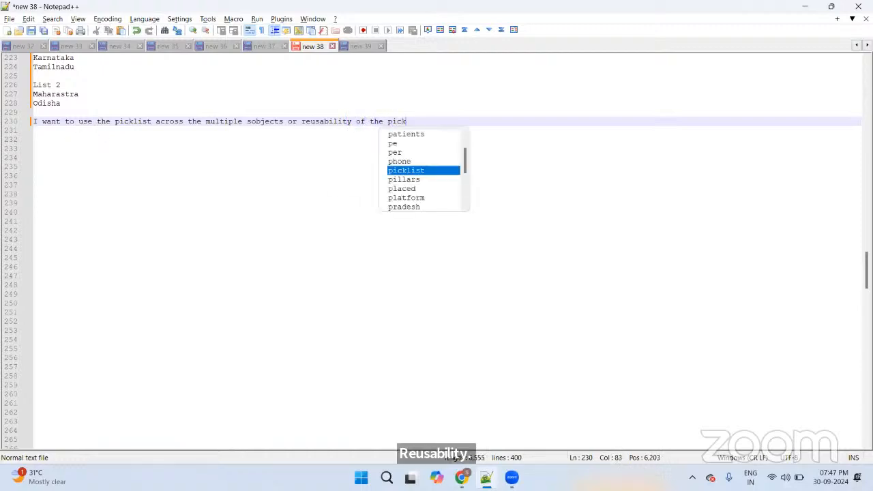
text(list across)
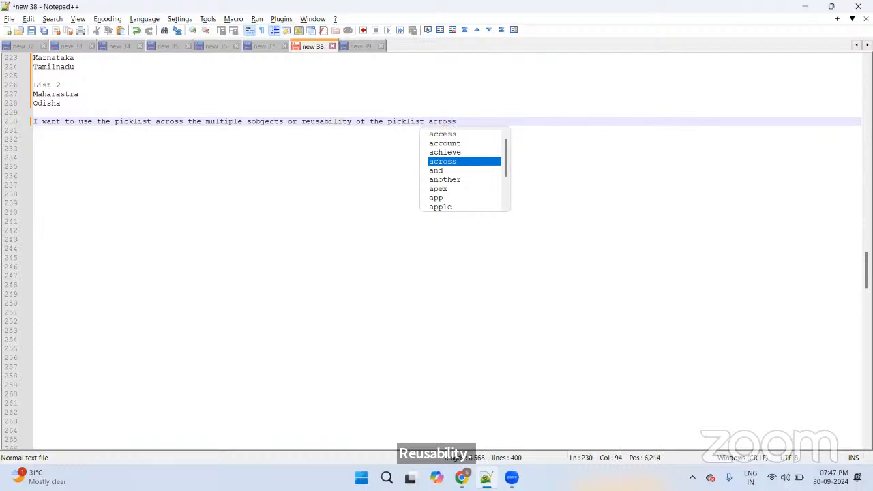
text( the sobje)
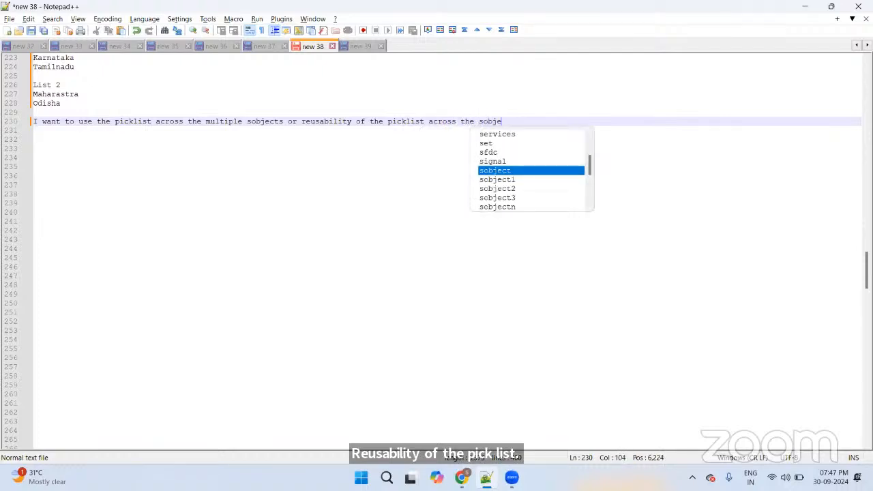
text(cts)
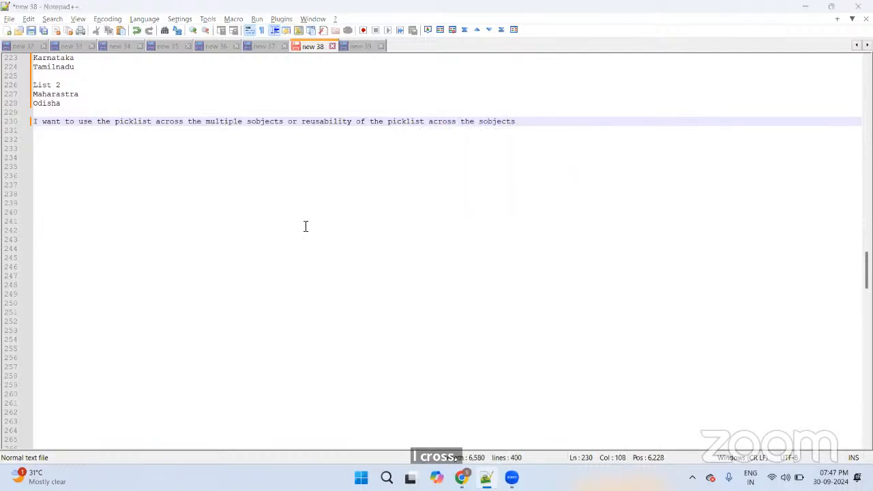
key(alt+Tab)
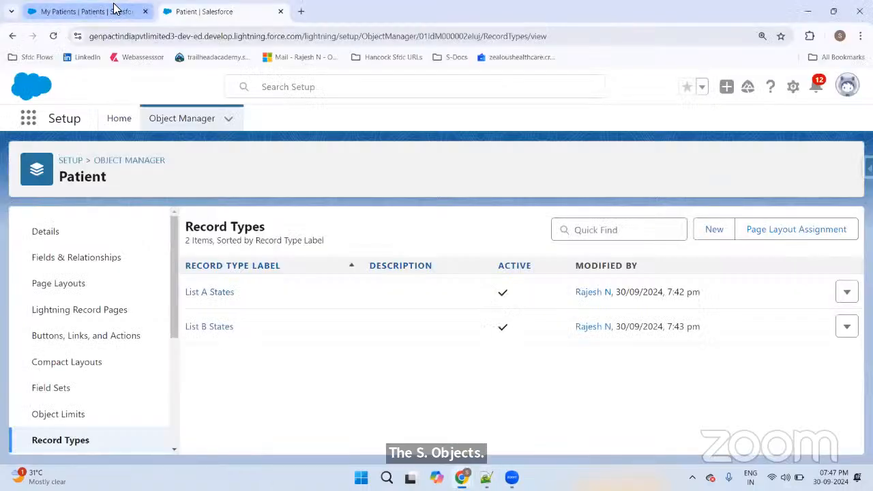
Step: Review the Patient object's Fields & Relationships list
click(113, 10)
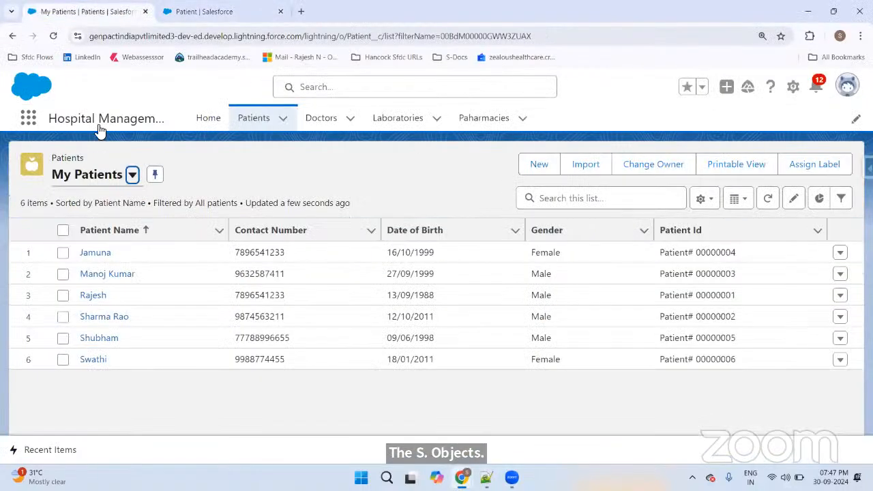
click(216, 10)
click(64, 259)
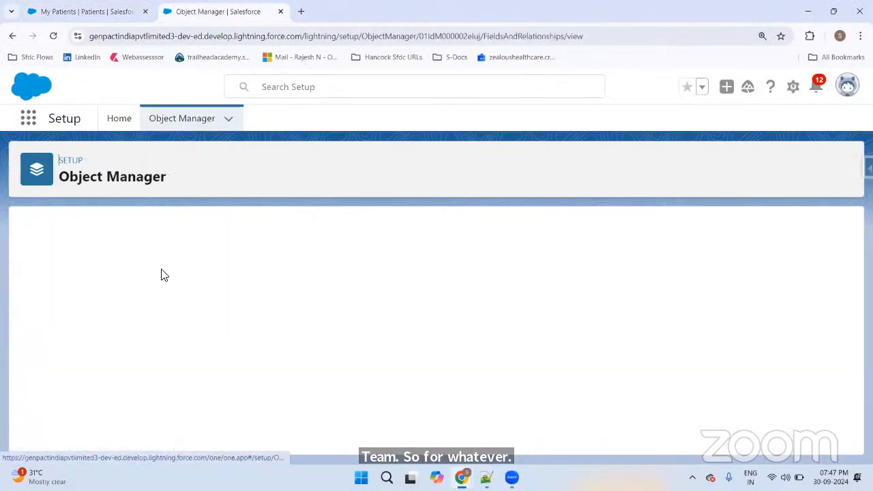
scroll(430, 320, down, 5)
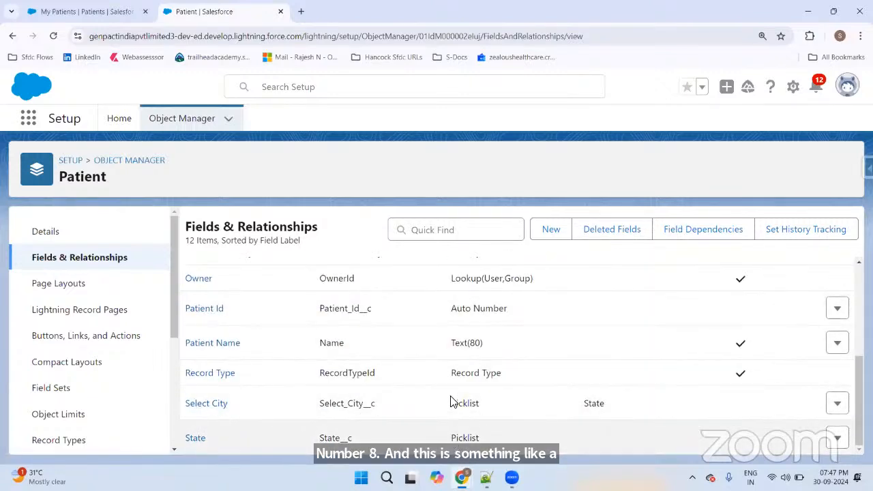
click(480, 403)
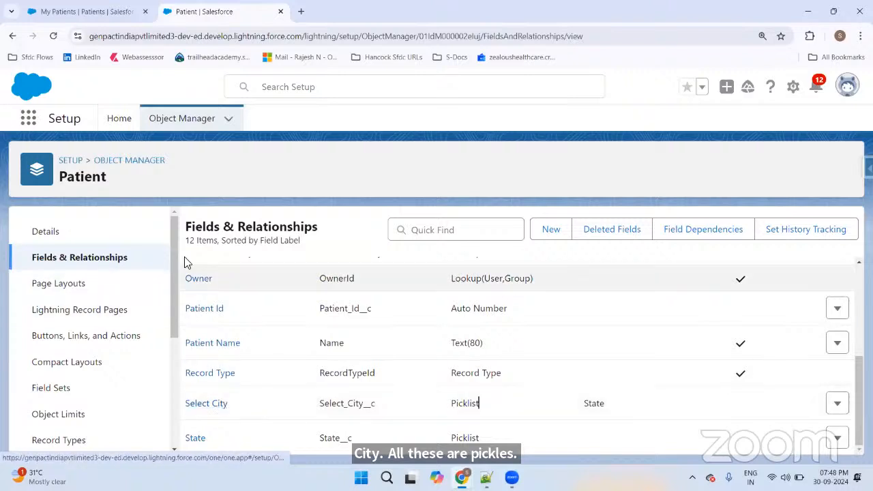
Step: Search Object Manager for the 'doctor' object
click(182, 124)
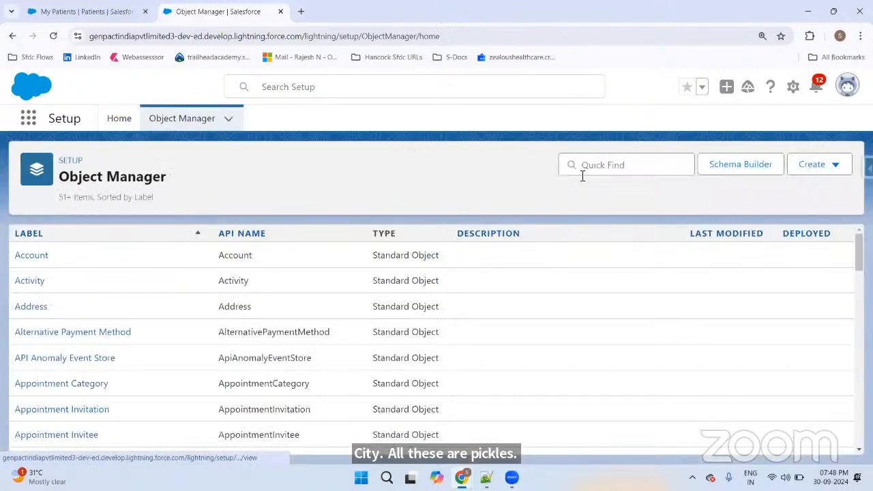
click(581, 173)
text(doctoer)
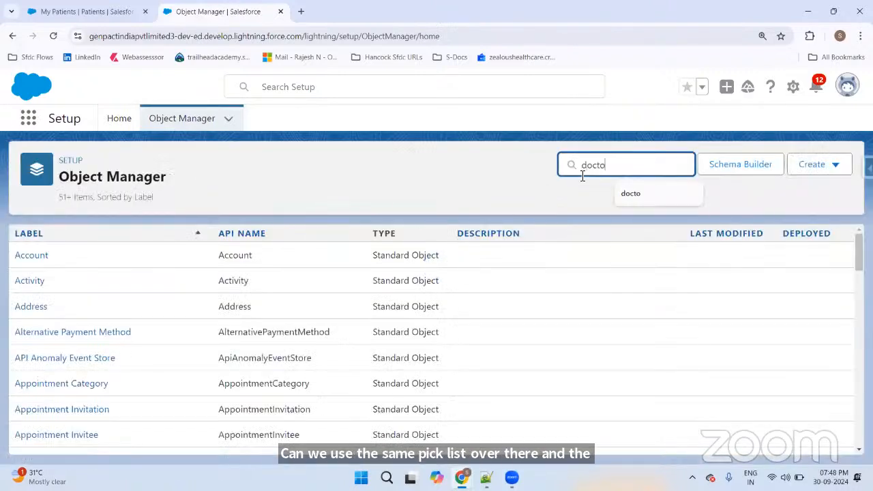
key(BackSpace)
key(BackSpace)
text(r)
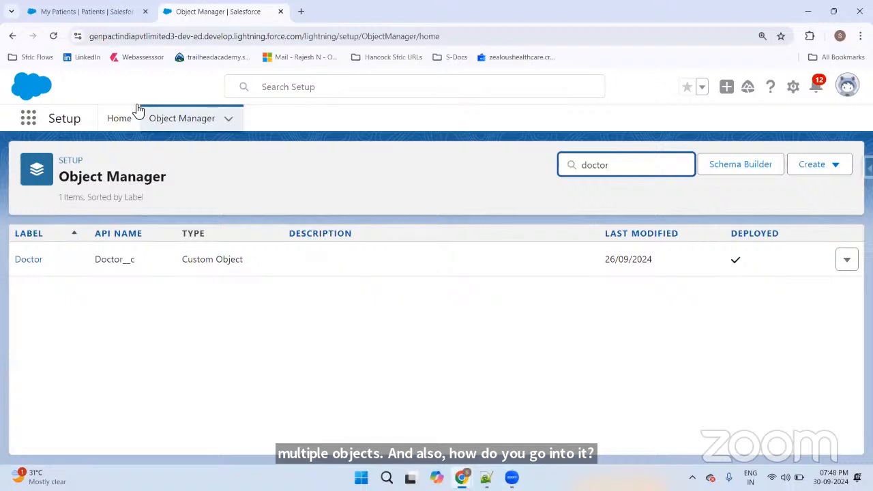
click(98, 15)
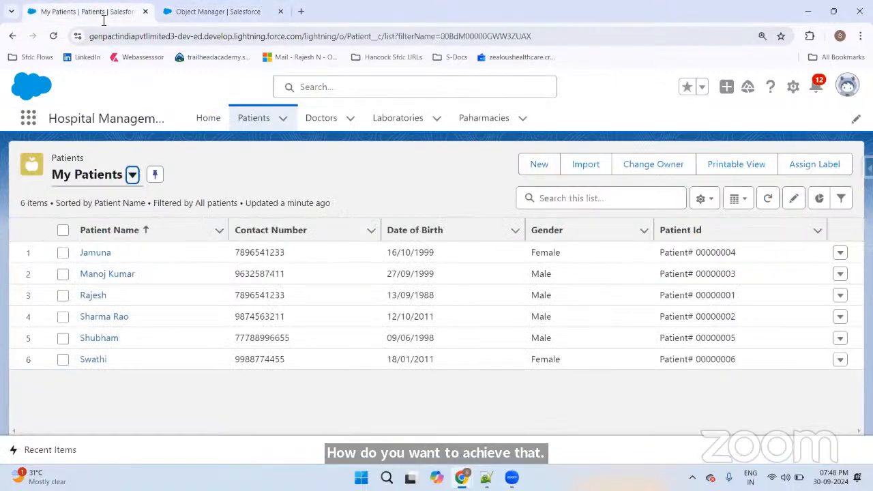
click(259, 15)
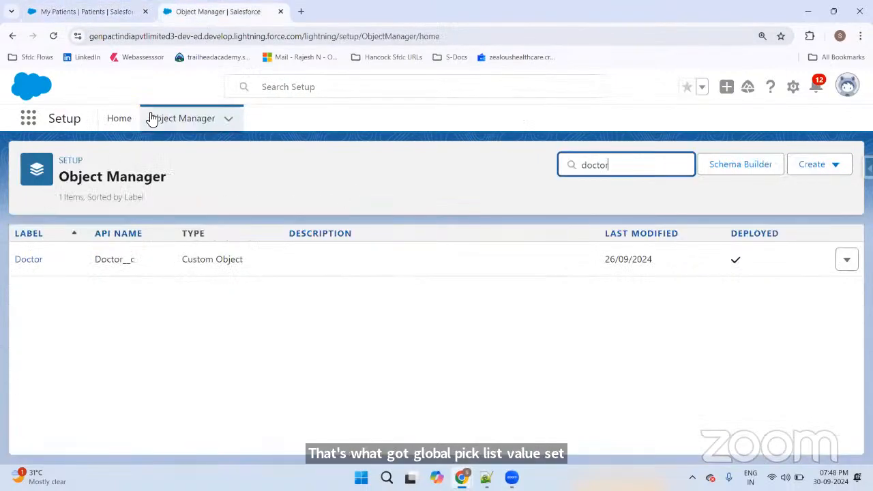
Step: Find Picklist Value Sets via Quick Find 'pick' and select 'Global picklist value sets'
click(118, 118)
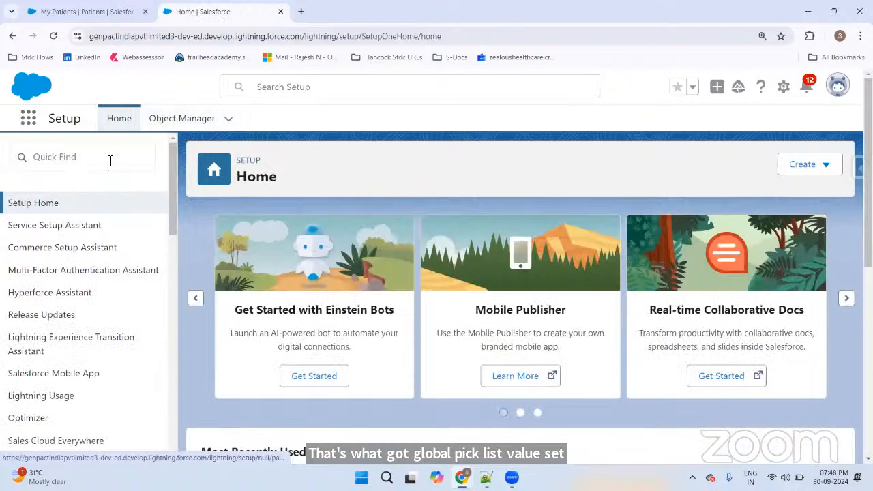
click(111, 160)
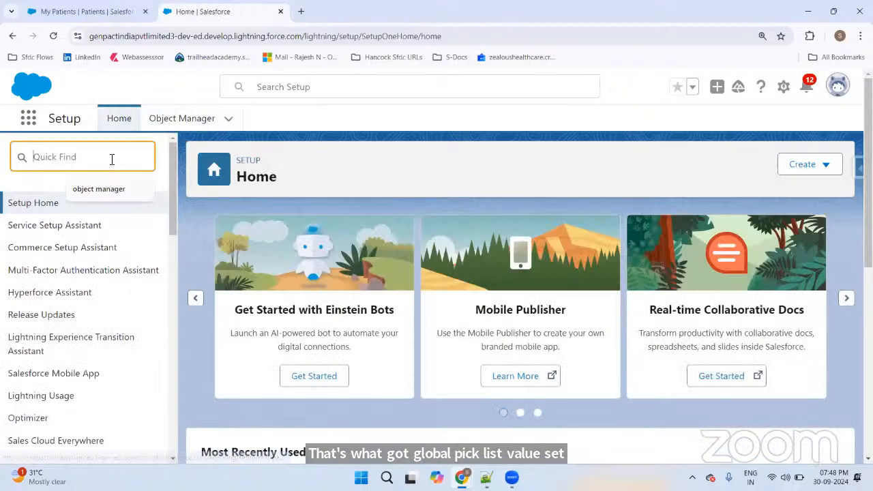
text(pick)
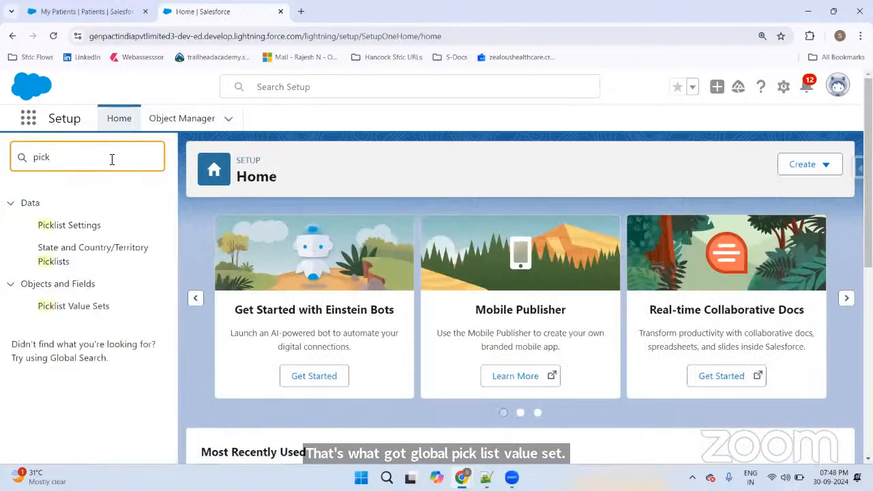
click(77, 308)
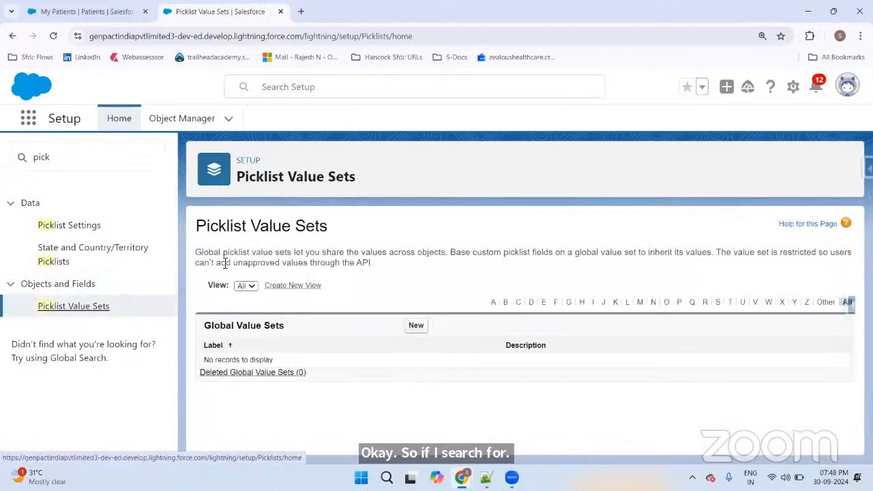
drag(196, 253, 294, 252)
key(ctrl+c)
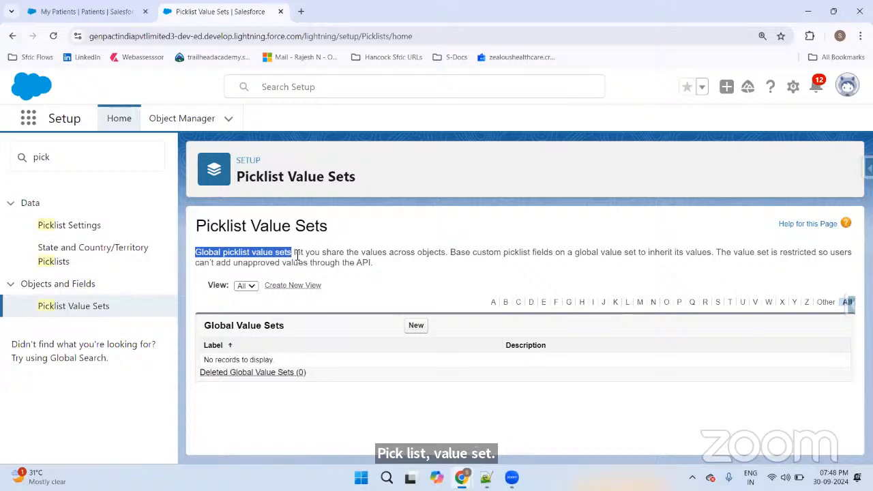
Step: Prefix note line 230 with 'Global picklist value sets - '
key(alt+Tab)
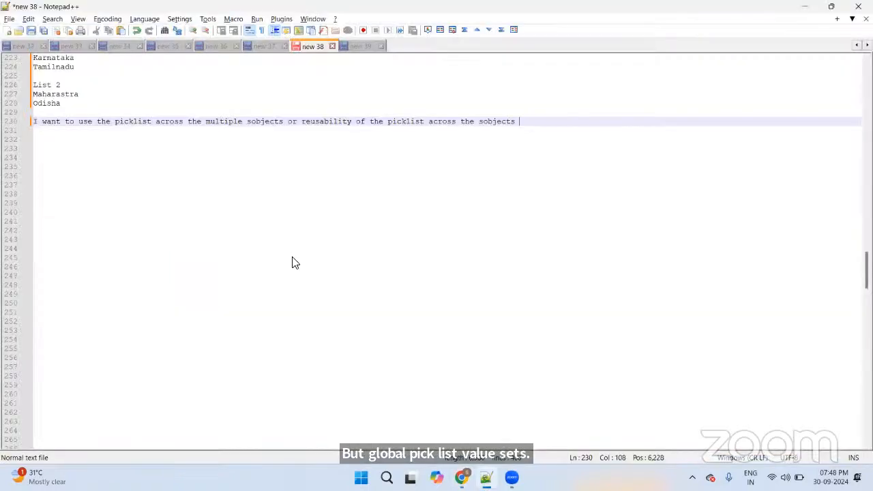
triple_click(36, 123)
click(36, 122)
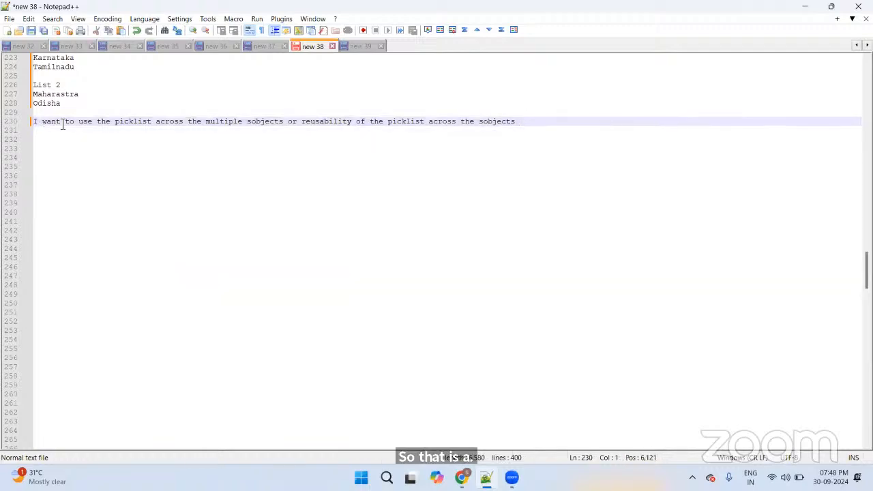
key(ctrl+v)
text(-)
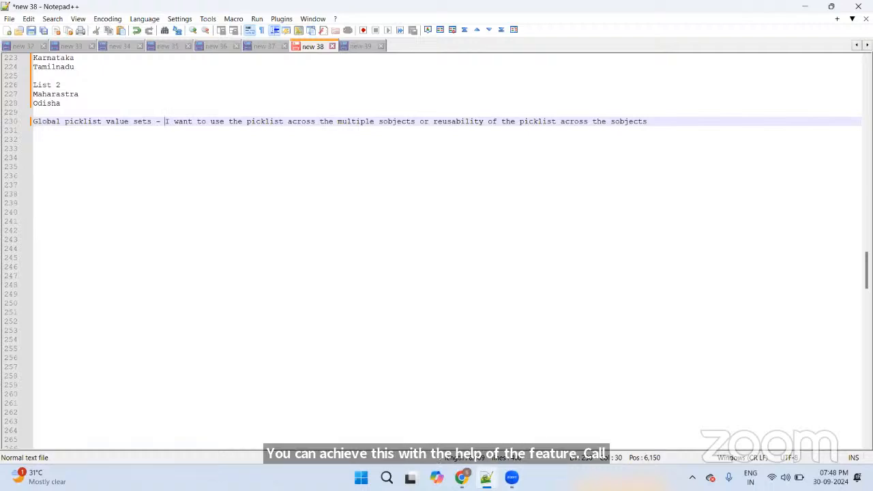
key(alt+Tab)
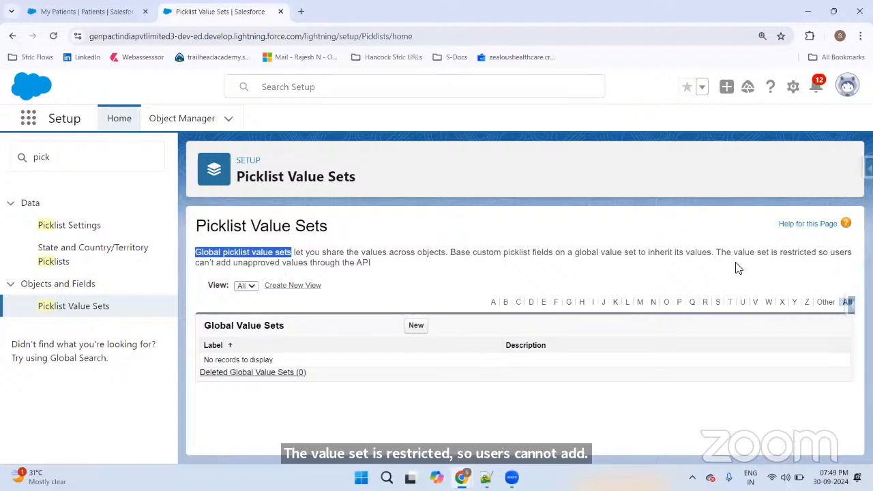
click(717, 252)
drag(721, 260, 724, 263)
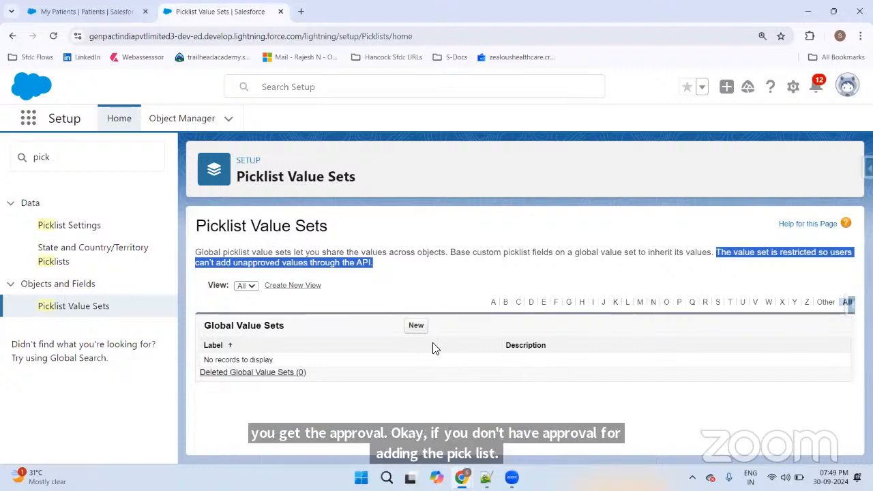
Step: Start a new global value set labelled 'Blood Group' with API name Blood_Group
click(417, 326)
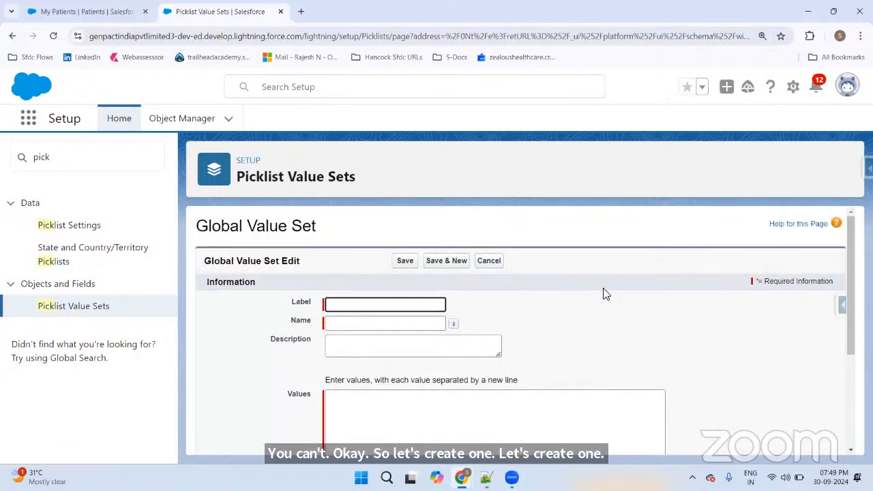
text(Blood)
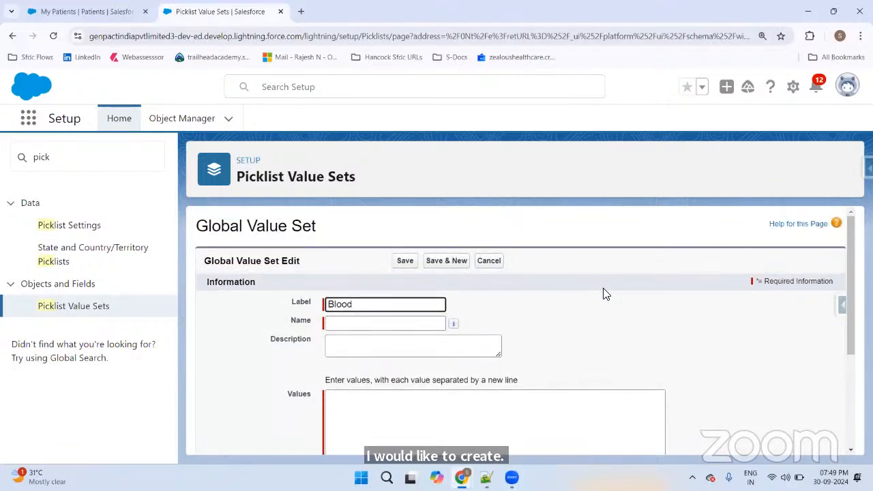
text( Group)
click(595, 281)
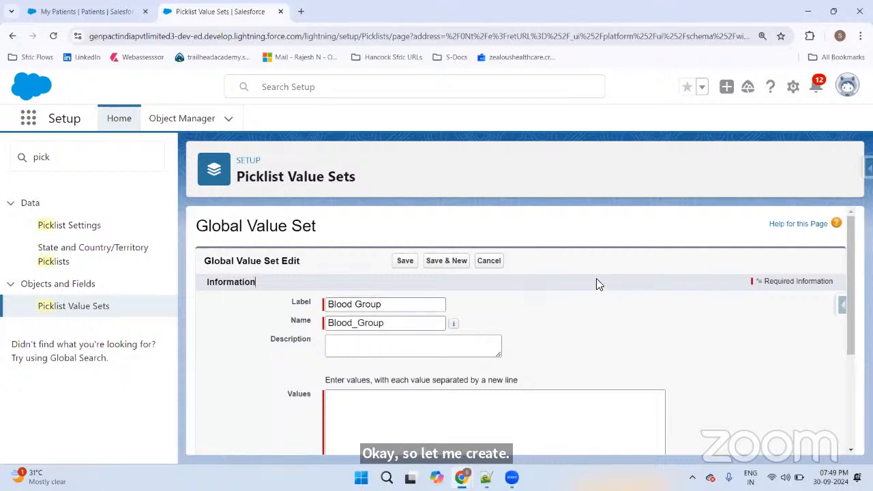
scroll(667, 281, down, 2)
Step: Enter values O+, O-, A+, A-, AB+, AB-, B+, B- and Bombay BG, then save
click(422, 298)
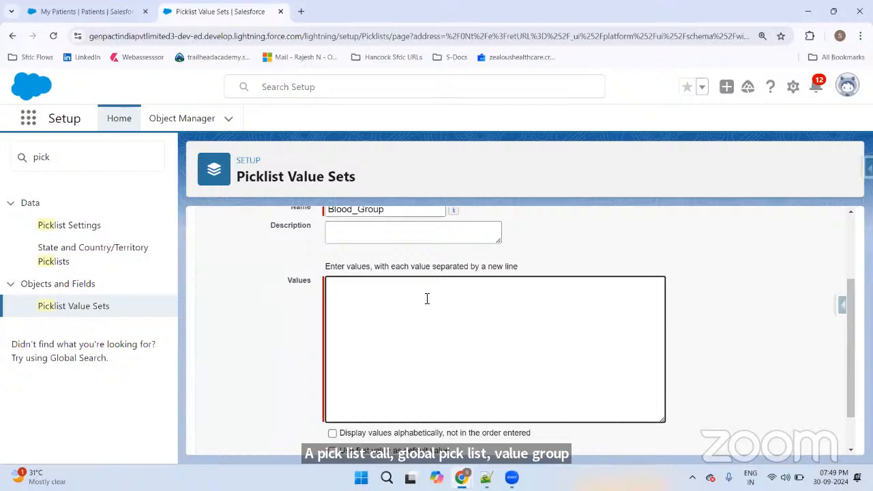
text(o+)
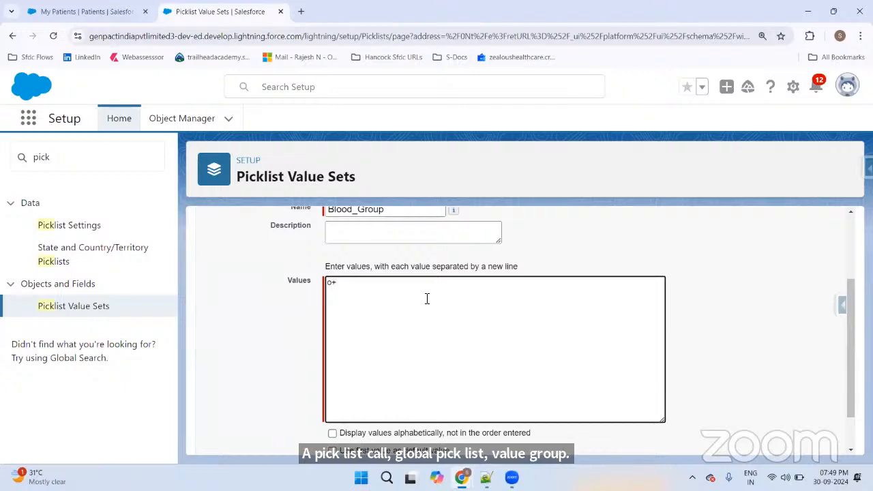
key(BackSpace)
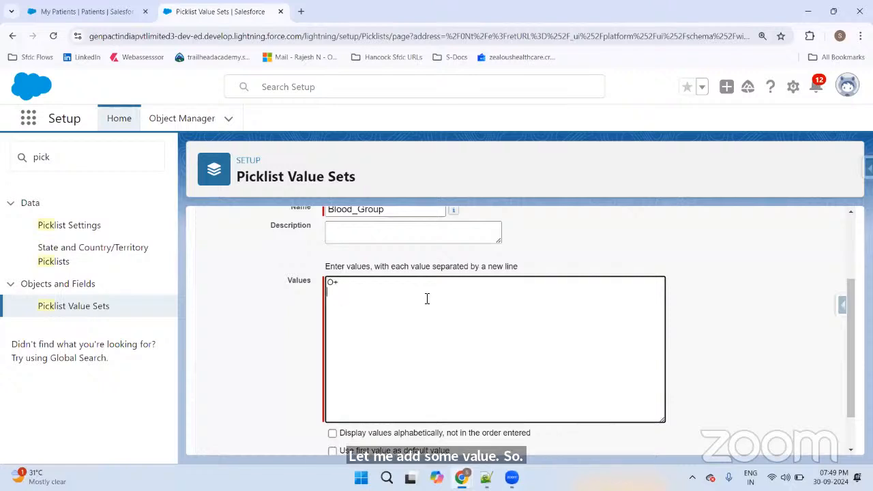
text(O-)
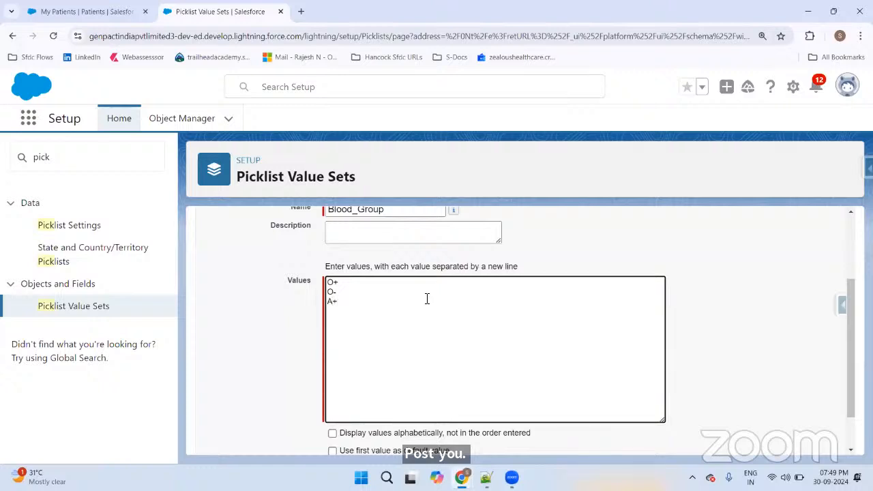
key(Return)
text(A)
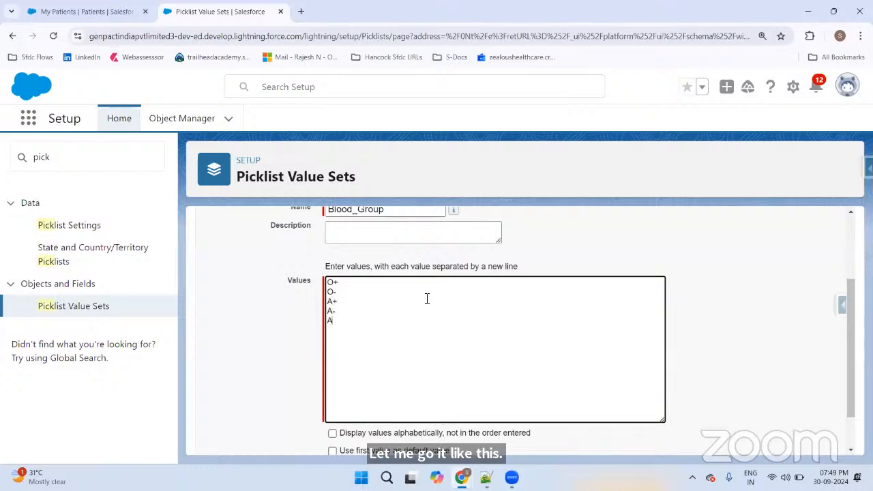
text(B)
text(AB)
text(_)
key(BackSpace)
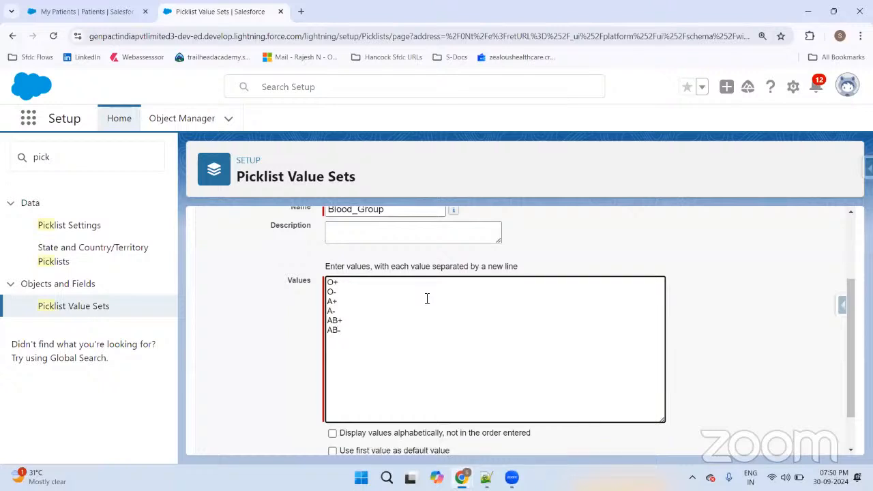
text(B-)
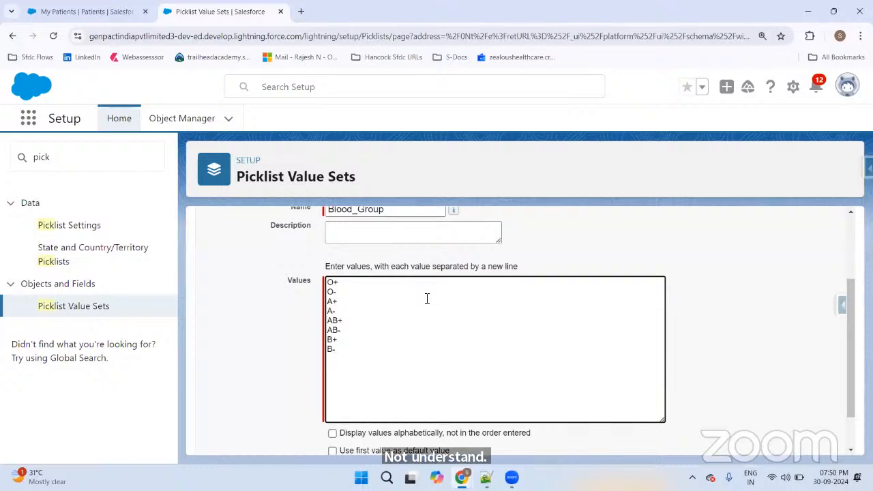
text(Bombay Bod)
key(BackSpace)
key(BackSpace)
key(BackSpace)
key(BackSpace)
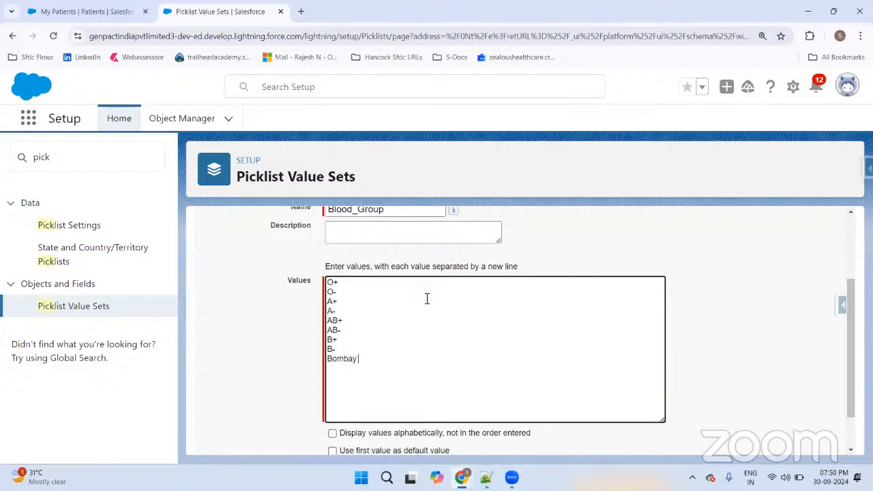
text(BG)
scroll(423, 298, down, 1)
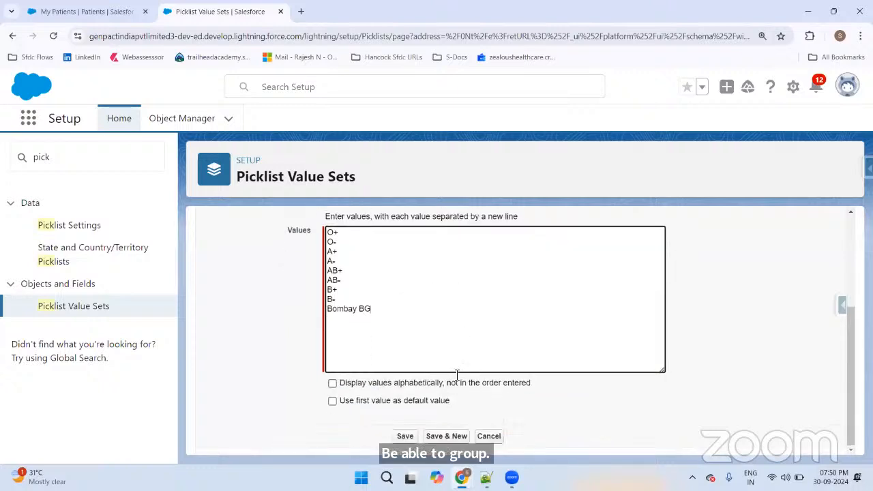
click(404, 436)
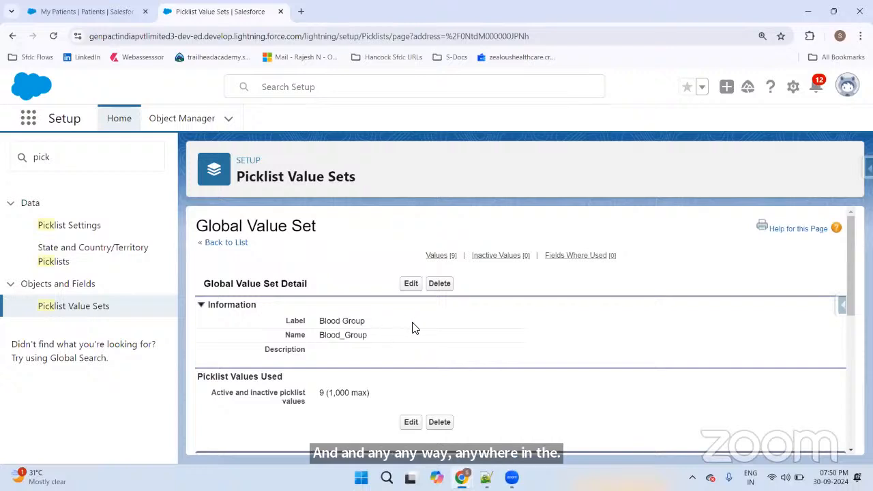
Step: Scroll through the saved Blood Group value set's nine active values
scroll(413, 327, down, 5)
scroll(341, 300, down, 3)
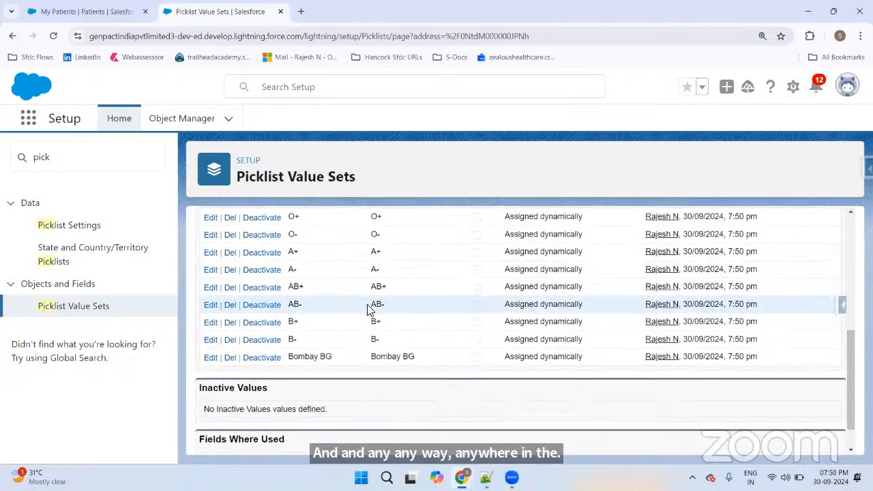
scroll(383, 307, up, 4)
scroll(382, 304, down, 2)
scroll(383, 303, up, 1)
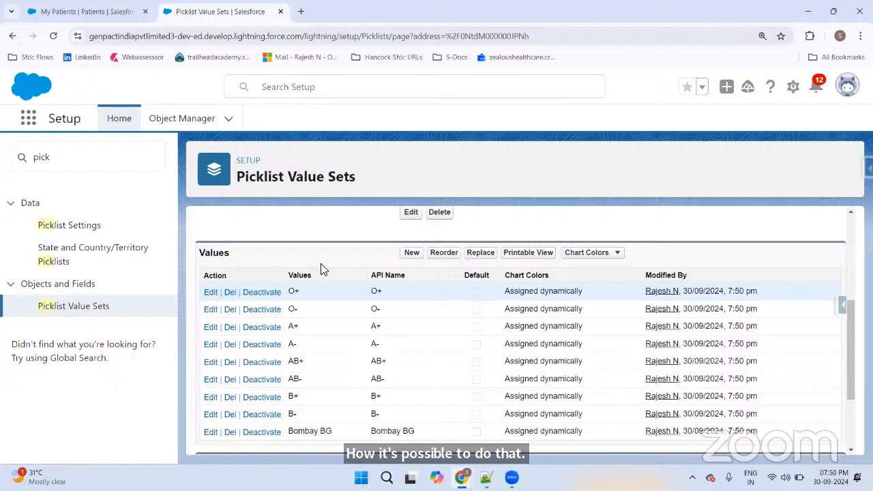
Step: Start a new Picklist custom field on the Doctor object
click(181, 120)
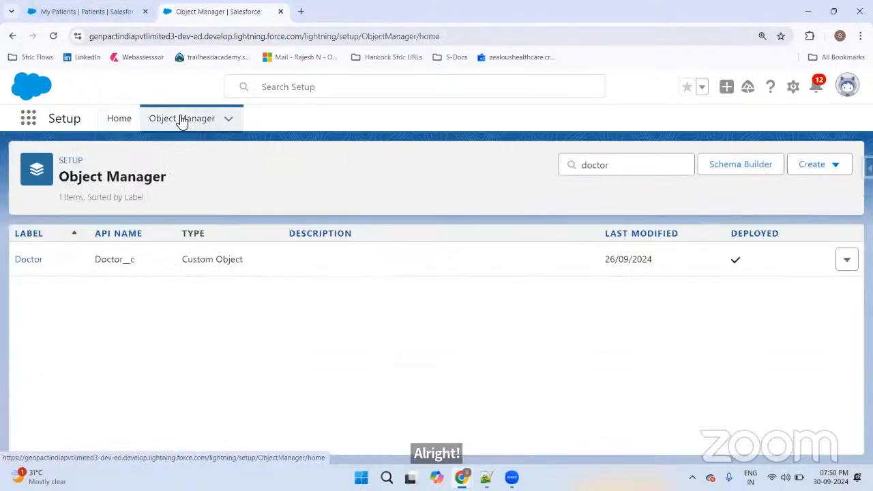
click(39, 260)
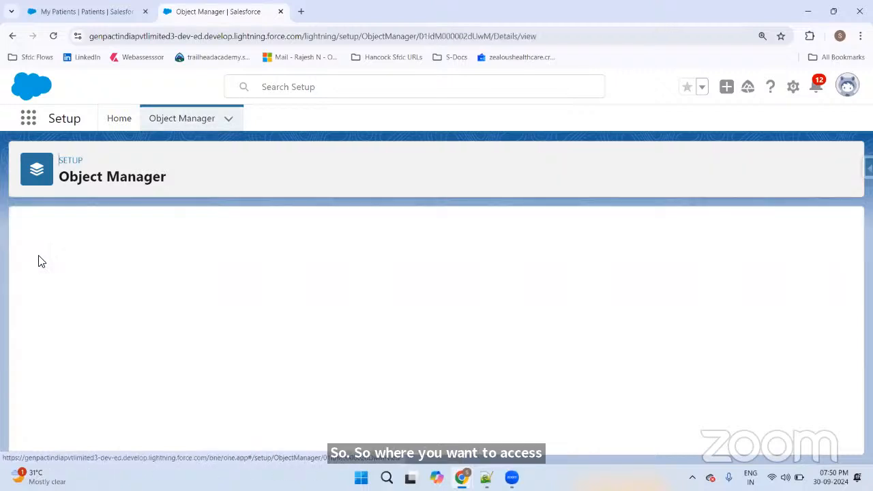
click(109, 260)
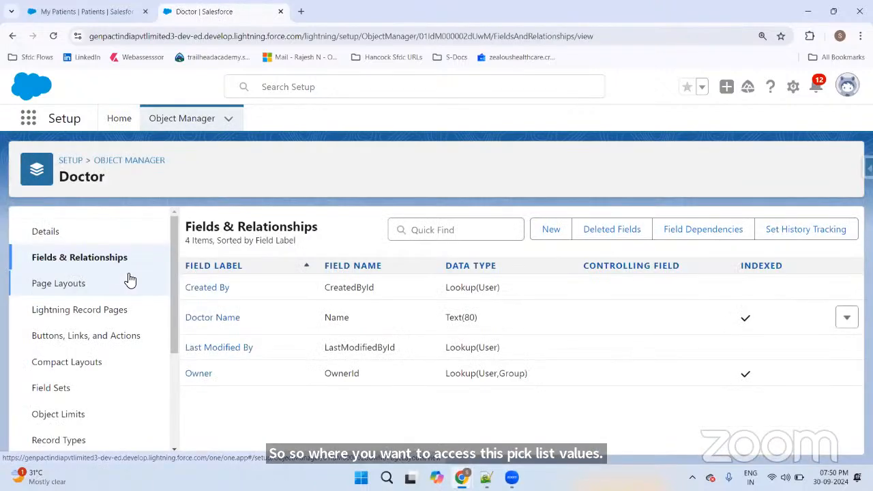
click(539, 231)
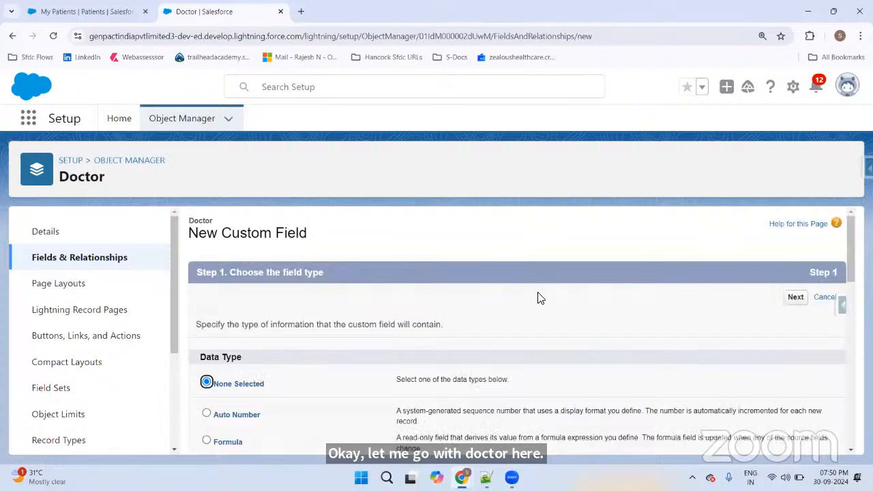
scroll(318, 348, down, 10)
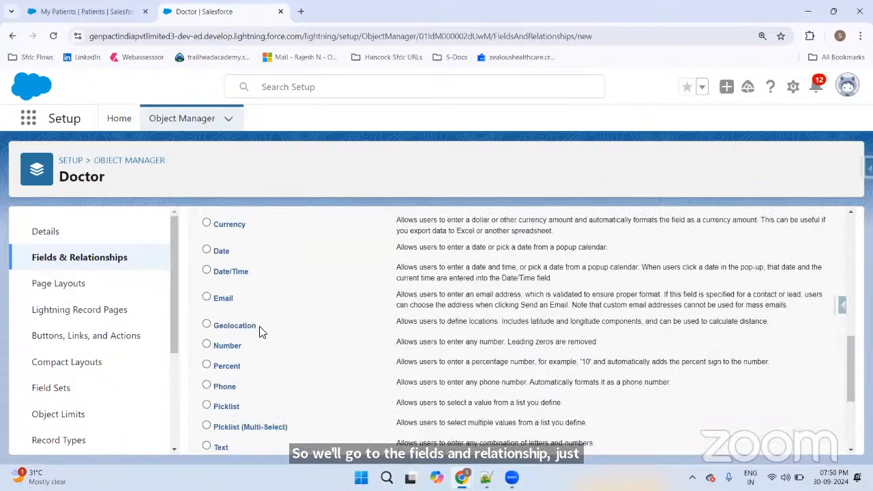
click(206, 405)
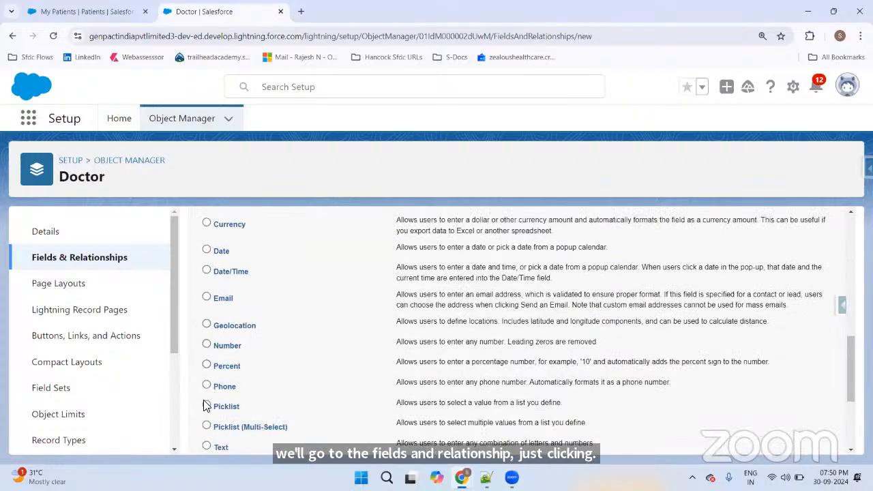
scroll(548, 287, up, 3)
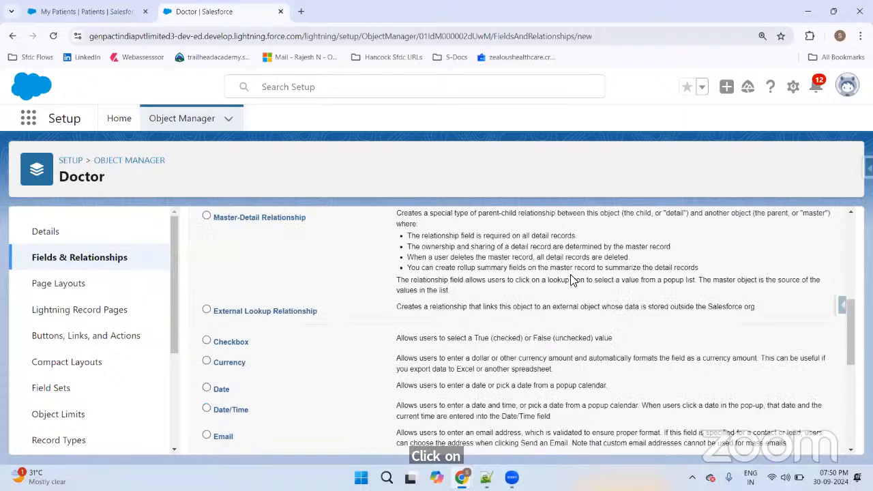
scroll(671, 269, up, 5)
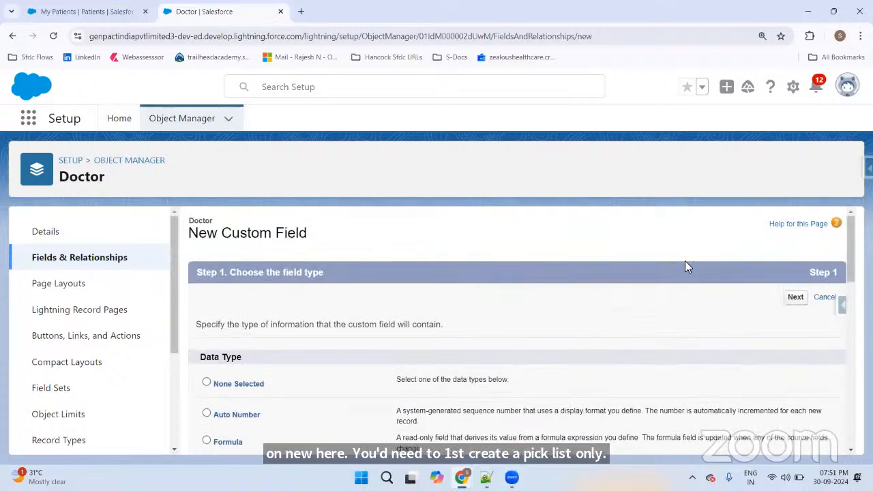
click(795, 298)
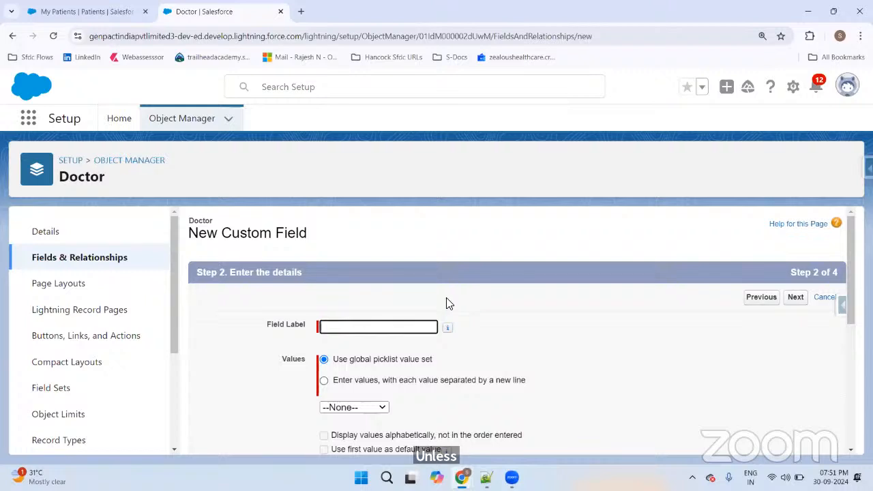
Step: Enter the Doctor picklist's field label so its API name fills in
text(B)
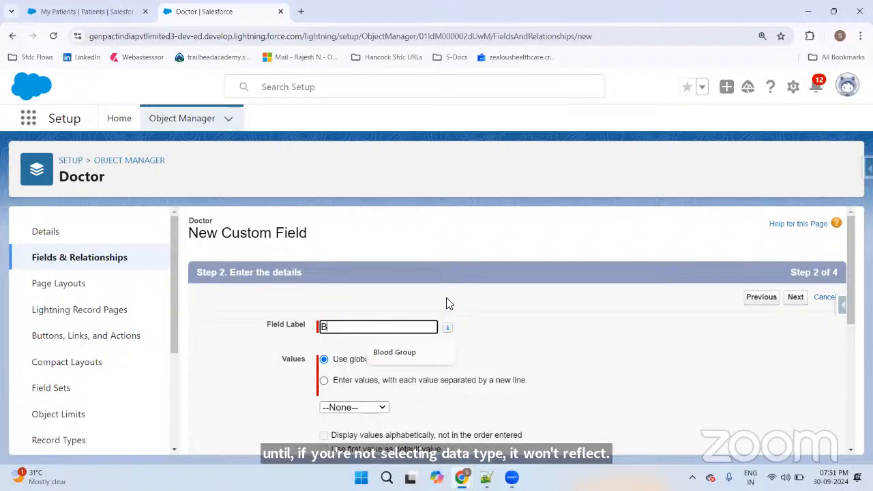
text(lood )
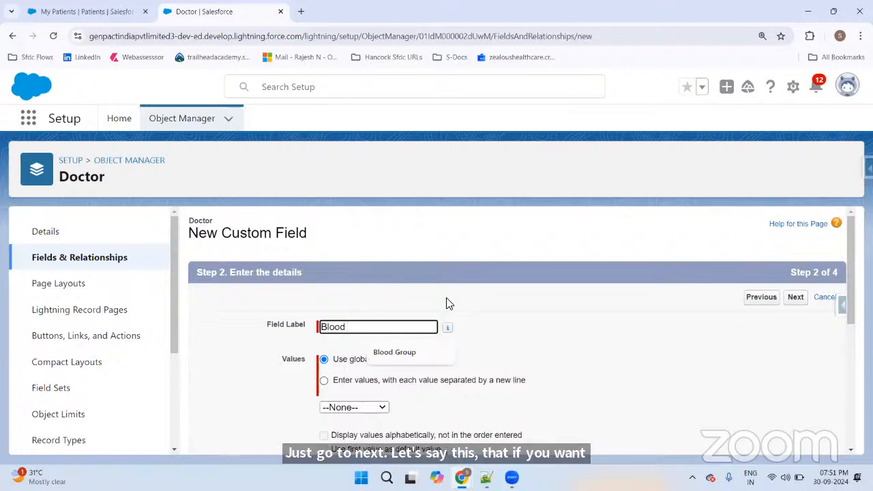
text(Group List)
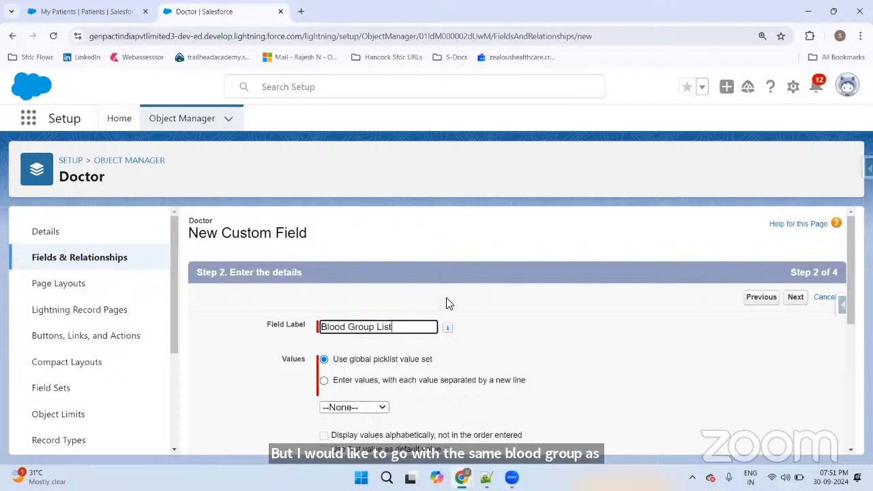
click(586, 239)
scroll(477, 252, down, 2)
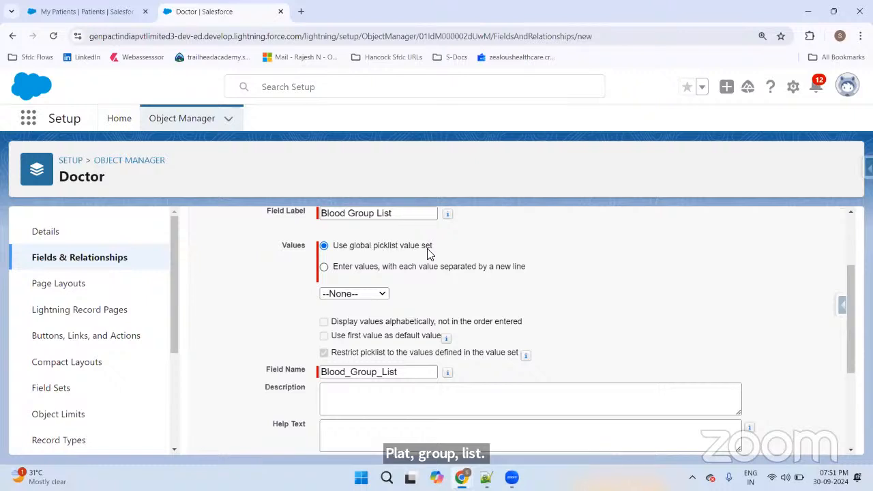
Step: Base the picklist on the global Blood Group value set
drag(440, 248, 361, 249)
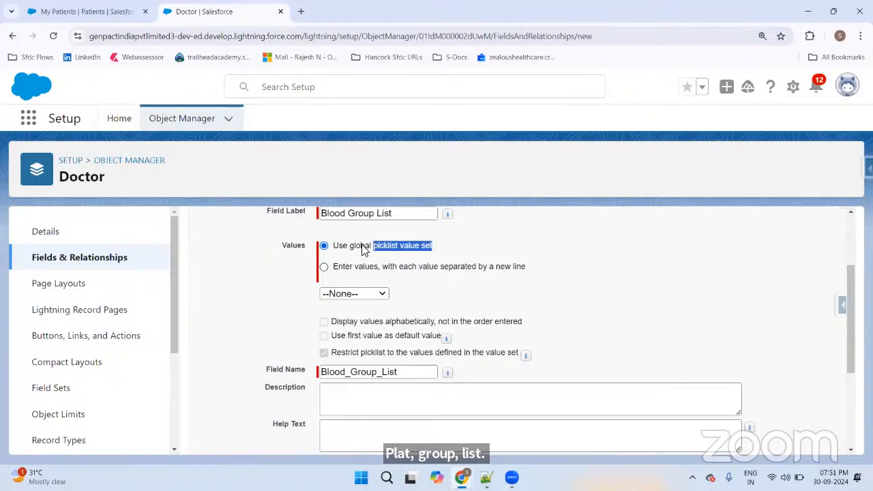
click(324, 267)
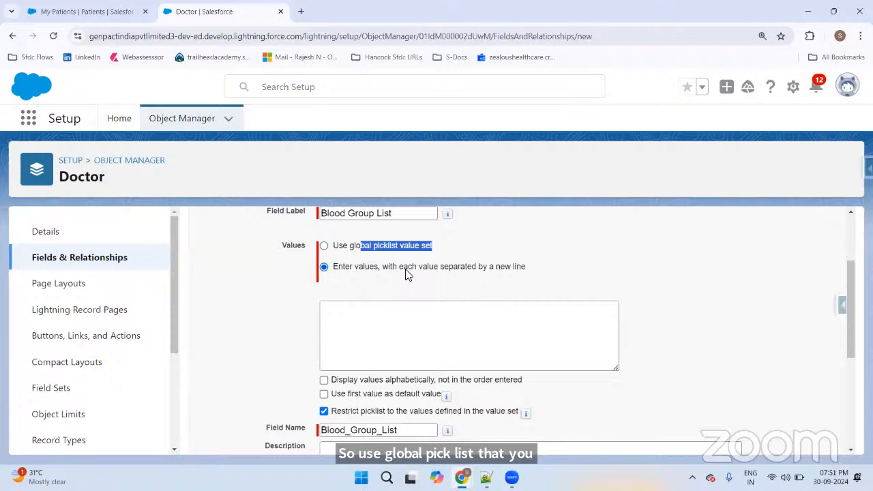
click(325, 247)
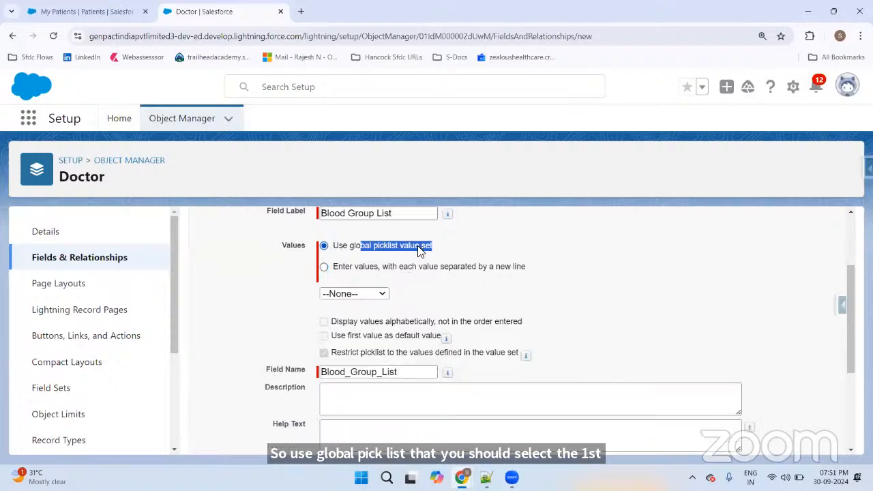
click(443, 247)
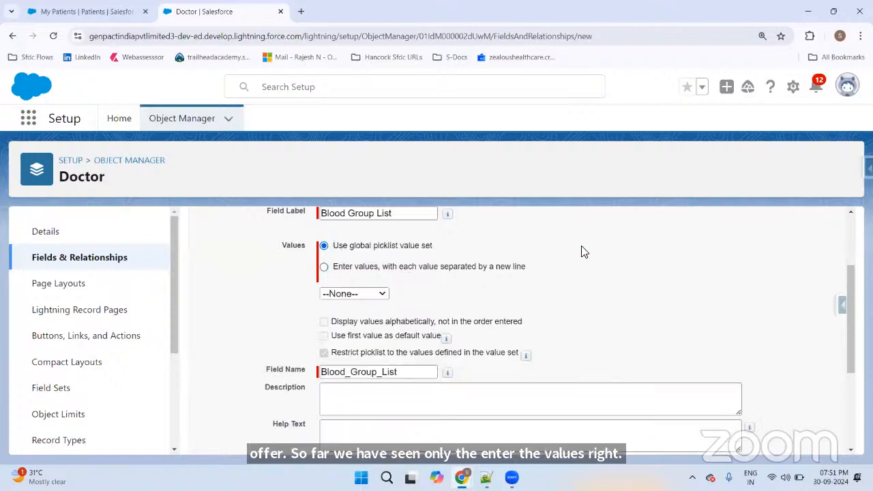
click(347, 300)
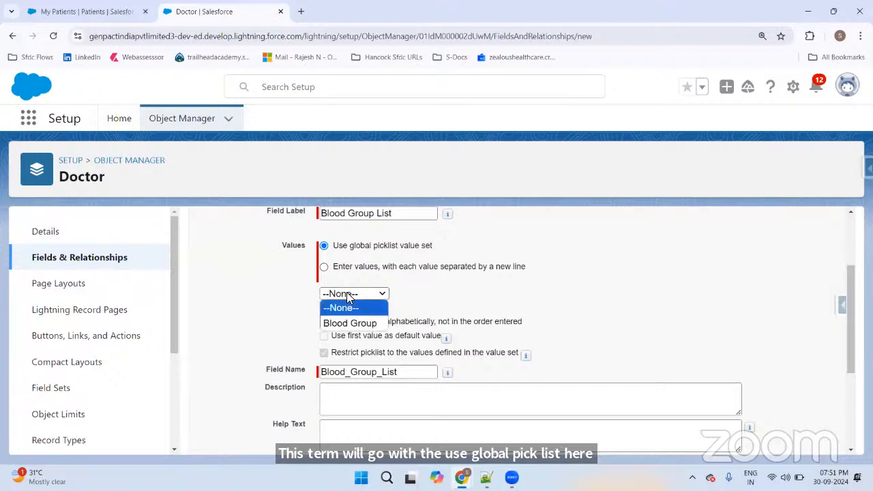
click(351, 324)
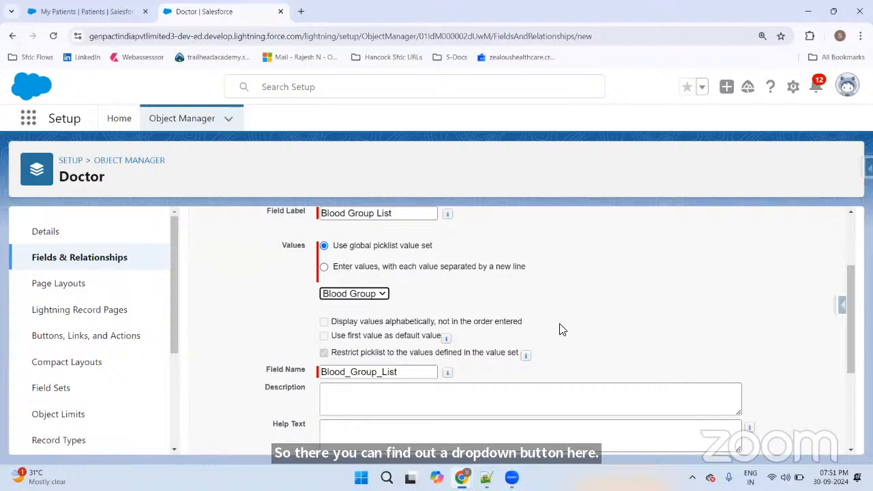
click(324, 323)
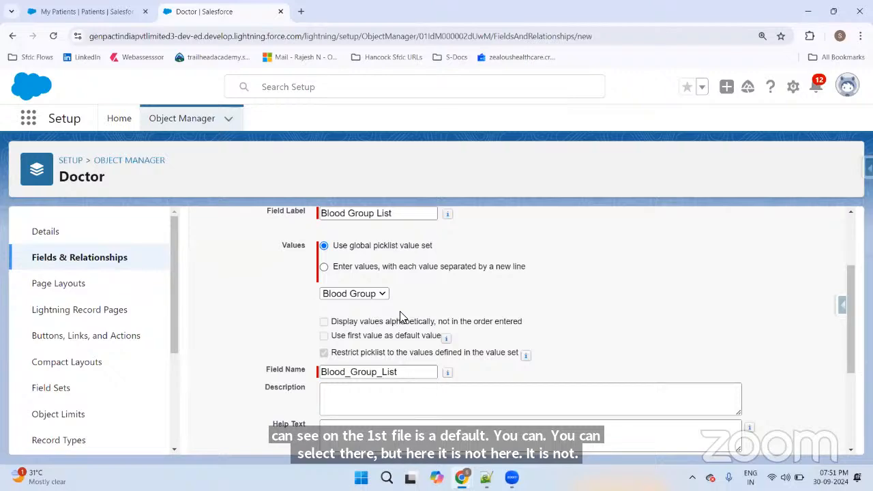
scroll(400, 318, down, 3)
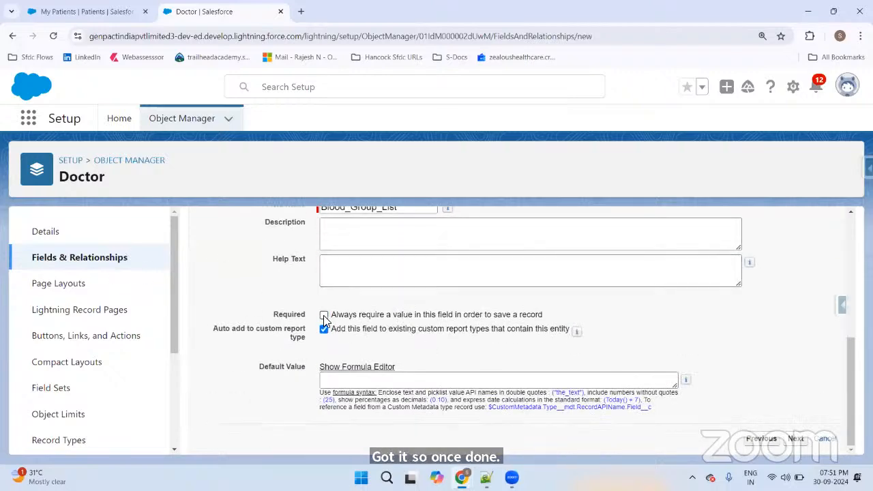
Step: Make the Blood Group List field visible only to System Administrator
click(796, 439)
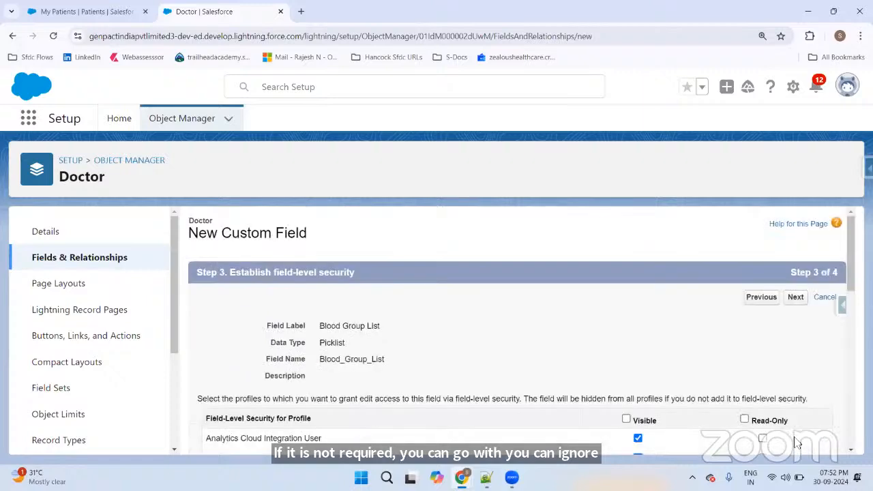
scroll(628, 348, down, 1)
click(626, 362)
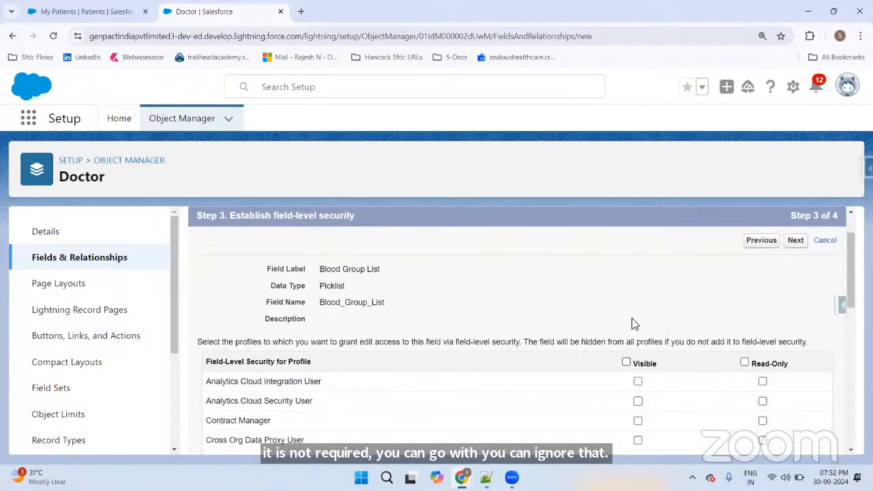
scroll(633, 322, down, 10)
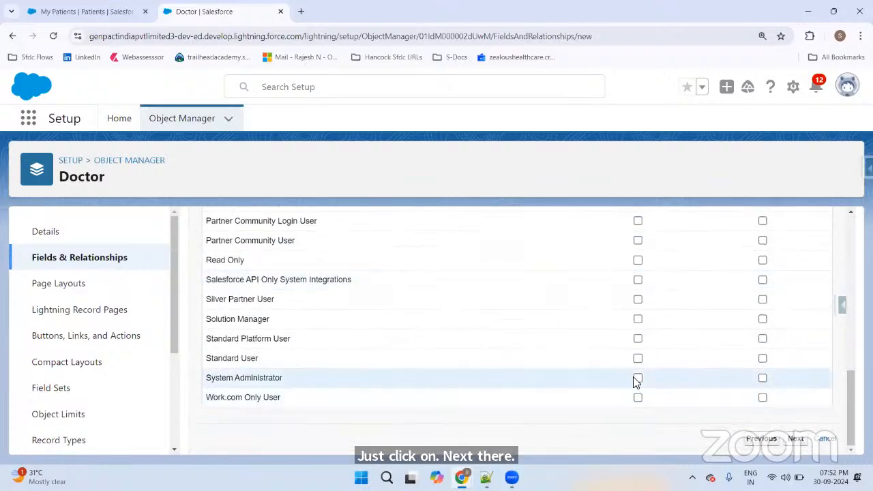
click(637, 378)
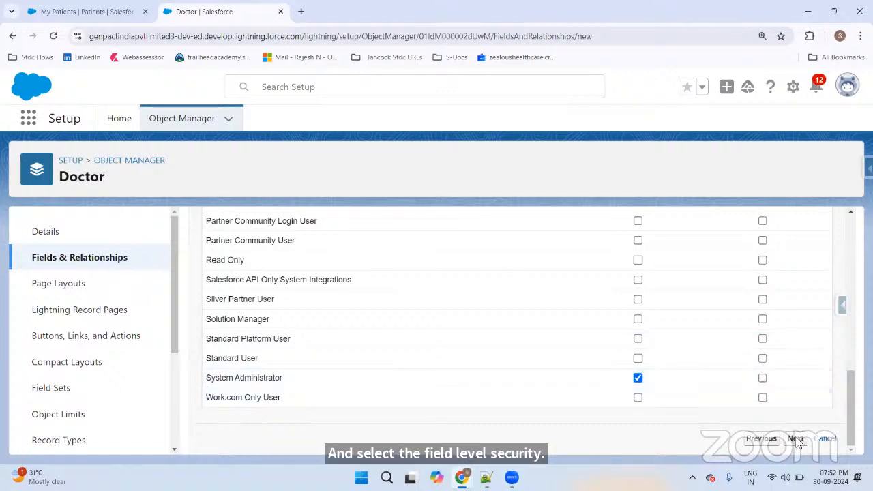
click(796, 438)
scroll(610, 399, down, 1)
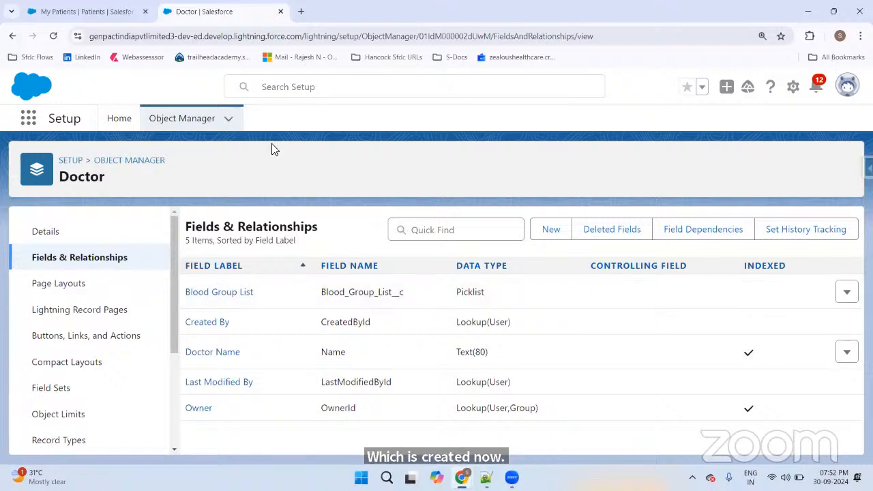
Step: Filter the Object Manager for 'patient' and open the Patient custom object
click(194, 120)
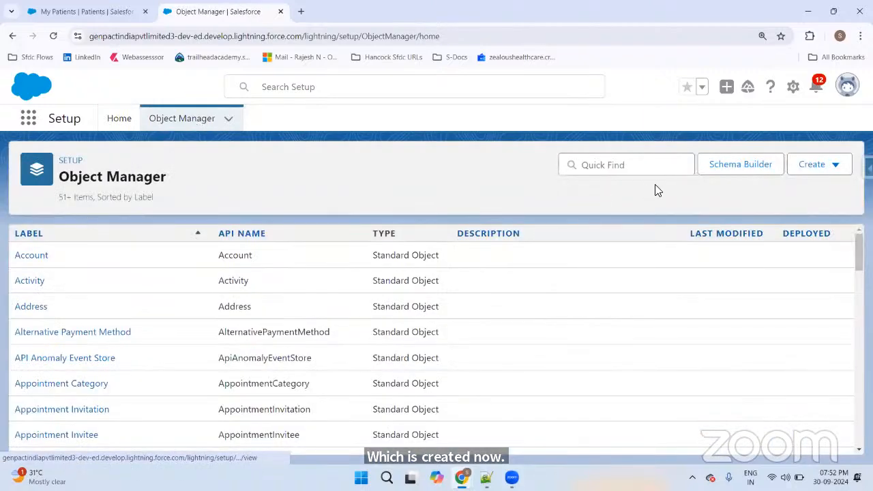
click(630, 166)
text(p)
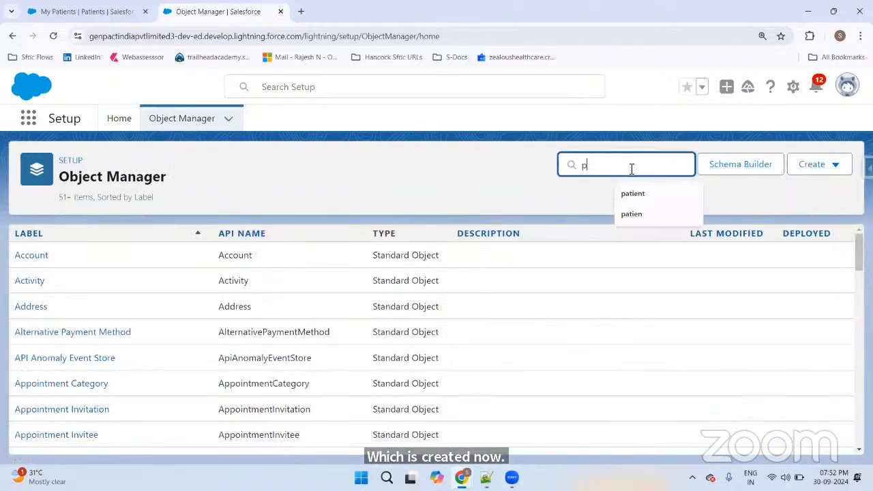
text(atient)
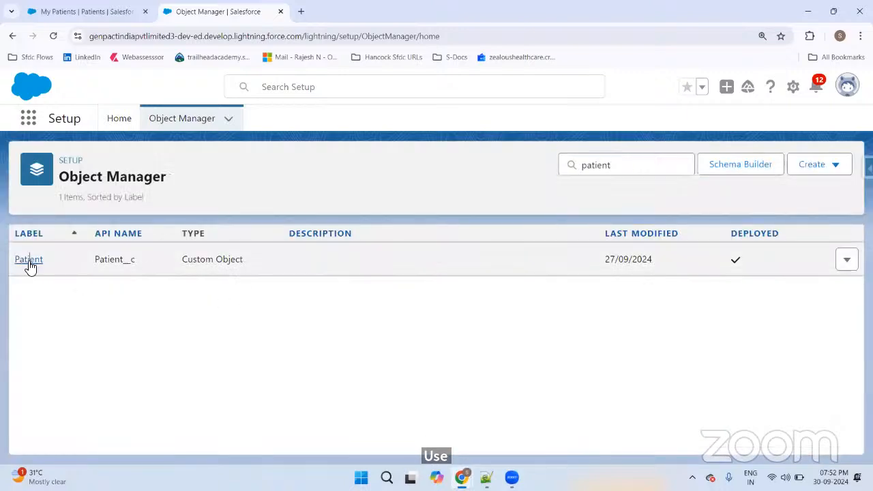
click(28, 263)
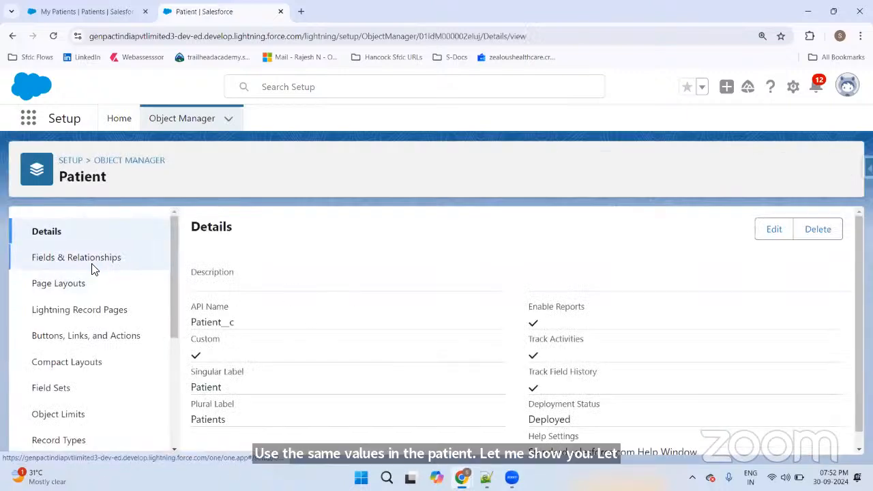
Step: Start a new Picklist custom field on the Patient object
click(91, 263)
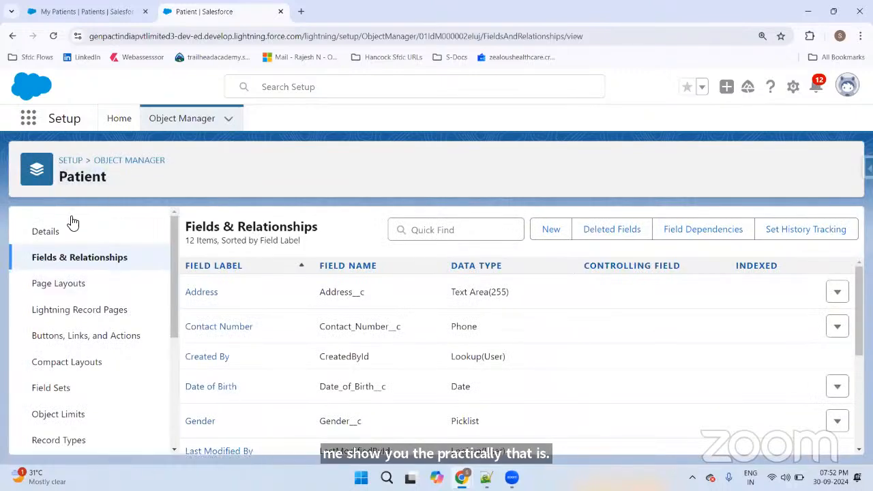
click(535, 237)
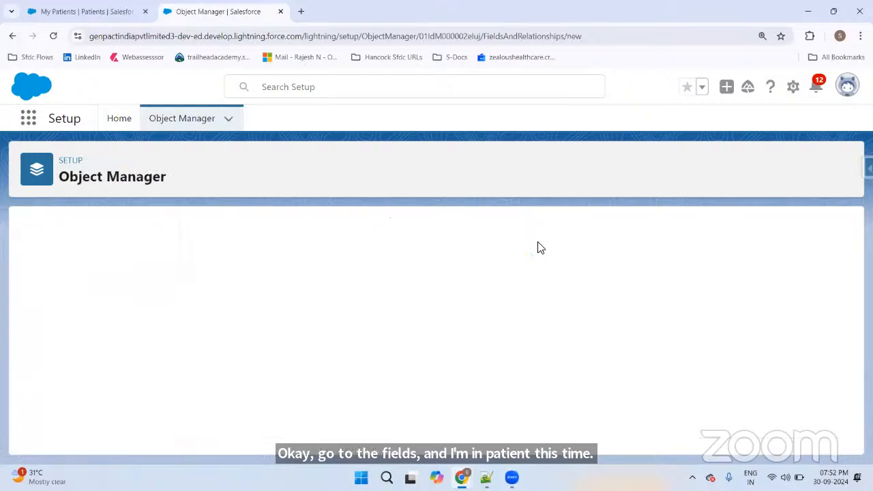
scroll(367, 271, down, 5)
scroll(362, 271, down, 3)
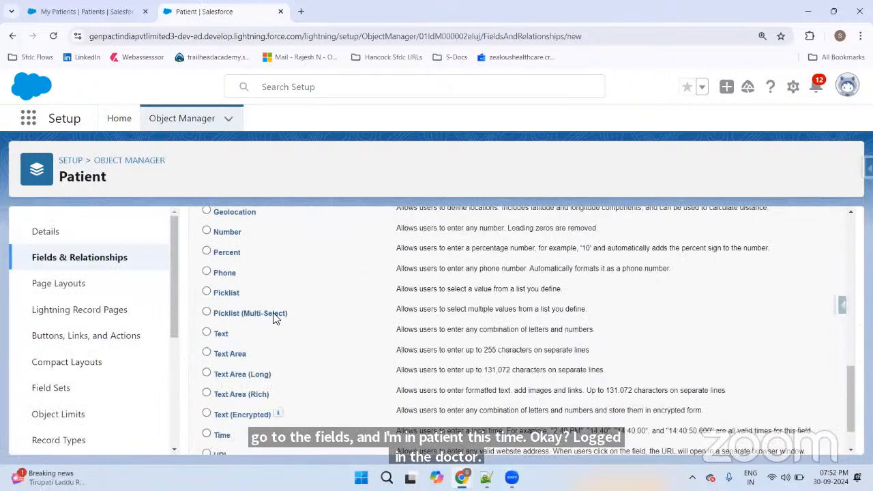
click(226, 296)
scroll(682, 368, down, 1)
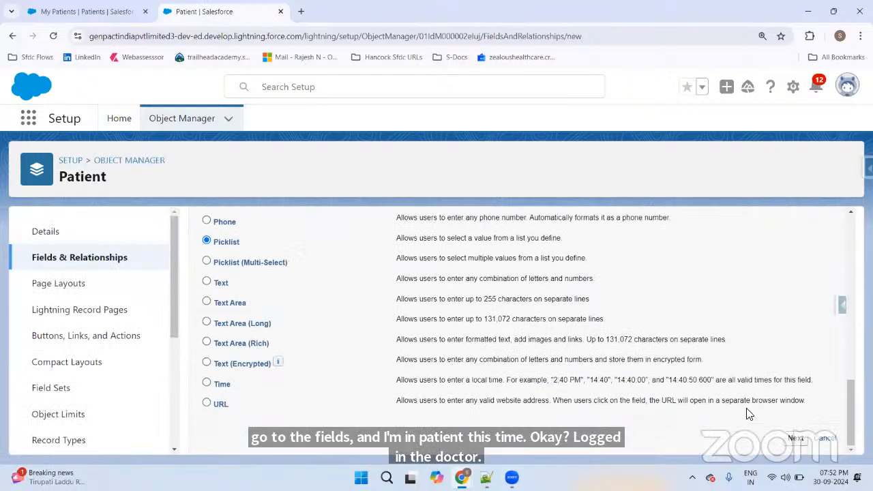
click(795, 438)
Step: Label the field Blood Group List and use the Blood Group global value set
click(374, 334)
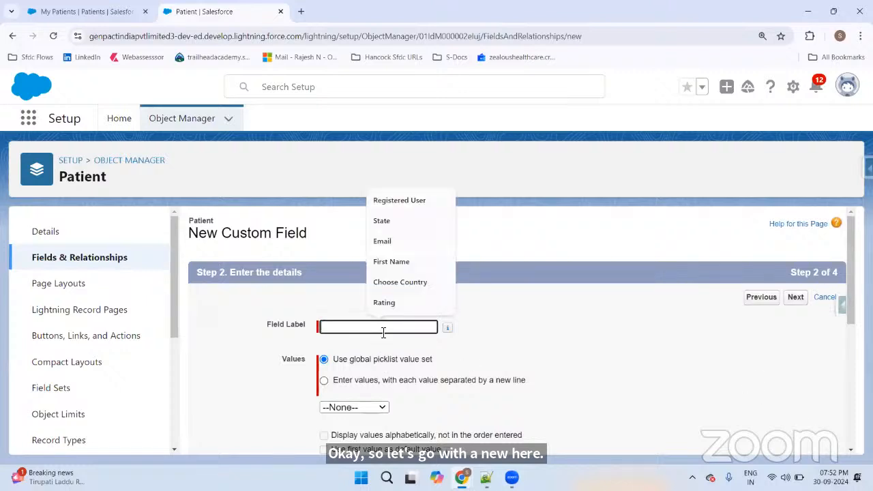
text(b)
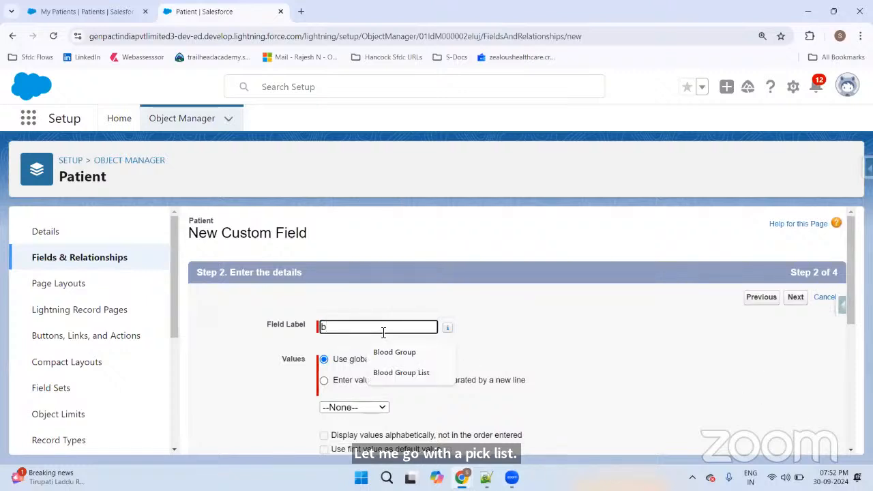
key(Down)
key(Down)
key(Return)
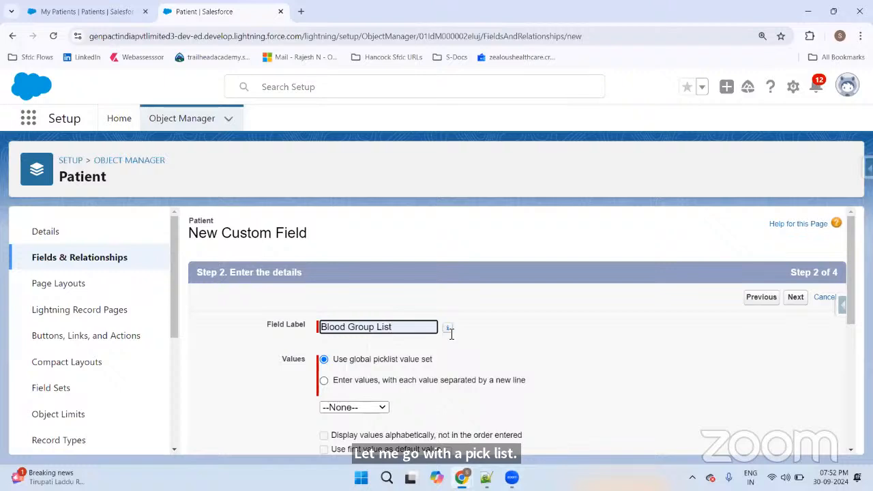
scroll(498, 337, down, 2)
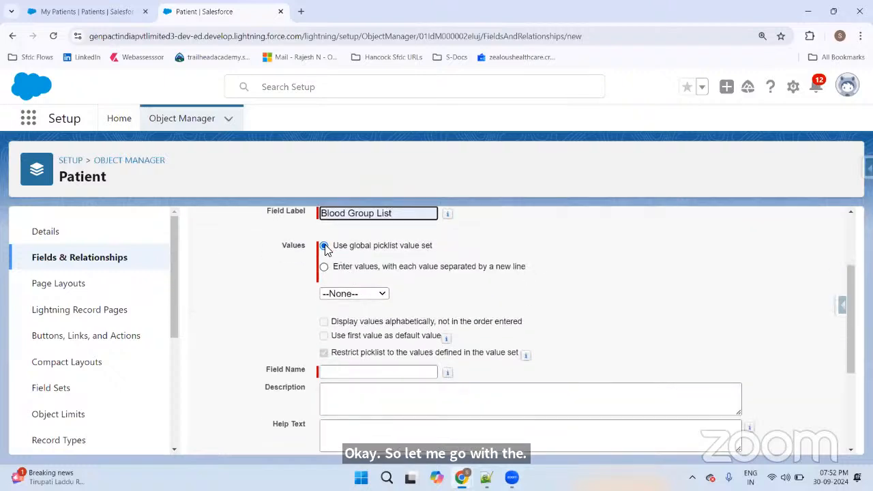
click(356, 252)
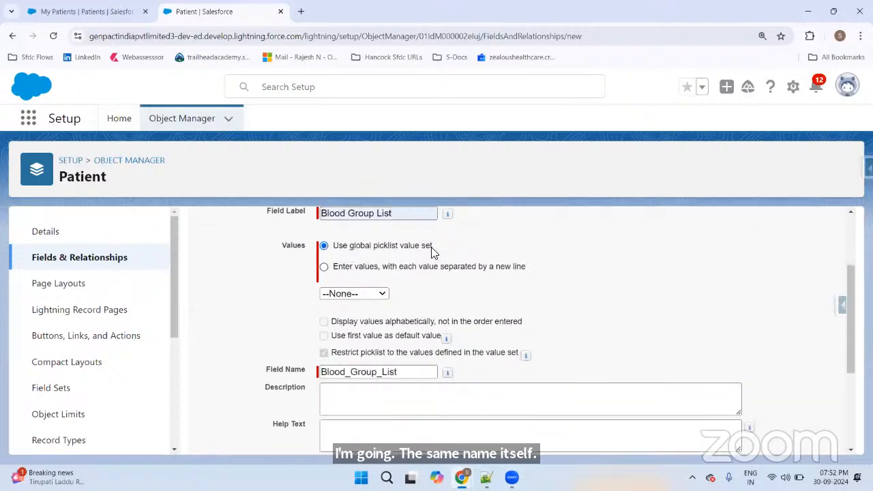
click(353, 294)
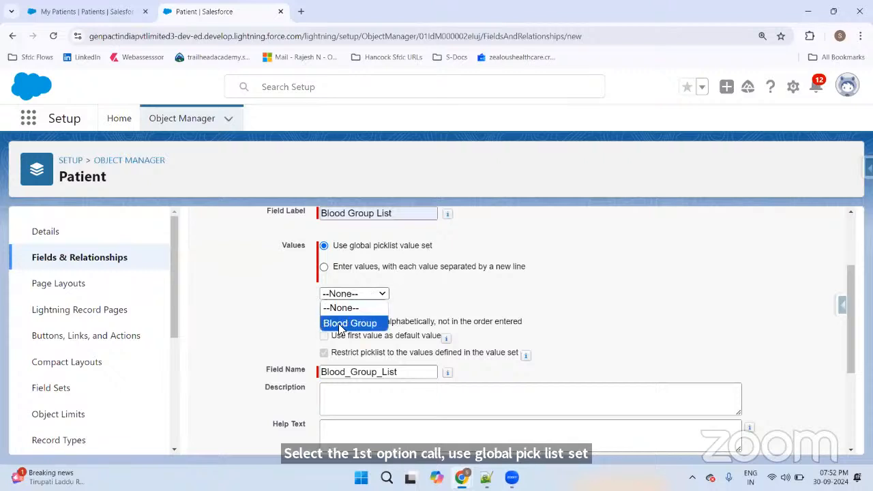
click(352, 324)
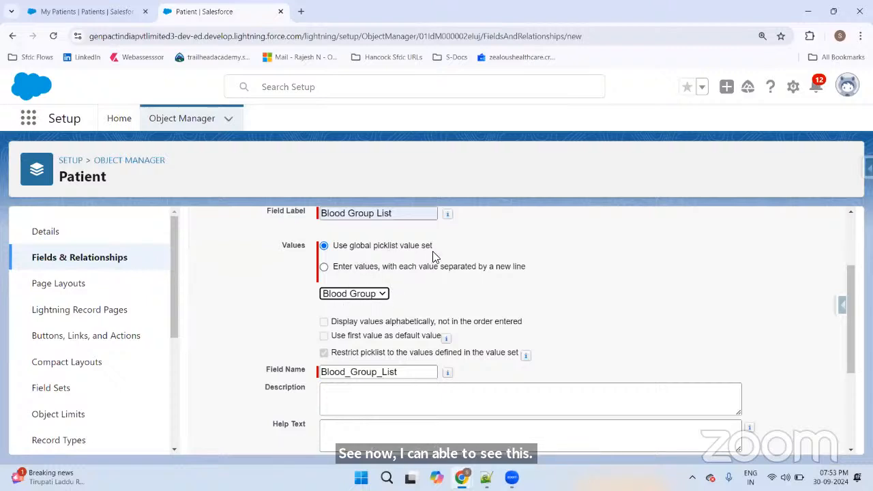
scroll(433, 257, down, 3)
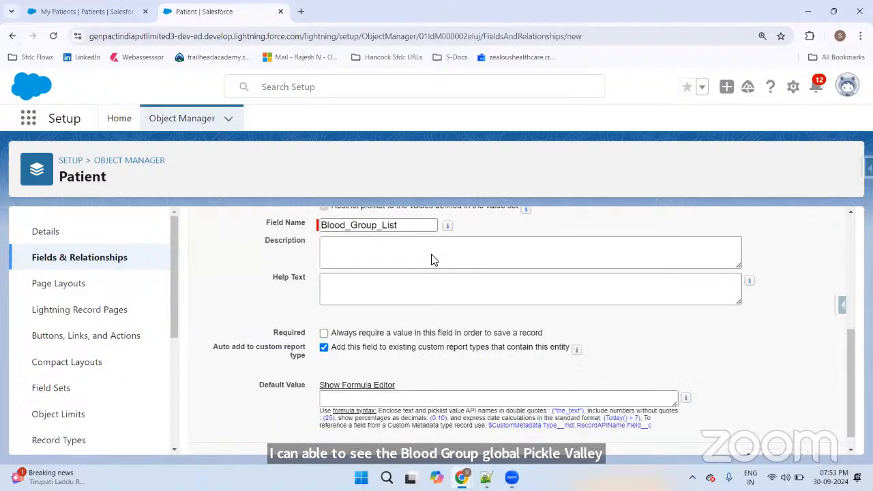
Step: Make Blood Group List visible to System Administrator, add it only to Patient Admin layout, and save
click(795, 439)
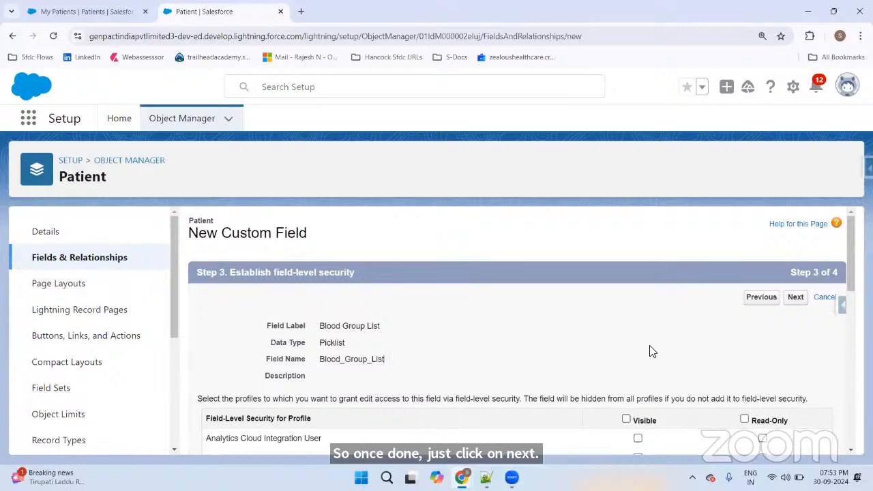
scroll(659, 345, down, 10)
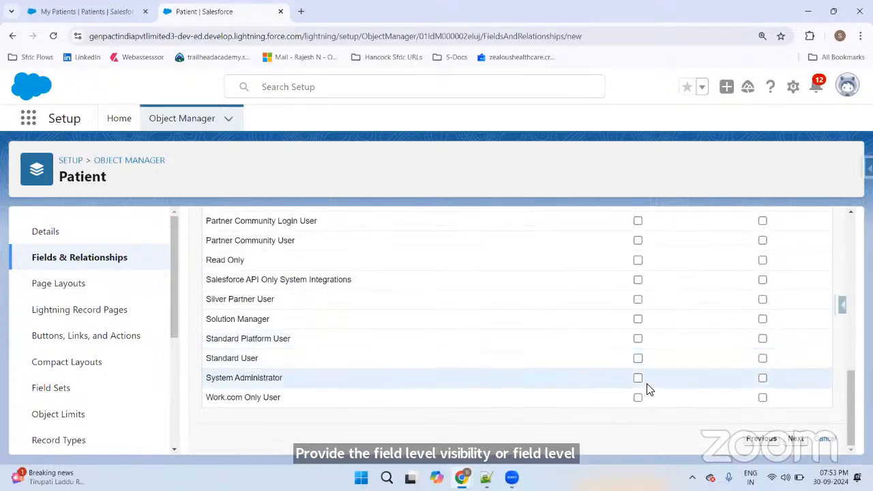
click(637, 379)
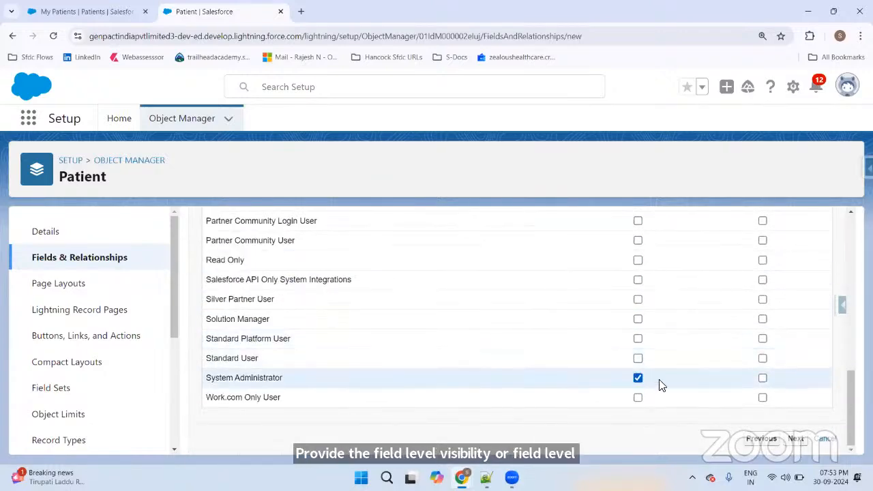
click(796, 439)
scroll(445, 335, down, 2)
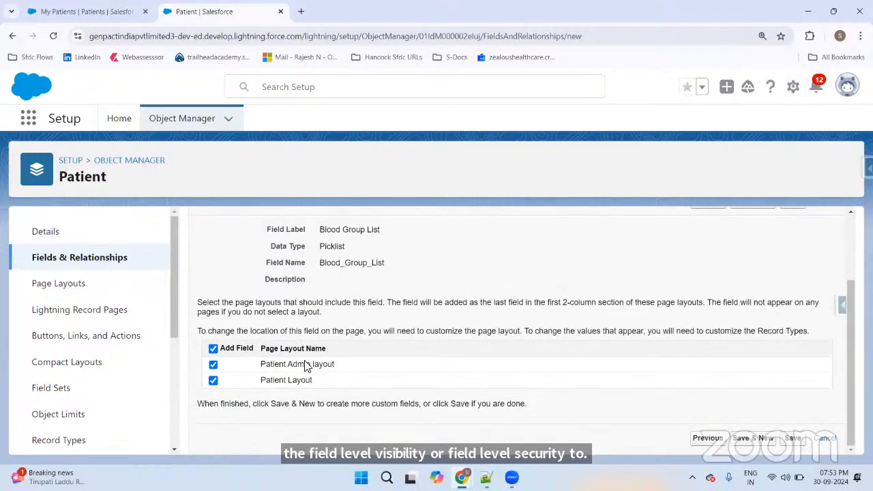
click(214, 380)
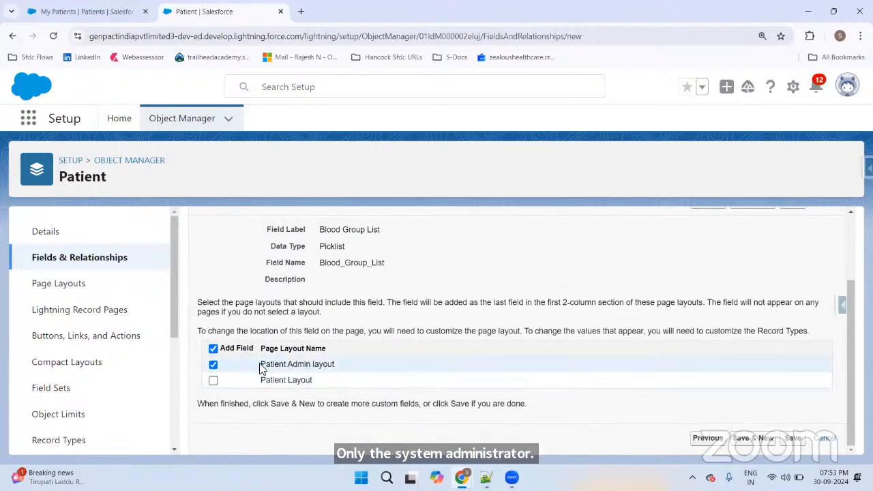
drag(260, 368, 356, 366)
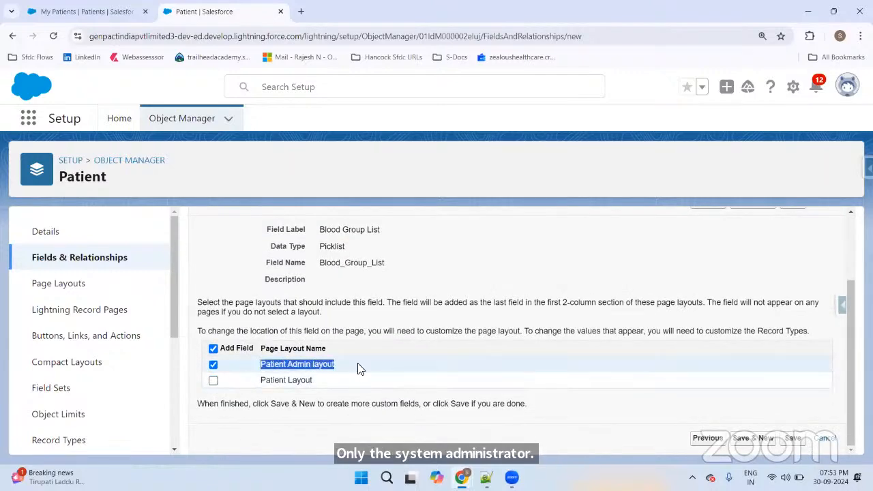
click(805, 439)
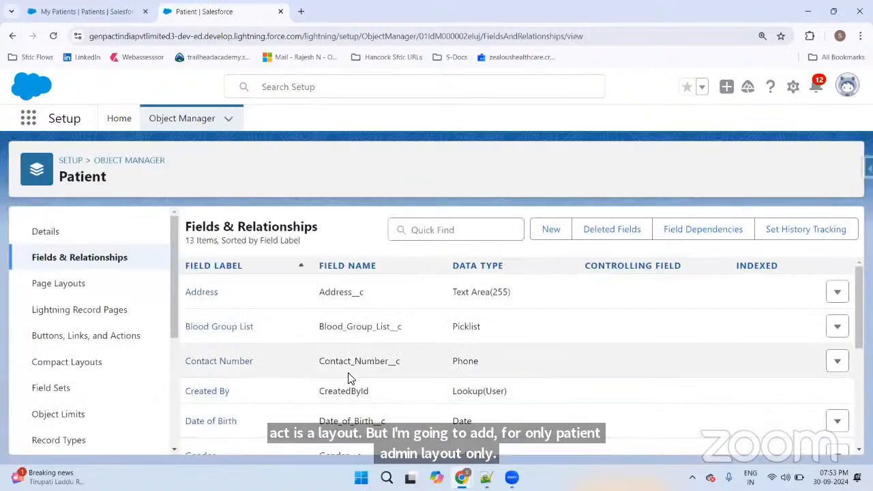
Step: Check Blood Group List below Gender in the Patient Admin layout and save the layout
click(54, 293)
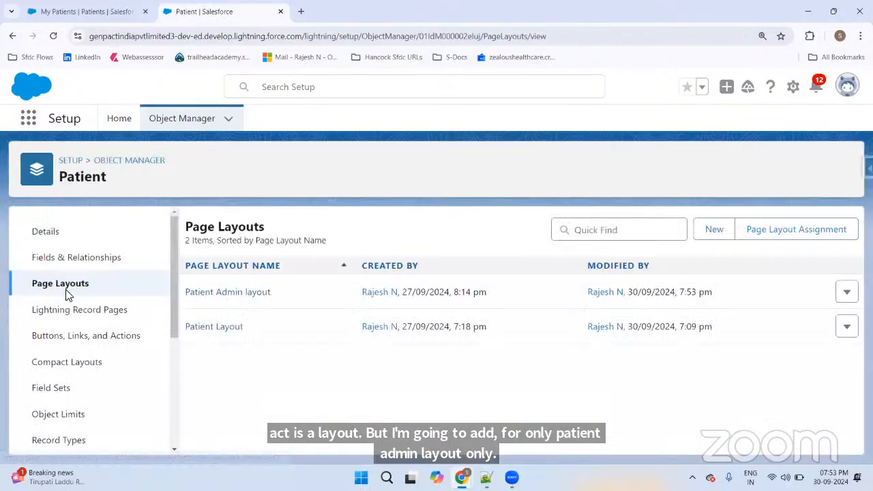
click(221, 294)
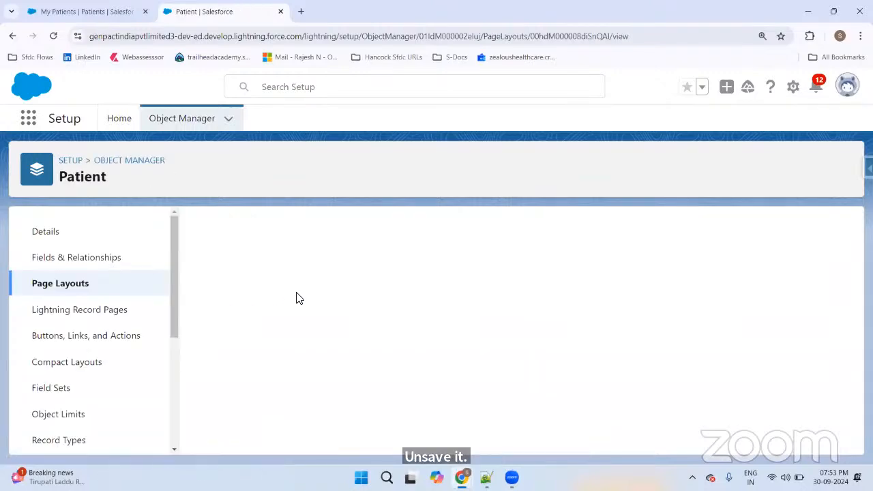
scroll(621, 312, down, 2)
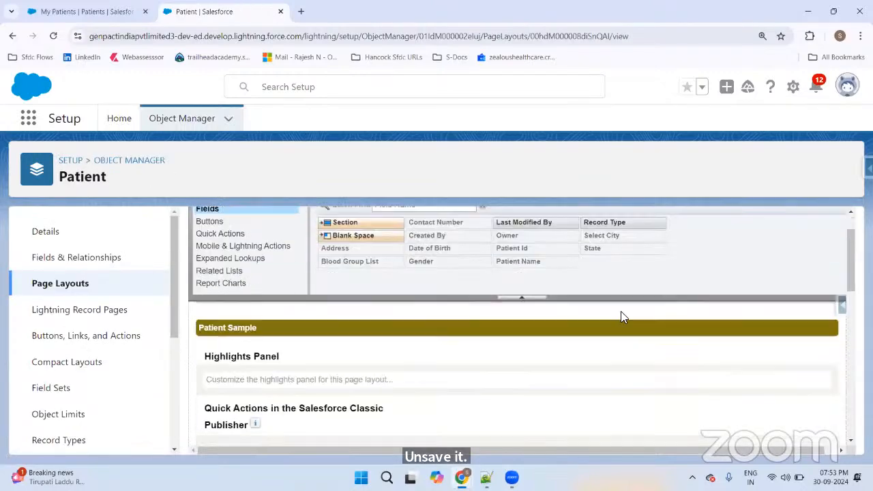
scroll(621, 313, down, 5)
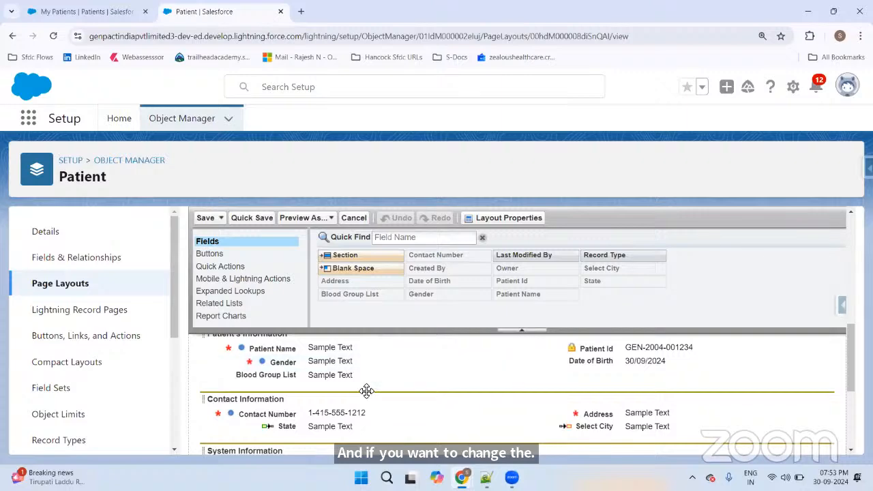
mouse_move(321, 377)
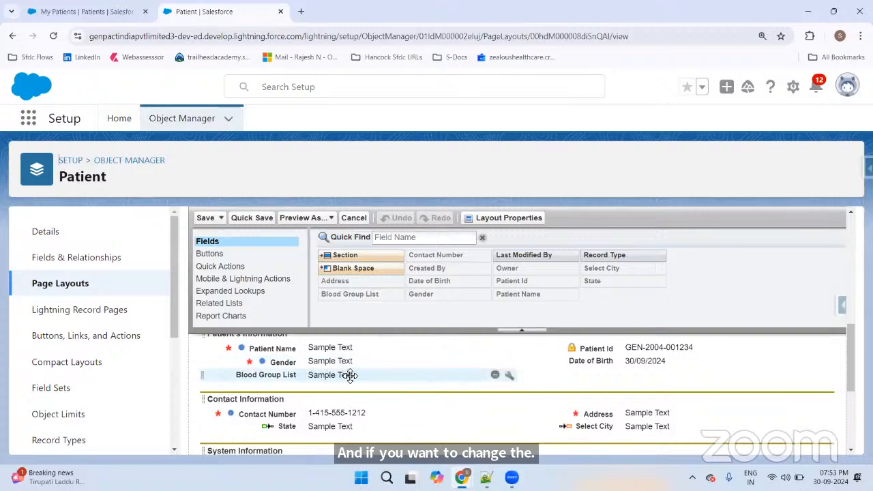
scroll(370, 373, down, 4)
scroll(368, 381, up, 4)
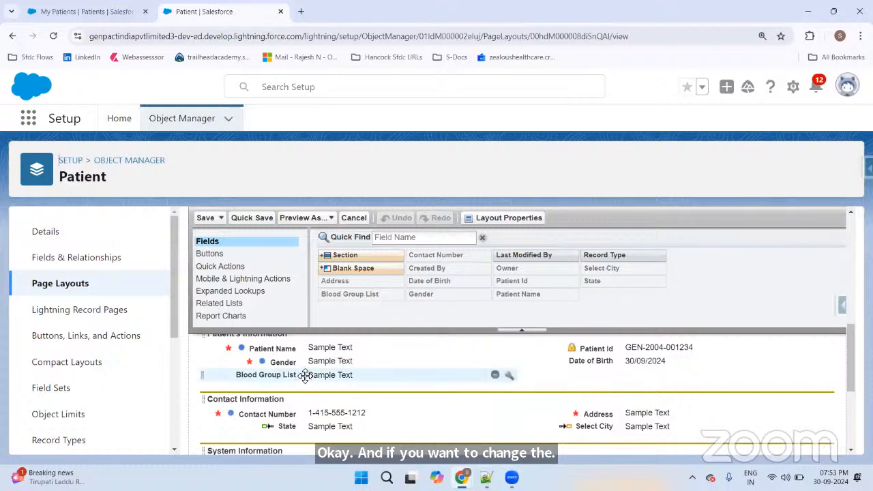
scroll(304, 377, up, 2)
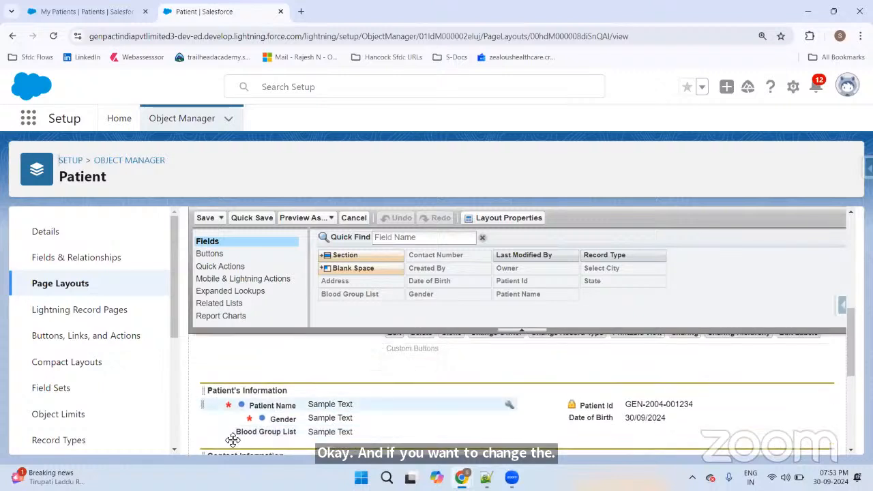
click(203, 221)
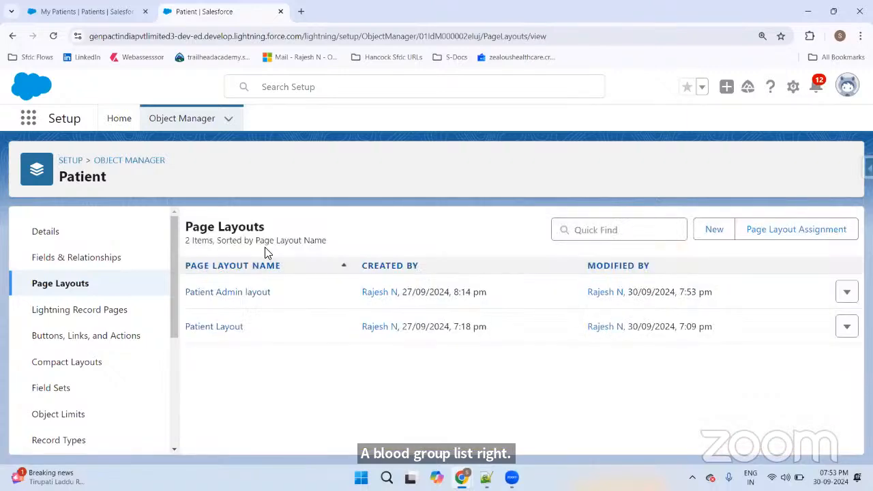
Step: Refresh the My Patients list and sort it by Date of Birth
click(90, 10)
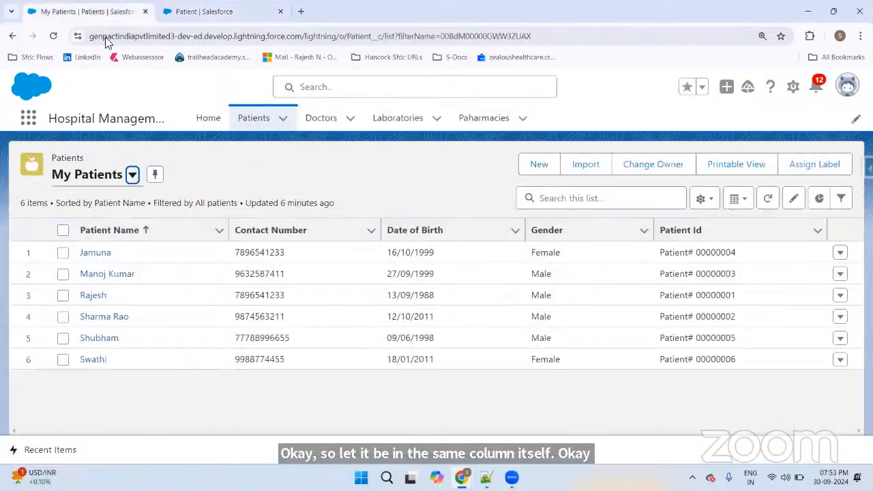
click(261, 121)
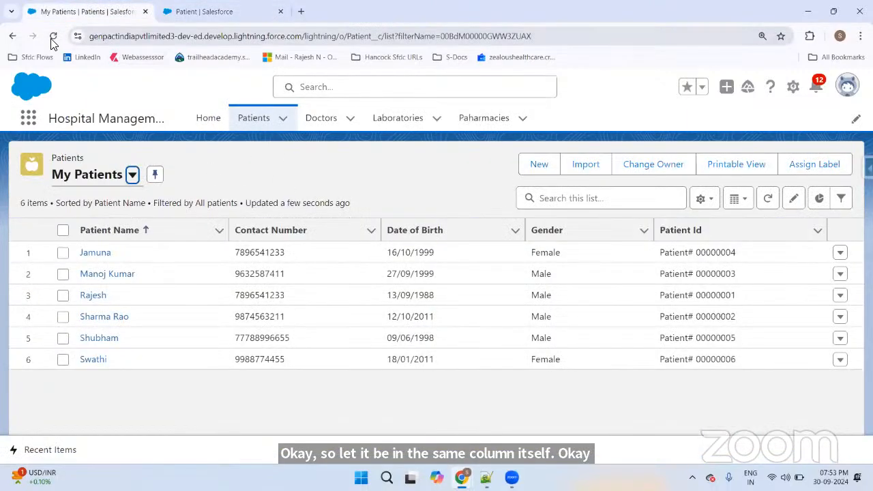
click(54, 37)
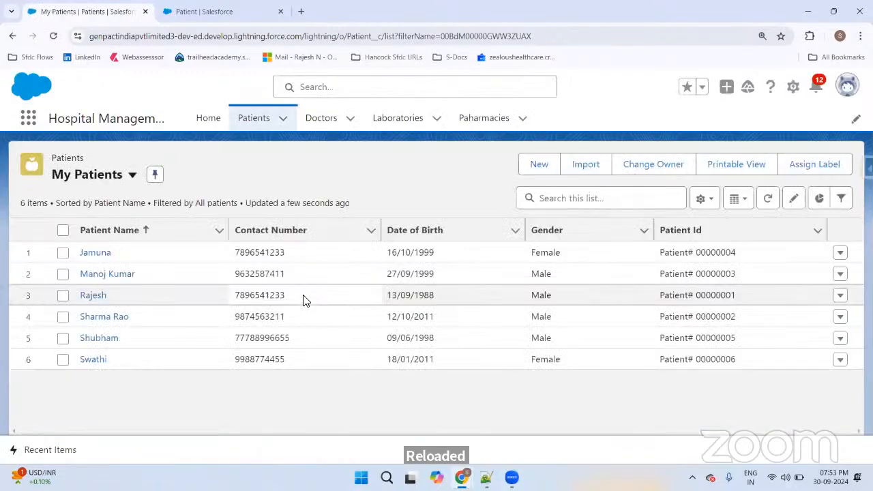
click(497, 234)
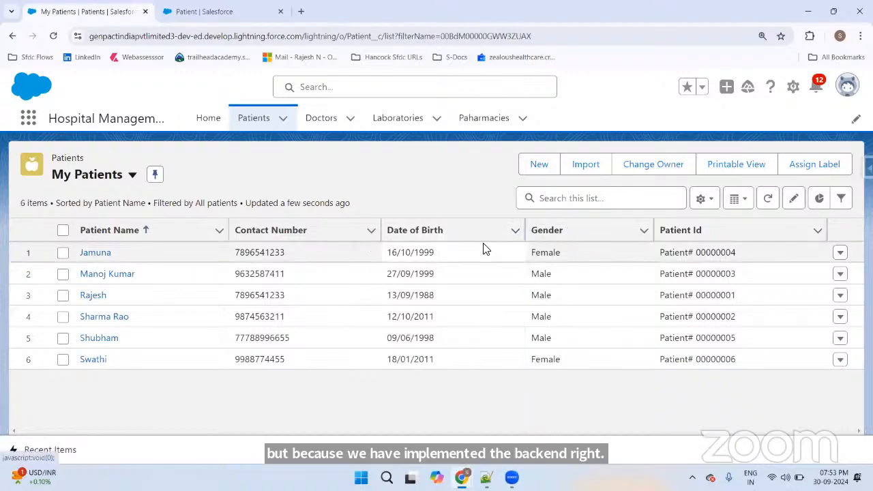
Step: Start a List A States new patient form, look it over, and cancel it
click(548, 163)
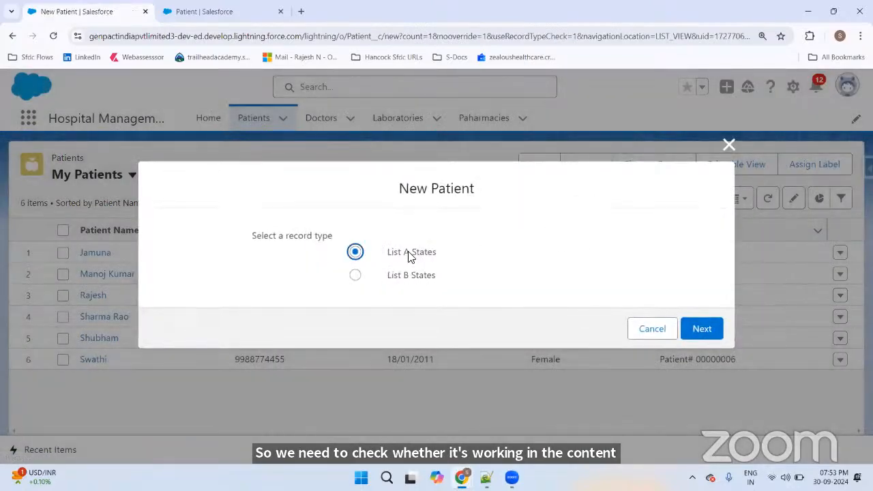
click(712, 333)
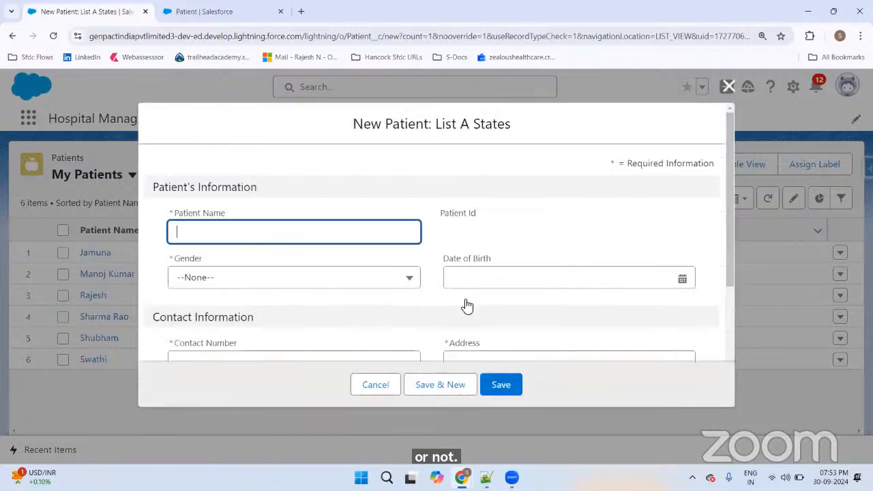
scroll(337, 257, down, 2)
scroll(337, 256, up, 2)
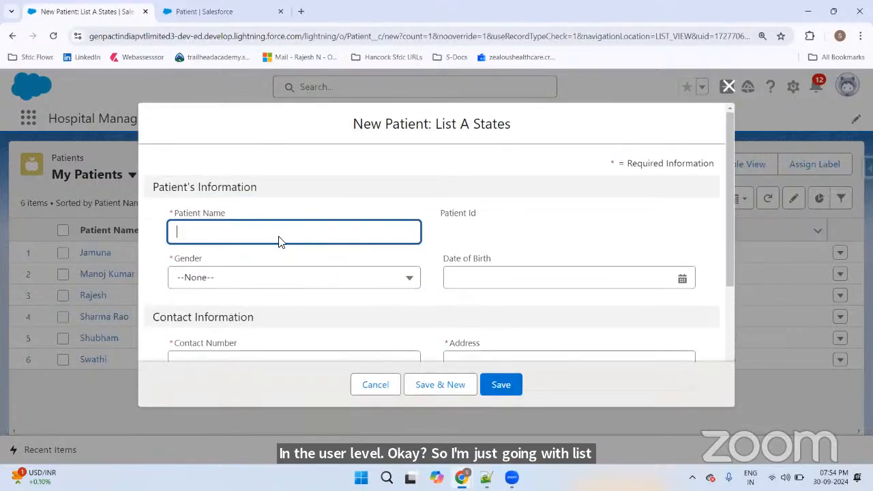
click(384, 379)
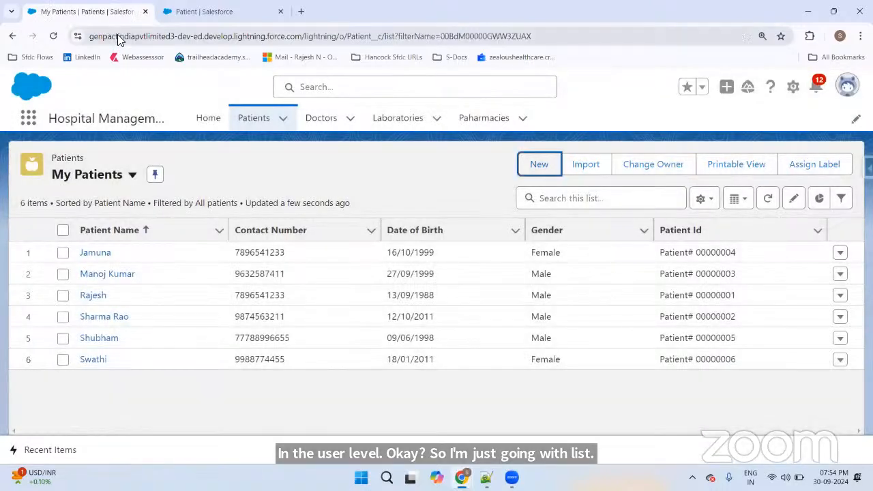
Step: Reload My Patients, open a patient's record, and refresh it with F5
click(117, 37)
key(Return)
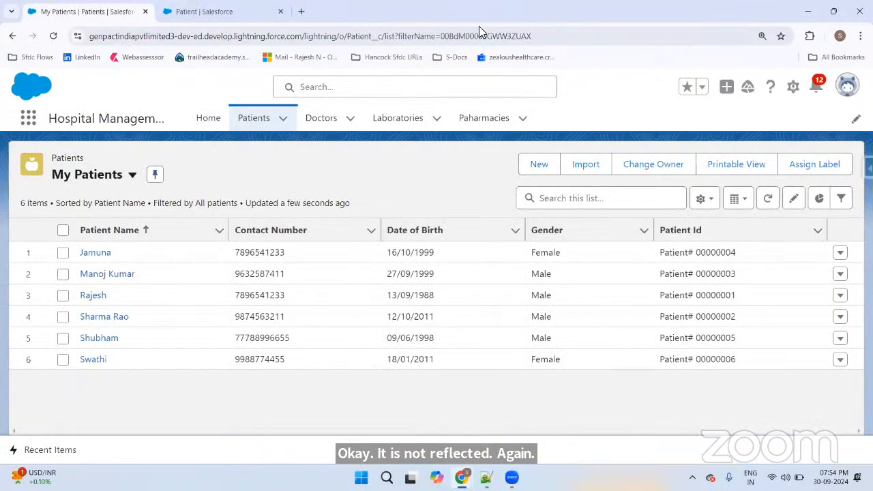
click(97, 253)
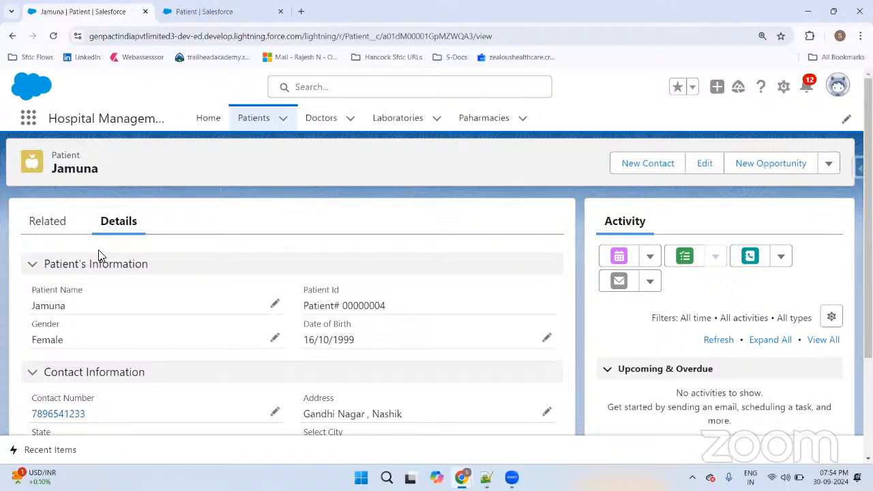
key(F5)
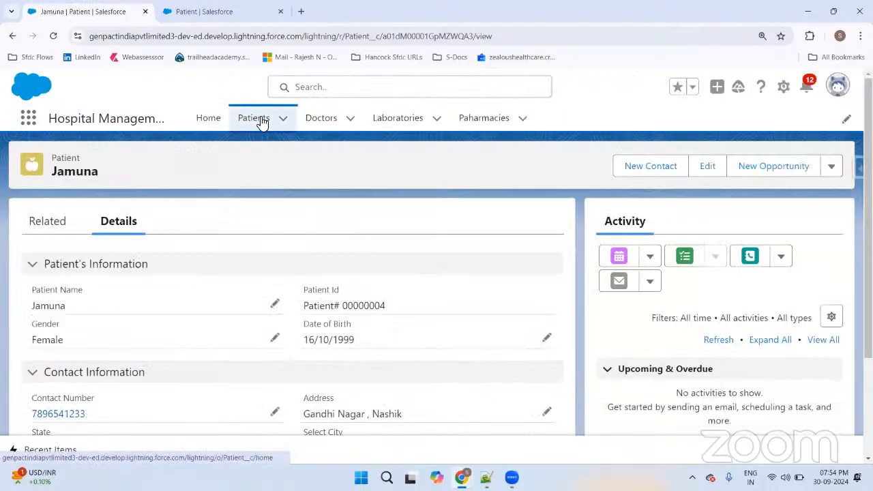
Step: Open a New Patient form with the List B States record type and scroll through its fields
click(259, 119)
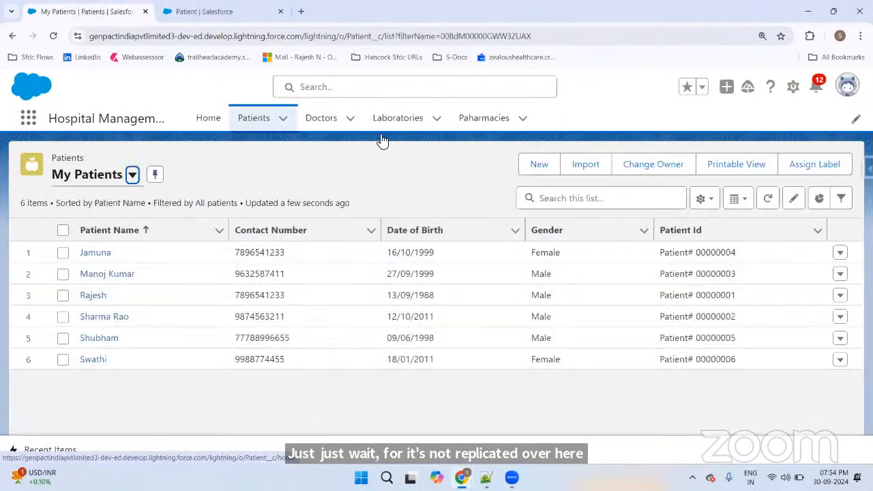
click(525, 165)
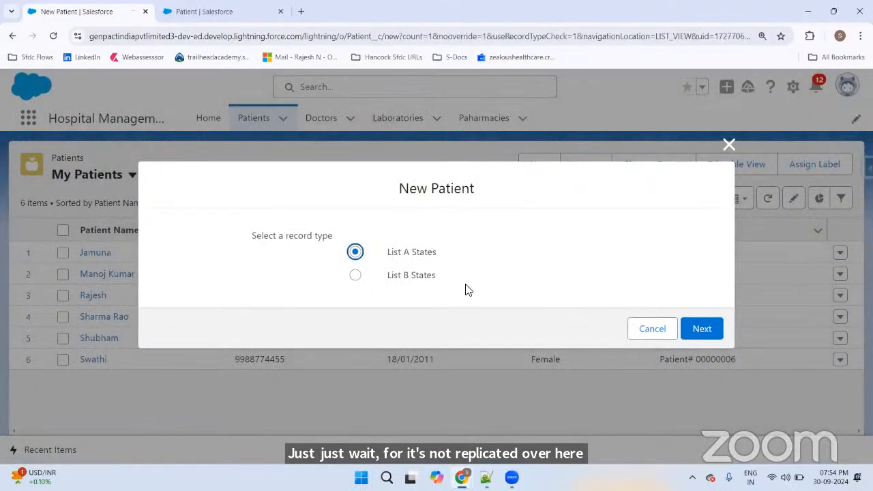
click(409, 276)
click(699, 328)
scroll(523, 250, down, 3)
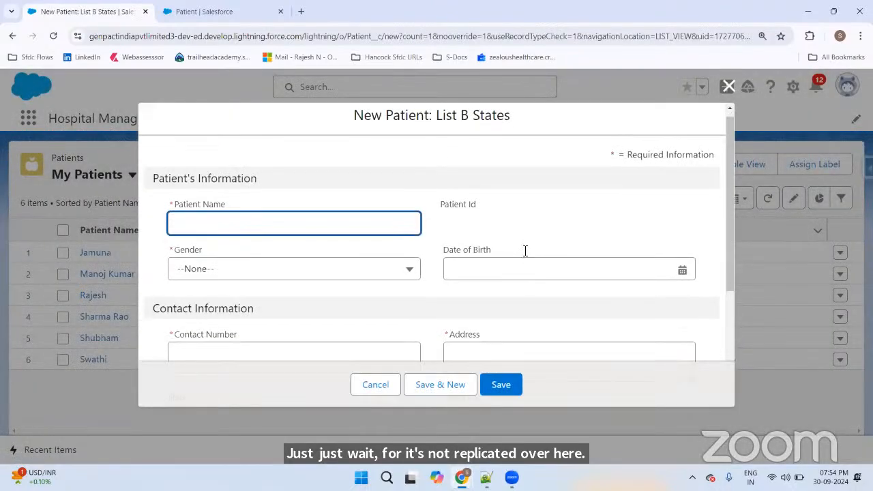
scroll(304, 201, down, 2)
scroll(302, 198, up, 5)
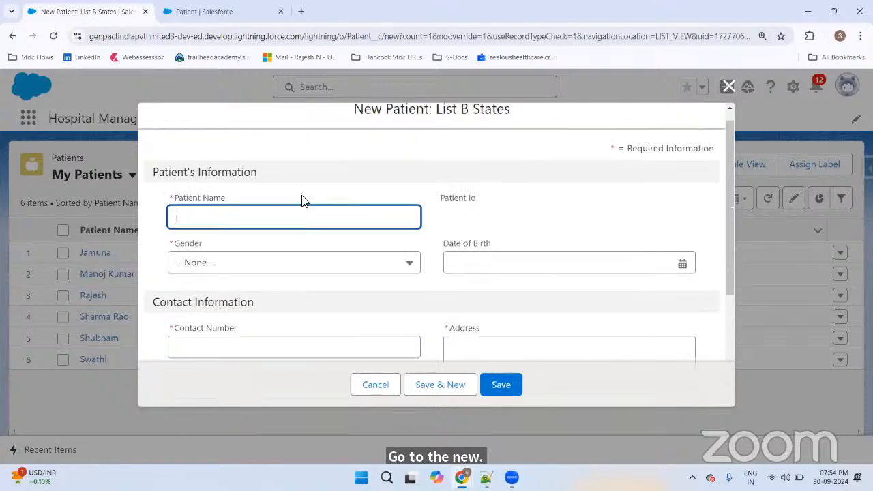
scroll(427, 229, down, 3)
scroll(424, 229, down, 2)
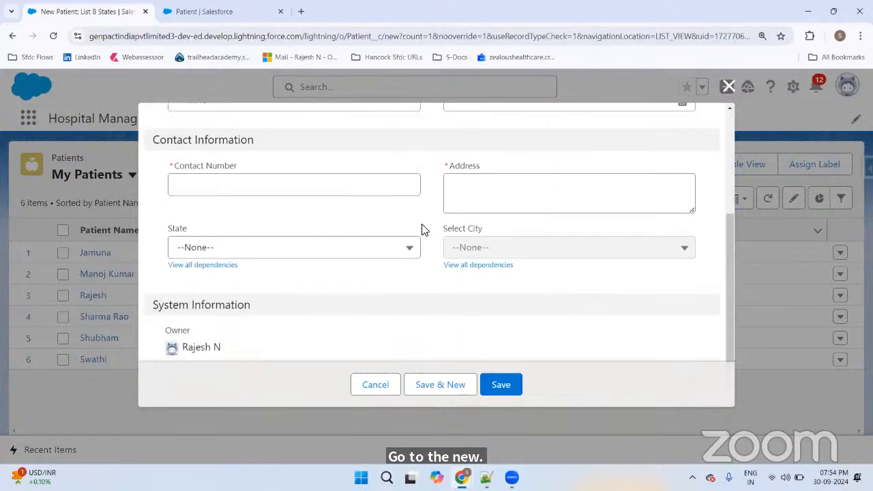
scroll(422, 228, up, 5)
click(124, 87)
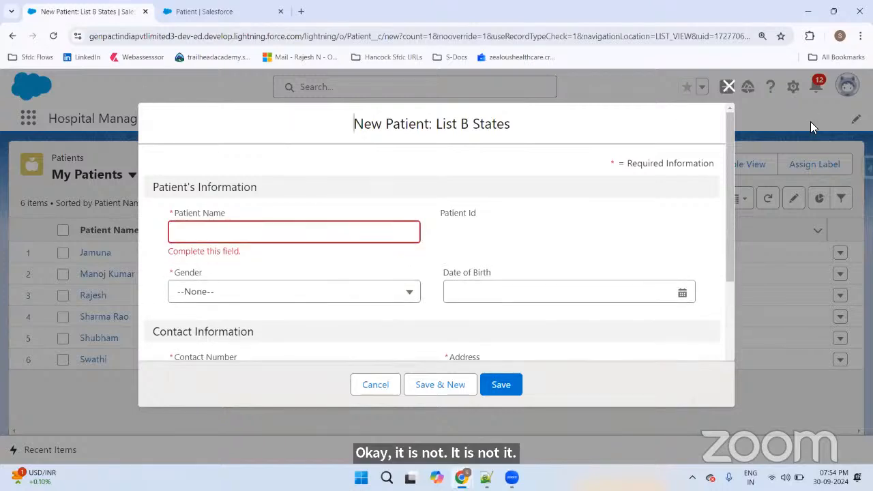
Step: Discard the patient form and start a new Doctor record
click(728, 86)
click(321, 120)
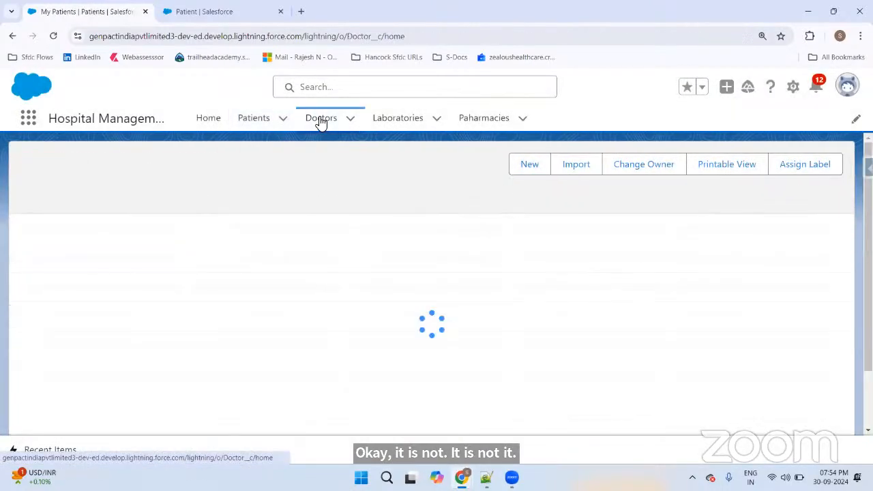
click(613, 165)
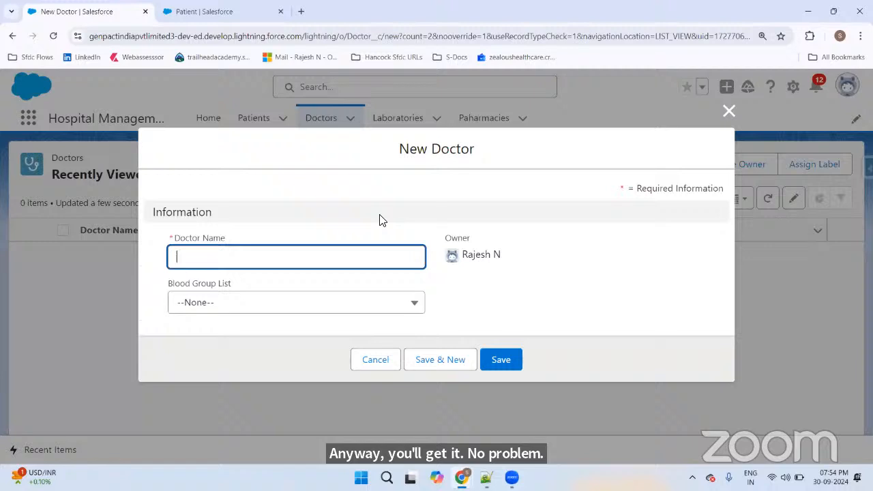
click(239, 320)
click(236, 312)
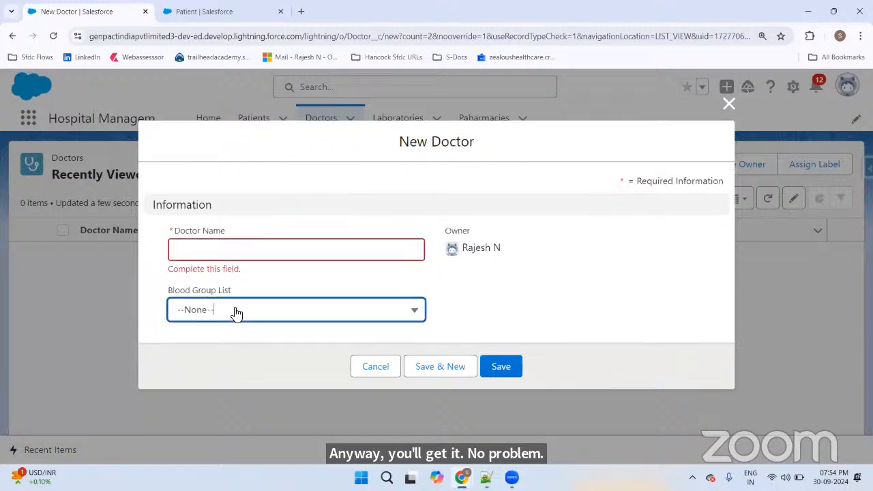
click(522, 253)
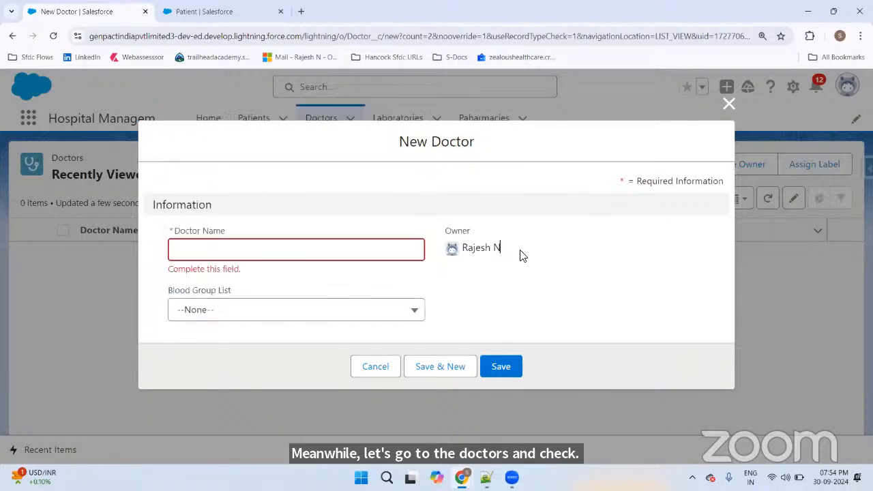
Step: Enter the doctor's name, set Blood Group List to A+, and save the record
click(288, 247)
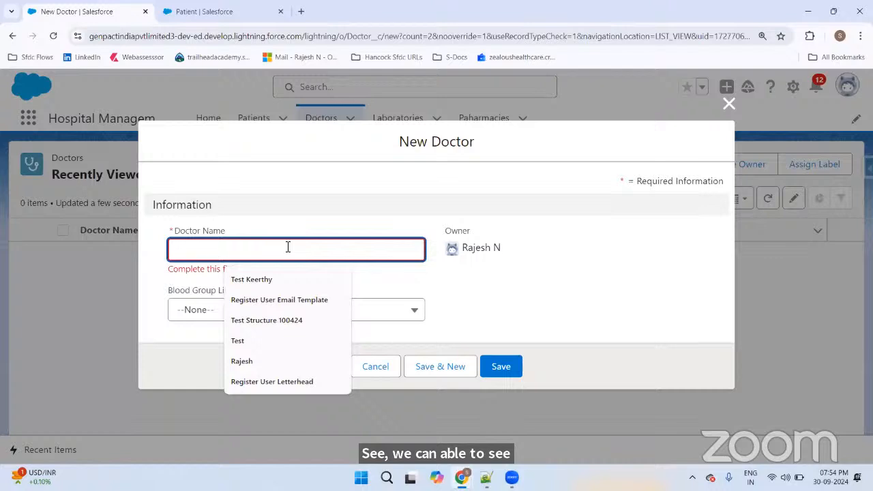
text(Dineshg)
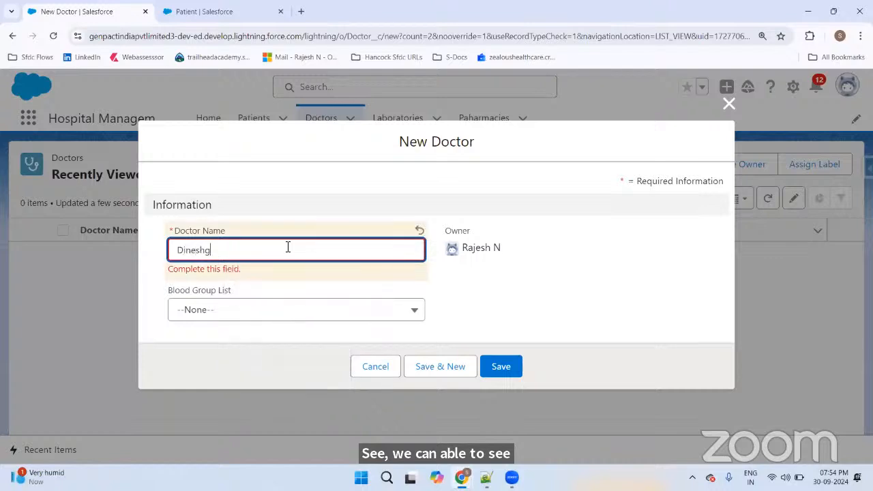
click(219, 311)
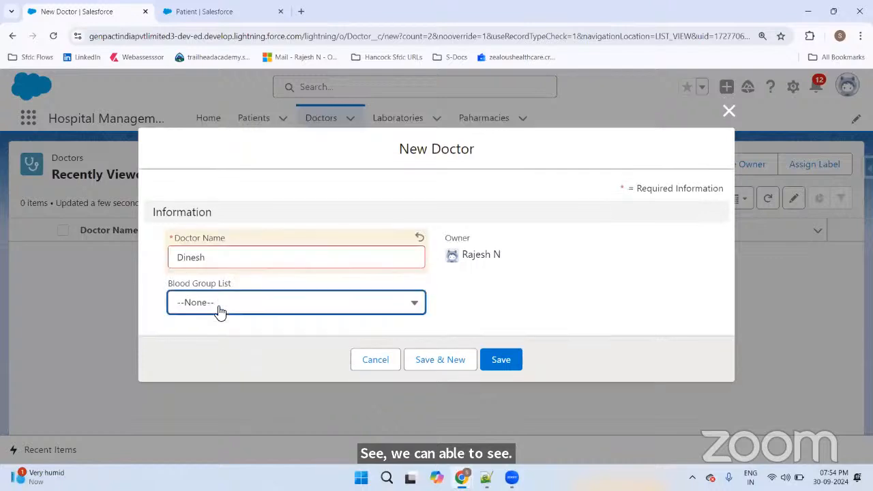
click(225, 192)
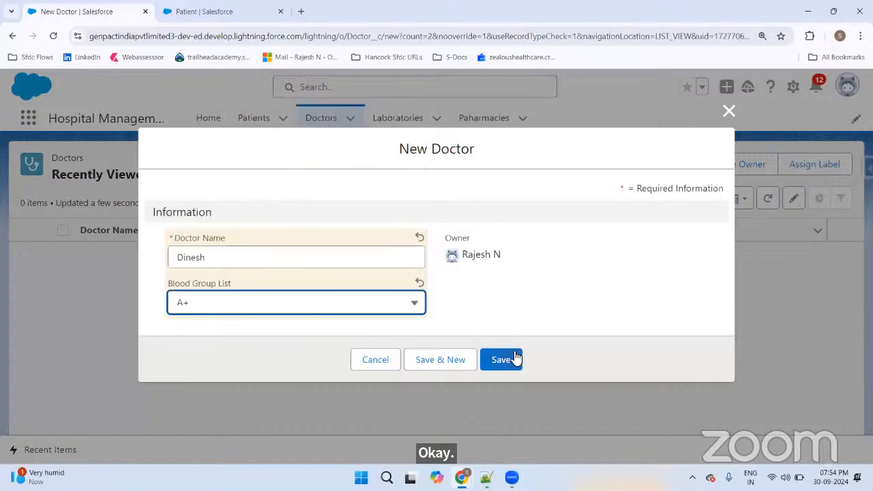
click(515, 360)
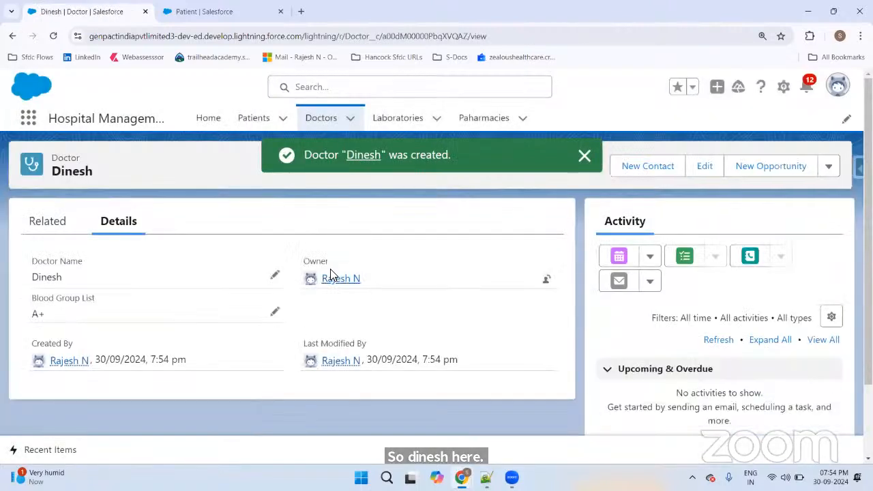
Step: From the Patients list, open a List A States new patient form, review it, and cancel
click(245, 117)
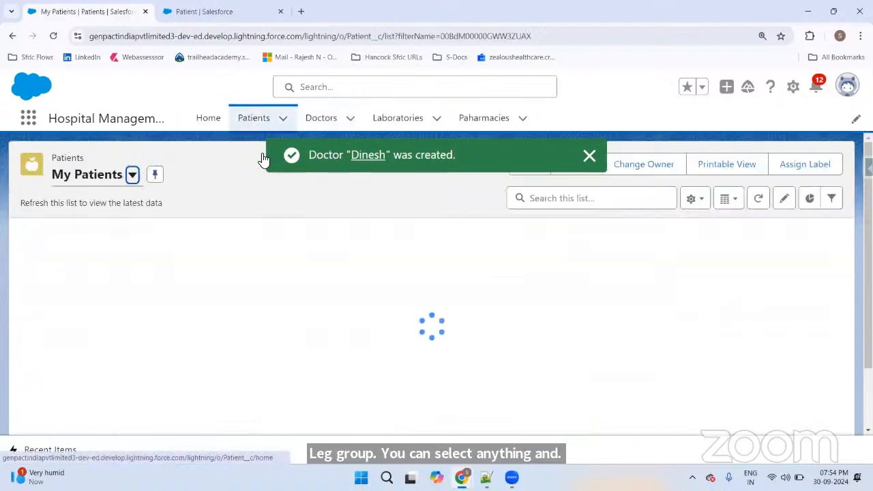
click(589, 156)
click(539, 164)
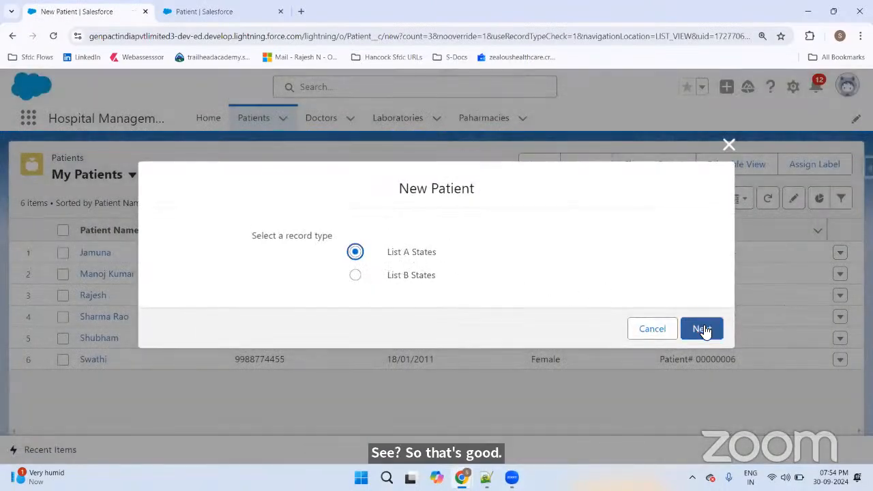
click(699, 330)
scroll(395, 234, down, 3)
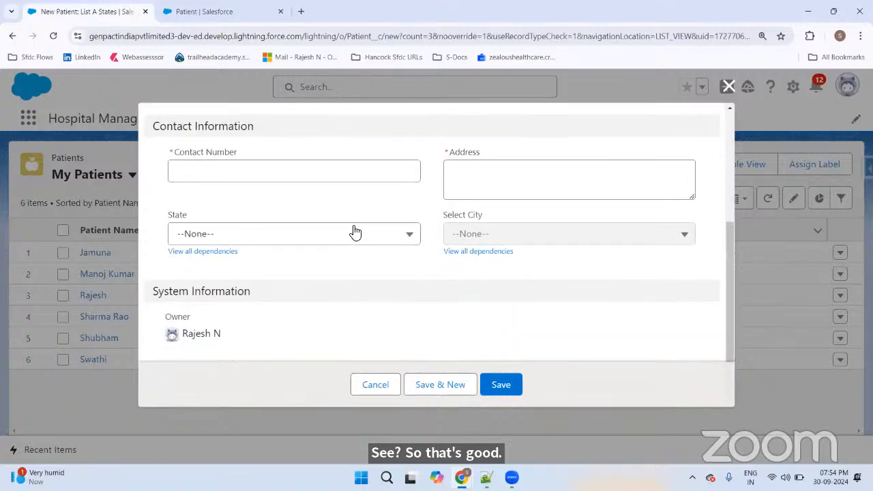
scroll(354, 232, up, 3)
click(378, 387)
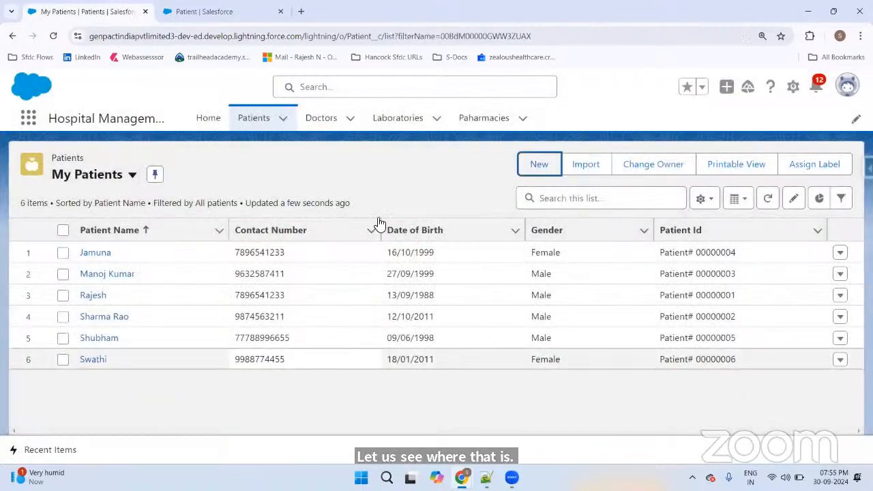
click(380, 184)
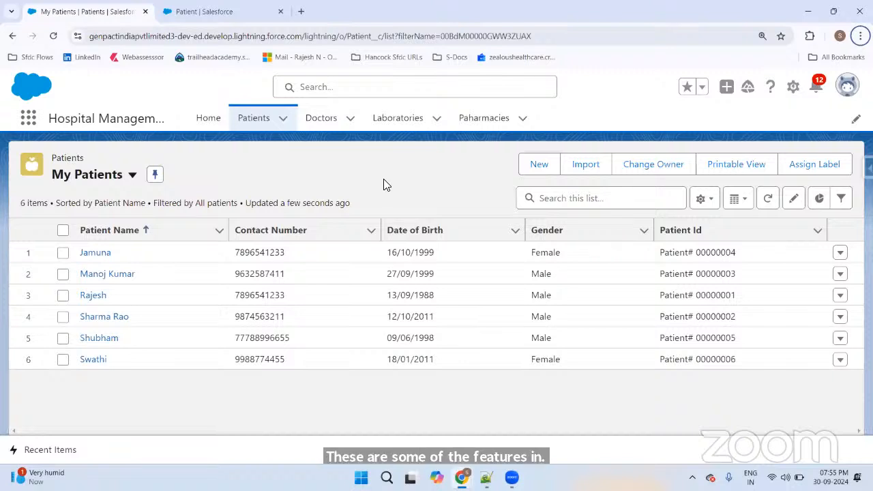
Step: In Notepad++, add blank lines after the picklist note and type 'Relationships' on line 238
key(alt+Tab)
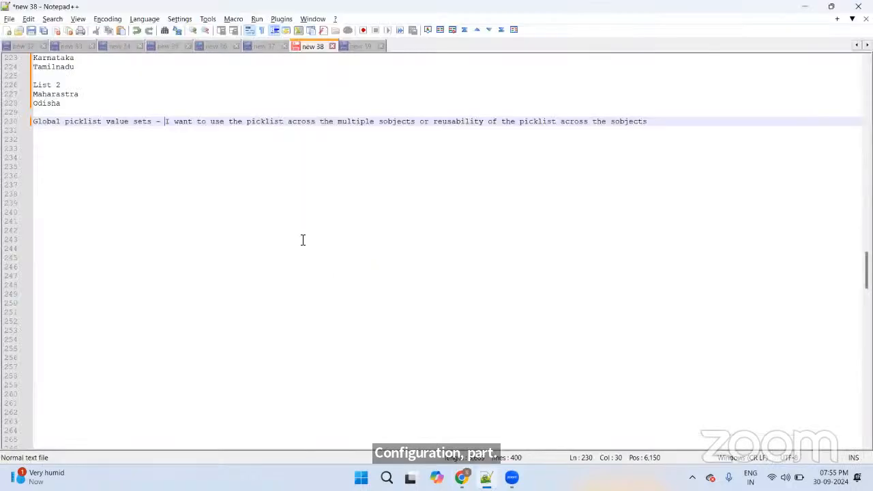
click(308, 250)
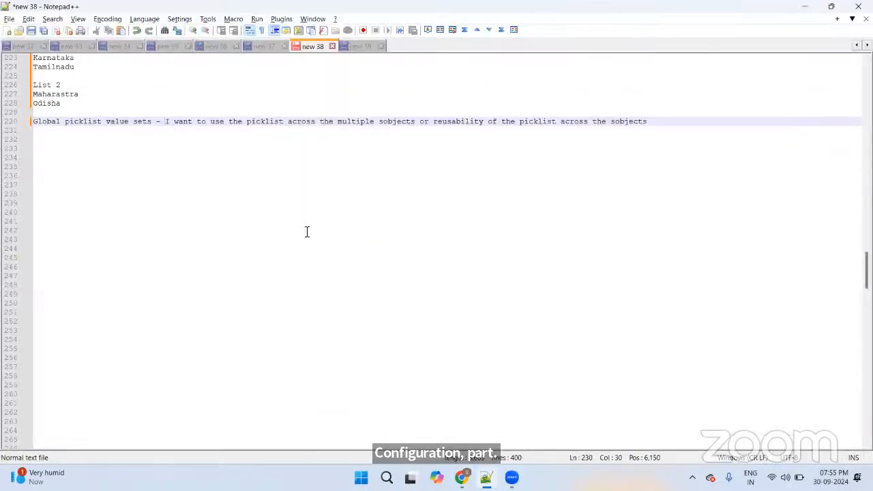
click(658, 124)
key(Return)
key(Return)
key(Return)
key(Return)
key(Return)
key(Return)
key(Return)
key(Return)
key(Return)
key(Return)
key(Return)
key(Return)
key(Return)
key(Return)
key(Return)
key(Return)
key(Return)
key(Return)
key(Return)
key(Return)
key(Return)
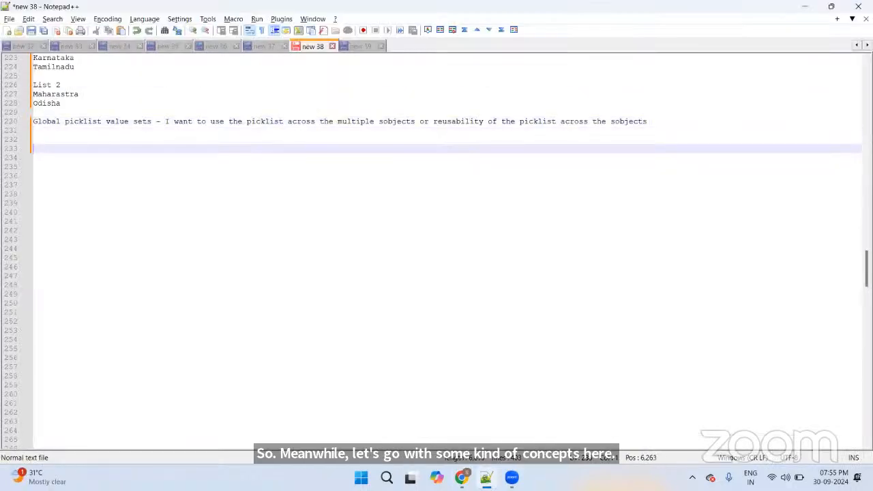
key(Return)
key(Return)
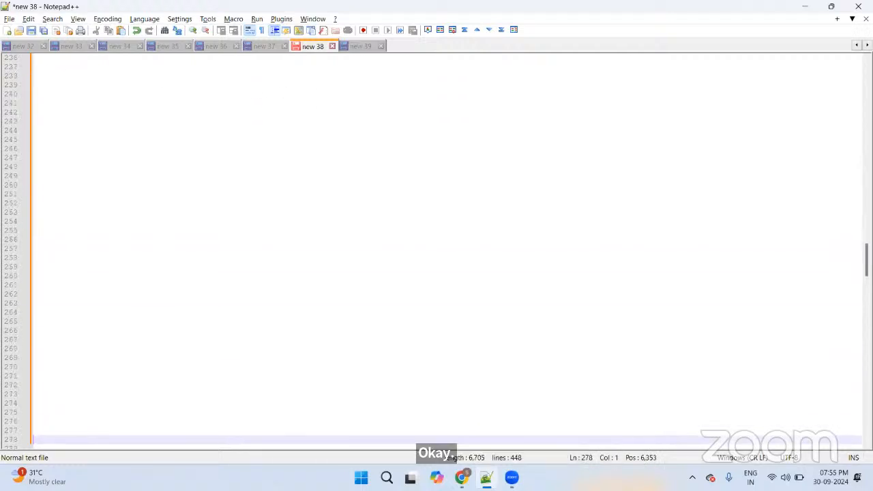
key(Up)
key(Up)
key(Up)
key(Up)
key(Up)
key(Up)
key(Up)
key(Up)
key(Up)
key(Up)
key(Up)
key(Up)
key(Up)
key(Up)
key(Up)
key(Up)
key(Up)
key(Up)
key(Up)
key(Up)
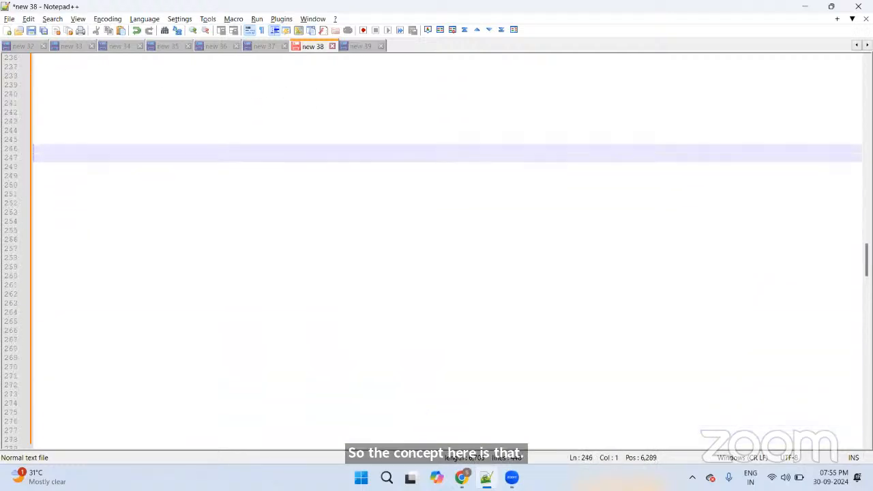
key(Up)
key(Up)
key(Up)
key(Up)
key(Up)
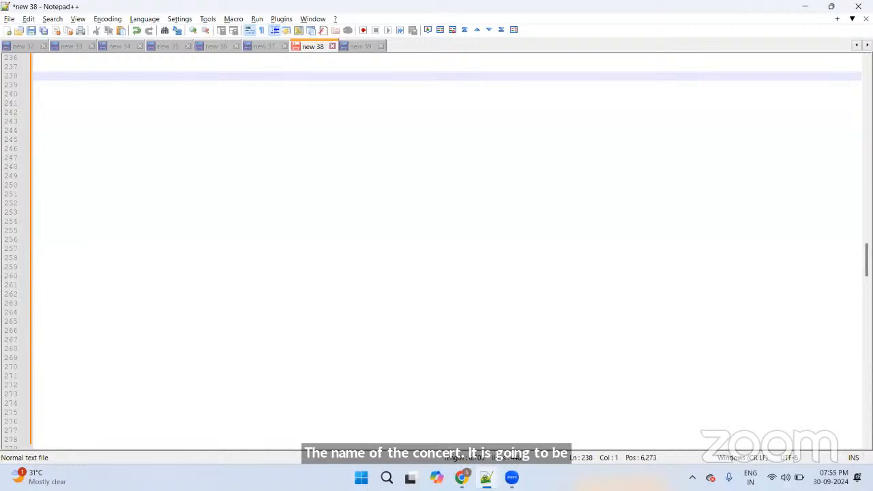
text(Relat)
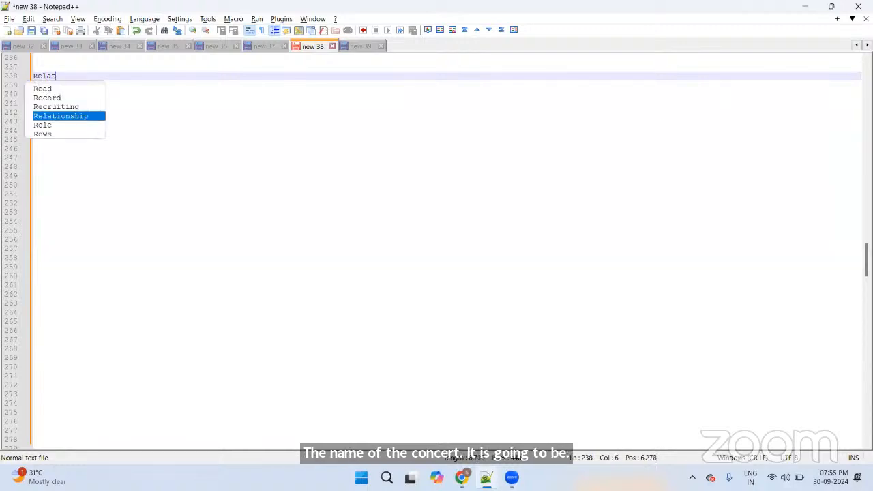
text(ionships -)
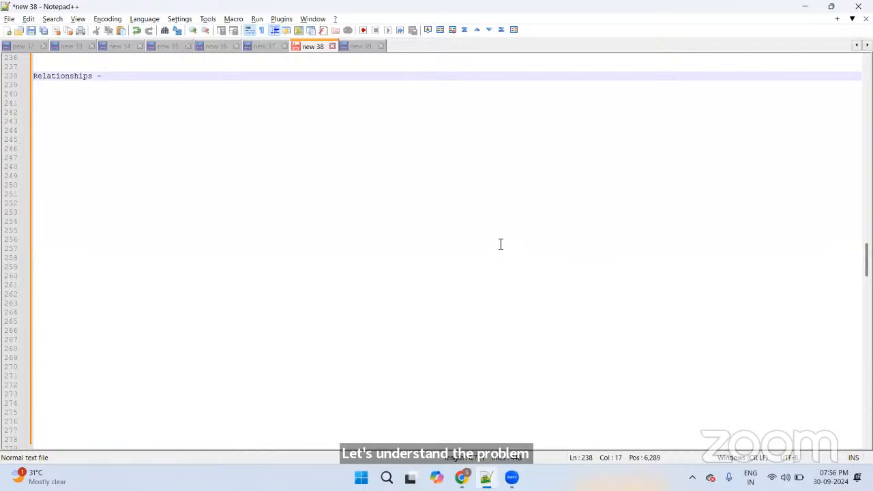
key(super+r)
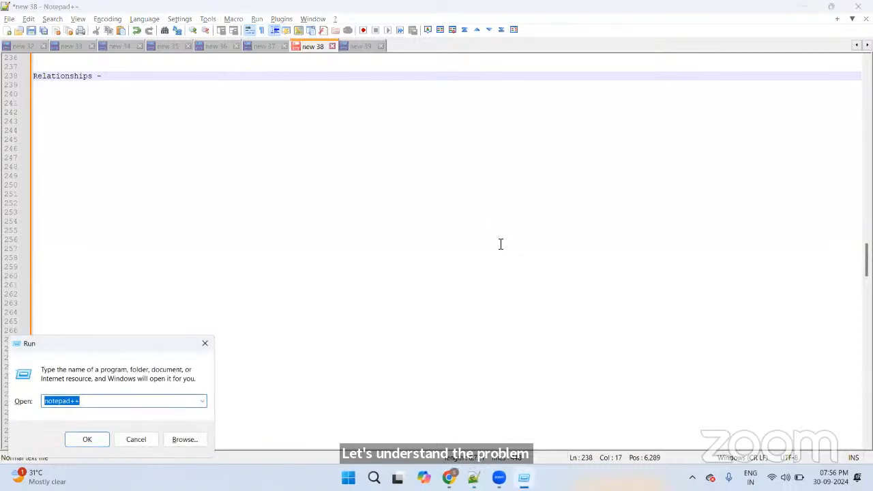
Step: Launch Paint by running mspaint
text(mspain)
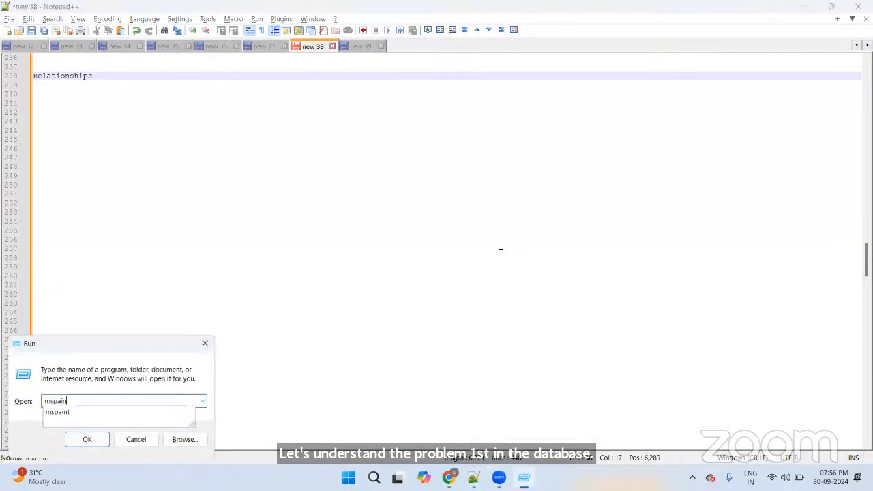
key(Down)
key(Return)
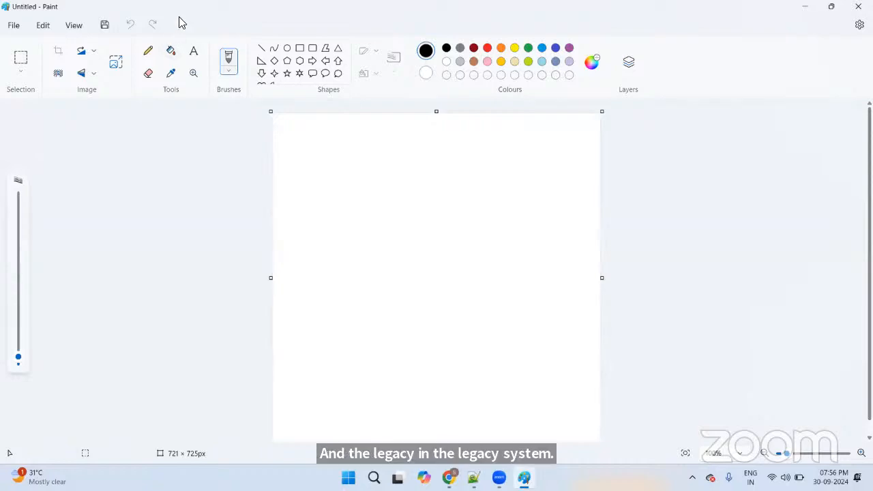
Step: Draw a black rectangle outline and move it to the canvas's top-left corner
click(299, 48)
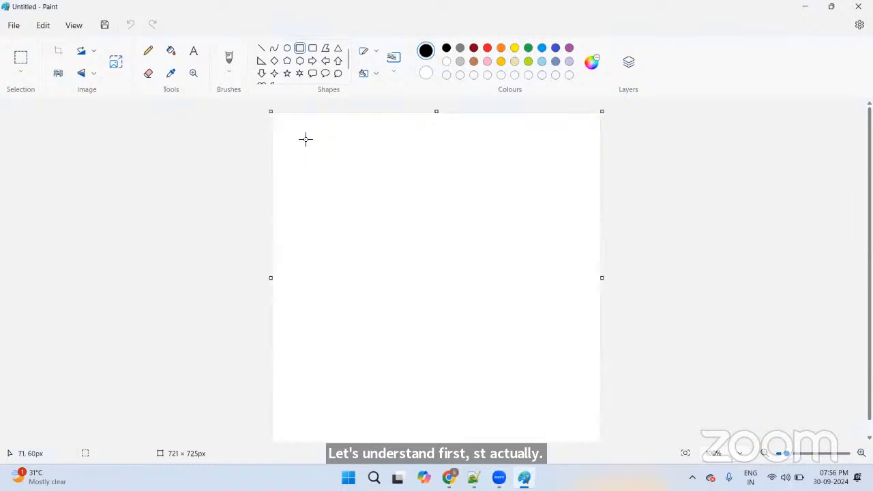
drag(303, 139, 440, 263)
drag(362, 214, 333, 191)
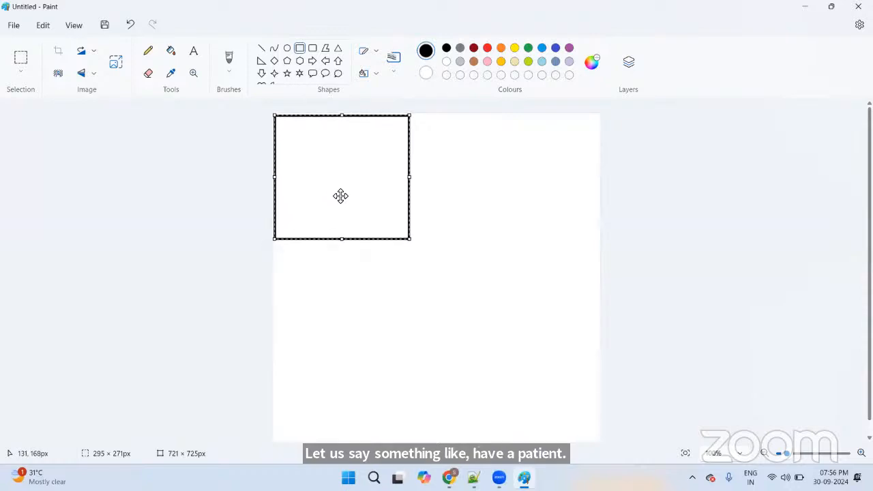
click(193, 55)
click(270, 132)
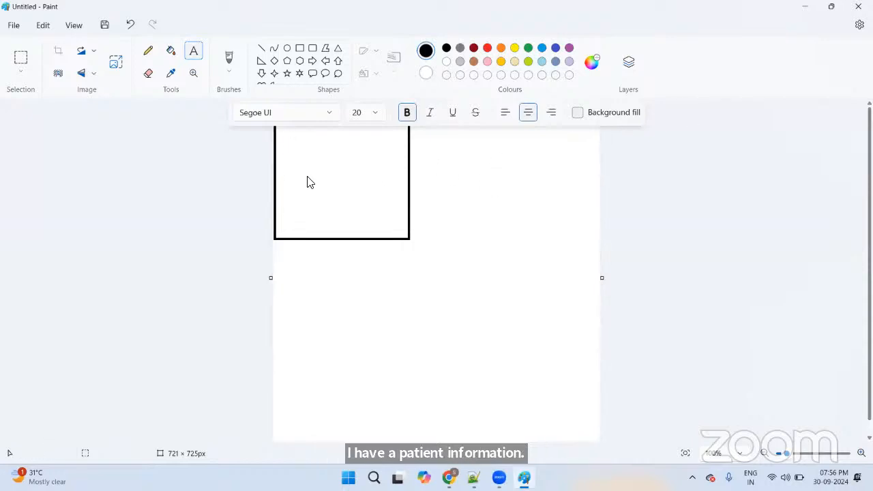
Step: Place a text box and resize it to fill the rectangle from top to bottom
click(380, 197)
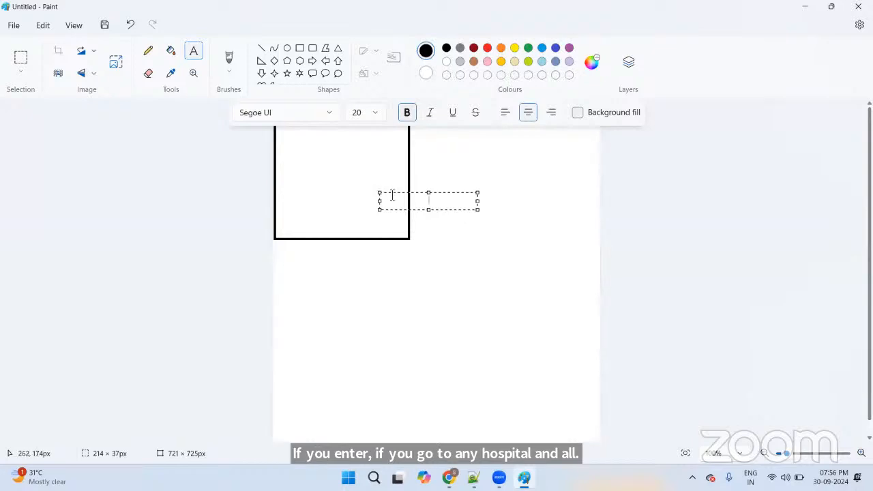
drag(380, 193, 321, 155)
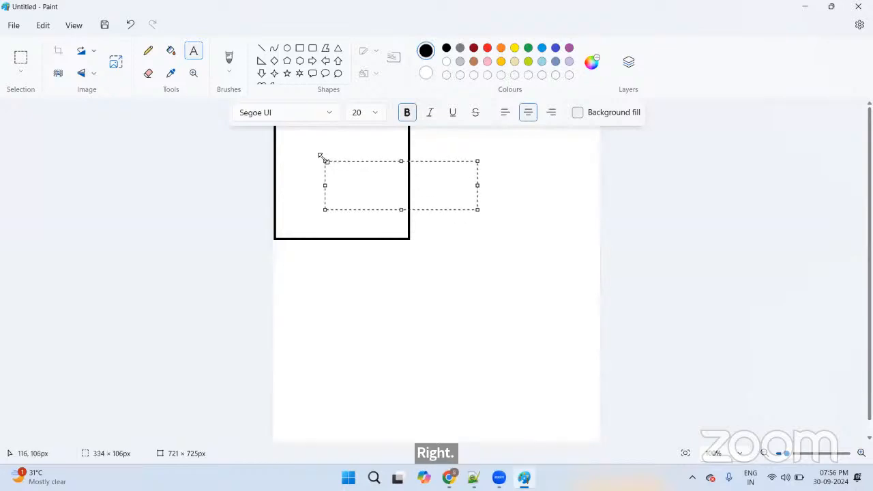
drag(375, 157, 331, 129)
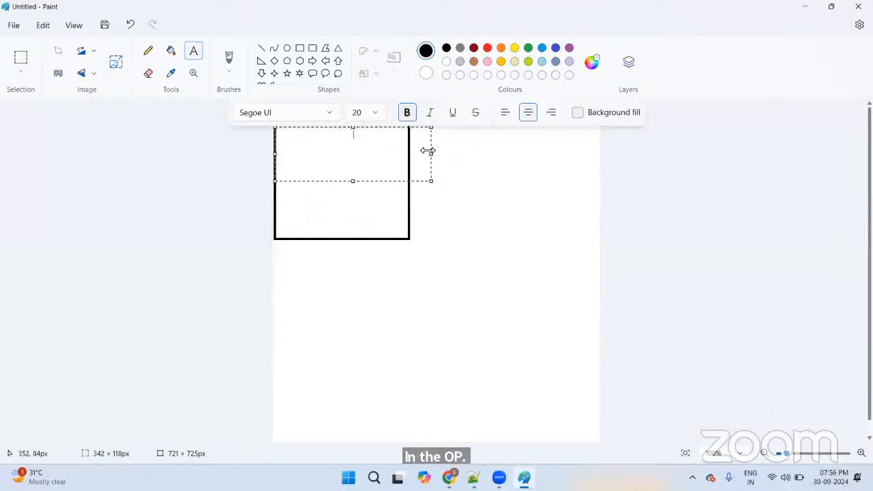
drag(431, 154, 407, 154)
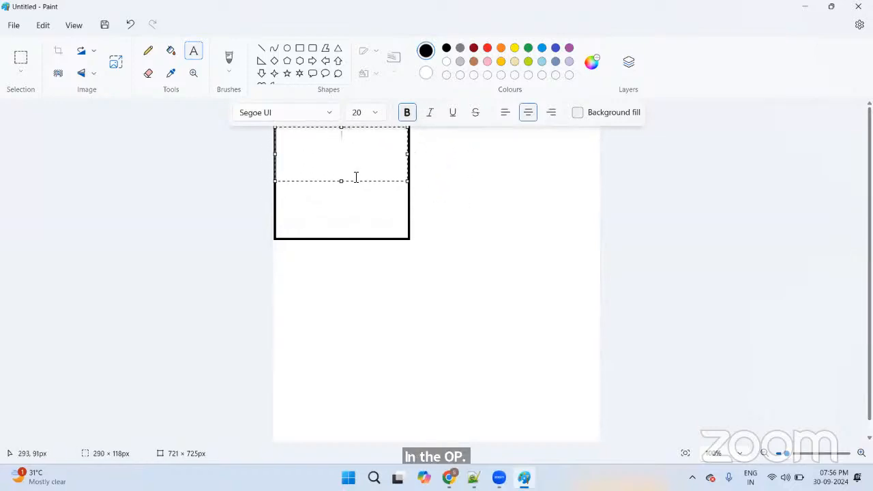
drag(343, 181, 345, 234)
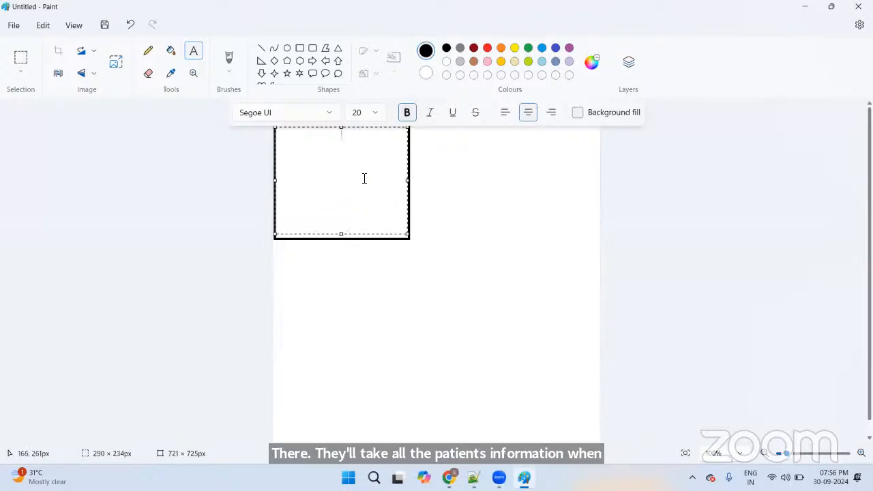
text(Name - RAjes)
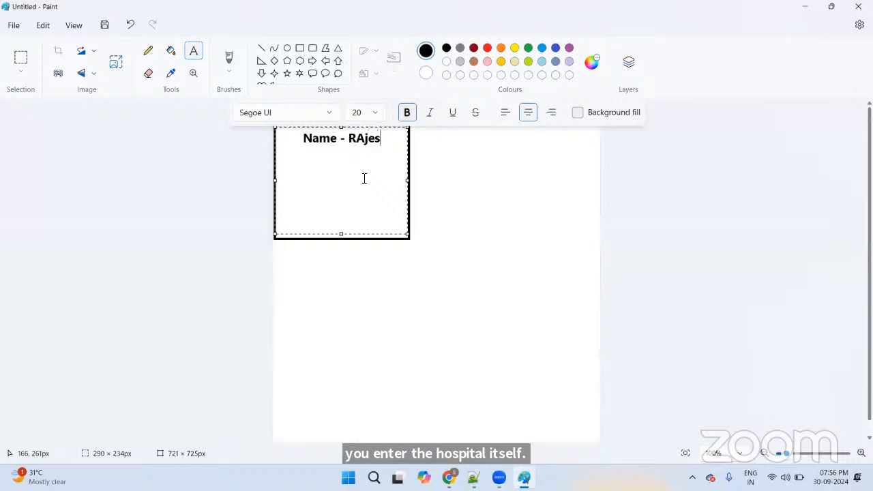
key(BackSpace)
key(BackSpace)
key(BackSpace)
key(BackSpace)
text(ajesh )
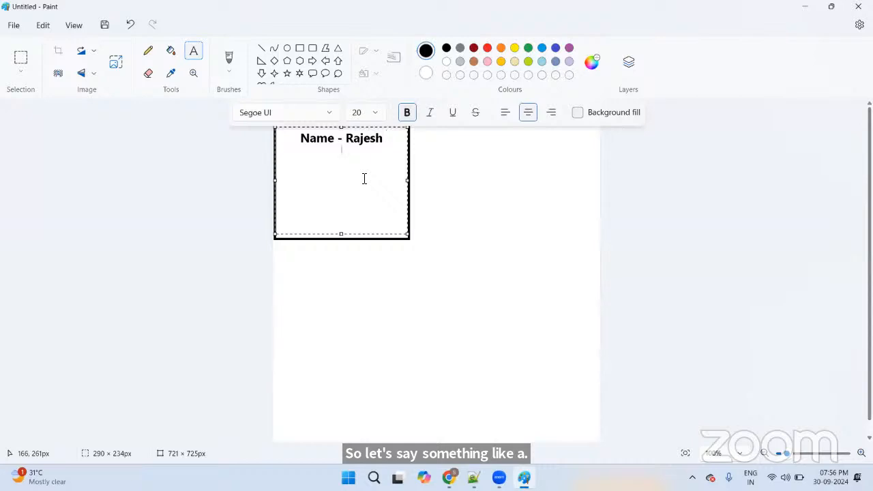
text(DOB -)
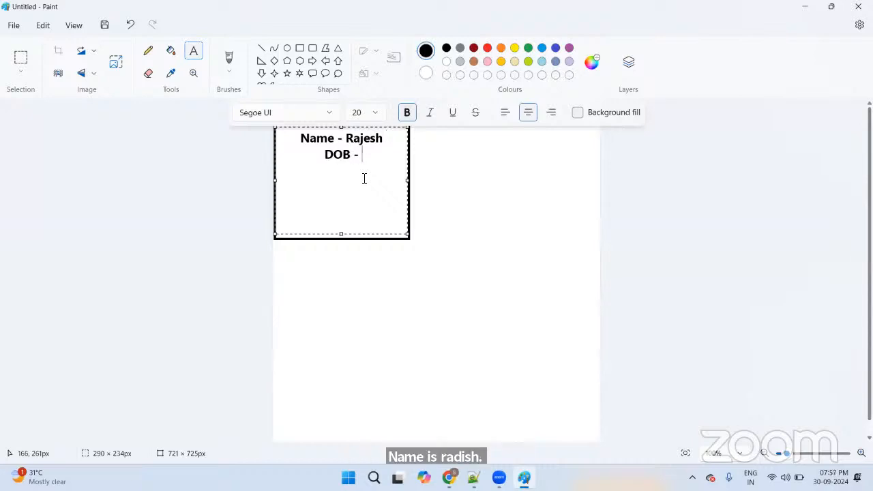
text( 19-0)
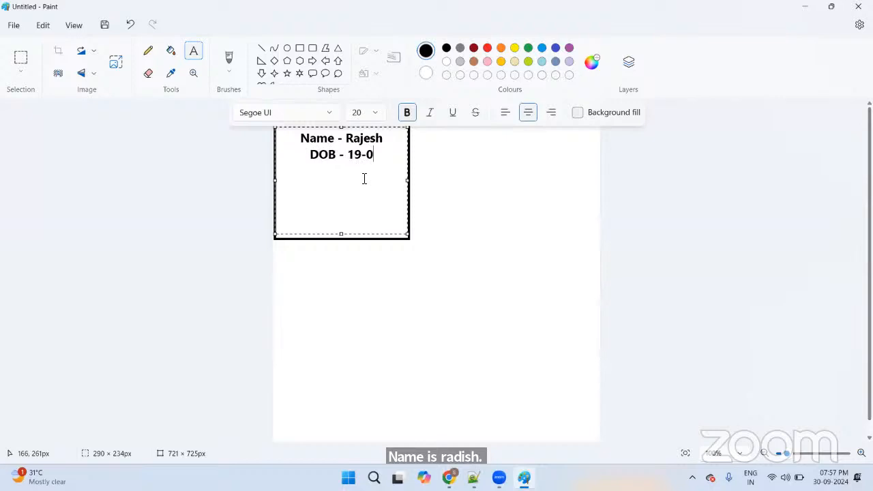
text(5-1)
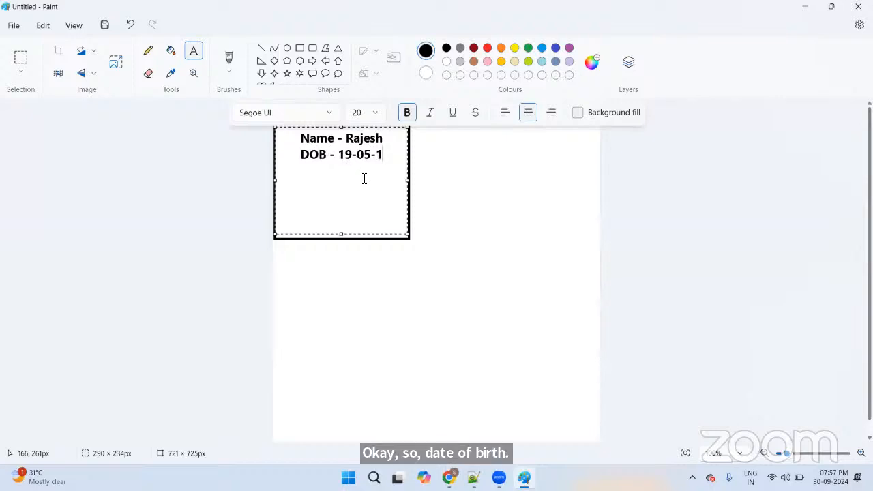
text(985)
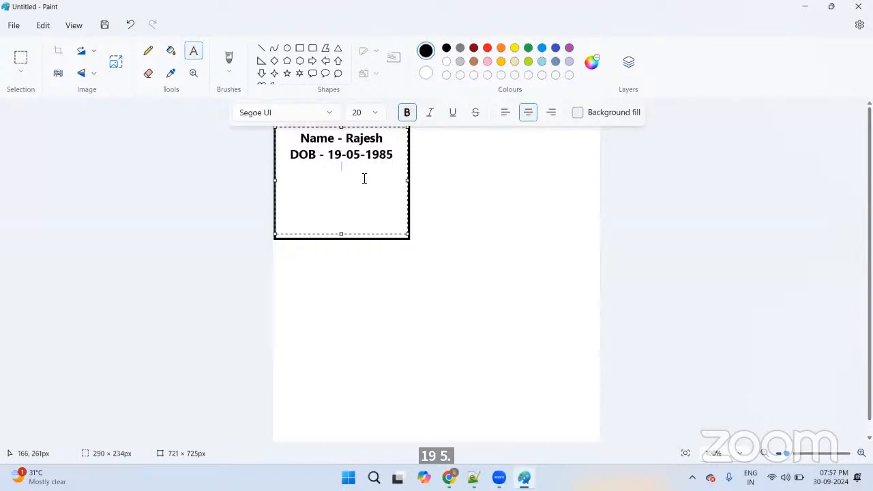
key(Return)
text(Bloof)
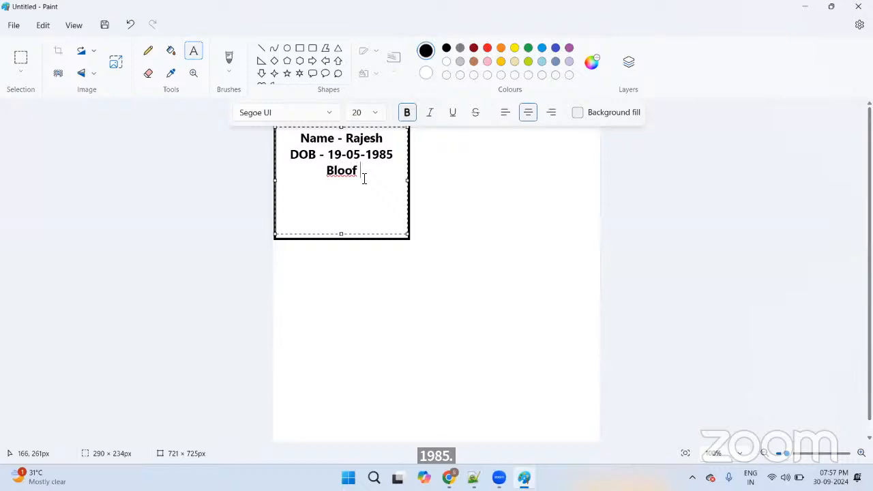
key(BackSpace)
text(d Group - )
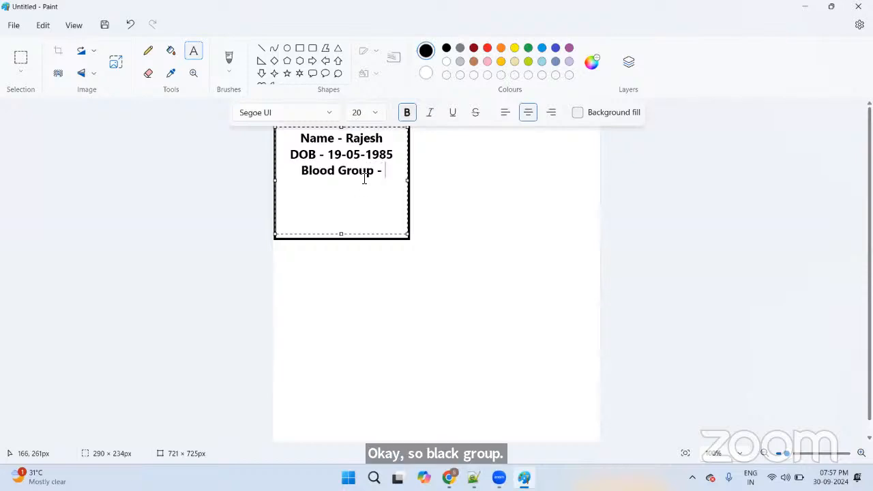
text(O- Tele)
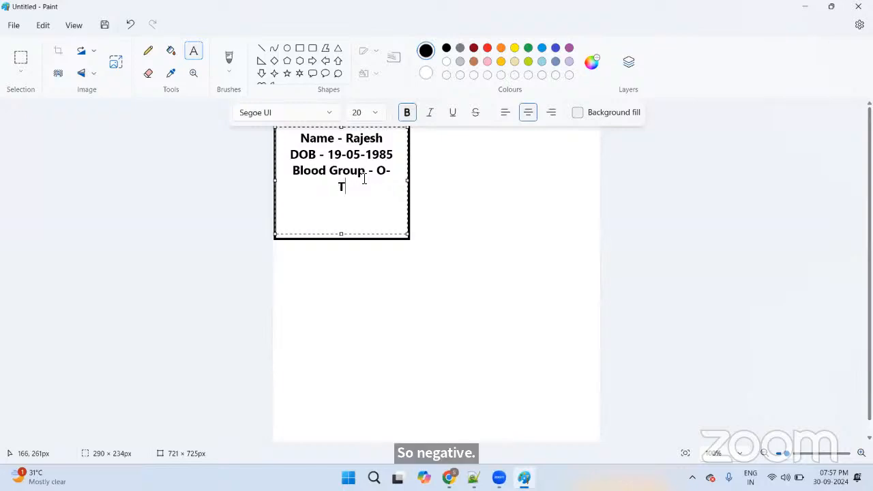
key(BackSpace)
text(lephone - )
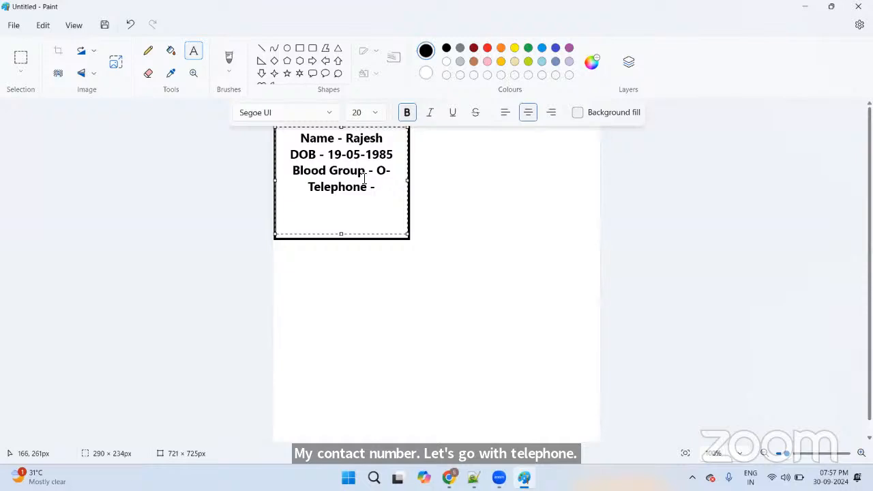
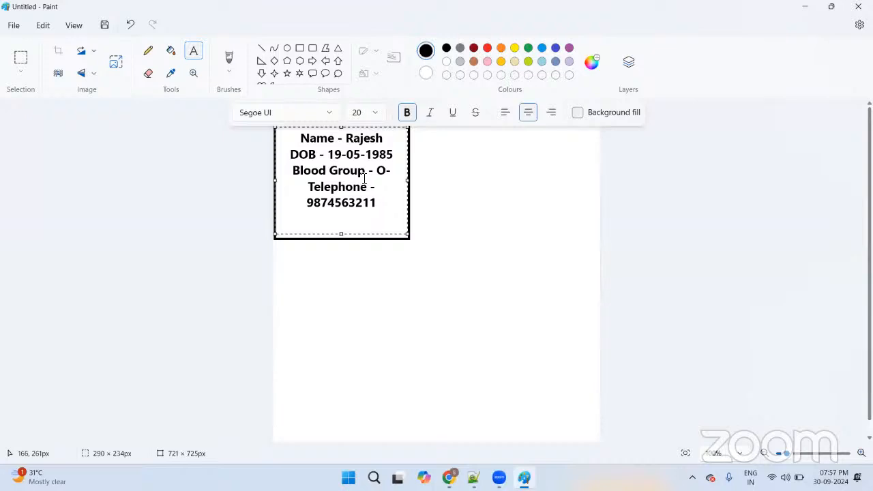
Step: Set all the patient text to 18-point size and commit it to the canvas
key(ctrl+a)
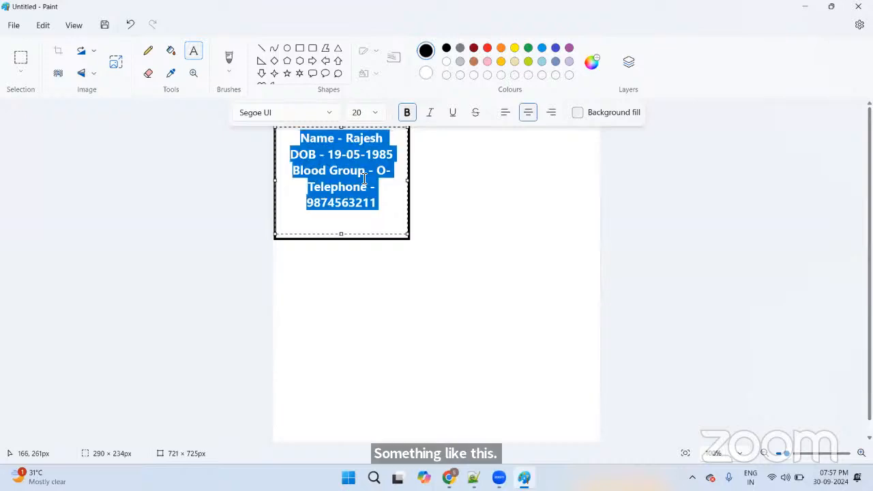
click(362, 113)
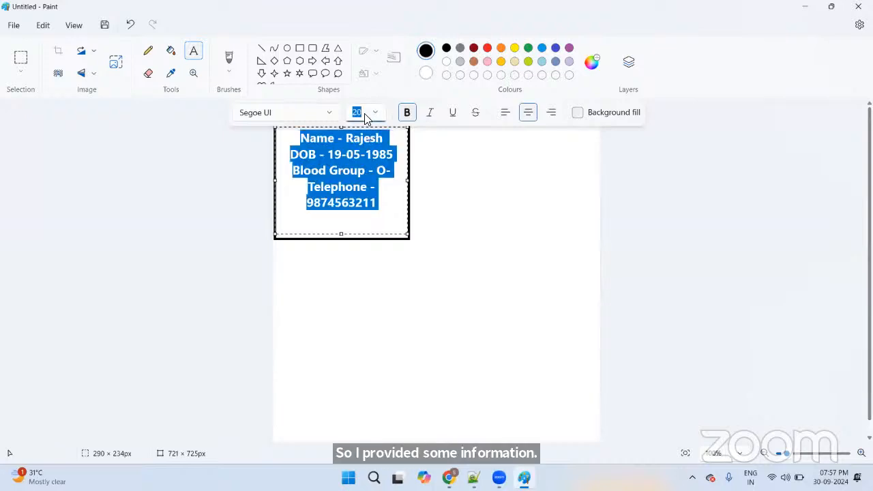
text(18)
key(Return)
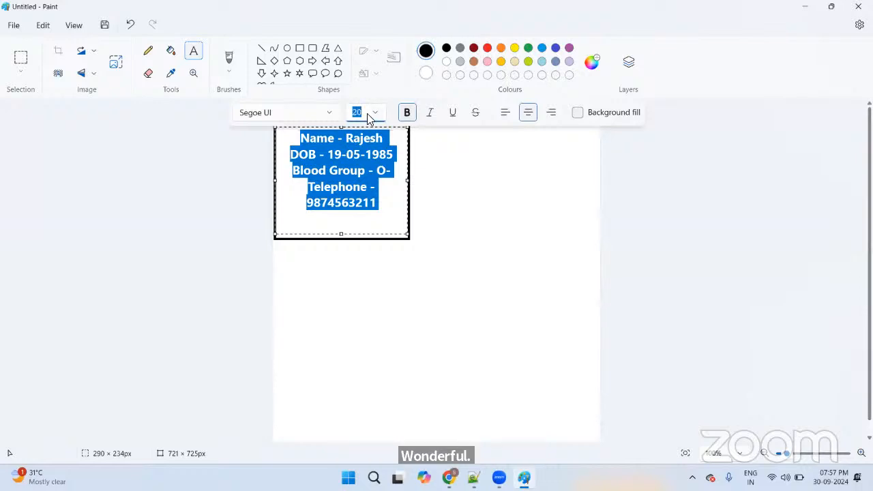
text(18)
click(374, 167)
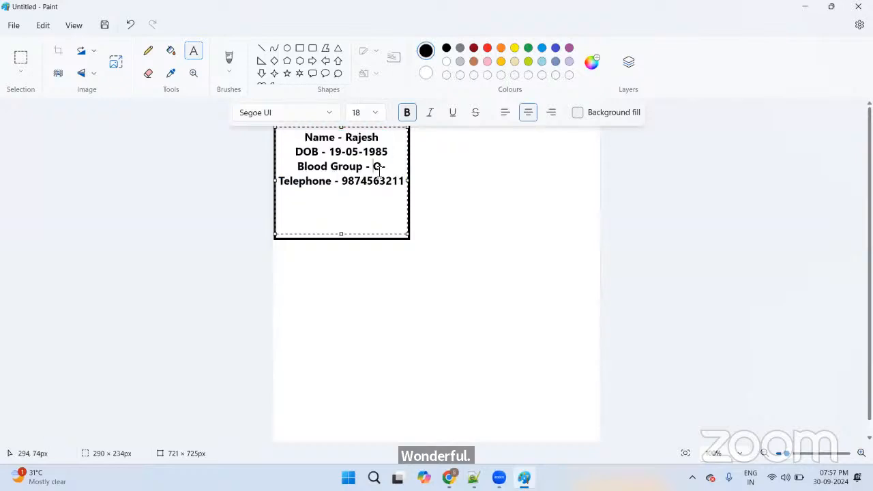
click(722, 203)
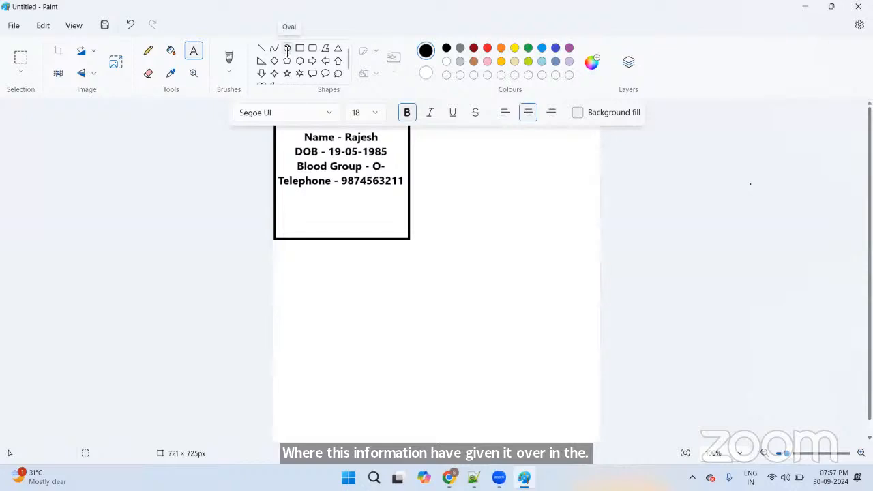
Step: Select the Rounded rectangle shape, committing the patient text card
click(313, 49)
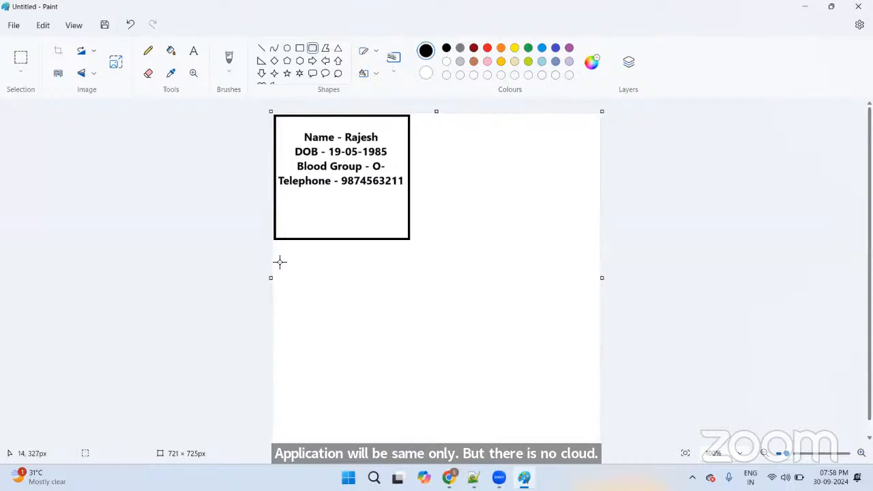
Step: Draw a rounded rectangle below the first box with a text box inside it
drag(278, 260, 416, 410)
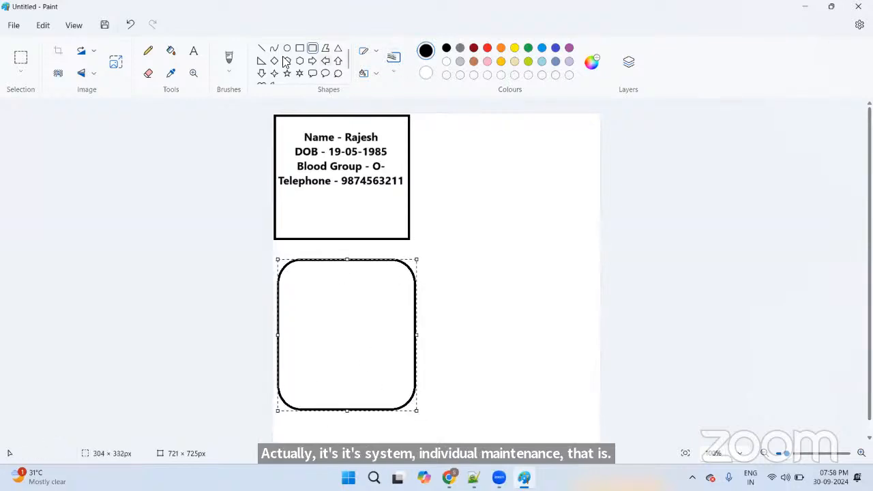
click(194, 52)
mouse_move(284, 280)
mouse_down()
mouse_move(332, 361)
mouse_move(403, 397)
mouse_move(414, 392)
mouse_up()
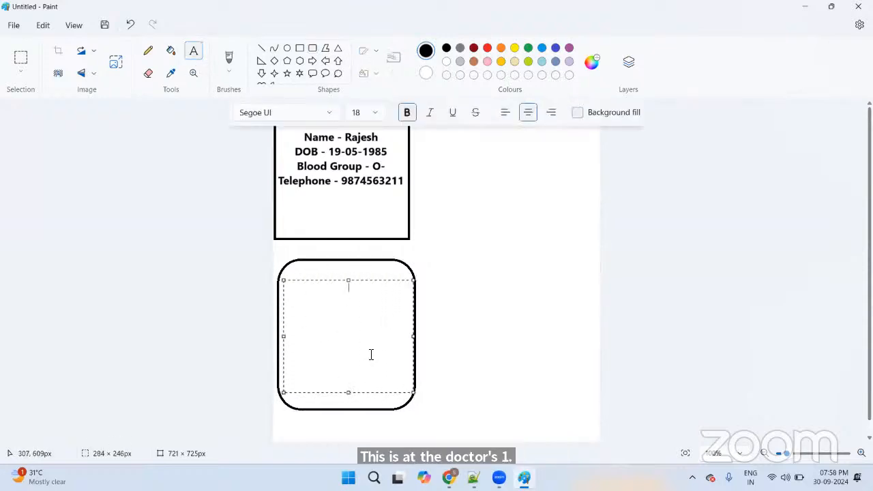
Step: Type the same patient name, DOB 19-05-1995, Blood Group o+ and a telephone number
text(Name )
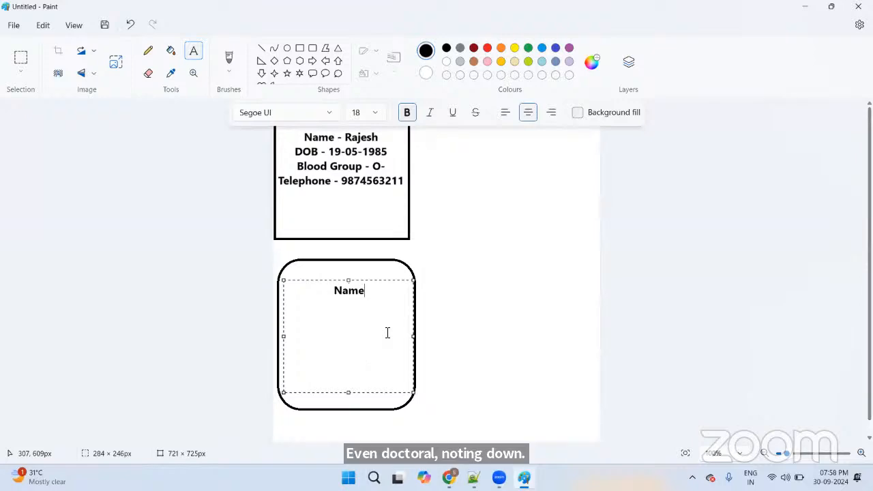
text(- RAjes)
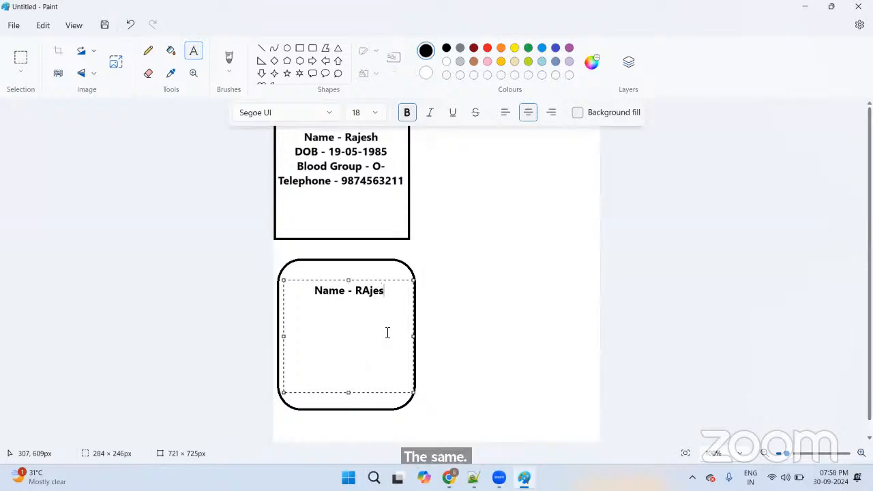
key(BackSpace)
key(BackSpace)
key(BackSpace)
key(BackSpace)
text(ahe)
key(BackSpace)
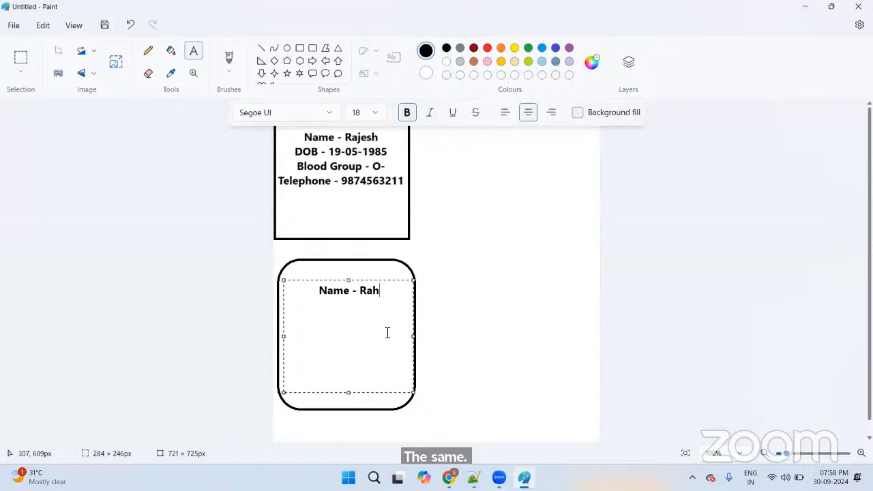
key(BackSpace)
text(jesh )
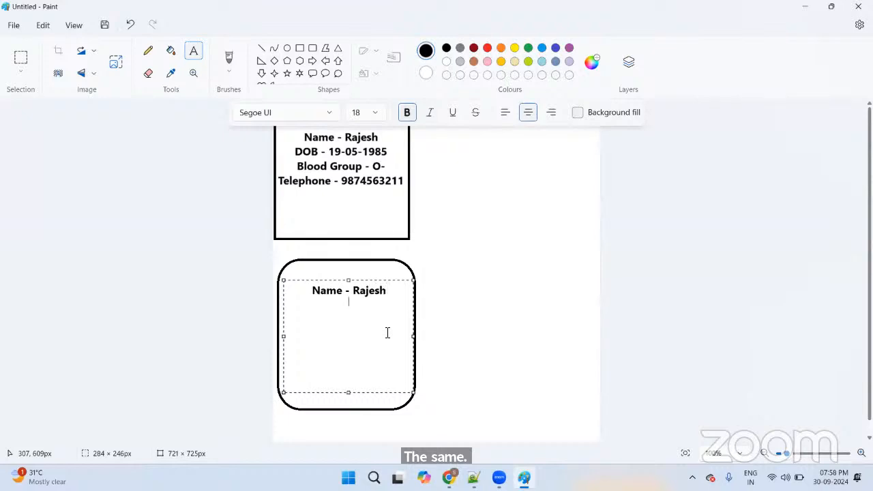
text(DOB)
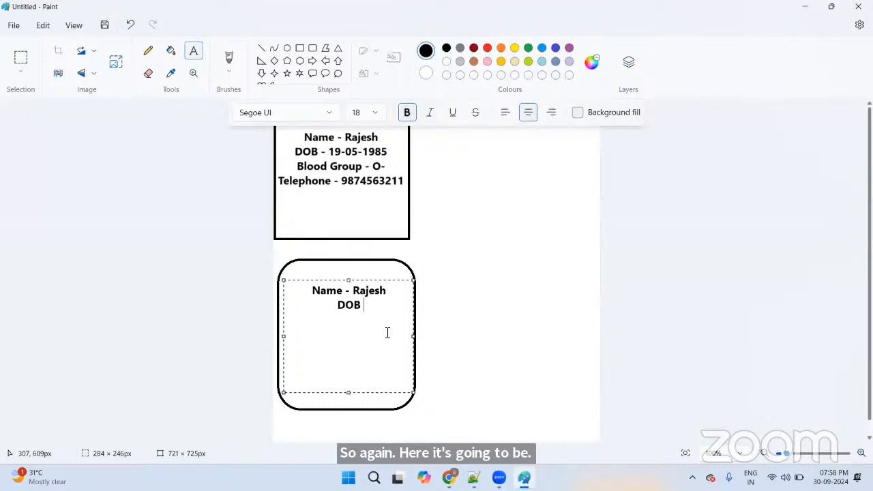
text( -)
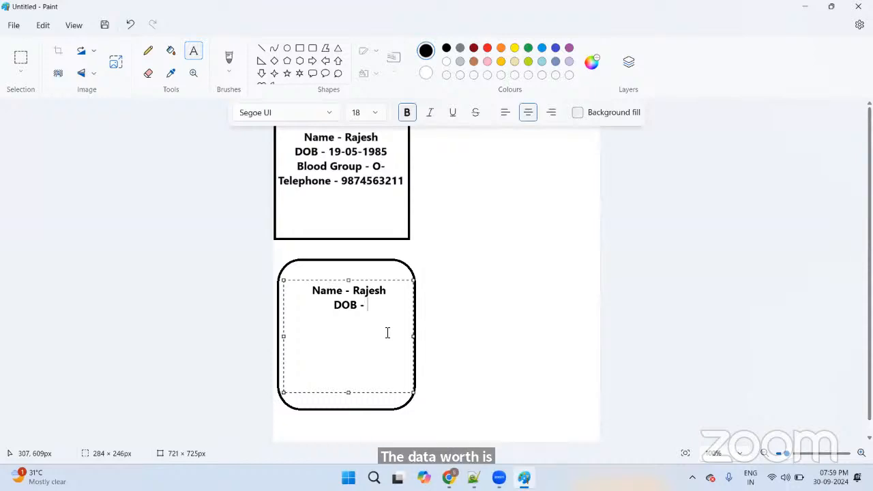
text( 19-05-)
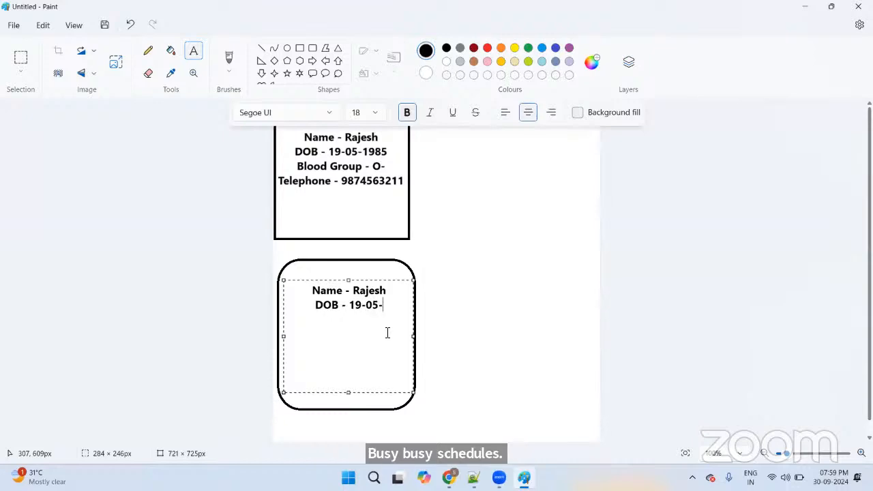
text(1995)
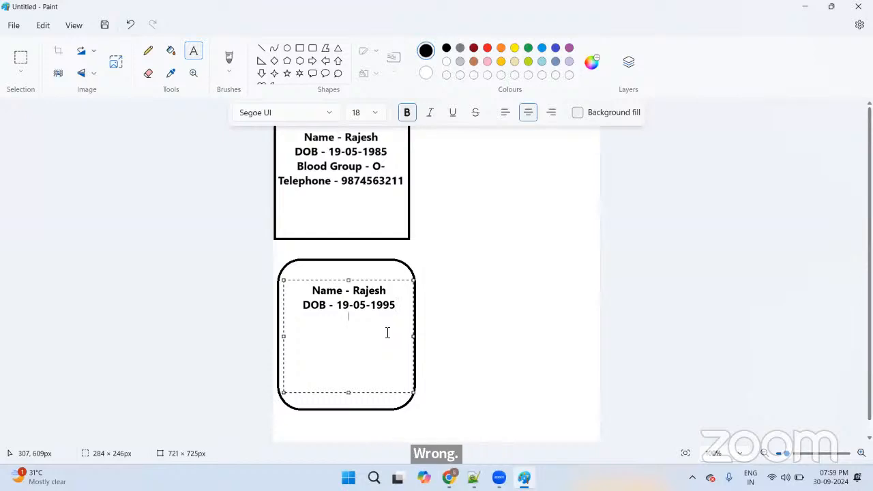
text(Blood )
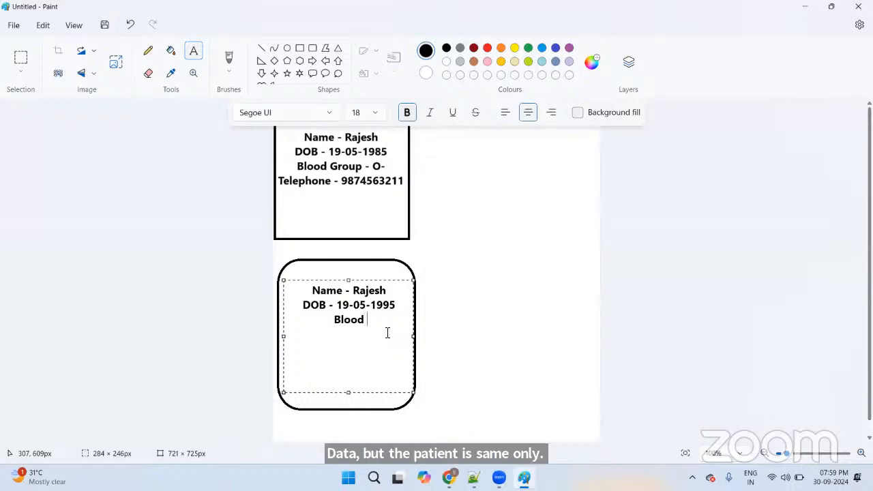
text(Group - o)
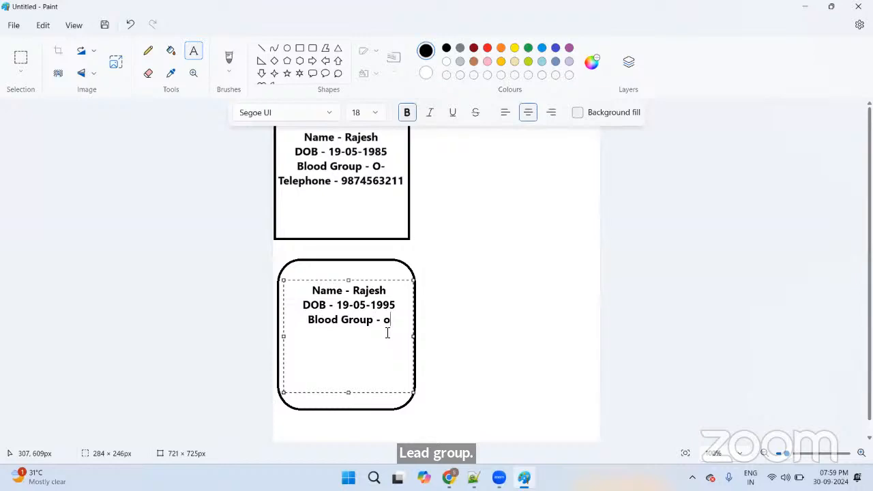
text(+)
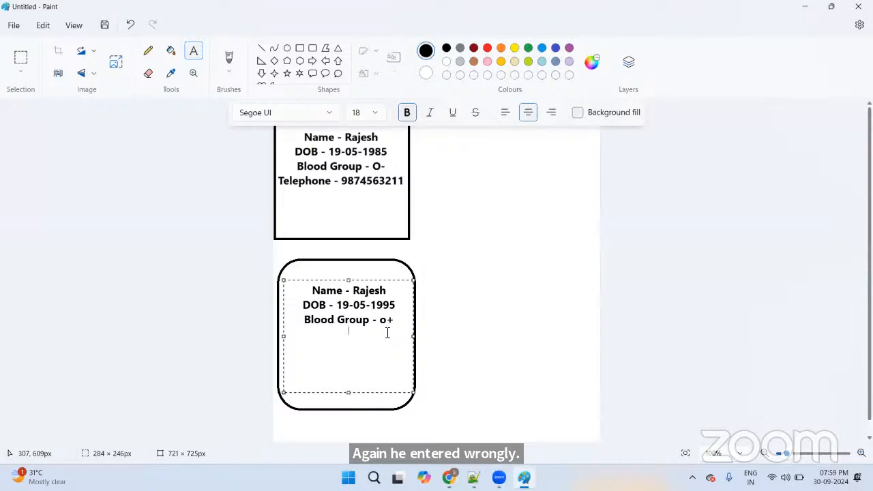
text(te)
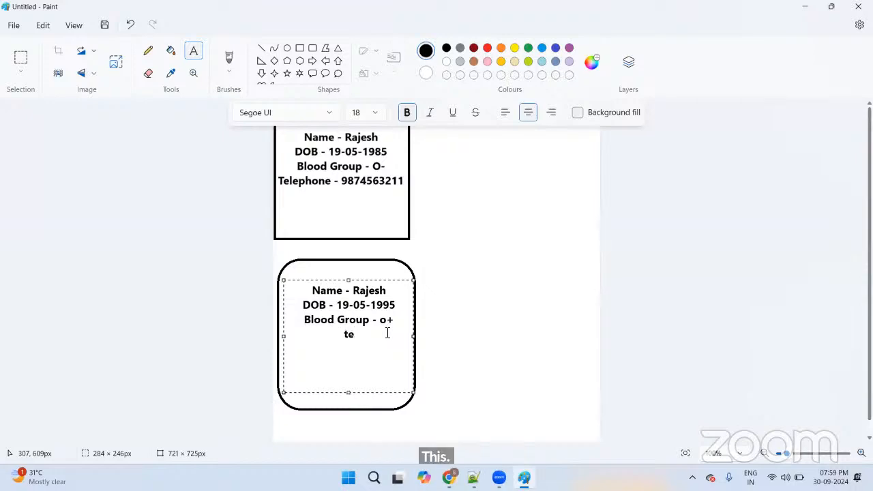
key(BackSpace)
key(BackSpace)
text(Tele)
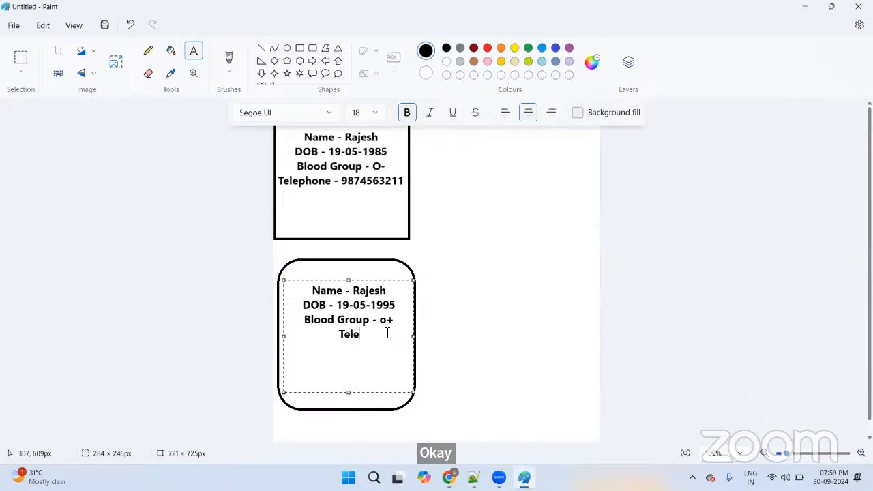
text(phone - 789654)
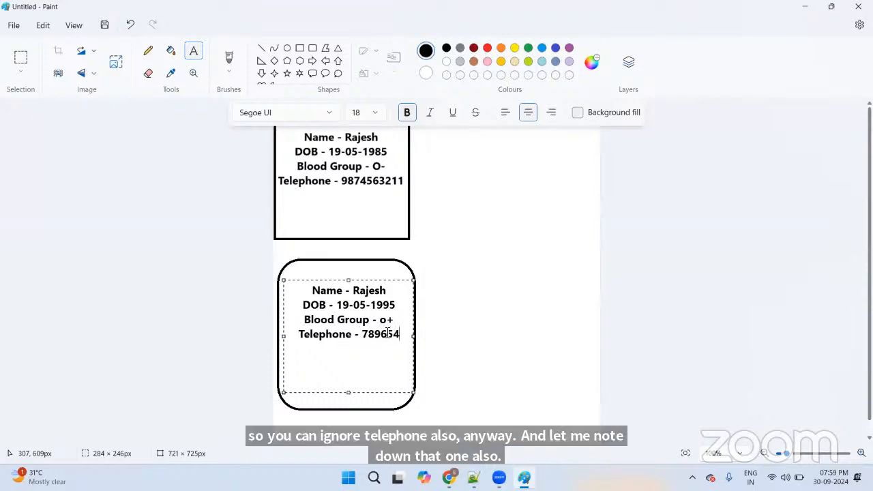
key(BackSpace)
key(BackSpace)
key(BackSpace)
key(BackSpace)
key(BackSpace)
key(BackSpace)
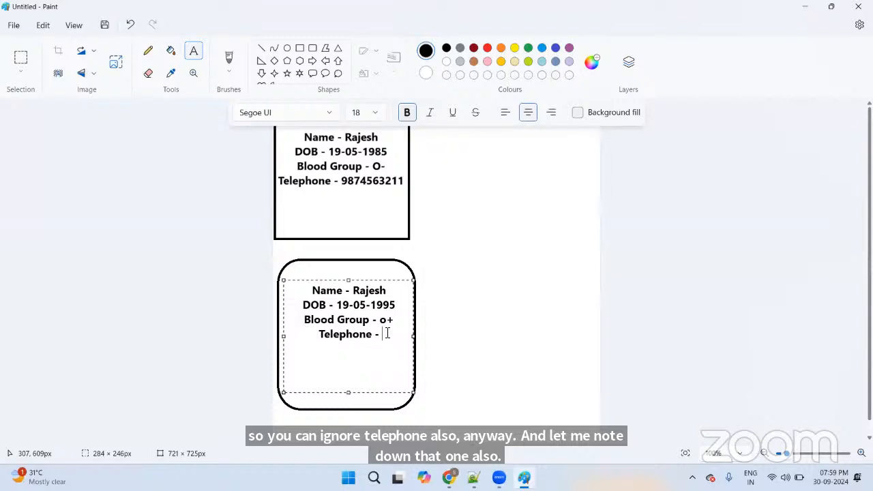
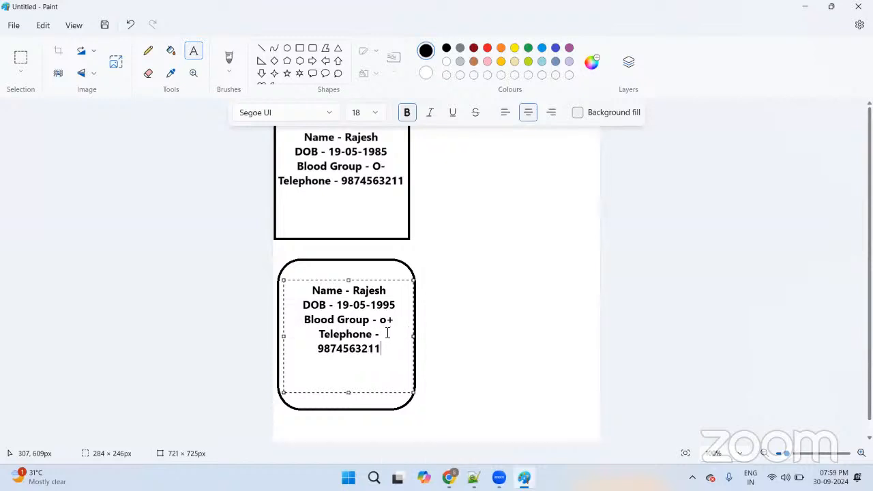
Step: Widen the text area so the telephone fits one line, then place the text
key(ctrl+a)
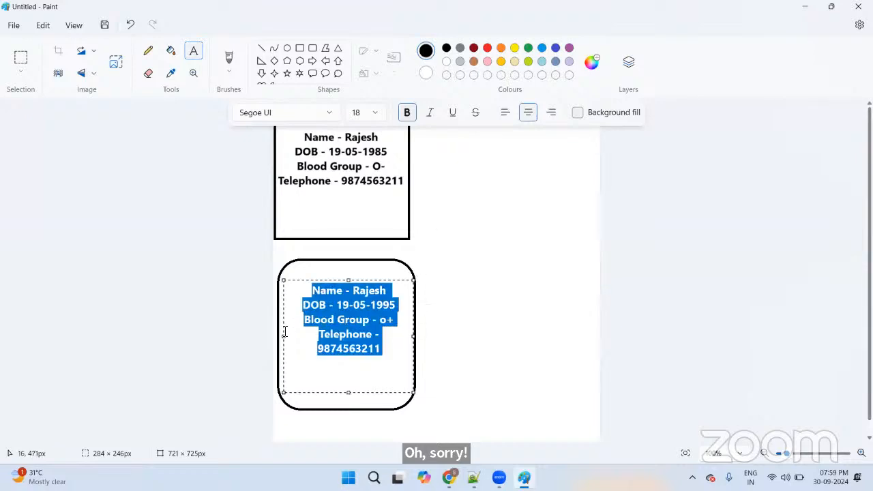
drag(284, 337, 274, 336)
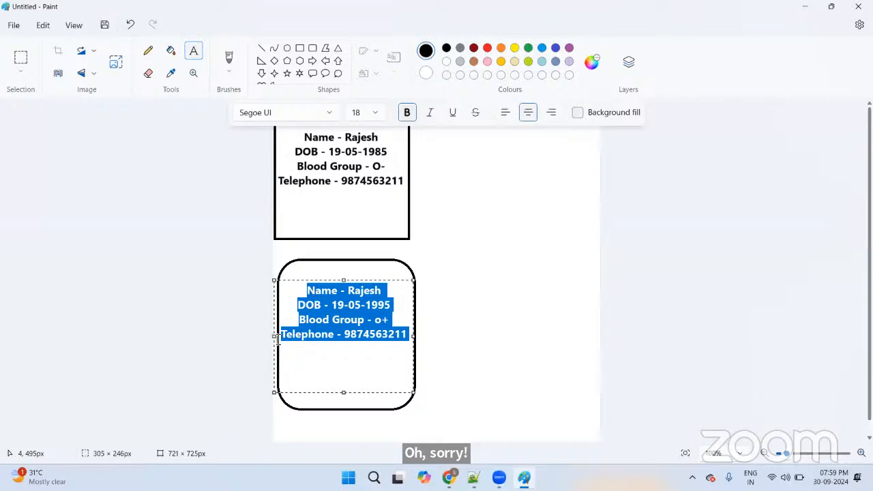
click(501, 244)
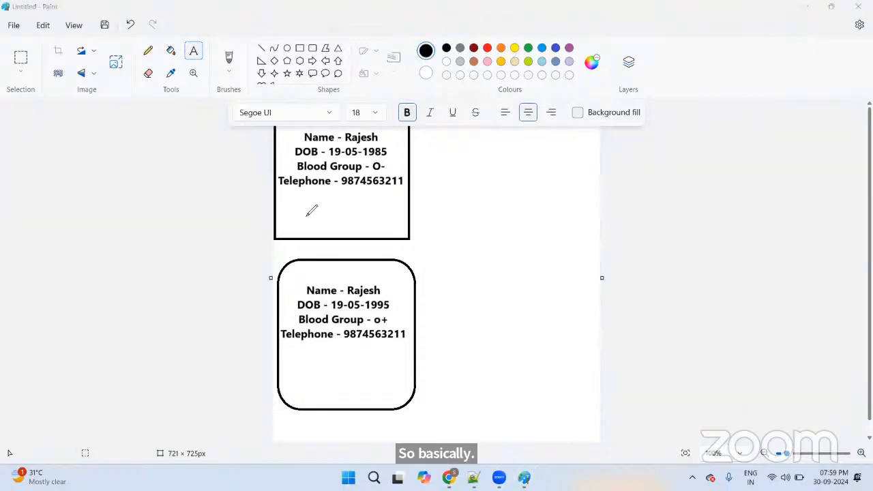
drag(302, 217, 330, 214)
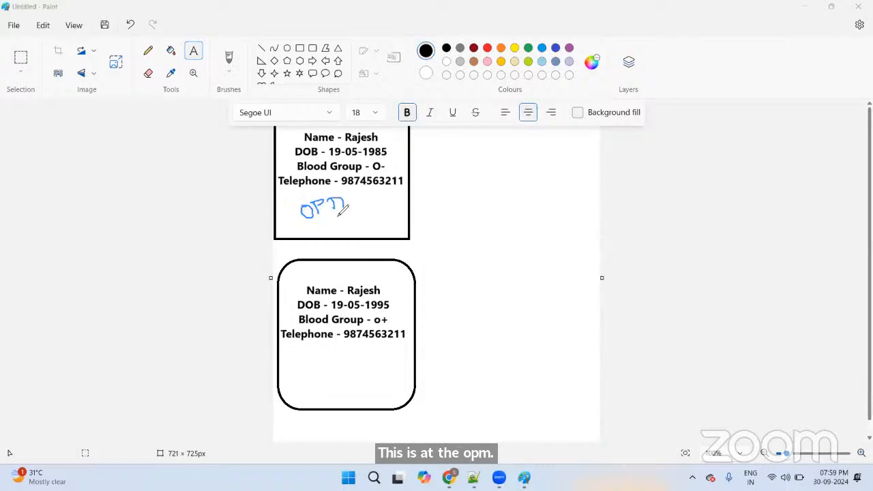
mouse_move(314, 379)
mouse_down()
mouse_move(321, 396)
mouse_move(349, 391)
mouse_move(357, 373)
mouse_move(356, 388)
mouse_move(368, 374)
mouse_up()
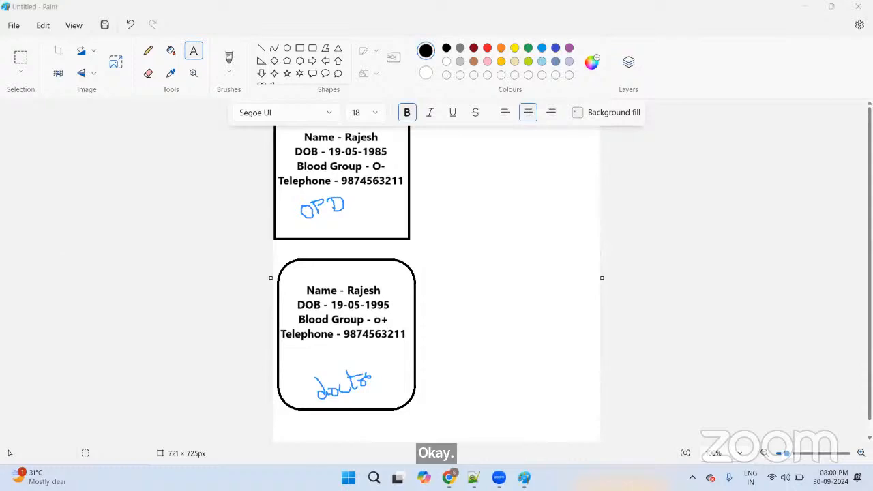
click(15, 423)
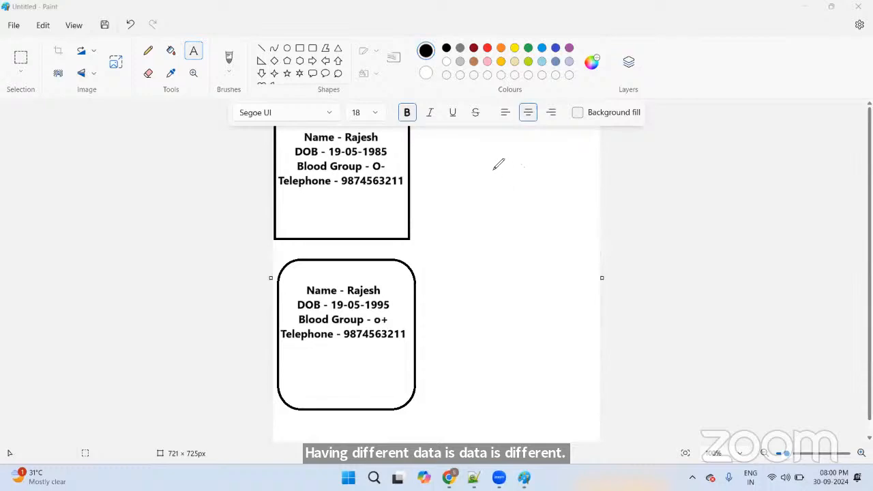
Step: Handwrite two year notes, double-underline 2011, and add circled markers beside both boxes
mouse_move(488, 160)
mouse_down()
mouse_move(495, 173)
mouse_move(508, 168)
mouse_up()
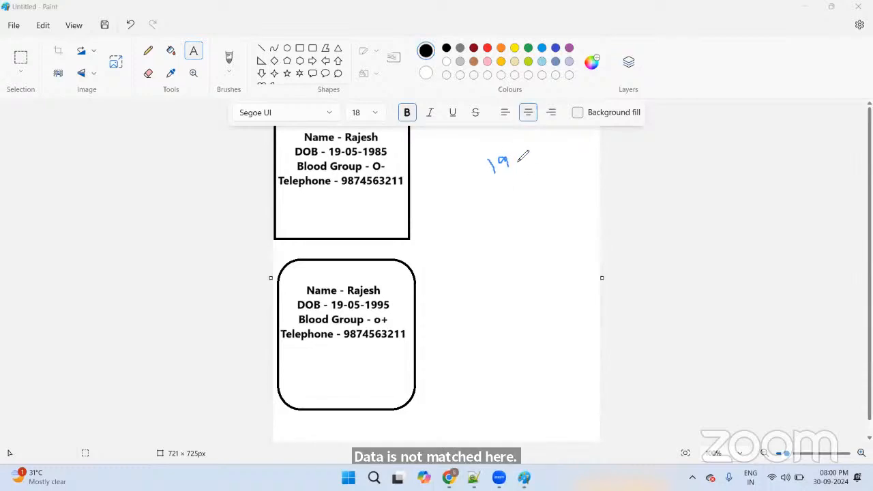
click(517, 158)
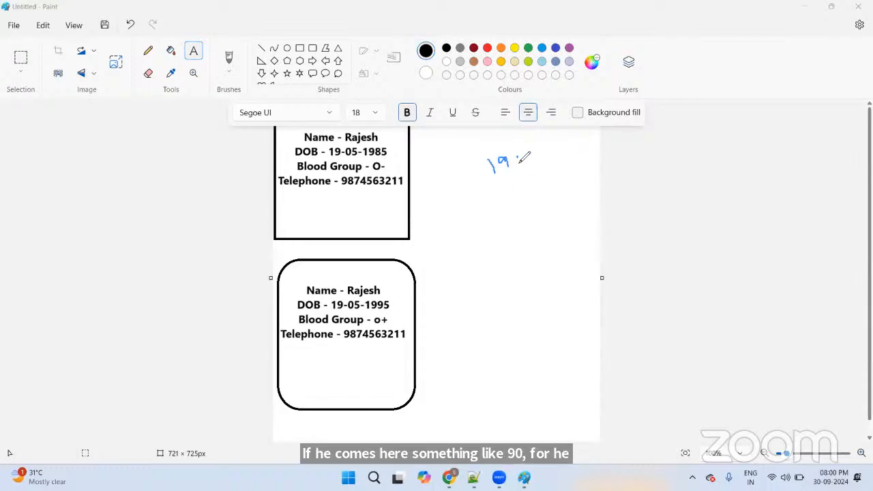
mouse_move(486, 168)
mouse_down()
mouse_move(517, 163)
mouse_move(536, 172)
mouse_move(531, 158)
mouse_move(523, 189)
mouse_up()
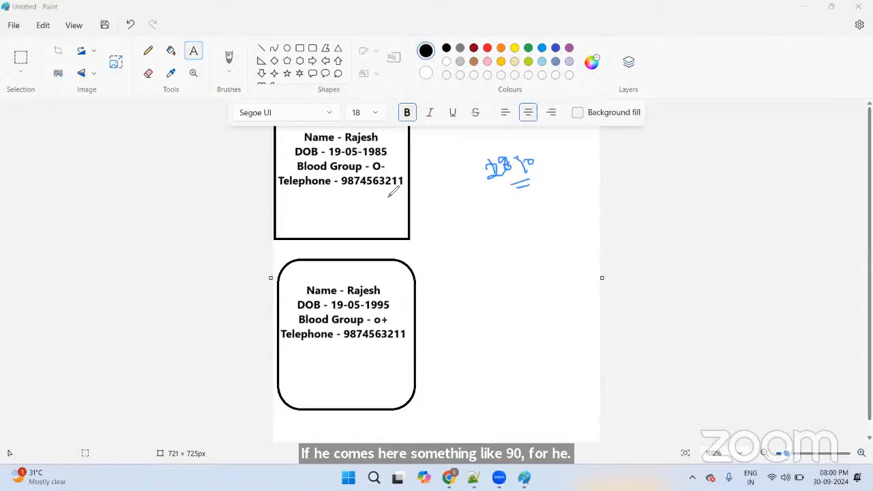
mouse_move(513, 224)
mouse_down()
mouse_move(523, 238)
mouse_move(536, 230)
mouse_move(530, 223)
mouse_up()
drag(547, 211, 558, 238)
drag(545, 245, 559, 242)
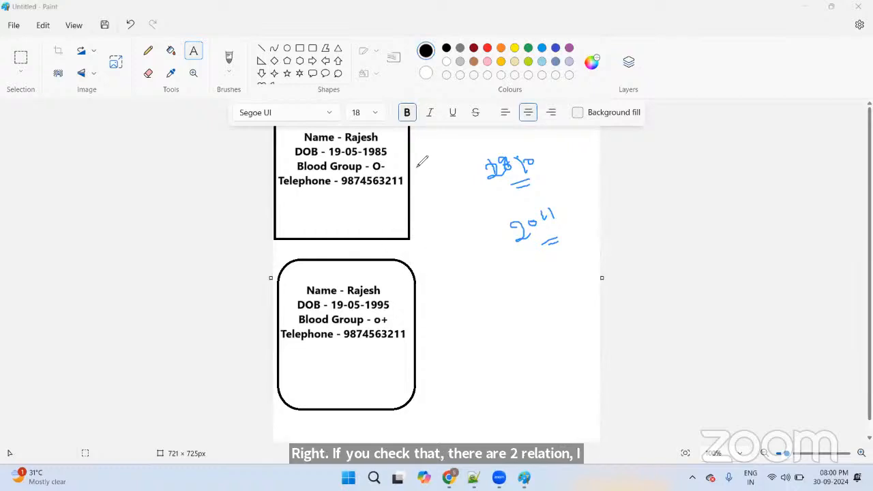
mouse_move(423, 162)
mouse_down()
mouse_move(427, 178)
mouse_move(442, 168)
mouse_move(427, 164)
mouse_up()
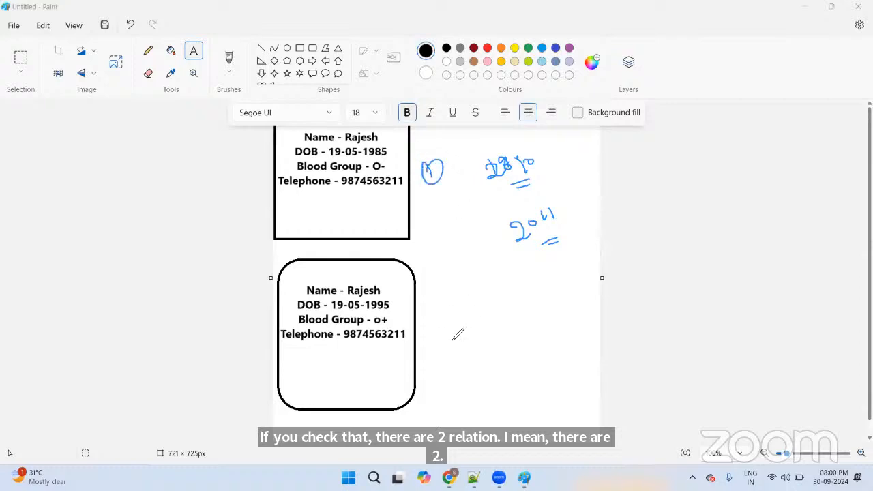
mouse_move(439, 315)
mouse_down()
mouse_move(451, 332)
mouse_move(450, 317)
mouse_up()
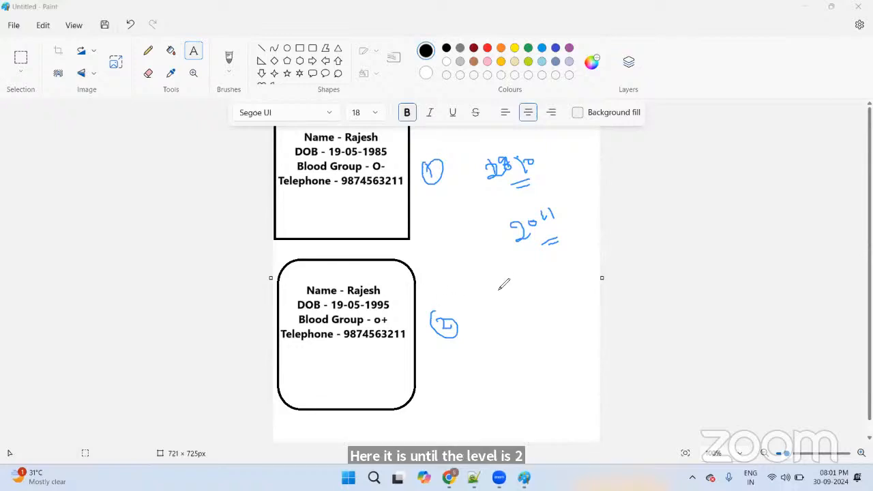
Step: Hand-draw two boxes labelled Pharmacy and Lab to the right of the cards
mouse_move(482, 278)
mouse_down()
mouse_move(491, 341)
mouse_move(487, 273)
mouse_move(566, 252)
mouse_move(577, 323)
mouse_up()
drag(491, 342, 577, 323)
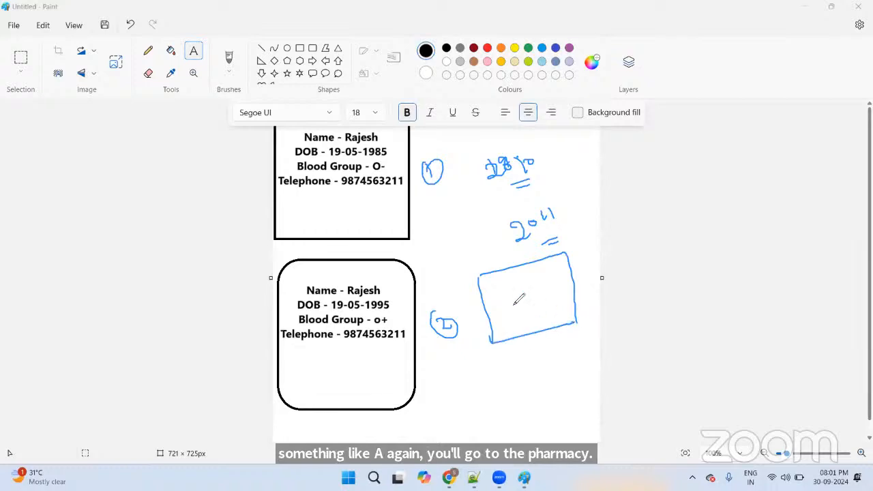
mouse_move(515, 305)
mouse_down()
mouse_move(512, 313)
mouse_move(521, 293)
mouse_move(535, 307)
mouse_move(574, 287)
mouse_move(571, 295)
mouse_up()
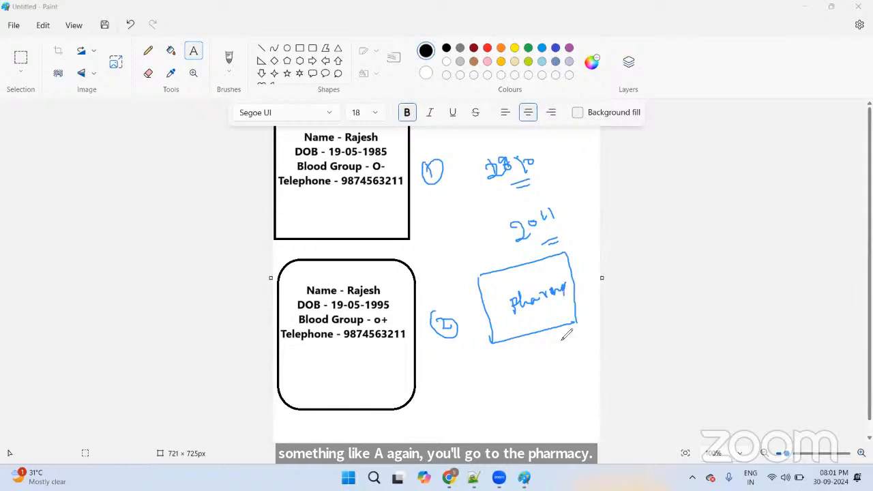
mouse_move(457, 391)
mouse_down()
mouse_move(467, 428)
mouse_move(510, 362)
mouse_move(561, 399)
mouse_up()
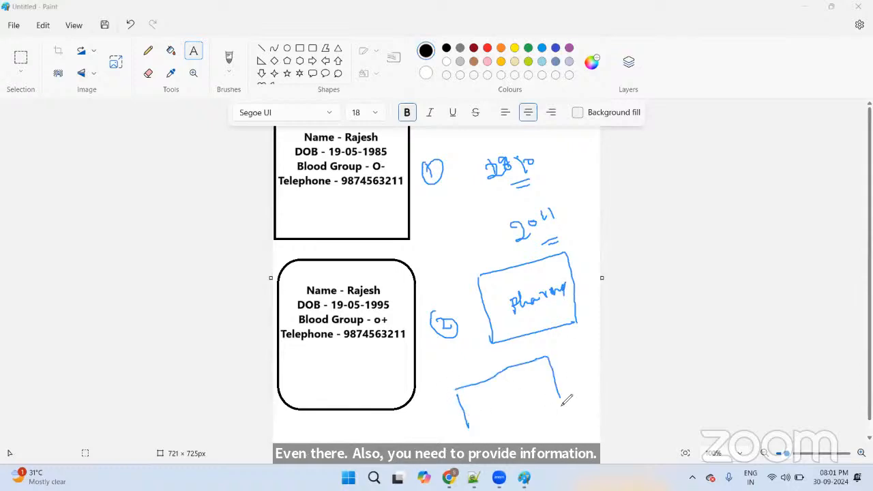
drag(469, 430, 567, 401)
mouse_move(480, 396)
mouse_down()
mouse_move(493, 409)
mouse_move(522, 404)
mouse_up()
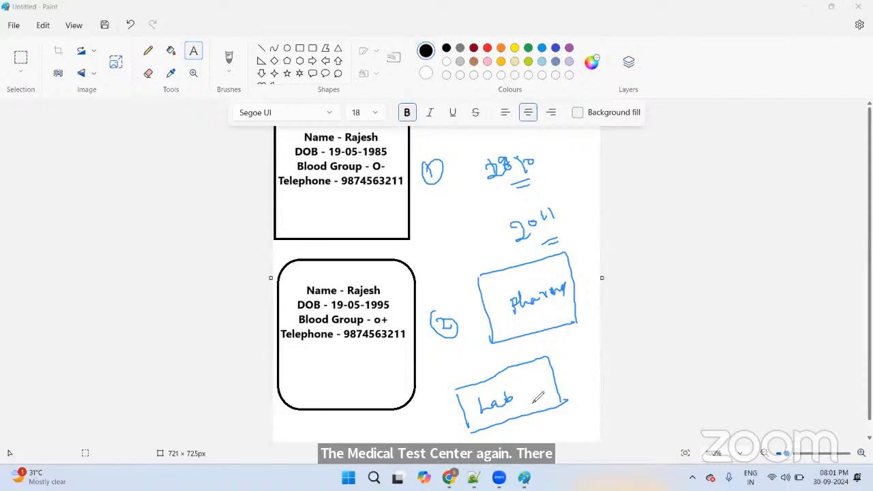
Step: Tick both patient boxes and handwrite Redundancy beside them
drag(374, 199, 358, 214)
drag(355, 379, 379, 379)
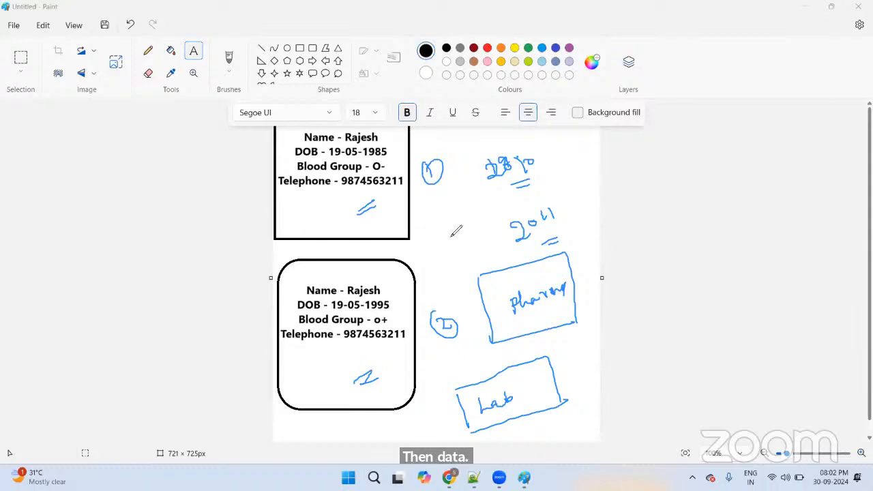
mouse_move(426, 238)
mouse_down()
mouse_move(428, 251)
mouse_move(444, 225)
mouse_move(446, 240)
mouse_move(526, 199)
mouse_move(507, 225)
mouse_up()
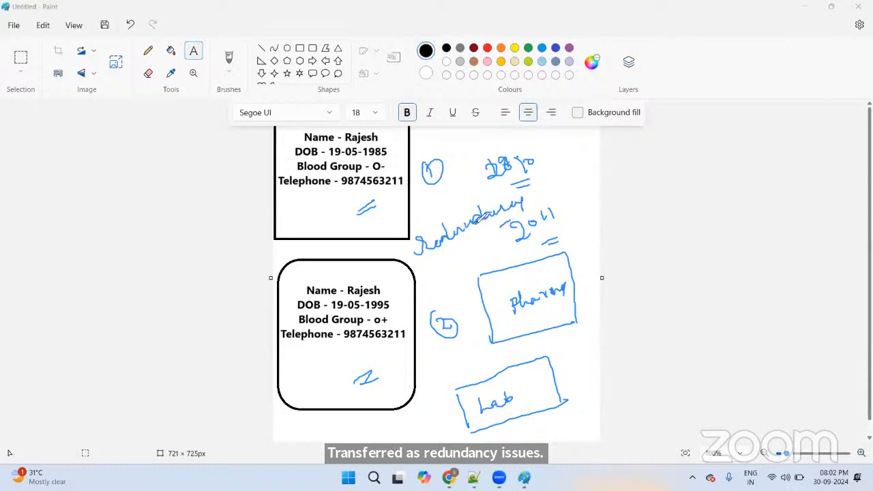
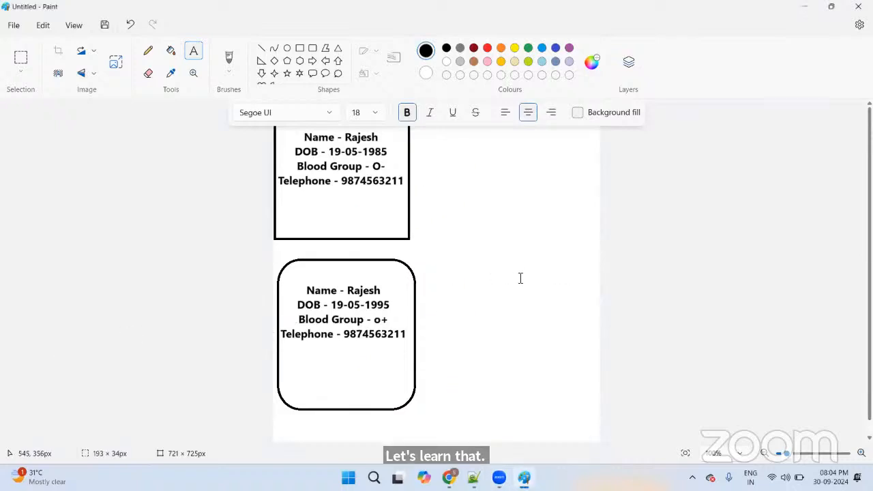
Step: Clear the old patient cards and draw a tall rectangle on the left of the canvas
key(ctrl+a)
key(Delete)
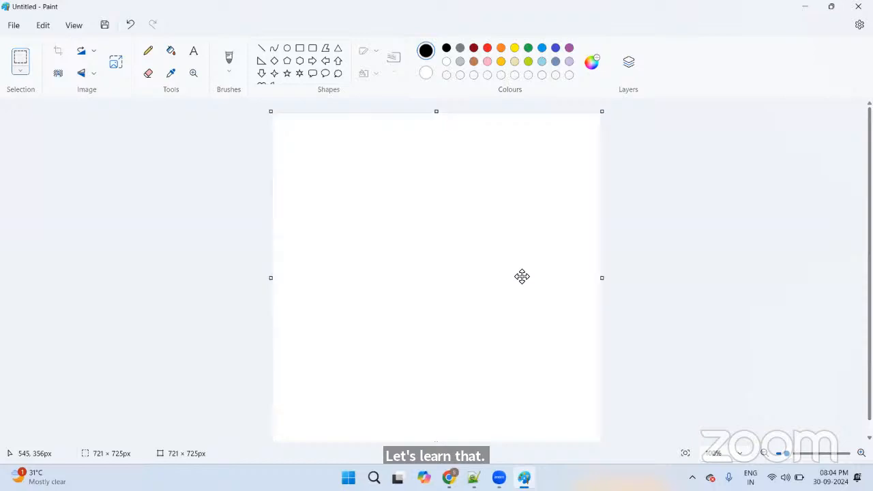
click(299, 49)
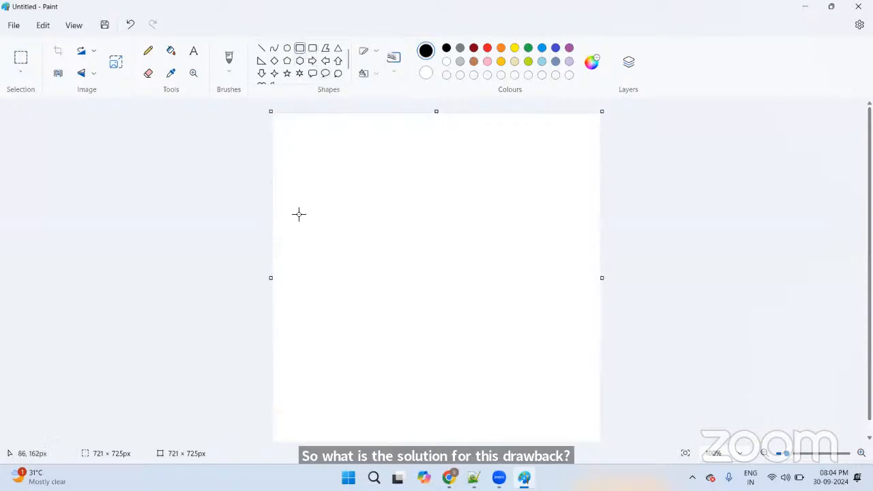
drag(298, 174, 401, 418)
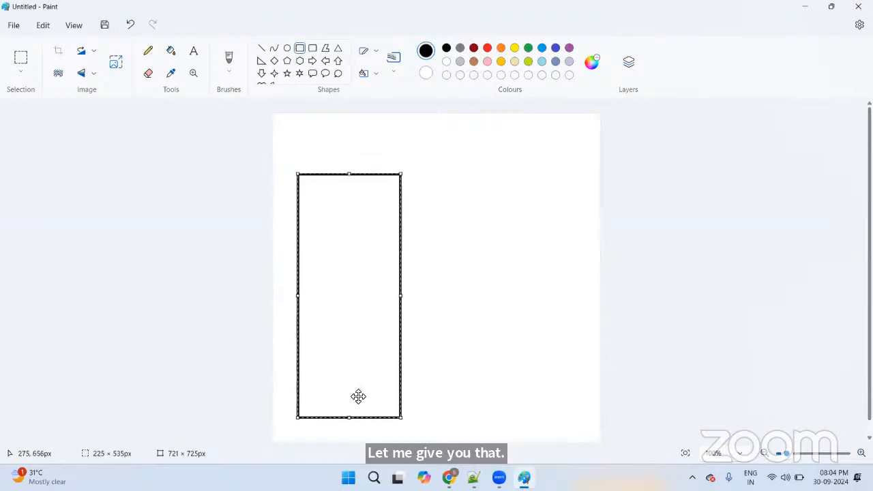
drag(348, 378, 342, 396)
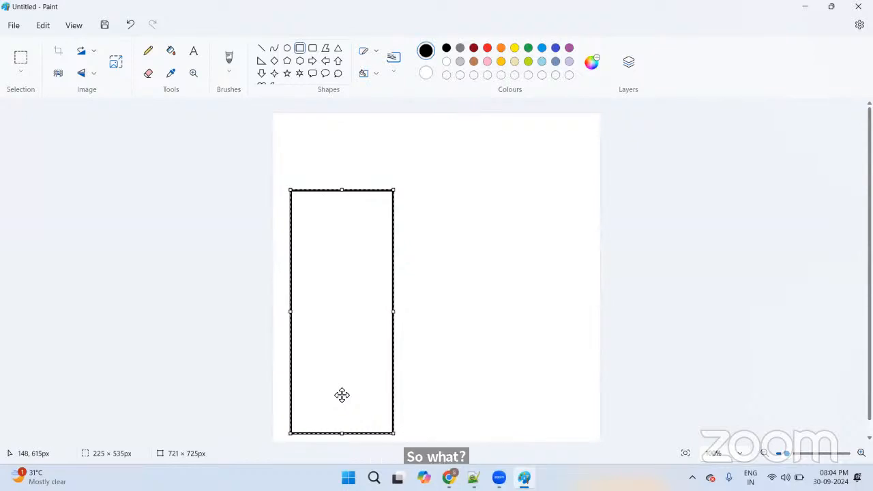
Step: Add an oval across the rectangle's top and erase the stray corner lines to form a cylinder
click(287, 47)
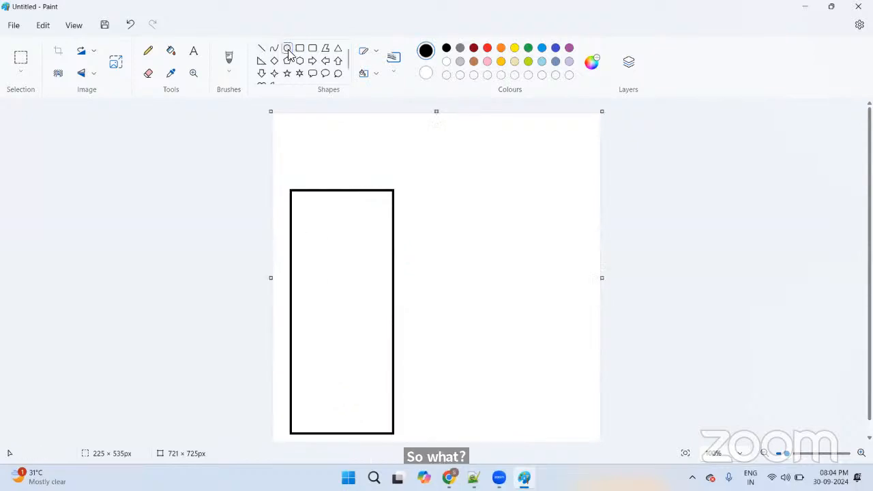
mouse_move(292, 191)
mouse_down()
mouse_move(331, 220)
mouse_move(393, 231)
mouse_up()
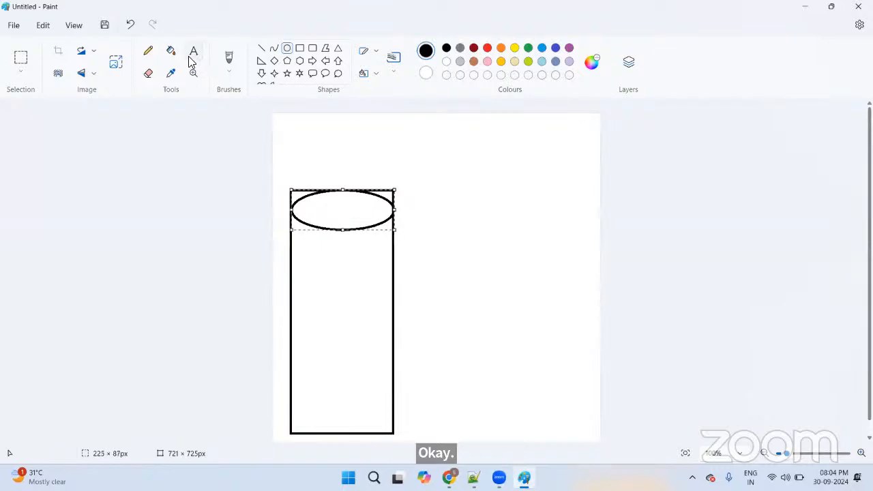
click(148, 73)
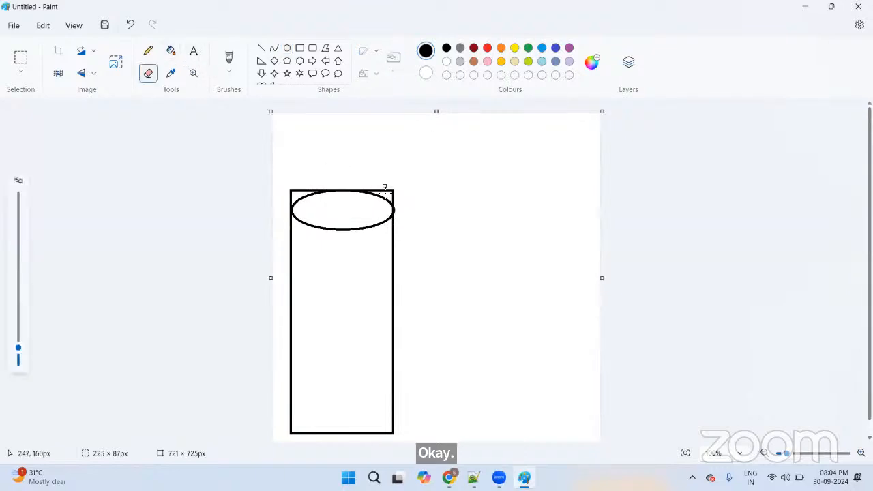
mouse_move(384, 185)
mouse_down()
mouse_move(375, 191)
mouse_move(388, 191)
mouse_up()
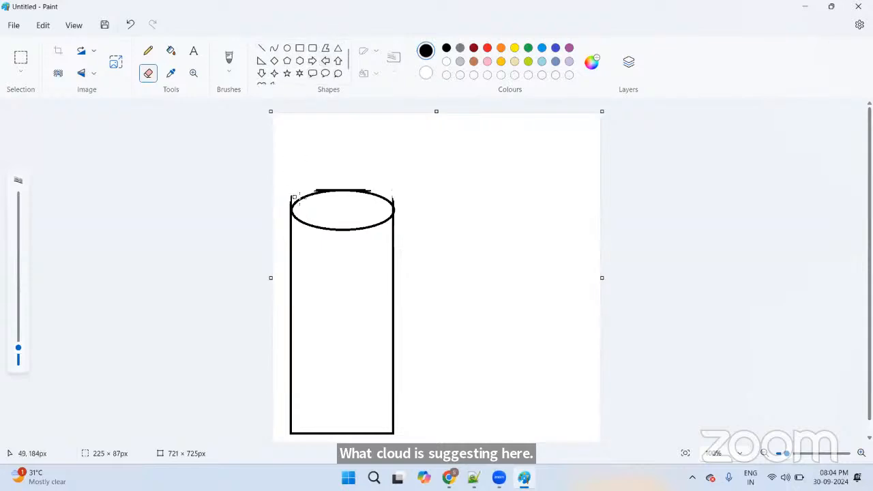
drag(289, 198, 294, 199)
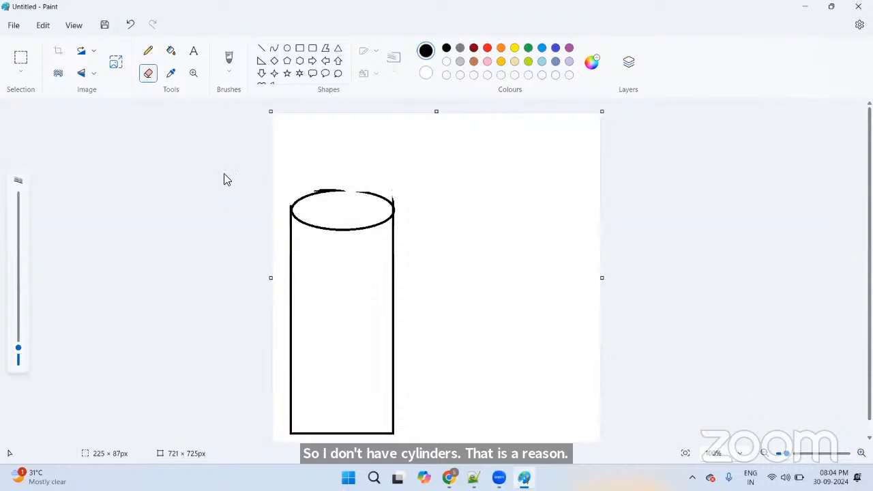
click(195, 54)
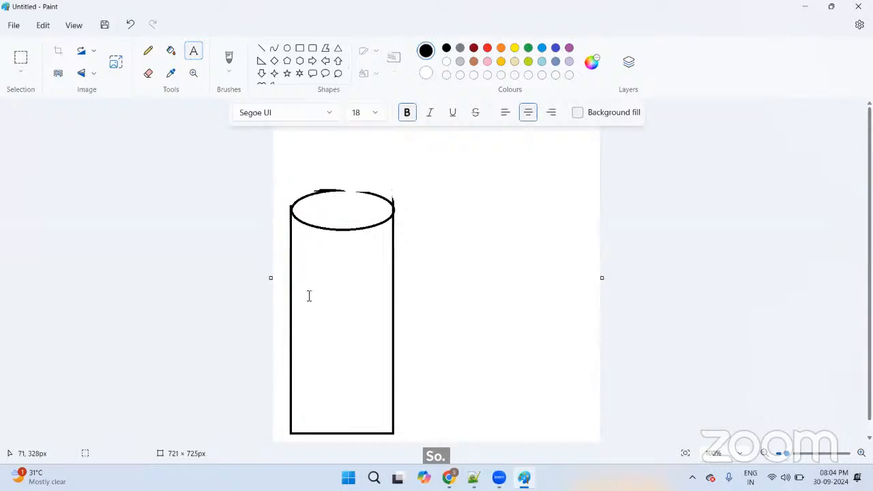
Step: Label the cylinder's top oval 'Patient'
drag(303, 262, 392, 395)
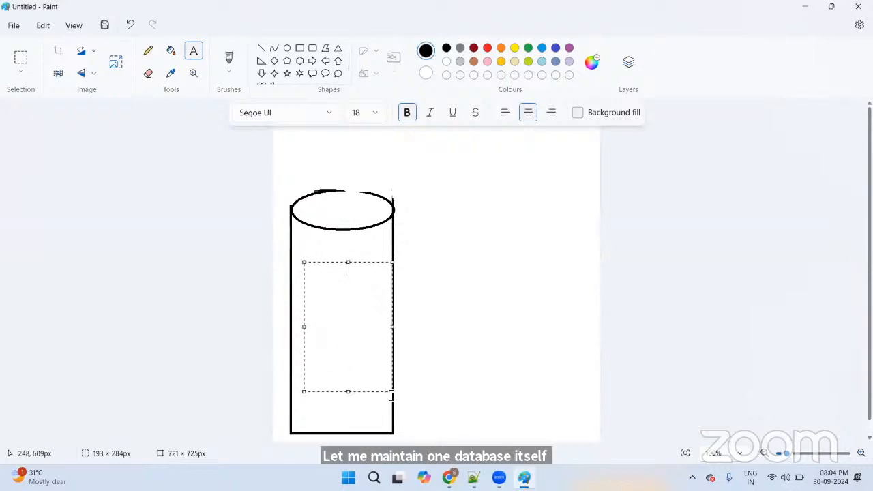
click(316, 206)
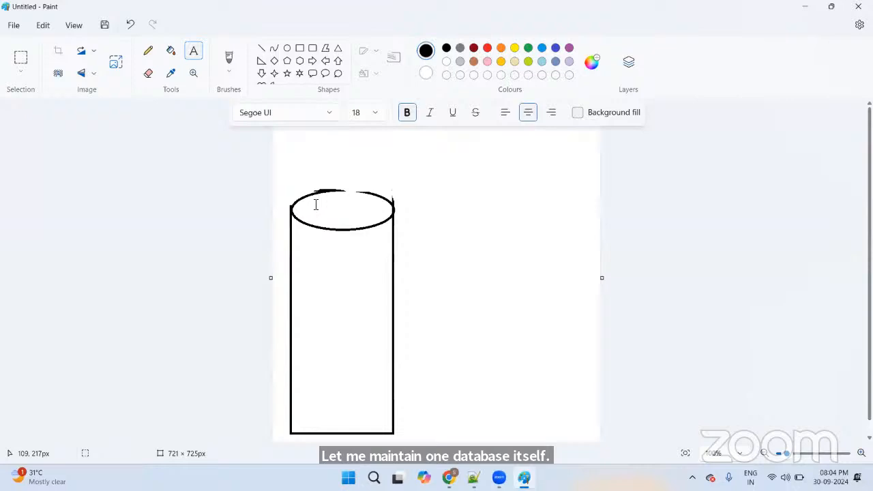
click(191, 55)
drag(306, 213, 394, 225)
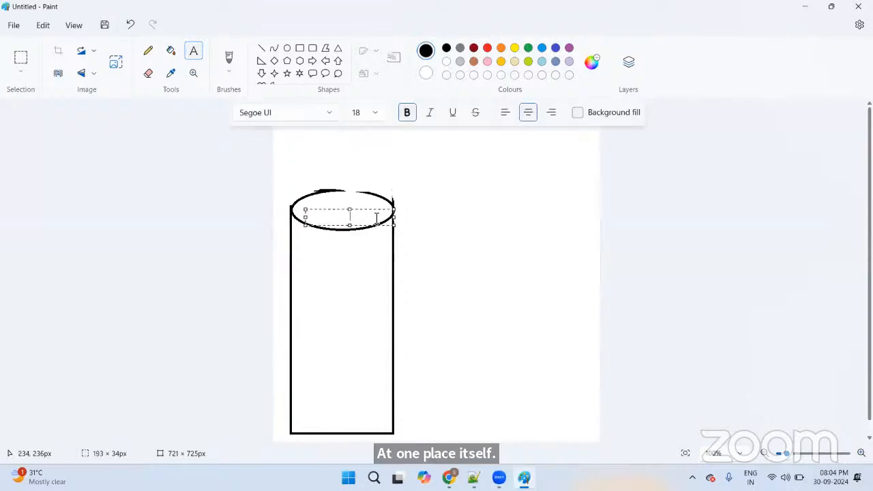
drag(339, 210, 333, 201)
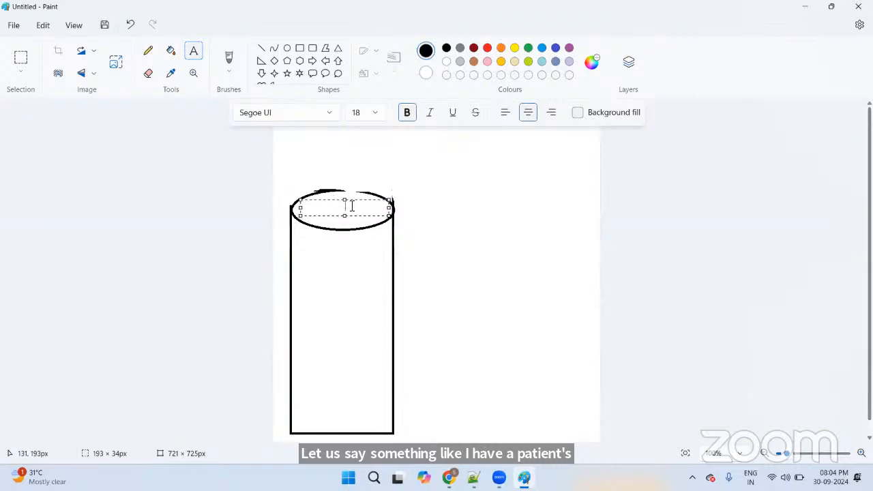
text(Patient)
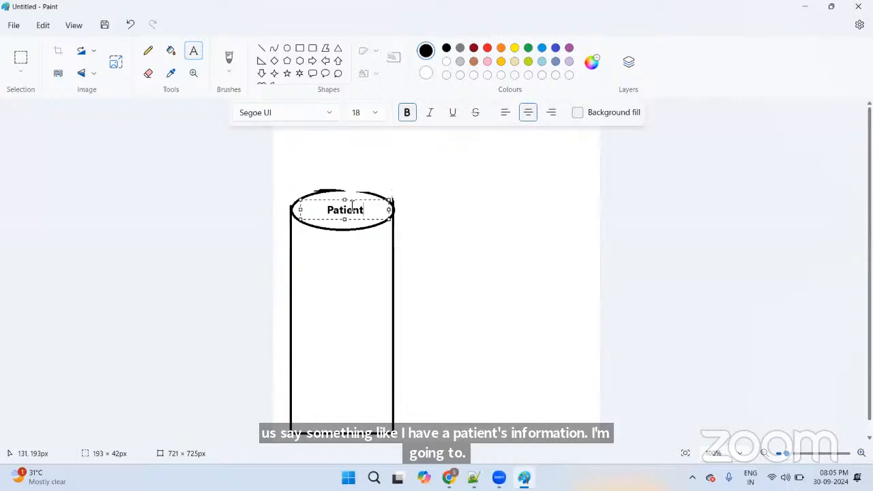
click(195, 51)
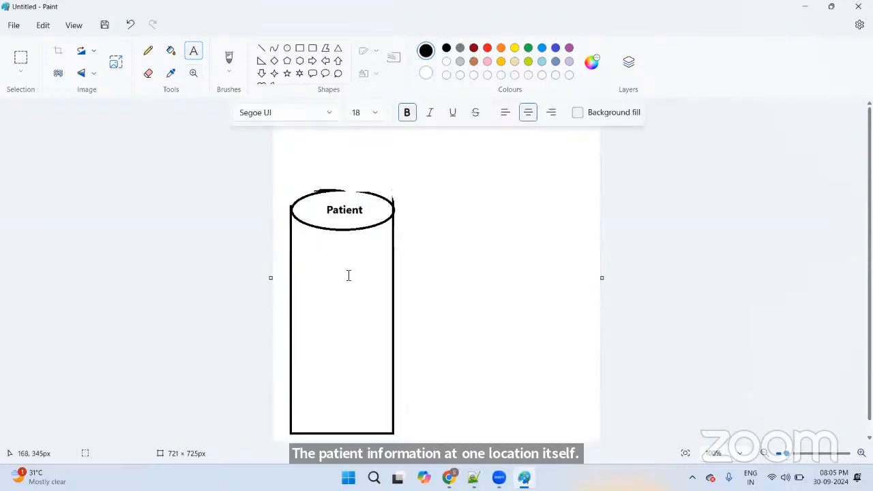
Step: Write the patient record in the cylinder body: Patient1, the patient's name, 19/05/1985, a phone number, Male
drag(300, 244, 392, 409)
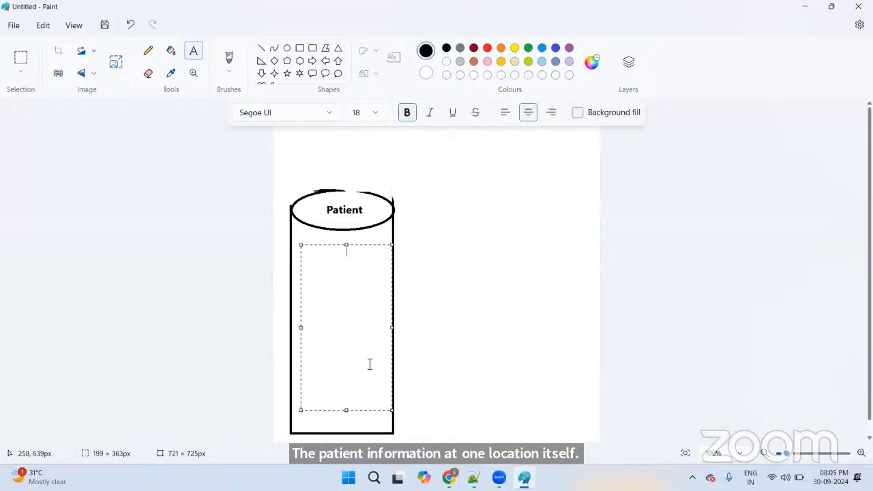
text(Patient)
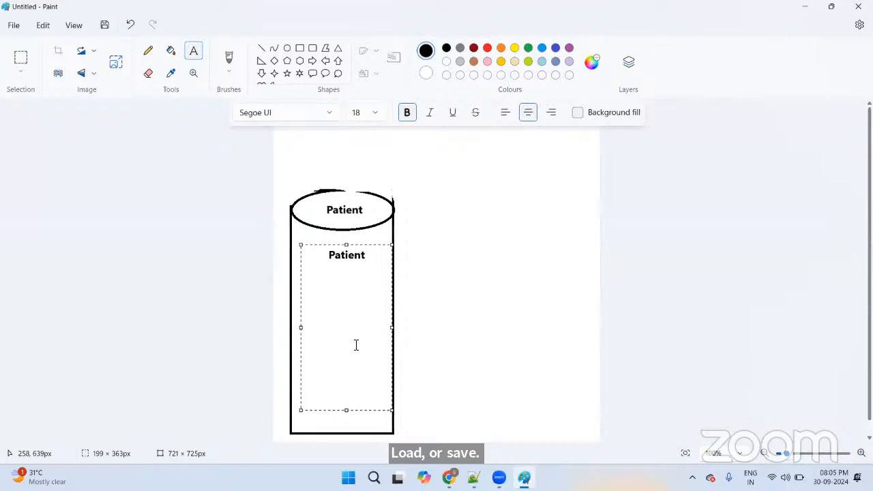
text(1M)
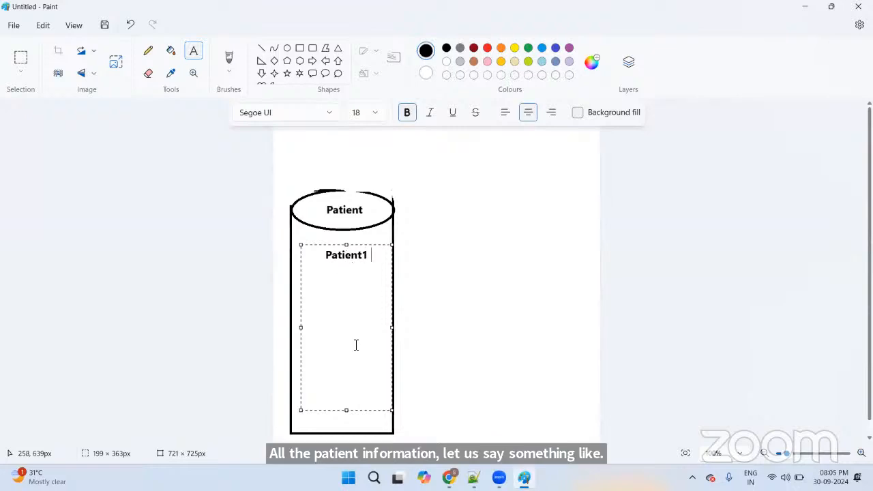
text(aje)
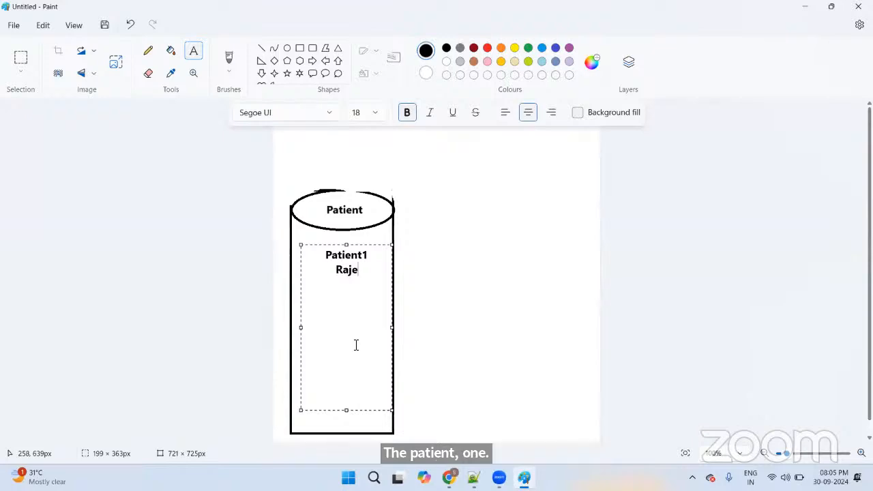
text(sh 1)
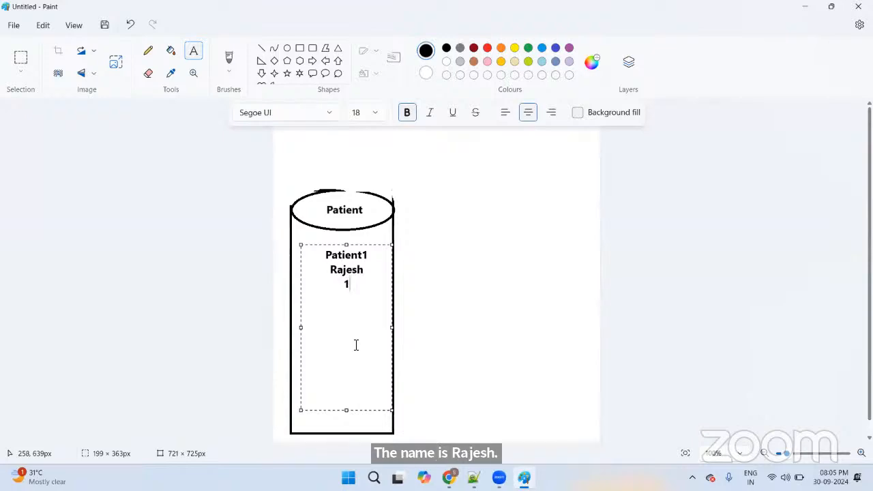
text(9/05/19)
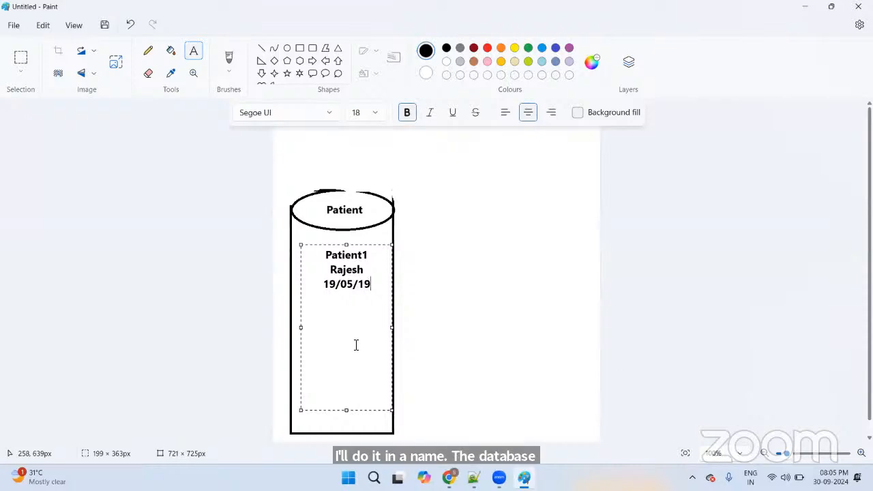
text(859)
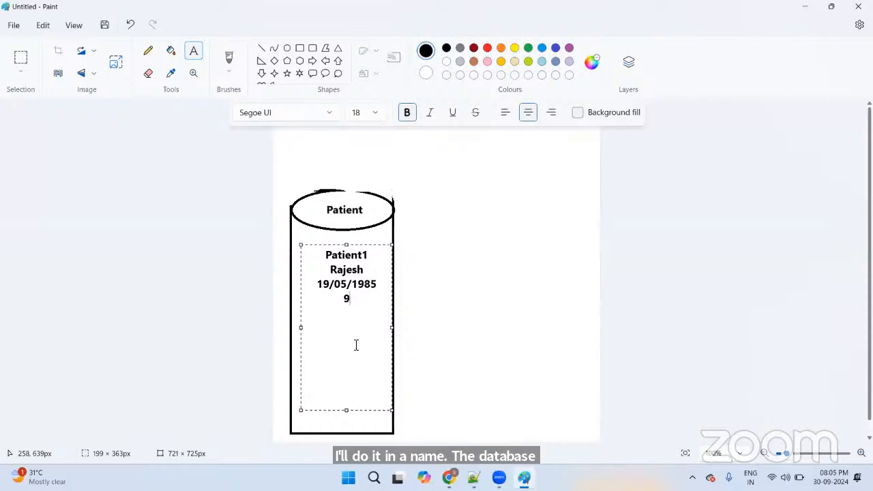
text(87456321)
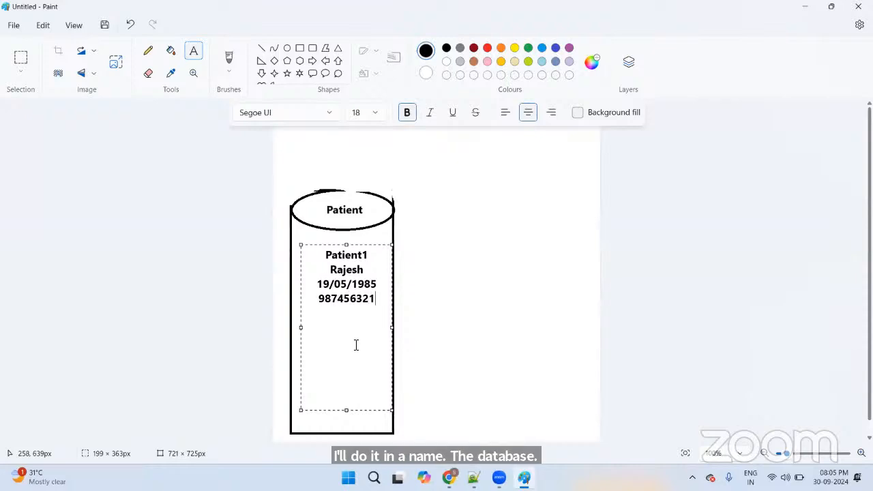
text(1)
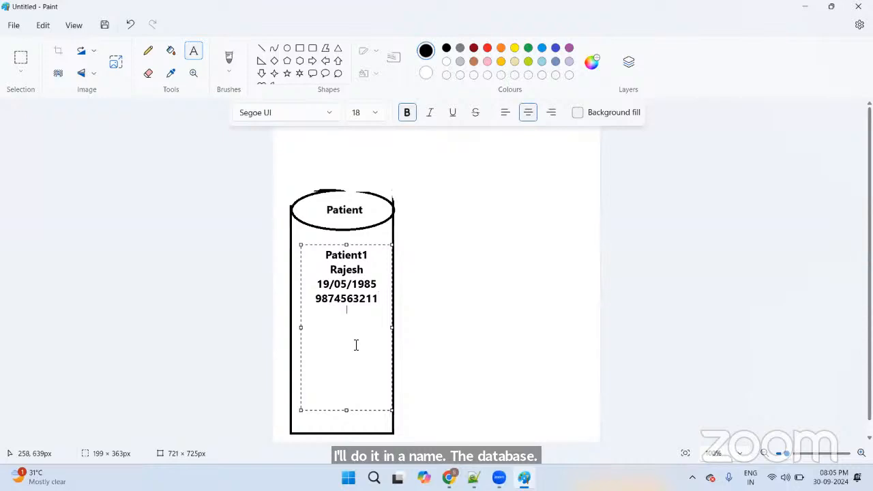
text(Male)
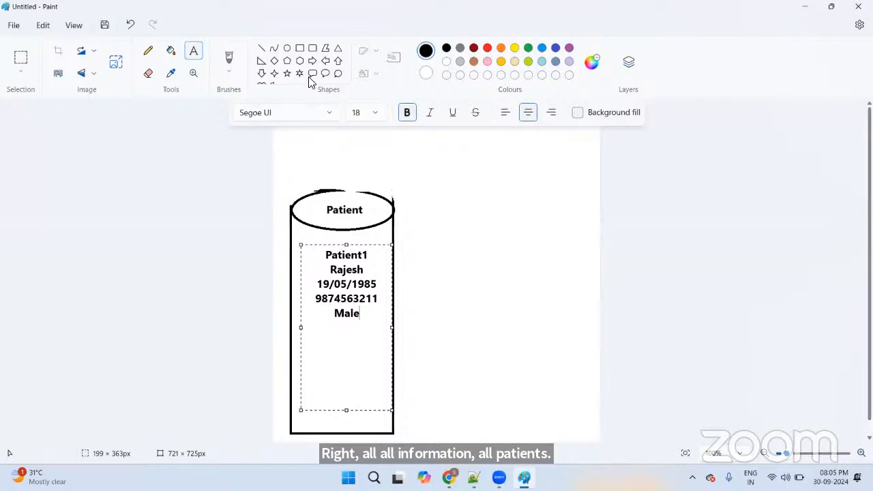
click(300, 48)
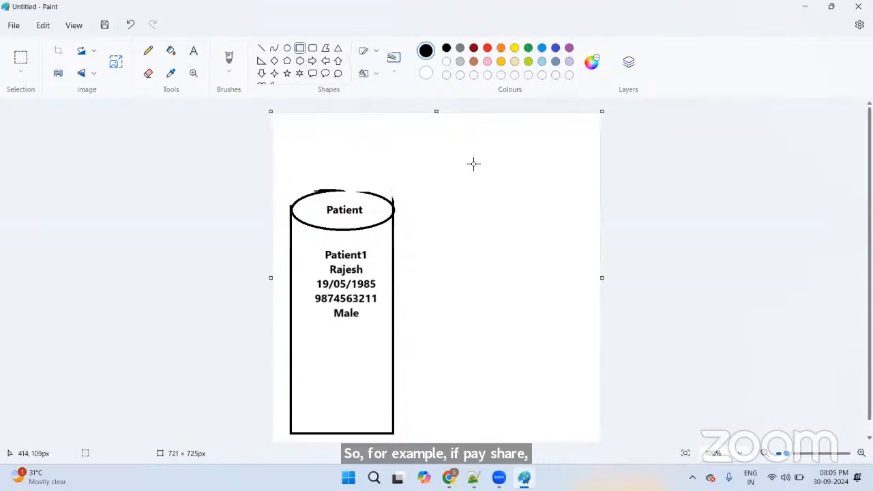
Step: Draw a dark red box right of the cylinder and label it Doctor
mouse_move(468, 161)
mouse_down()
mouse_move(474, 174)
mouse_move(581, 209)
mouse_up()
click(474, 49)
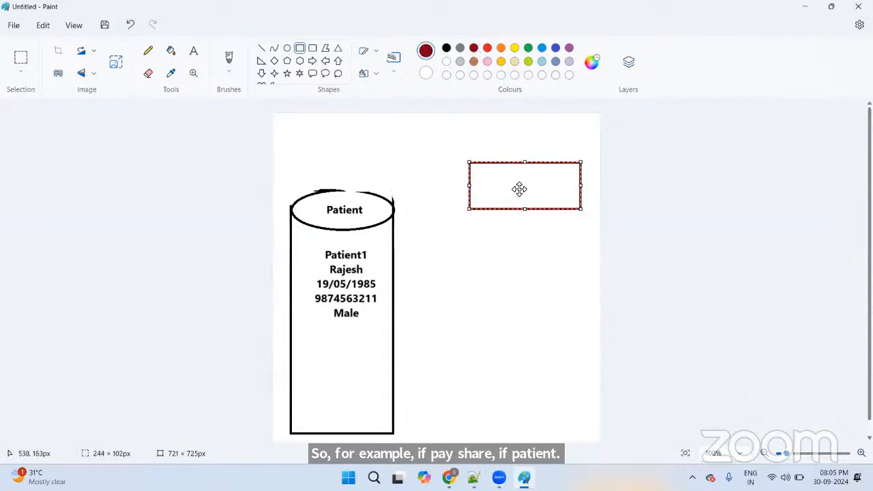
click(195, 51)
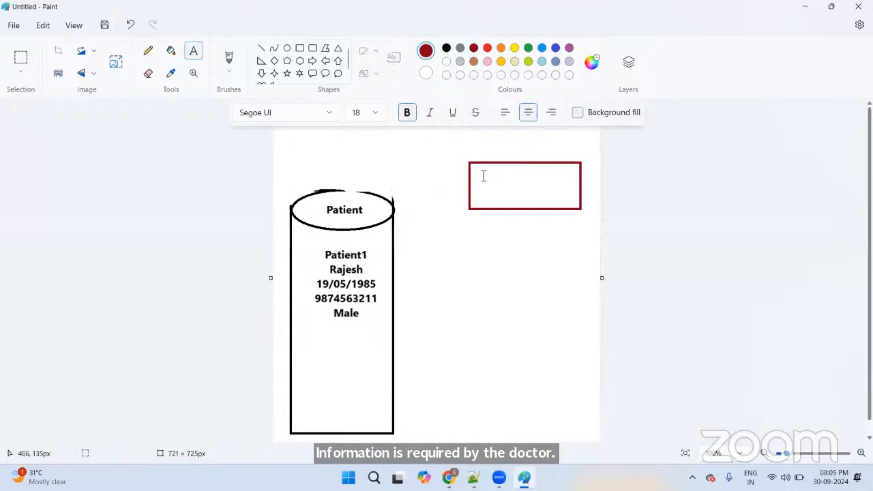
drag(483, 173, 568, 197)
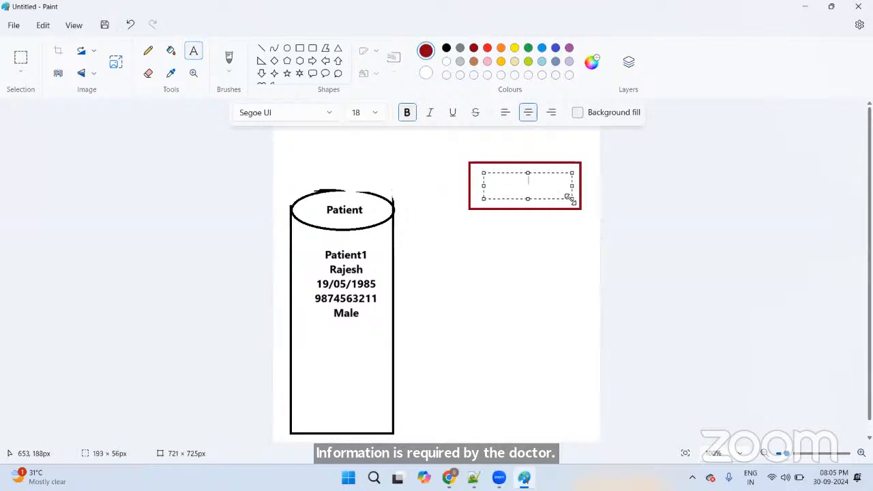
text(Doctor)
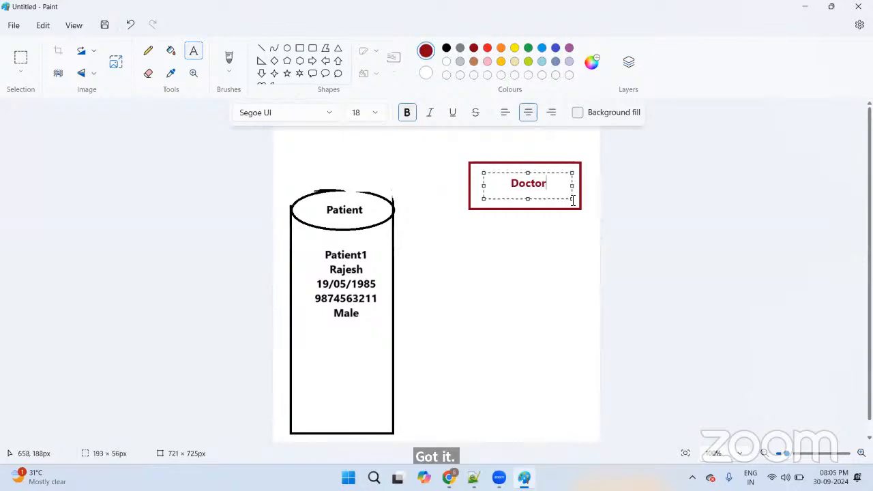
Step: Try a straight line and a block arrow from Patient to Doctor, then undo both
click(262, 48)
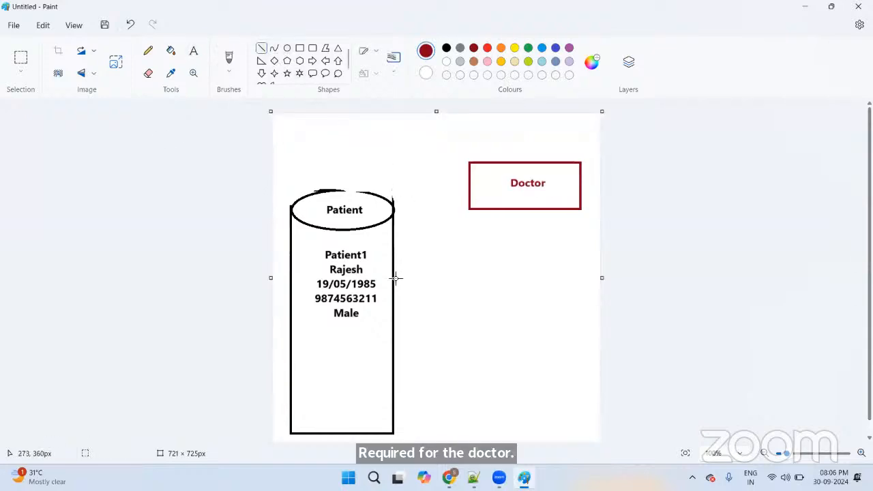
drag(392, 266, 470, 182)
drag(427, 215, 442, 213)
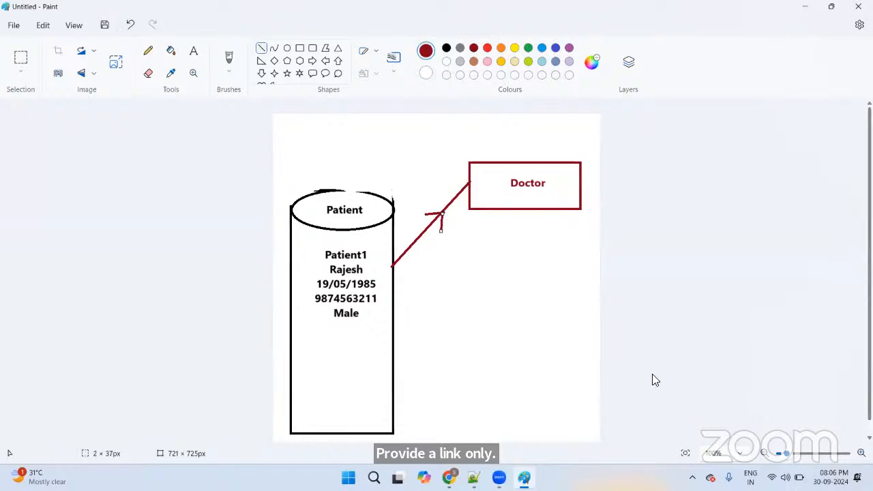
key(Delete)
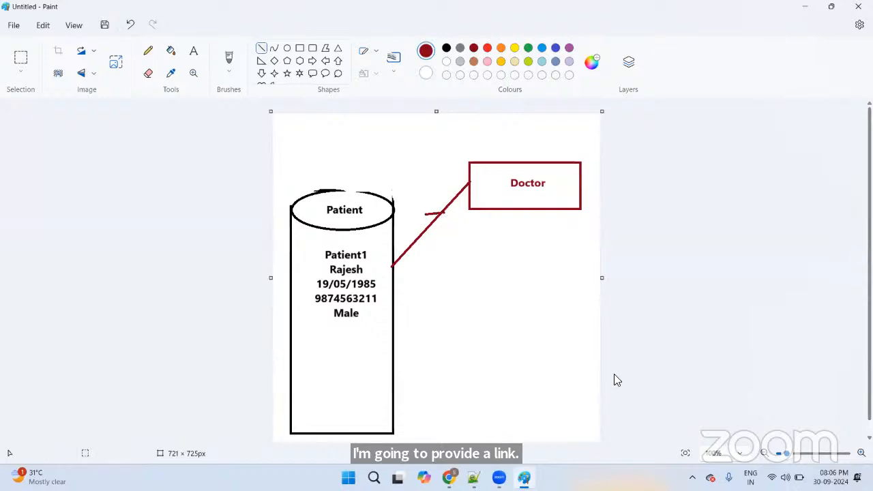
key(ctrl+z)
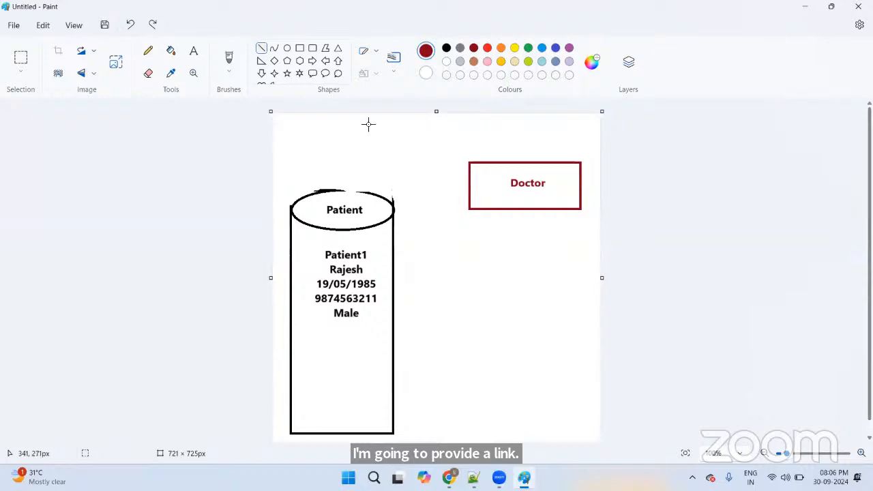
click(312, 60)
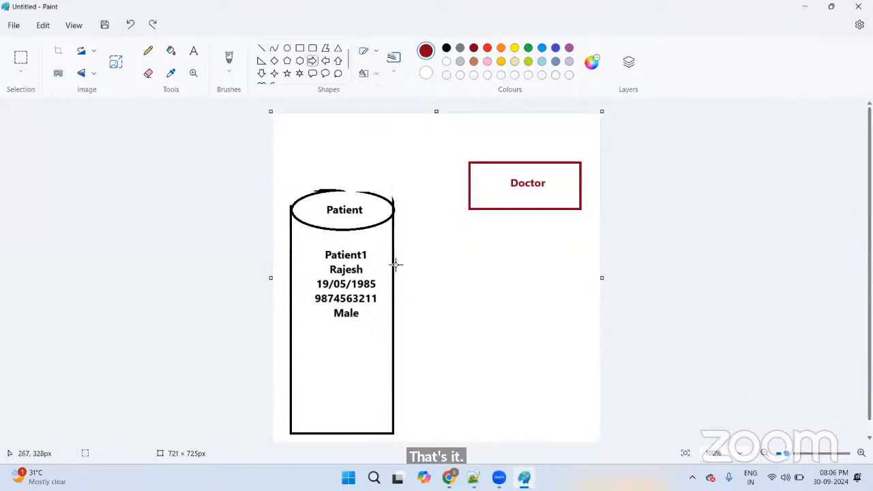
drag(395, 265, 448, 198)
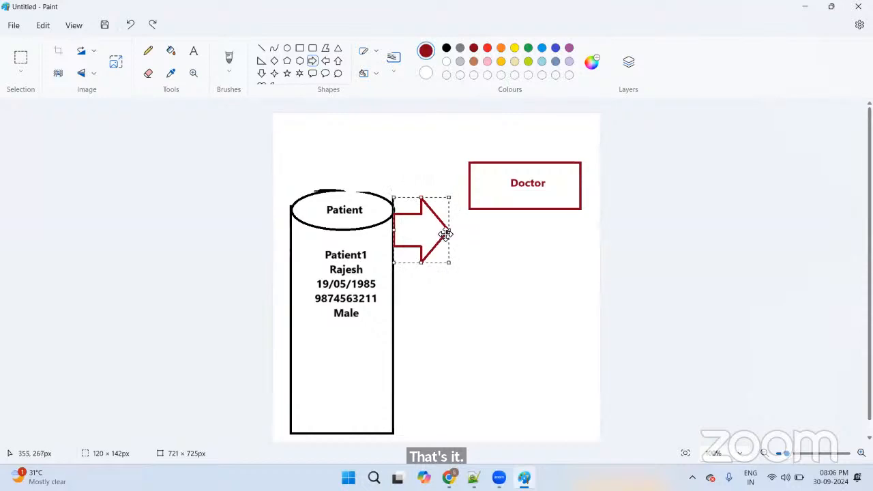
key(ctrl+z)
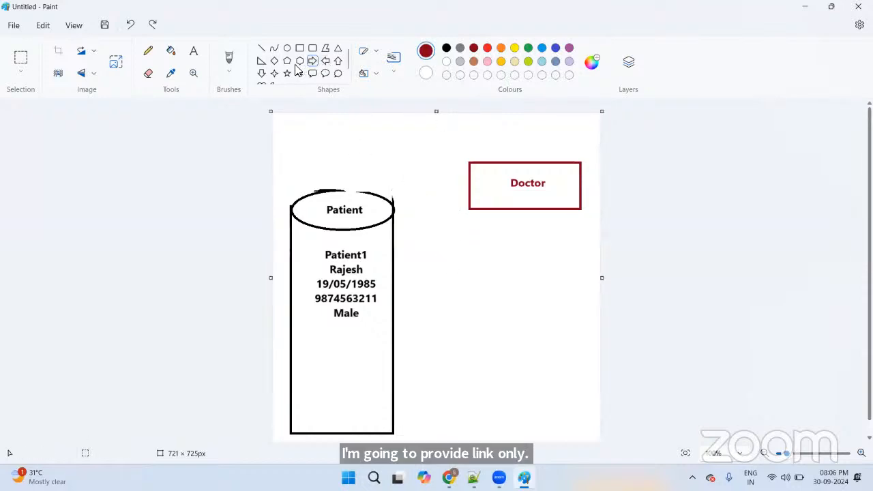
Step: Draw a 10px pencil arrow from the Patient cylinder to the Doctor box
click(148, 52)
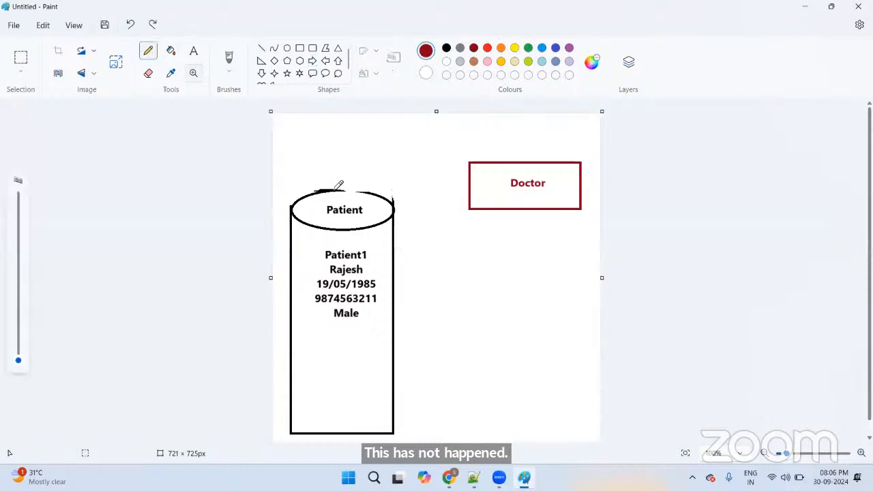
drag(20, 361, 30, 340)
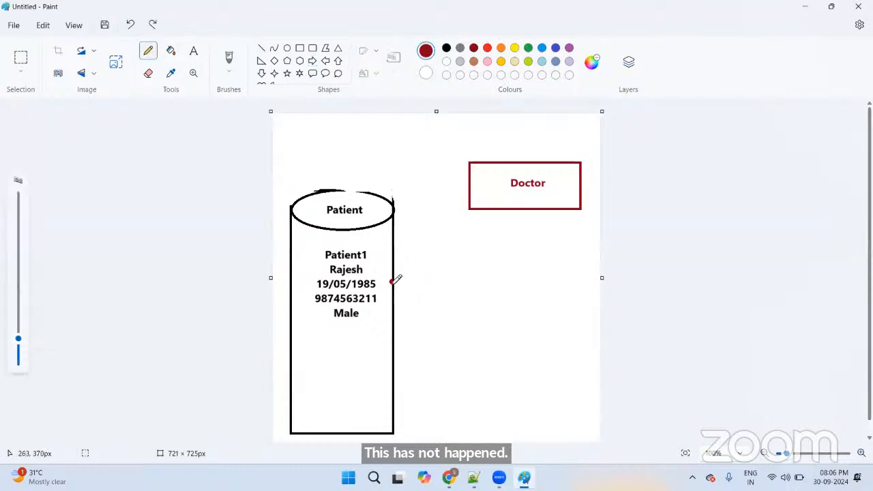
drag(393, 281, 472, 185)
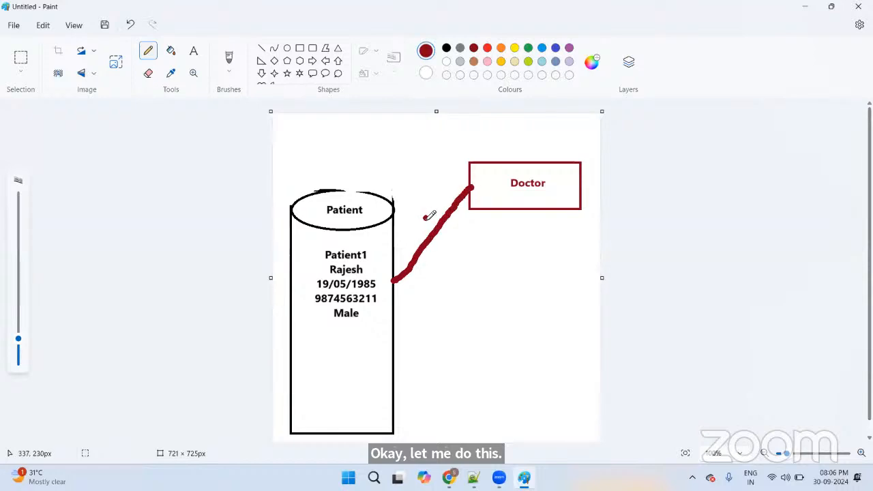
mouse_move(425, 219)
mouse_down()
mouse_move(455, 210)
mouse_move(448, 228)
mouse_up()
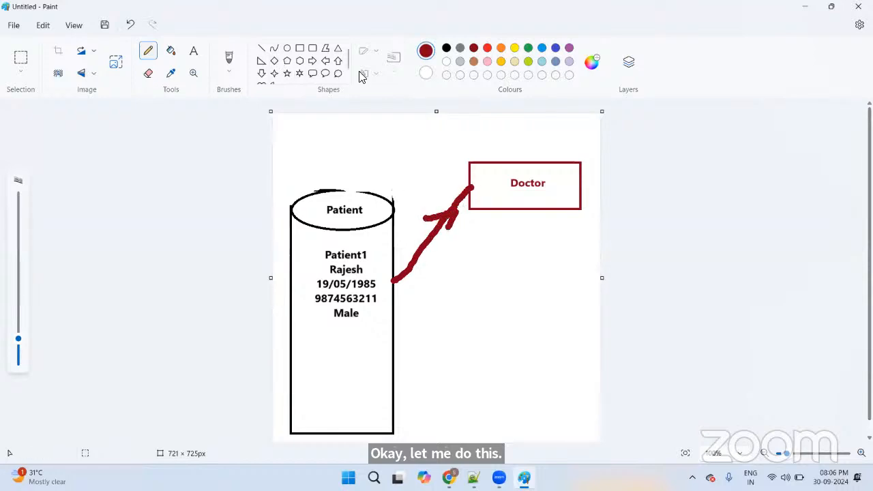
Step: Draw a gold box below Doctor and label it Laboratory
click(299, 48)
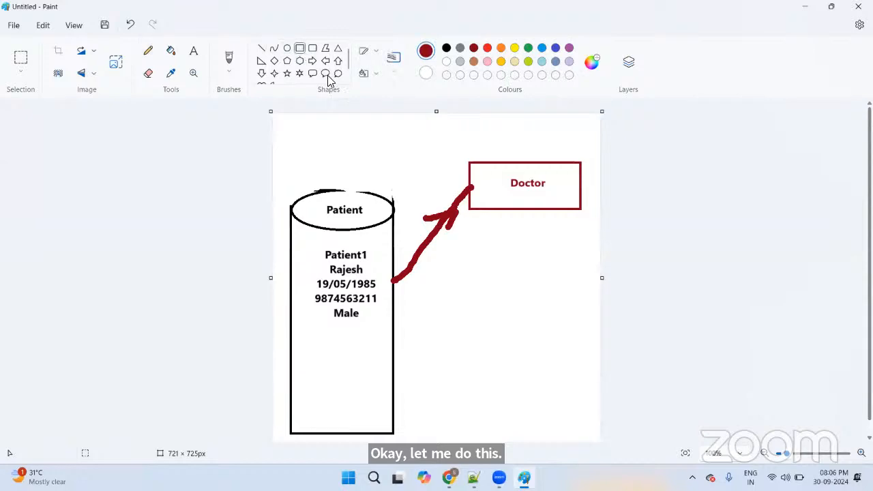
mouse_move(470, 272)
mouse_down()
mouse_move(474, 286)
mouse_move(551, 324)
mouse_move(585, 322)
mouse_up()
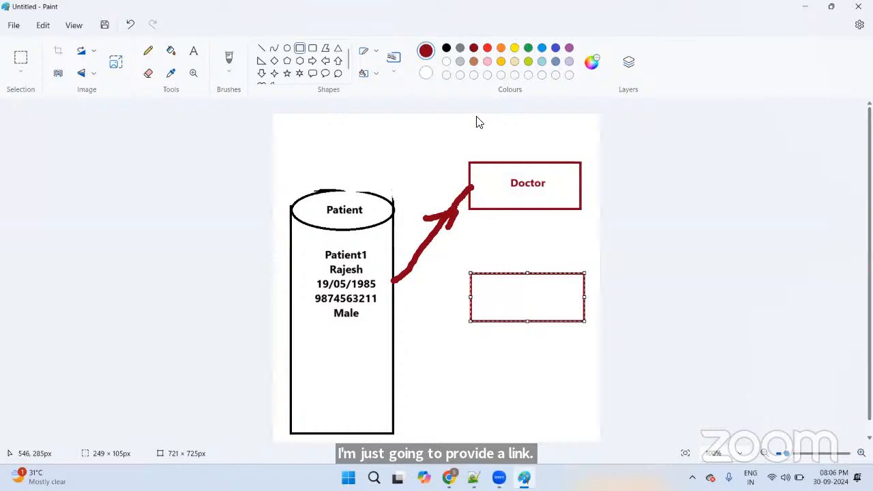
click(501, 63)
click(195, 52)
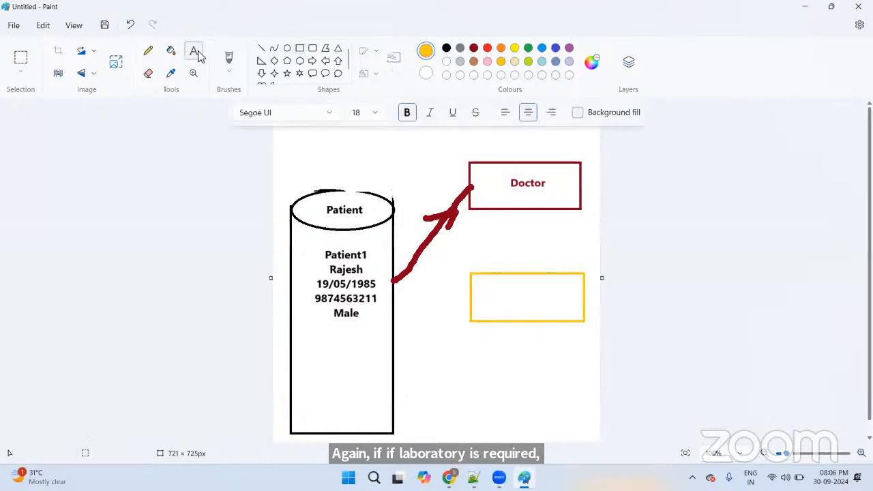
drag(479, 286, 572, 305)
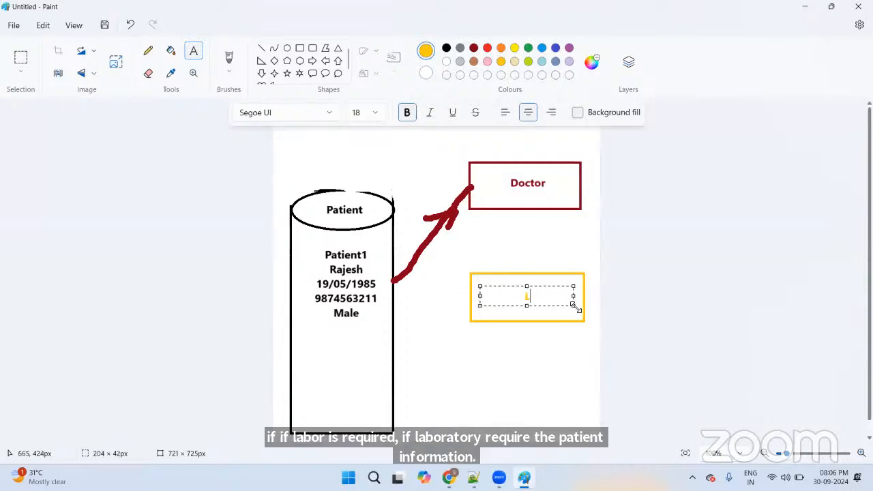
text(Laboratoruy)
key(BackSpace)
key(BackSpace)
text(y)
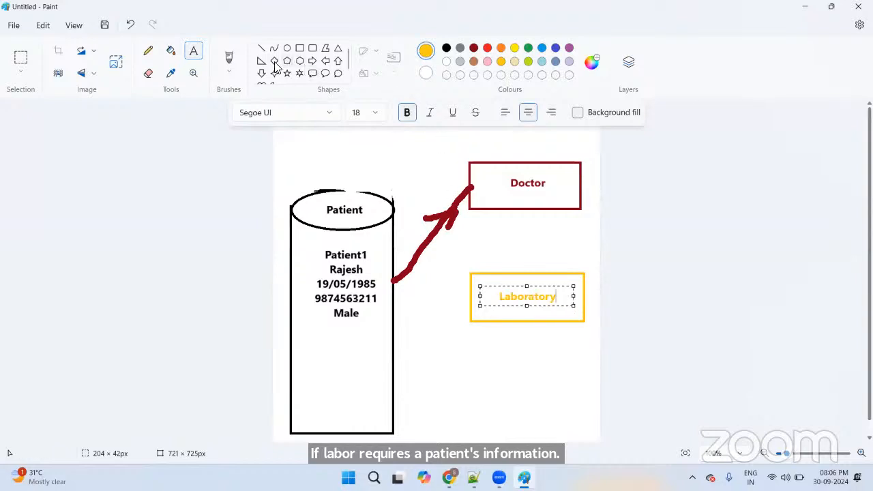
Step: Draw a yellow pencil arrow from Patient to Laboratory, and add another box below it
click(148, 50)
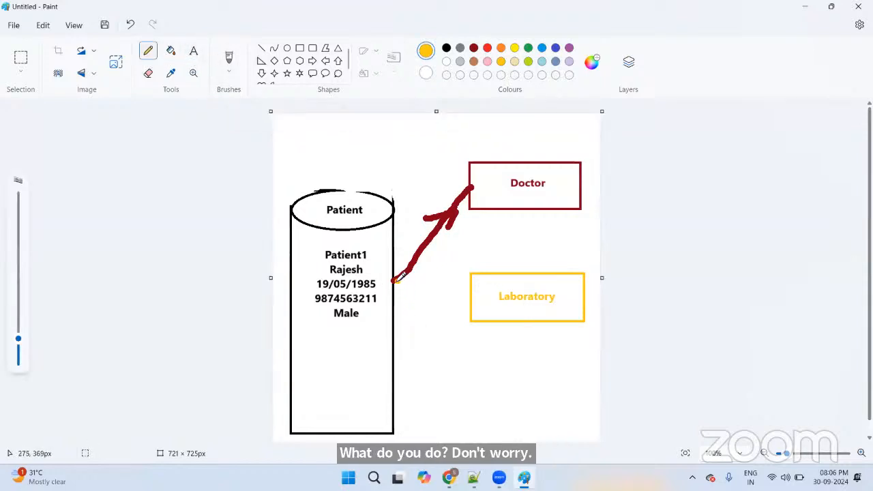
mouse_move(394, 279)
mouse_down()
mouse_move(472, 296)
mouse_move(420, 295)
mouse_move(443, 297)
mouse_up()
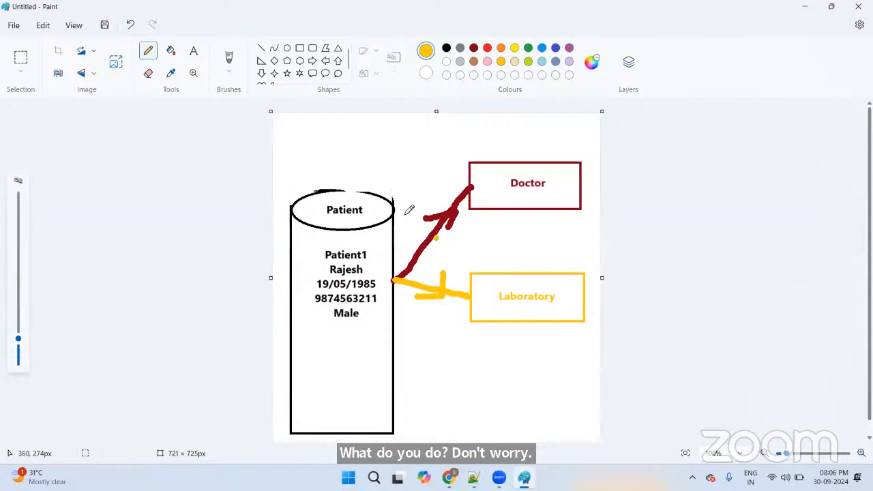
click(299, 48)
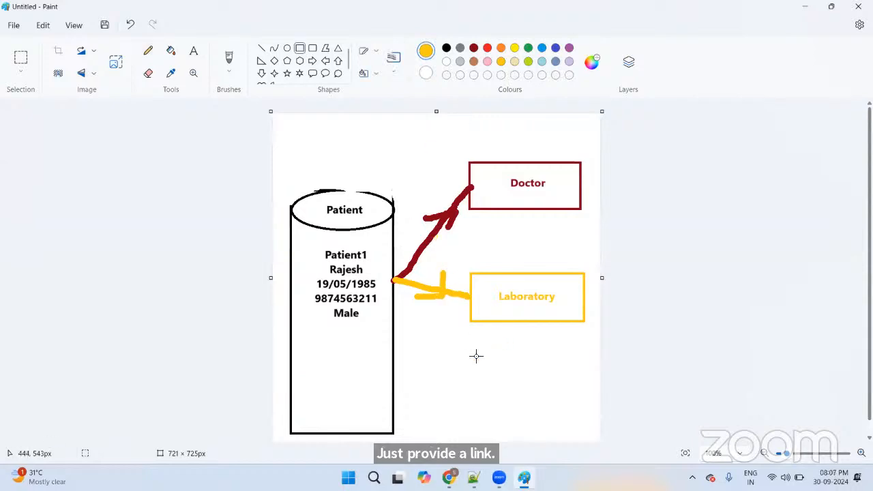
mouse_move(474, 354)
mouse_down()
mouse_move(486, 396)
mouse_move(586, 394)
mouse_up()
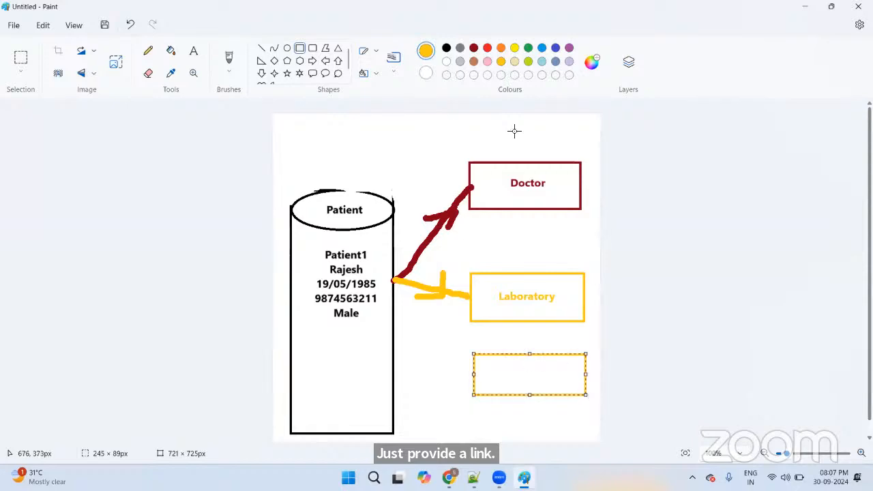
Step: Make the bottom box green and label it Pharmacy
click(529, 48)
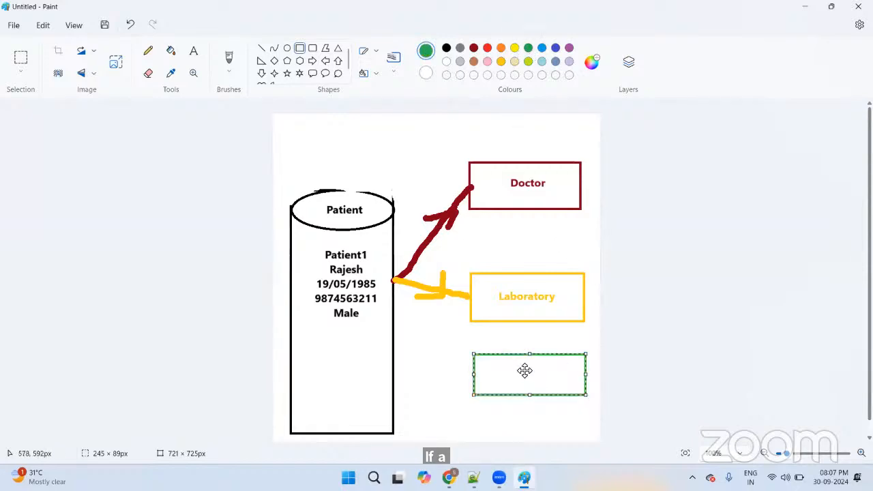
click(194, 51)
drag(484, 365, 580, 391)
text(P)
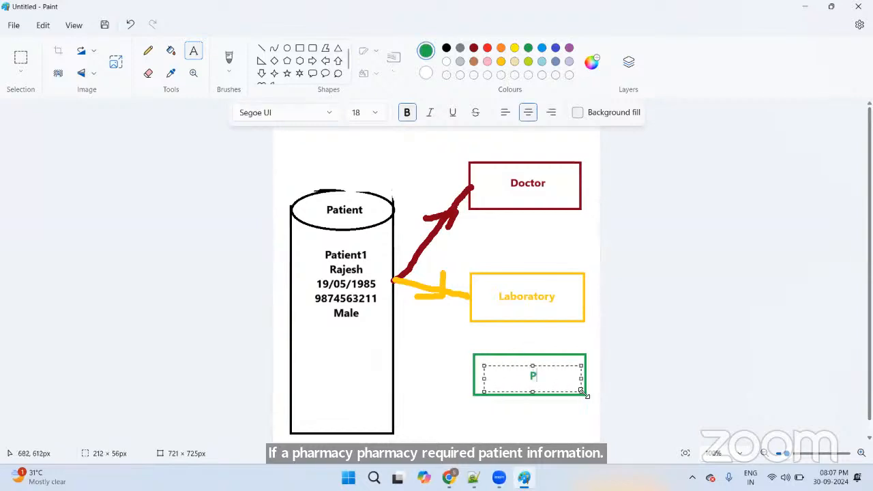
text(harmacty)
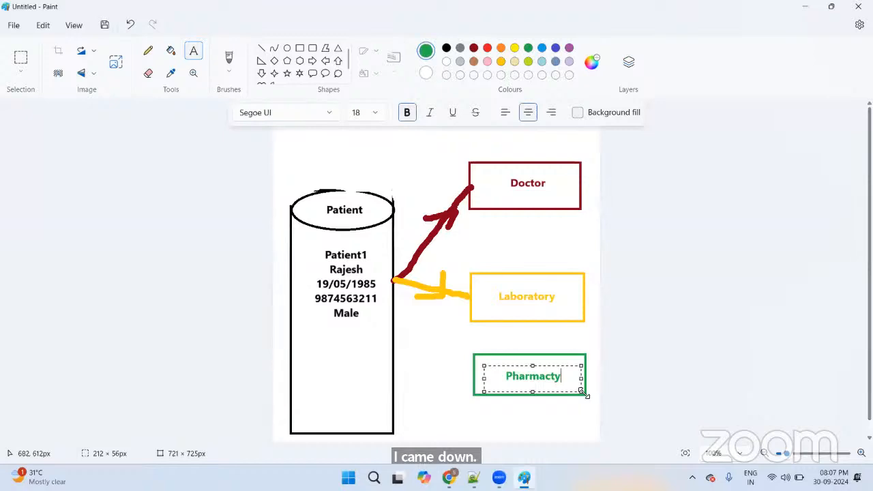
key(BackSpace)
key(BackSpace)
text(y)
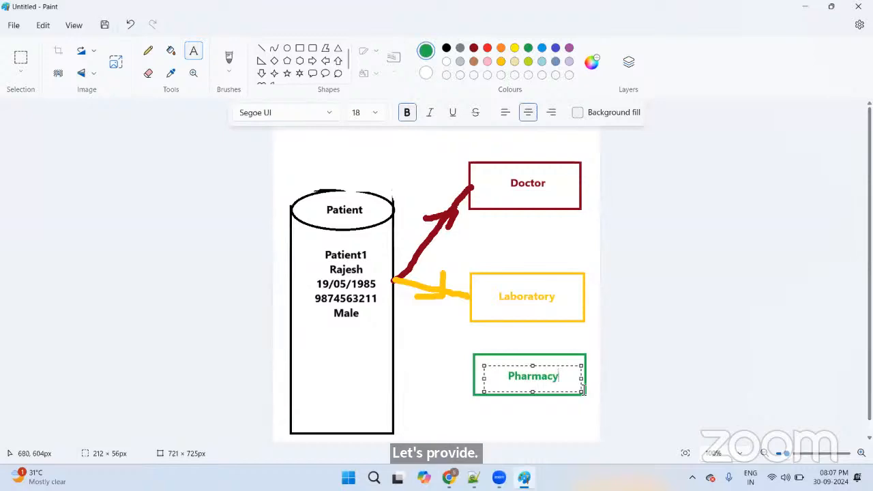
Step: Draw a green pencil arrow from the Patient cylinder to the Pharmacy box
click(147, 52)
drag(393, 279, 417, 314)
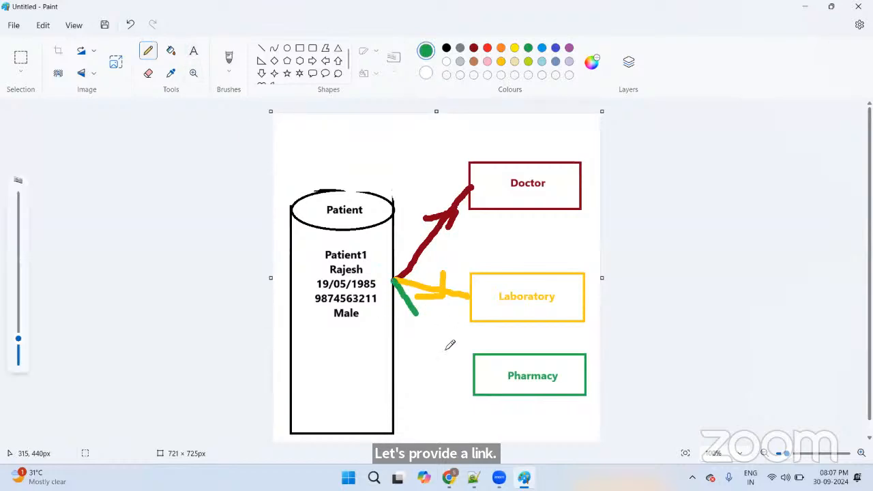
drag(446, 350, 473, 374)
mouse_move(424, 344)
mouse_down()
mouse_move(447, 350)
mouse_move(446, 327)
mouse_move(447, 353)
mouse_up()
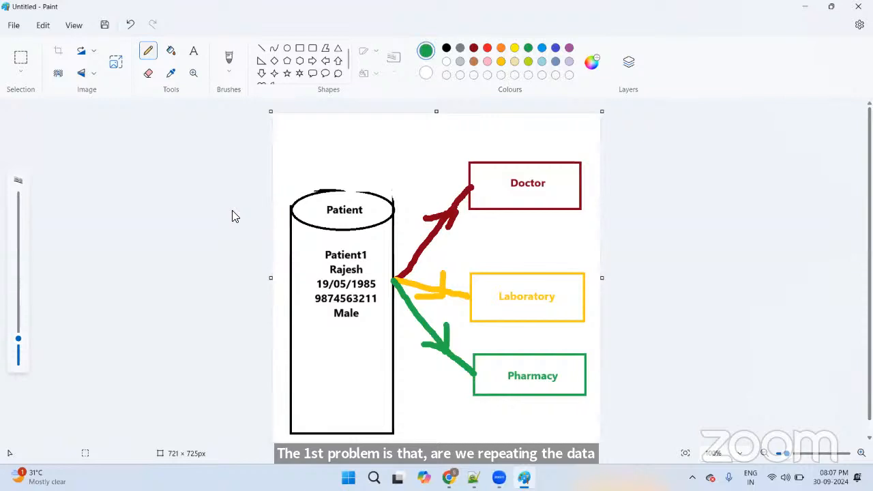
Step: Leave a small green pencil dot inside the Patient cylinder below Male
click(597, 259)
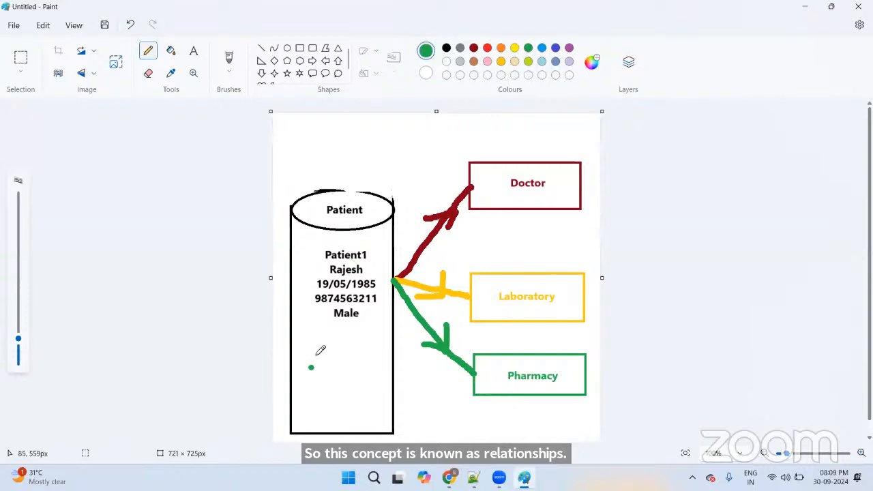
mouse_move(304, 271)
mouse_down()
mouse_move(324, 266)
mouse_move(301, 285)
mouse_move(304, 309)
mouse_up()
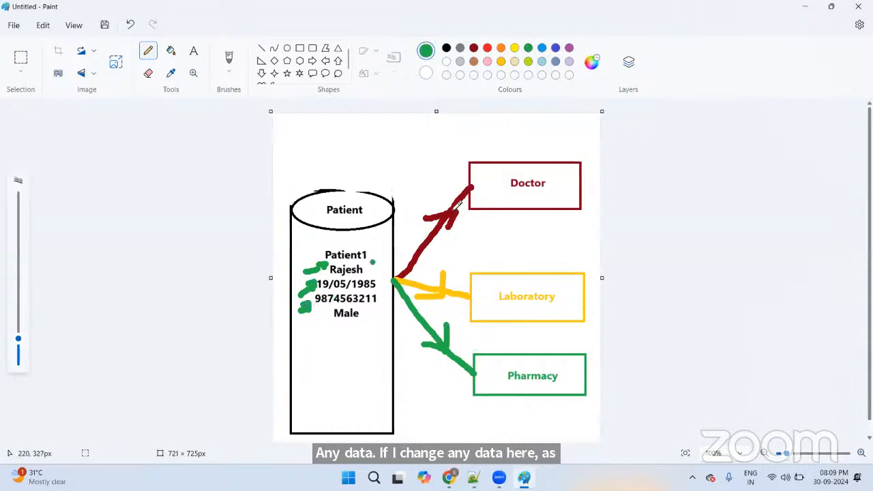
click(546, 162)
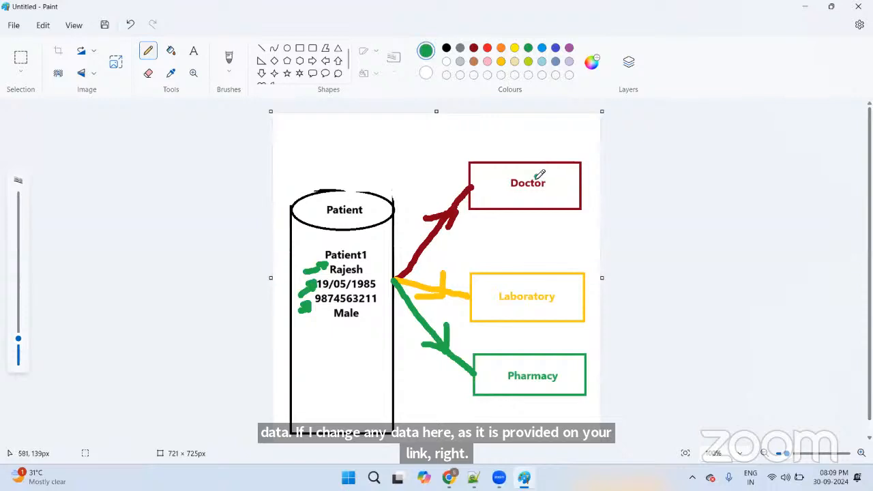
click(520, 177)
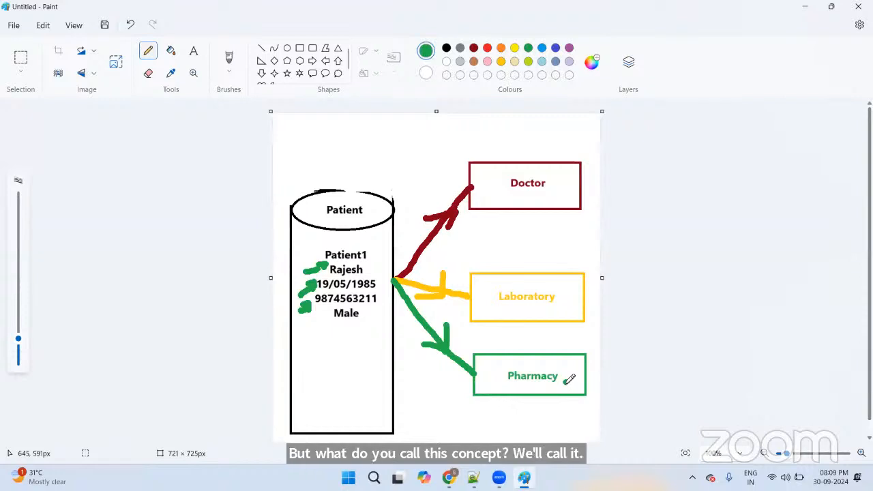
Step: In Notepad++, note that repeating the same data multiple times, when inconsistent, leads to redundancy
key(alt+Tab)
key(alt+Tab)
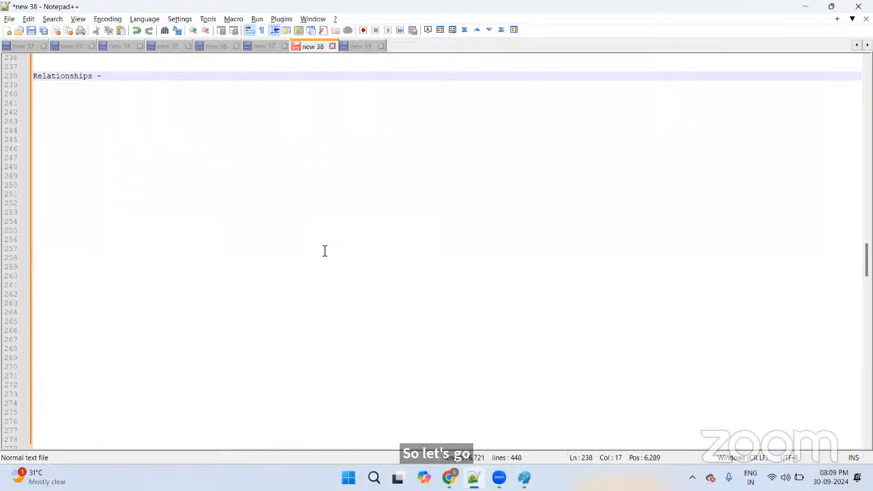
text(WHile )
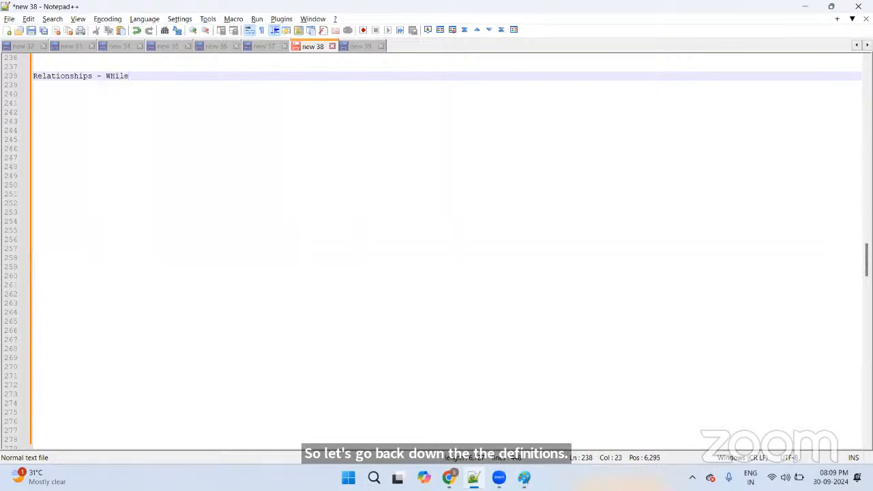
text(repeating the sames)
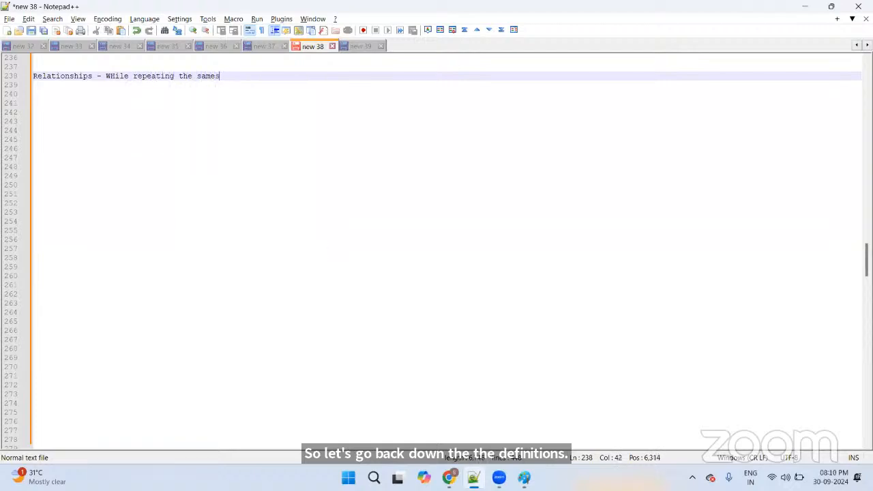
key(BackSpace)
text(darta)
key(BackSpace)
key(BackSpace)
key(BackSpace)
text(t)
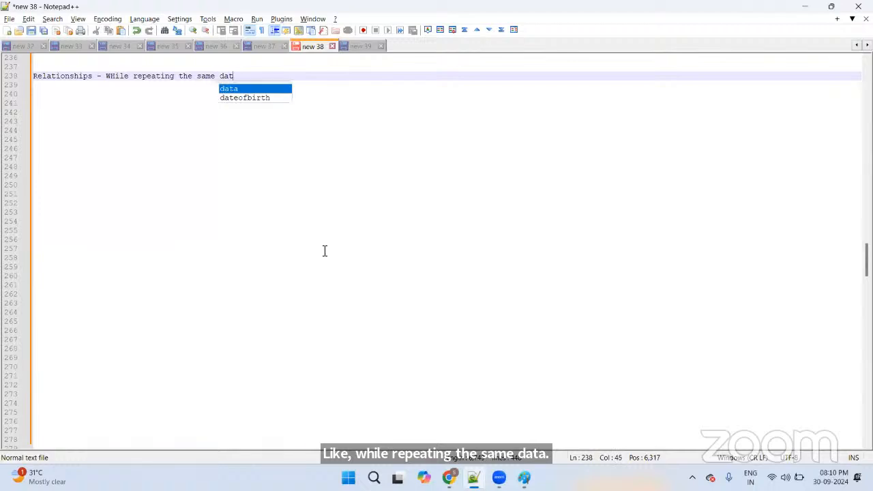
text(a for multi)
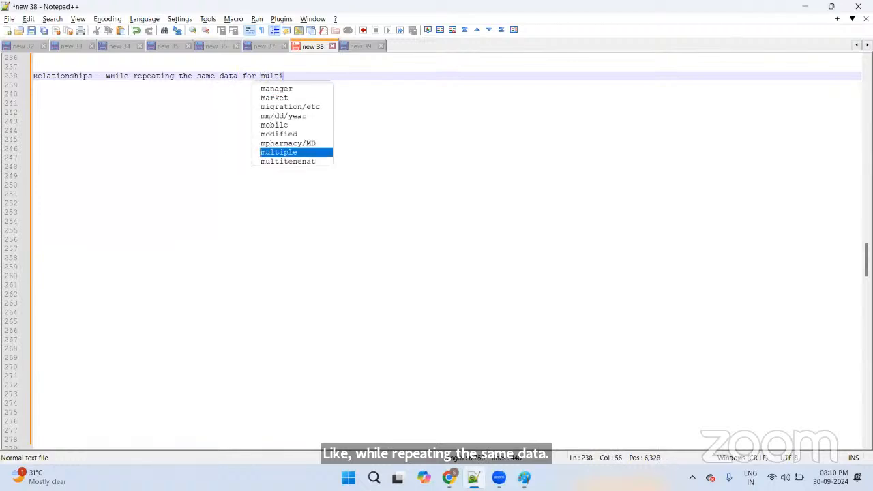
text(ple )
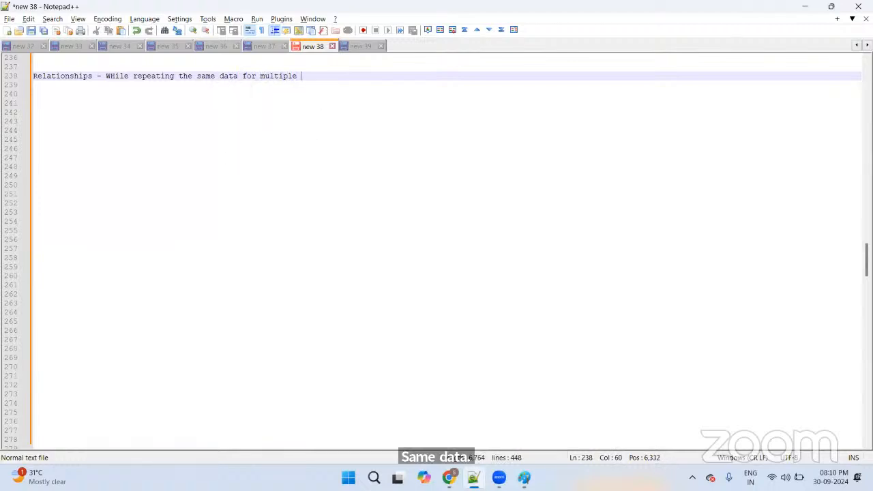
text(times , if the)
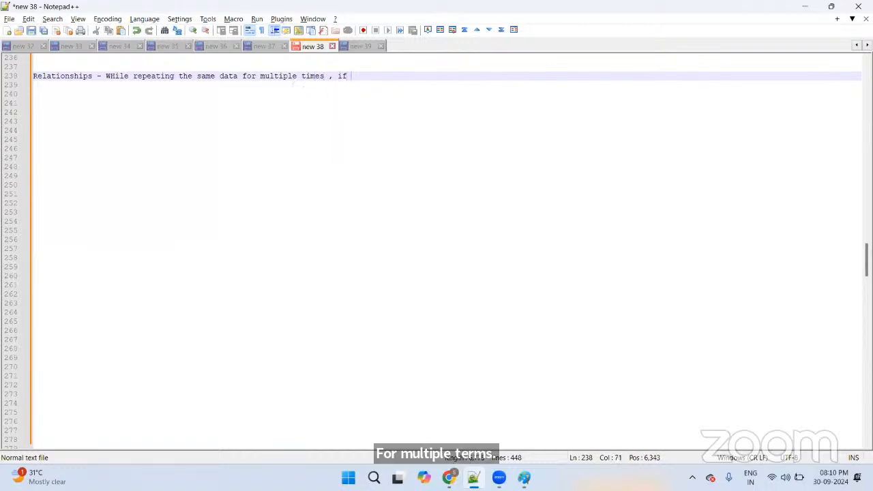
key(BackSpace)
key(BackSpace)
key(BackSpace)
key(BackSpace)
key(BackSpace)
key(BackSpace)
key(BackSpace)
text(it)
key(BackSpace)
key(BackSpace)
key(BackSpace)
text(if it is l)
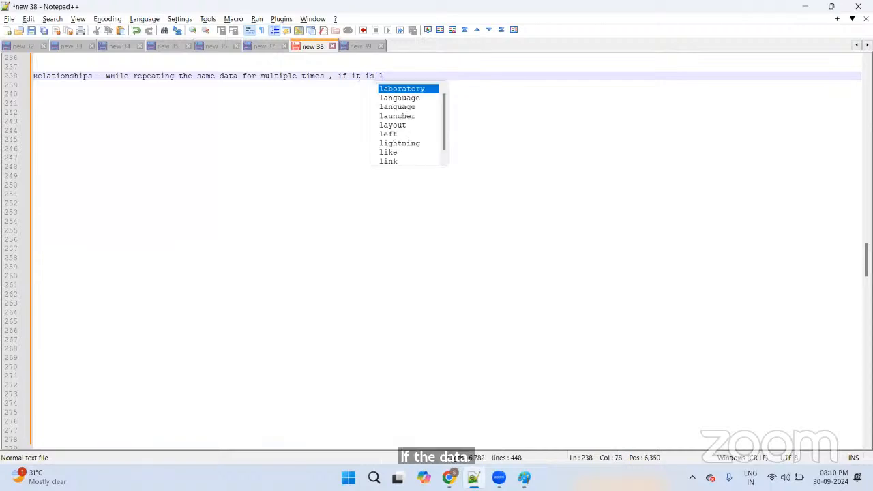
key(BackSpace)
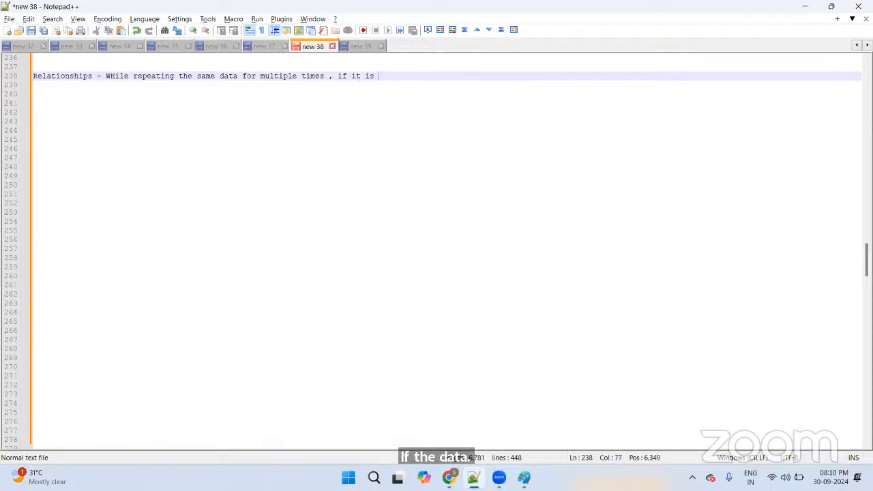
text(leads to)
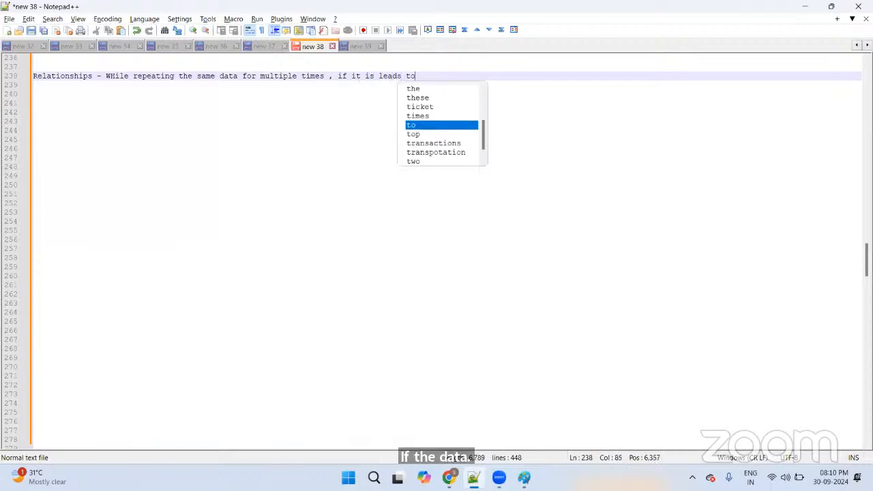
text( the)
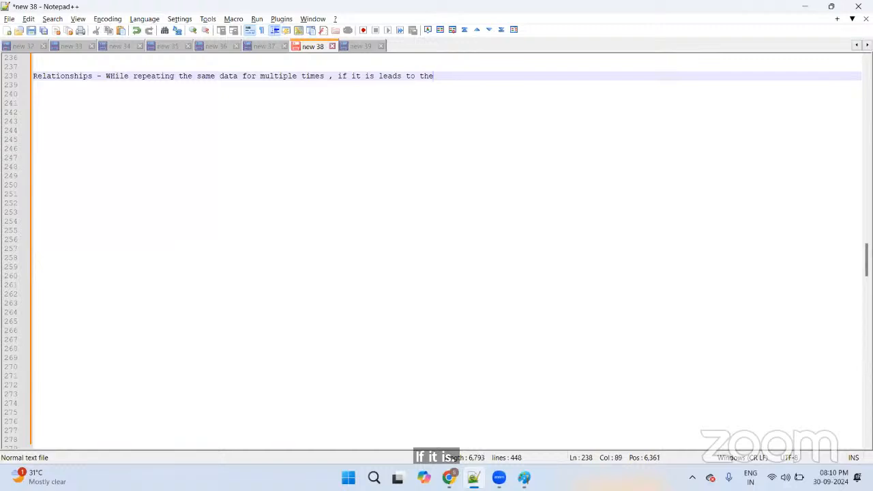
key(BackSpace)
key(BackSpace)
key(BackSpace)
key(BackSpace)
key(BackSpace)
key(BackSpace)
key(BackSpace)
key(BackSpace)
key(BackSpace)
key(BackSpace)
key(BackSpace)
key(BackSpace)
key(BackSpace)
key(BackSpace)
key(BackSpace)
key(BackSpace)
key(BackSpace)
key(BackSpace)
text(the d)
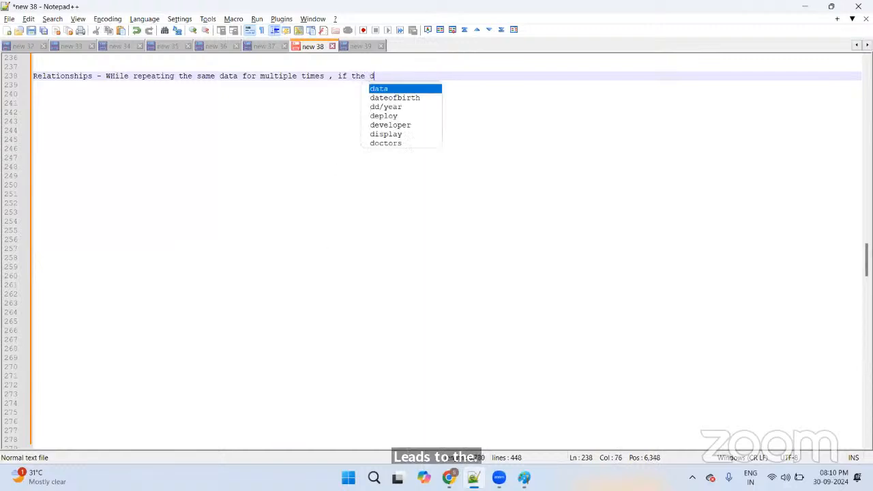
text(ata is not )
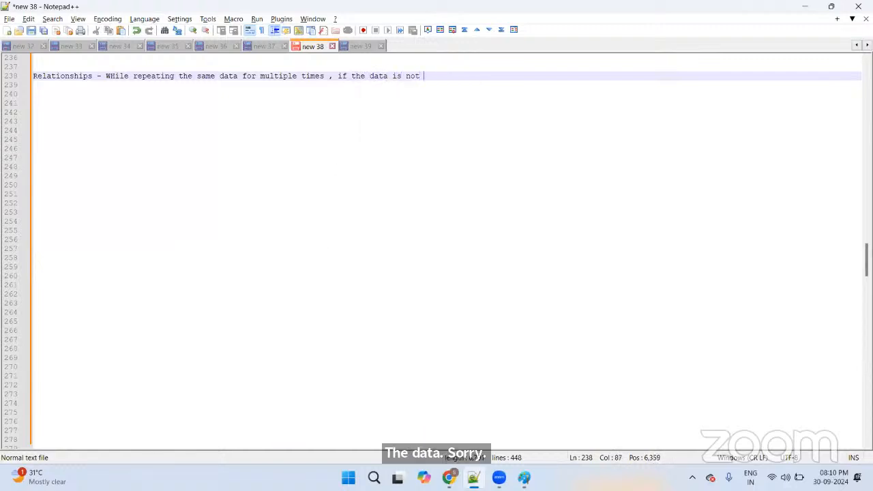
text(v)
key(BackSpace)
text(cis)
key(BackSpace)
key(BackSpace)
text(i)
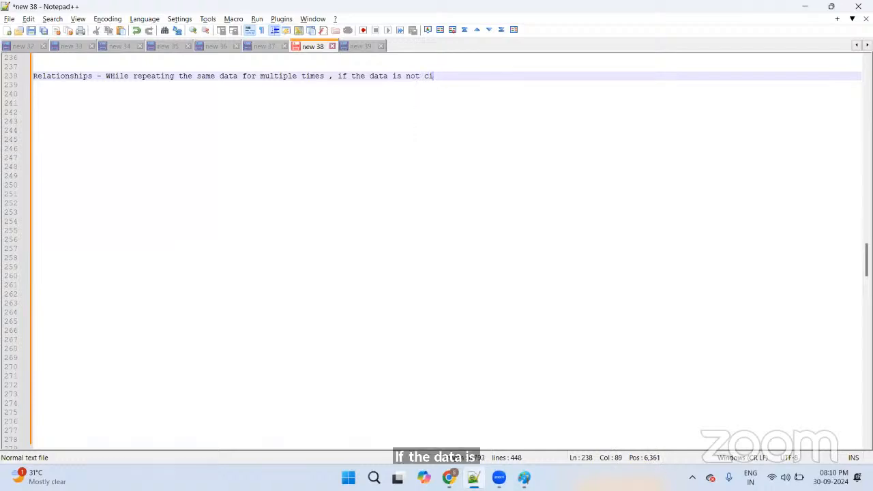
key(BackSpace)
text(onsistent then l)
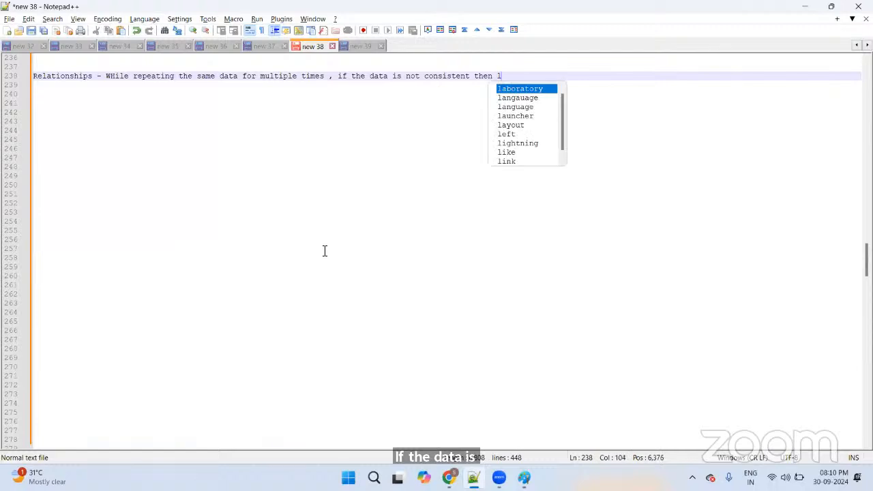
key(BackSpace)
text(it leds t)
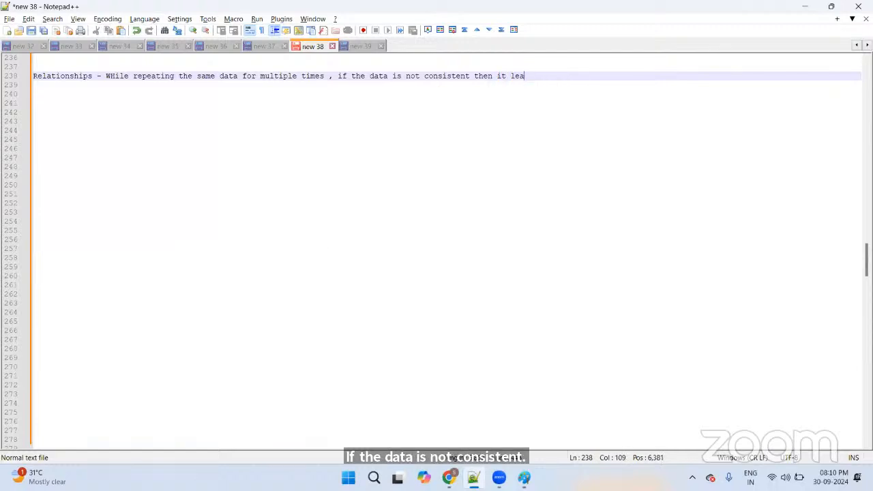
key(BackSpace)
key(BackSpace)
key(BackSpace)
key(BackSpace)
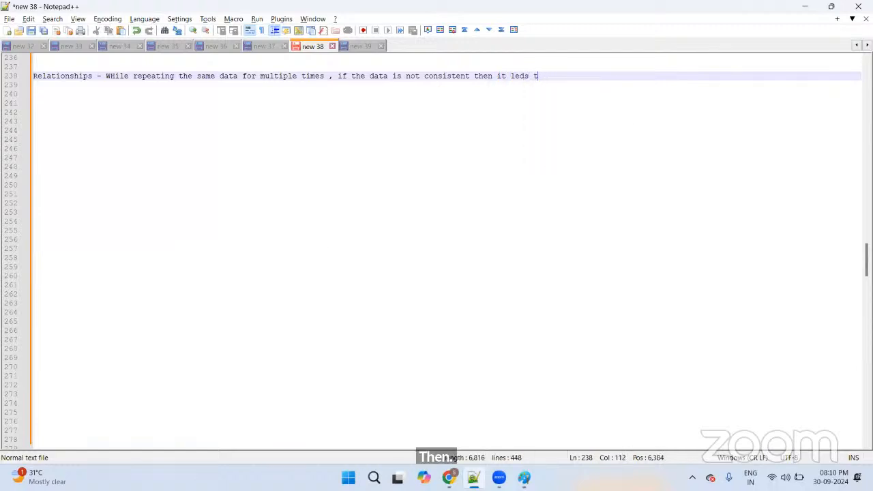
text(ads t)
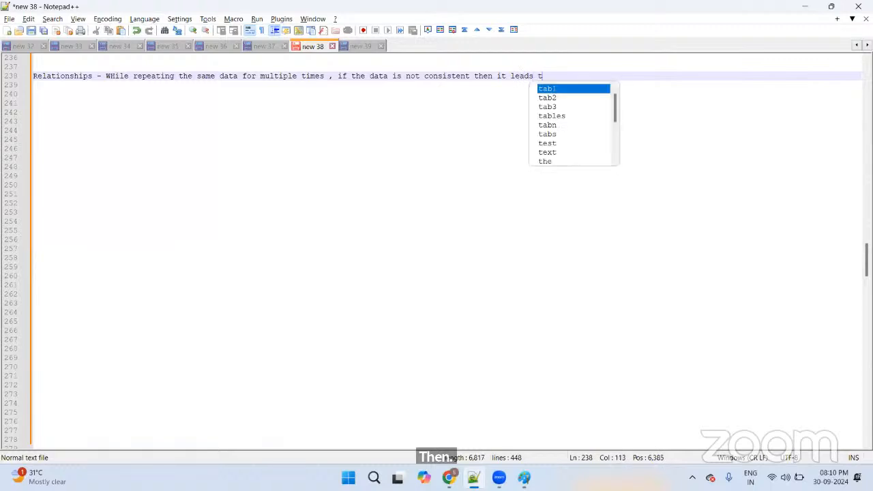
text(o the)
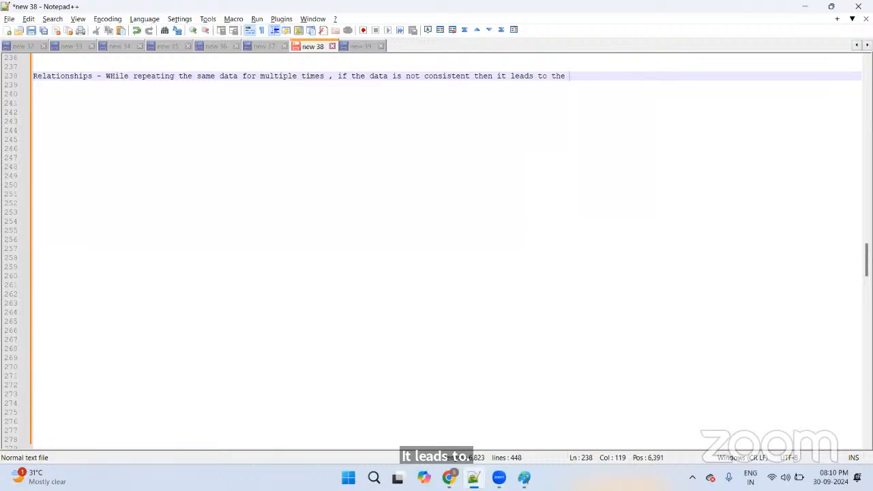
text(redu)
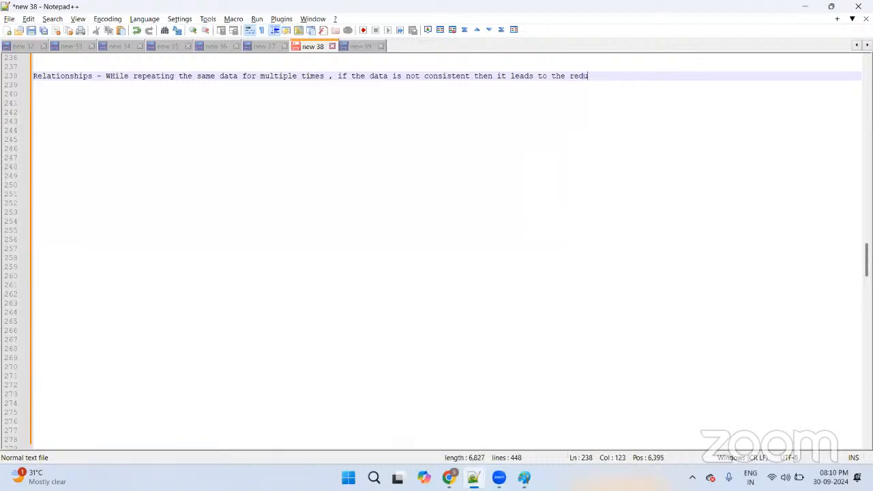
text(ndancy)
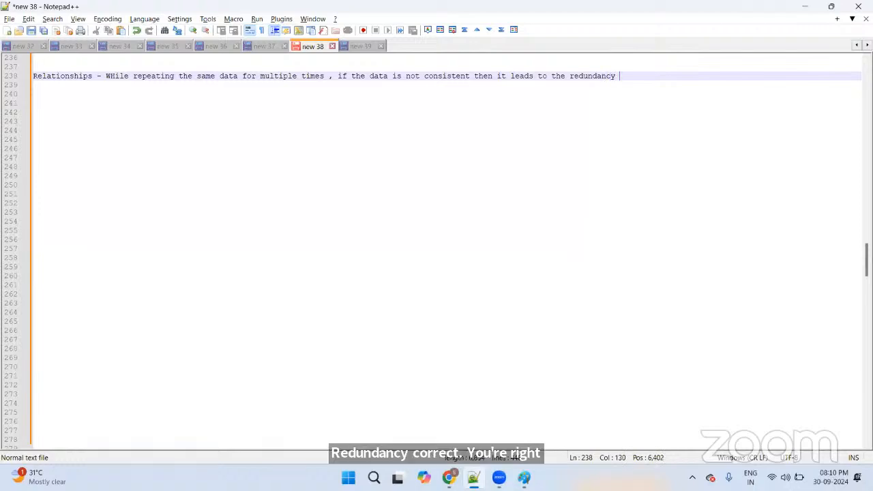
Step: Add a 'Solution' line below the explanation and a 'Drawback -' line above it
key(Return)
key(Return)
text(So)
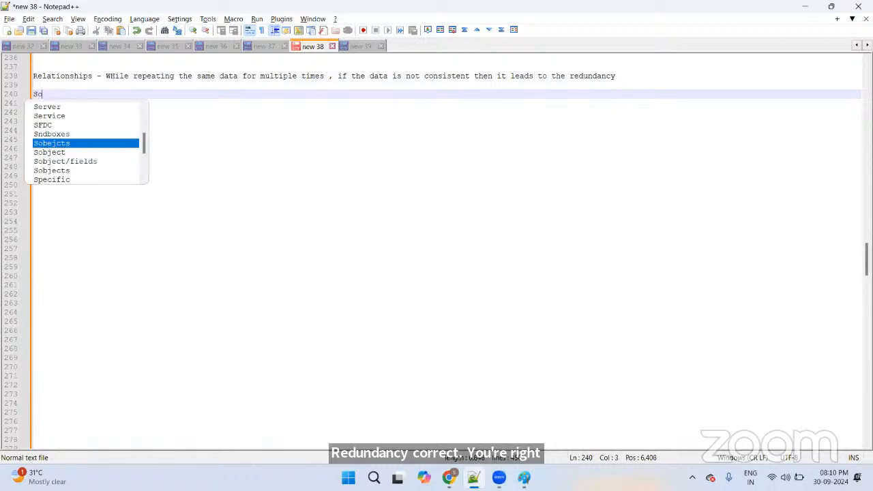
text(lution)
key(Up)
key(Up)
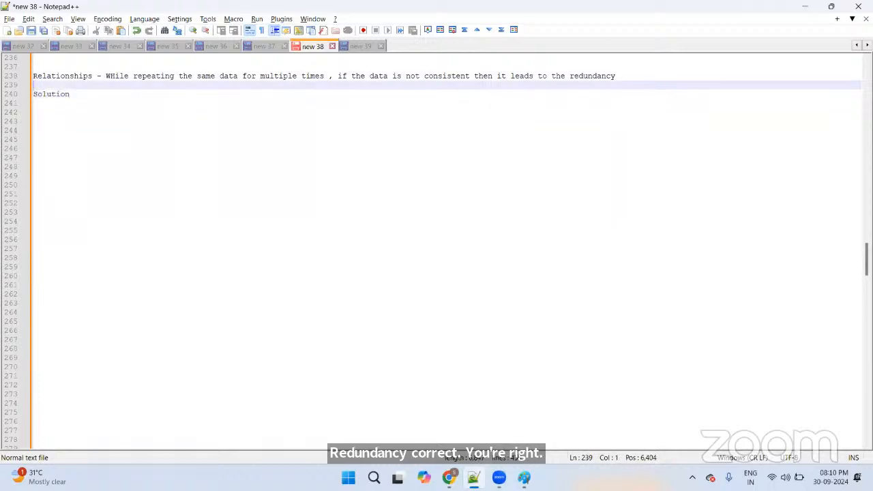
key(Home)
key(ctrl+Right)
key(ctrl+Right)
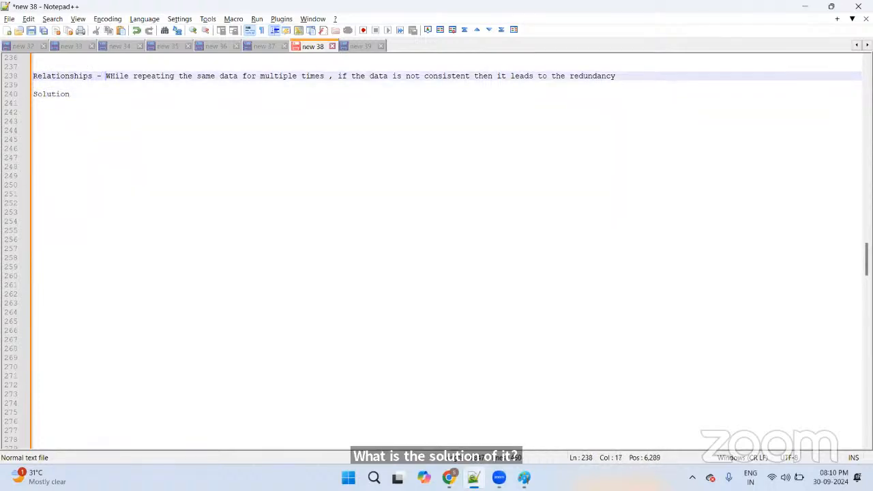
key(Return)
key(Return)
key(Up)
text(D)
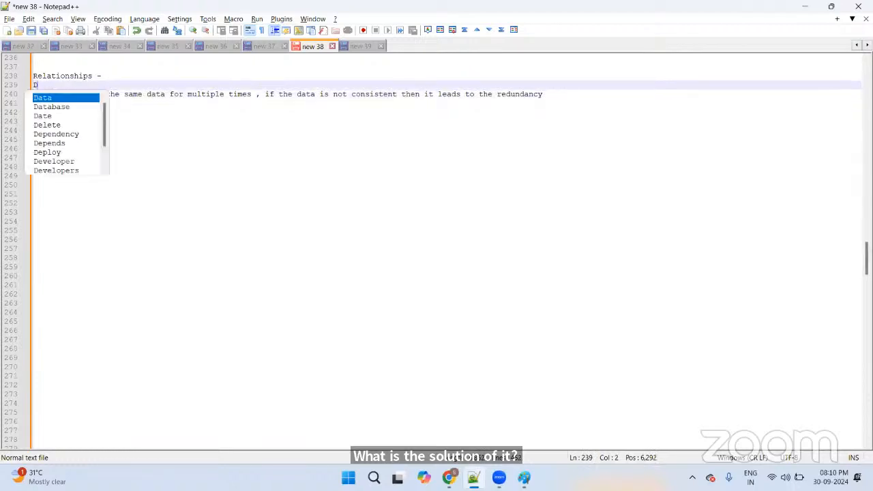
text(rawna)
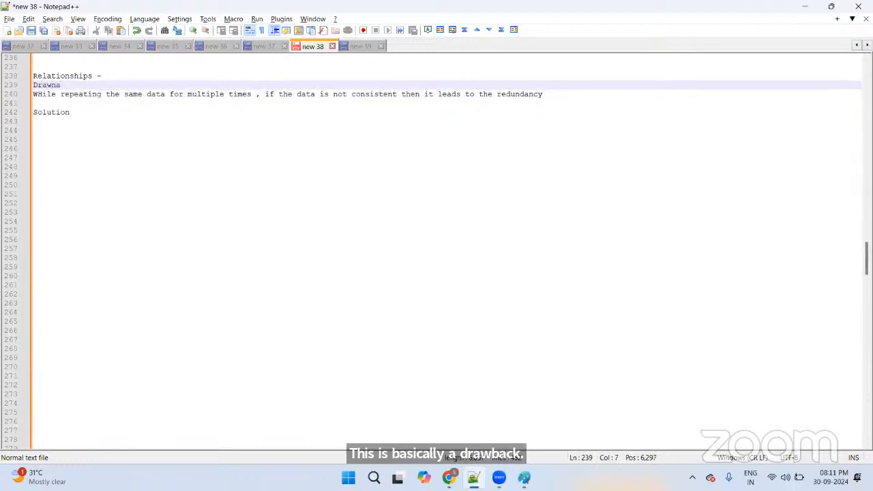
key(BackSpace)
key(BackSpace)
text(ba)
key(BackSpace)
key(BackSpace)
text(back)
key(BackSpace)
text(k -)
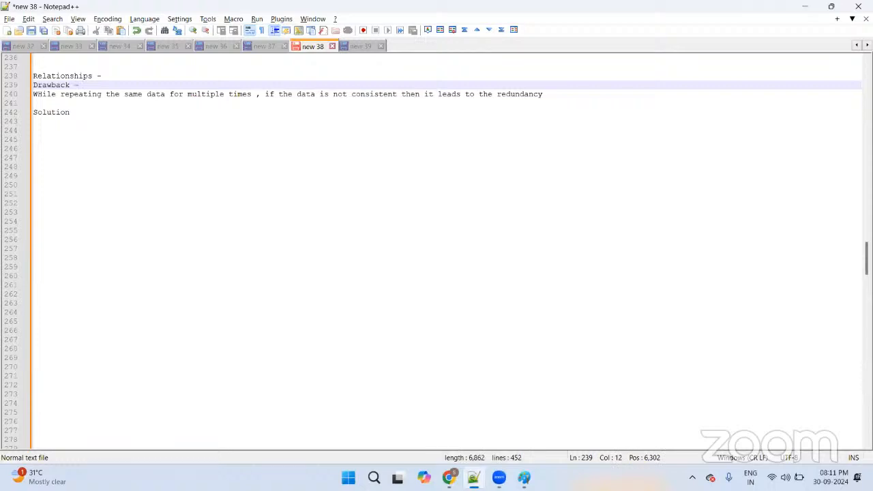
key(Down)
key(Down)
key(Down)
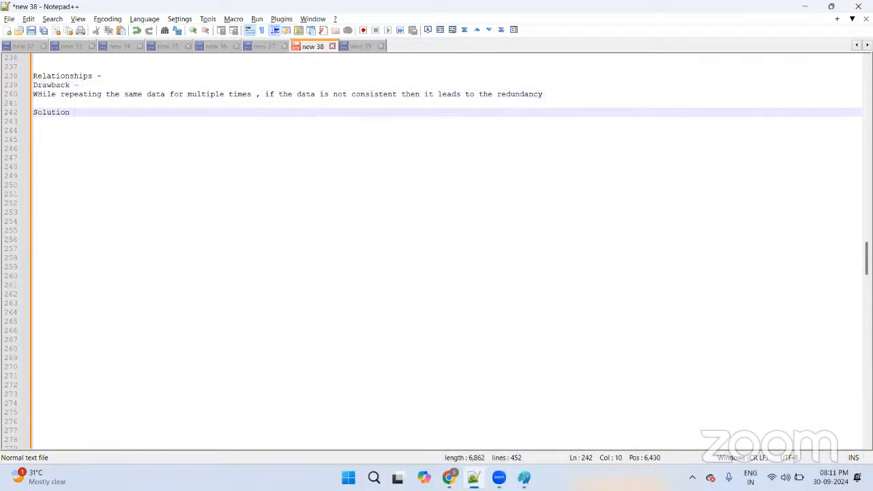
Step: Write the solution: store data in single storage, link to it wherever required, a concept called "Relationships"
key(Return)
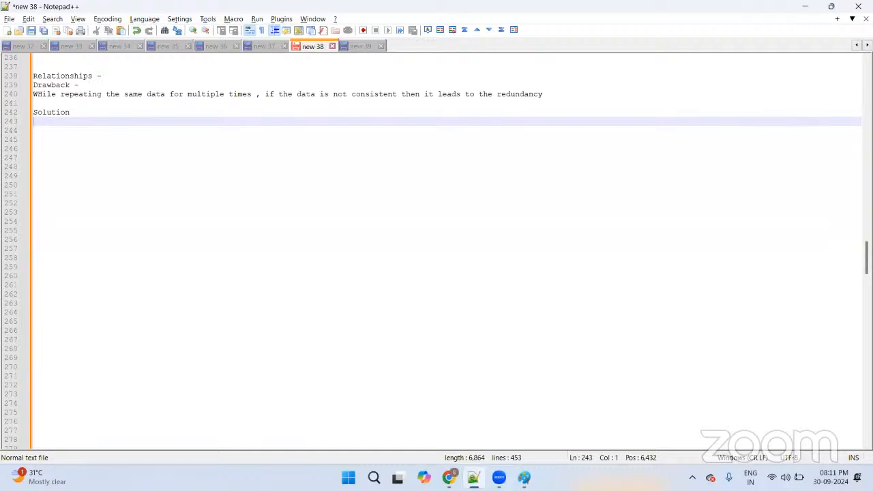
text(Sto)
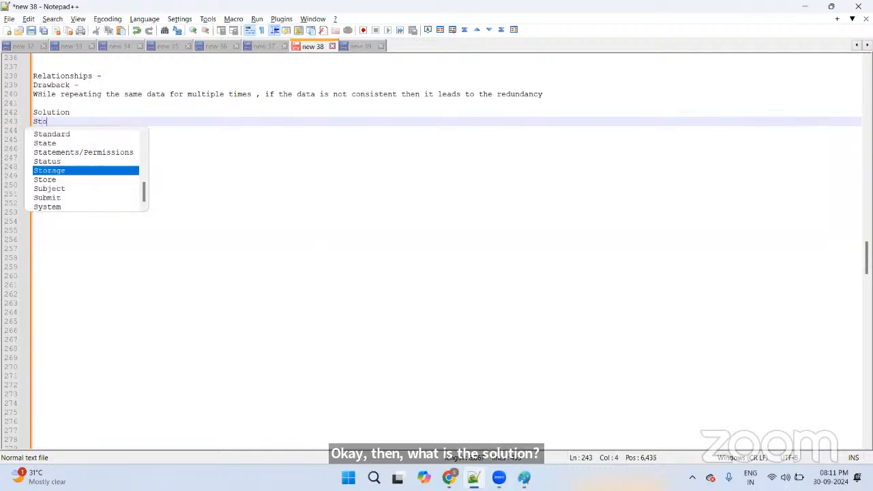
text(re the dta)
key(BackSpace)
key(BackSpace)
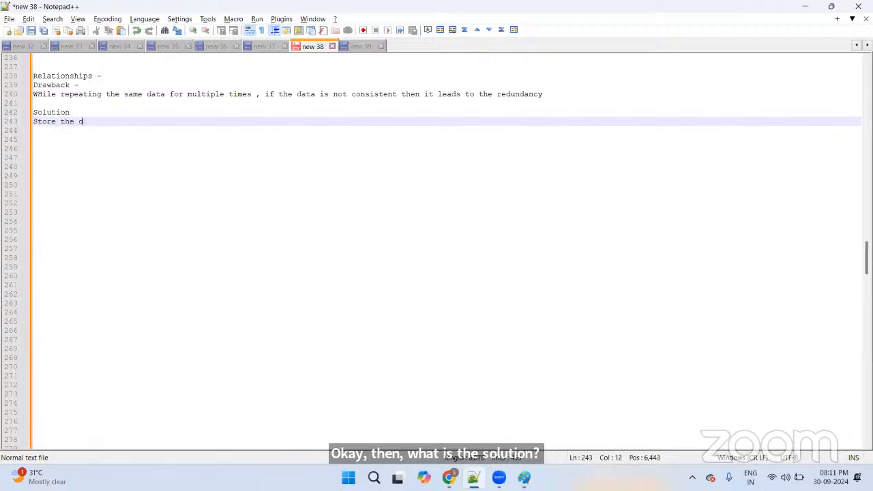
text(ata )
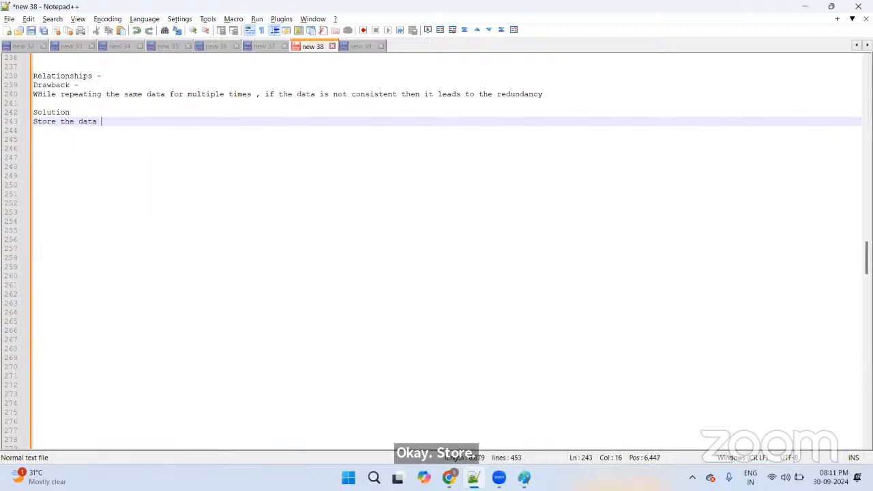
text(in a sin)
key(BackSpace)
key(BackSpace)
text(ingle )
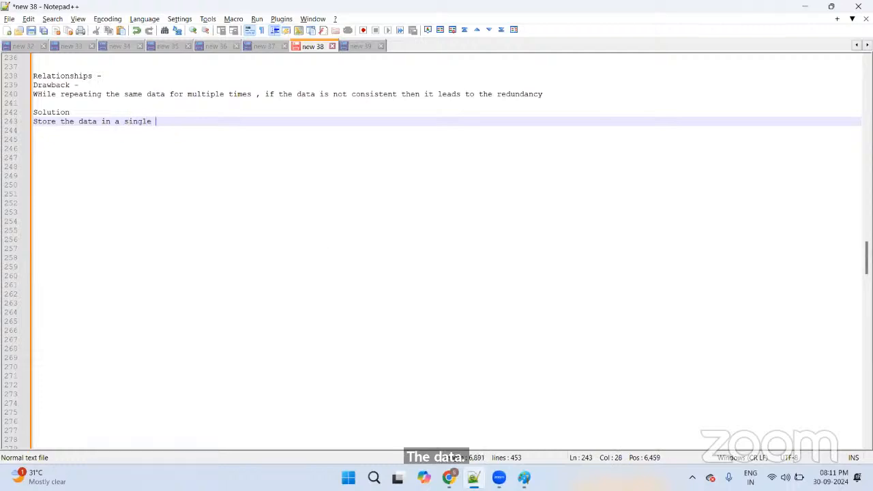
text(storag)
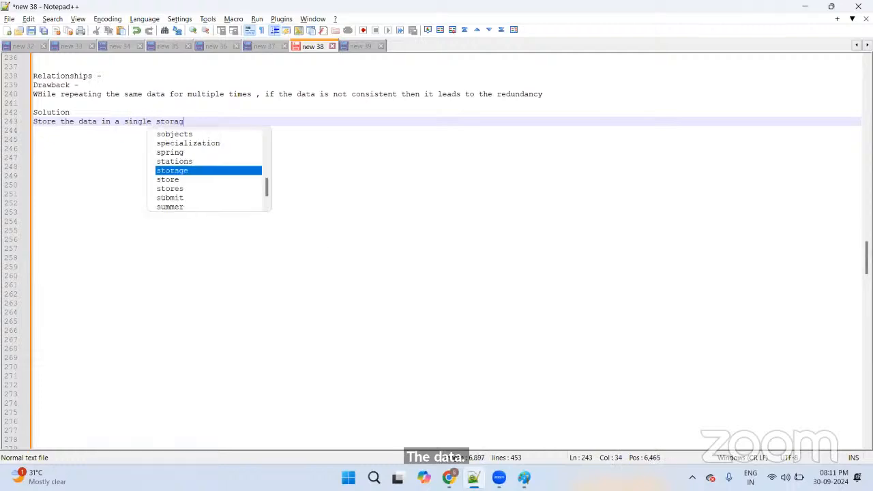
text(e abo)
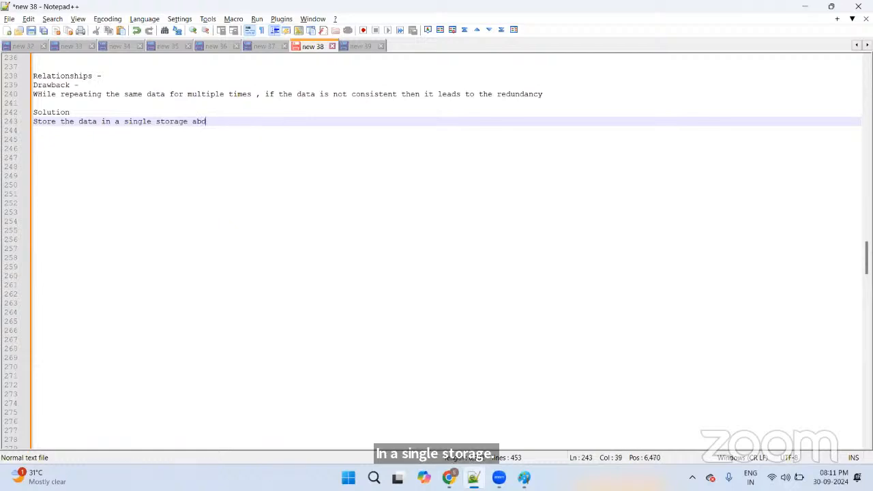
key(BackSpace)
key(BackSpace)
text(nd wjh)
key(BackSpace)
key(BackSpace)
text(hereve)
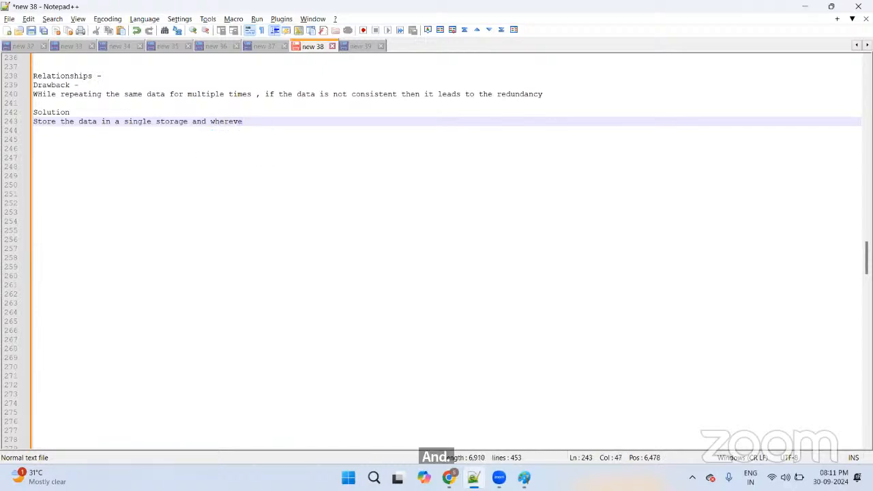
text(r )
text(if th)
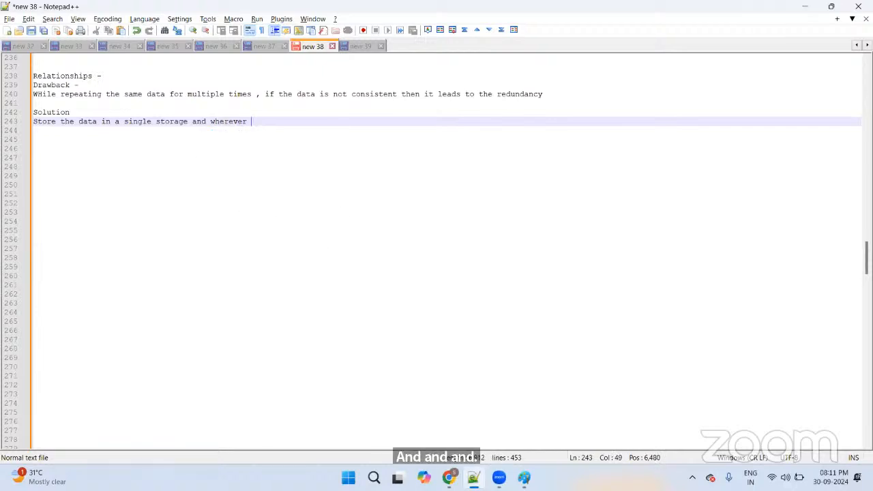
text(e data )
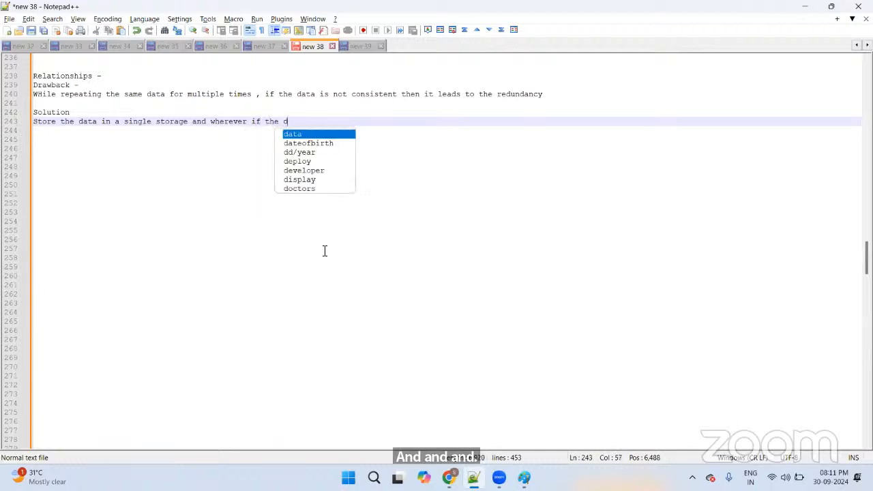
text(i)
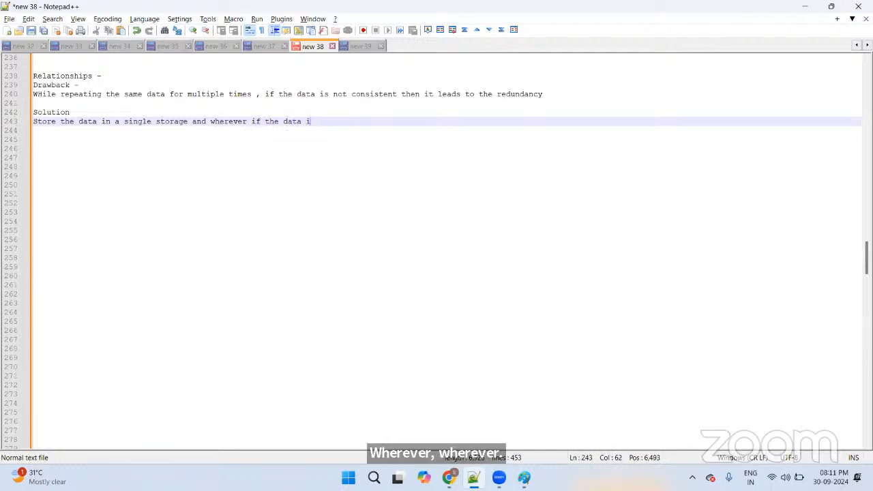
text(s required )
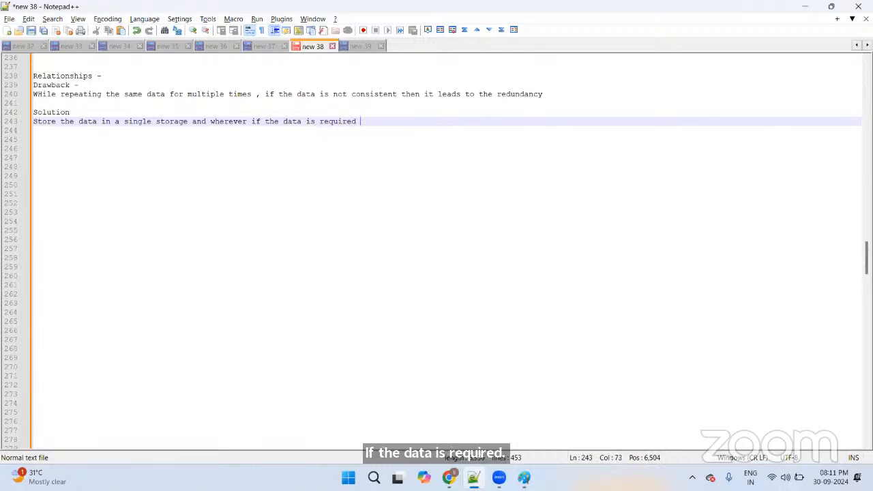
text(just provide a)
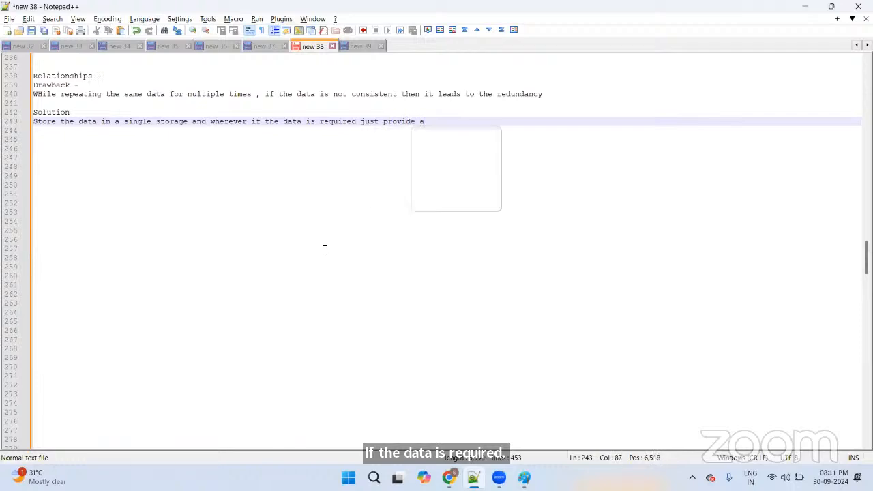
text( link)
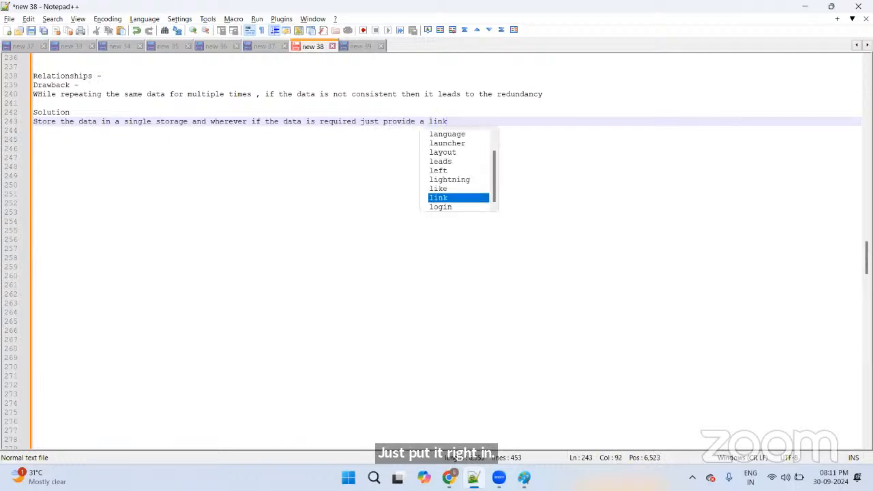
text(. so this )
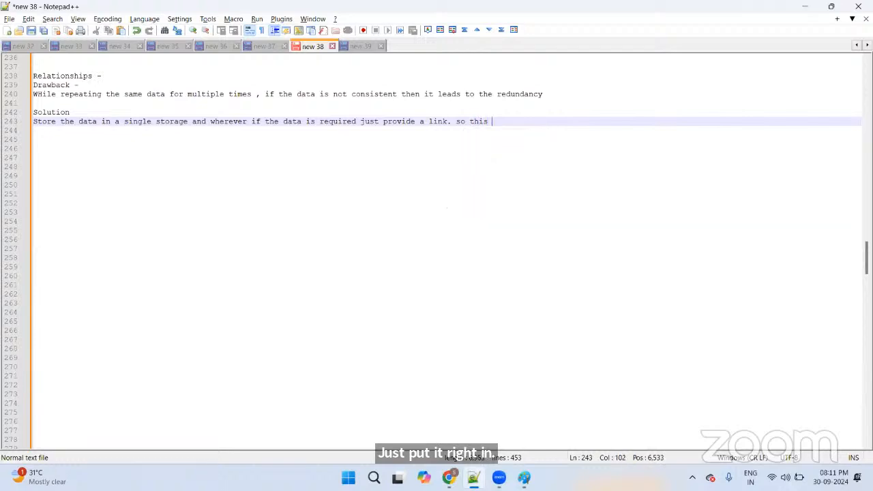
text(concept is)
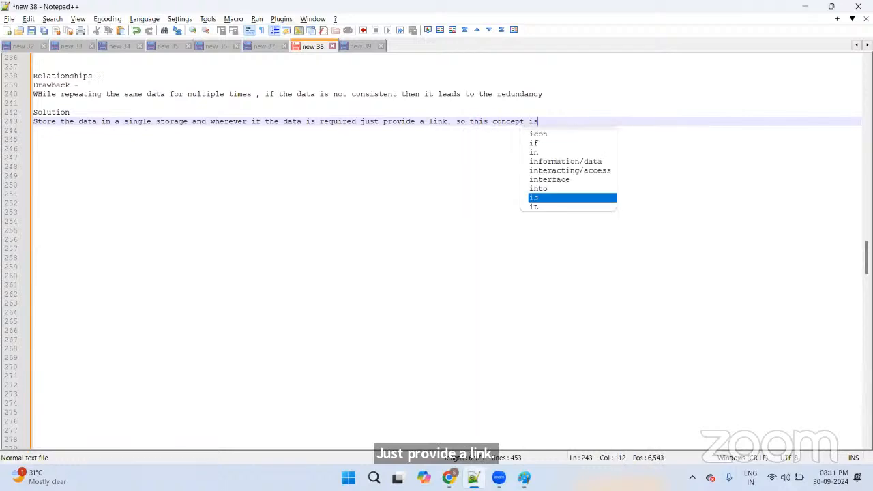
text( known )
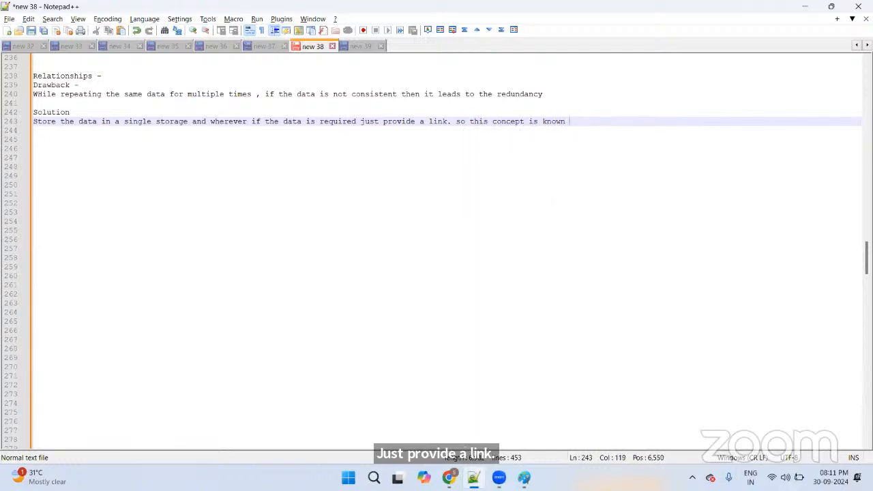
text(as )
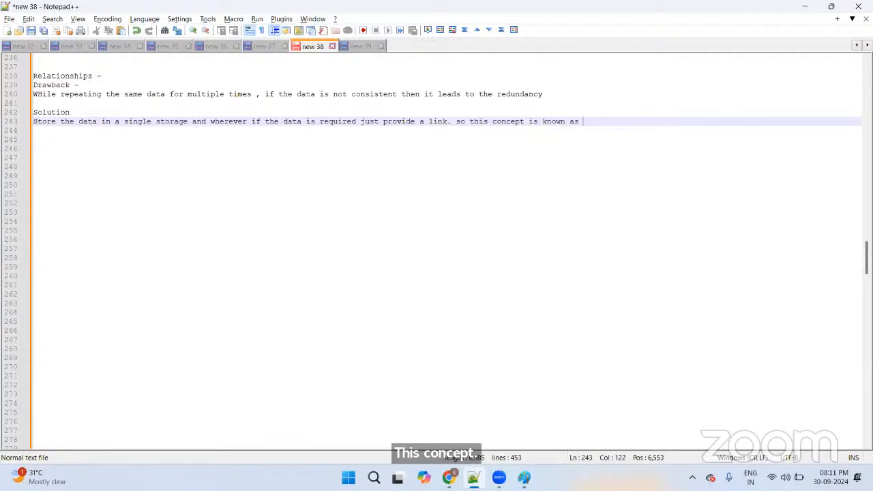
text("")
key(Left)
text(Re)
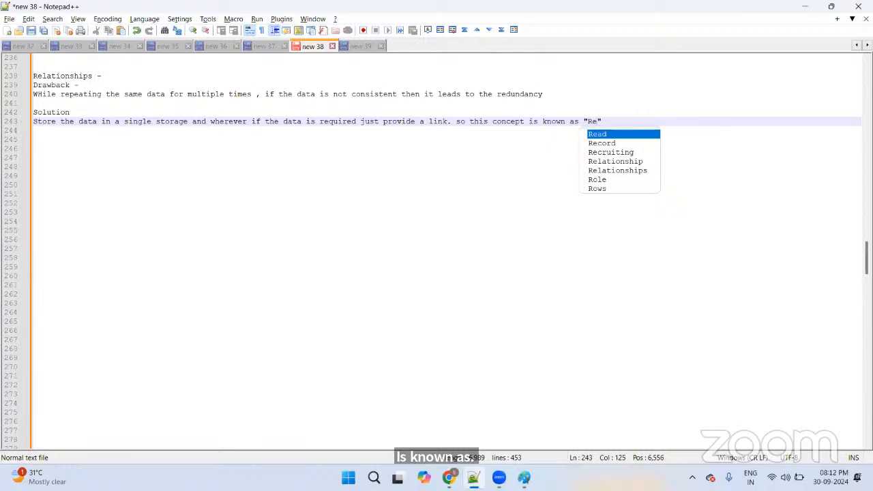
text(lationships)
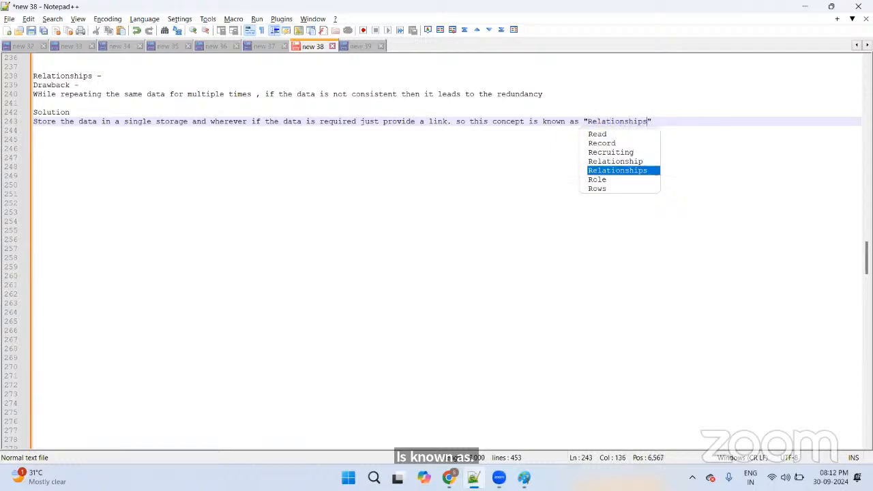
key(Escape)
key(Right)
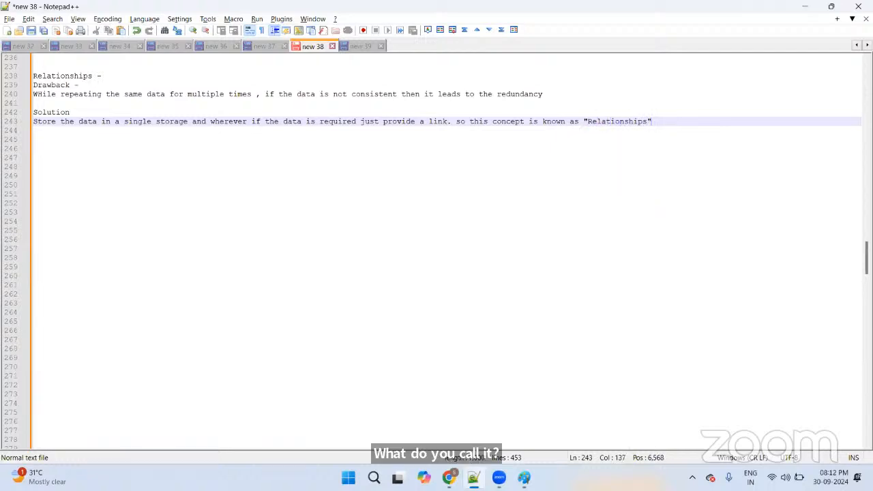
key(Return)
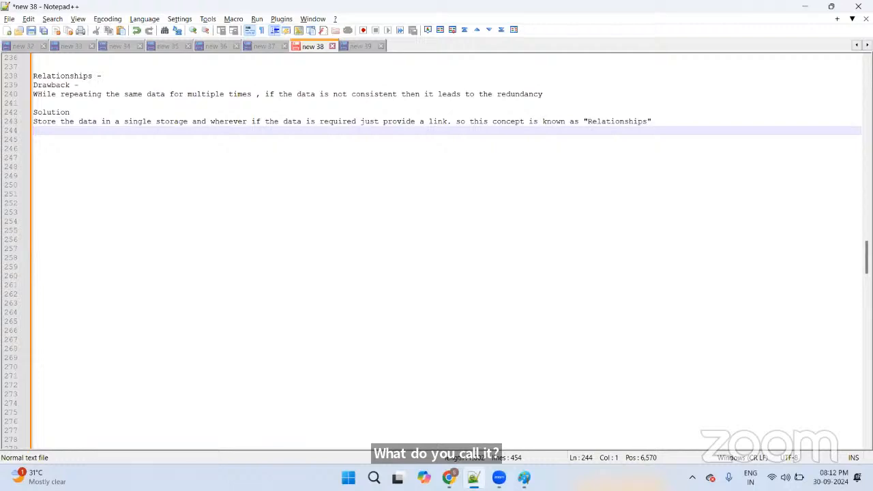
Step: Add one more blank line after the Solution sentence
key(Return)
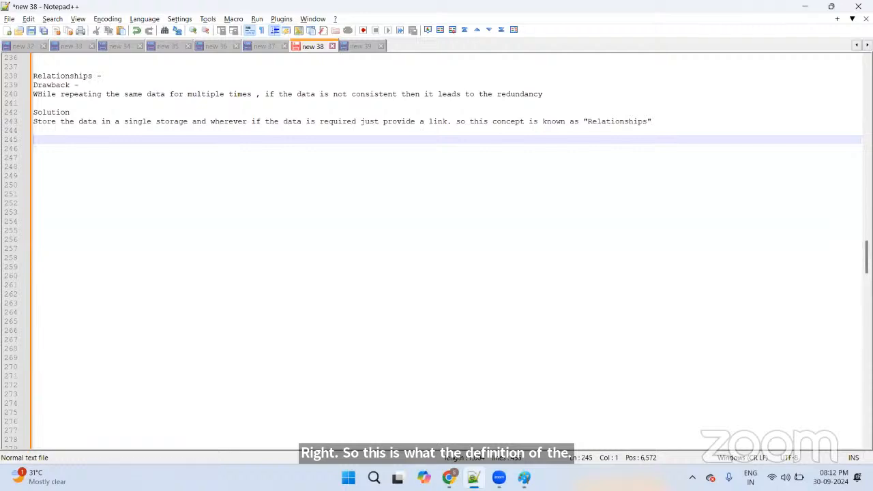
Step: Start a 'Types of Relationships' list with '1. Self relationship' and '2. Look-up Relationship'
text(Types)
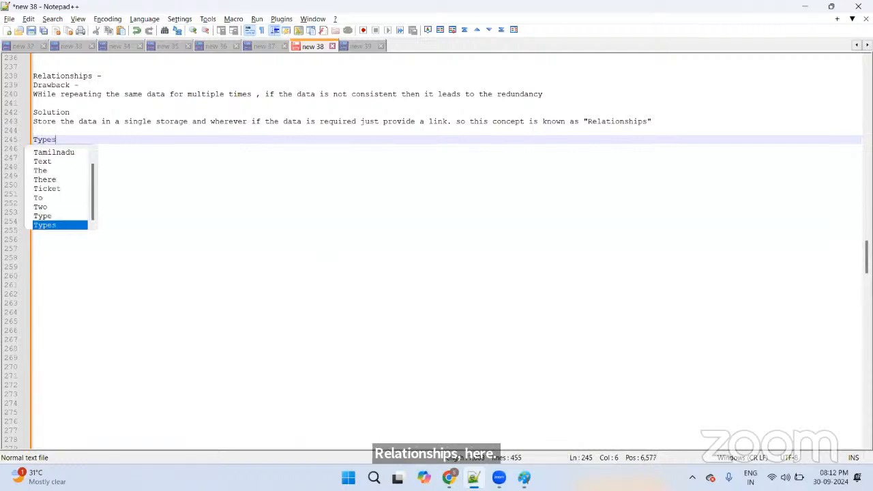
text( of Rel)
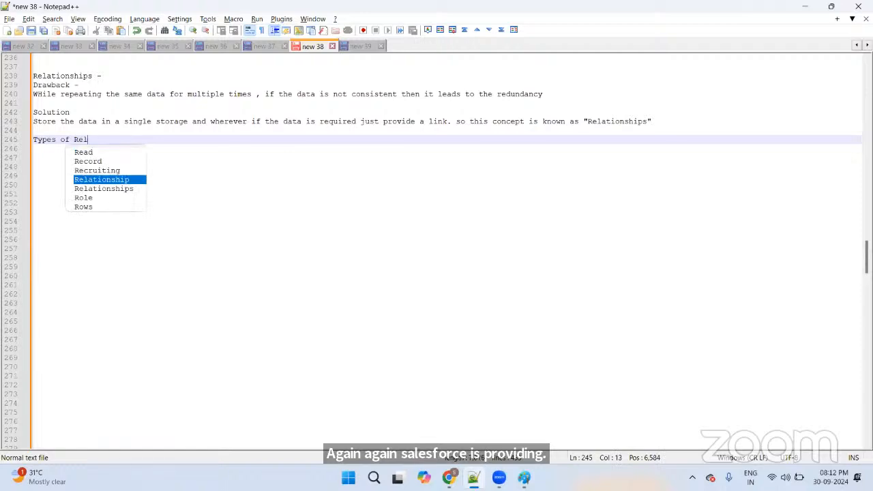
text(ationships)
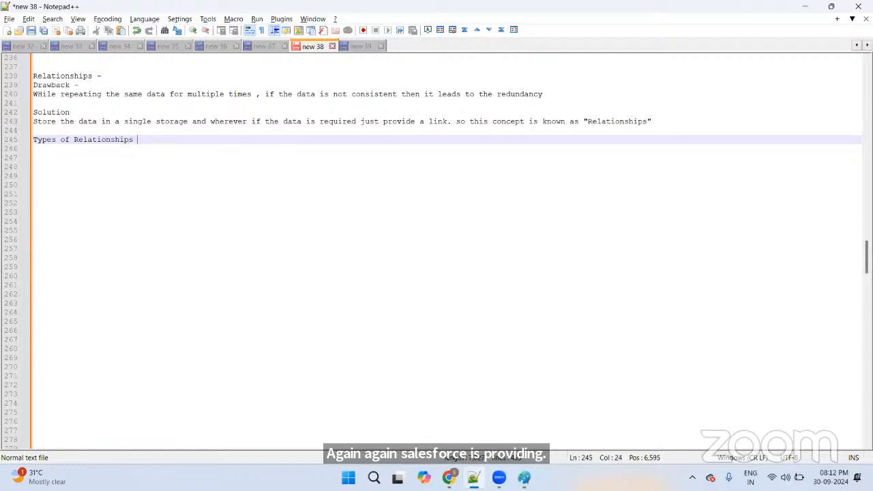
key(Return)
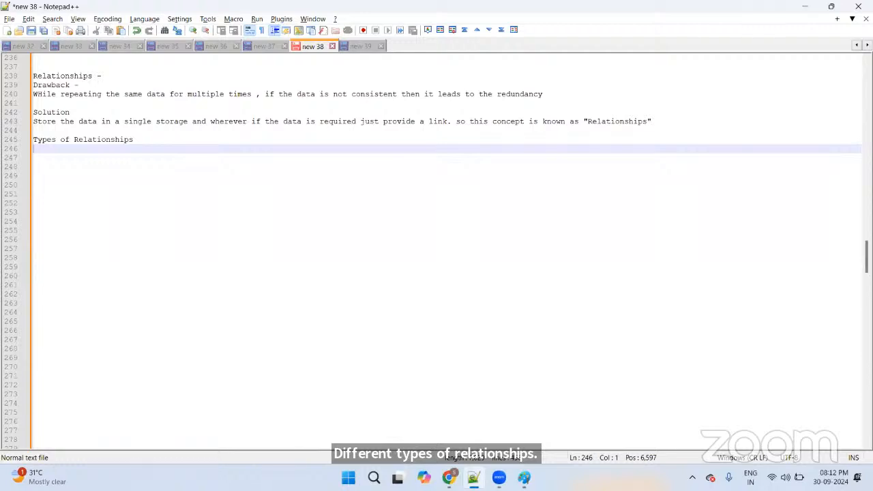
text(1. Sel)
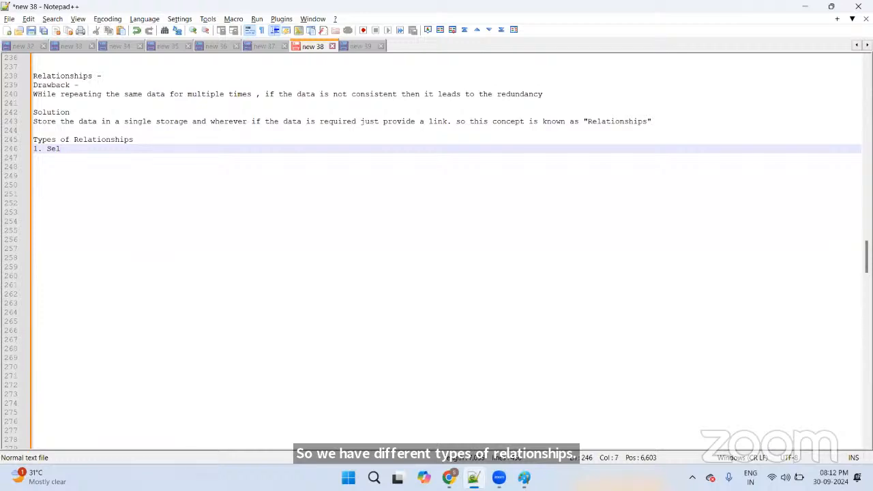
text(f relat)
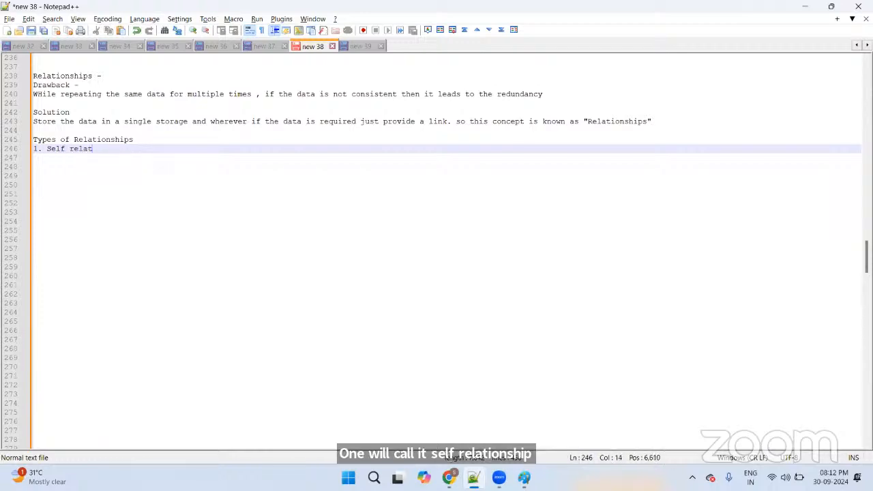
text(ionship)
key(Return)
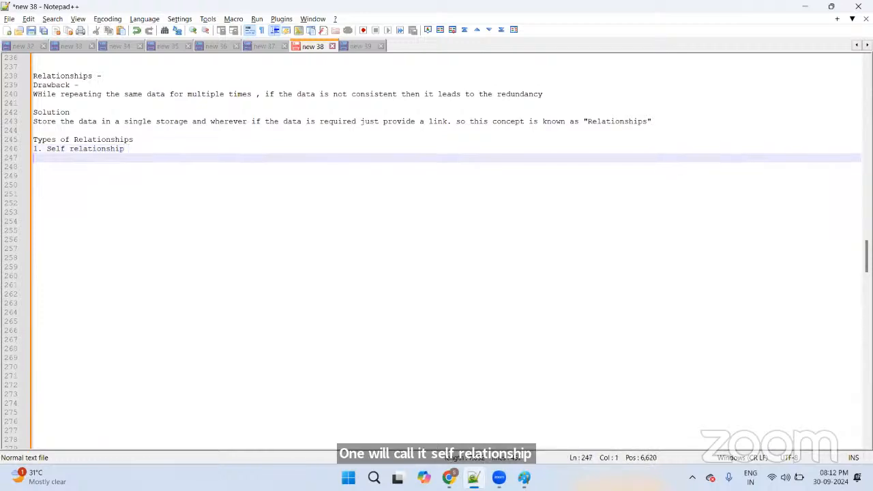
text(2.)
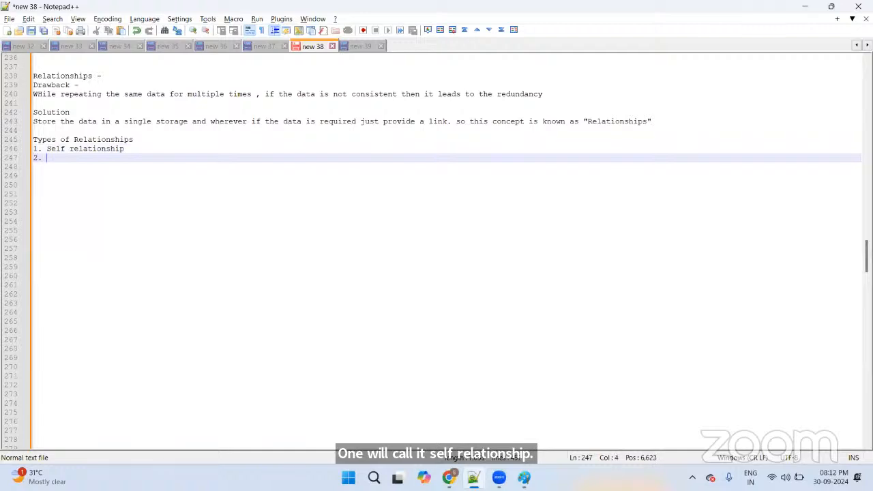
text( Look-up)
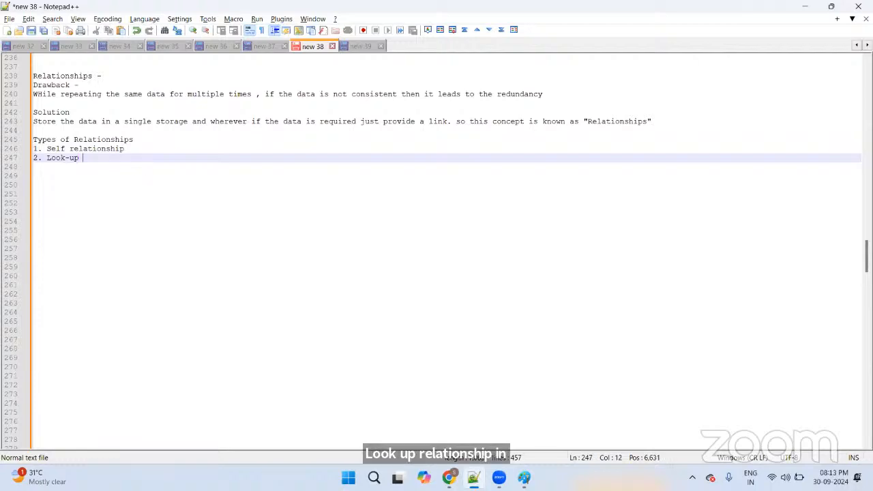
text( Relatio)
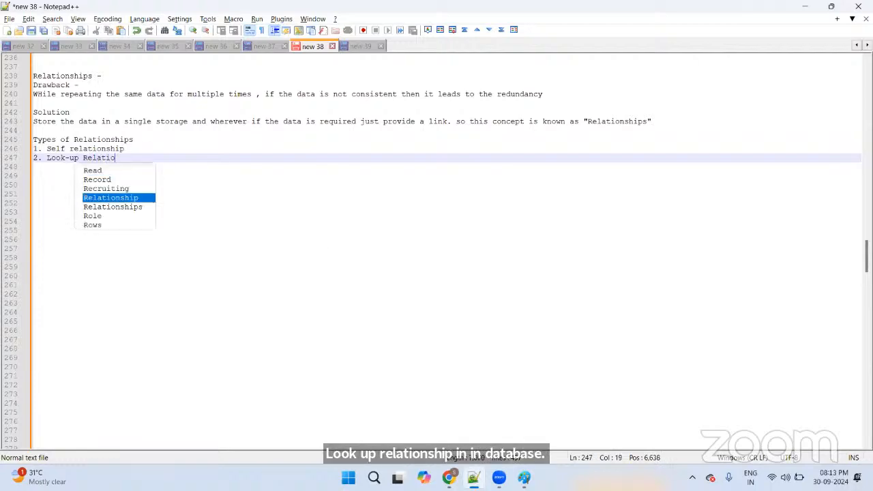
text(nshi)
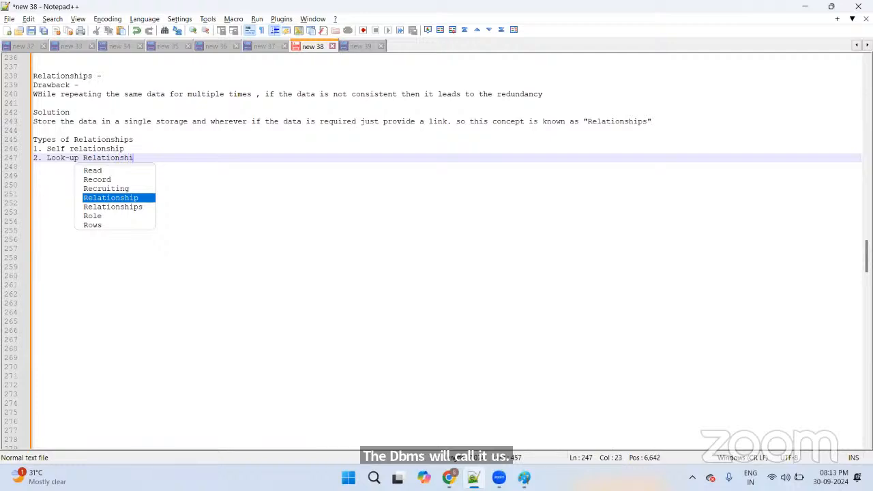
text(p)
key(Return)
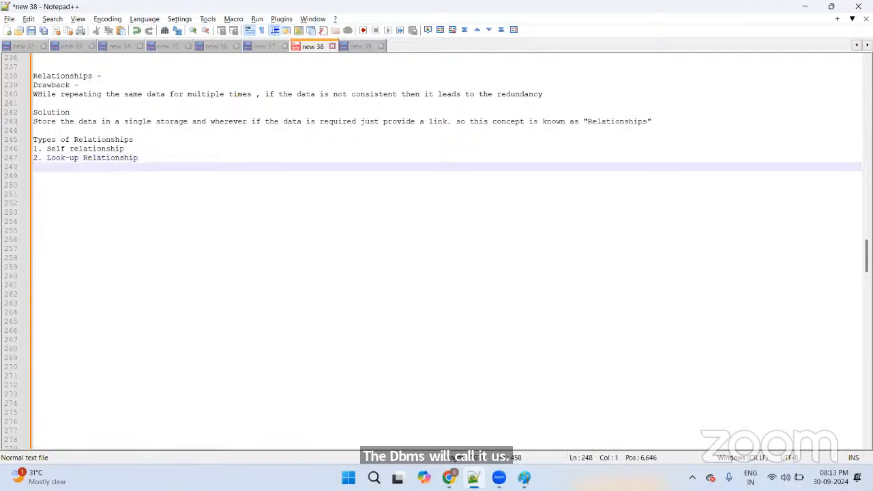
Step: Add item '3. Master- Detail Relationship' to the list
text(3. )
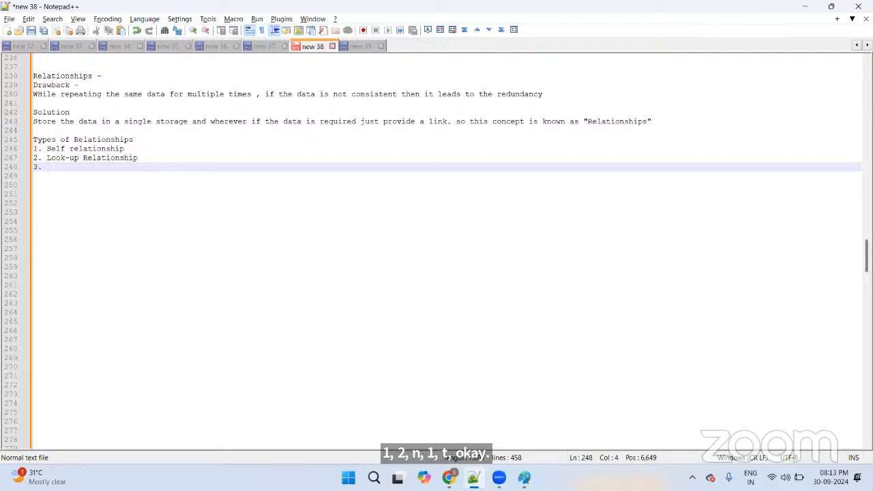
text(Master)
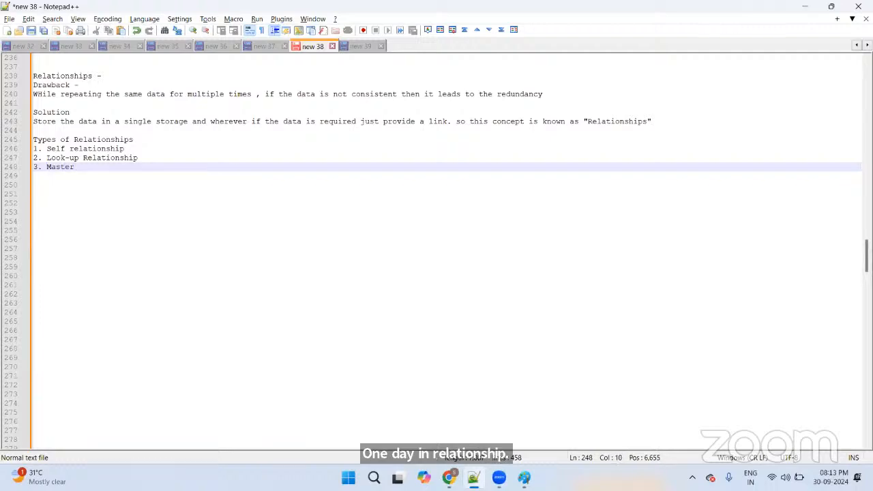
text(- Details)
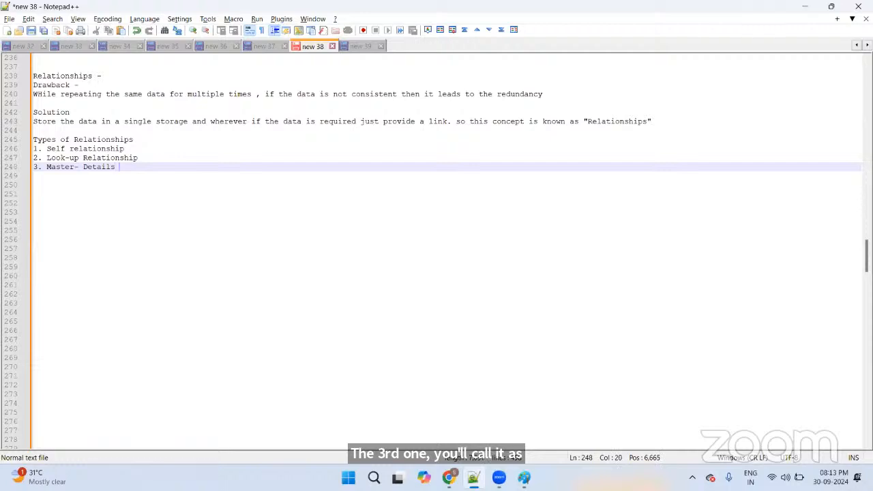
key(BackSpace)
text(Re)
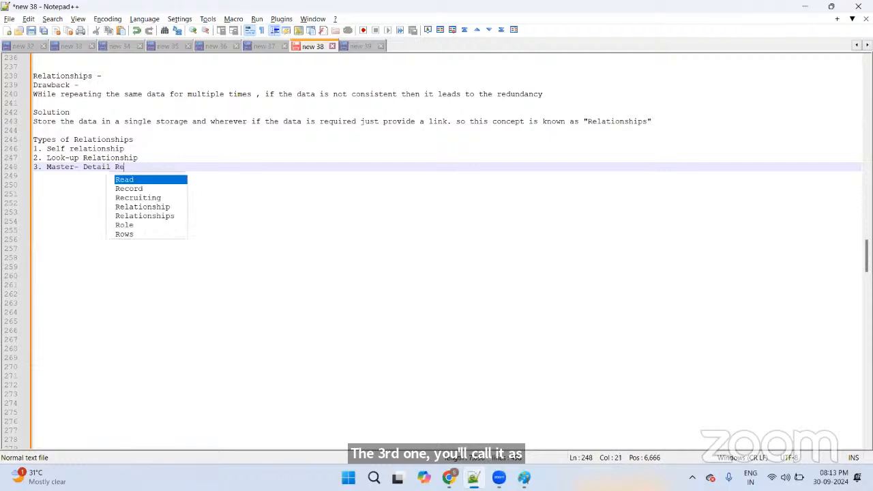
text(lation)
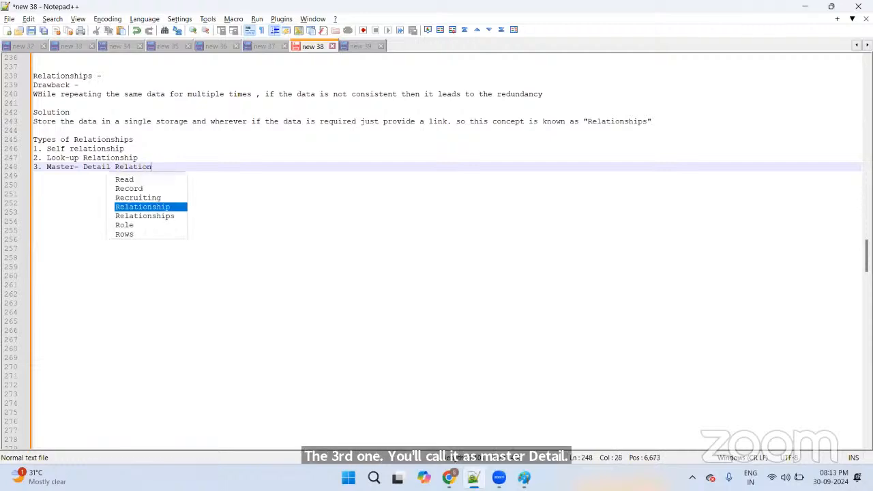
text(ship)
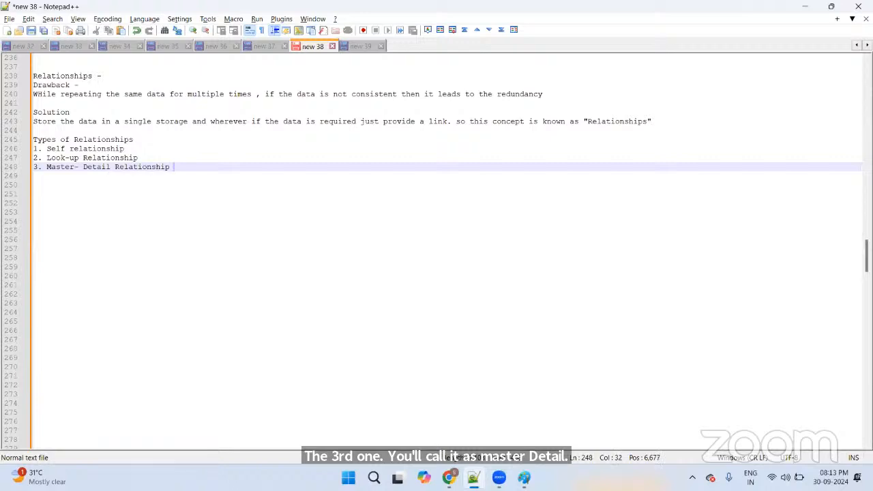
key(Return)
Step: Add item '4. Roll-up summary Relationship', correcting typos along the way
text(4. )
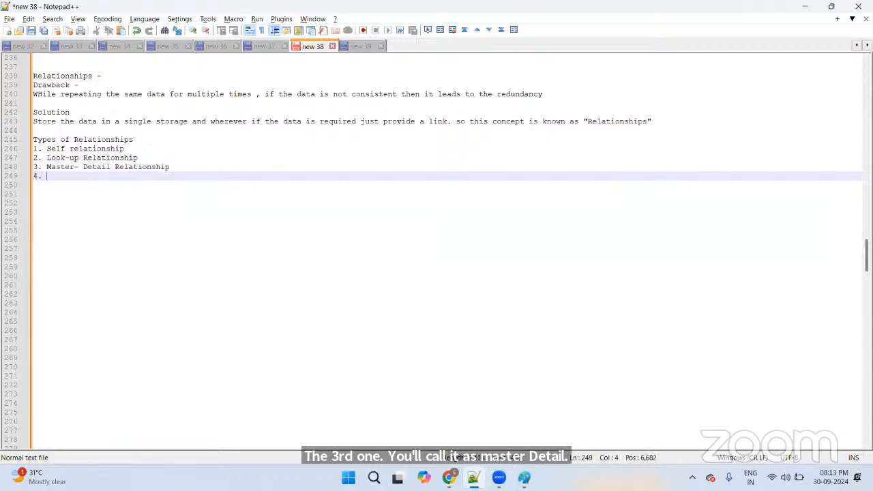
text(M)
key(BackSpace)
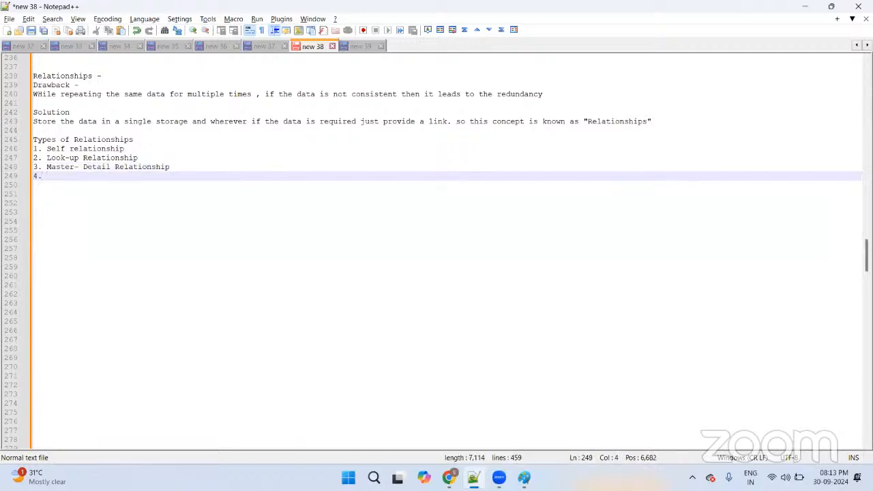
text(Rol-)
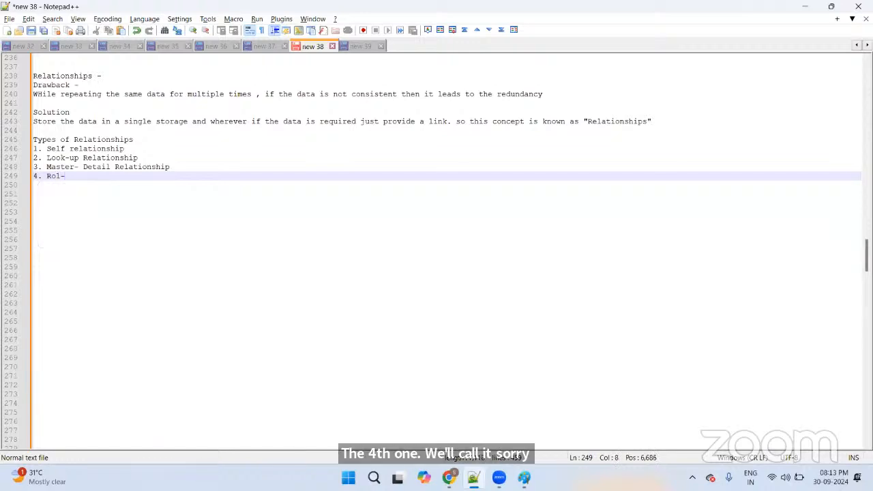
key(BackSpace)
key(BackSpace)
text(ll -)
key(BackSpace)
key(BackSpace)
key(BackSpace)
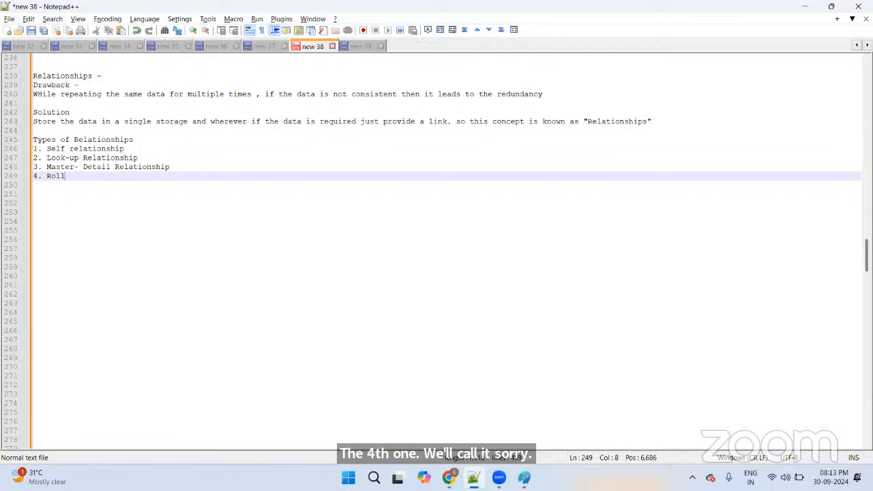
text(-up )
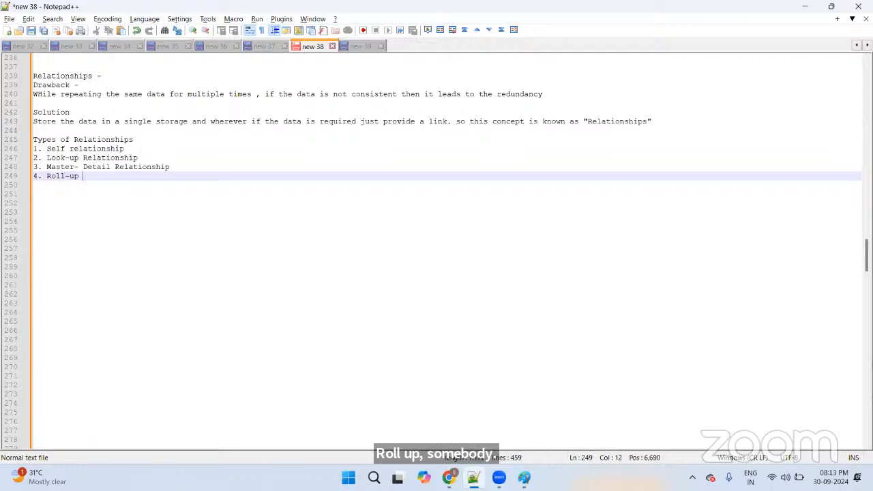
text(sum)
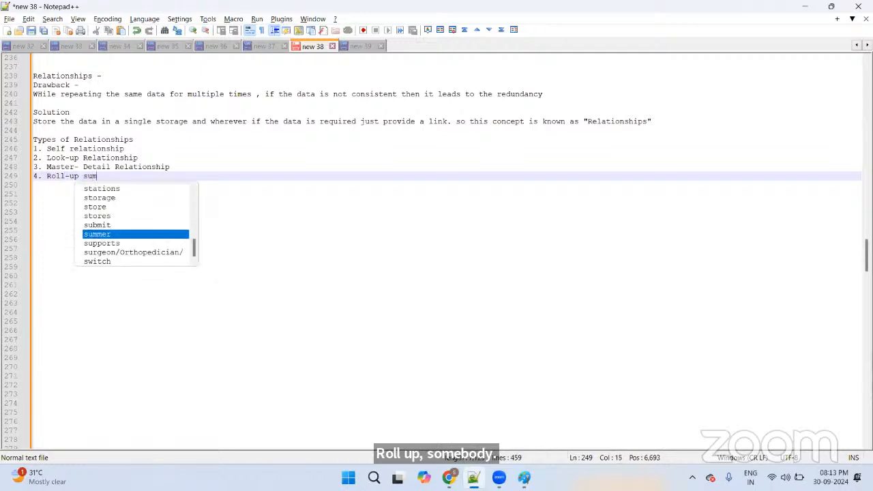
text(mary )
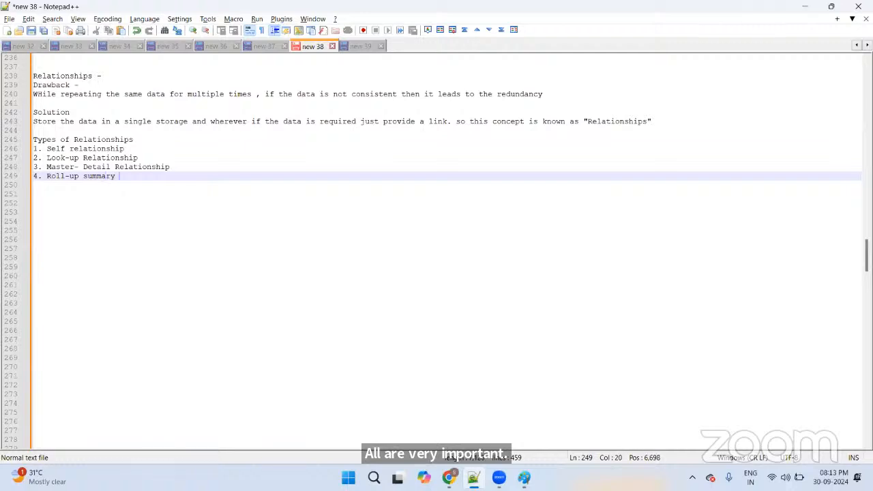
text(Relation)
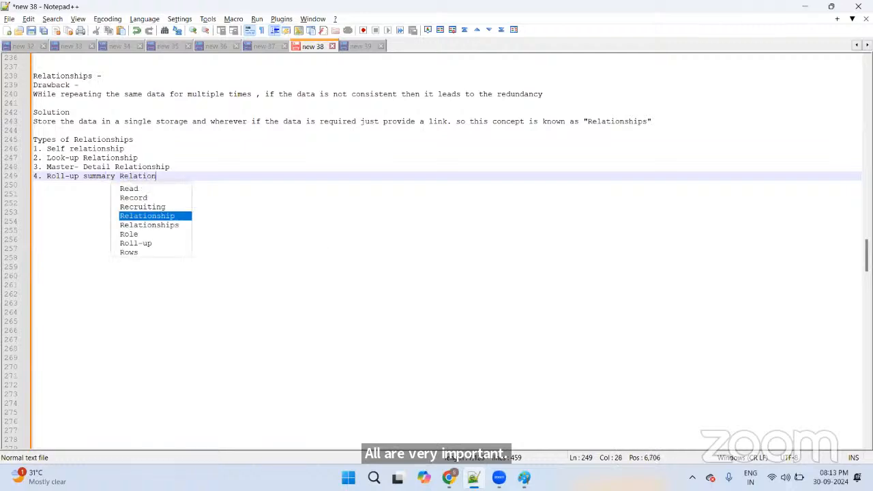
text(shi)
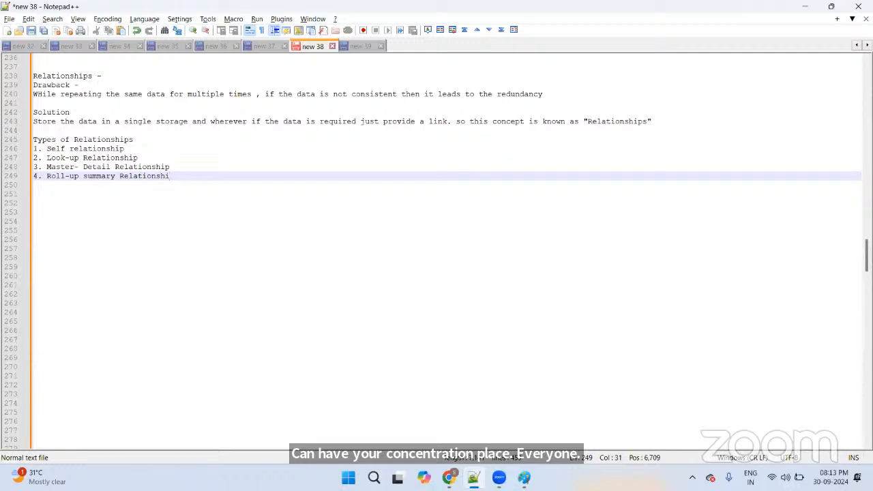
text(ps)
key(BackSpace)
key(Return)
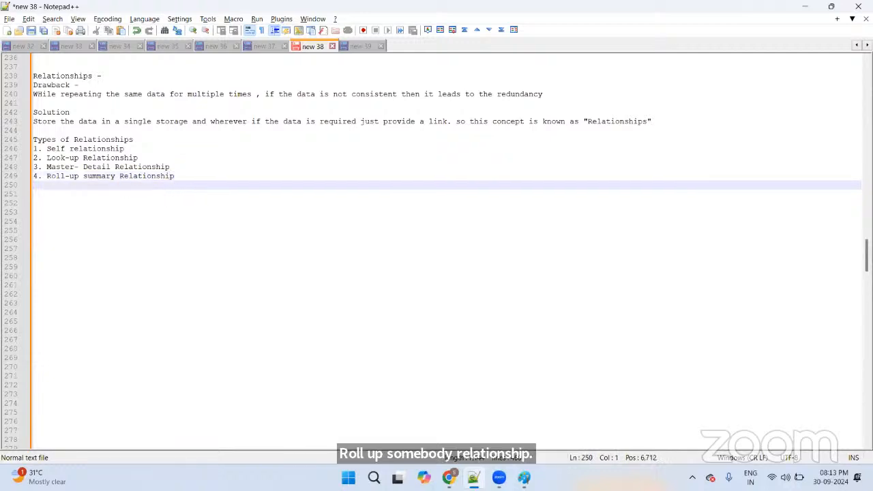
Step: Add items '5. Many to many relationship' and '6. Hierarchical Relationship', leaving space below
text(5. MNa)
key(BackSpace)
key(BackSpace)
text(an)
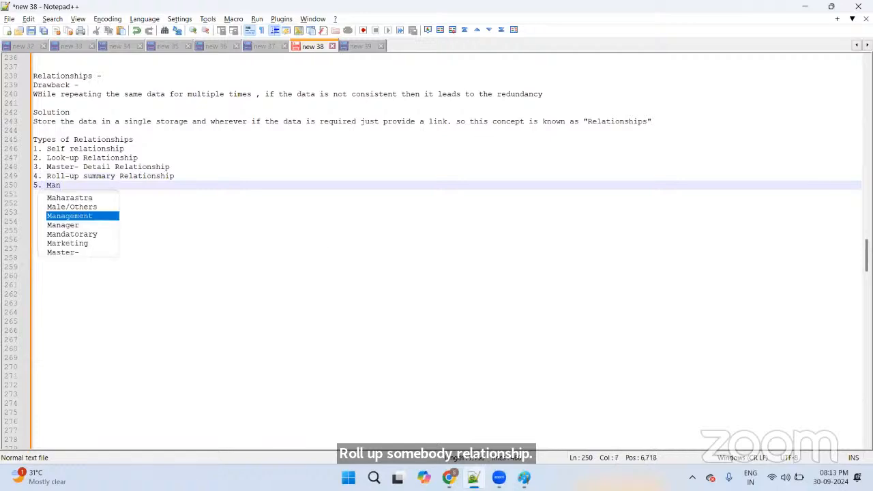
text(y to many)
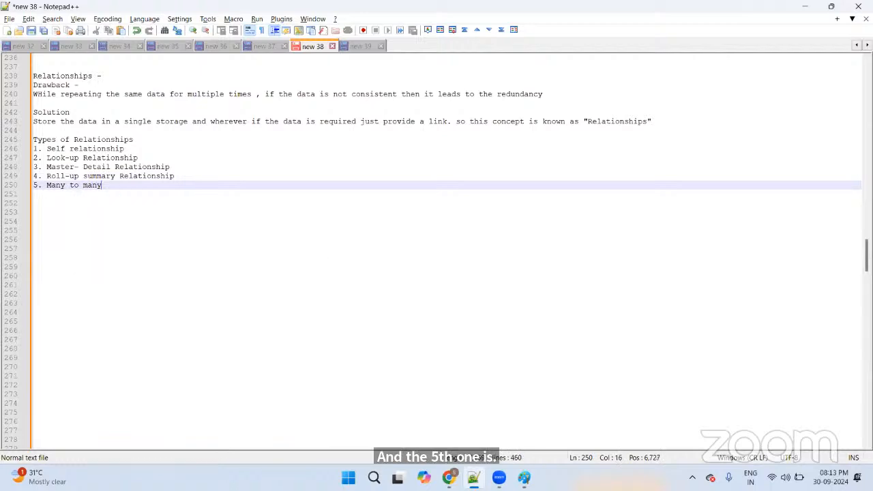
text( relatinship)
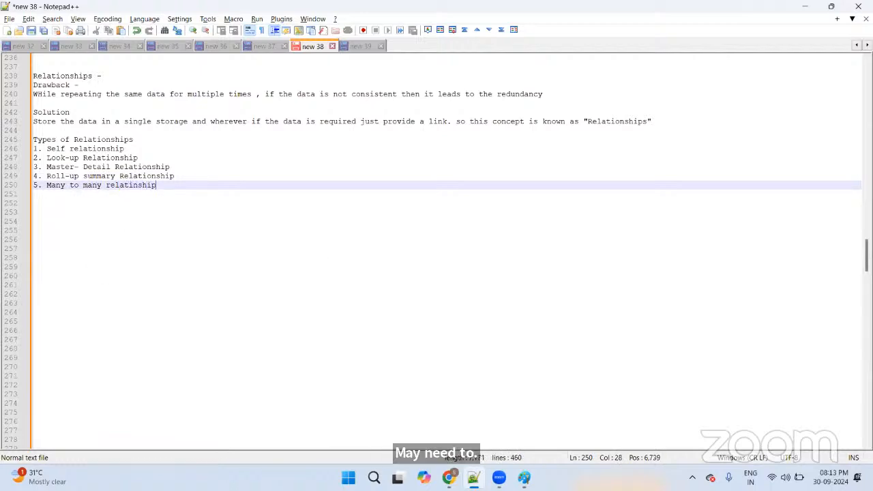
key(Return)
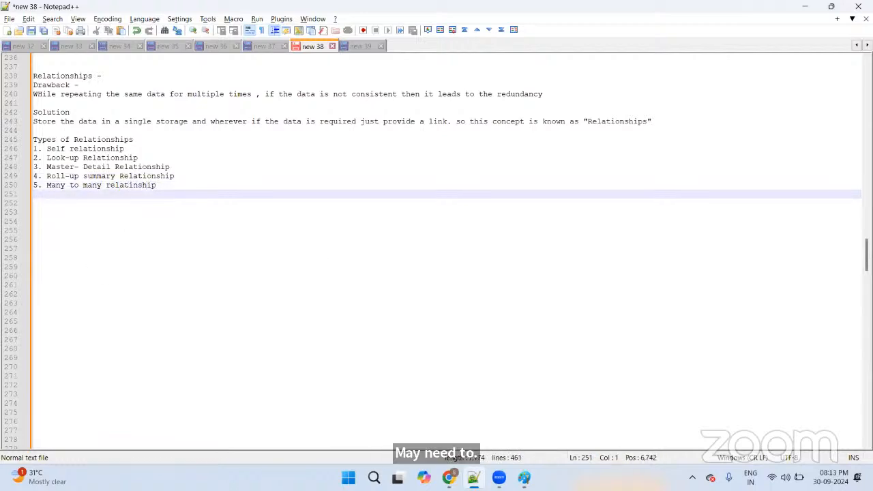
text(6. Hie)
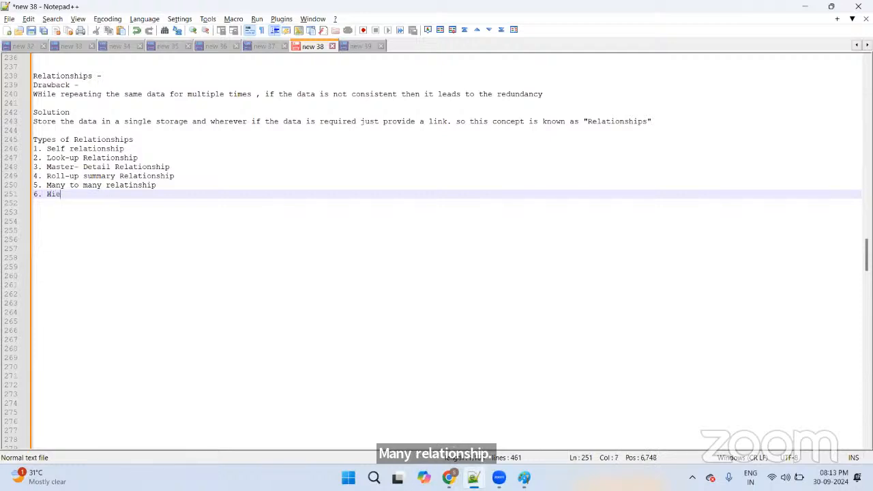
text(rarchical Relation)
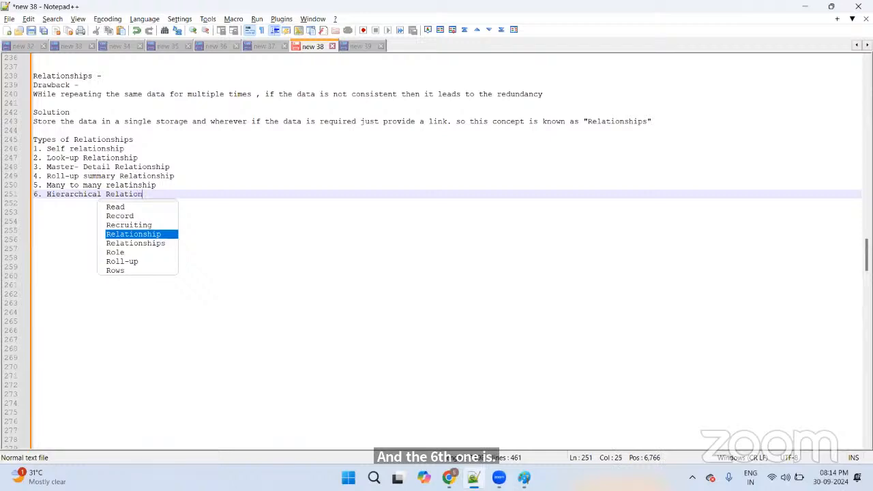
text(ship)
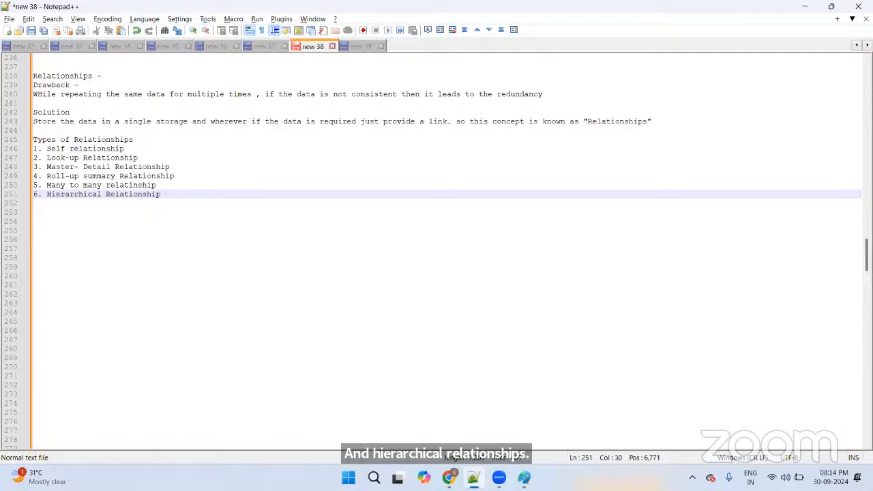
key(Return)
key(Return)
key(Return)
key(Return)
Step: Write a 'Self Relationship' heading with point '1. It is achieved through the formulas'
text(Sele)
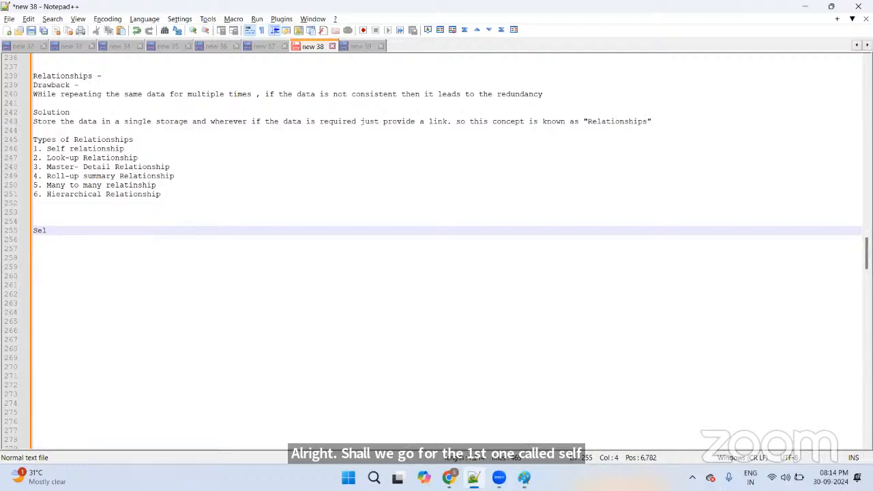
text(f Relatio)
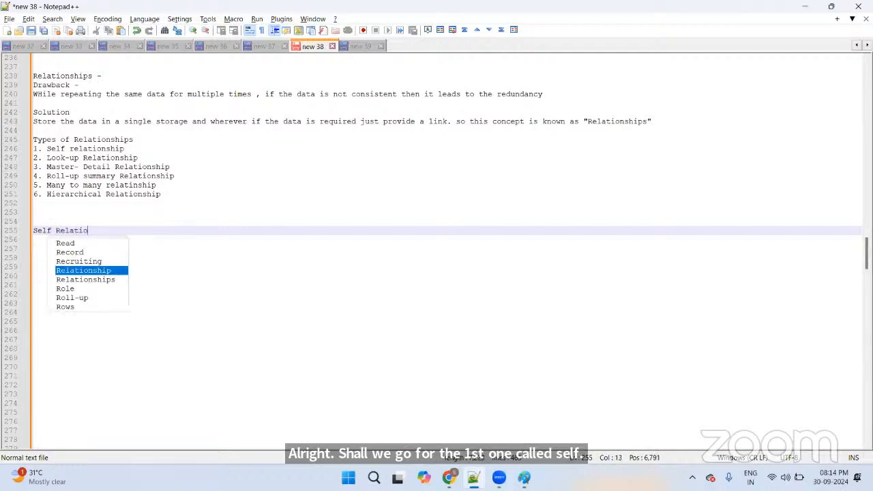
text(nship)
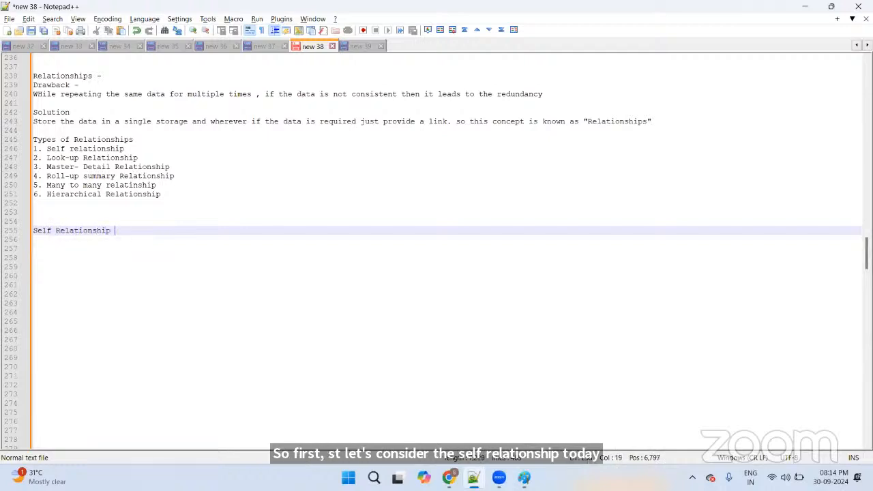
key(Return)
text(1)
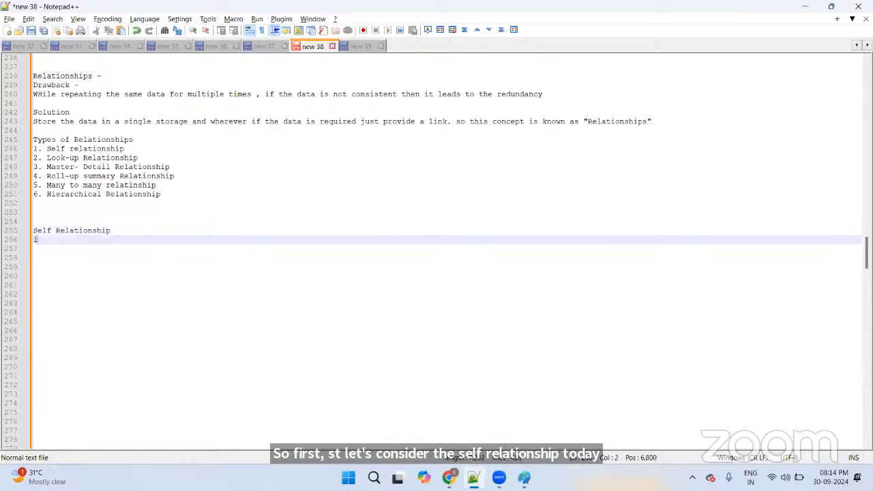
text(. )
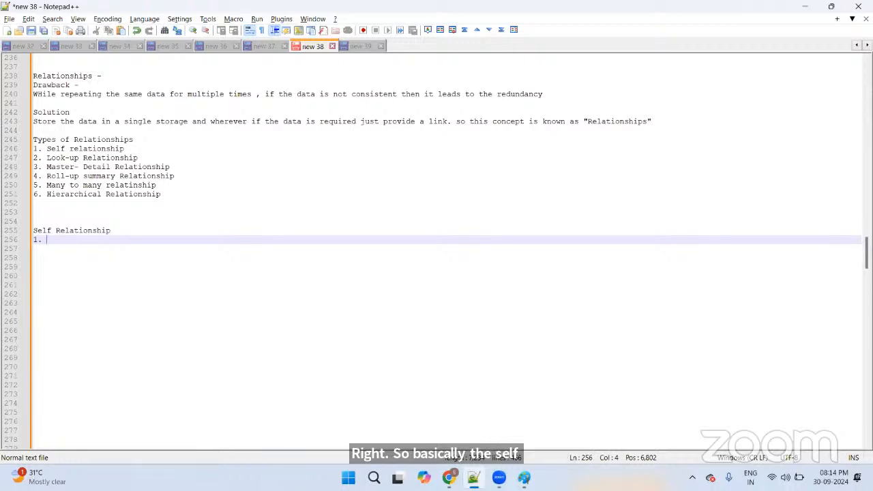
text(It is )
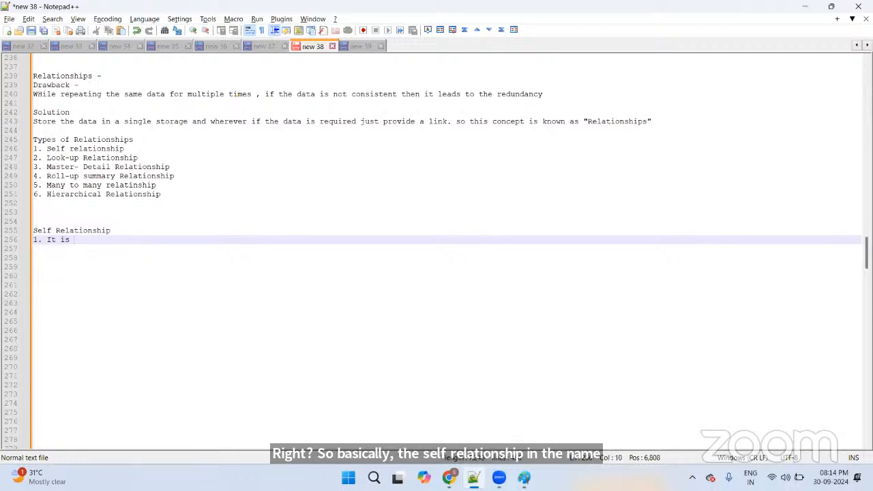
text(achie)
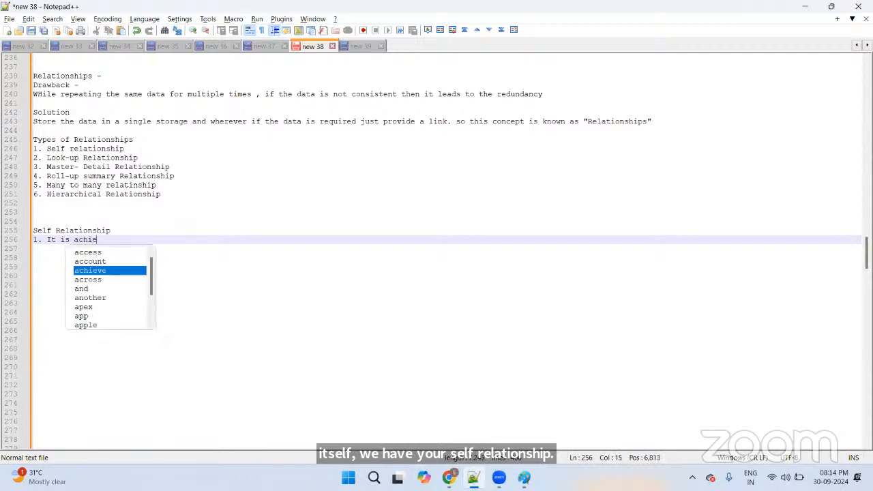
text(d)
key(BackSpace)
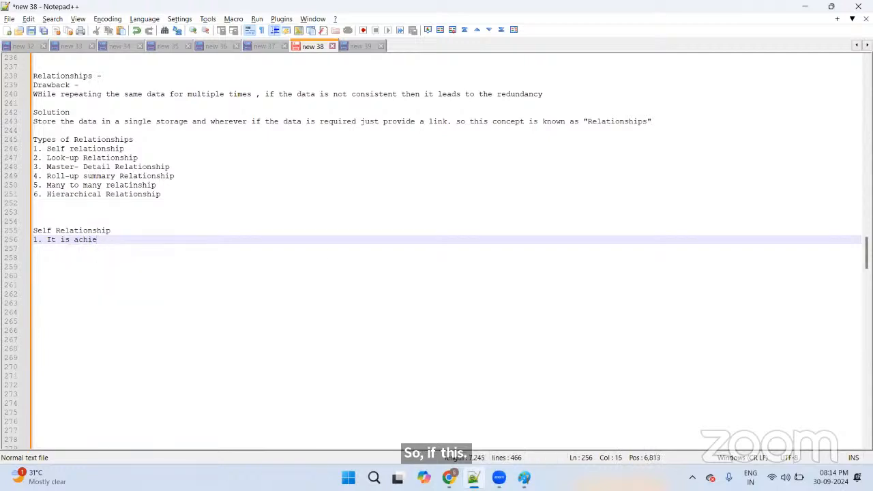
text(ved throught)
key(BackSpace)
key(BackSpace)
text(the formulas)
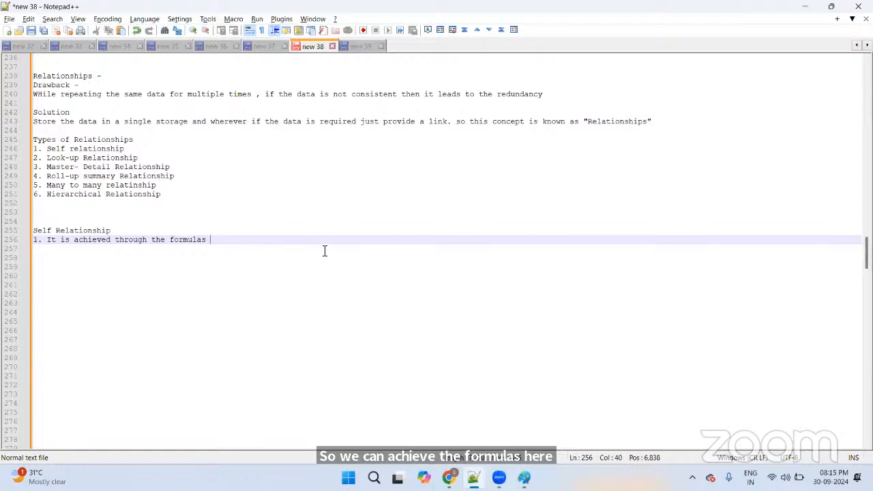
Step: Add point '2. one field depends on the other fields present in the same sobject.'
key(Return)
text(2.)
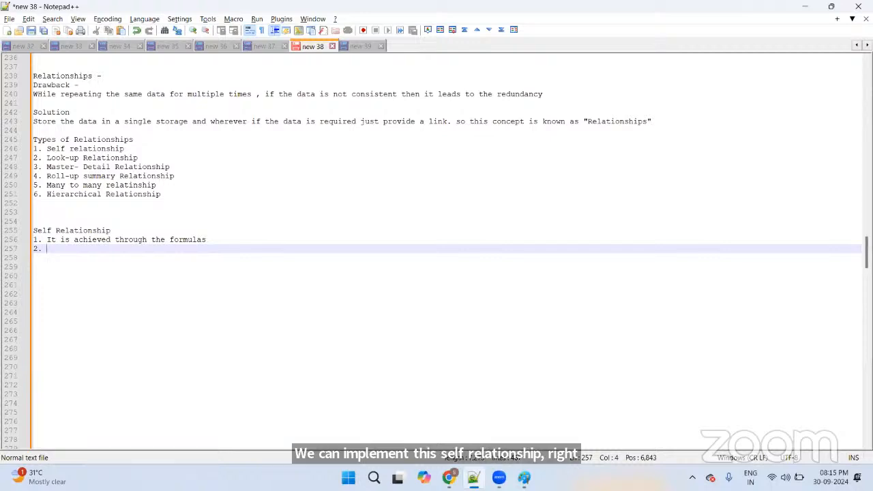
text( one fild)
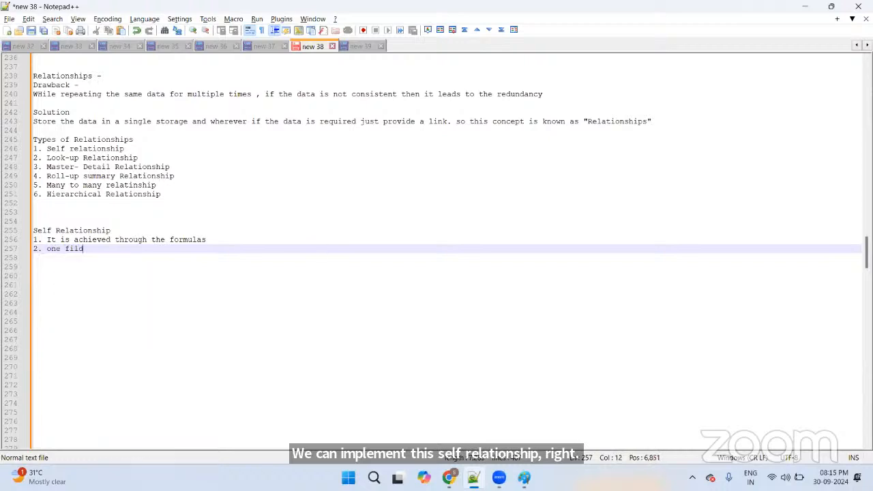
key(BackSpace)
key(BackSpace)
text(eld )
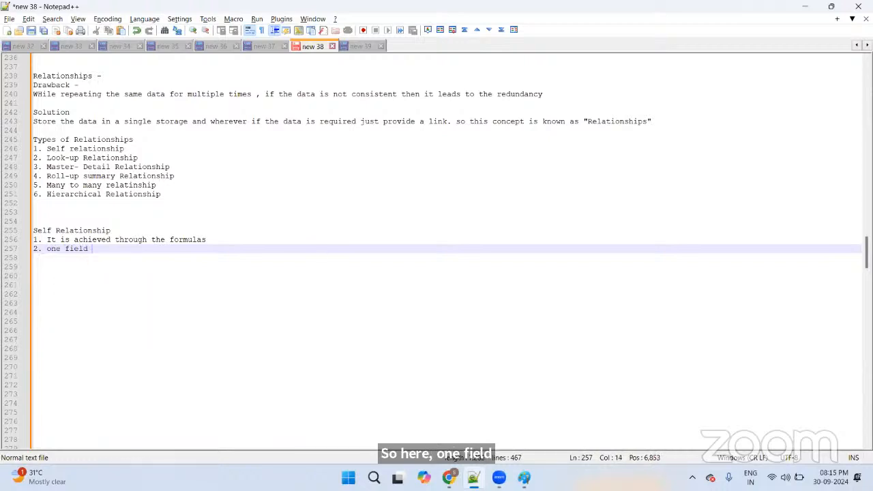
text(depends)
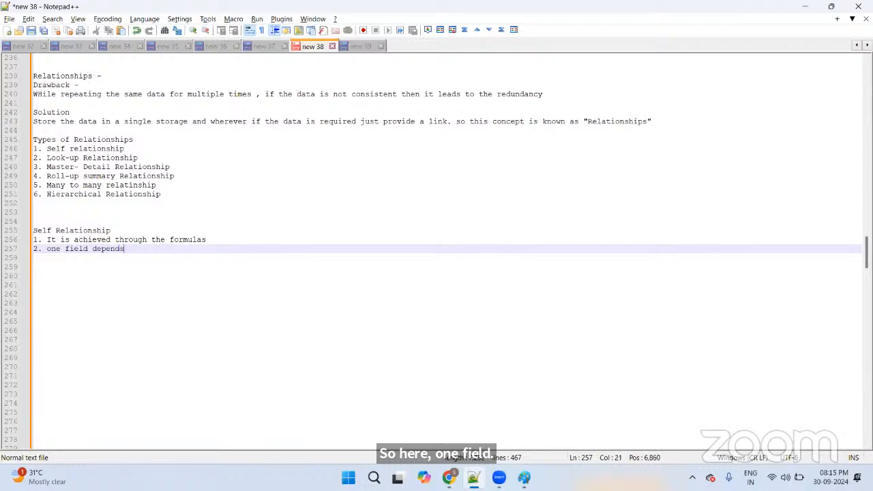
text( on the ot)
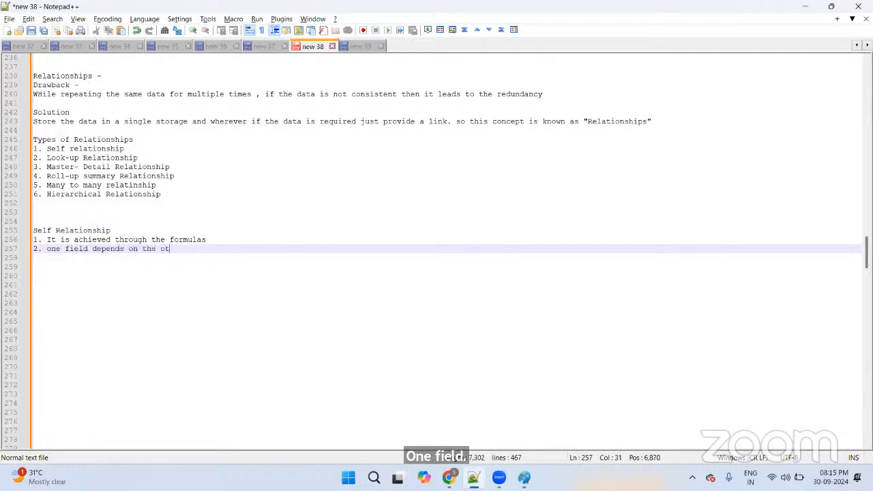
text(her fields )
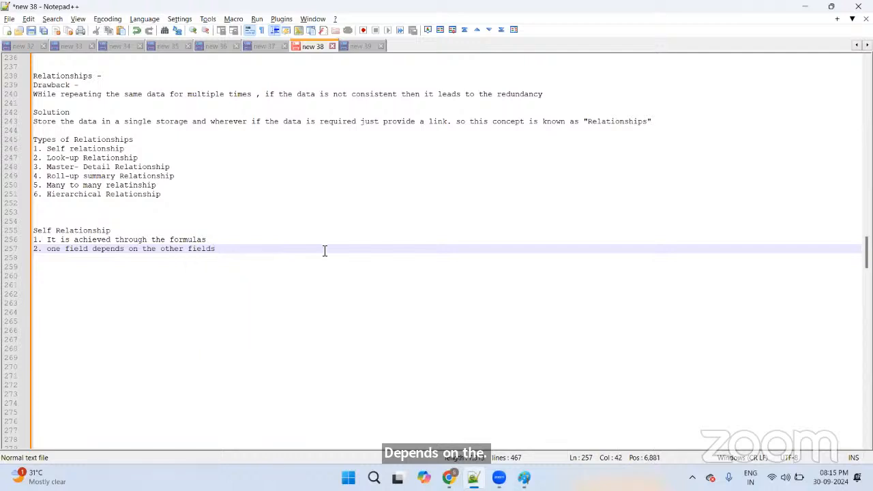
text(present in the sames)
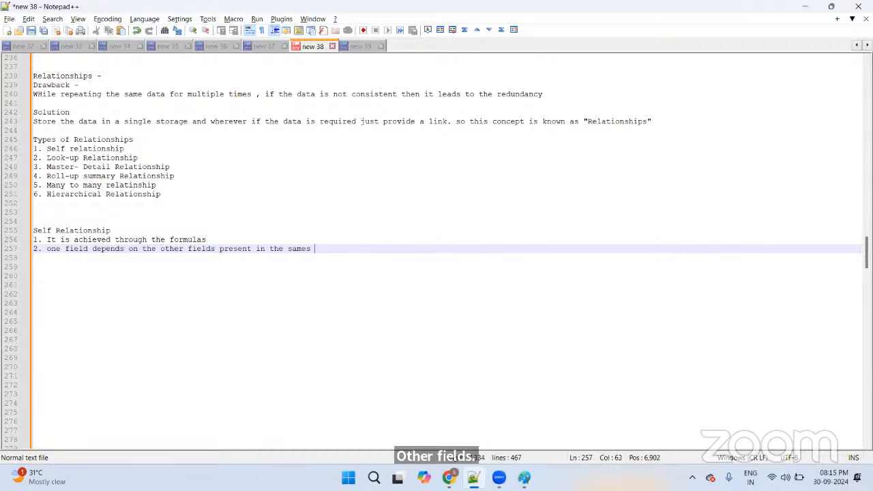
key(BackSpace)
text(sobjec)
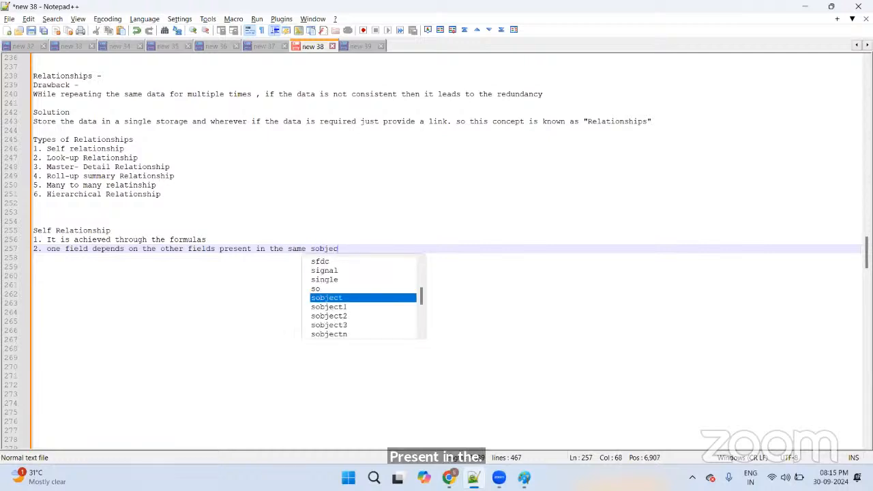
text(t.)
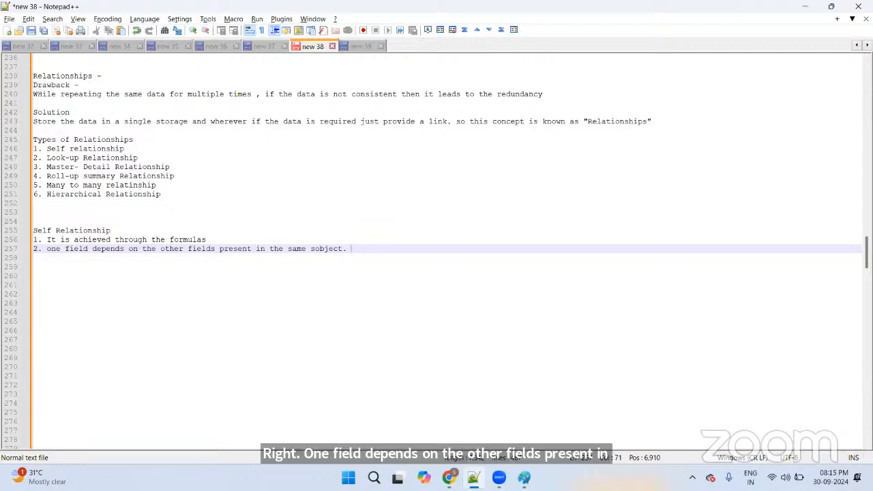
Step: Add point '3. Calculate age of the patient'
key(Return)
text(3. )
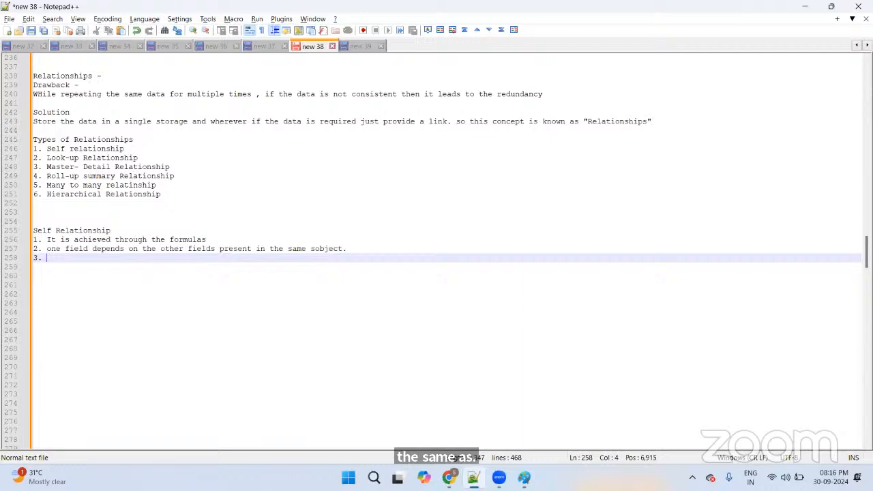
text(Calculate )
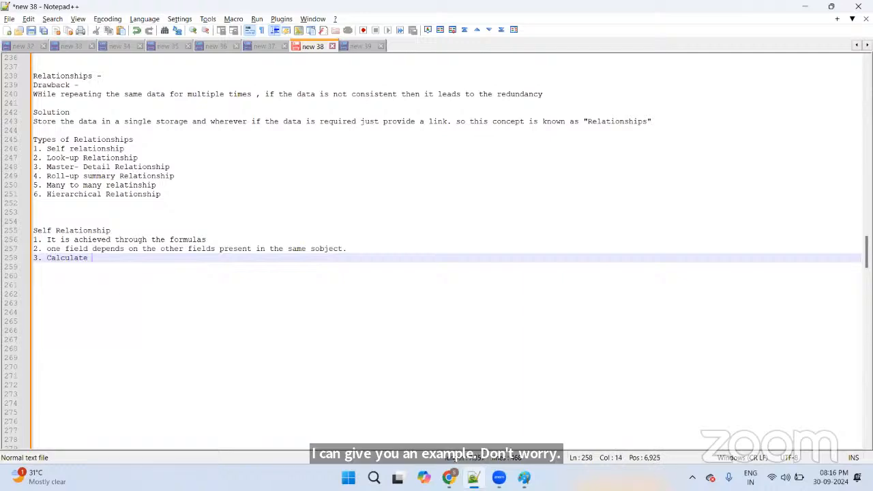
text(age )
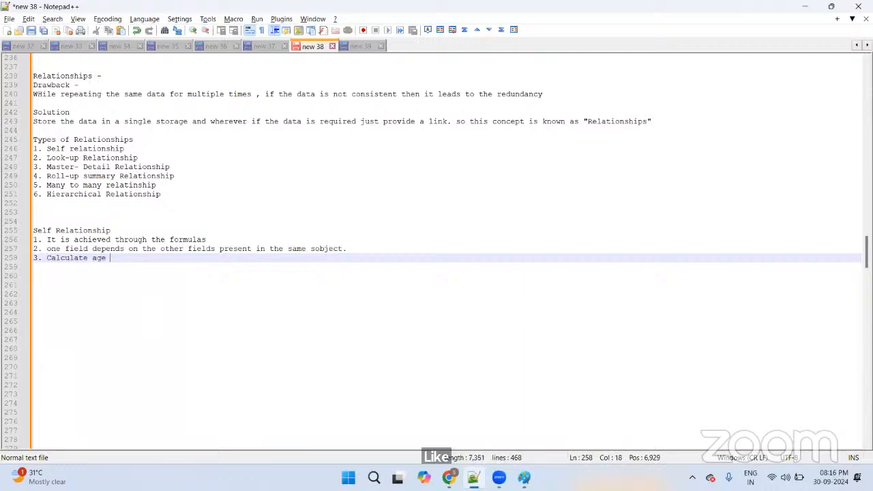
text(of the p)
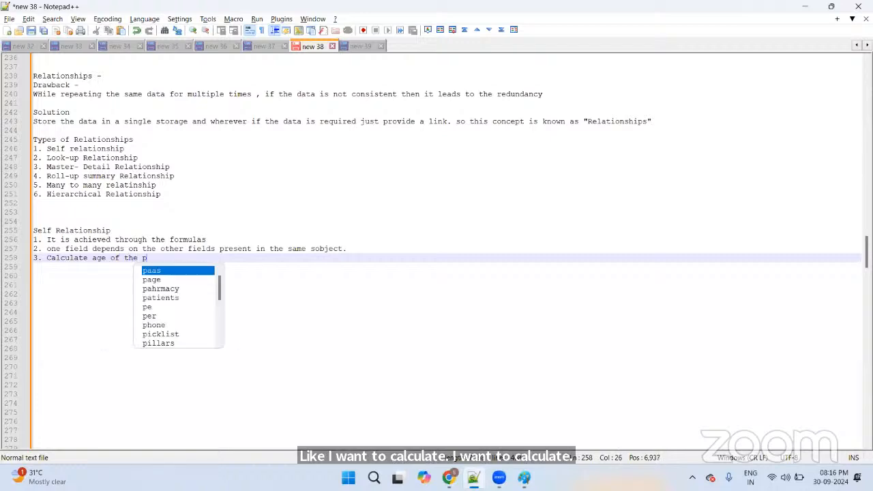
text(atient)
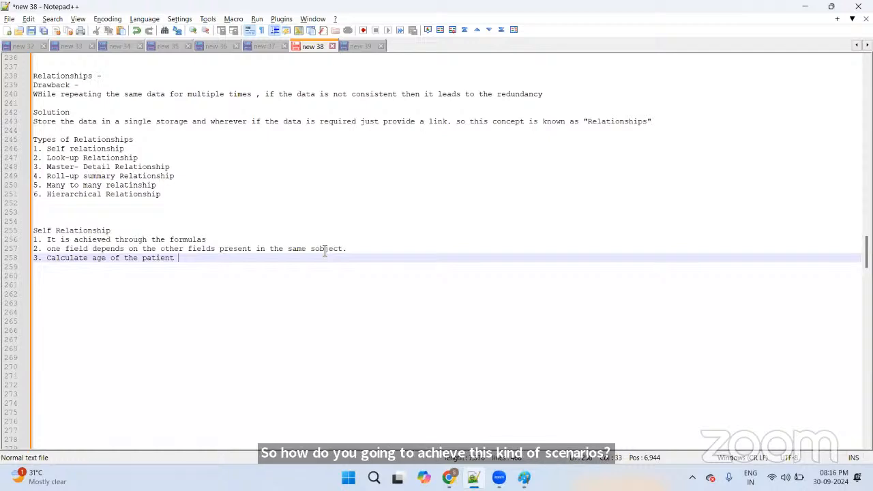
key(Left)
key(Left)
key(Left)
key(Left)
key(Left)
key(Left)
key(Left)
key(Left)
key(Left)
key(Left)
key(Left)
key(Left)
key(Left)
key(Left)
key(Left)
key(Left)
key(Left)
key(Left)
key(Left)
key(Left)
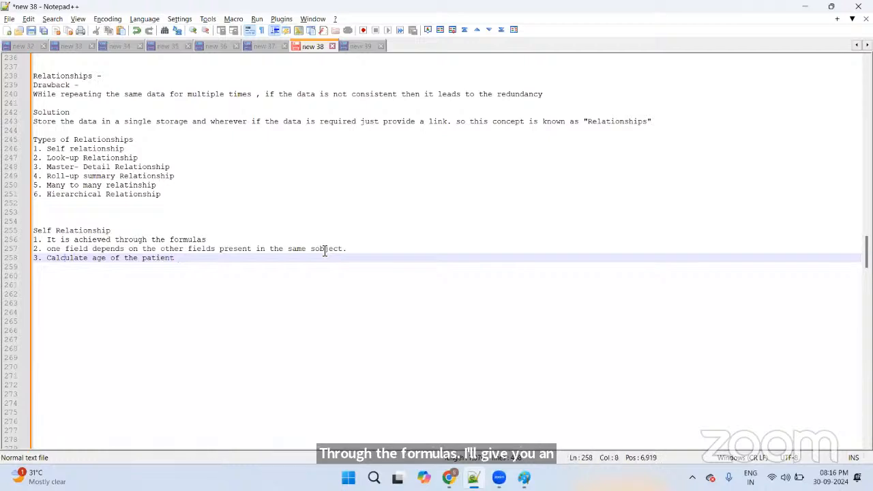
key(Left)
key(Left)
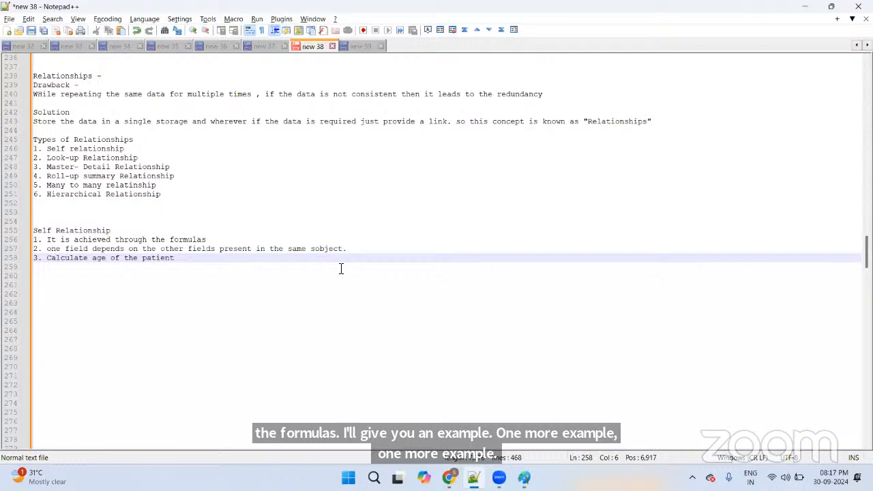
Step: Switch to the browser and load makemytrip.com in a new tab
key(alt+Tab)
key(alt+Tab)
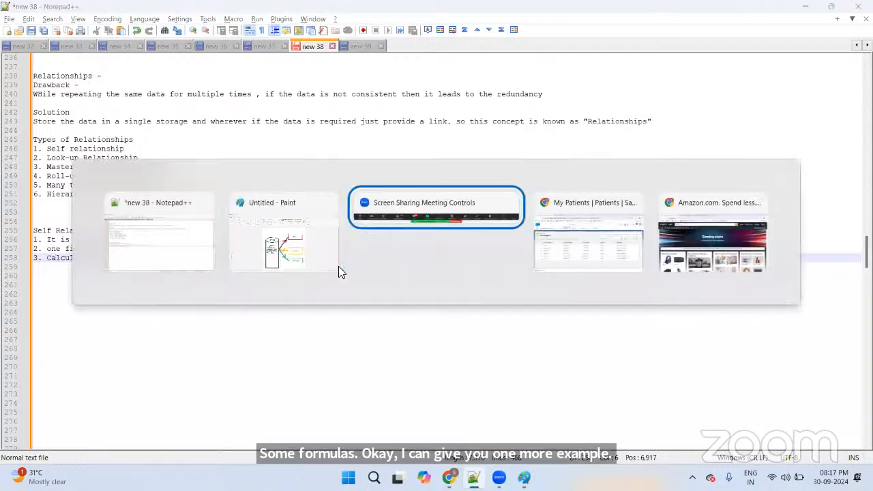
key(alt+Tab)
key(alt+Tab)
key(ctrl+t)
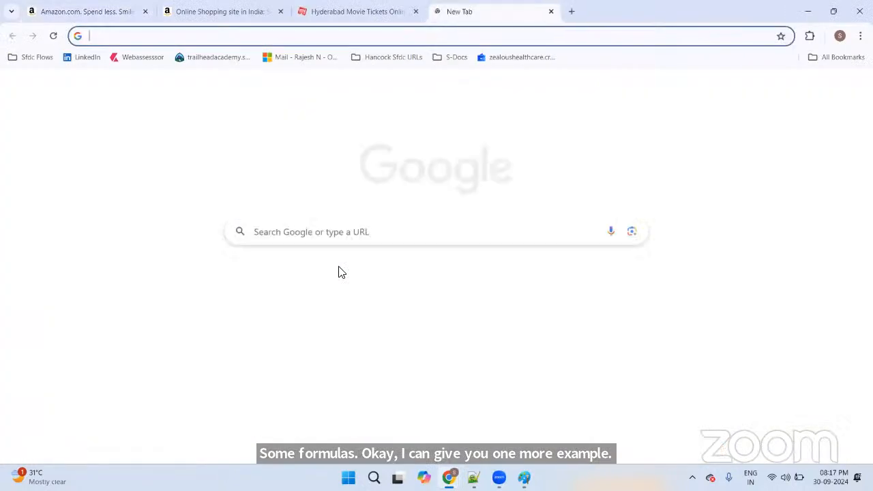
text(makemy)
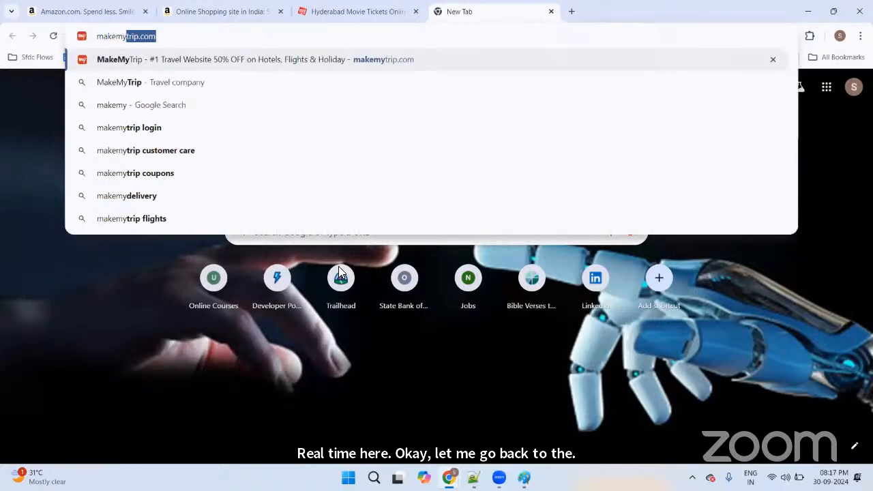
key(Return)
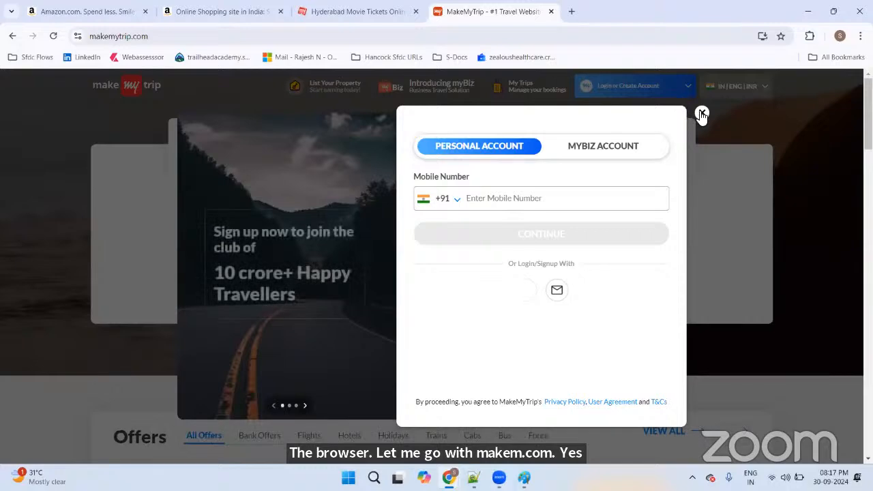
Step: Search one-way Delhi to Bengaluru flights departing 17 October
click(702, 114)
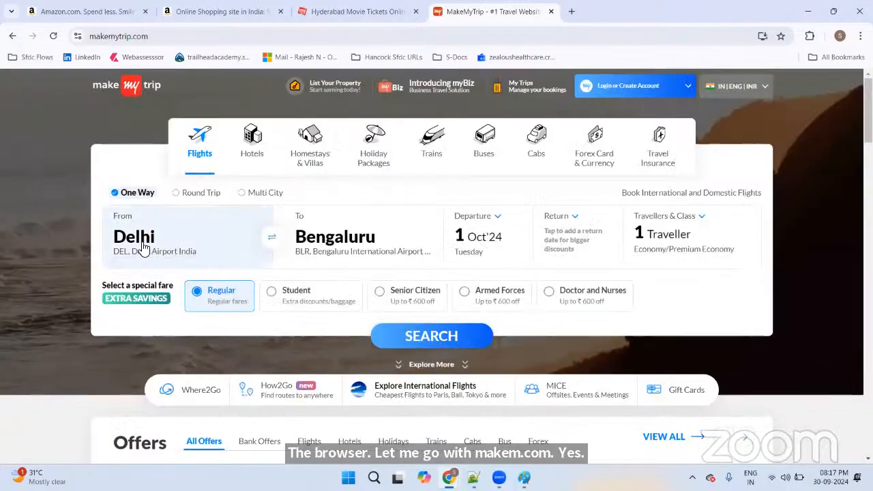
click(489, 244)
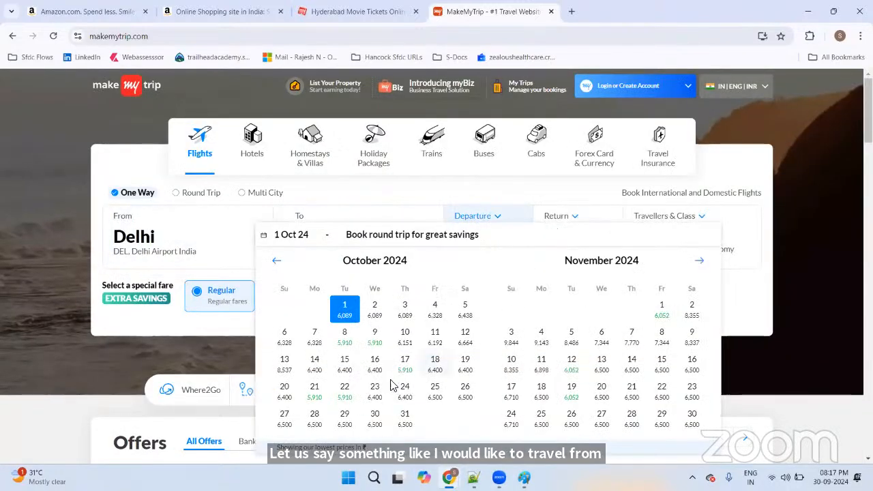
click(405, 362)
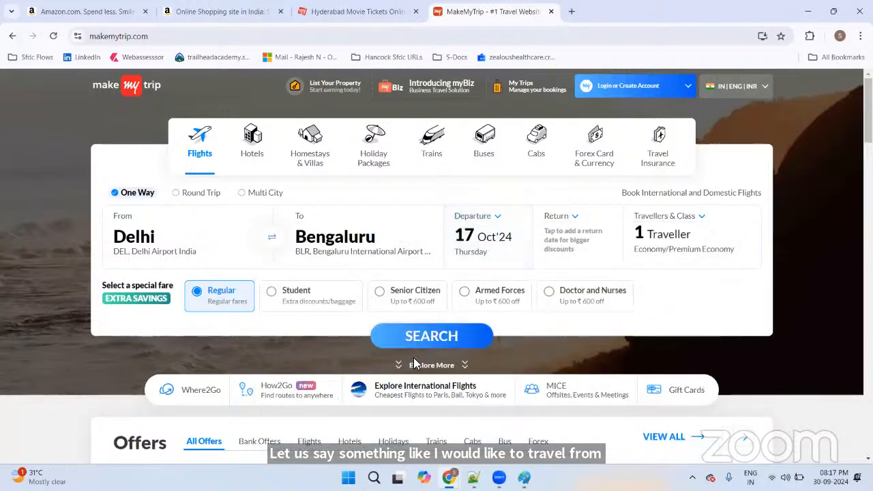
click(436, 344)
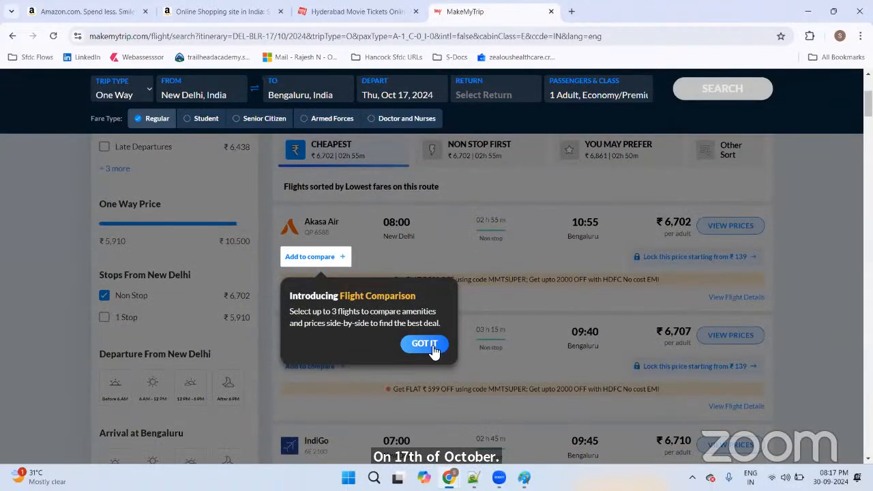
Step: Dismiss the Flight Comparison introduction and scroll through the non-stop results
click(424, 343)
scroll(431, 341, up, 3)
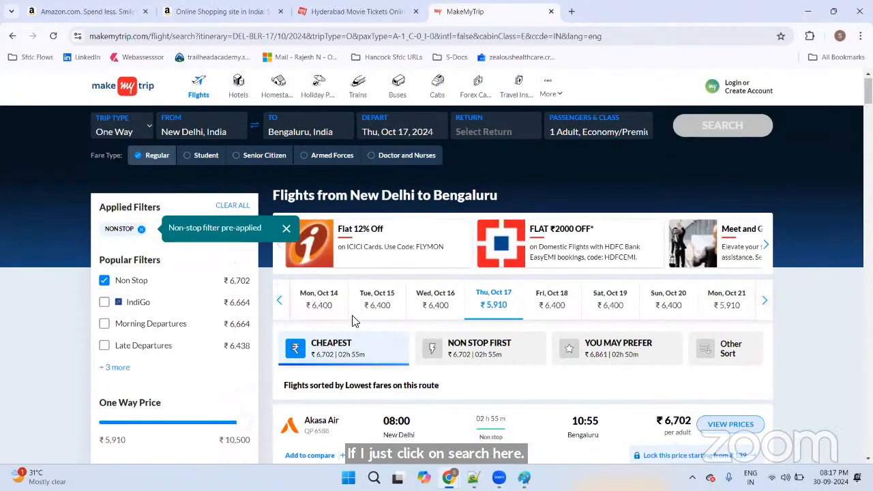
scroll(368, 320, down, 3)
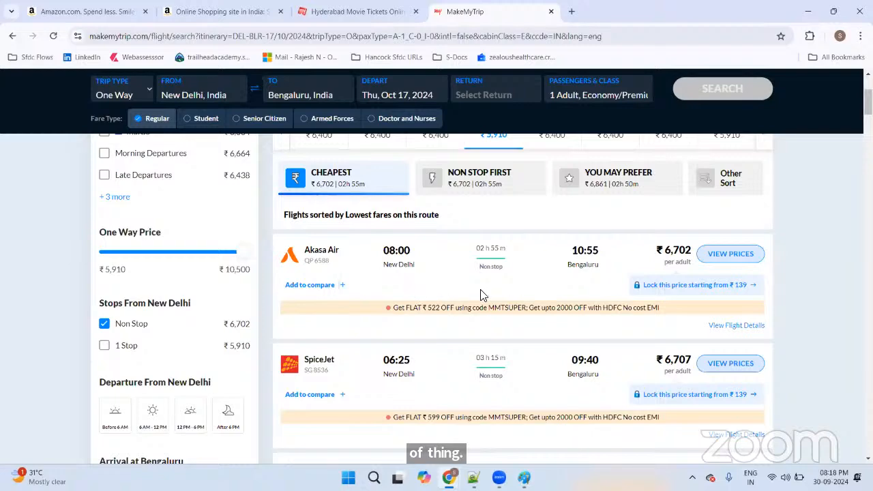
scroll(481, 295, down, 1)
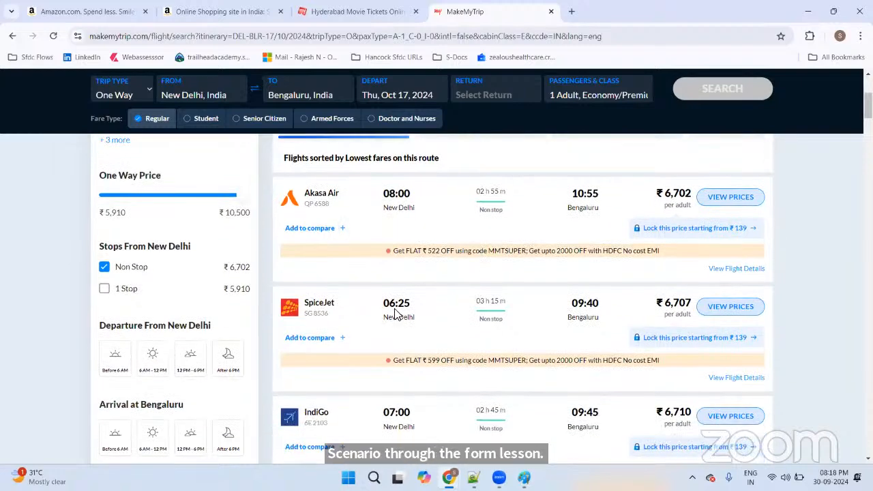
Step: Highlight SpiceJet's 06:25 departure, 09:40 arrival and 03 h 15 m duration, then return to Notepad++
drag(381, 305, 418, 311)
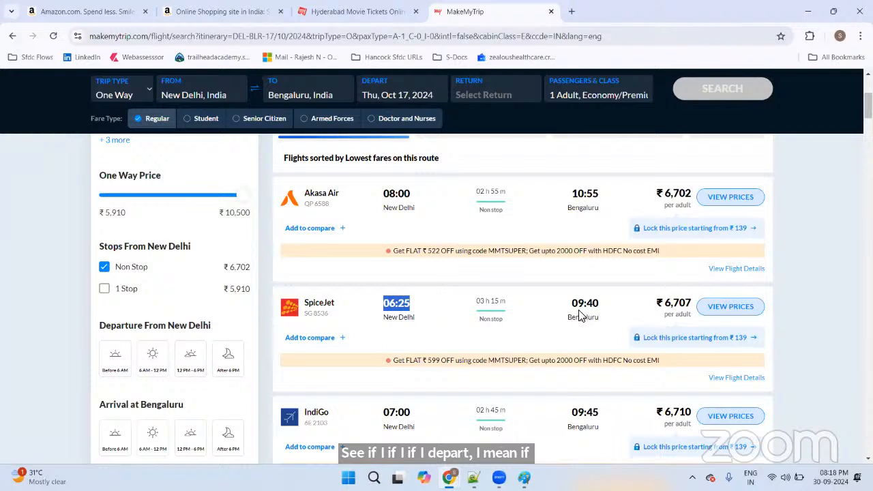
drag(570, 307, 608, 308)
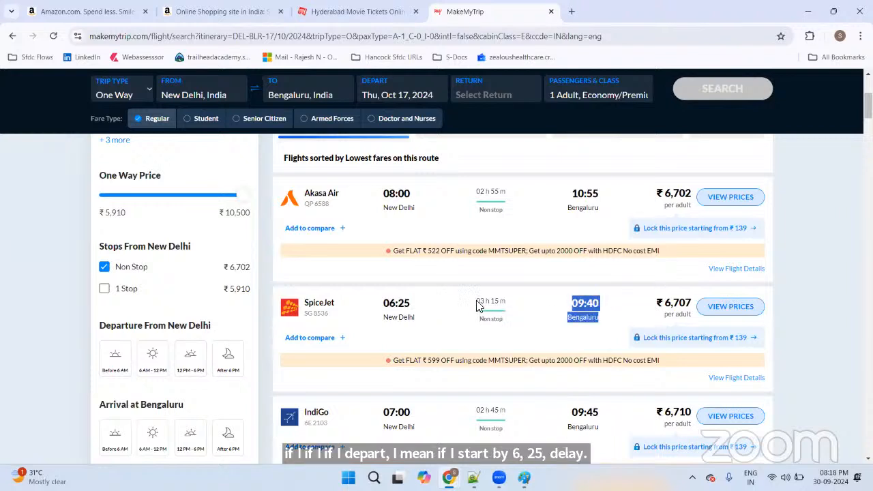
drag(478, 304, 511, 302)
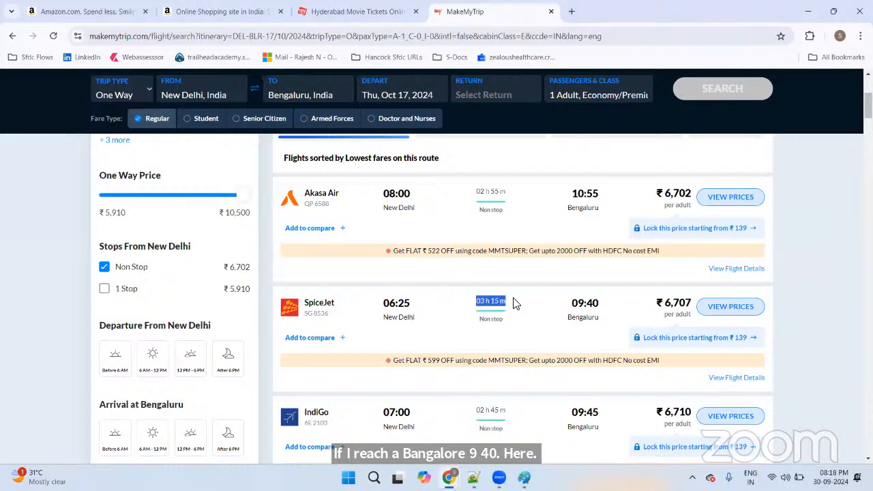
click(490, 213)
scroll(485, 286, down, 4)
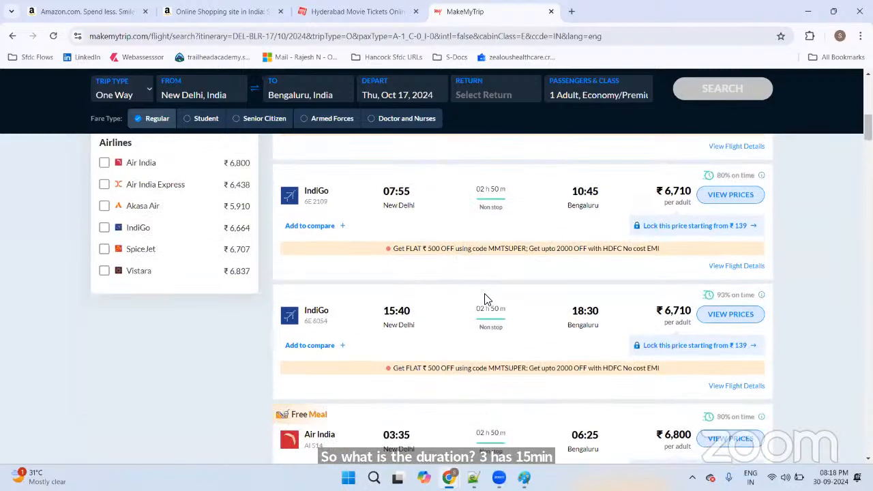
scroll(487, 294, up, 8)
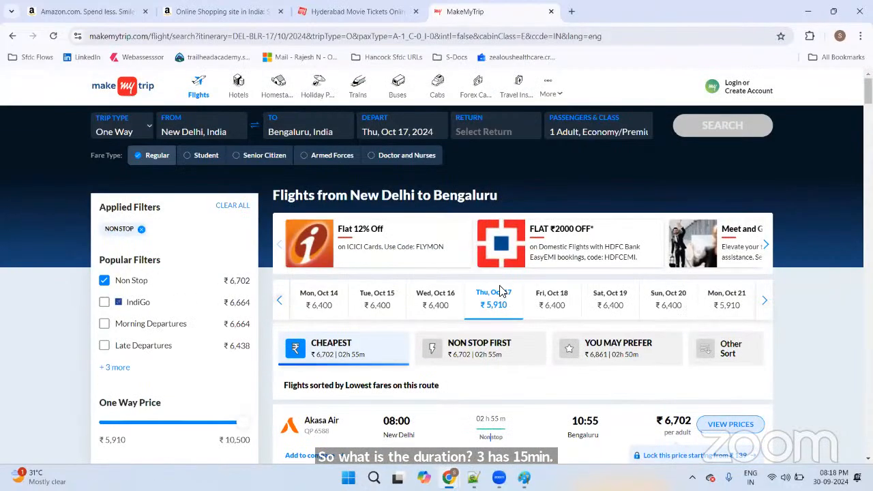
scroll(502, 291, down, 3)
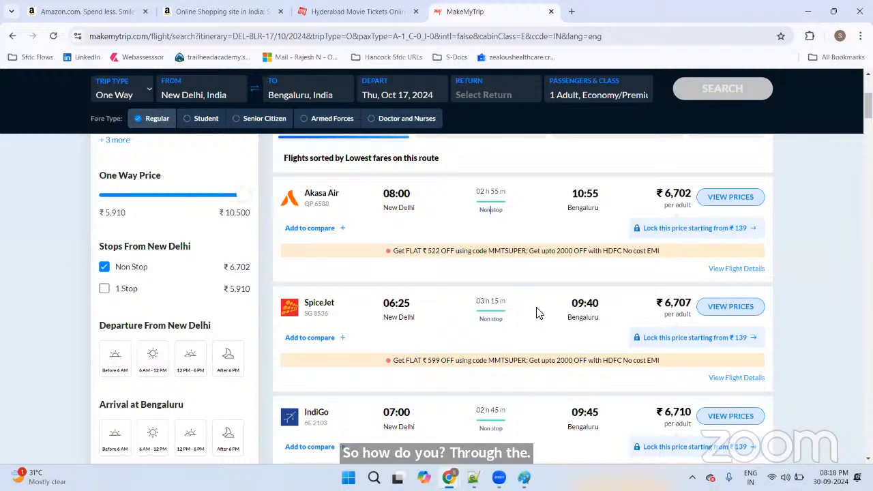
key(alt+Tab)
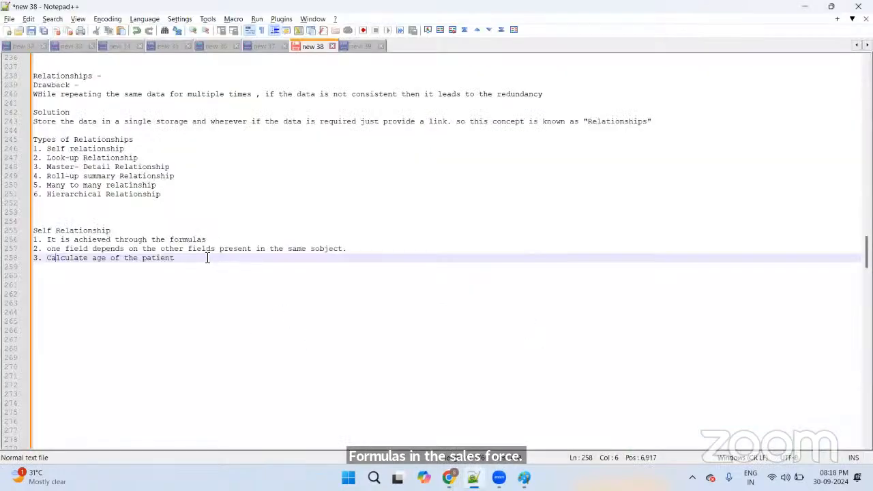
Step: Extend point 3 to read 'Calculate age of the patient - current year - date of the birth'
click(204, 259)
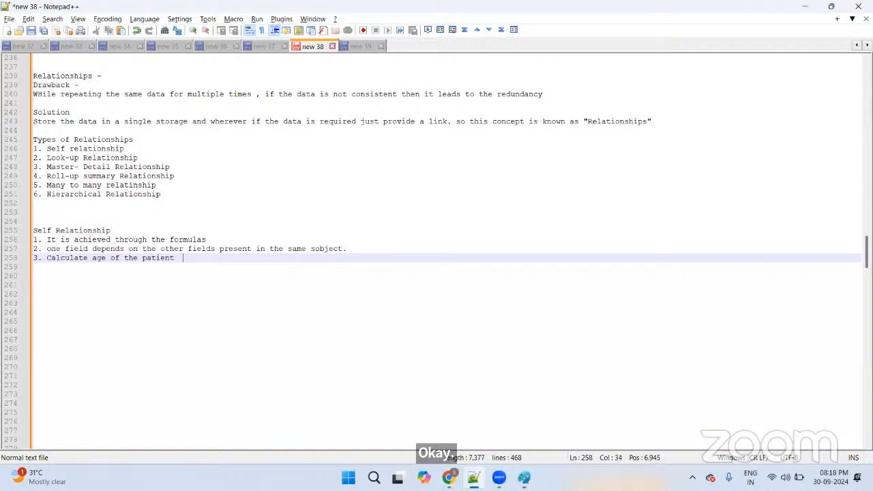
text(-)
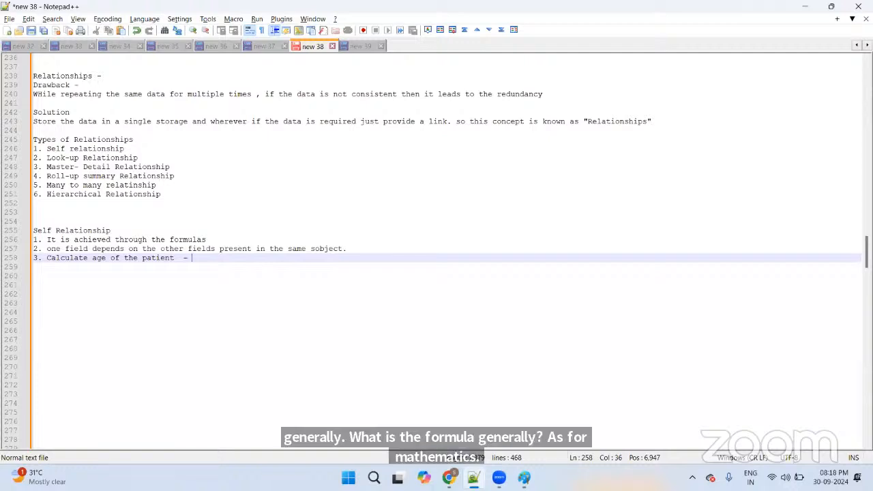
text(curren)
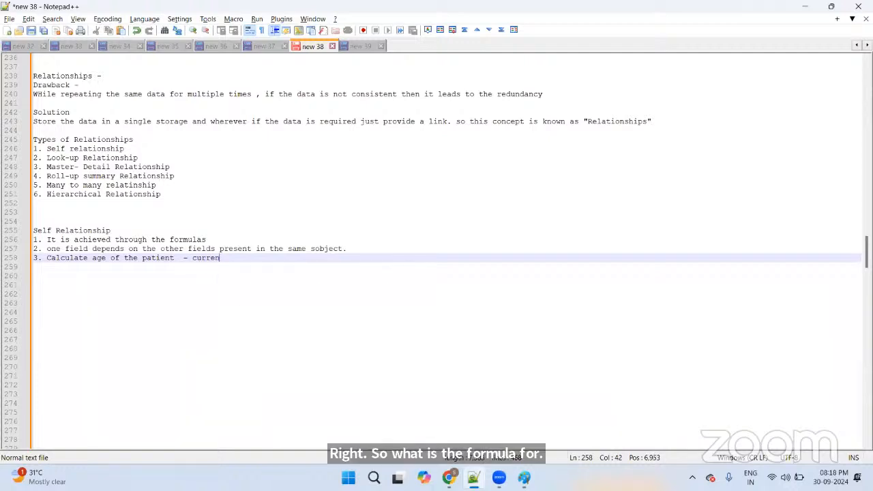
text(t year - da)
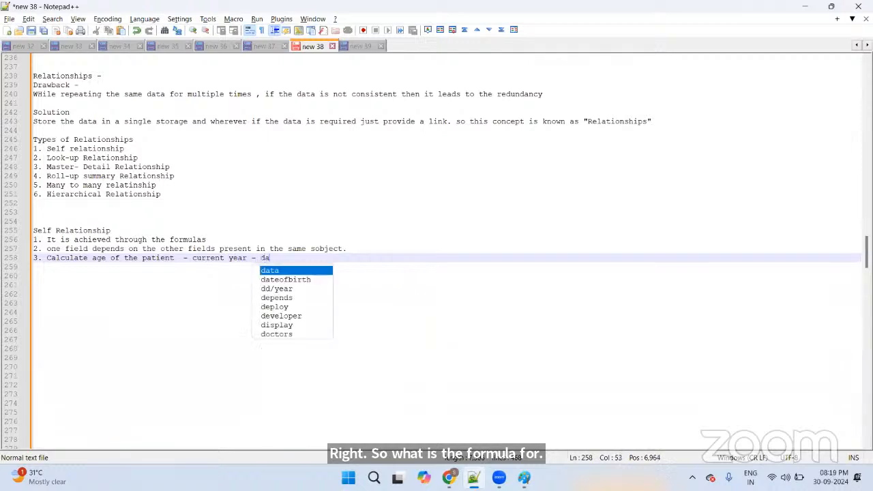
text(te of te)
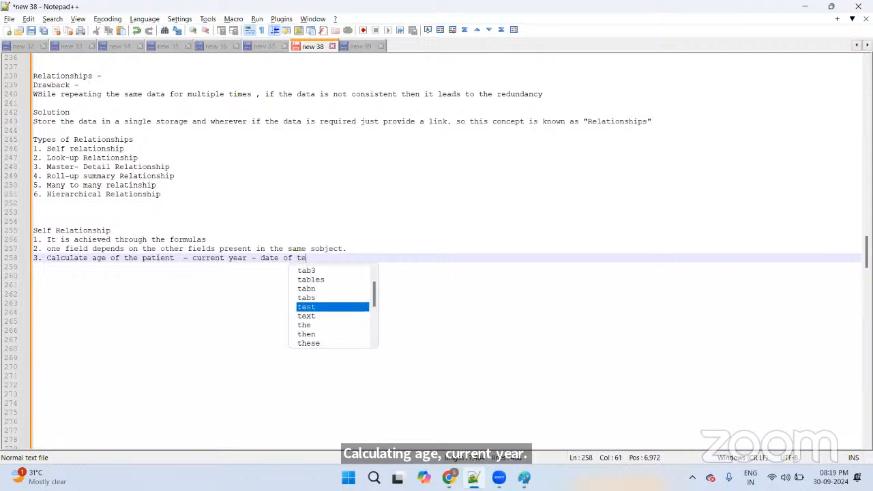
key(BackSpace)
text(he )
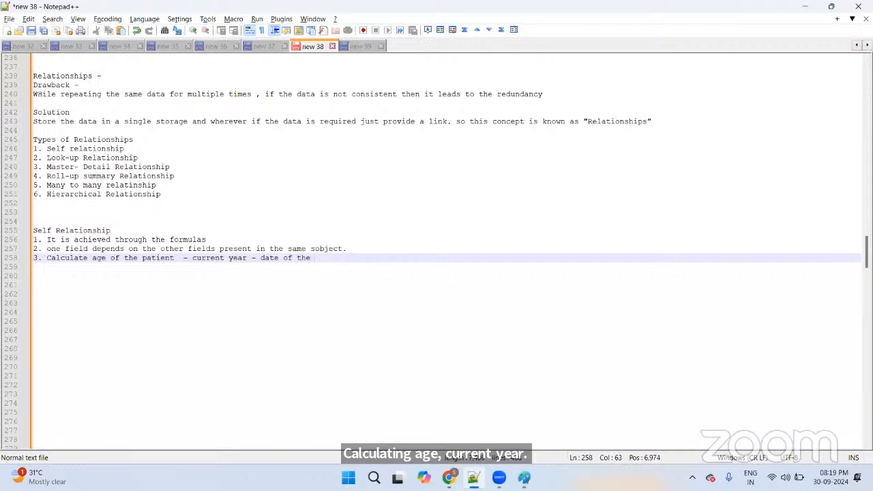
text(birth)
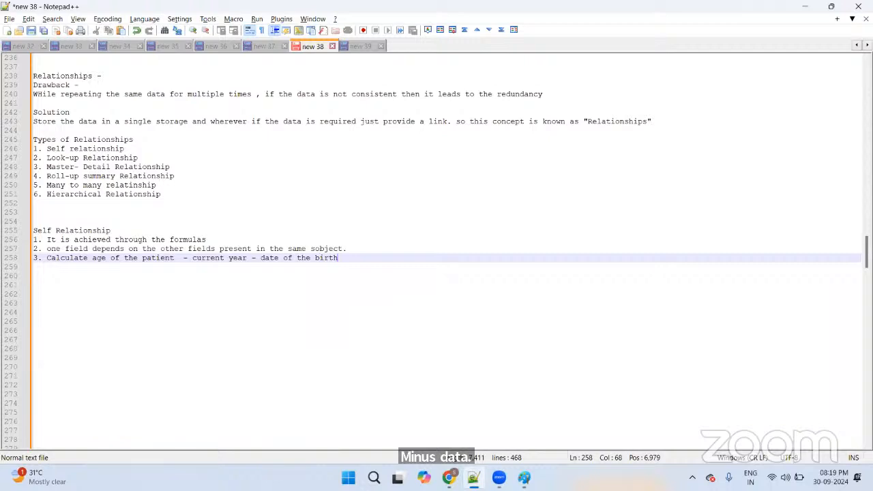
key(Return)
Step: Add an indented '(field - date)' note beneath the age formula
key(Tab)
key(Tab)
key(Tab)
key(Tab)
key(Tab)
key(Tab)
key(Tab)
key(Tab)
key(Tab)
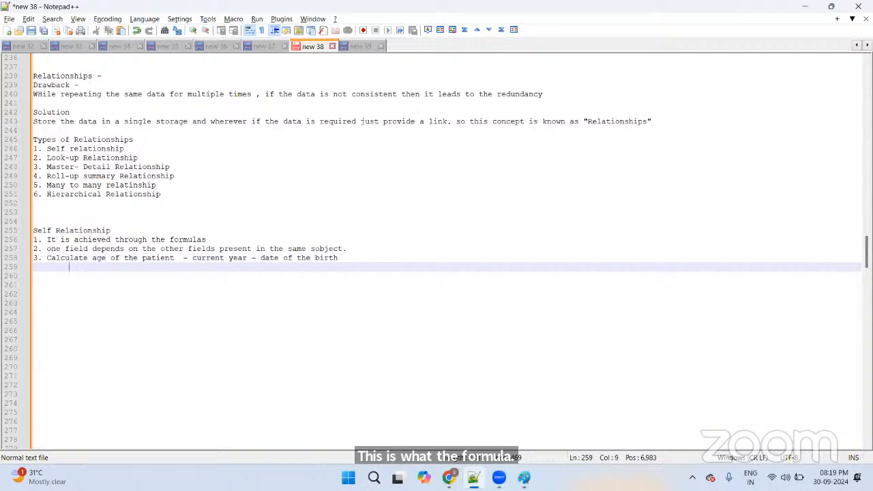
key(Tab)
key(Tab)
key(Tab)
key(Tab)
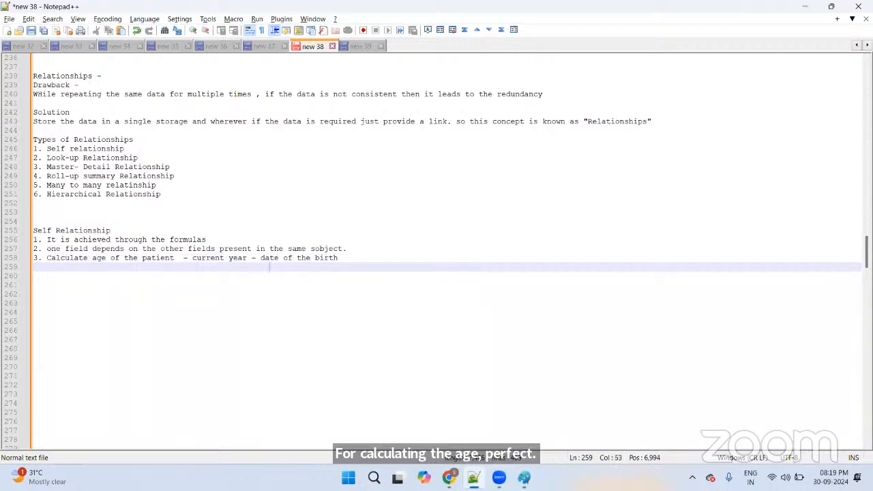
text(())
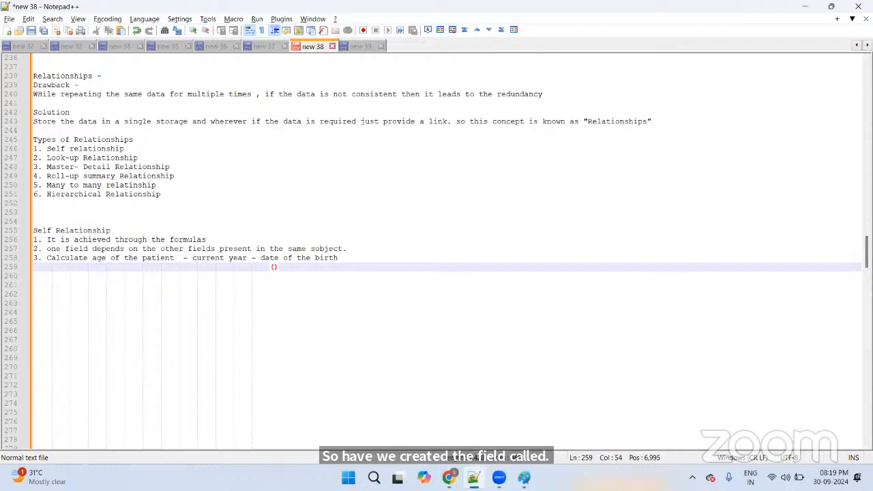
text(field)
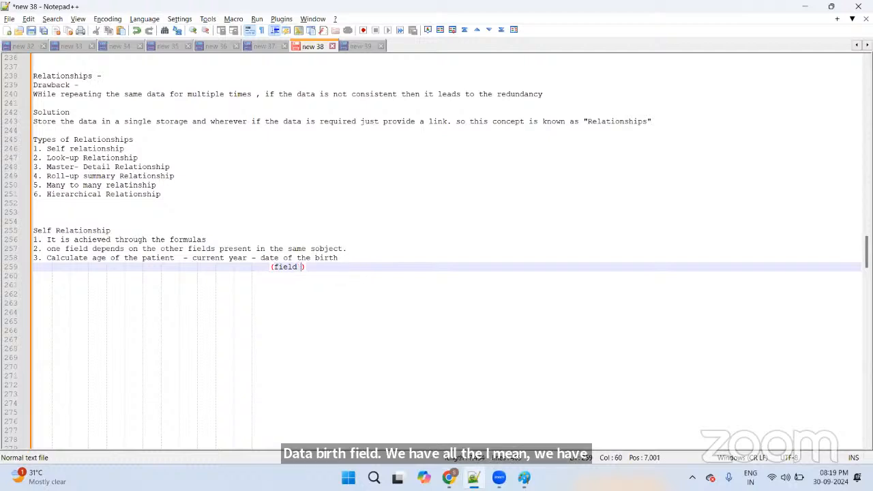
text( - dat)
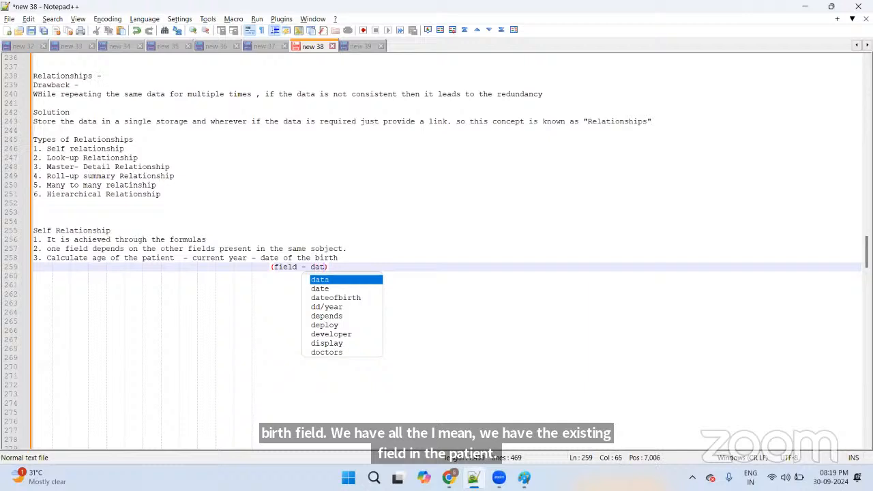
text(e)
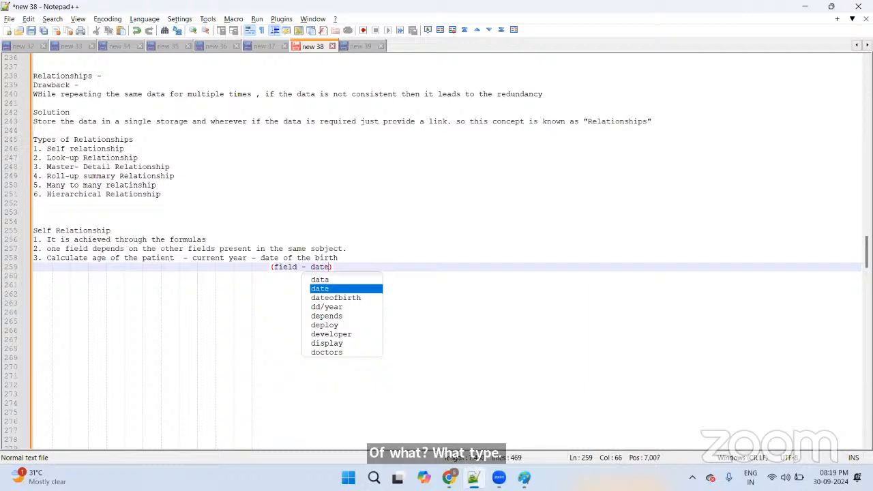
key(Escape)
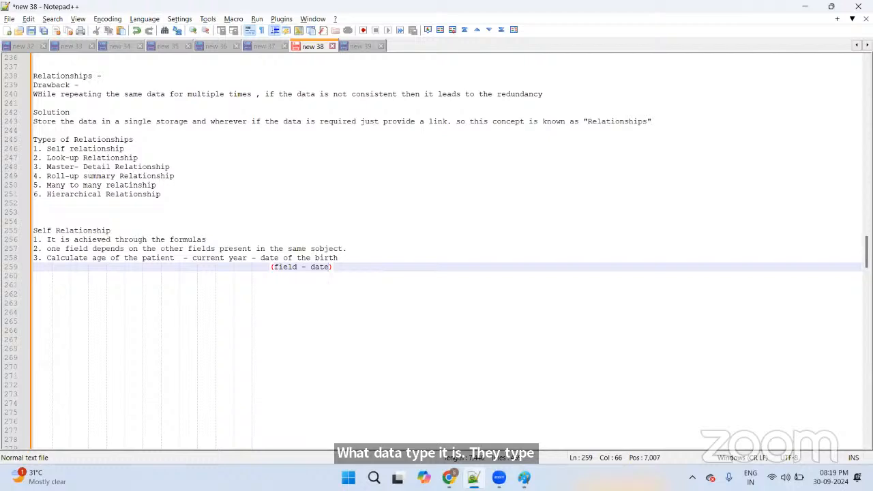
click(214, 267)
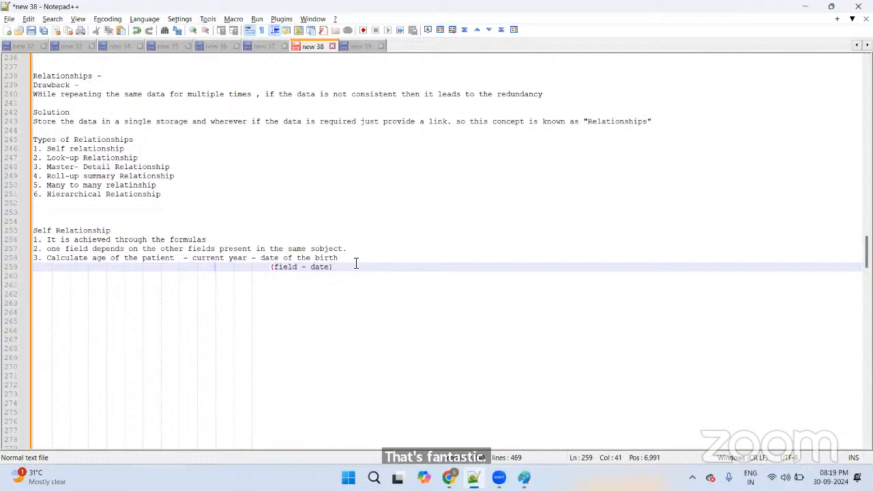
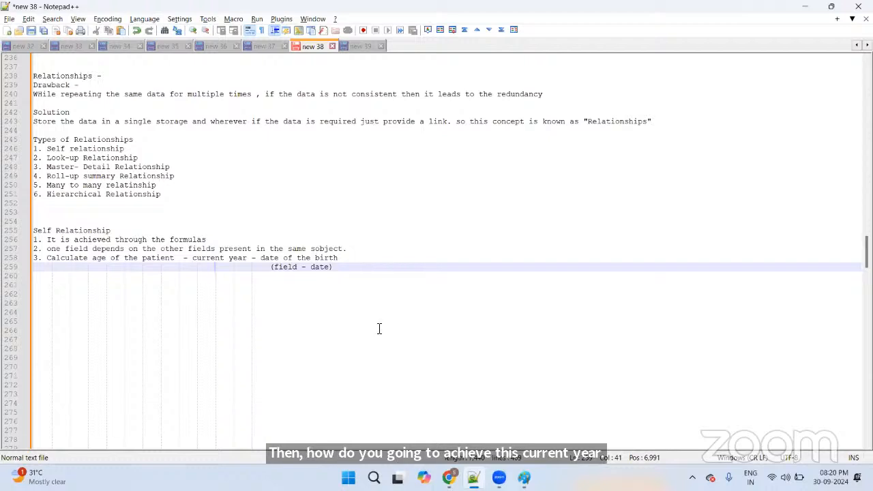
Step: Switch from Notepad++ to the Chrome window showing the Salesforce My Patients list
key(alt+Tab)
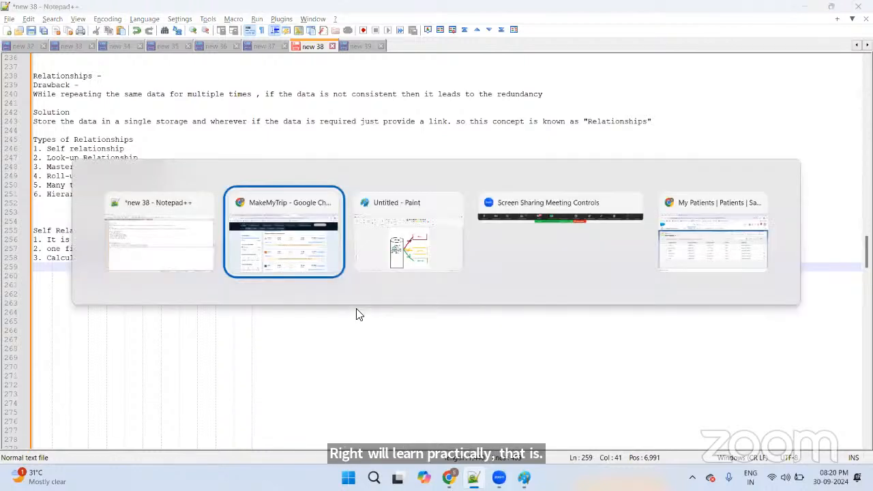
key(Tab)
key(Tab)
key(Tab)
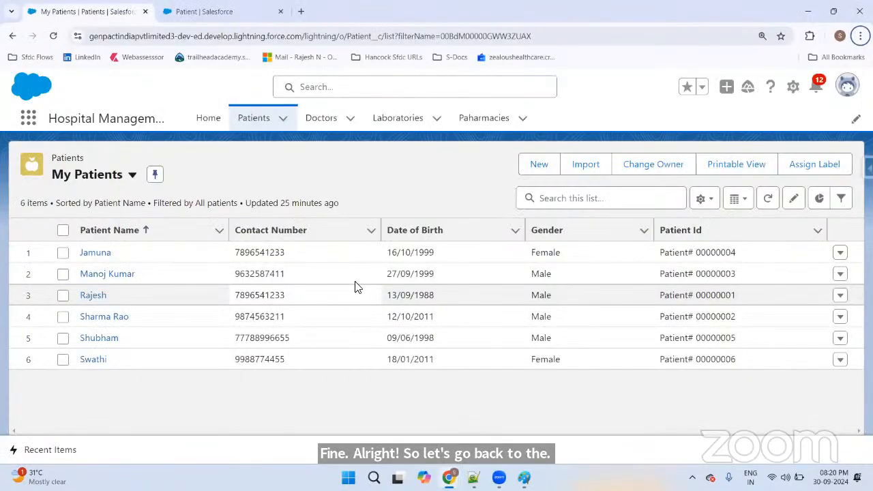
Step: Reload the Patients list and open Salesforce Setup in a new tab
click(255, 125)
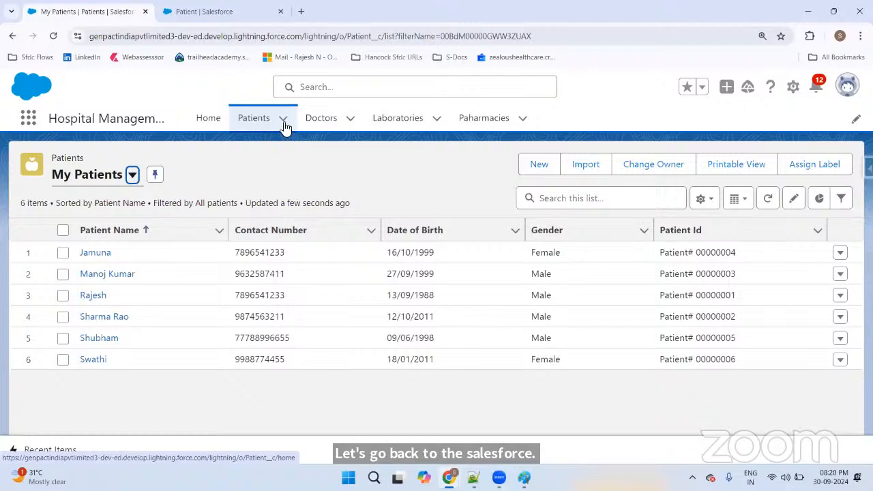
click(795, 88)
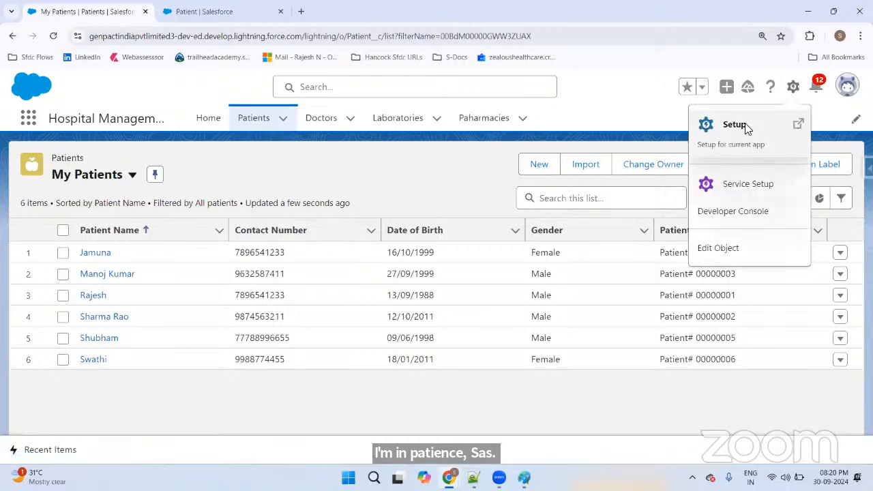
click(724, 125)
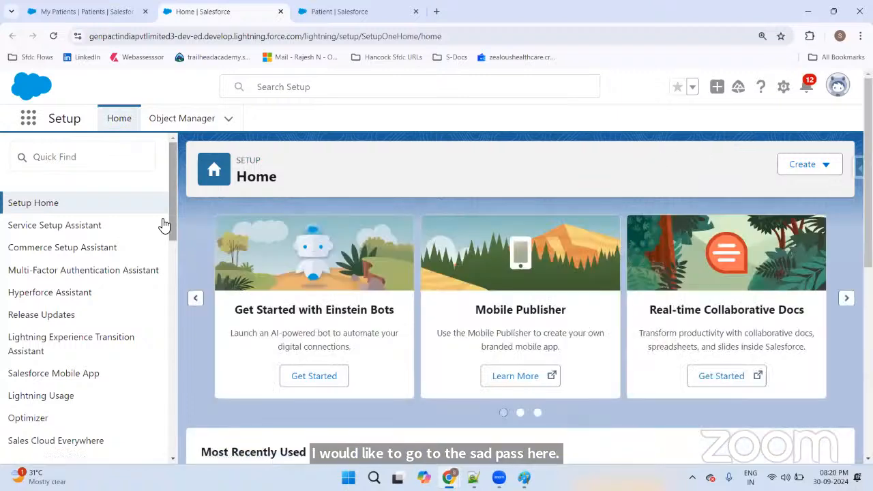
click(97, 152)
text(f)
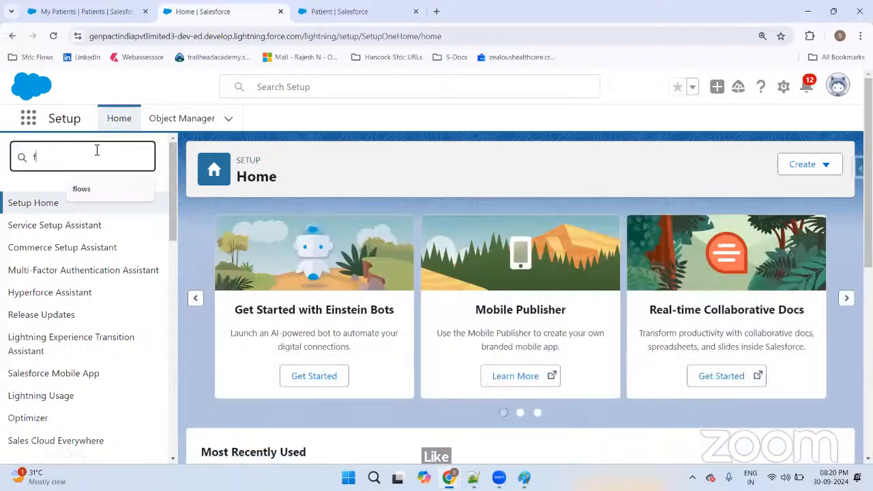
key(BackSpace)
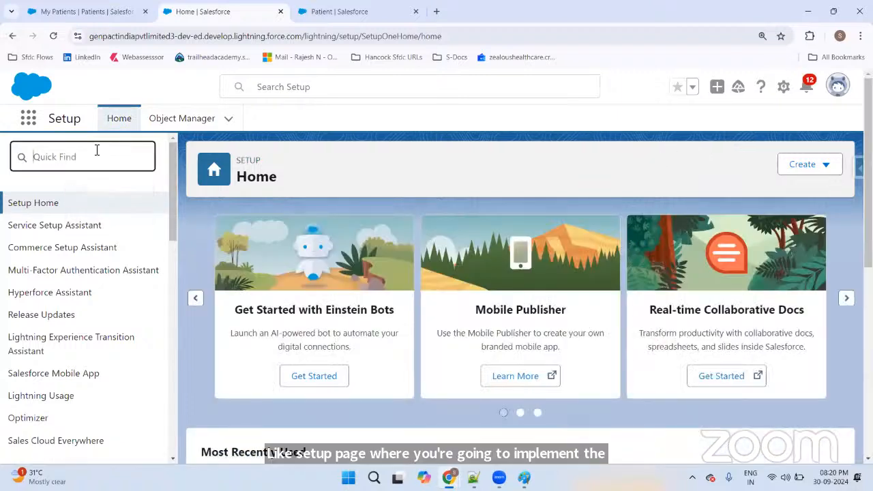
Step: In Object Manager, filter objects by 'patien' and open the Patient object
click(205, 121)
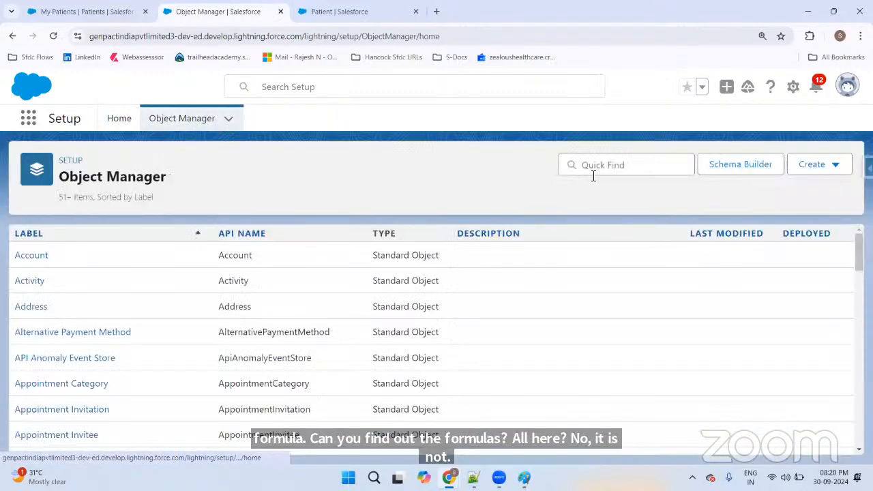
click(597, 170)
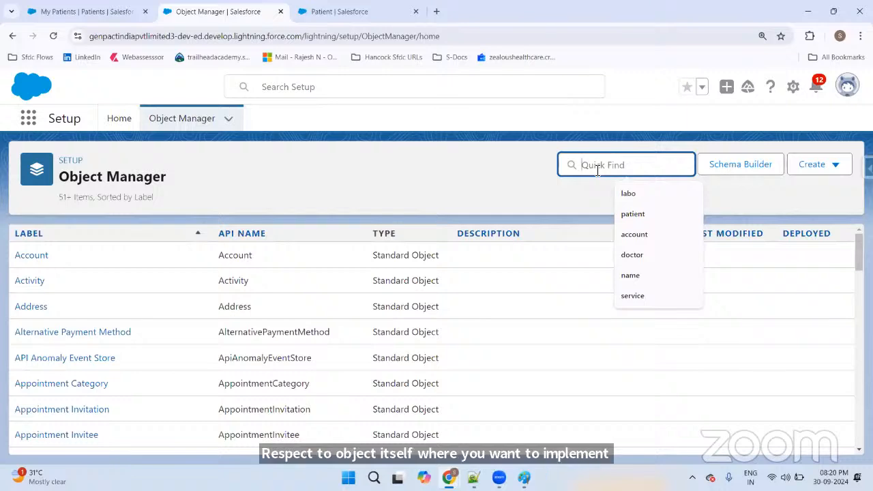
text(patien)
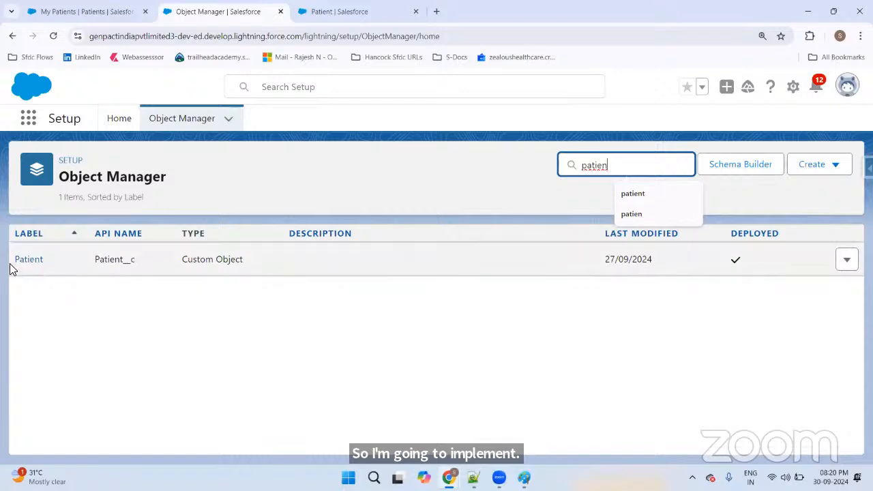
click(17, 266)
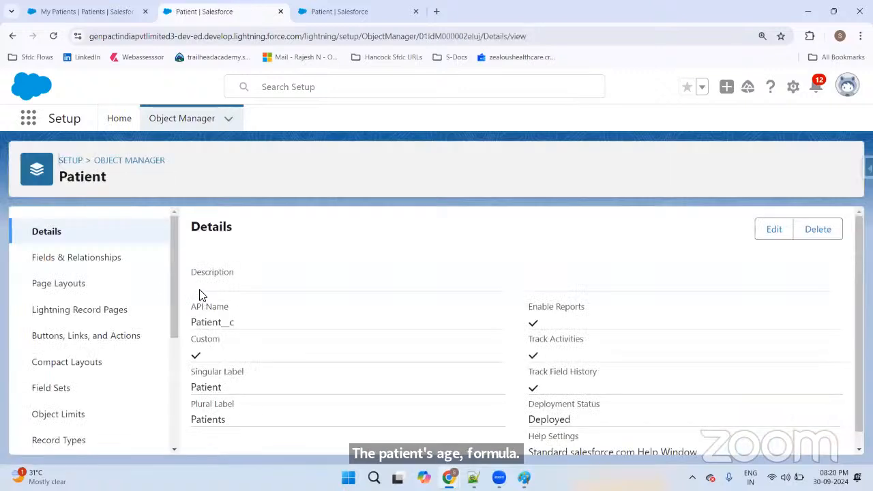
Step: Review Patient's Fields & Relationships, noting Date_of_Birth__c, and start a new custom field
scroll(132, 263, down, 2)
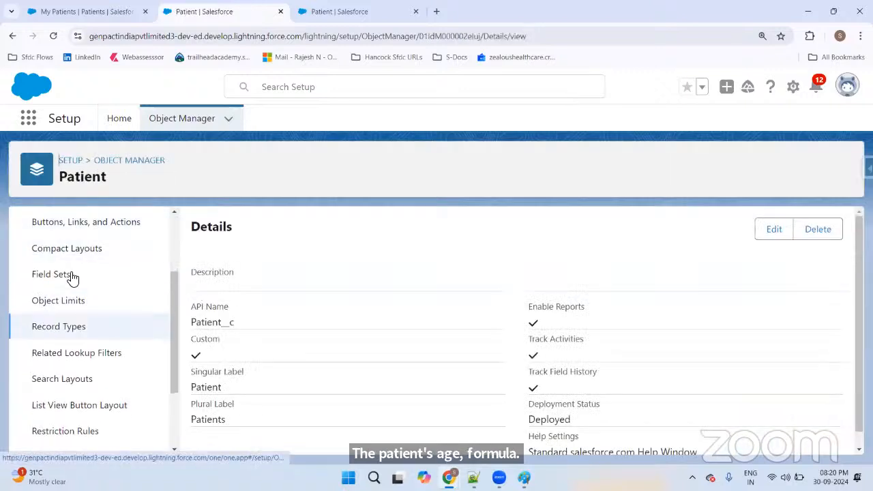
scroll(73, 395, down, 3)
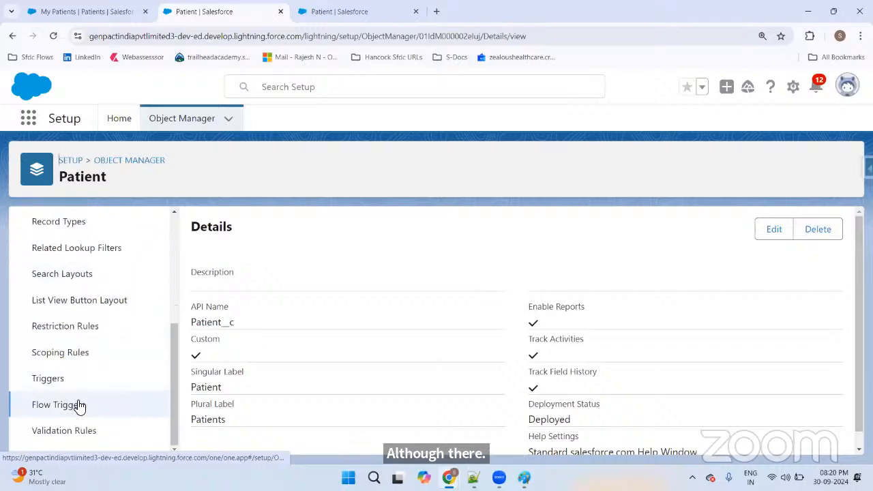
scroll(77, 423, up, 5)
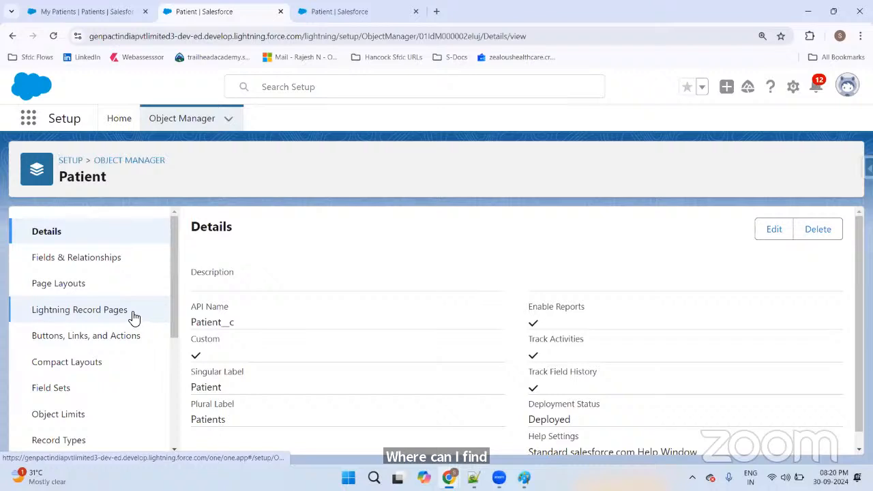
click(85, 262)
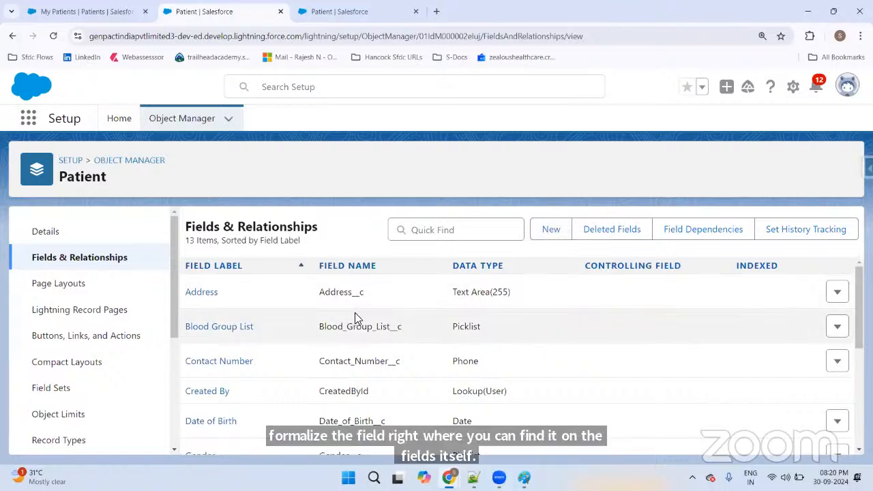
scroll(358, 313, down, 1)
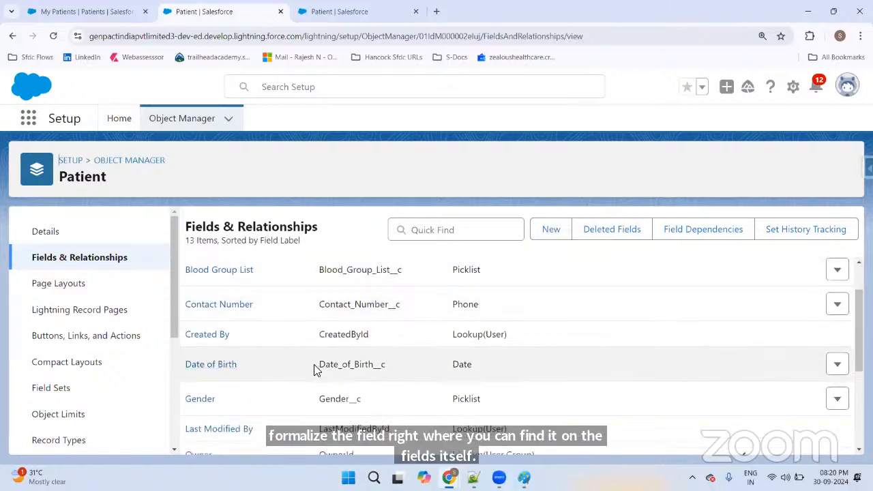
drag(322, 364, 405, 364)
scroll(416, 355, up, 1)
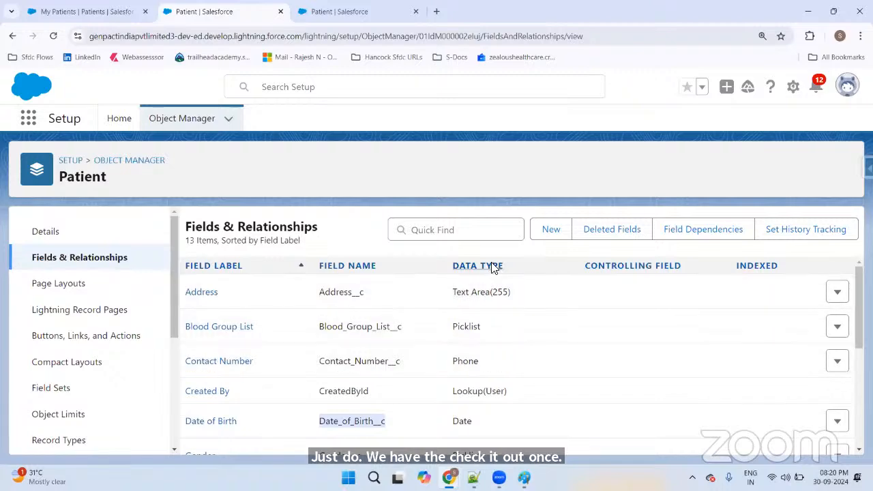
click(552, 232)
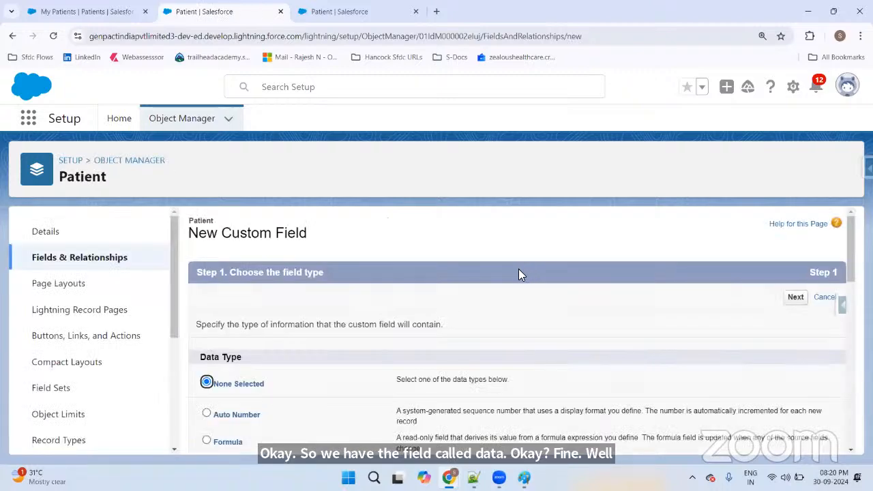
Step: Pick Formula as the new field's data type and zoom the page in
scroll(505, 267, down, 3)
scroll(501, 266, up, 2)
click(207, 326)
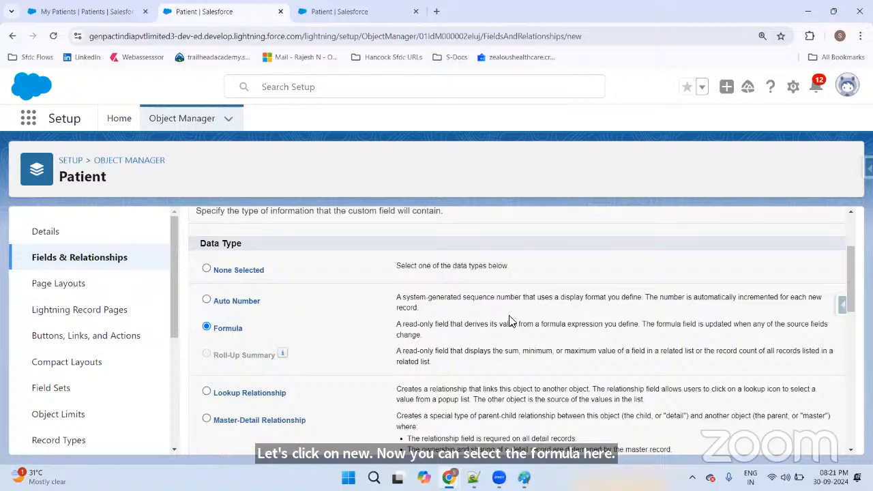
key(ctrl+plus)
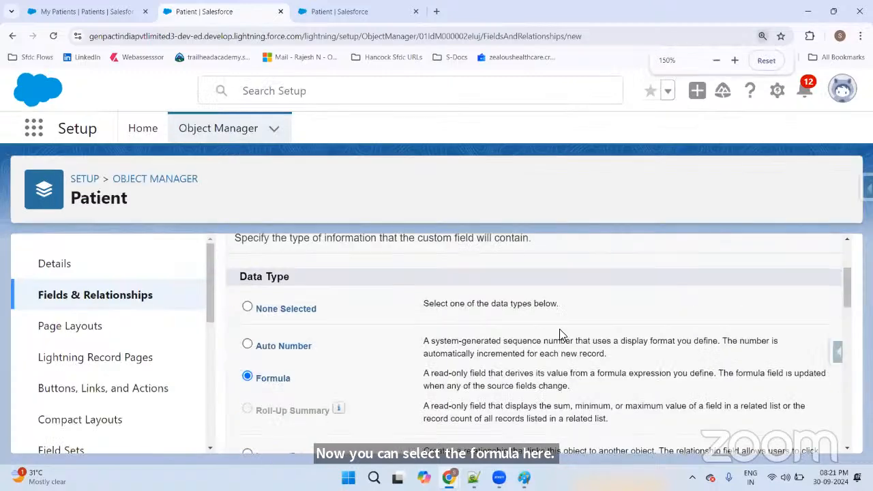
scroll(559, 329, down, 1)
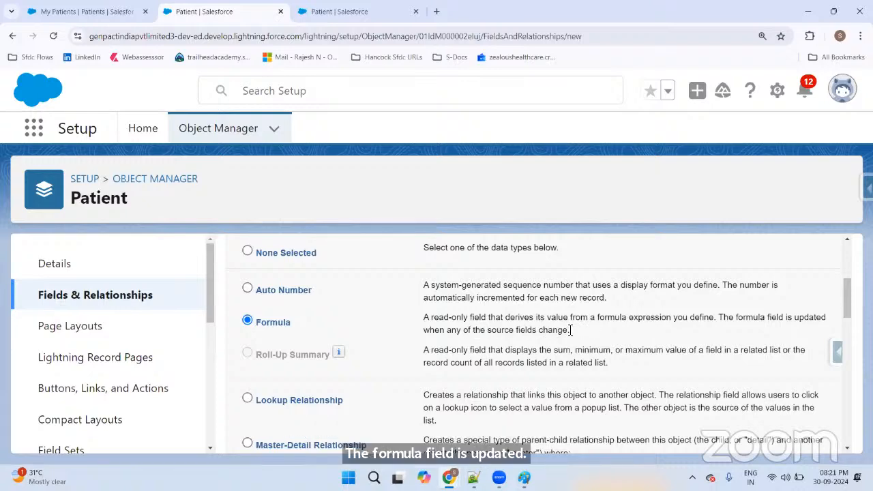
click(116, 13)
click(473, 183)
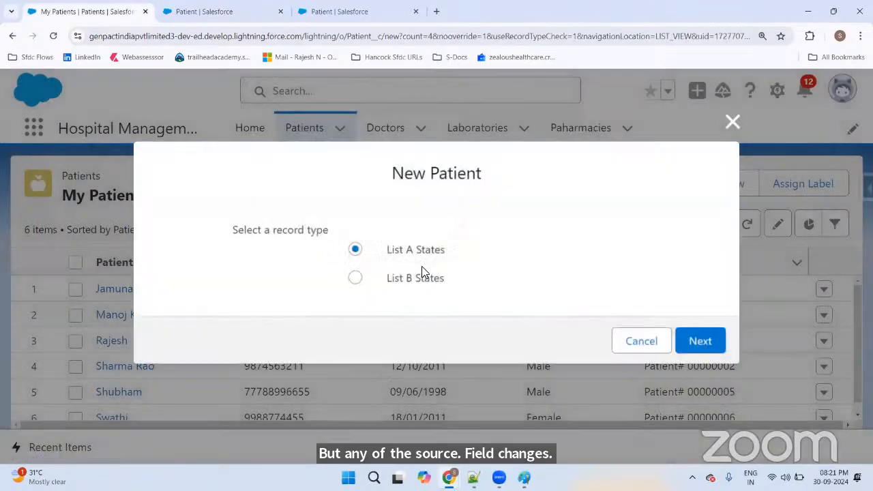
click(711, 343)
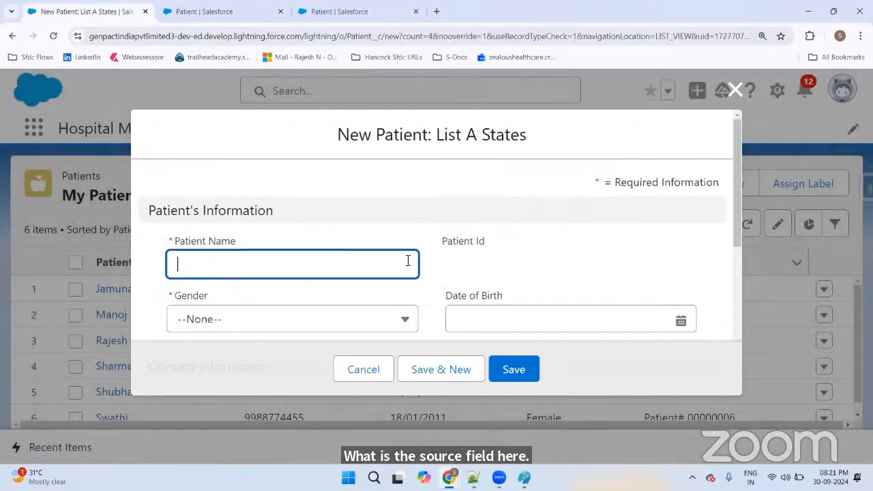
scroll(411, 258, down, 2)
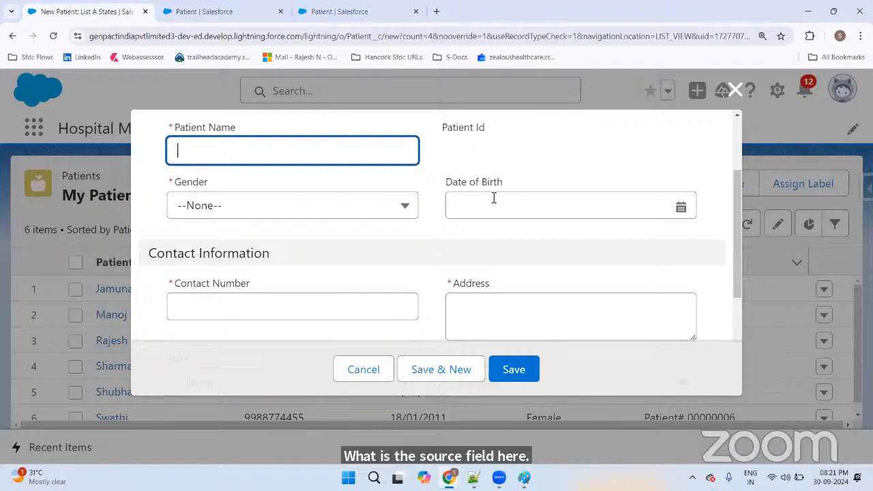
click(374, 374)
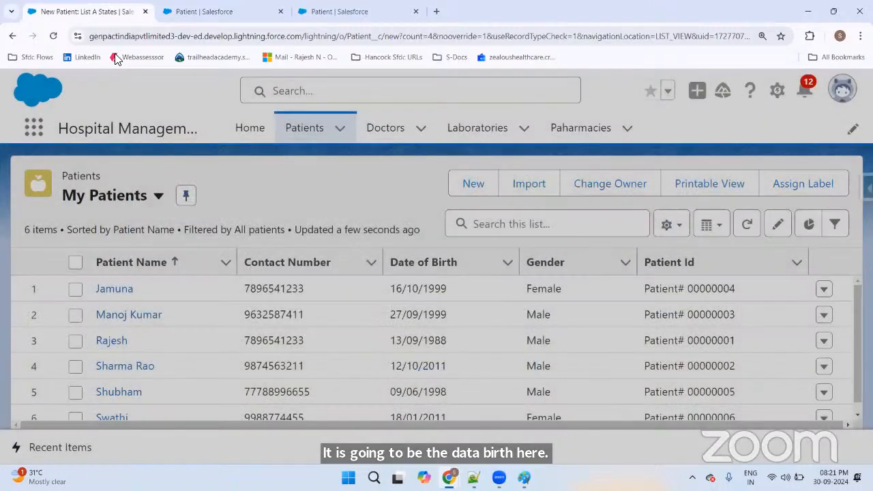
key(ctrl+Tab)
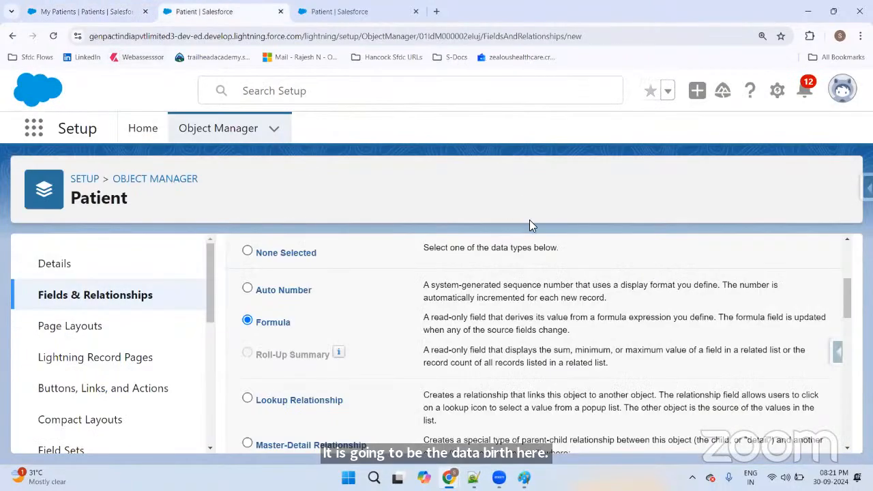
key(ctrl+minus)
key(ctrl+minus)
key(ctrl+plus)
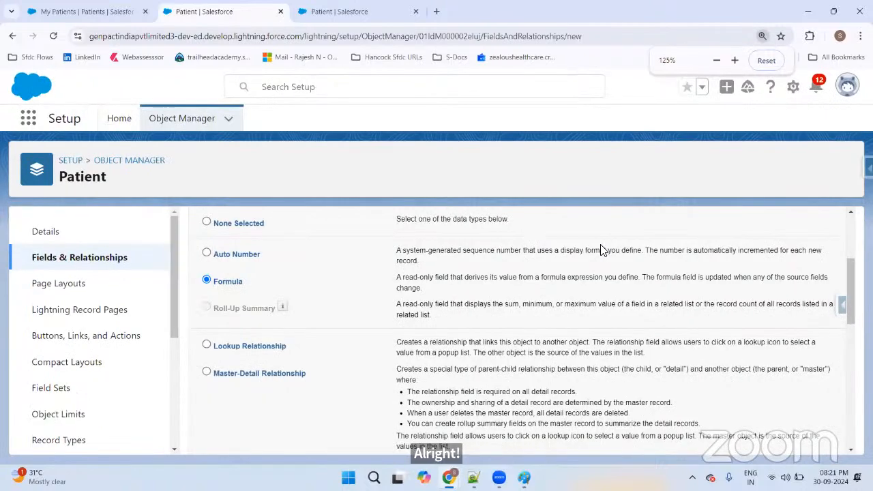
scroll(614, 252, up, 2)
Step: Label the formula field 'Patient's Age', auto-filling the name Patient_s_Age
click(796, 252)
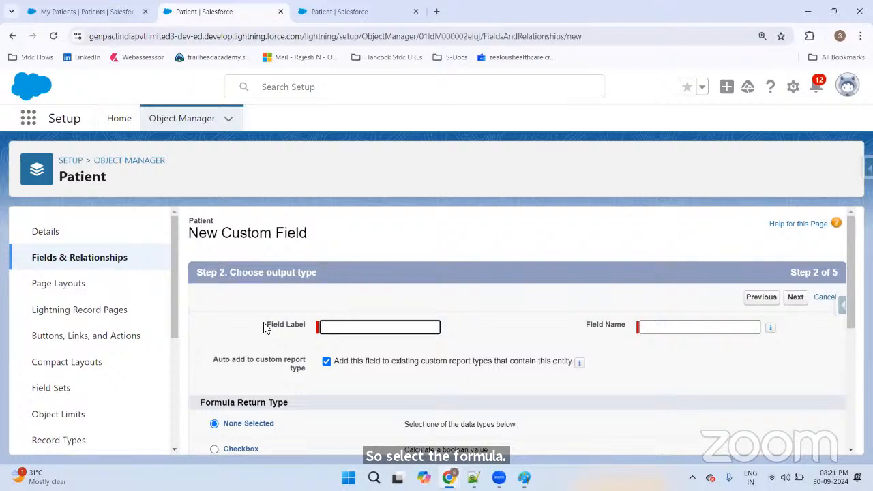
drag(266, 328, 305, 328)
click(379, 330)
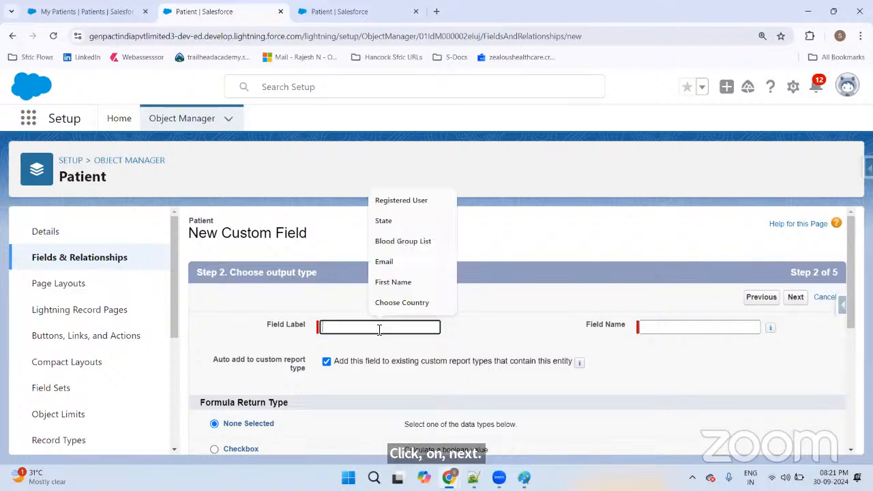
text(Pati)
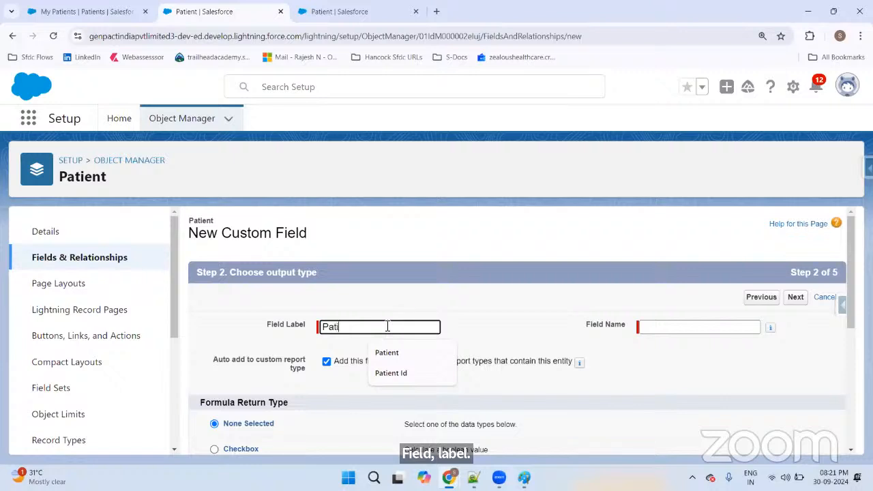
text(ent's)
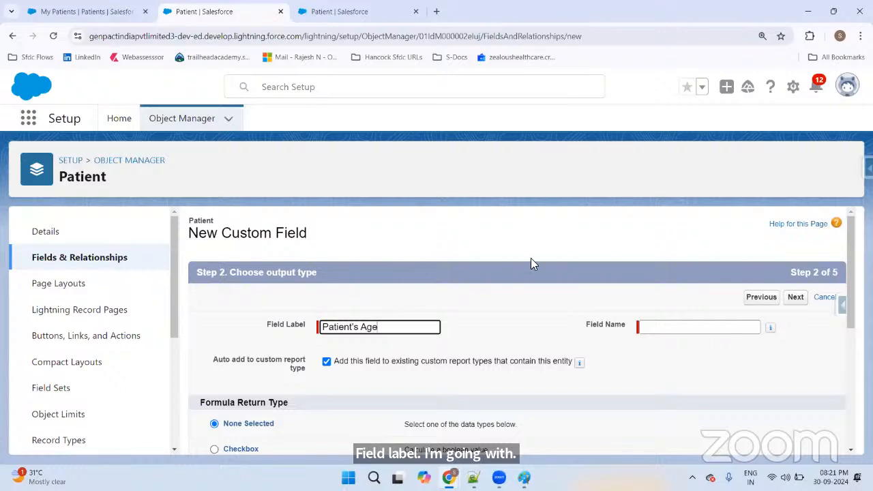
text( Age)
click(531, 263)
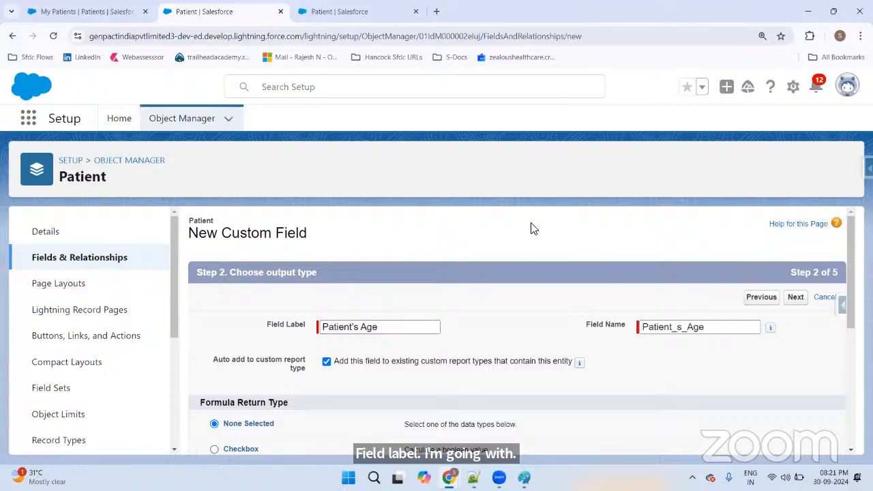
scroll(525, 232, down, 2)
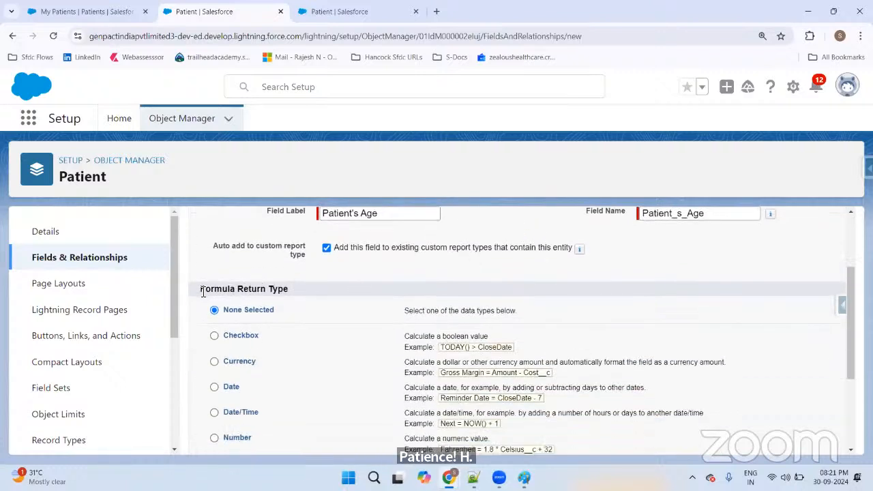
drag(195, 290, 298, 295)
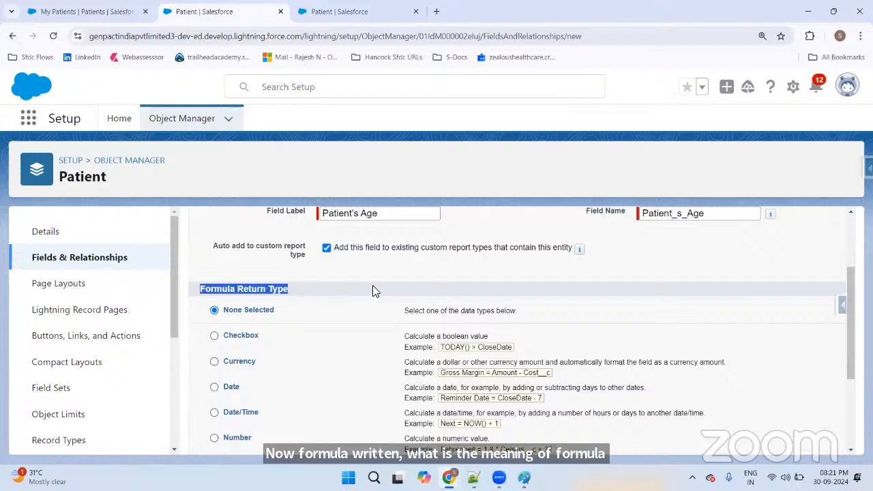
scroll(375, 286, up, 2)
key(alt+Tab)
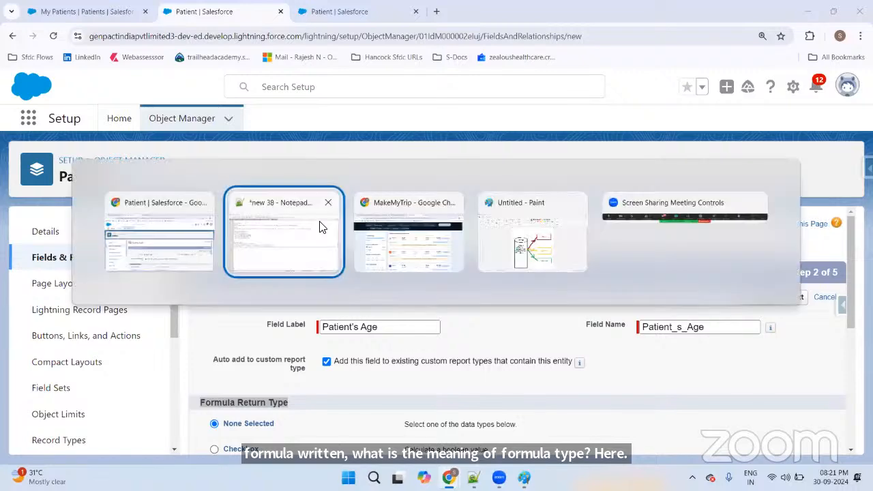
click(306, 251)
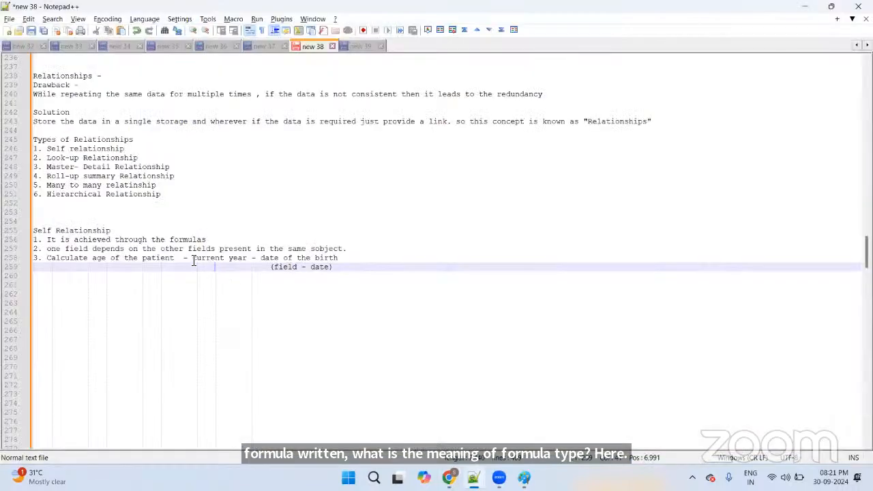
drag(193, 259, 347, 262)
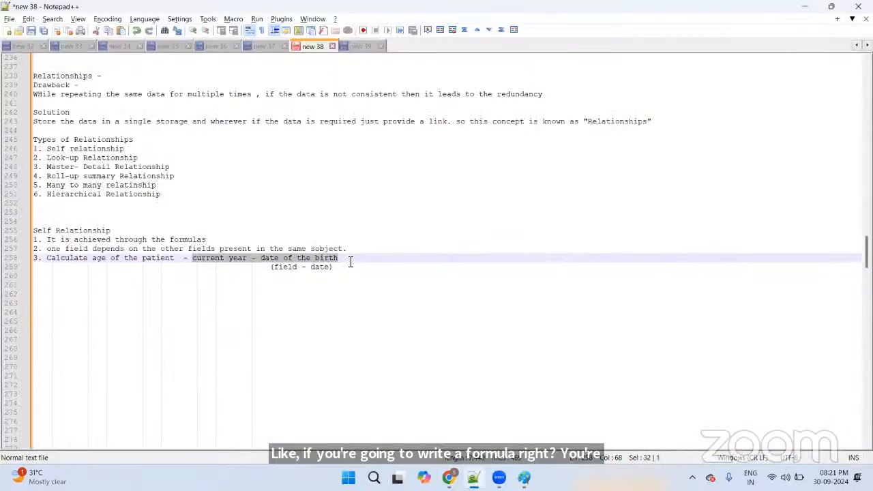
click(350, 262)
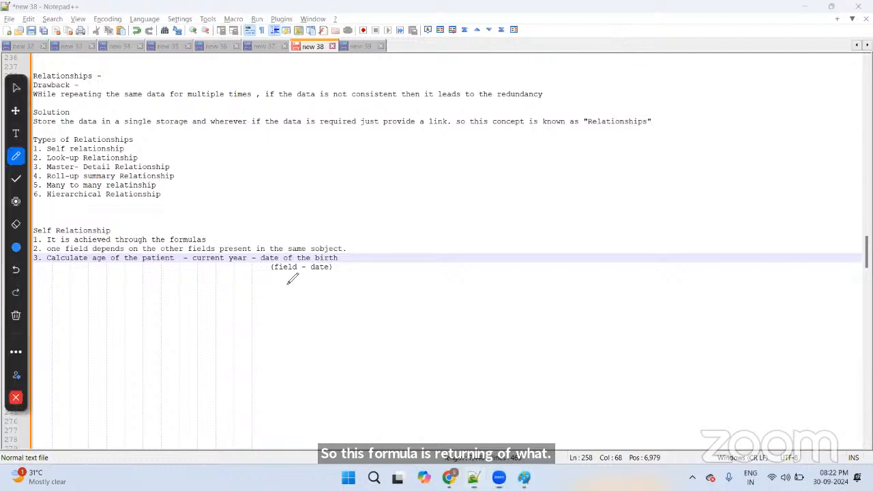
mouse_move(320, 253)
mouse_down()
mouse_move(415, 209)
mouse_move(409, 196)
mouse_up()
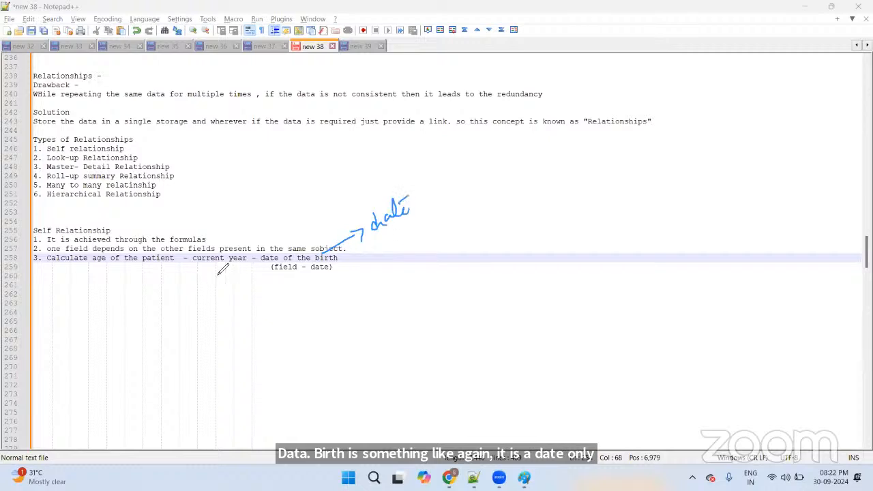
mouse_move(227, 261)
mouse_down()
mouse_move(247, 304)
mouse_move(263, 308)
mouse_move(277, 292)
mouse_up()
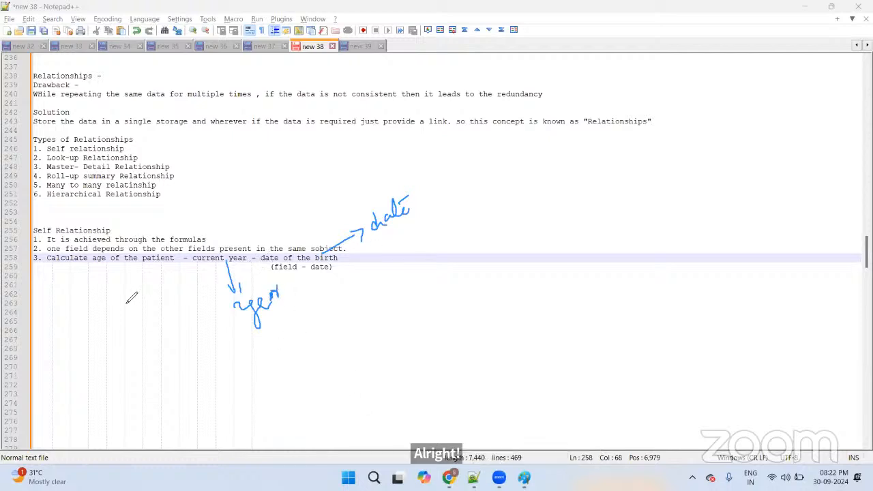
drag(69, 293, 78, 319)
drag(163, 268, 170, 294)
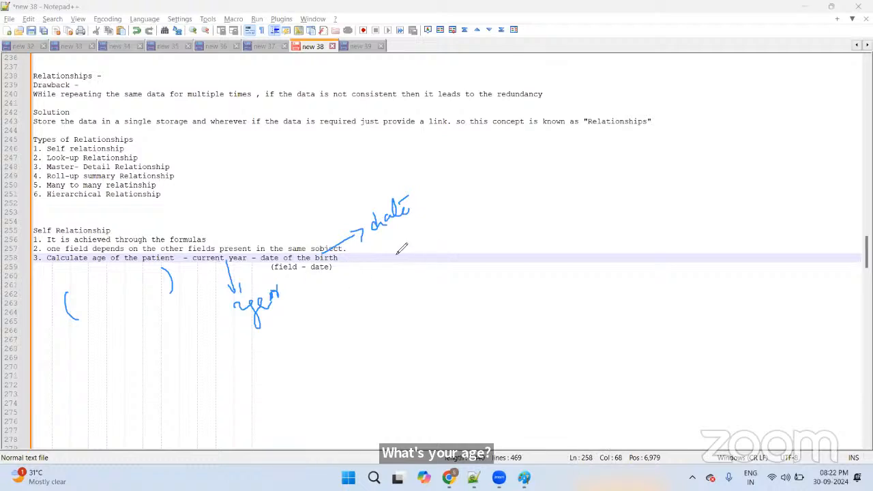
drag(384, 240, 401, 233)
drag(262, 337, 311, 320)
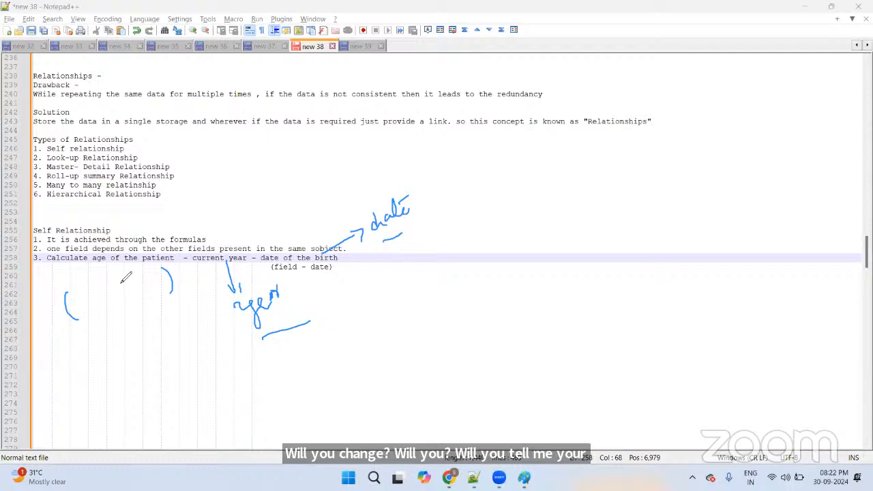
mouse_move(99, 285)
mouse_down()
mouse_move(111, 300)
mouse_move(134, 285)
mouse_move(126, 308)
mouse_move(136, 299)
mouse_move(150, 313)
mouse_up()
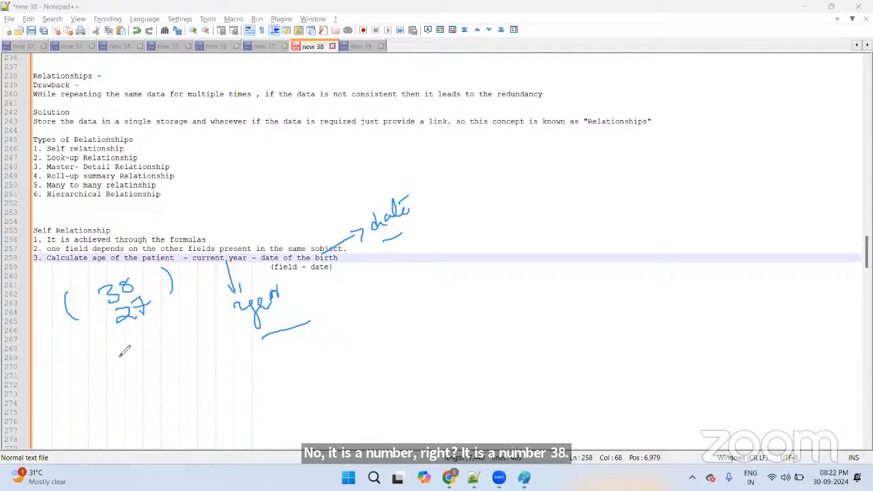
mouse_move(120, 352)
mouse_down()
mouse_move(145, 352)
mouse_move(211, 313)
mouse_up()
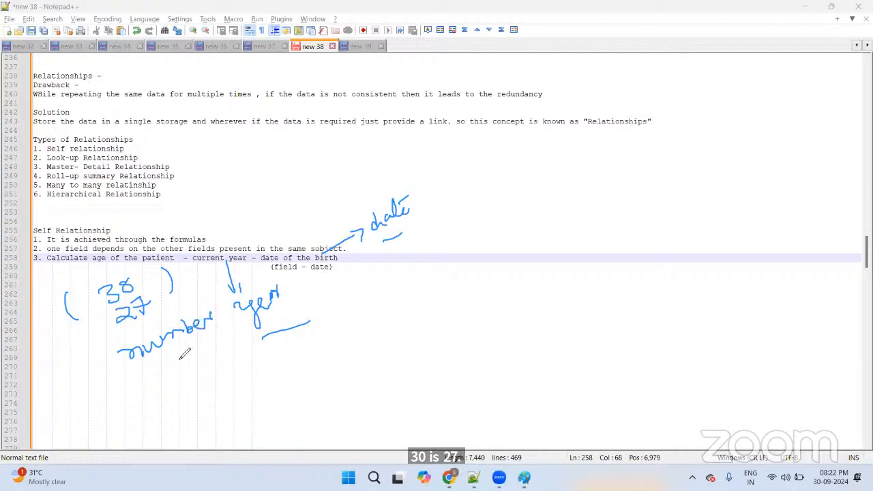
drag(176, 355, 196, 343)
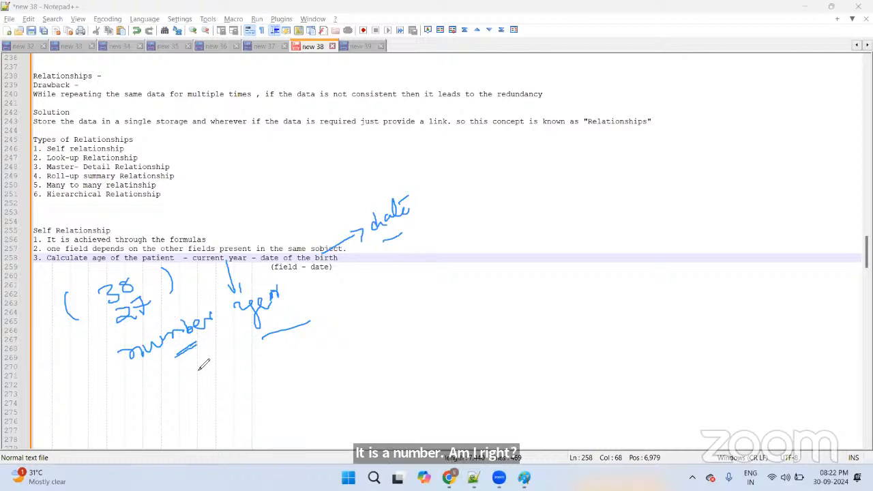
mouse_move(208, 393)
mouse_down()
mouse_move(198, 367)
mouse_move(218, 371)
mouse_up()
mouse_move(235, 408)
mouse_down()
mouse_move(227, 385)
mouse_move(261, 390)
mouse_move(319, 360)
mouse_up()
drag(265, 379, 277, 365)
mouse_move(314, 331)
mouse_down()
mouse_move(326, 348)
mouse_move(374, 323)
mouse_up()
drag(353, 356, 377, 351)
mouse_move(246, 244)
mouse_down()
mouse_move(208, 278)
mouse_move(242, 246)
mouse_up()
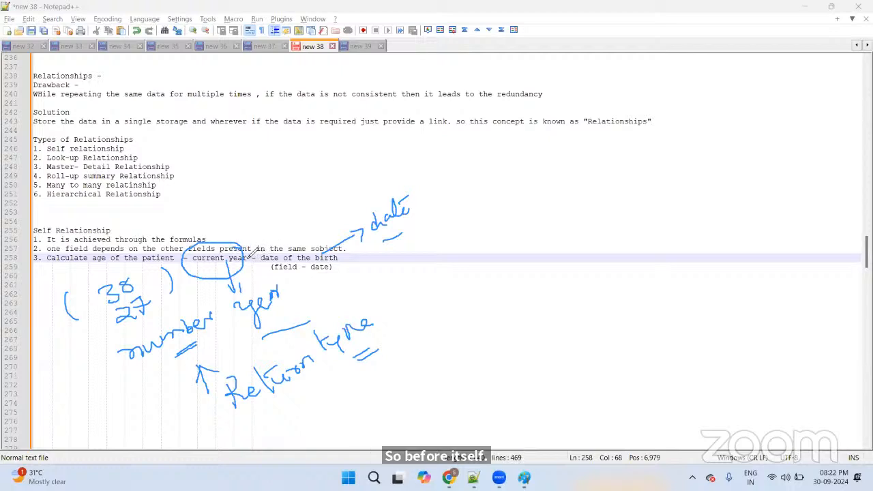
mouse_move(319, 233)
mouse_down()
mouse_move(283, 283)
mouse_move(336, 239)
mouse_move(322, 234)
mouse_up()
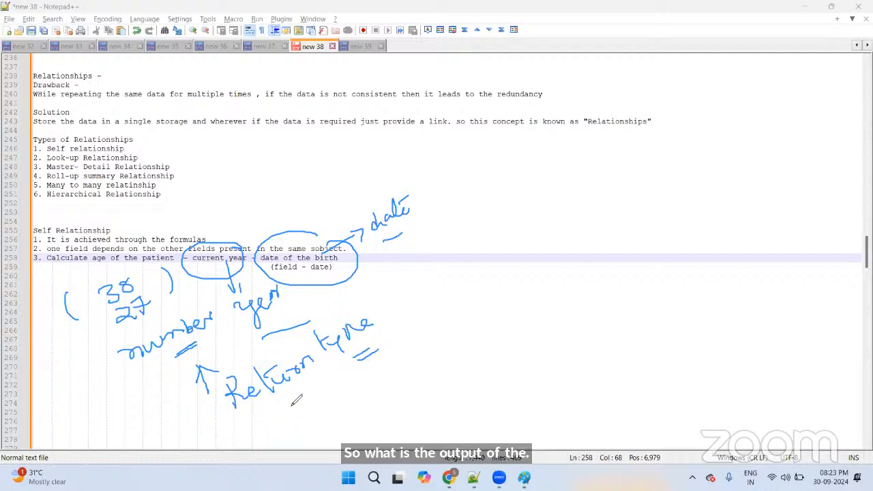
drag(327, 374, 300, 386)
drag(331, 380, 307, 391)
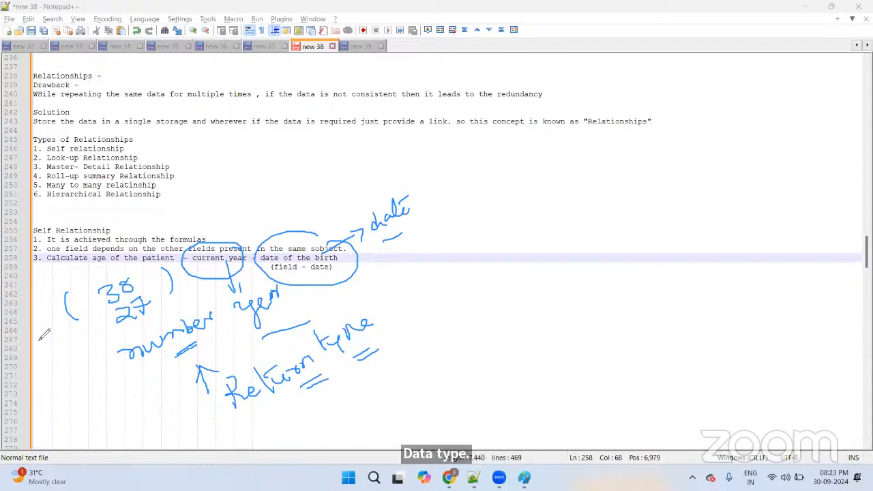
click(48, 394)
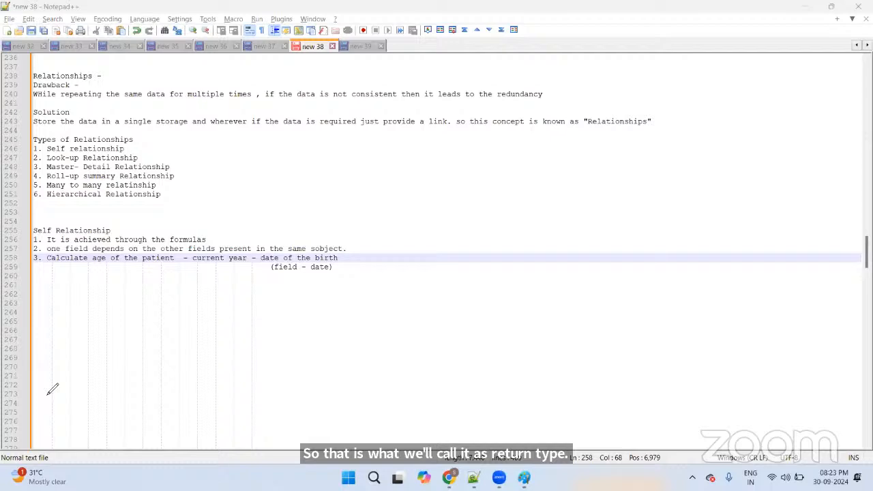
key(alt+Tab)
key(Tab)
key(Tab)
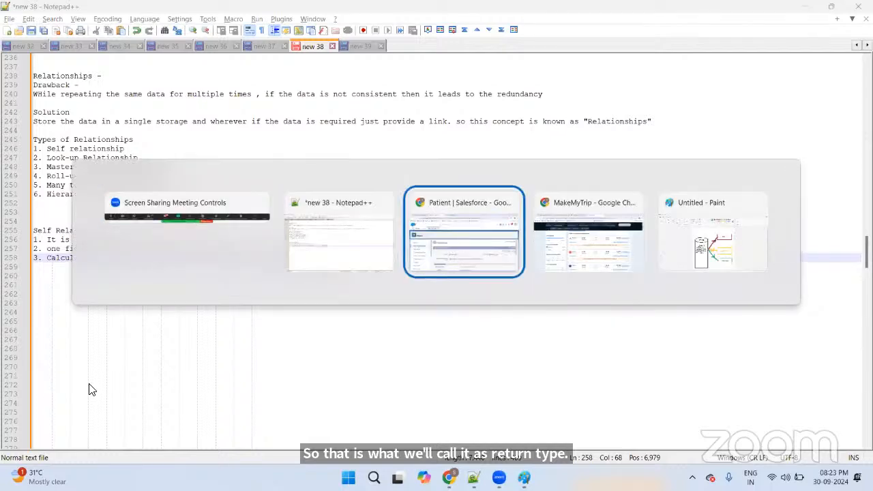
Step: Make Patient's Age return a Number with 0 decimal places and continue to formula entry
scroll(310, 320, down, 2)
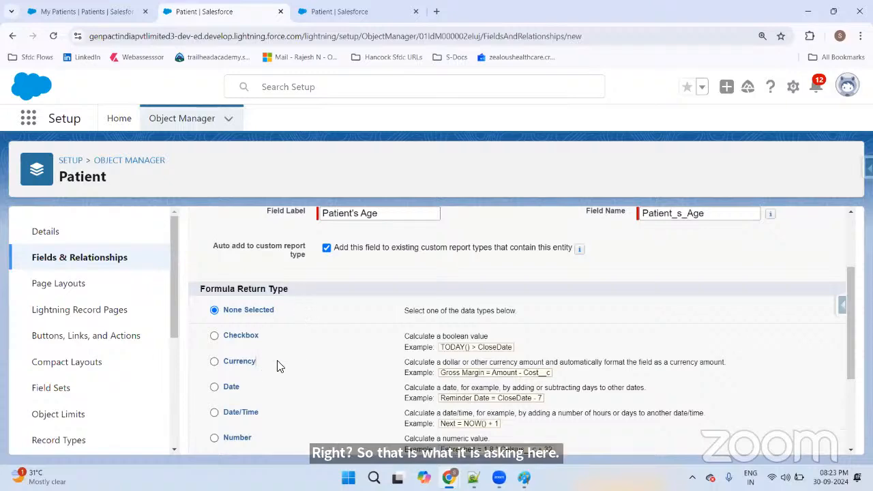
scroll(249, 337, down, 1)
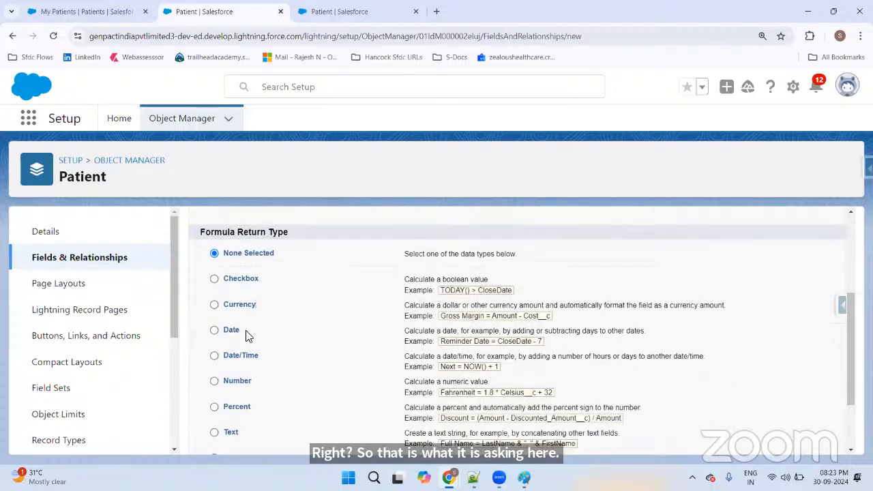
scroll(249, 334, down, 2)
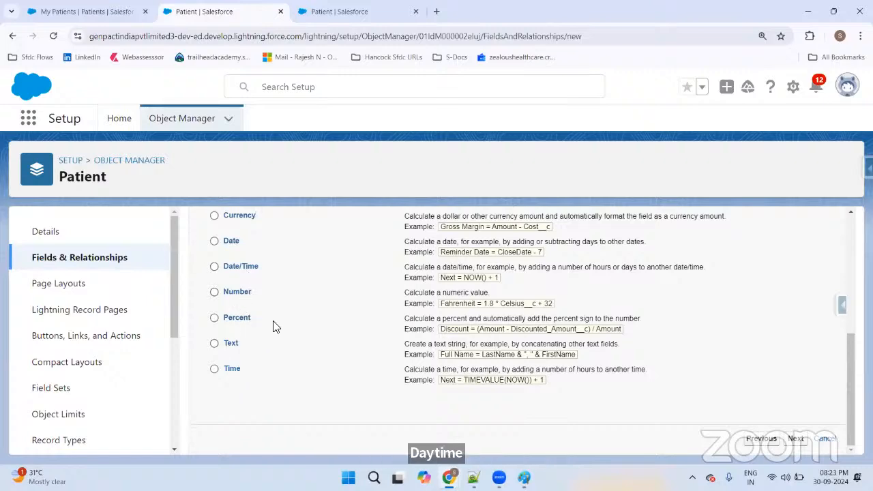
scroll(275, 325, up, 3)
scroll(273, 326, down, 3)
click(215, 293)
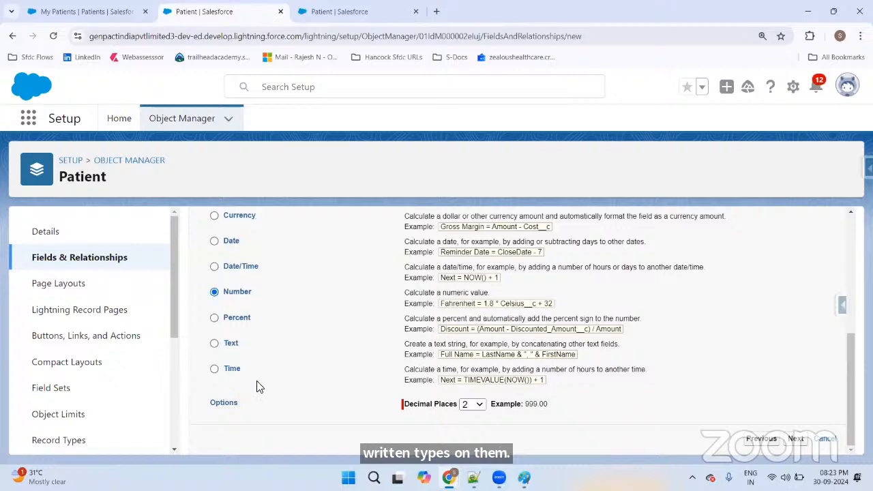
click(478, 406)
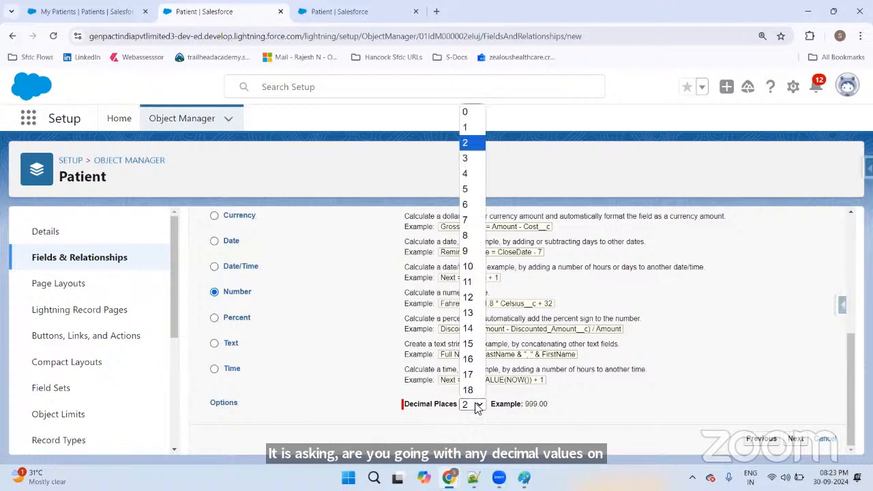
click(469, 114)
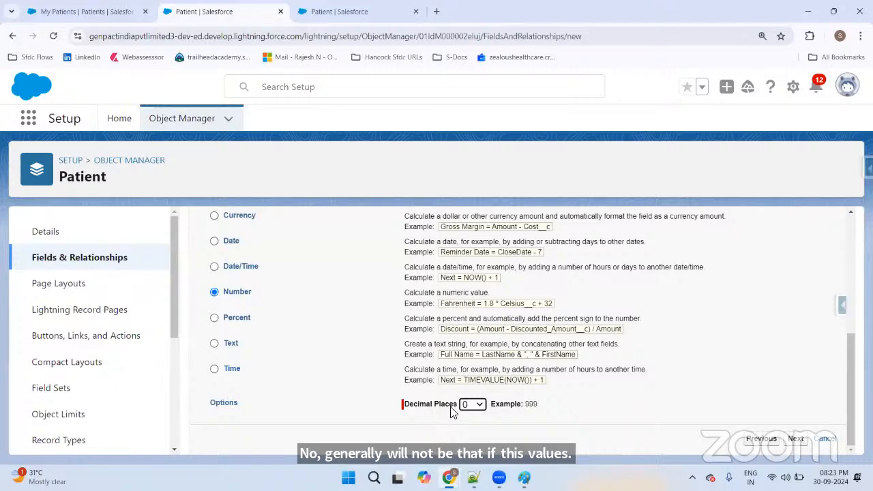
click(795, 438)
Step: Zoom out and browse the Insert Field and Insert Operator lists in the simple formula view
scroll(532, 320, down, 3)
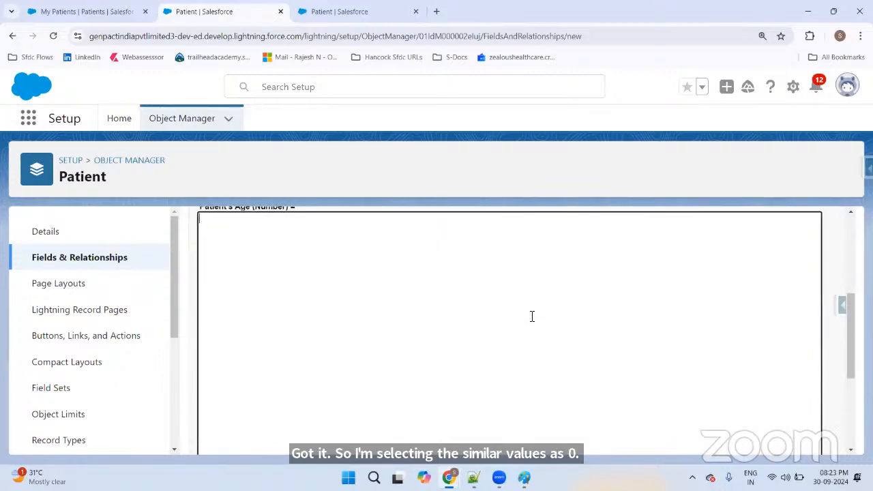
scroll(532, 316, up, 2)
scroll(540, 310, down, 2)
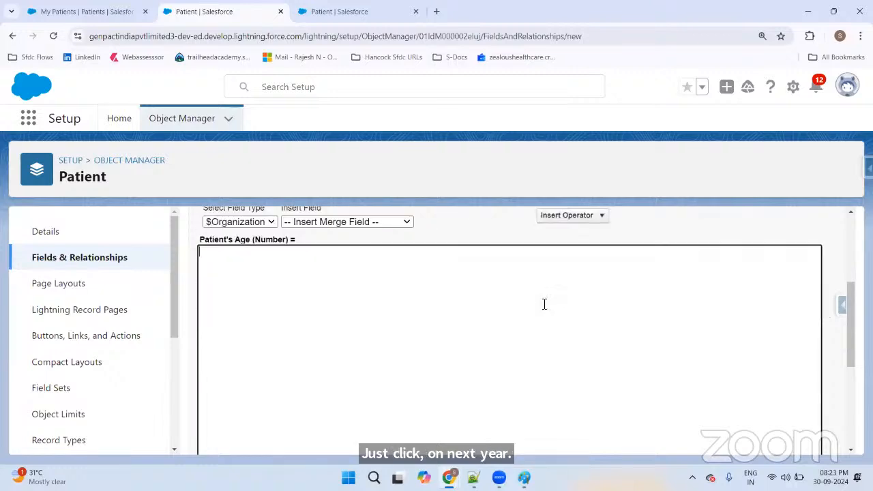
scroll(532, 288, up, 1)
key(ctrl+minus)
key(ctrl+minus)
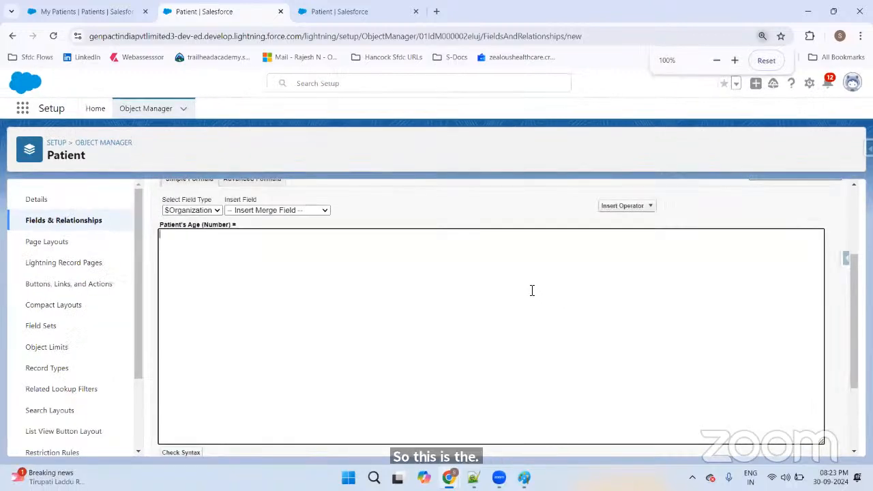
scroll(521, 292, up, 2)
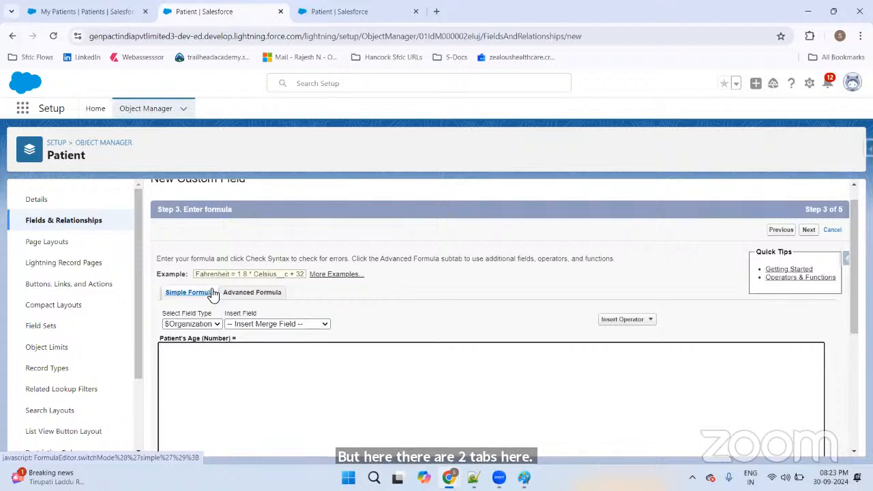
click(183, 330)
click(251, 324)
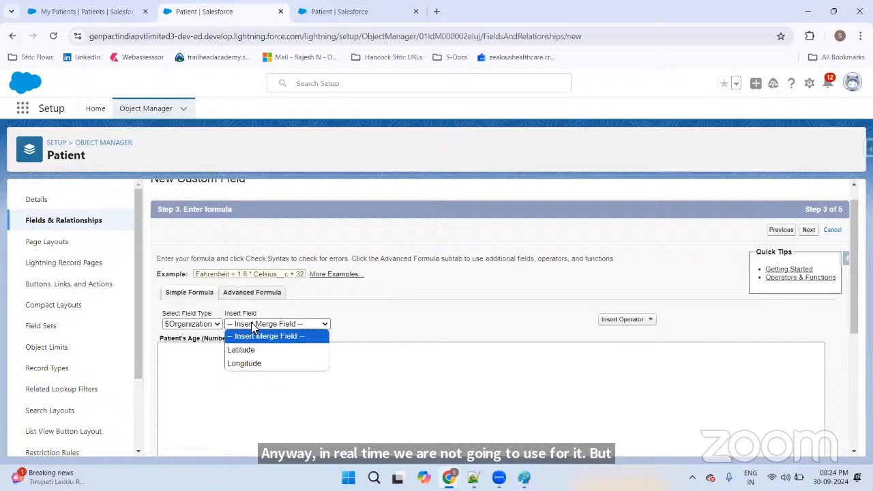
click(477, 328)
click(634, 320)
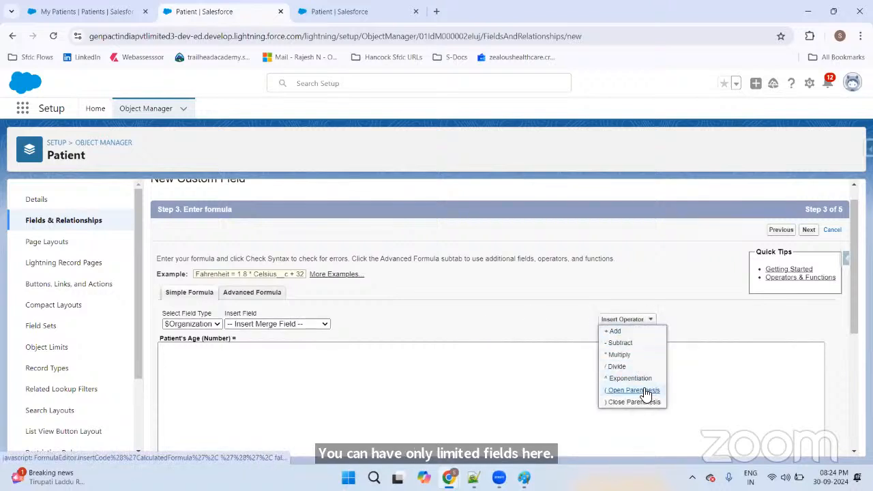
click(251, 324)
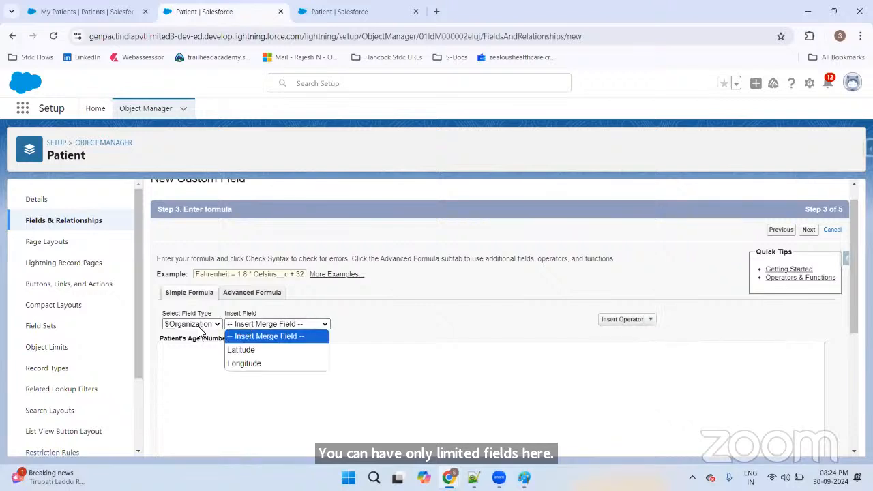
click(198, 324)
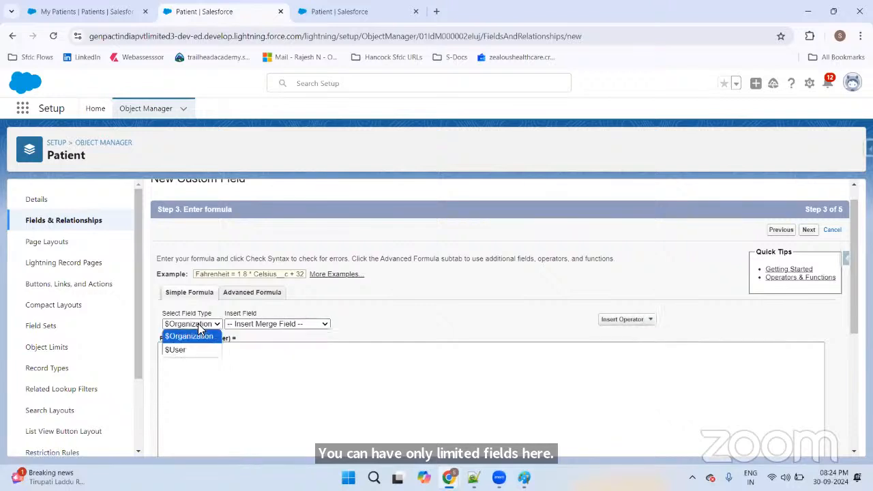
Step: Switch to the Advanced Formula tab and zoom the page to 110%
click(261, 292)
click(262, 291)
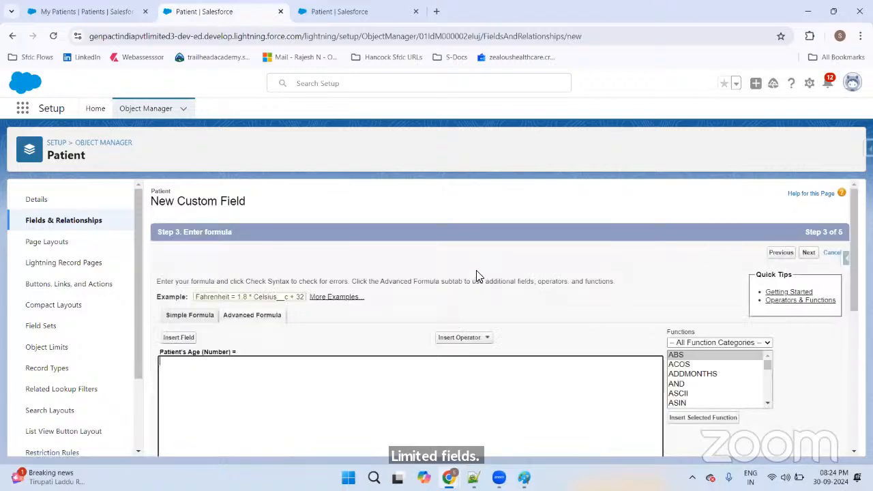
key(ctrl+plus)
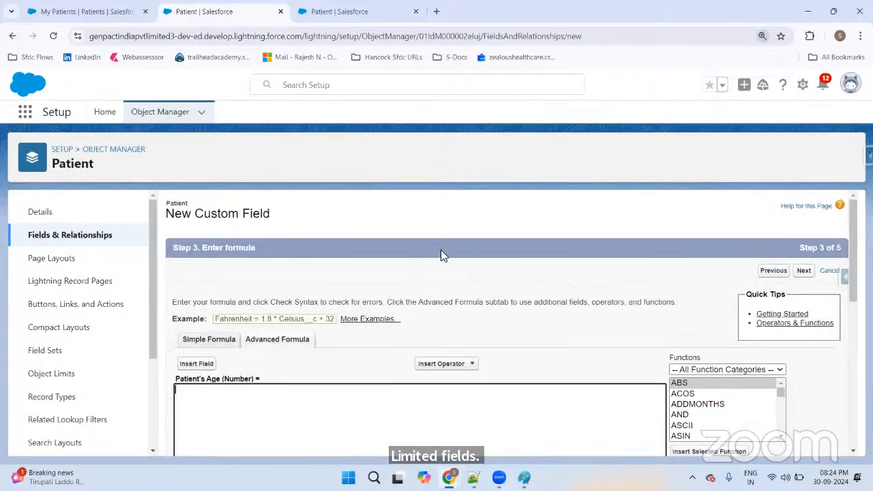
scroll(440, 253, down, 2)
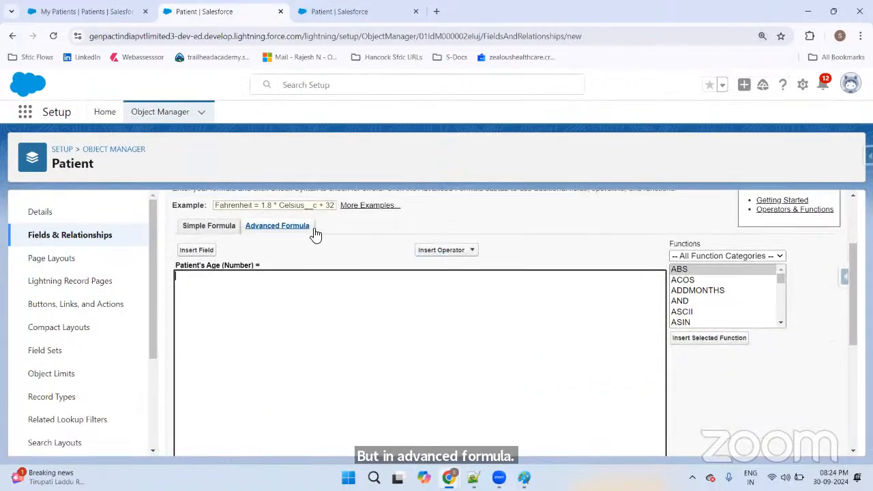
click(199, 250)
scroll(379, 307, down, 3)
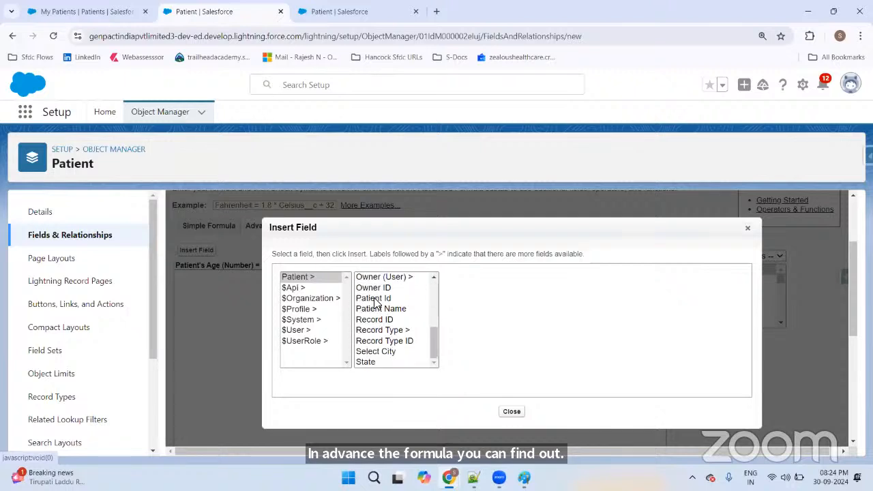
scroll(379, 306, up, 3)
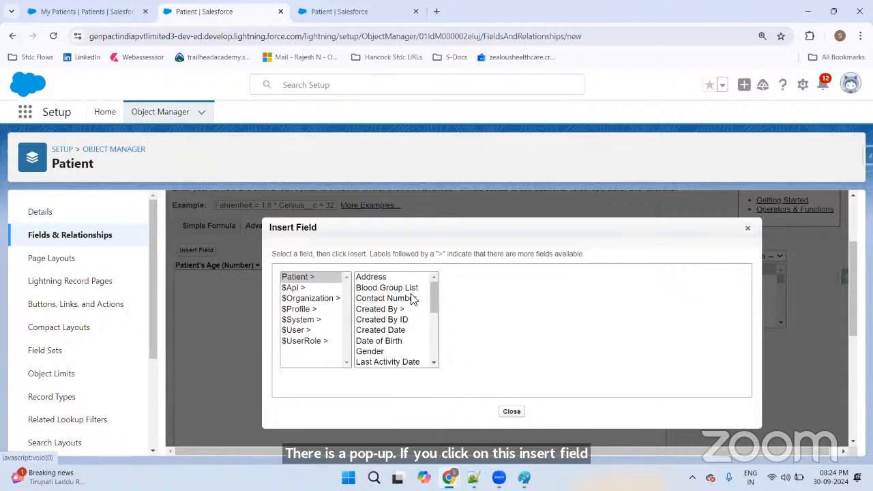
scroll(413, 300, down, 2)
click(311, 278)
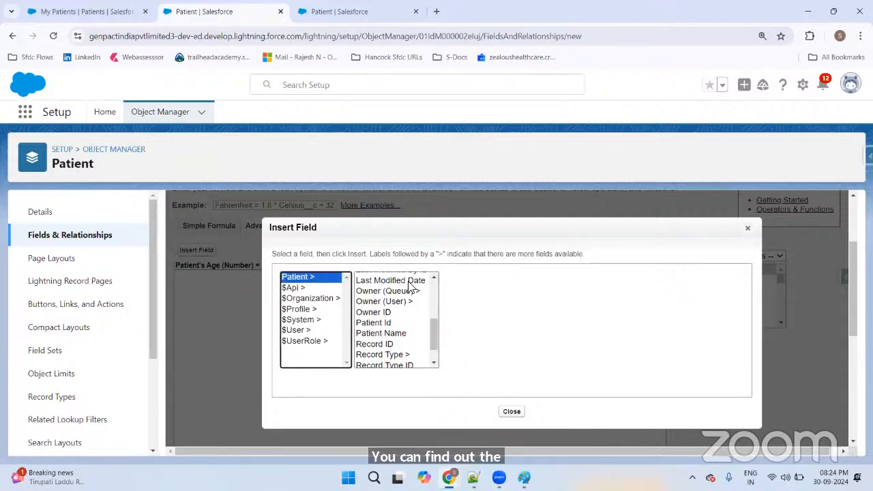
drag(438, 329, 434, 287)
click(489, 296)
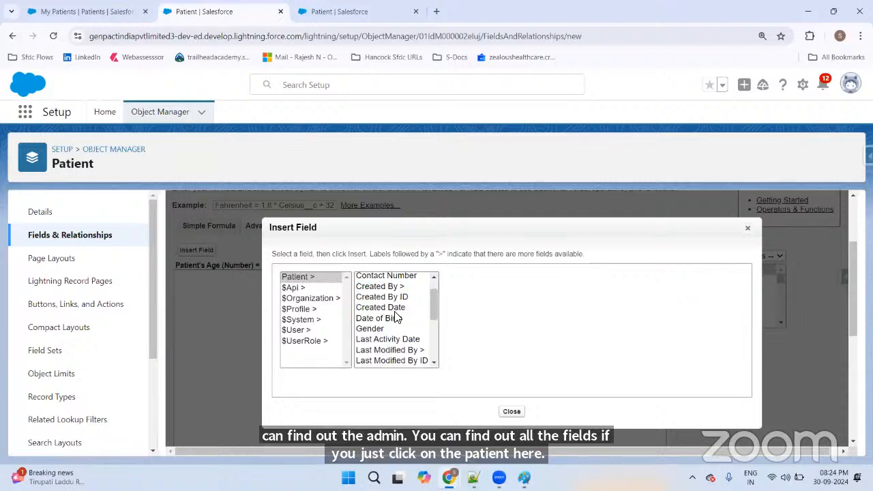
scroll(395, 316, down, 3)
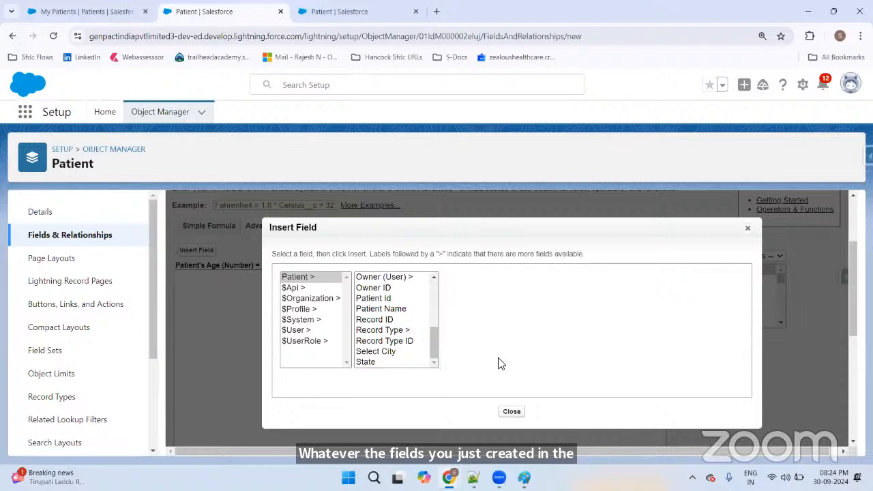
click(512, 411)
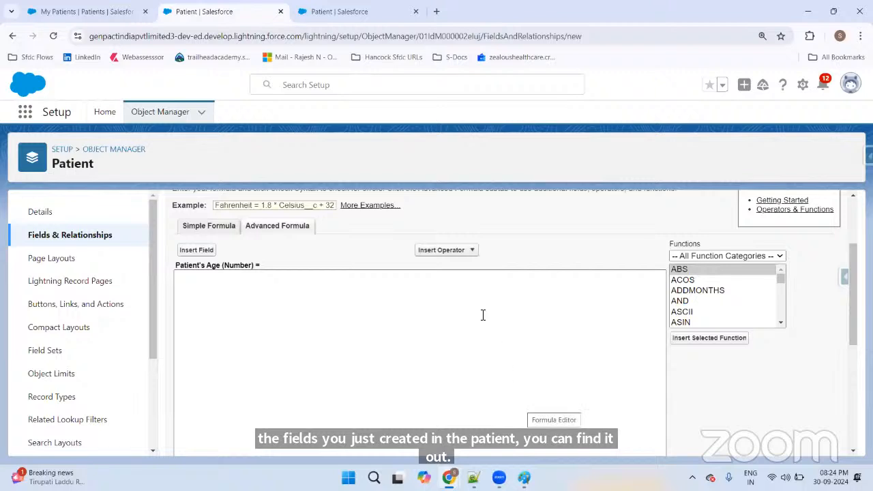
click(444, 253)
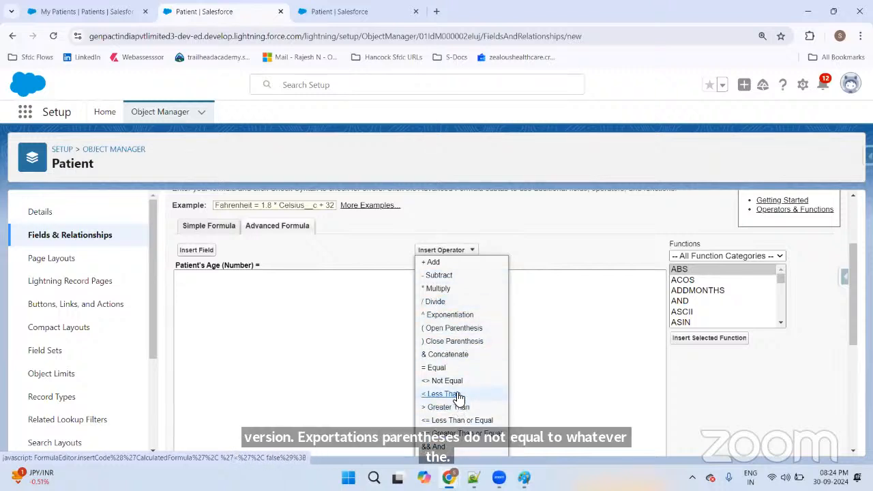
Step: Type 'Where you write the logic for the formula' in the formula box and select it
click(322, 290)
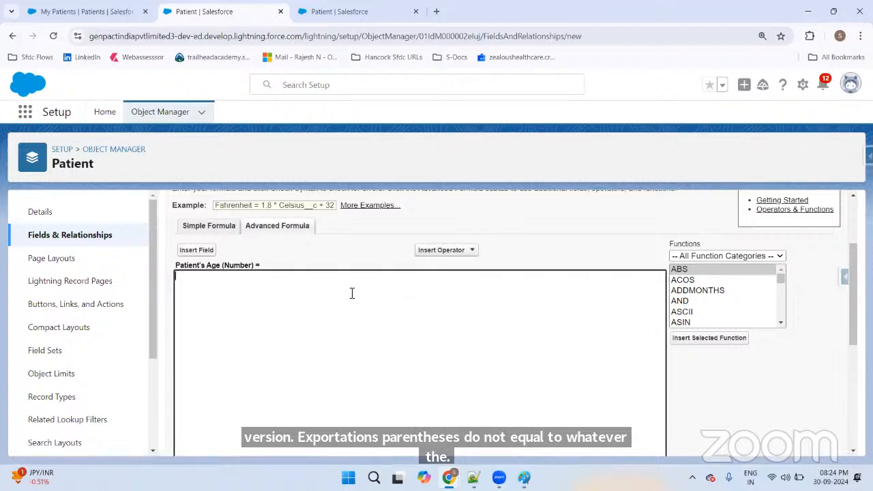
text(Y)
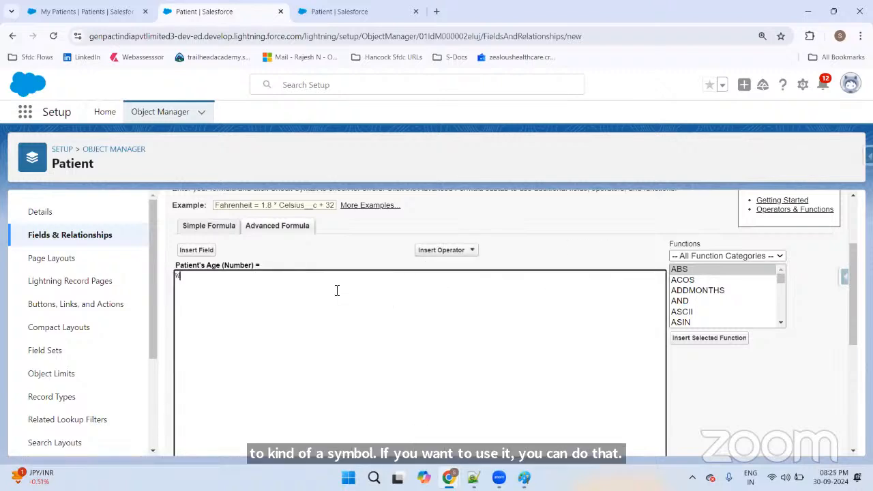
text(here you)
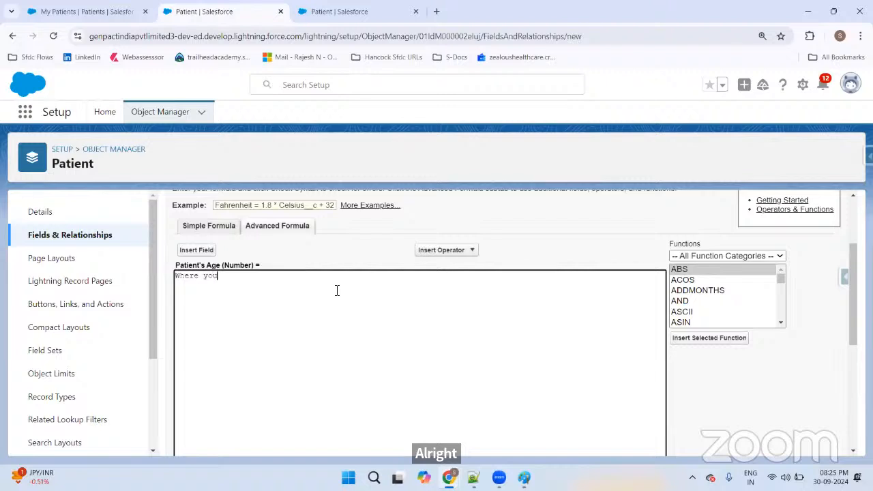
text( write th)
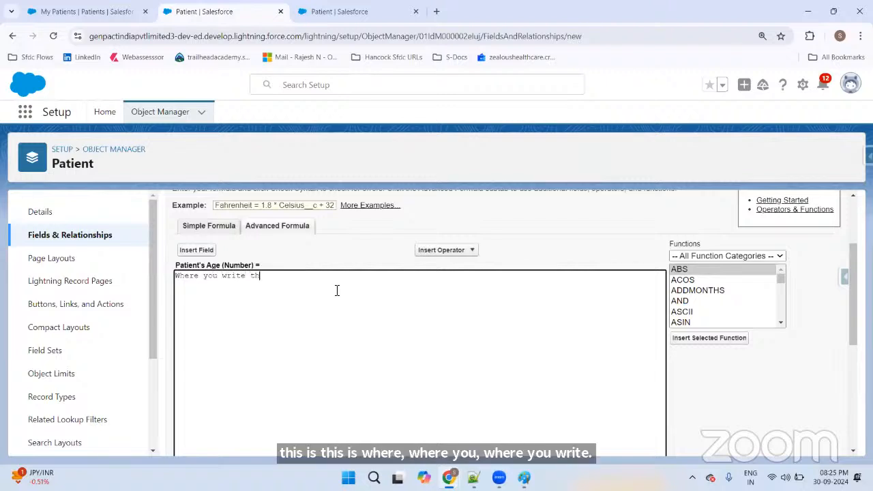
text(e loic f)
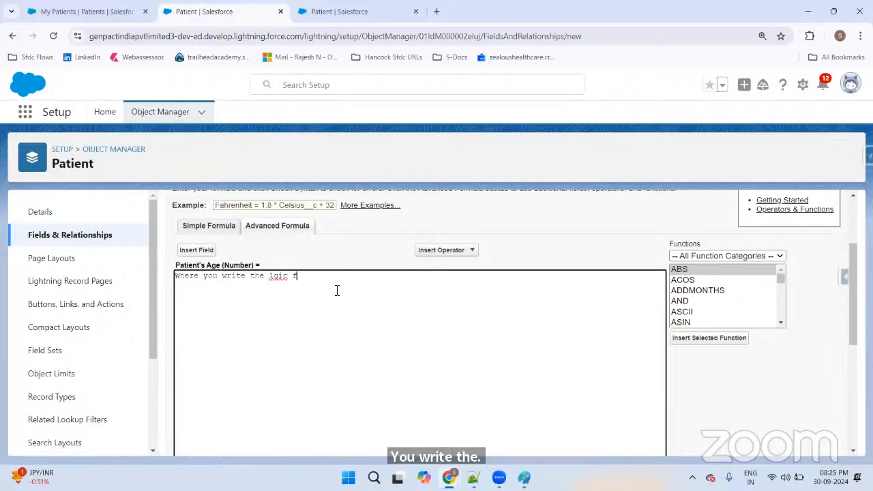
key(BackSpace)
key(BackSpace)
key(BackSpace)
text(ogic for the for)
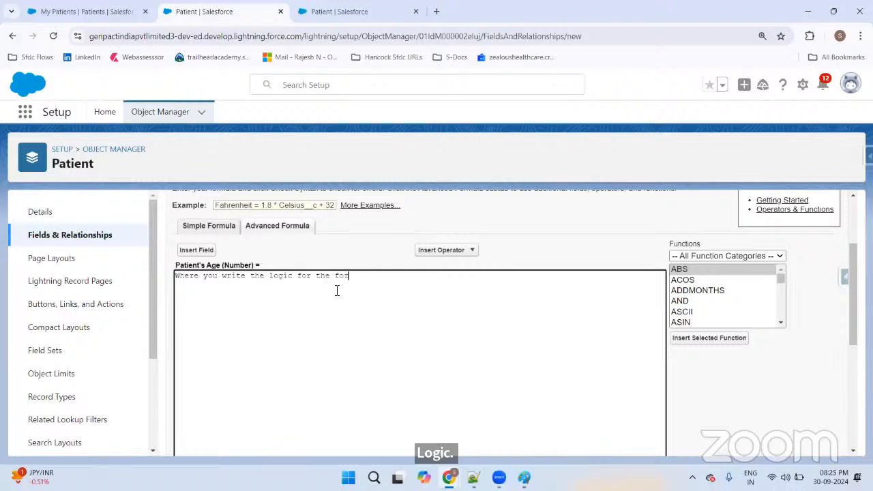
text(mula)
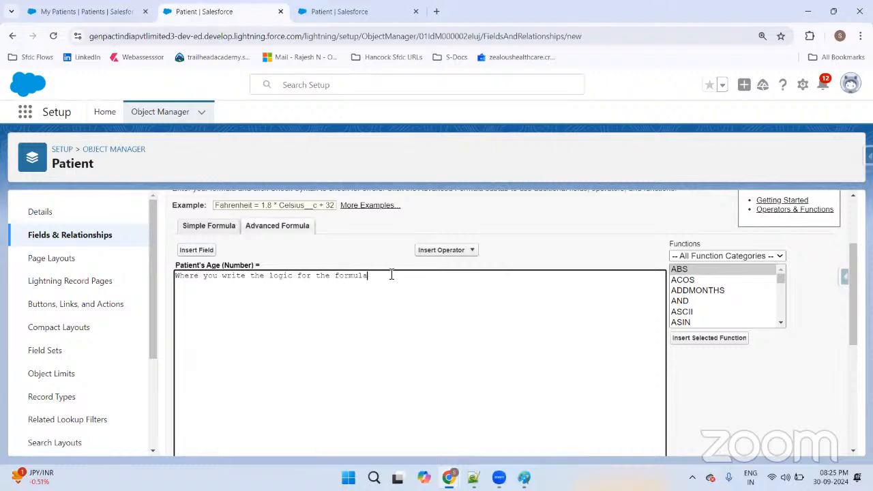
drag(391, 276, 155, 272)
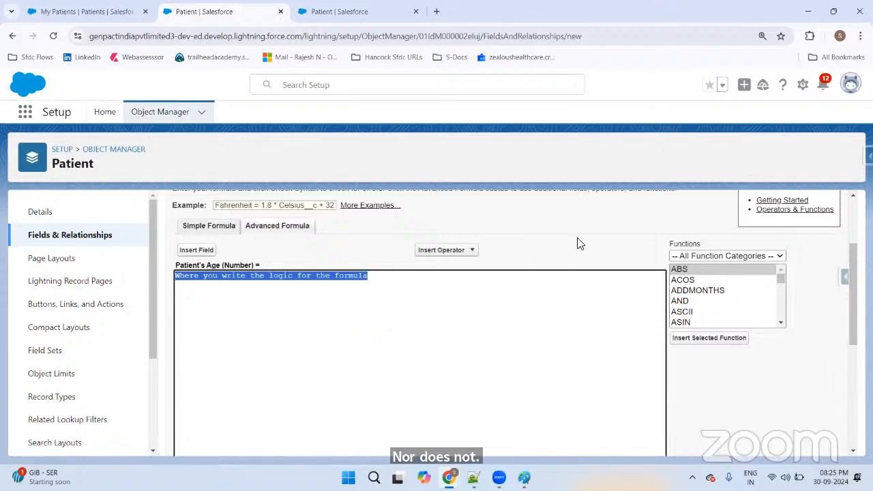
Step: Scroll through the formula area to review the 'Syntax error. Extra you' message
scroll(577, 243, down, 4)
scroll(569, 242, up, 1)
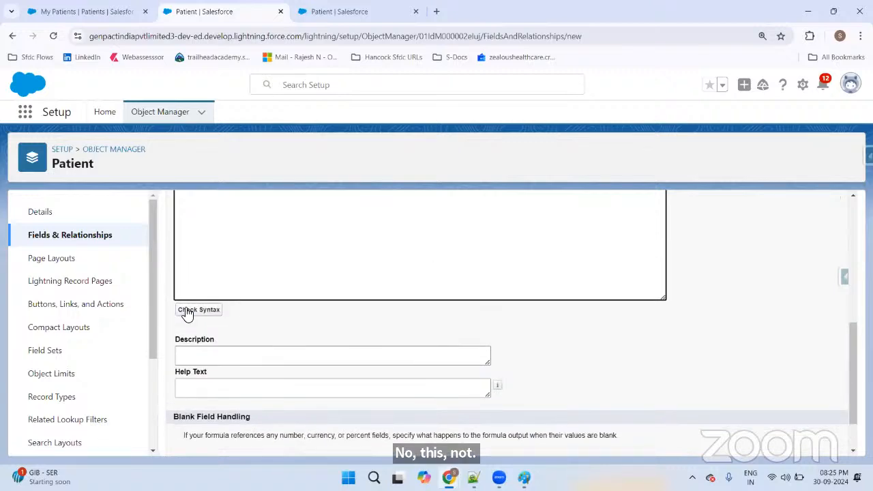
scroll(259, 391, up, 3)
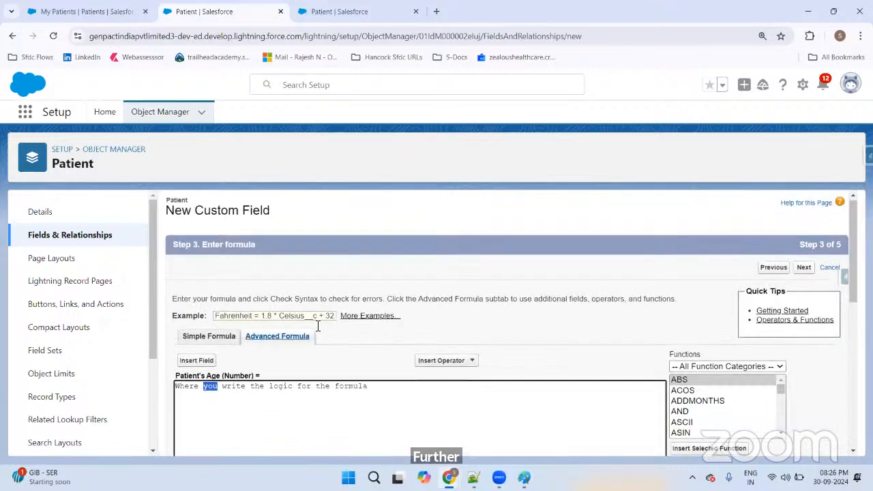
scroll(318, 326, down, 3)
scroll(274, 306, up, 3)
scroll(273, 306, down, 3)
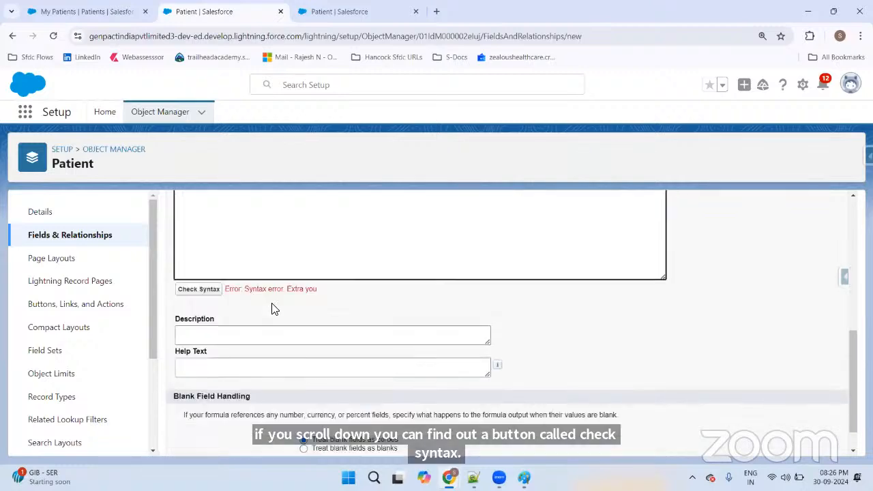
scroll(276, 305, up, 3)
scroll(353, 295, down, 3)
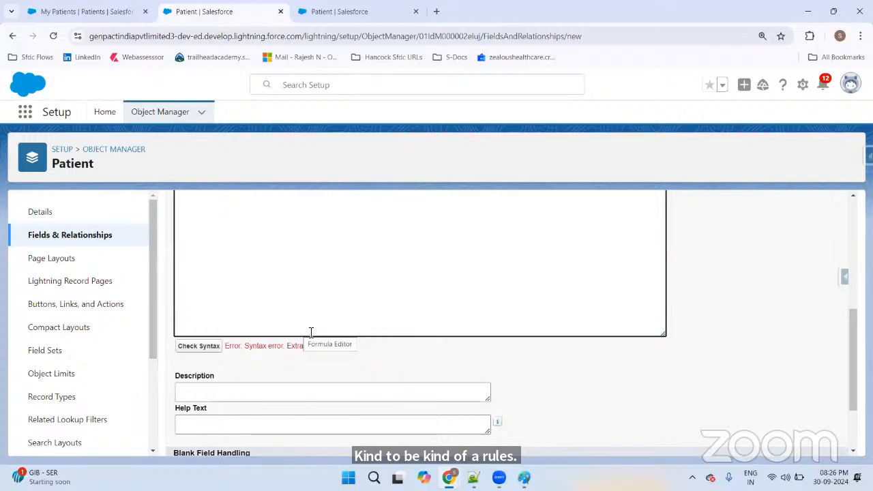
scroll(488, 332, up, 3)
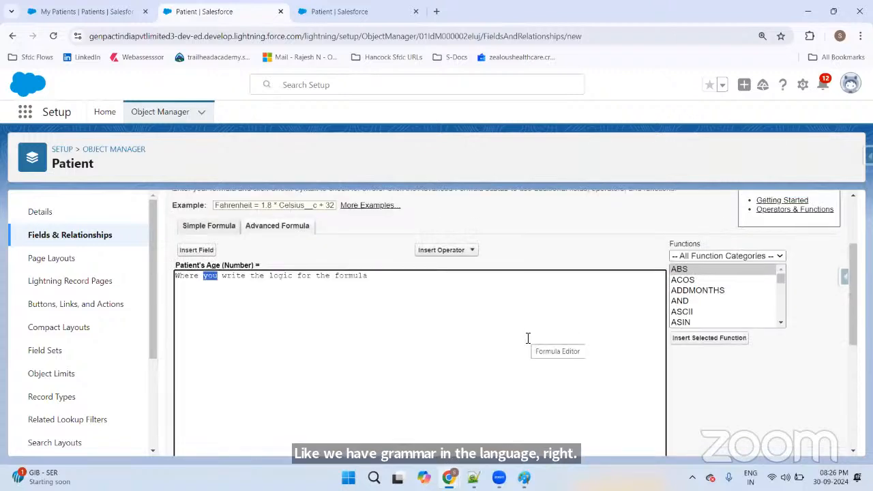
scroll(552, 334, down, 3)
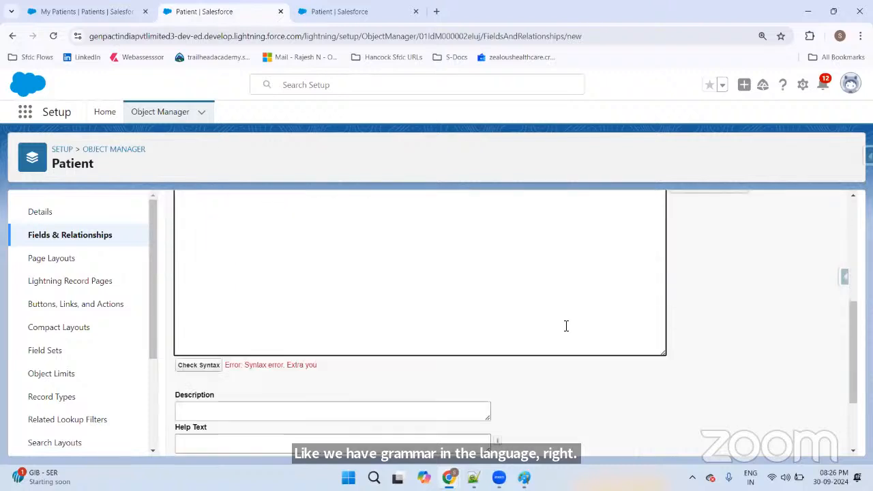
scroll(566, 323, up, 2)
scroll(566, 323, down, 3)
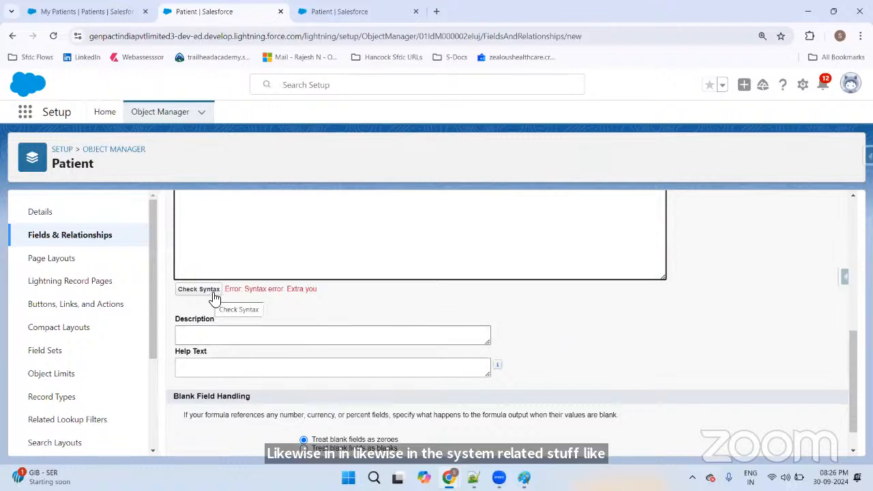
scroll(328, 313, up, 5)
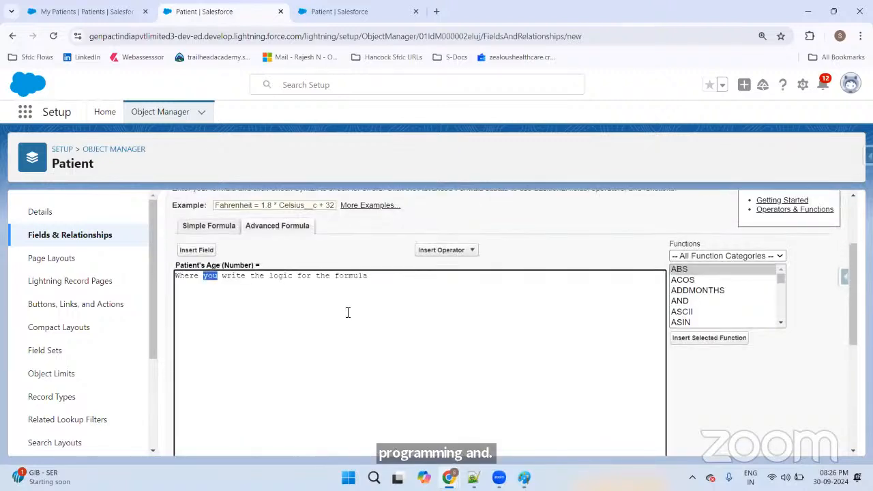
Step: Select and delete the sample sentence, leaving the formula box empty
drag(372, 276, 175, 286)
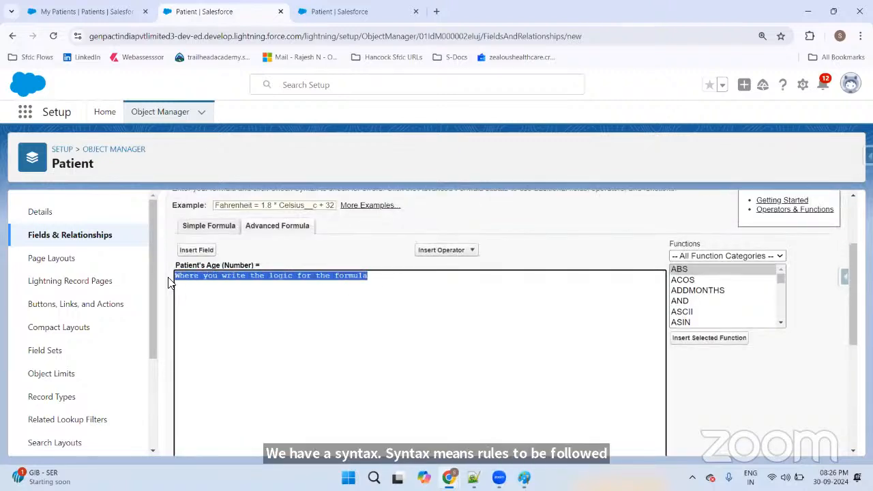
key(BackSpace)
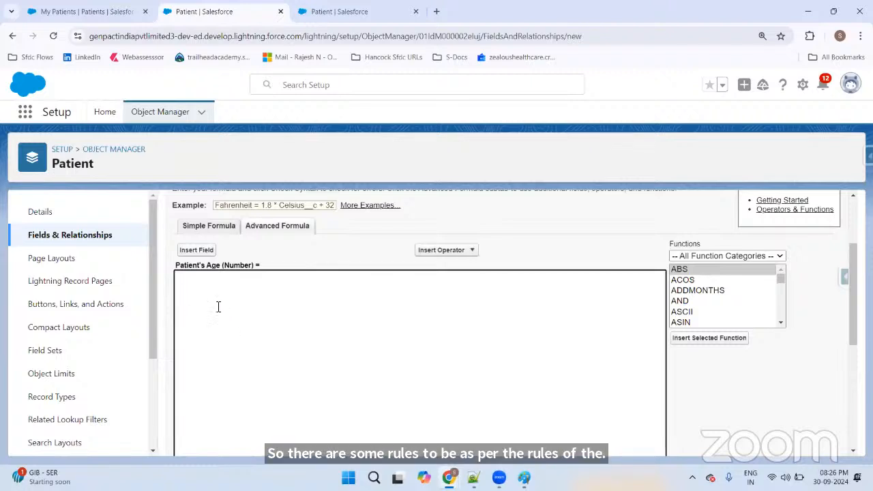
scroll(240, 301, down, 3)
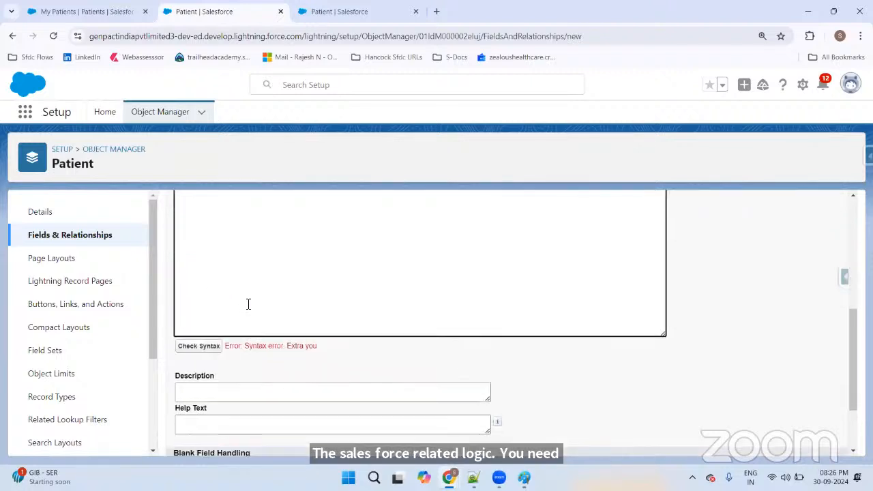
Step: Check the empty formula's syntax, then type 'current Year - ' to begin the age calculation
click(212, 350)
scroll(453, 307, down, 5)
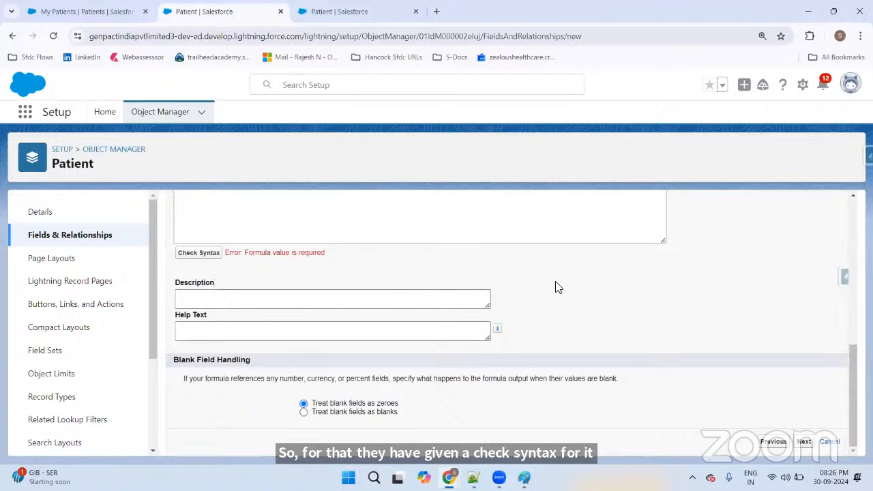
scroll(555, 286, up, 5)
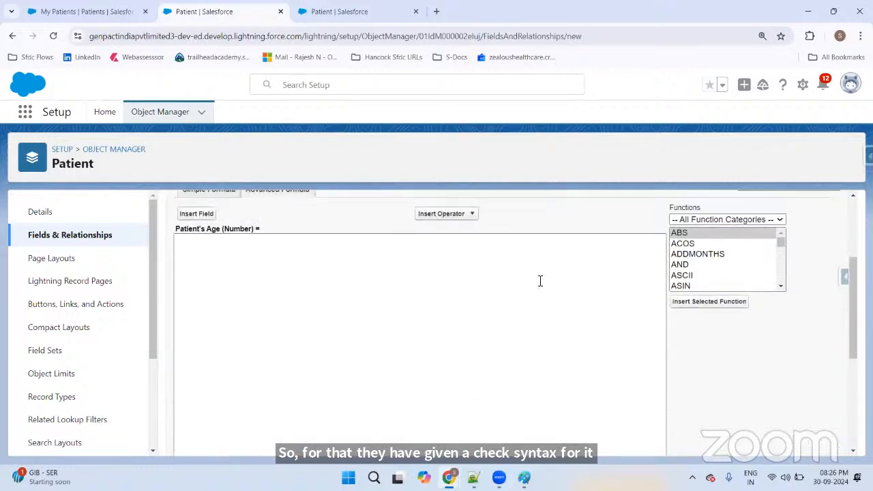
click(380, 274)
text(cu)
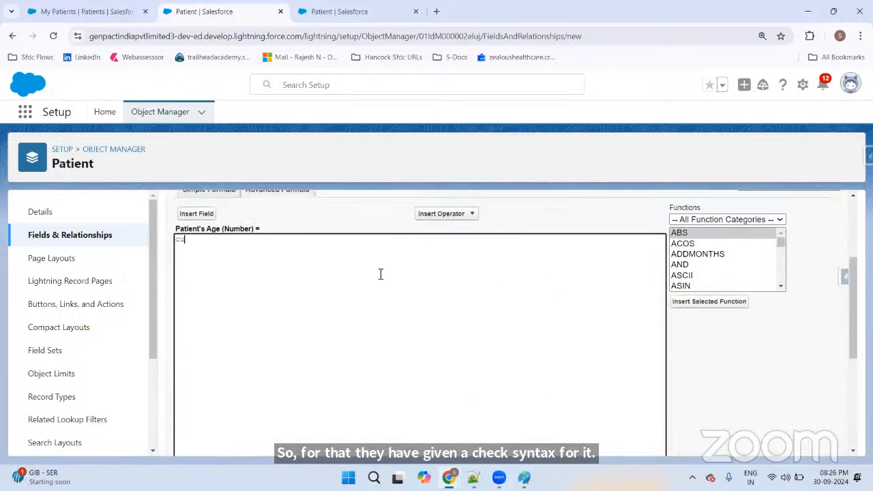
text(rrent Y)
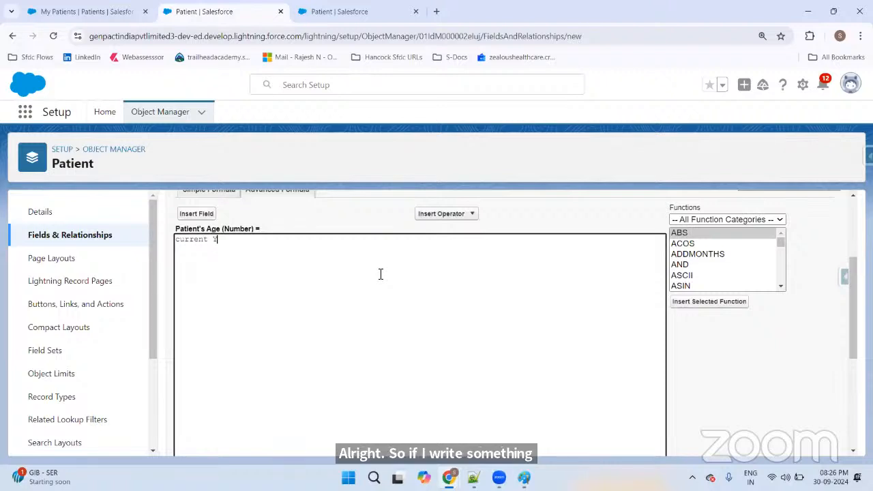
text(ear -)
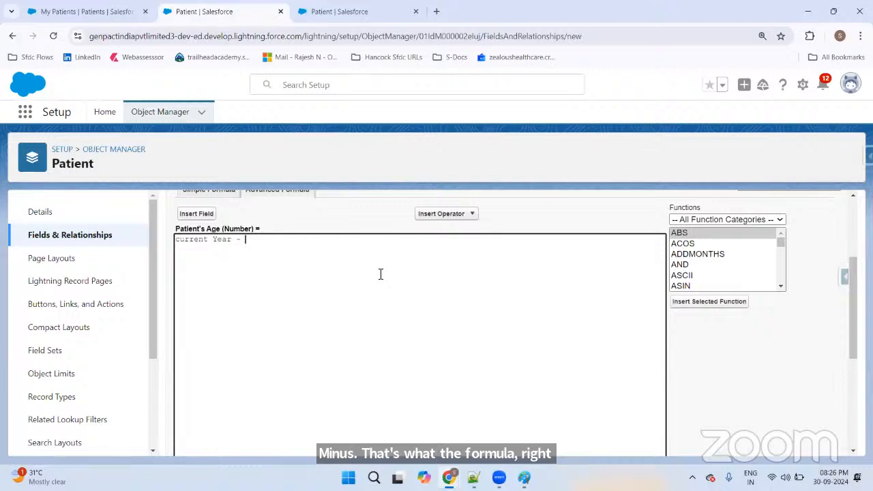
scroll(400, 284, up, 2)
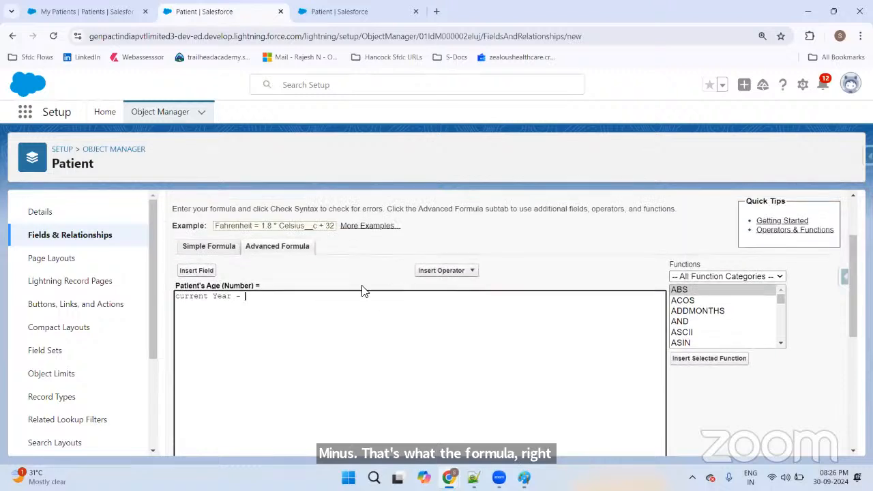
Step: Insert the Date of Birth field (Date_of_Birth__c, type Date) after 'current Year -' in the formula
click(193, 270)
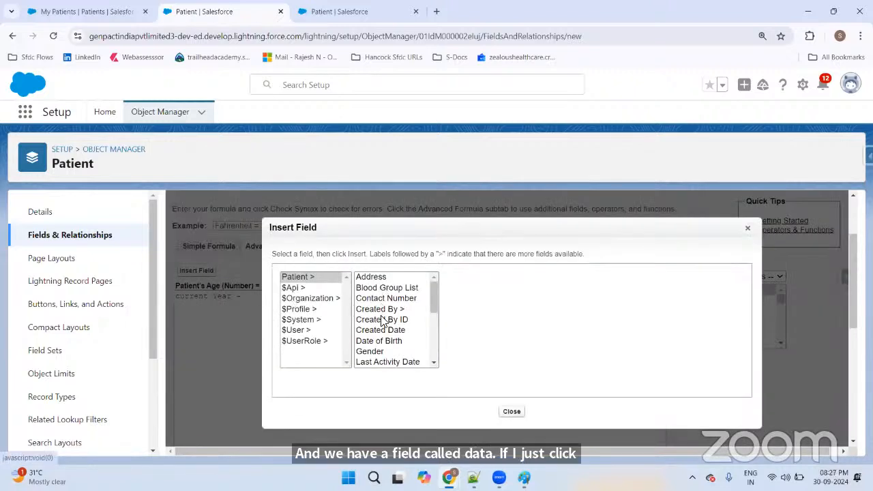
click(386, 341)
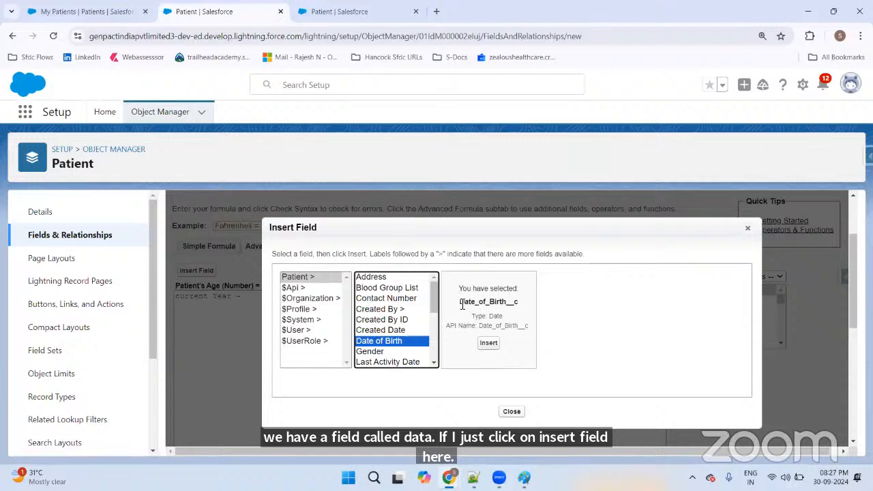
drag(461, 304, 526, 306)
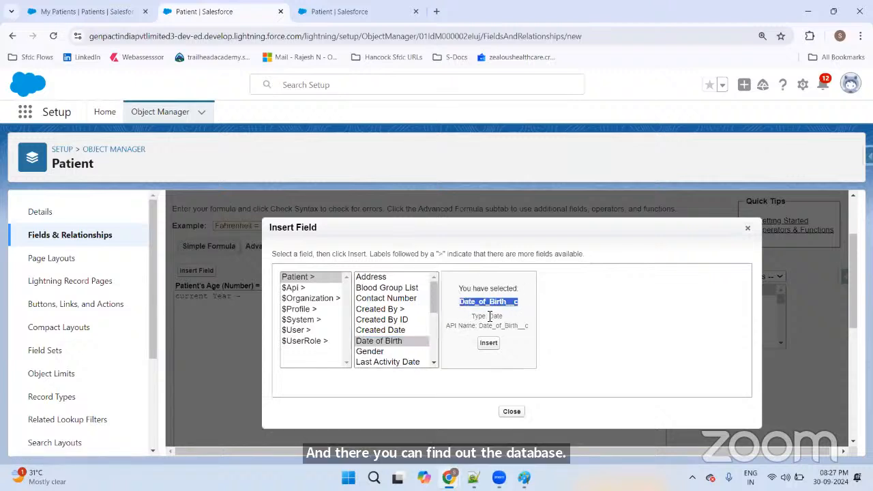
double_click(494, 315)
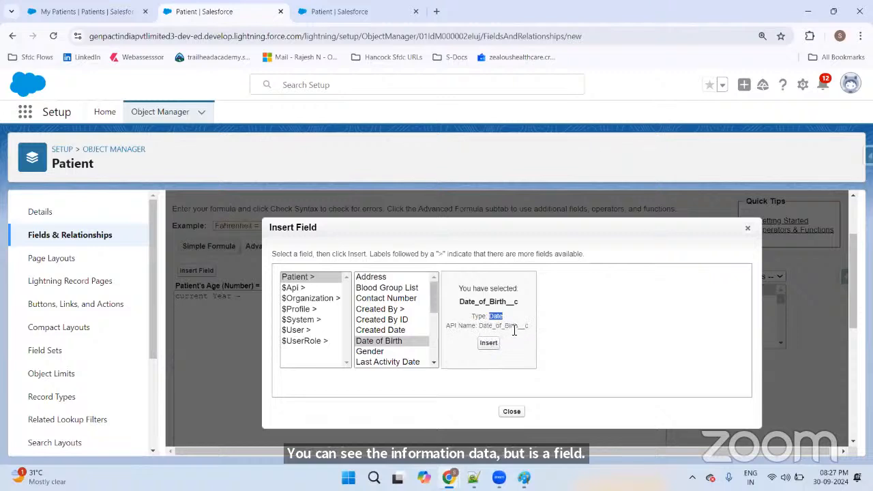
click(488, 343)
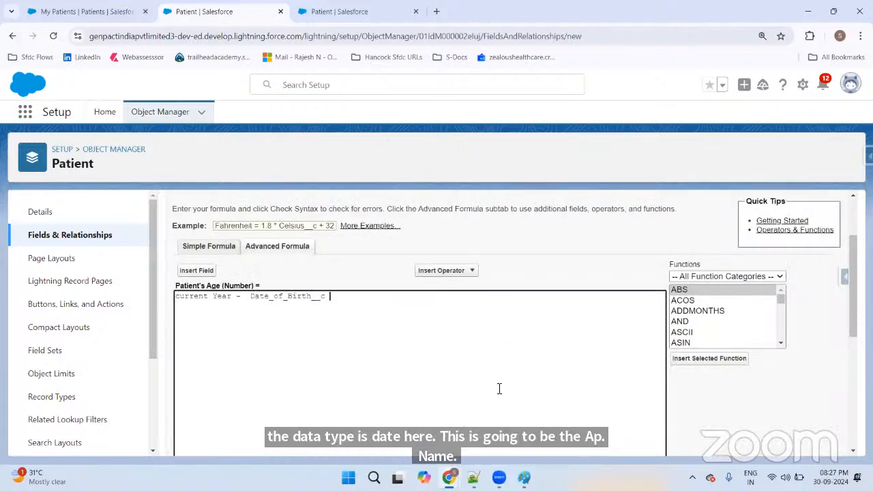
drag(250, 298, 361, 300)
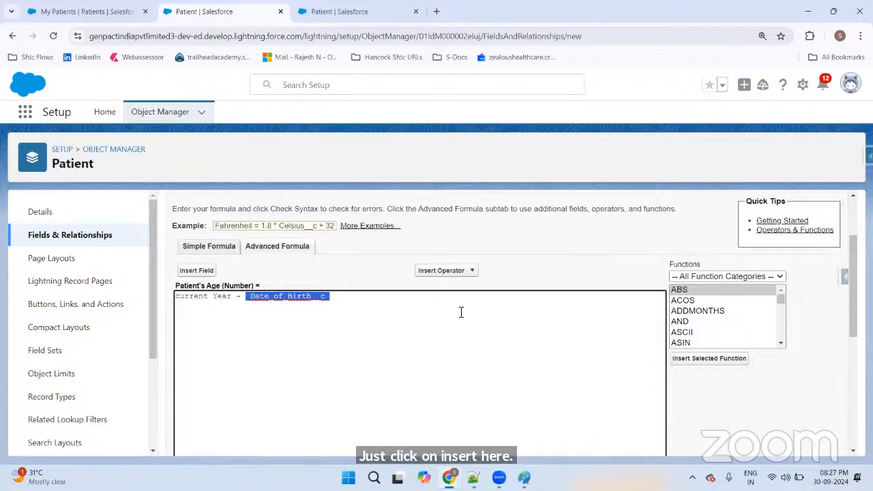
scroll(460, 312, down, 5)
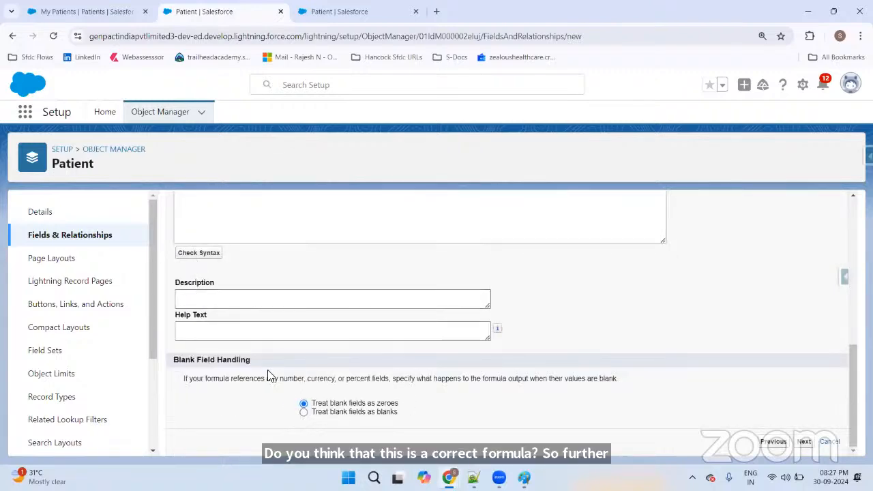
Step: Change 'current Year' to currentYear after the Extra Year error, then recheck the syntax
scroll(487, 311, down, 5)
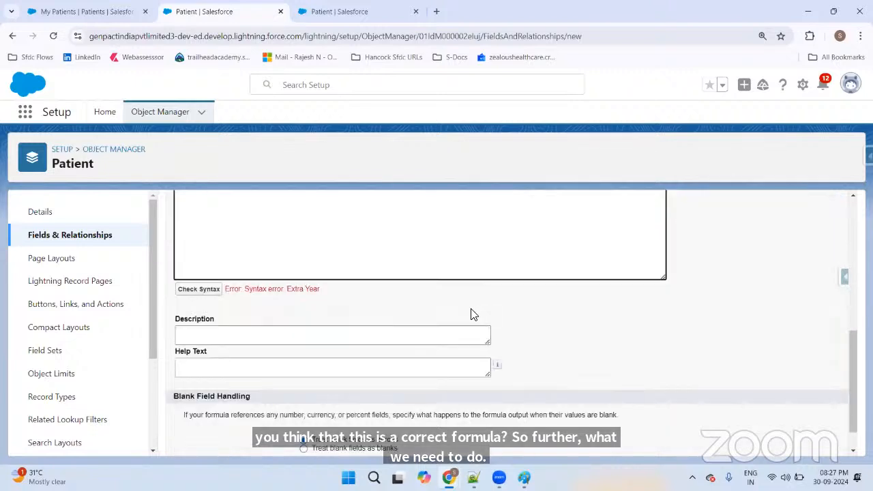
drag(245, 289, 349, 293)
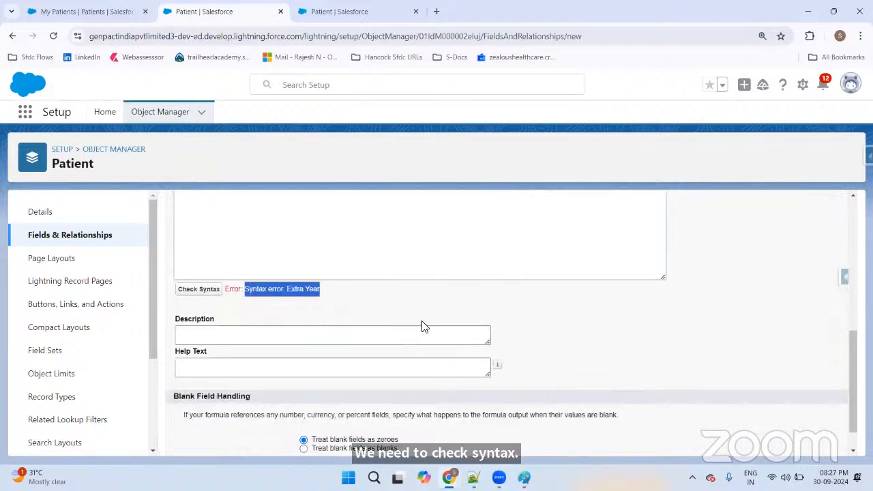
click(328, 306)
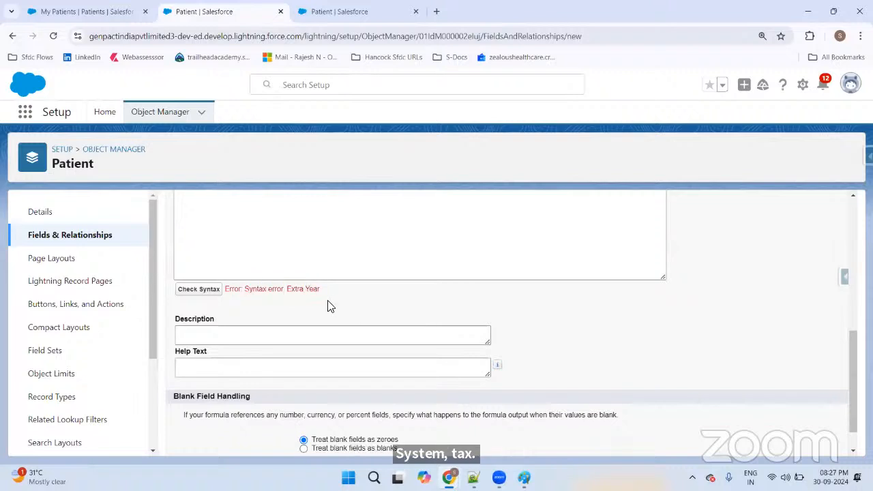
scroll(345, 305, up, 3)
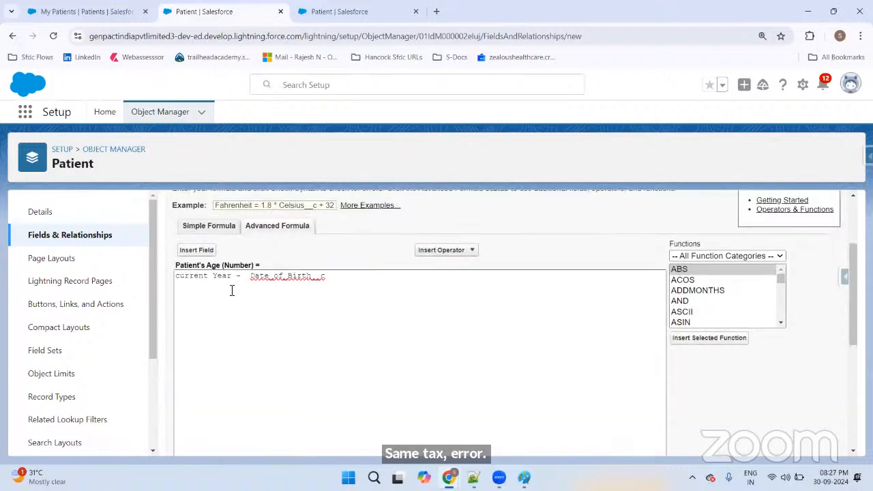
click(239, 278)
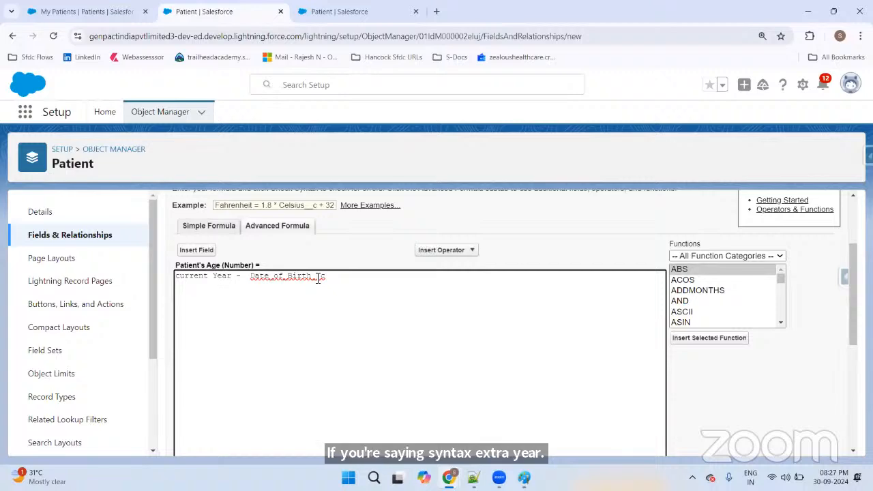
scroll(277, 293, down, 4)
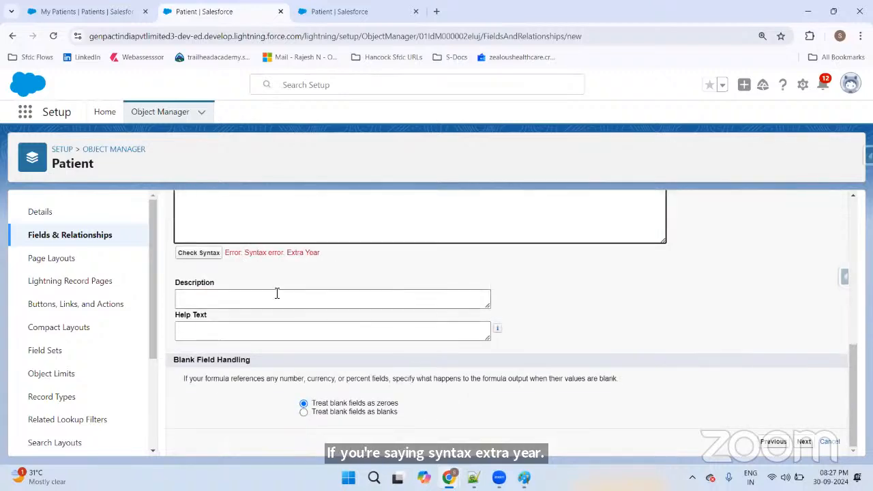
click(198, 252)
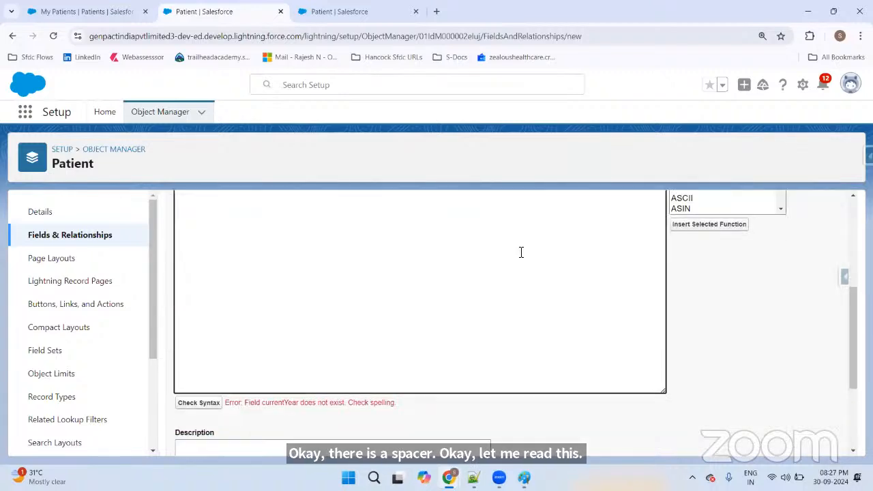
scroll(520, 251, down, 1)
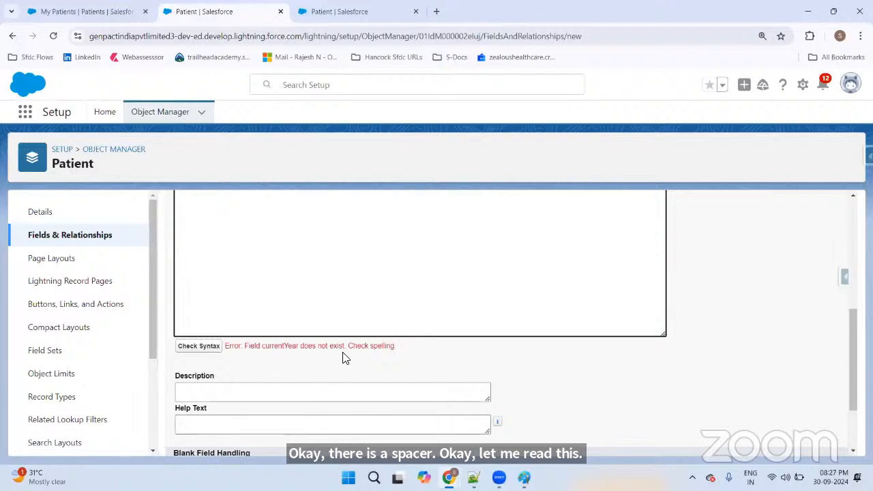
scroll(402, 356, up, 2)
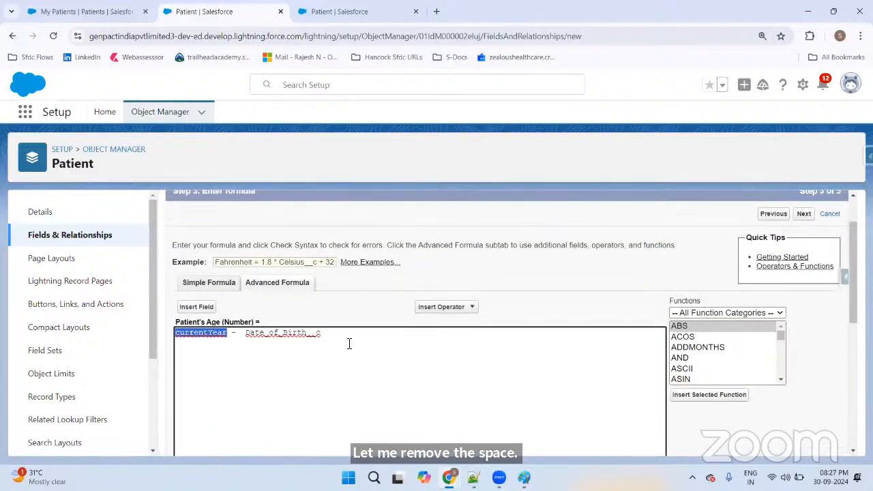
click(237, 333)
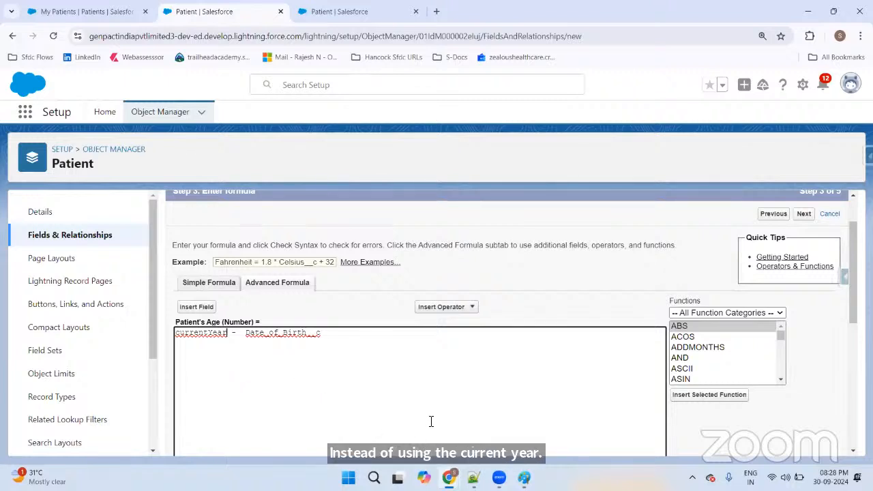
Step: Browse the formula Functions list and view the ACOS function's description
drag(702, 301, 662, 306)
click(531, 322)
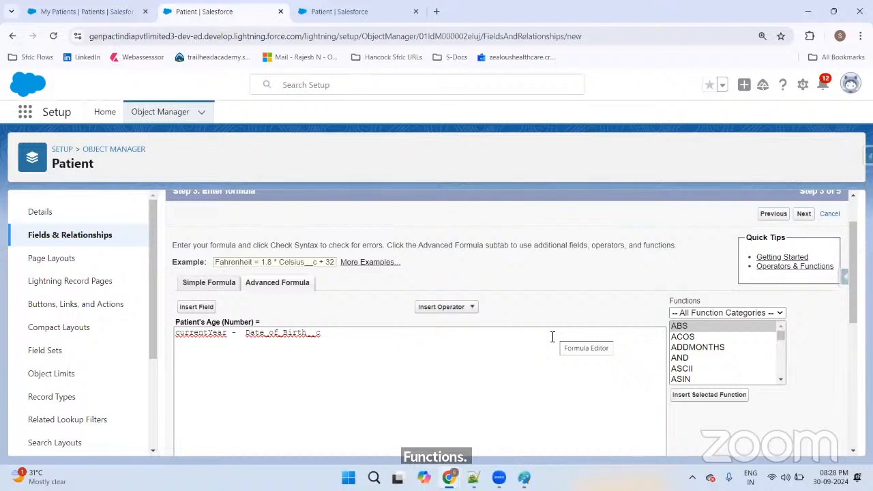
click(781, 335)
drag(780, 335, 771, 379)
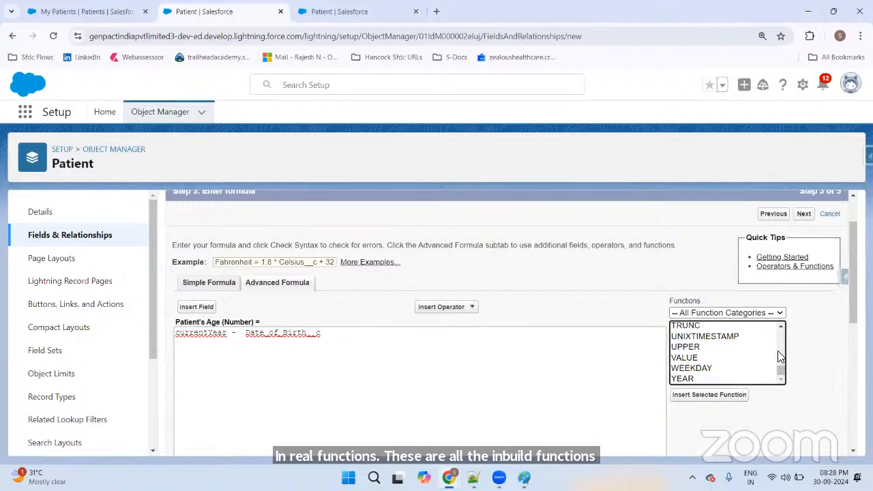
drag(781, 370, 782, 331)
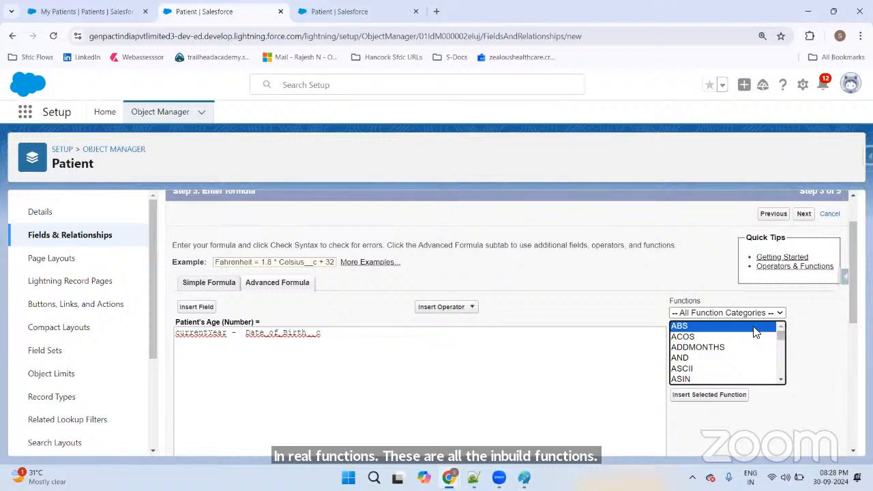
click(702, 336)
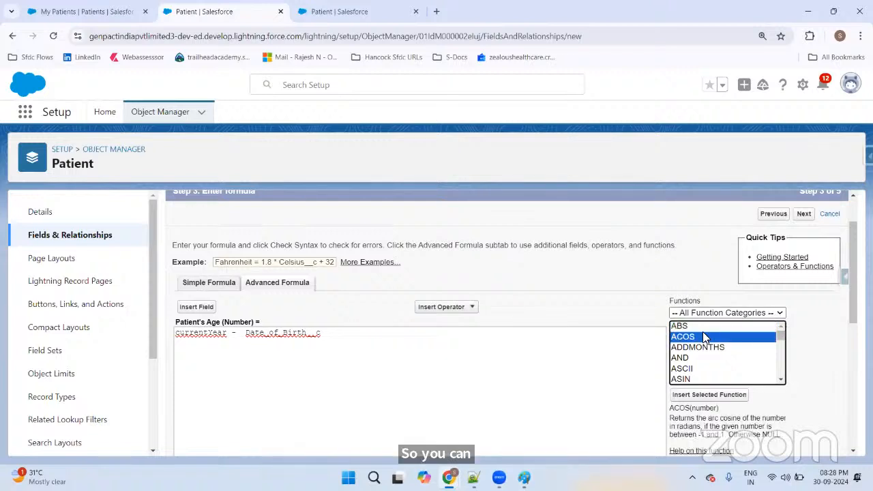
scroll(781, 328, down, 3)
scroll(851, 286, down, 1)
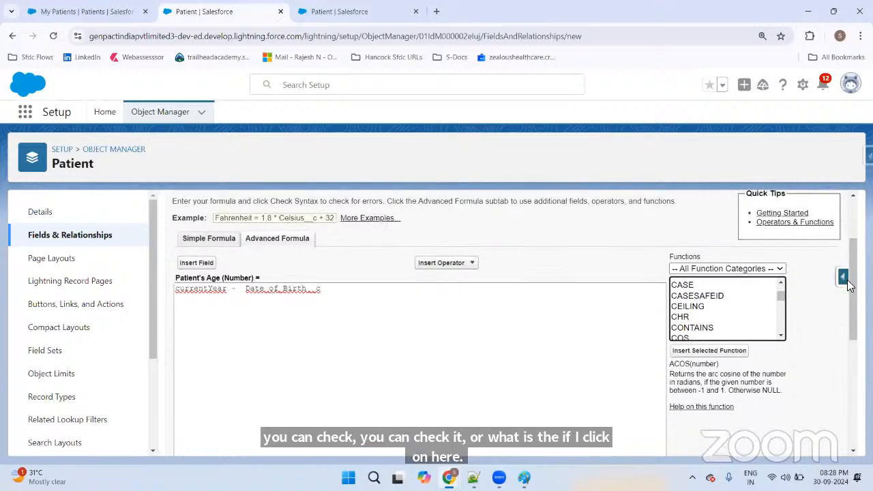
drag(672, 360, 785, 375)
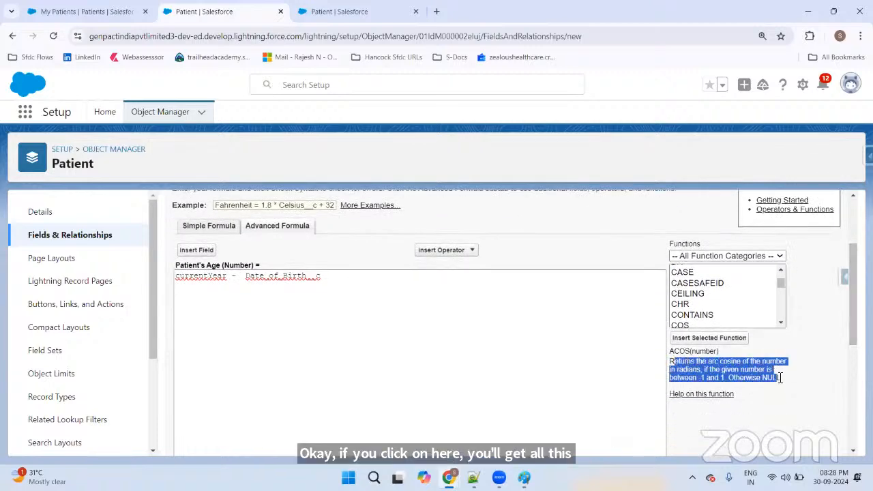
click(788, 372)
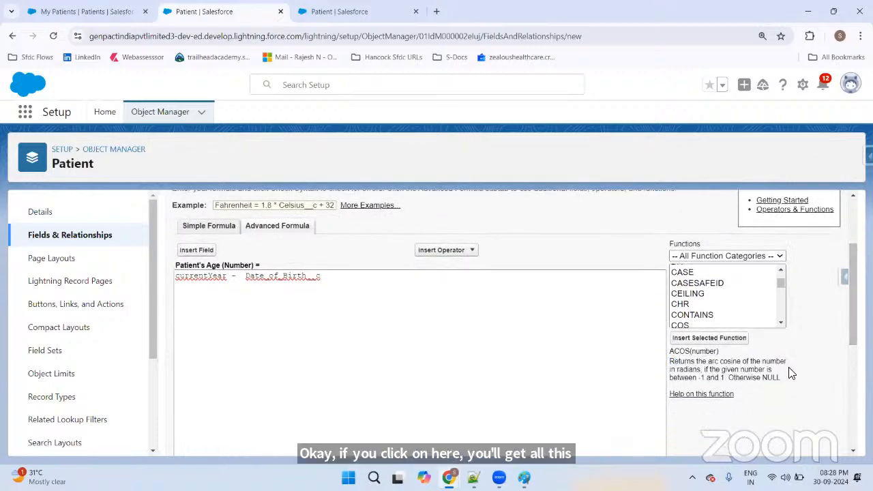
Step: Filter the functions to Date & Time, view NOW, and select currentYear in the formula
click(712, 258)
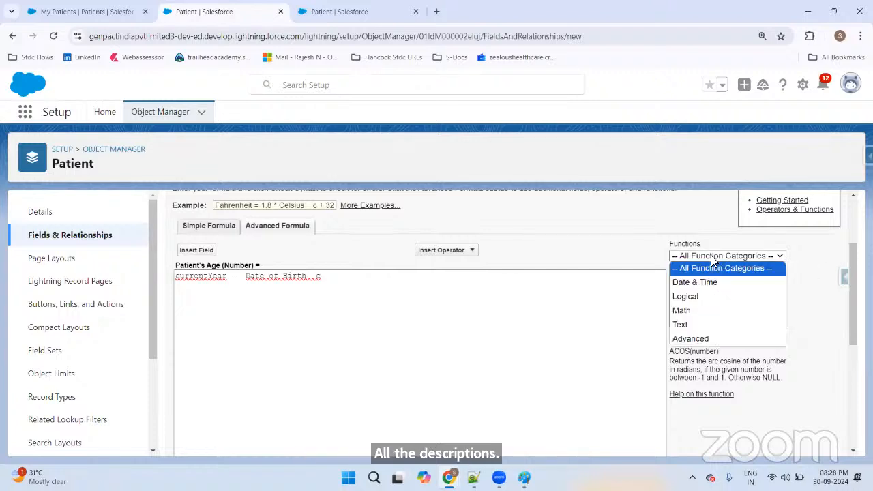
click(687, 282)
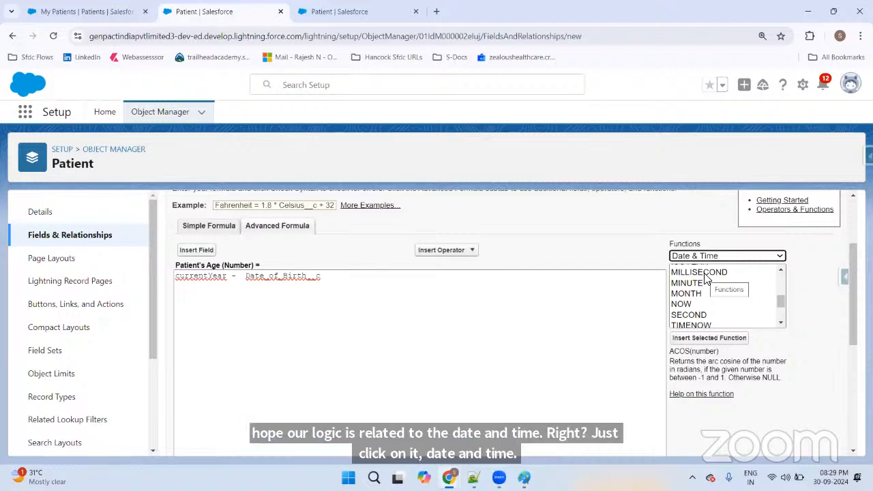
click(682, 304)
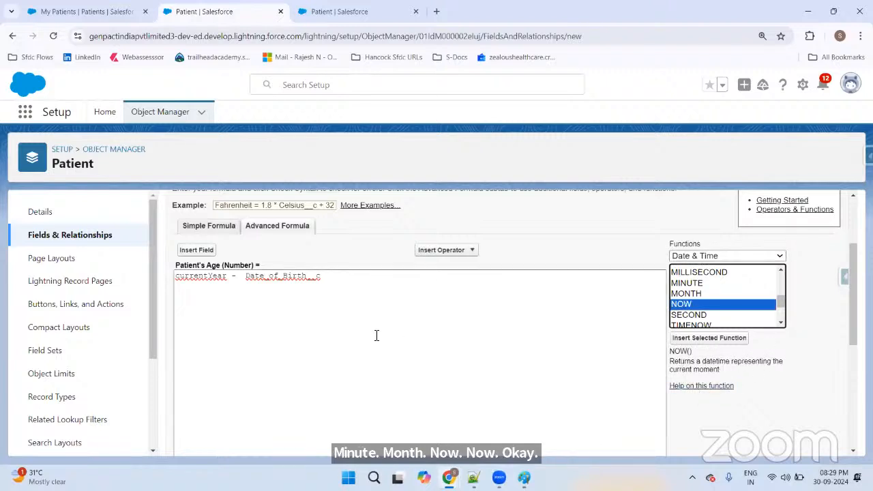
drag(247, 277, 348, 277)
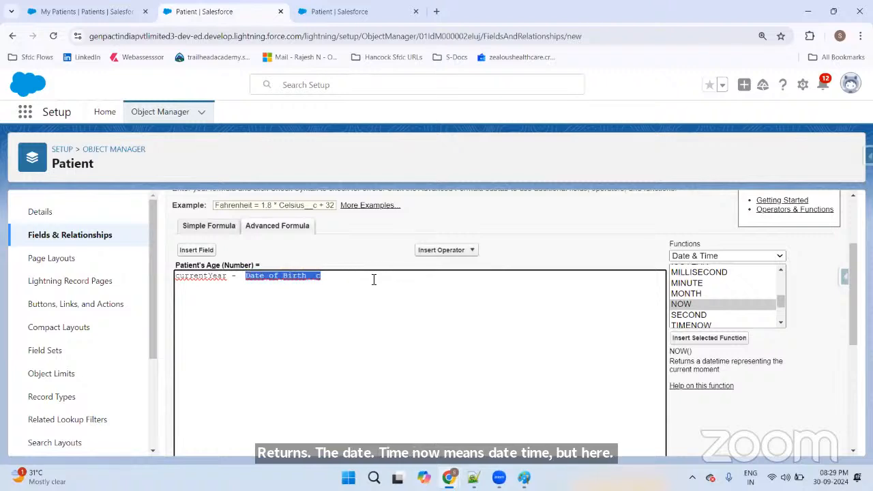
drag(228, 277, 170, 285)
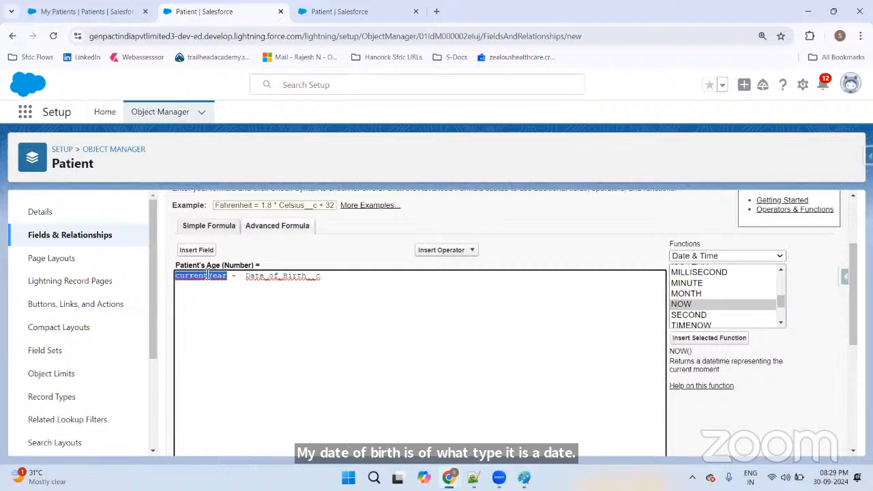
Step: Compare TIMENOW and TIMEVALUE, then insert TODAY() in place of currentYear
click(782, 325)
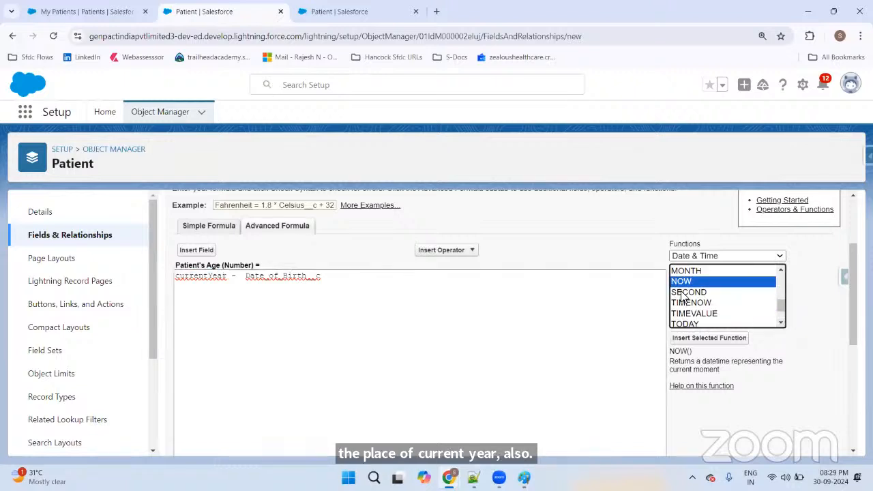
click(690, 302)
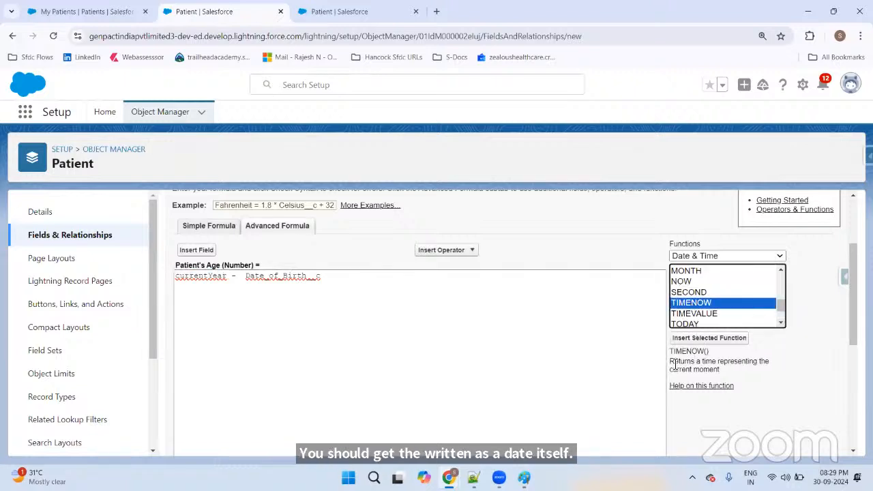
click(708, 314)
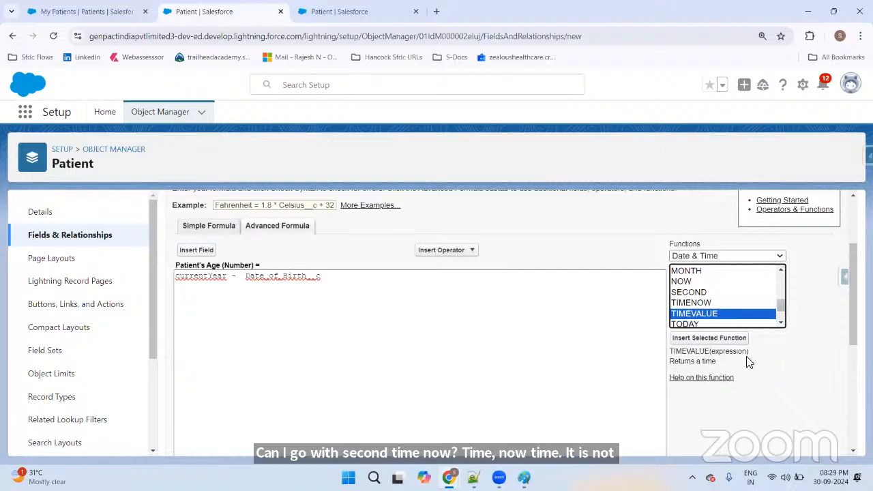
click(694, 323)
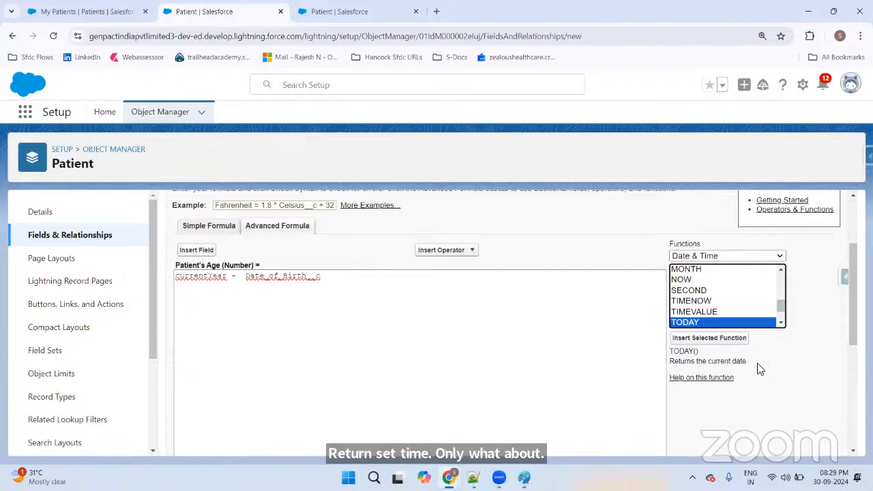
click(709, 338)
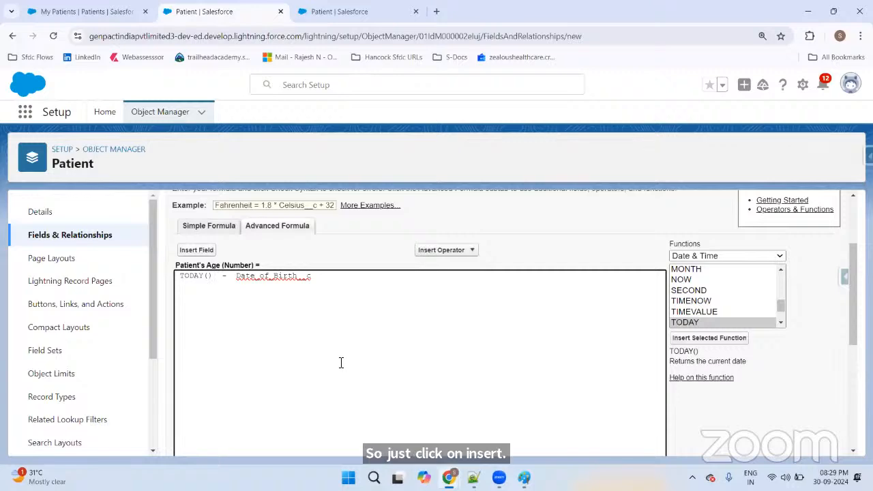
Step: Run Check Syntax on 'TODAY() - Date_of_Birth__c' and confirm it reports no errors
scroll(354, 302, down, 5)
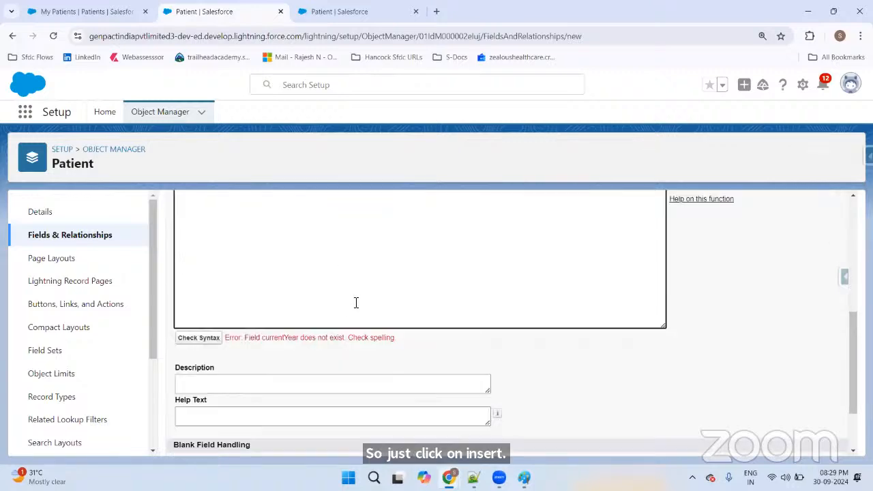
click(198, 253)
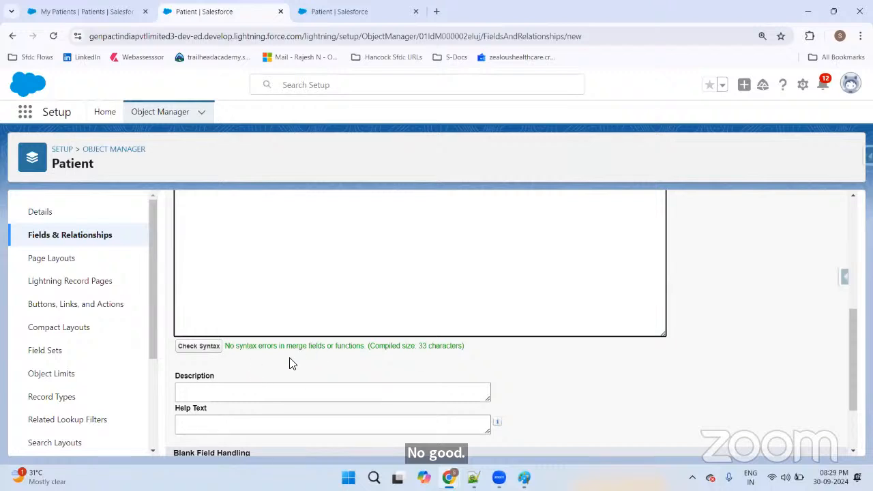
scroll(360, 359, up, 5)
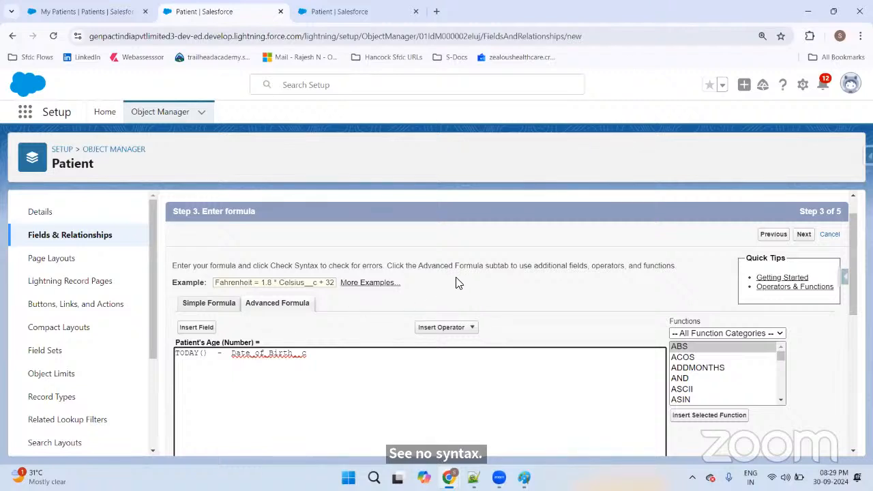
scroll(458, 279, down, 2)
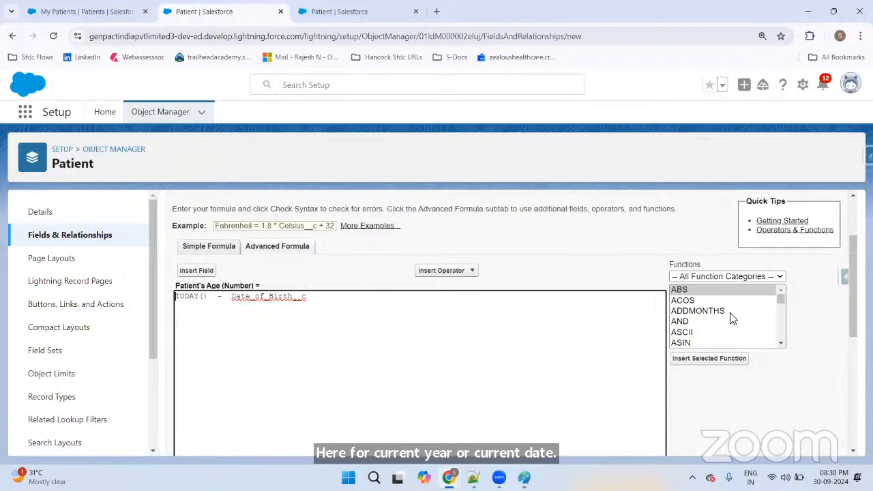
double_click(235, 296)
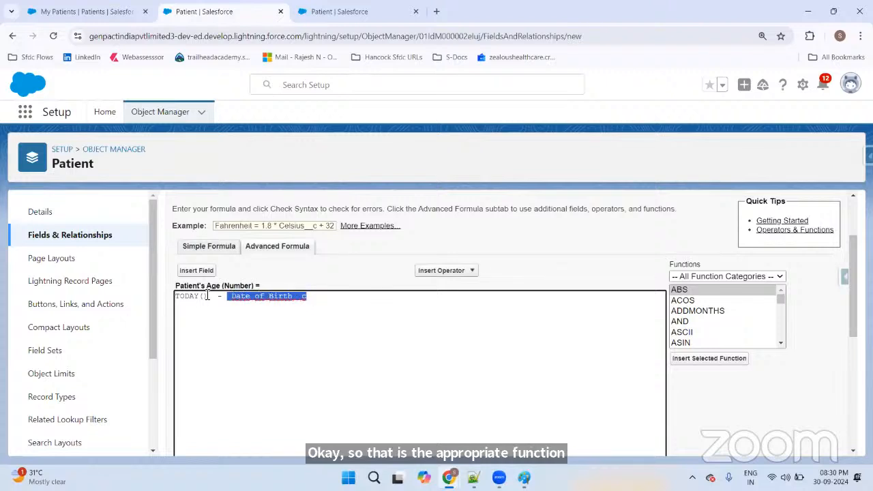
drag(208, 296, 172, 296)
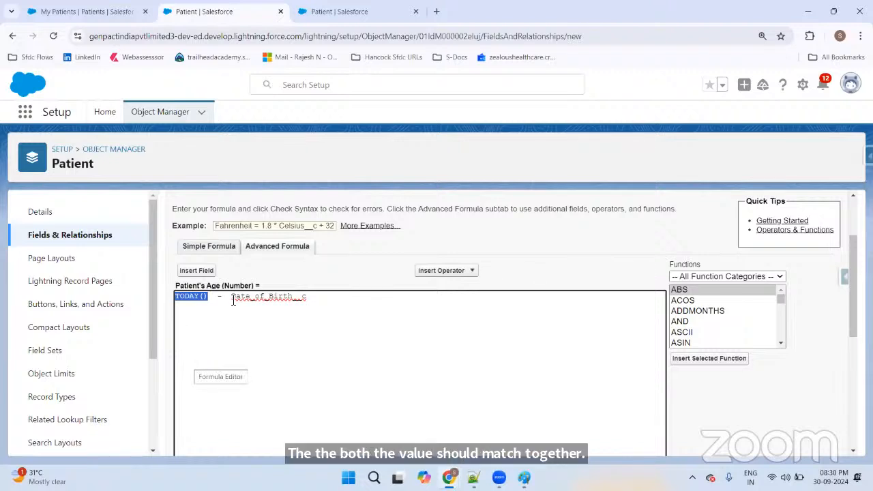
drag(233, 296, 326, 296)
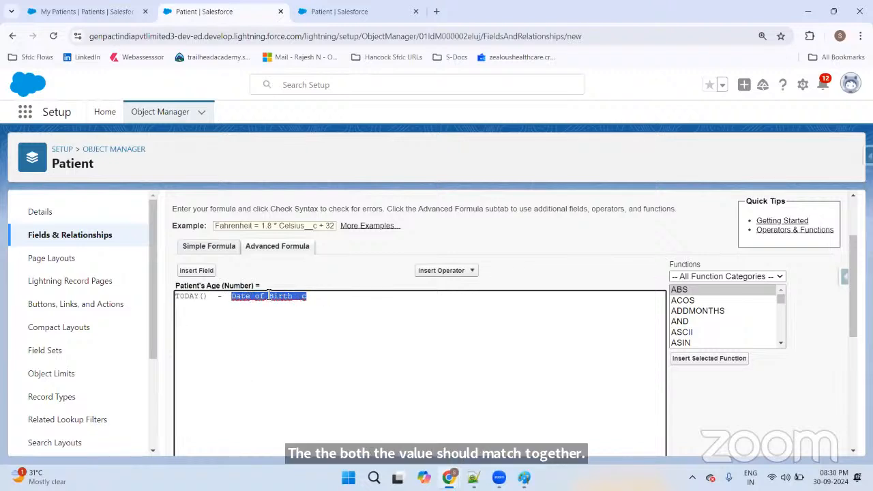
click(210, 296)
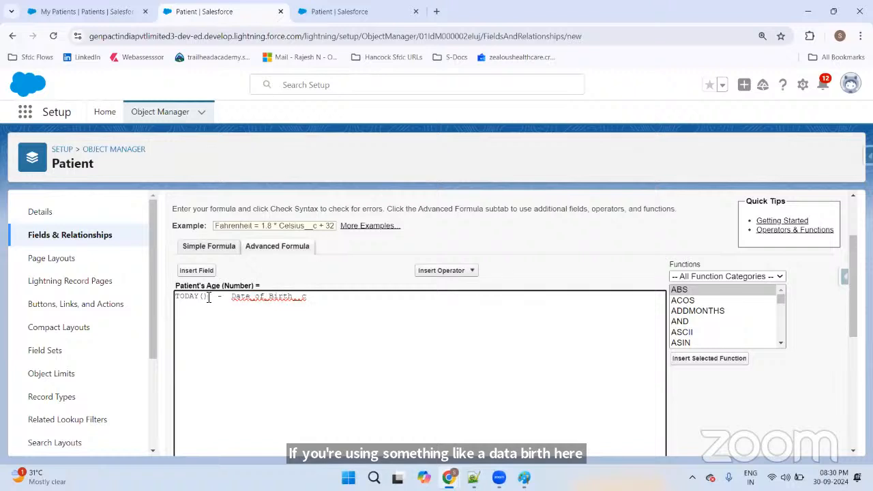
drag(209, 296, 169, 300)
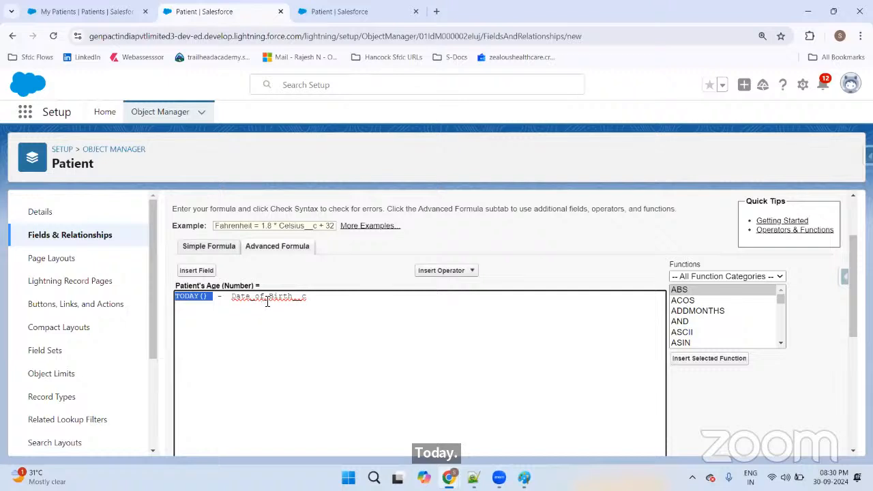
scroll(269, 297, down, 5)
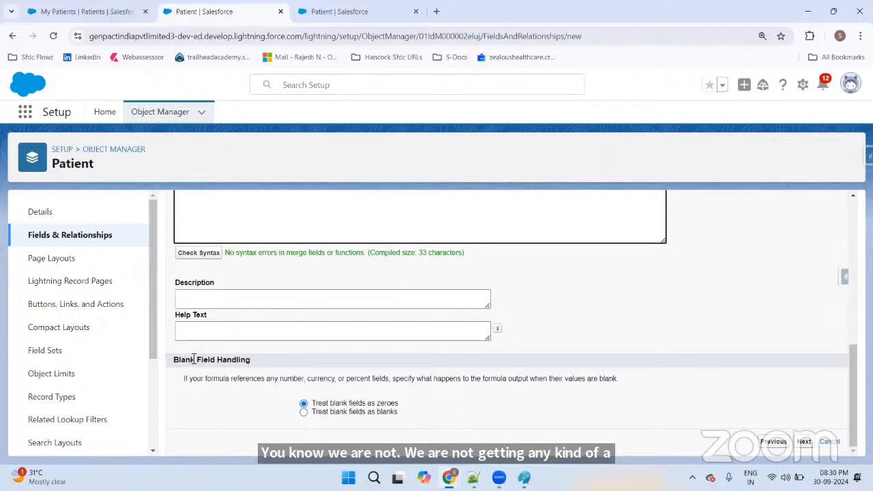
scroll(335, 345, up, 5)
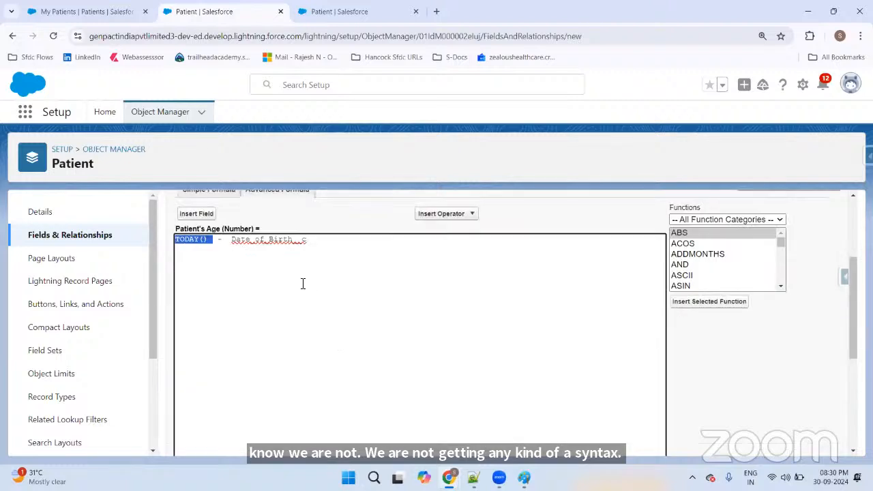
drag(231, 239, 331, 239)
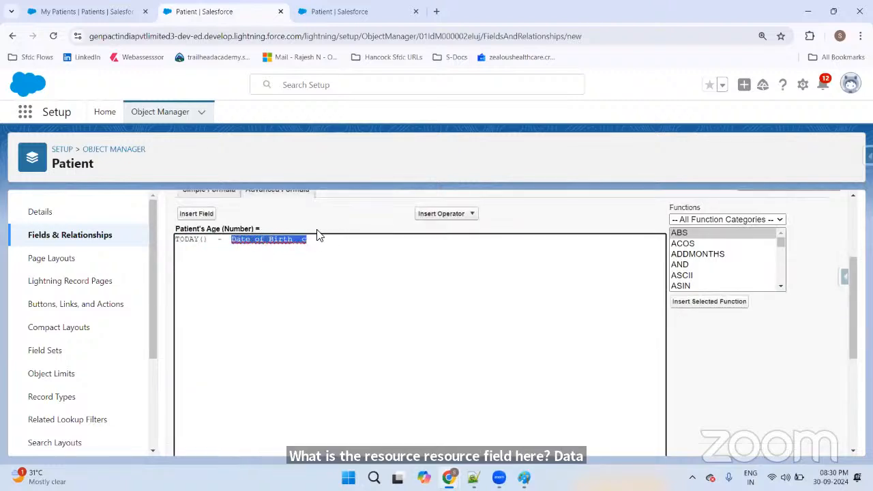
scroll(319, 232, down, 5)
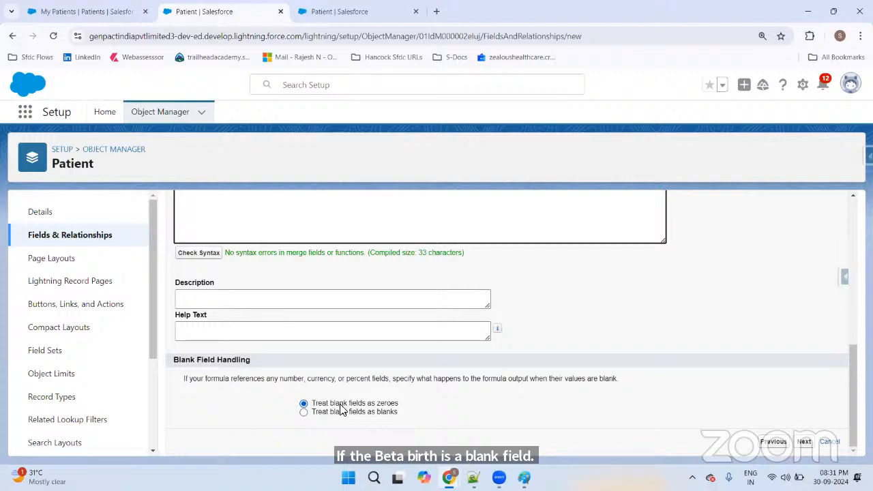
scroll(294, 253, up, 1)
scroll(294, 252, down, 1)
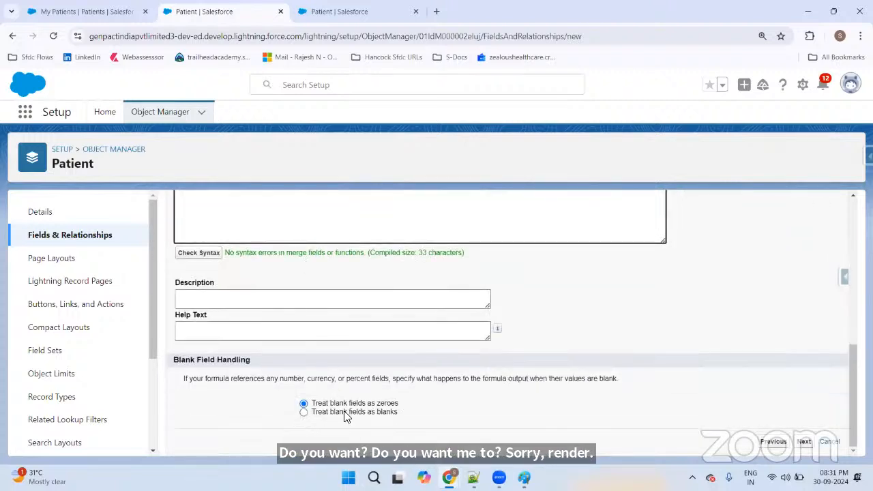
click(303, 412)
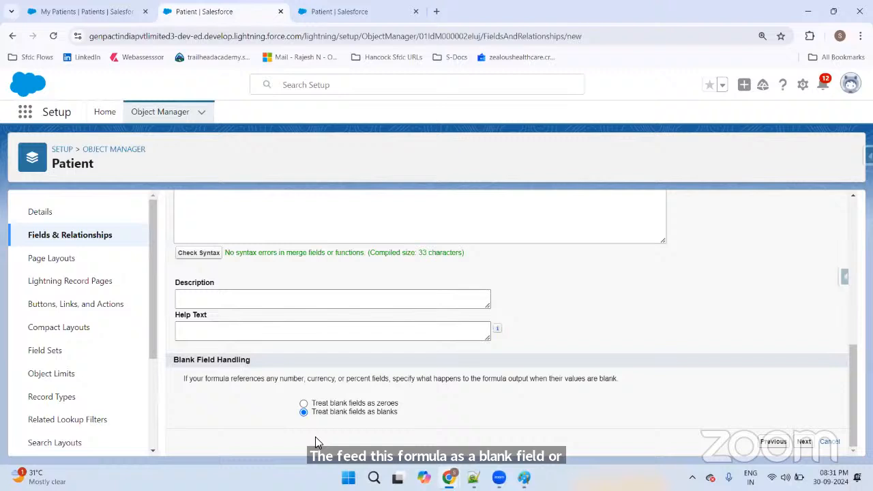
click(303, 403)
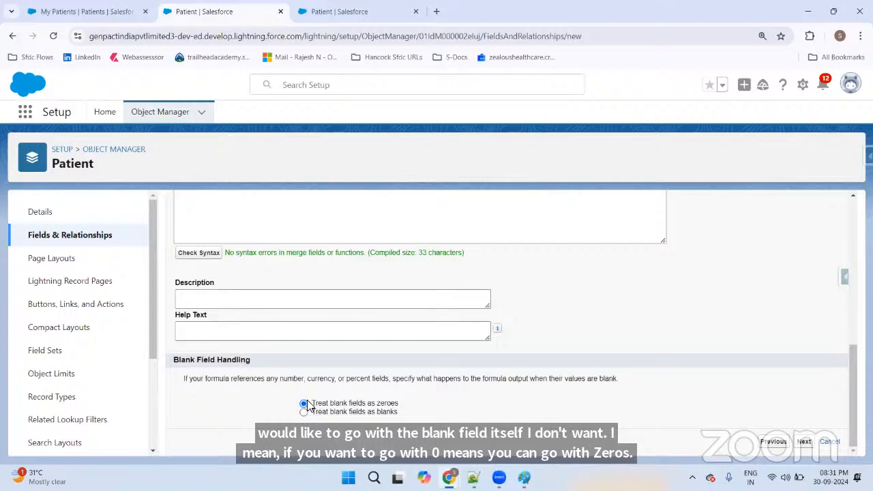
scroll(335, 372, up, 3)
scroll(335, 372, up, 1)
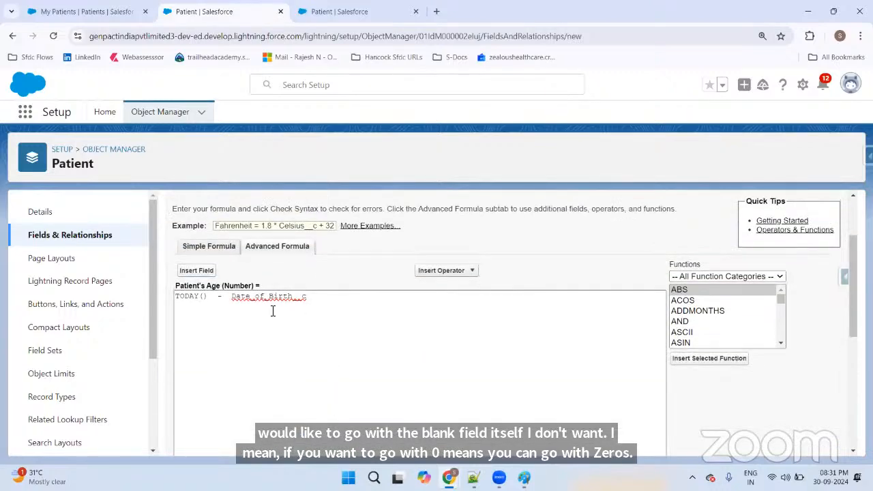
scroll(264, 232, up, 1)
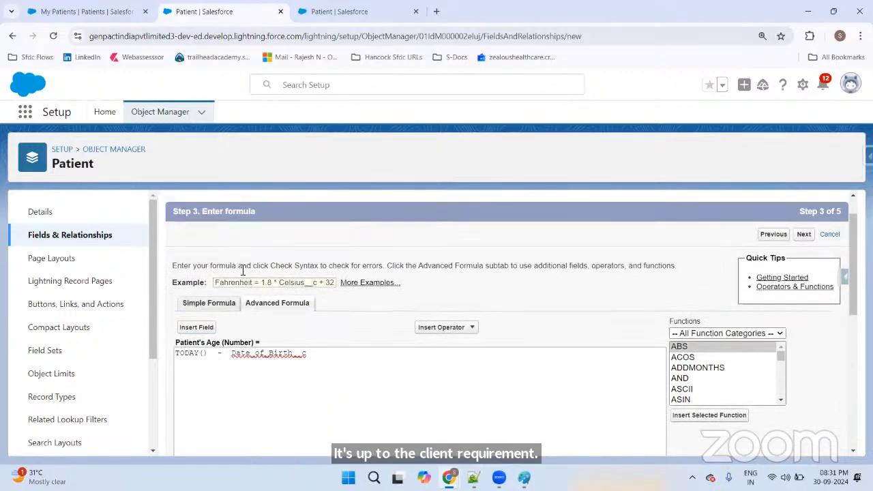
click(242, 353)
double_click(232, 353)
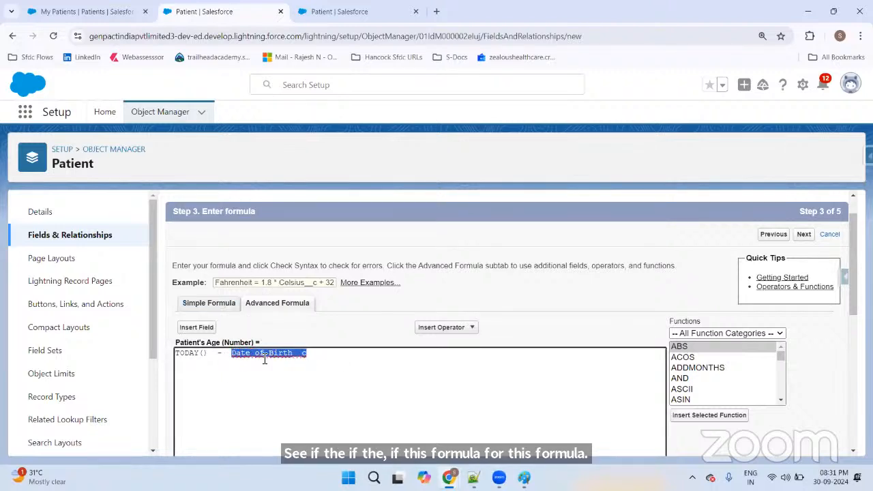
click(65, 6)
click(571, 163)
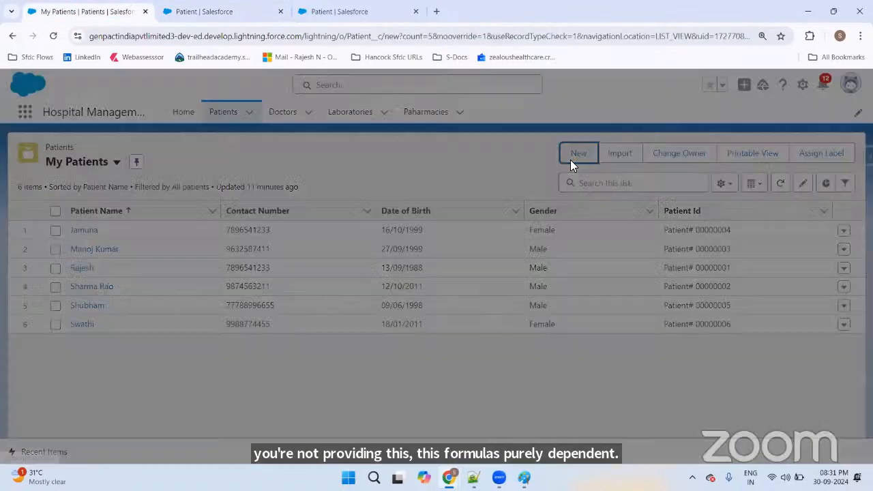
click(666, 322)
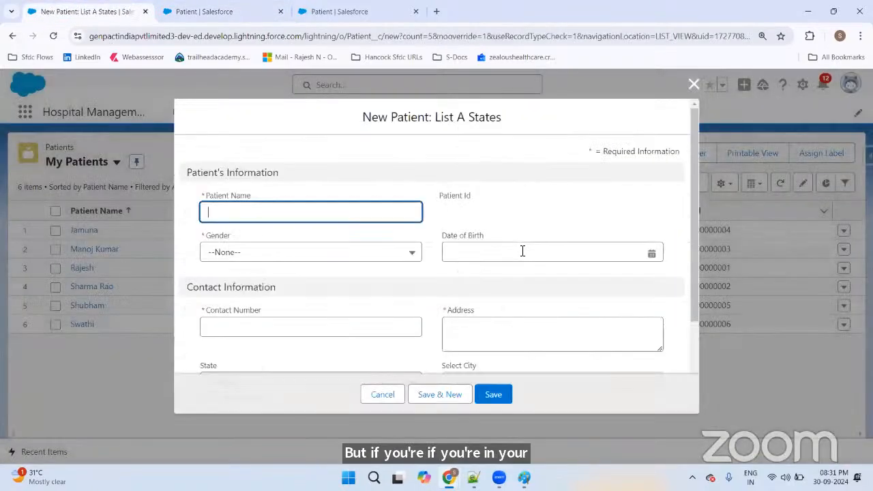
click(496, 250)
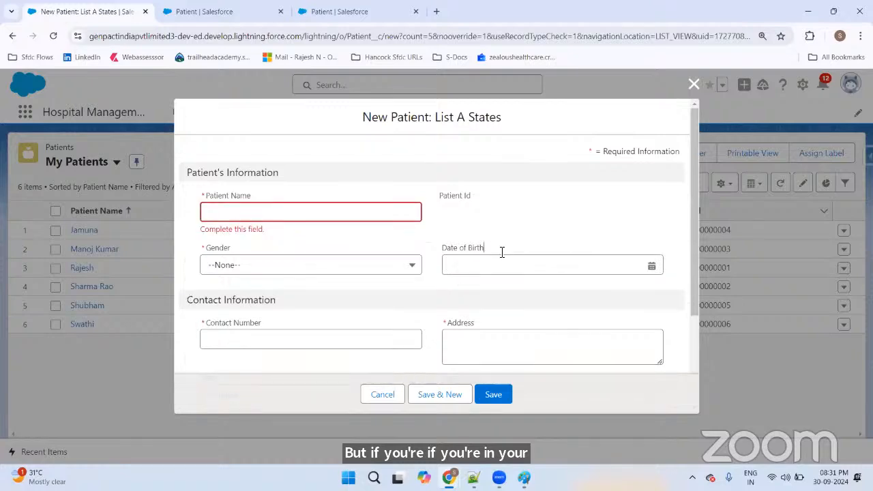
click(479, 206)
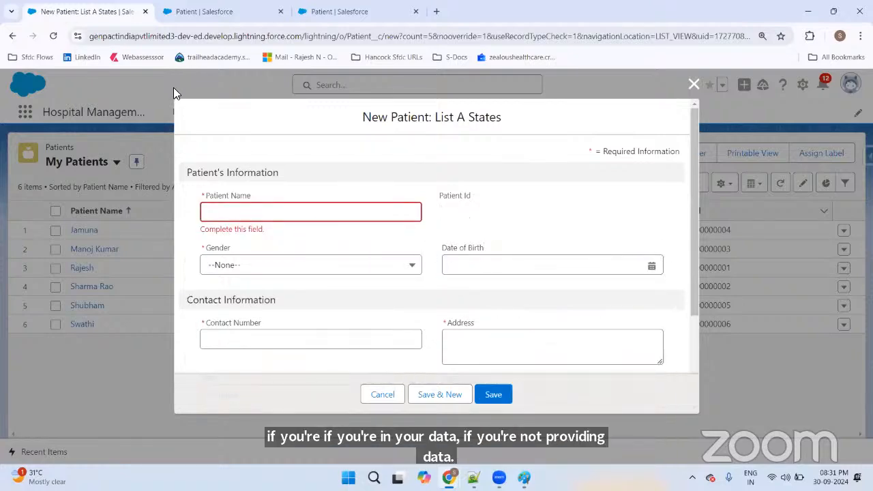
key(ctrl+Tab)
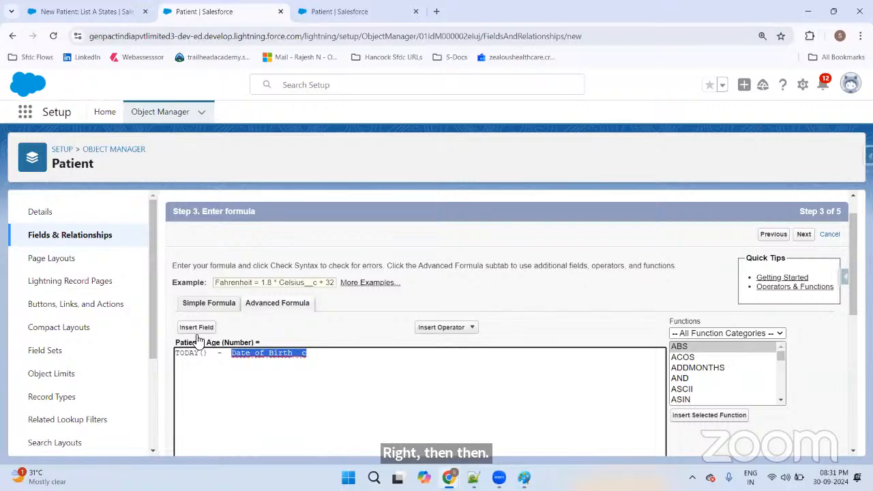
key(ctrl+Tab)
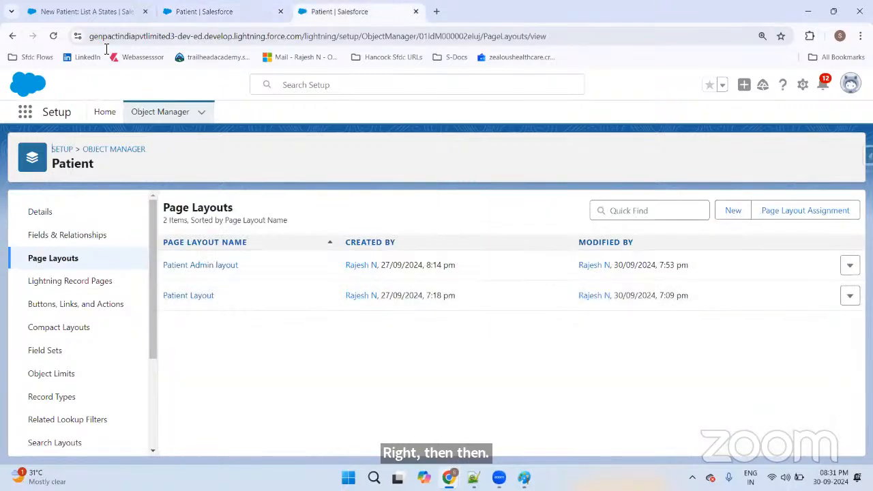
key(ctrl+Tab)
key(ctrl+Tab)
scroll(569, 290, down, 5)
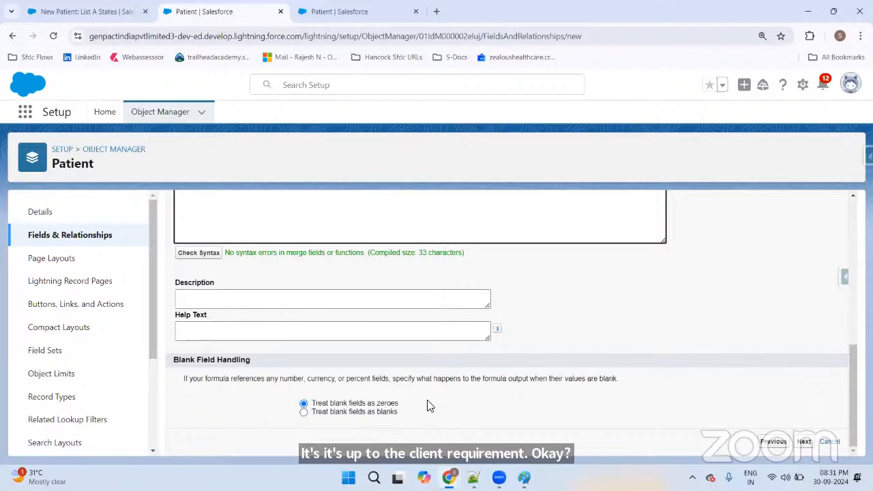
Step: Make Patient's Age visible only to System Administrator, leave it off Patient Layout, and save
click(800, 443)
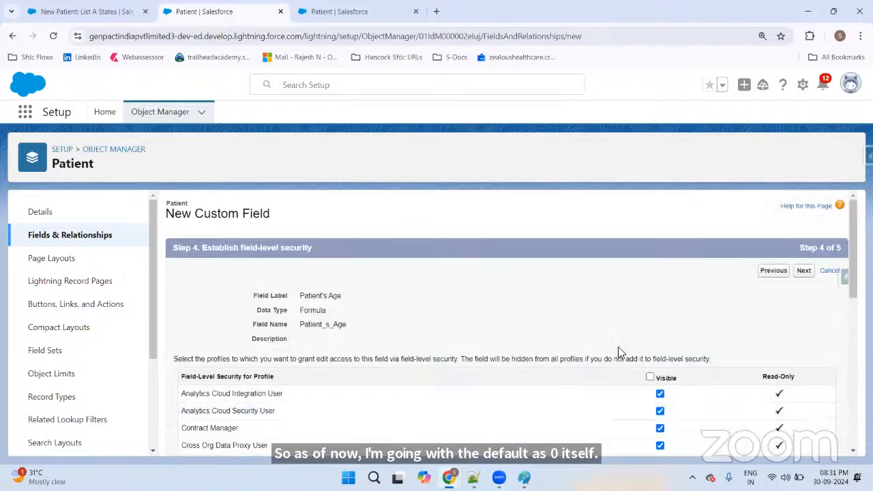
click(650, 378)
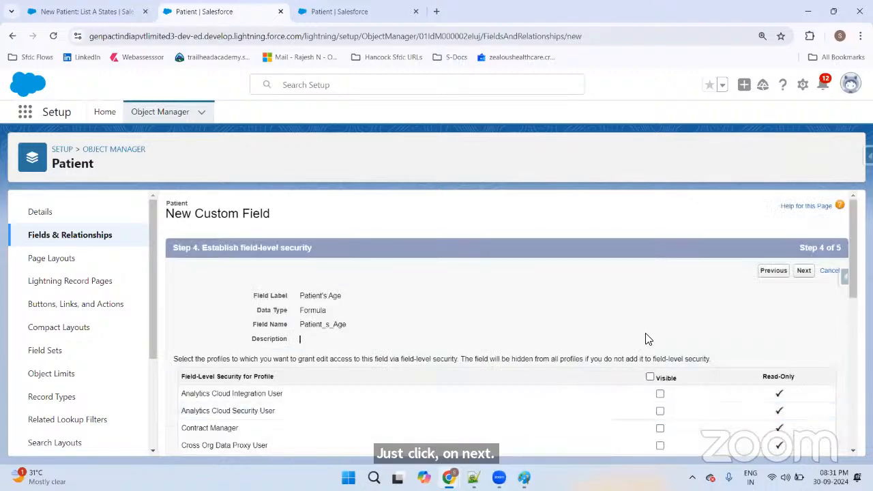
scroll(648, 338, down, 10)
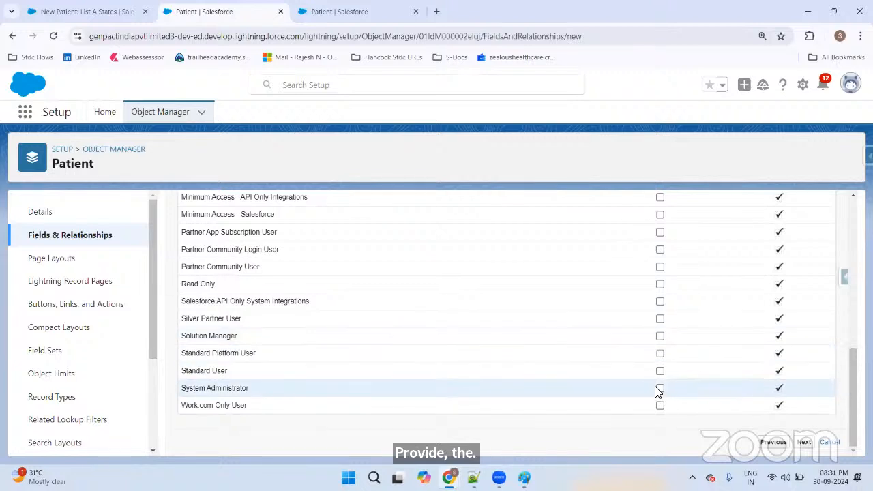
click(660, 388)
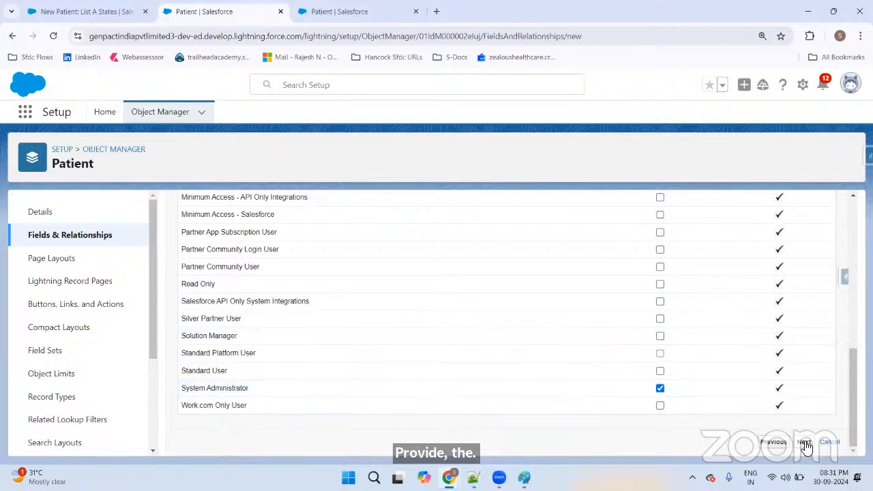
click(804, 442)
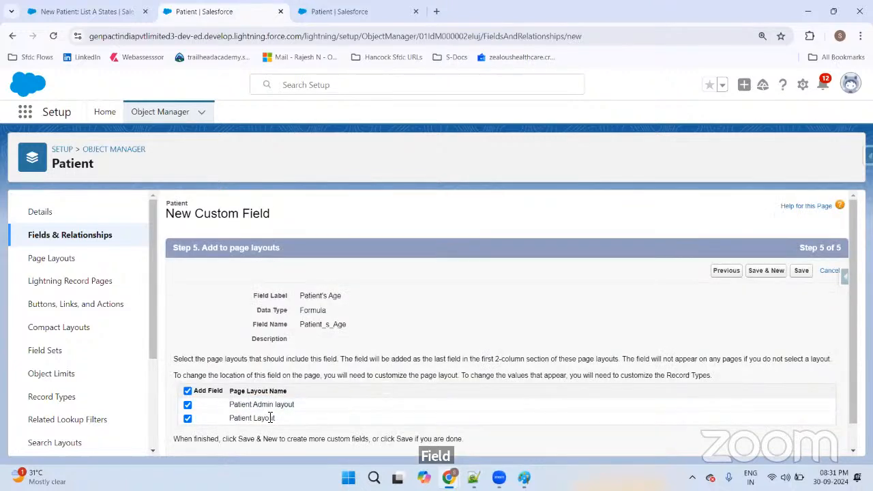
click(187, 418)
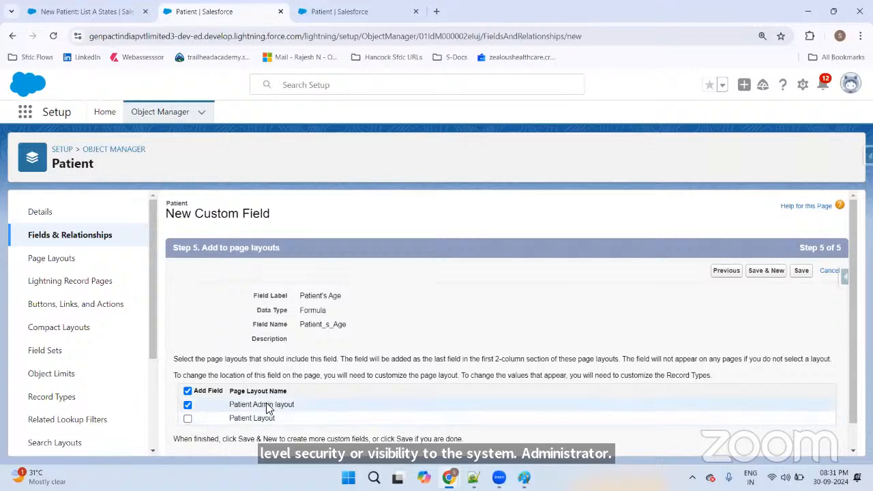
click(800, 270)
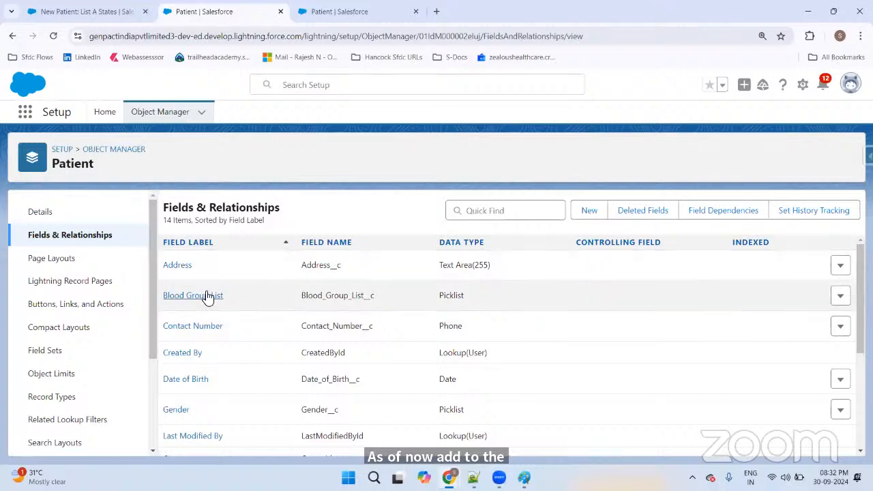
Step: Review the saved field's API name and its Formula (Number) data type
scroll(208, 298, down, 3)
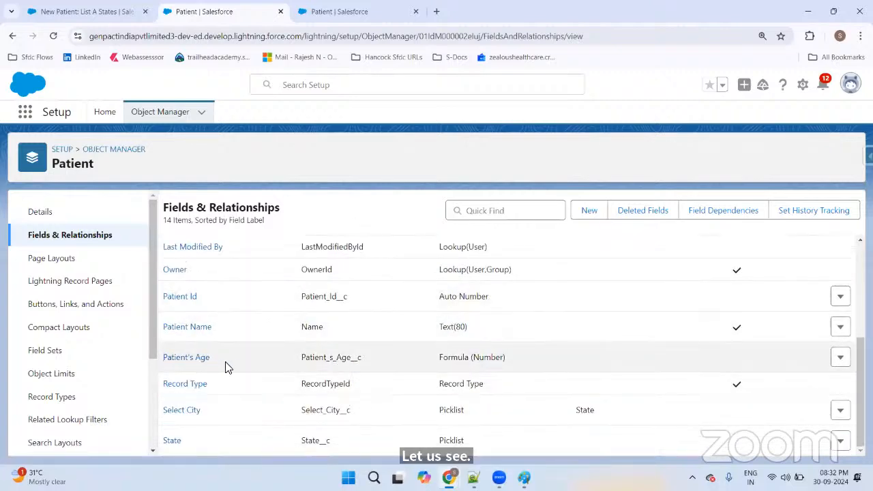
drag(306, 363, 355, 361)
double_click(487, 360)
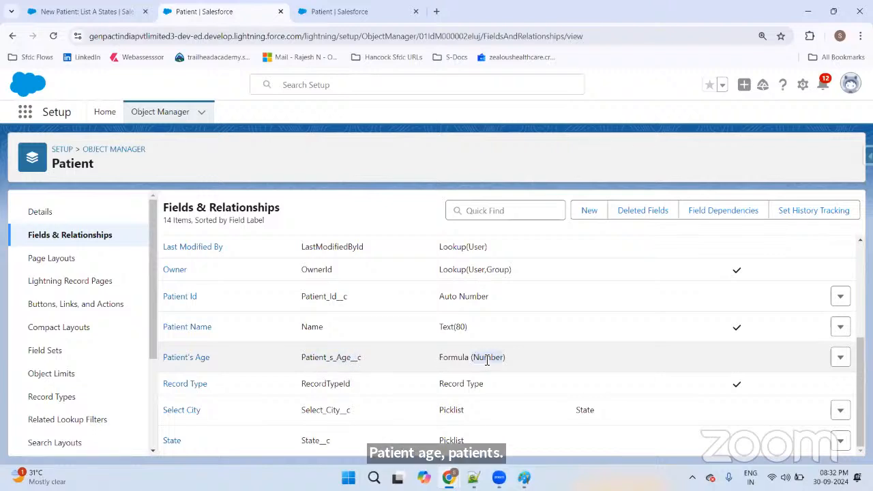
click(44, 11)
Step: Reload the patients list and start a new List B States patient record
click(694, 84)
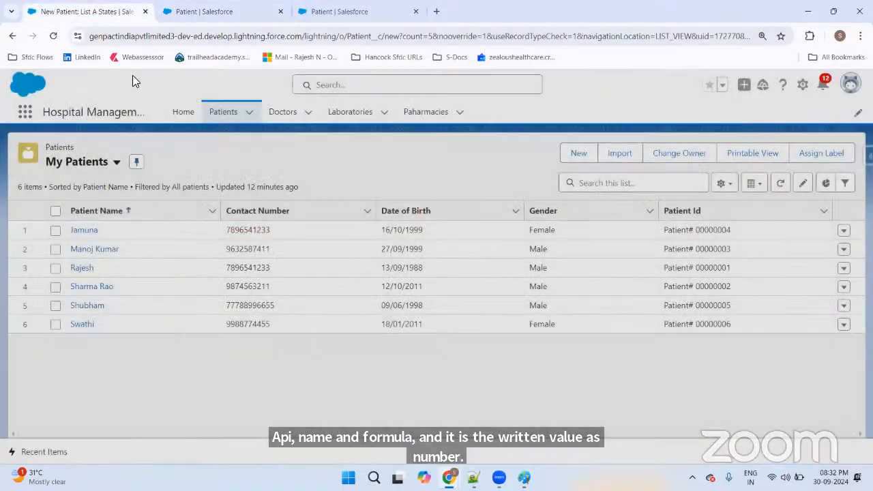
click(53, 36)
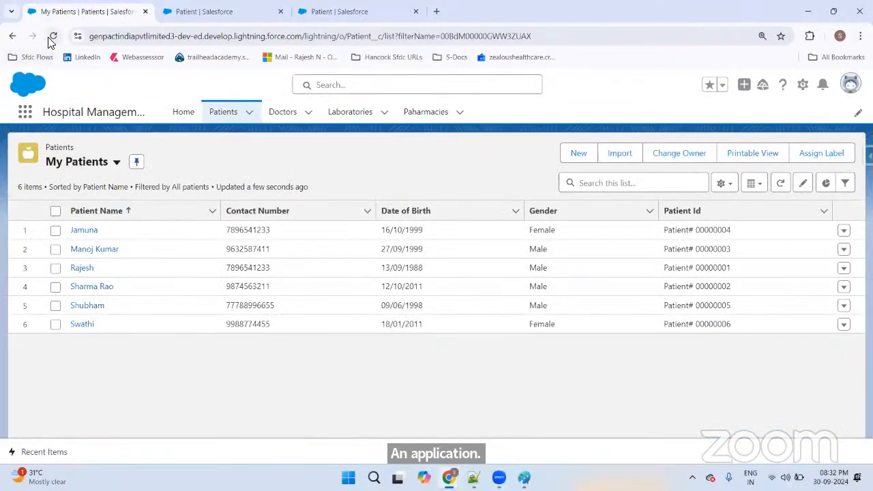
click(53, 36)
click(578, 154)
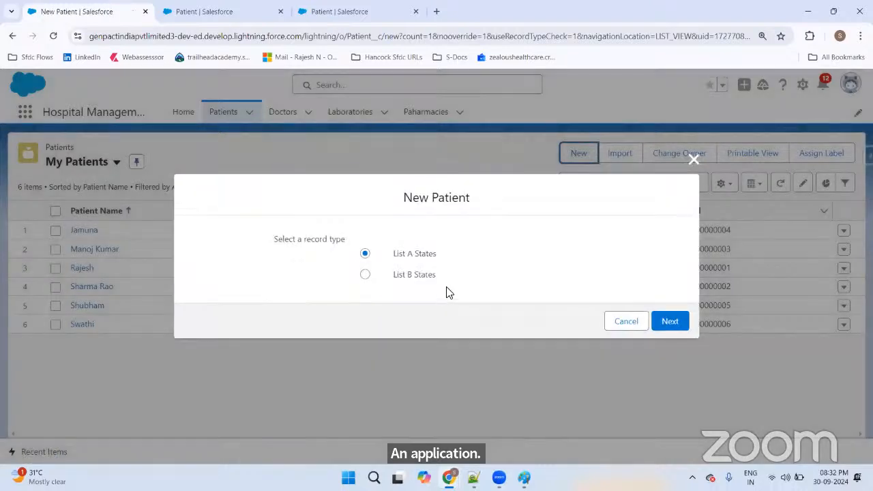
click(401, 276)
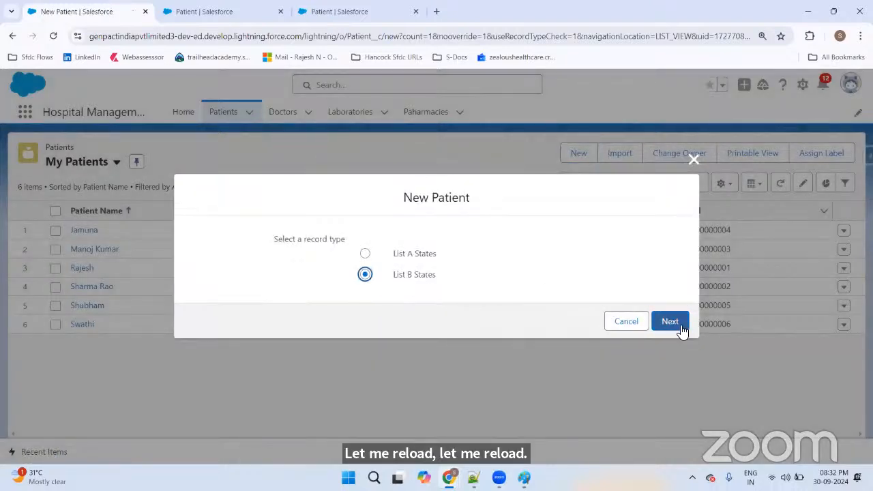
click(669, 322)
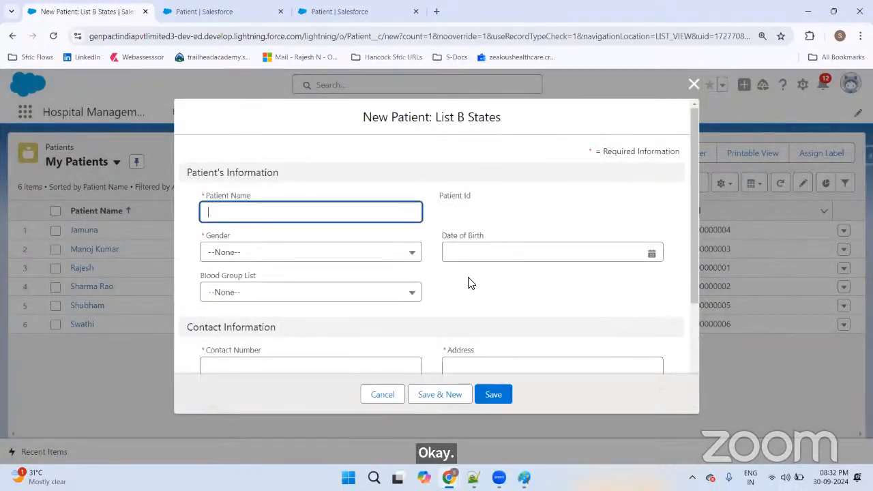
Step: Inspect and close the new patient form, then open the first patient's record
scroll(477, 247, down, 3)
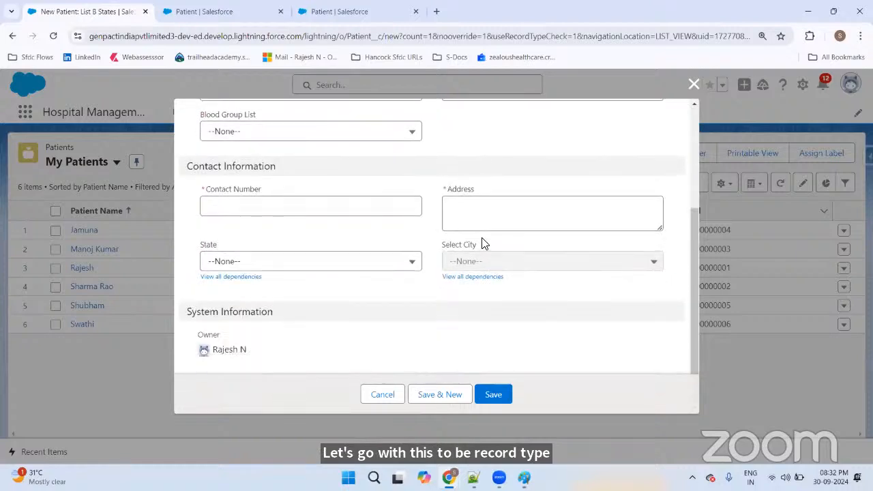
scroll(484, 243, up, 3)
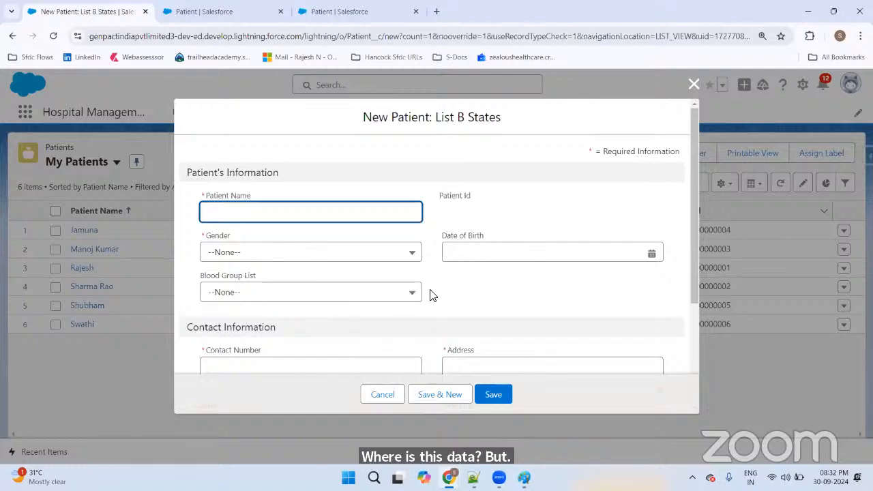
scroll(450, 293, down, 3)
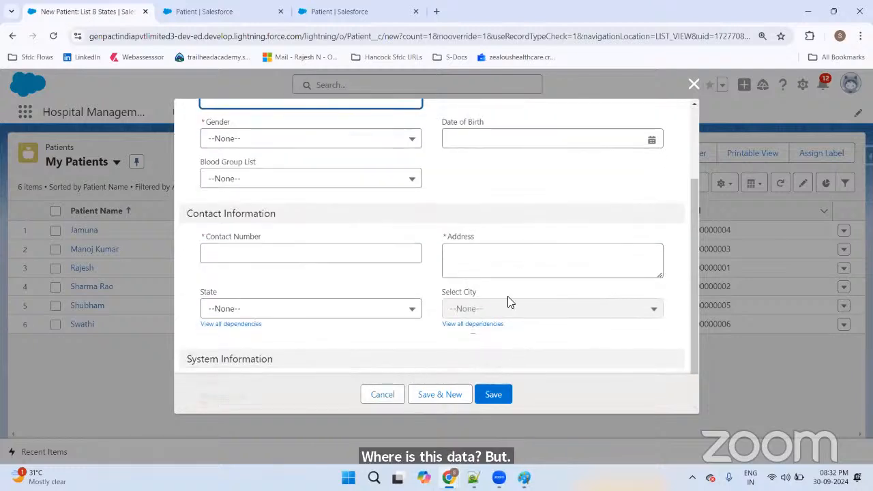
click(304, 182)
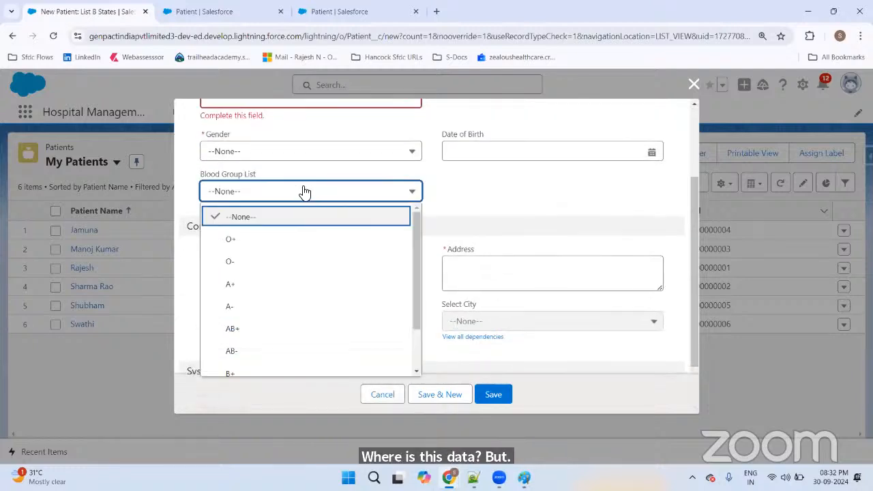
click(497, 189)
key(F5)
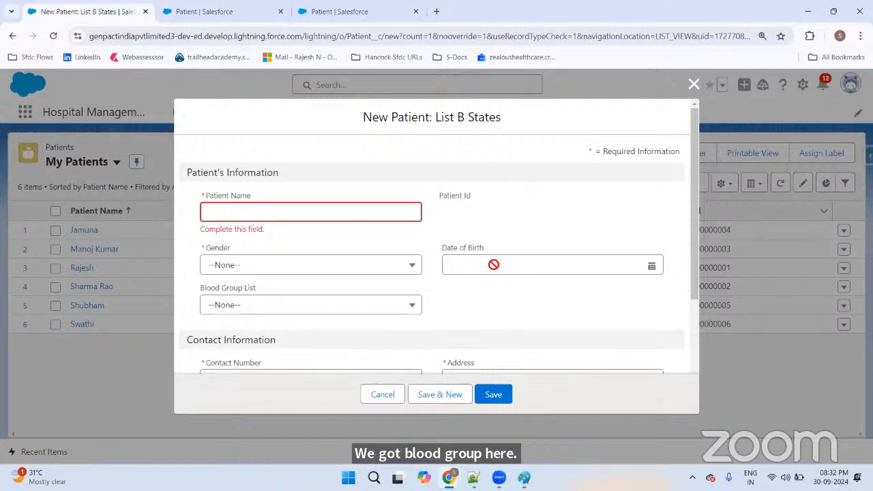
scroll(494, 264, down, 3)
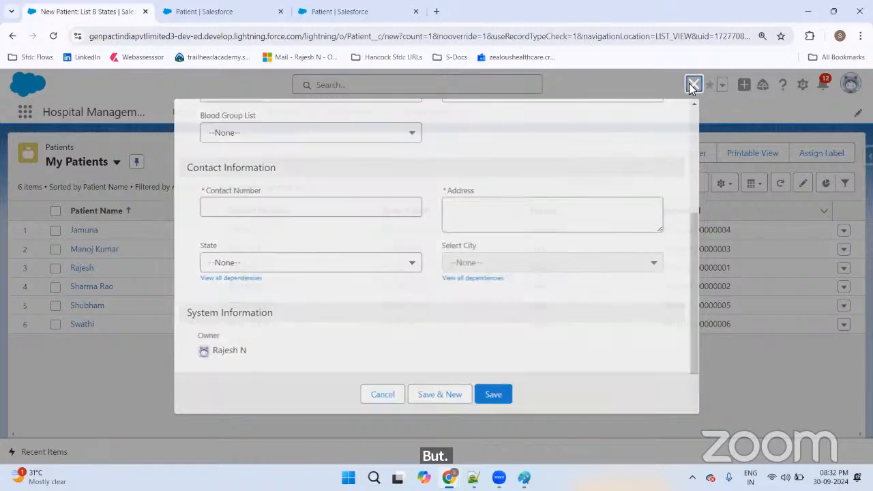
click(692, 85)
click(85, 230)
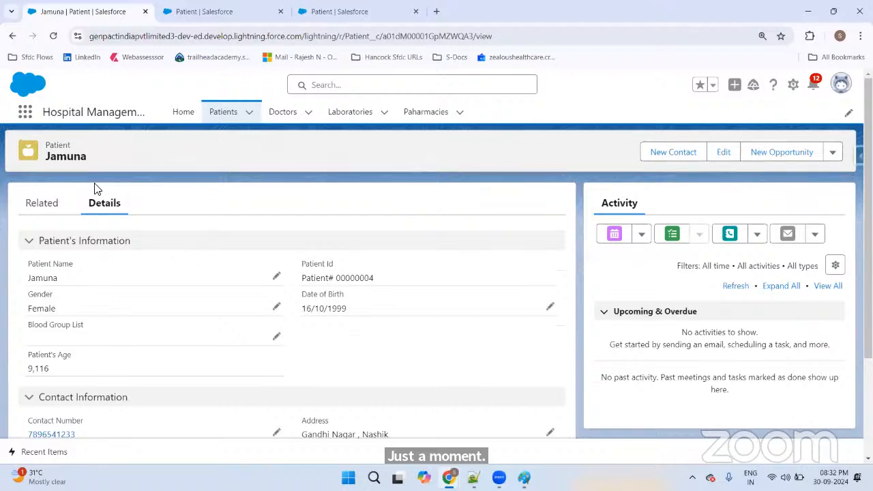
Step: Start a new List A States patient record and cancel it
click(220, 117)
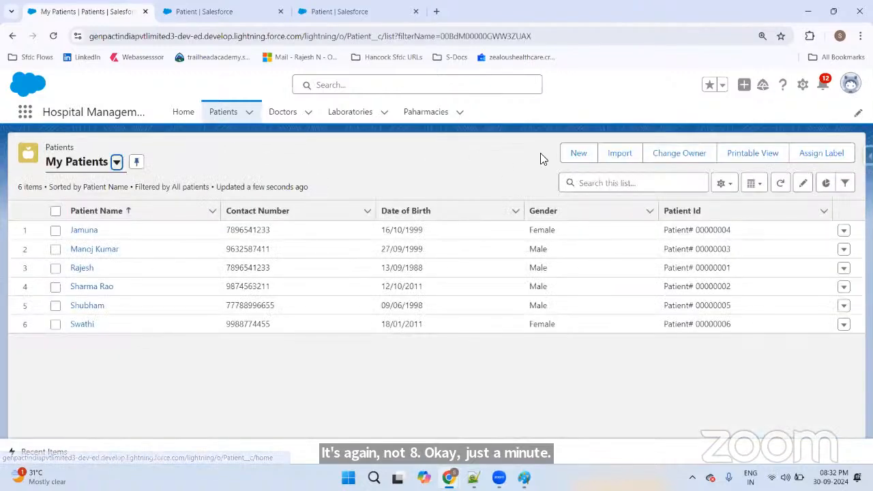
click(573, 153)
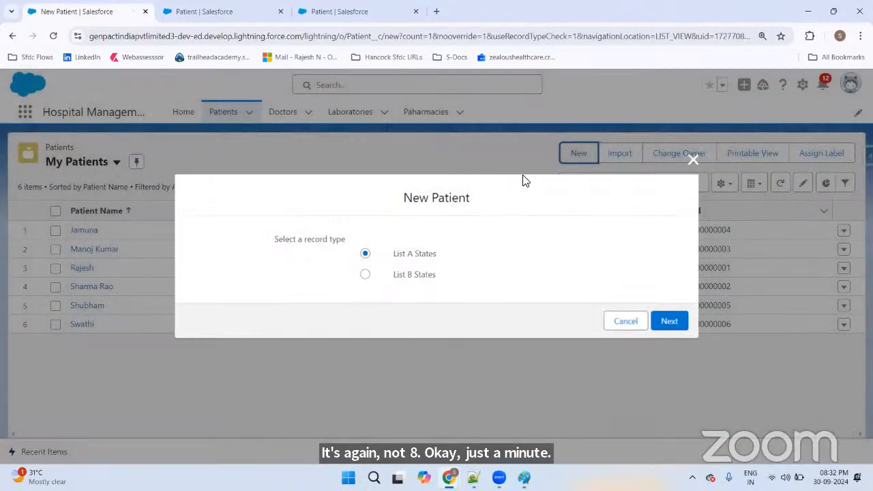
click(670, 322)
scroll(459, 293, down, 5)
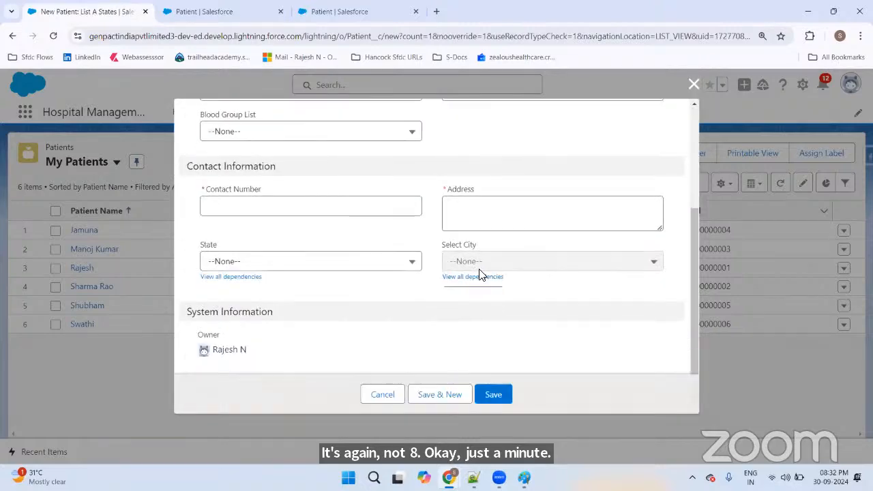
click(383, 396)
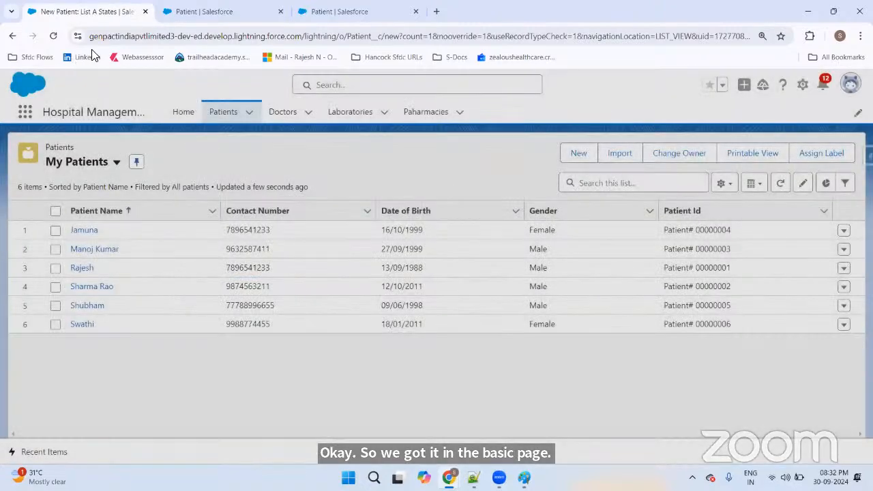
Step: In Patient Admin layout, put Blood Group List under Patient Id, Date of Birth left, and save
key(ctrl+Tab)
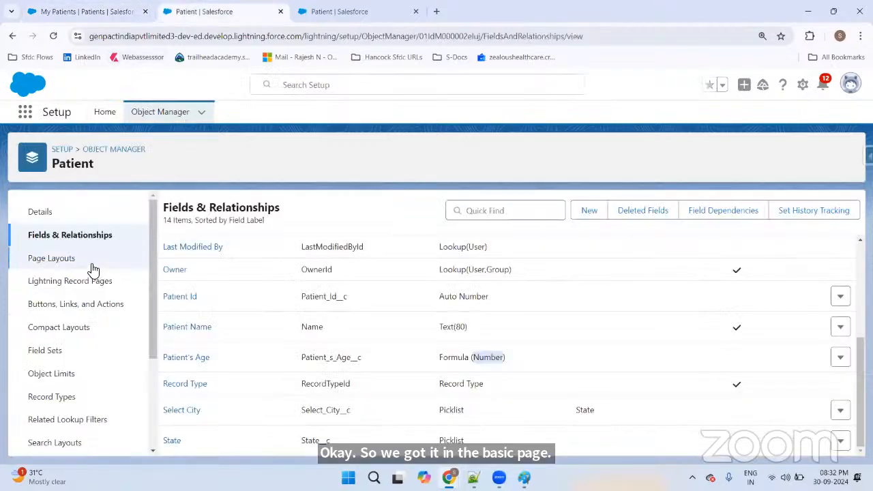
click(72, 263)
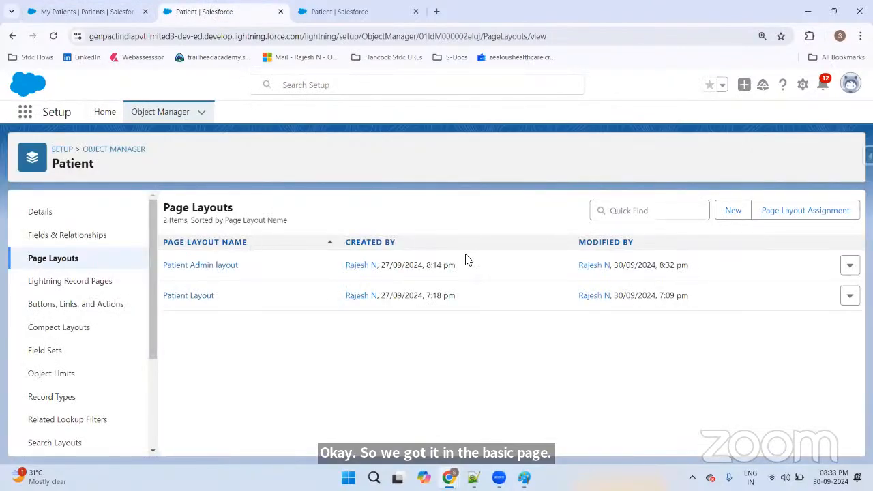
click(178, 266)
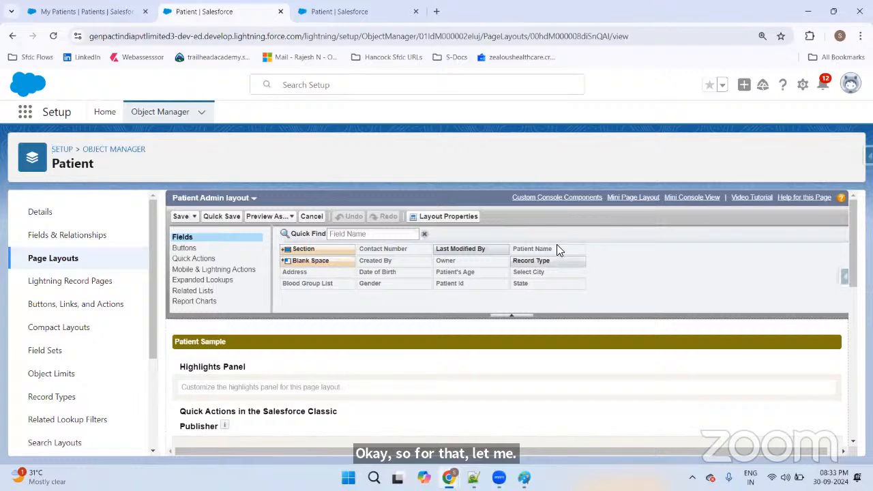
scroll(518, 257, down, 5)
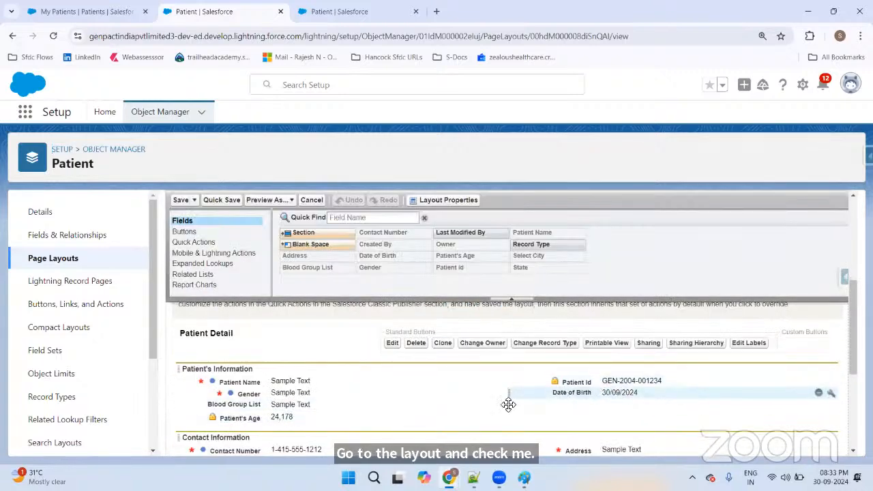
drag(292, 407, 588, 393)
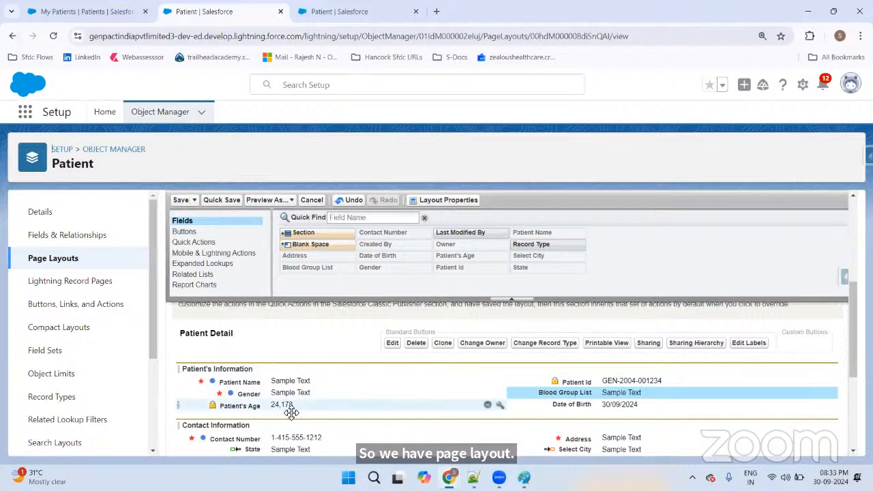
mouse_move(578, 404)
mouse_down()
mouse_move(288, 409)
mouse_move(578, 407)
mouse_up()
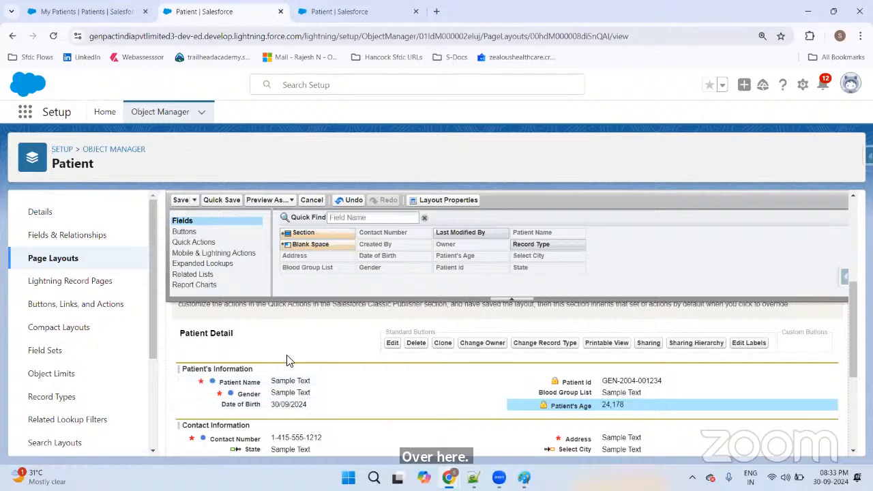
click(180, 202)
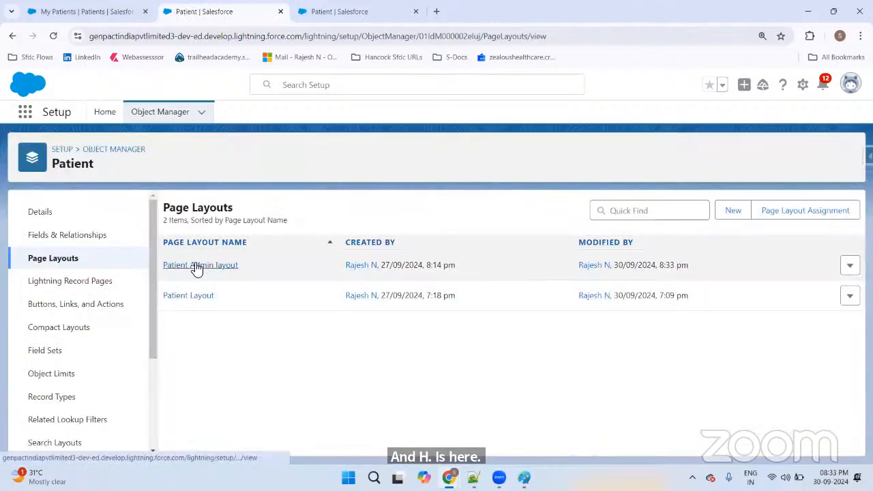
click(191, 264)
click(109, 12)
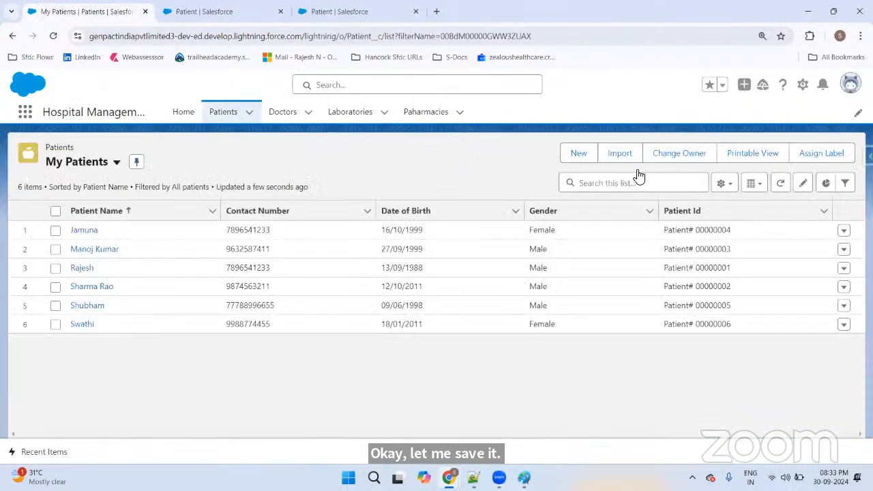
Step: Start another List A States patient form and discard it
click(576, 147)
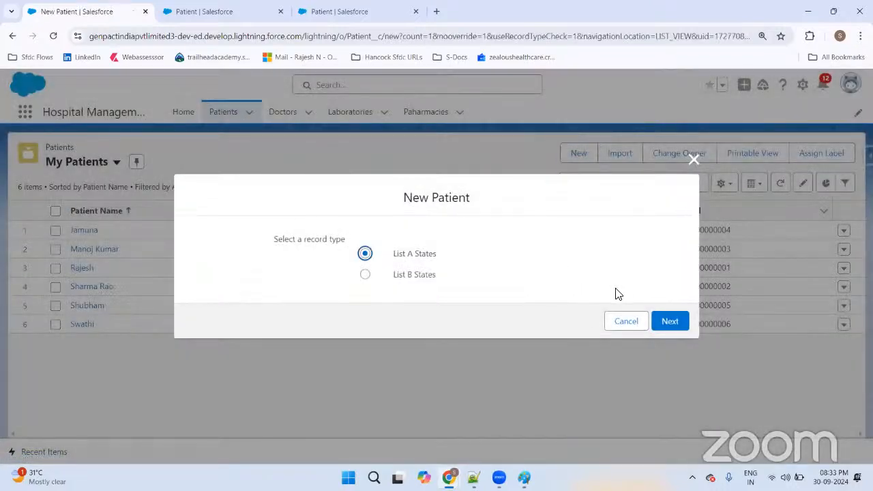
click(665, 319)
scroll(532, 253, down, 3)
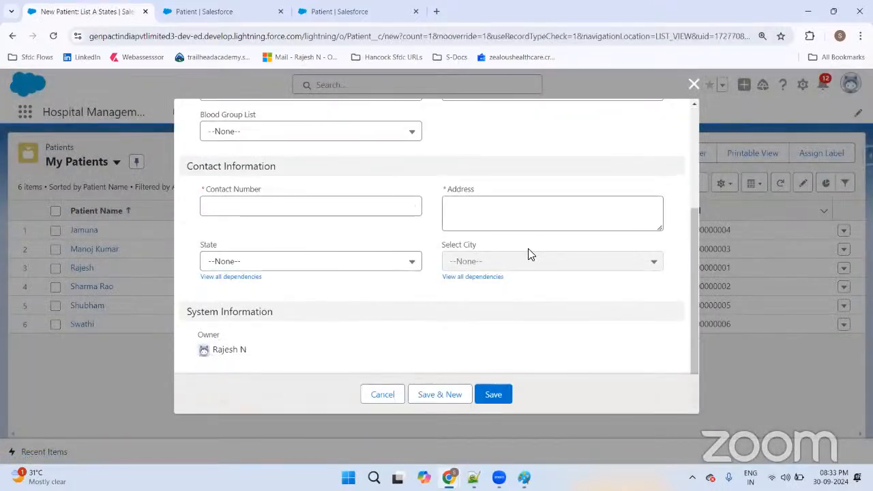
click(365, 398)
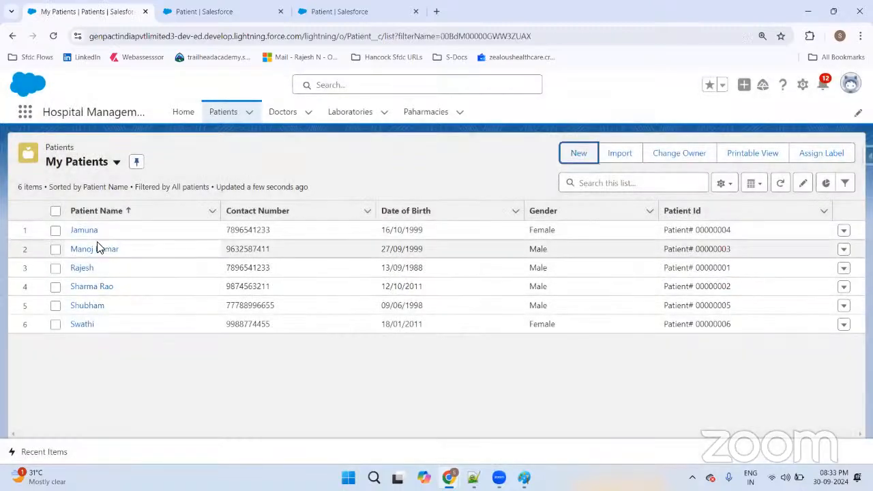
Step: Reload the first patient's record showing Patient's Age 9,116, then return to Patient Page Layouts
click(84, 231)
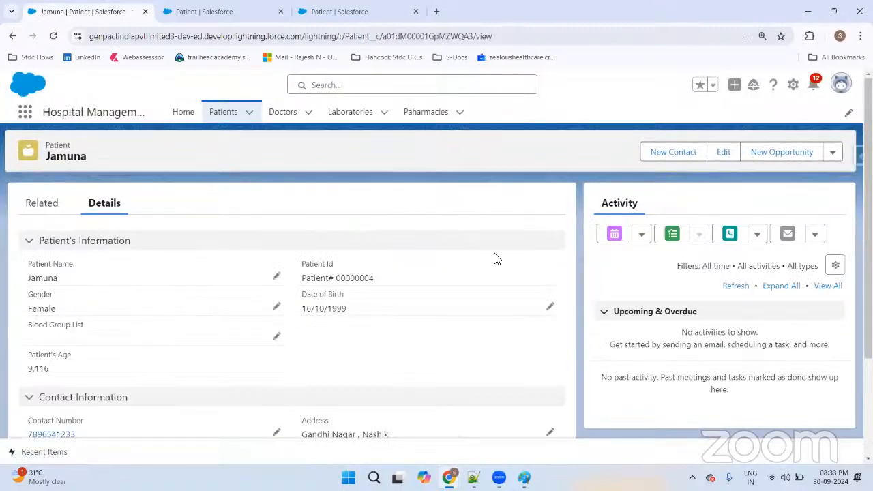
key(F5)
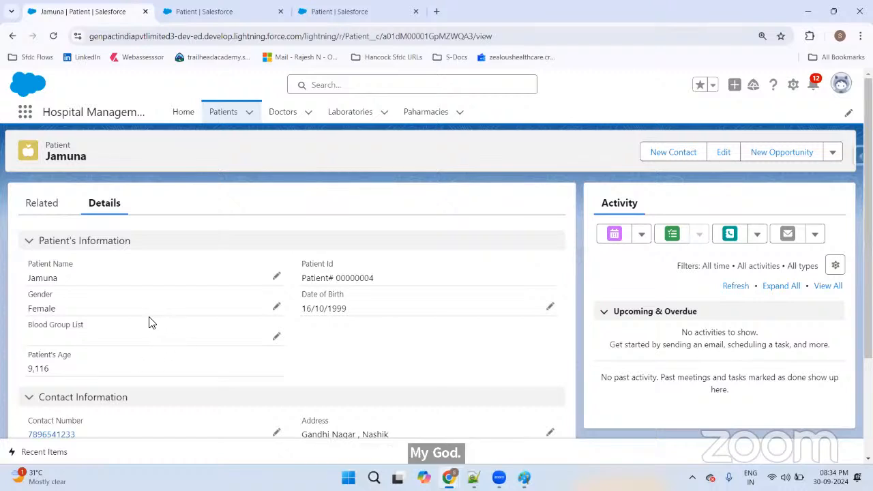
key(ctrl+Tab)
click(65, 12)
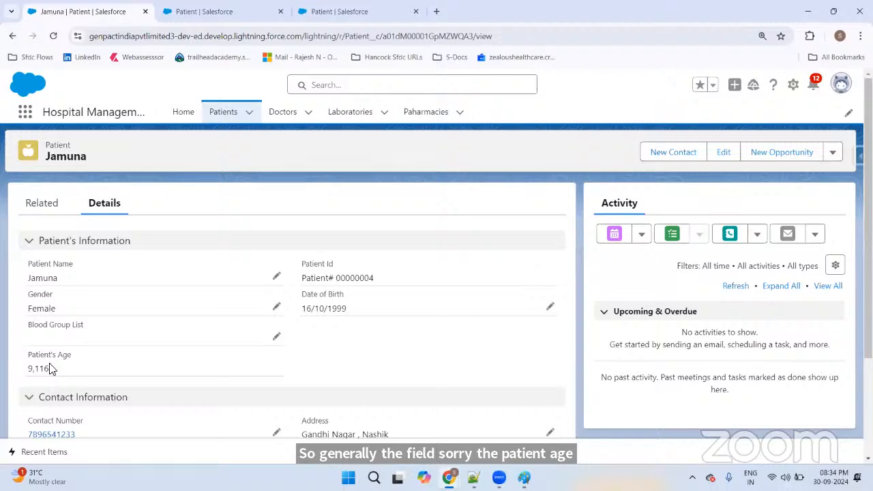
key(ctrl+Tab)
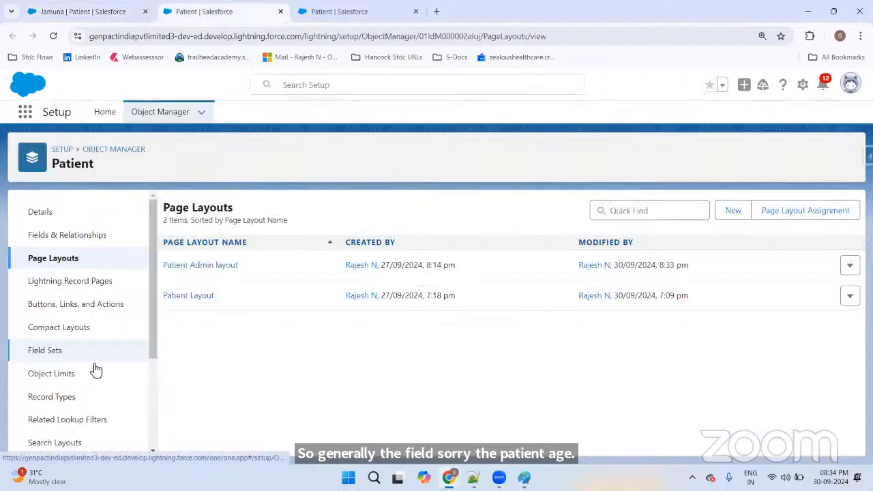
Step: Edit the Patient's Age formula to read (TODAY() - Date_of_Birth__c)/365
click(77, 244)
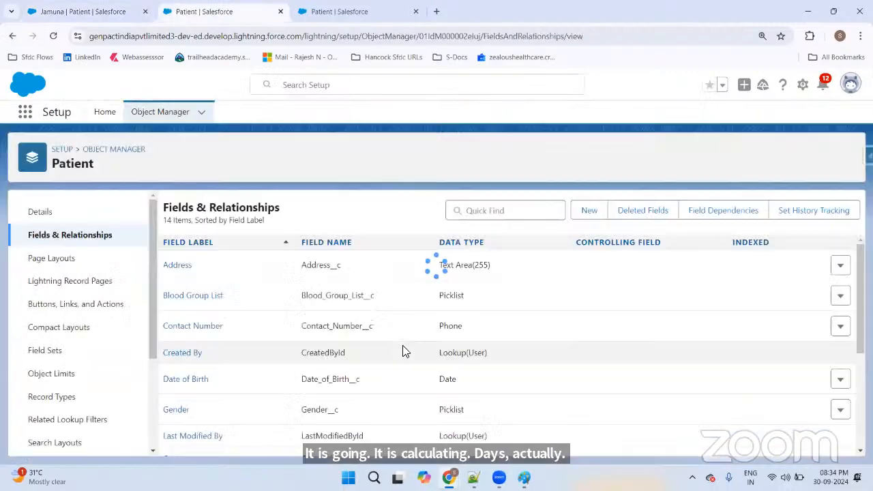
scroll(208, 367, down, 2)
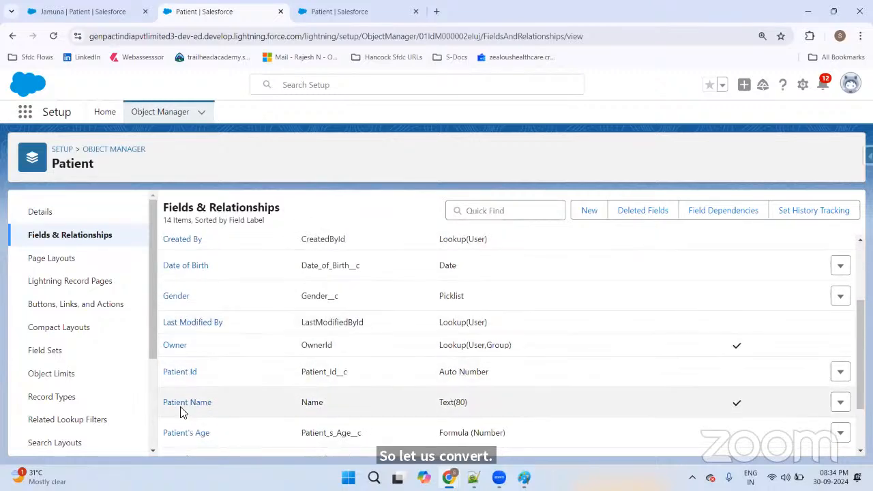
click(184, 434)
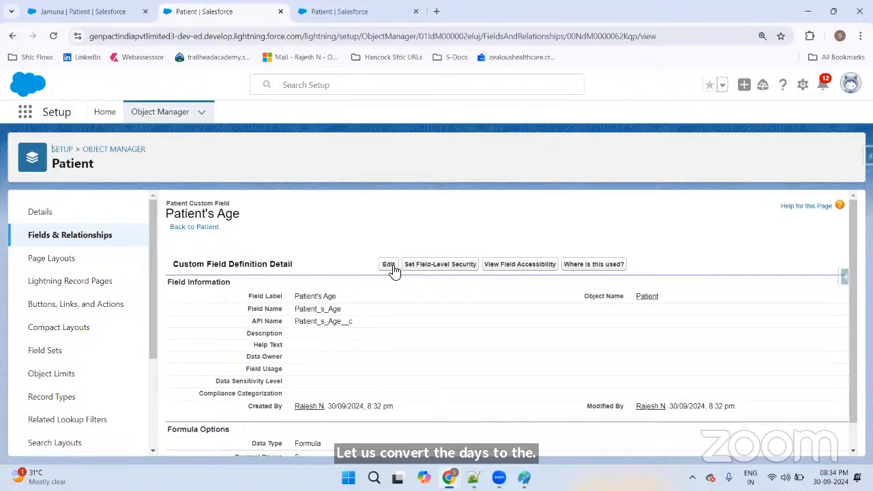
click(390, 265)
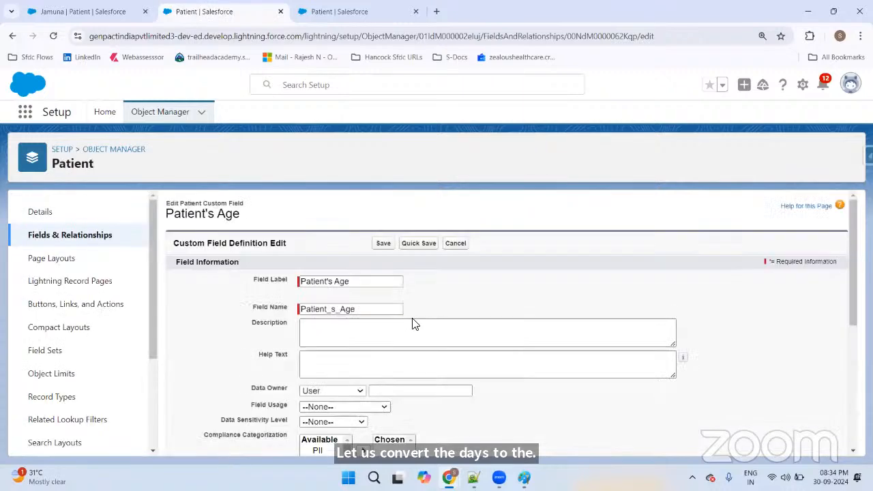
scroll(412, 319, down, 10)
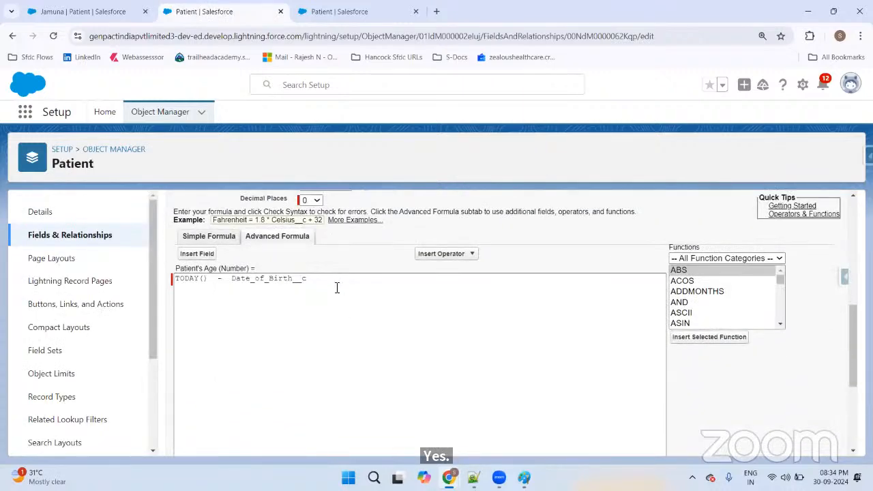
text())
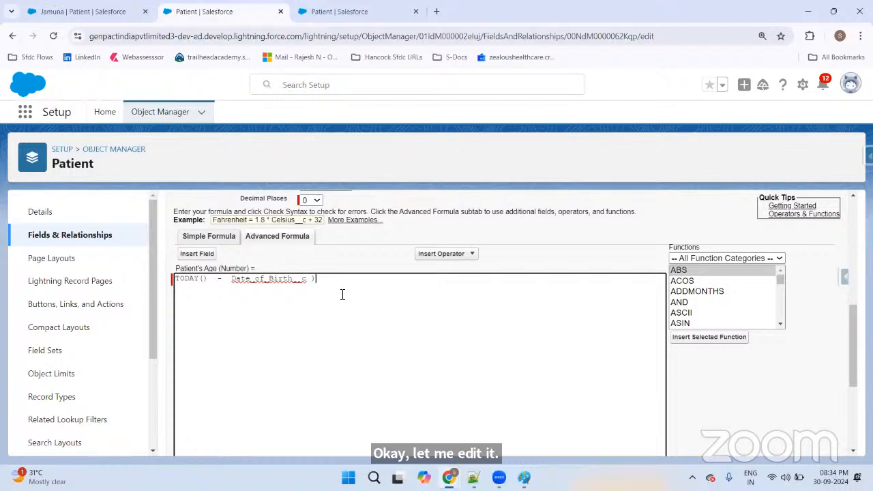
key(Home)
text(()
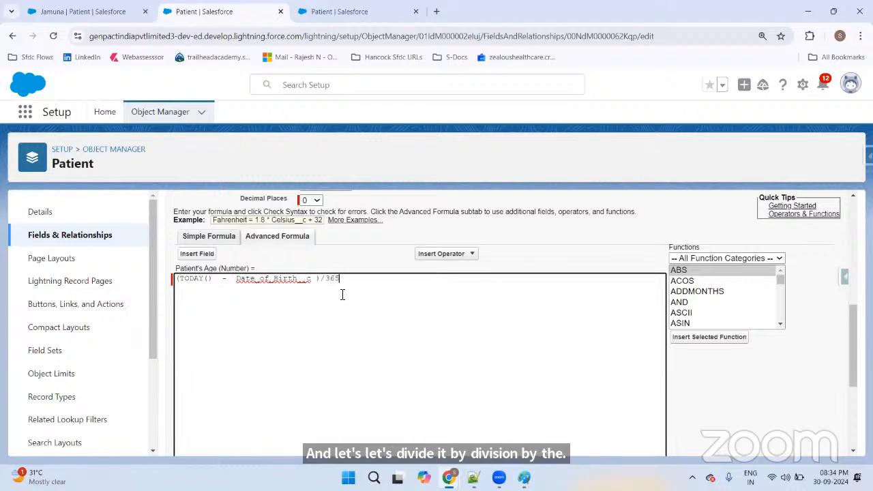
Step: Check the new age formula's syntax and save the Patient's Age field
scroll(361, 293, down, 3)
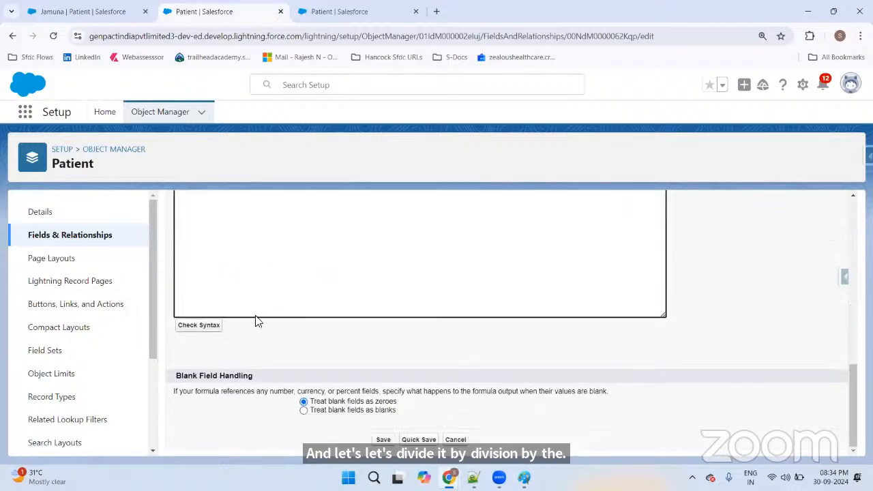
click(201, 327)
scroll(606, 303, down, 3)
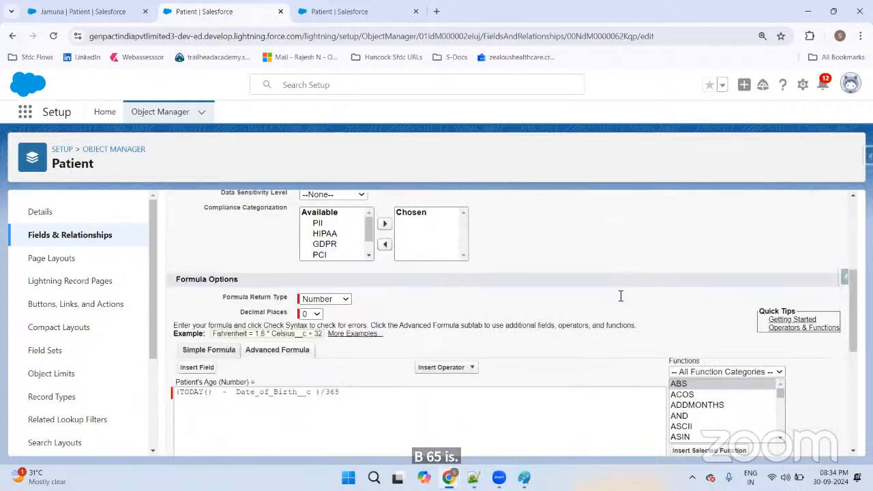
scroll(620, 298, down, 5)
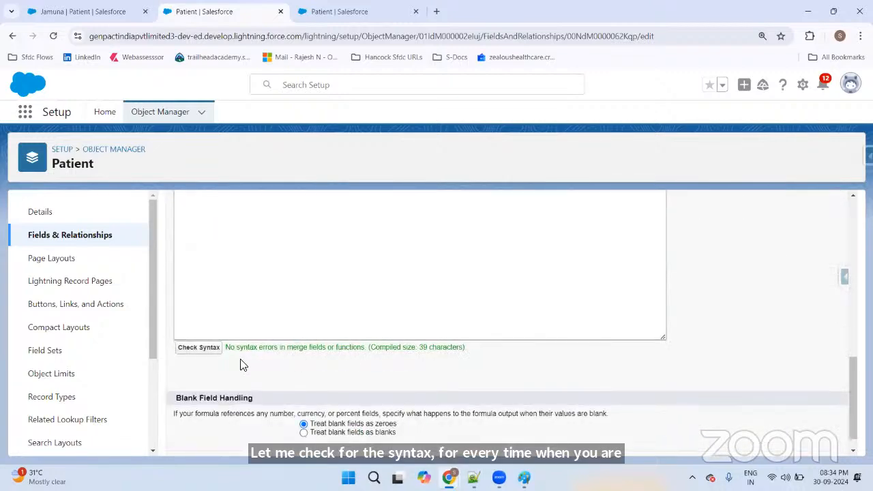
scroll(378, 360, down, 1)
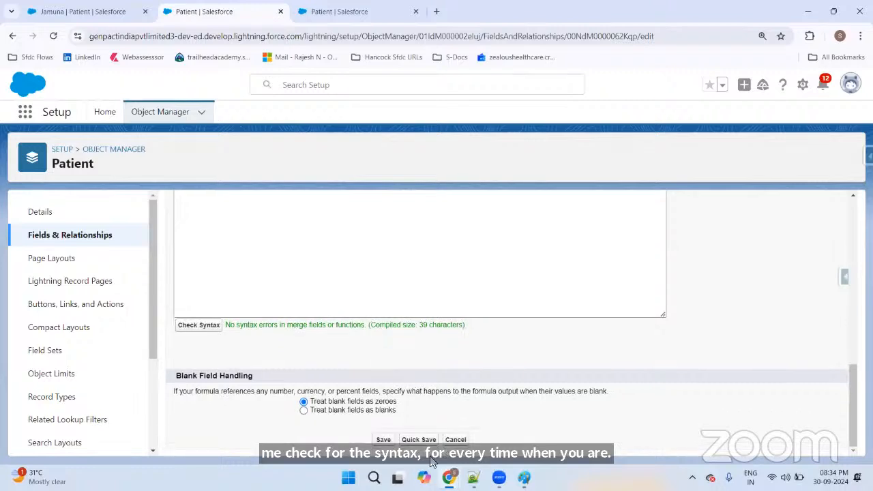
click(384, 440)
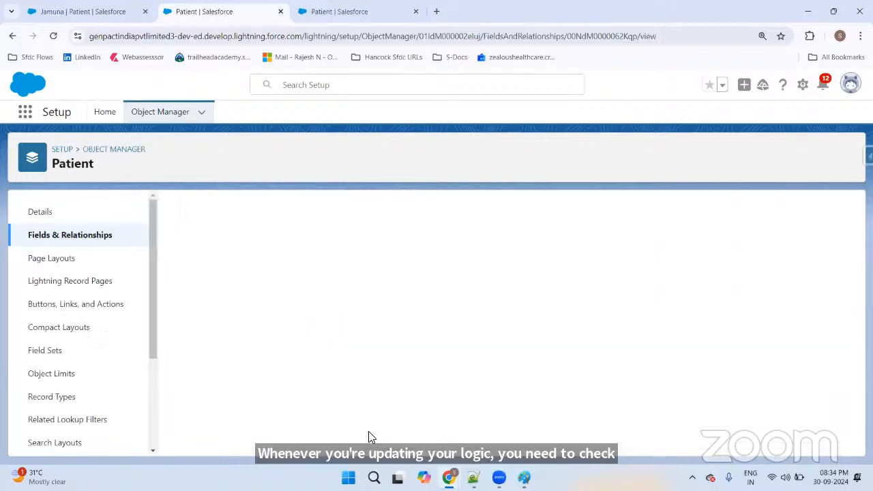
scroll(398, 341, down, 1)
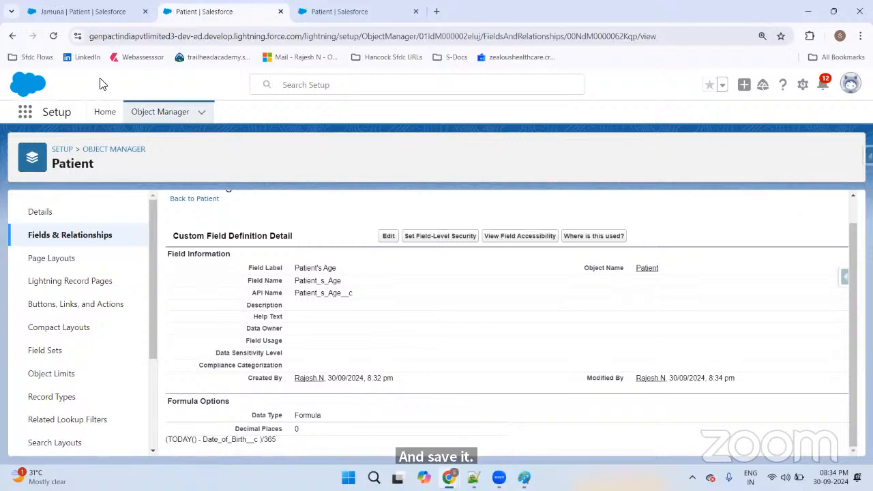
click(92, 11)
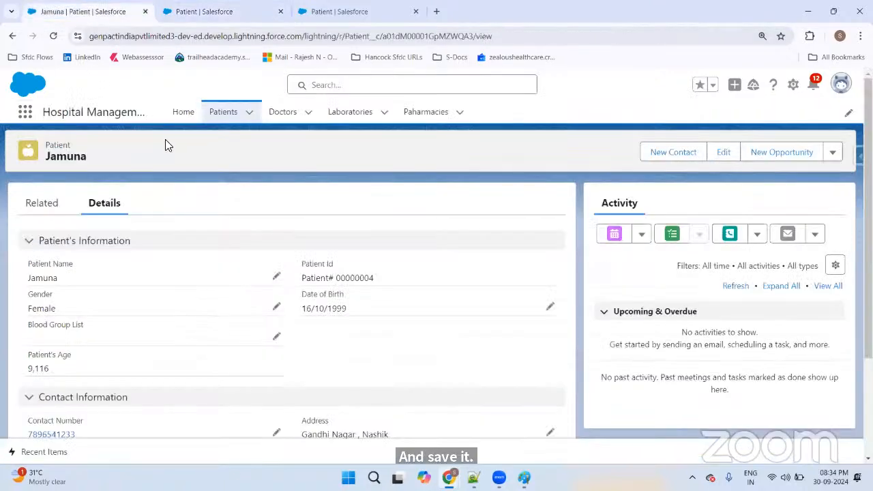
key(F5)
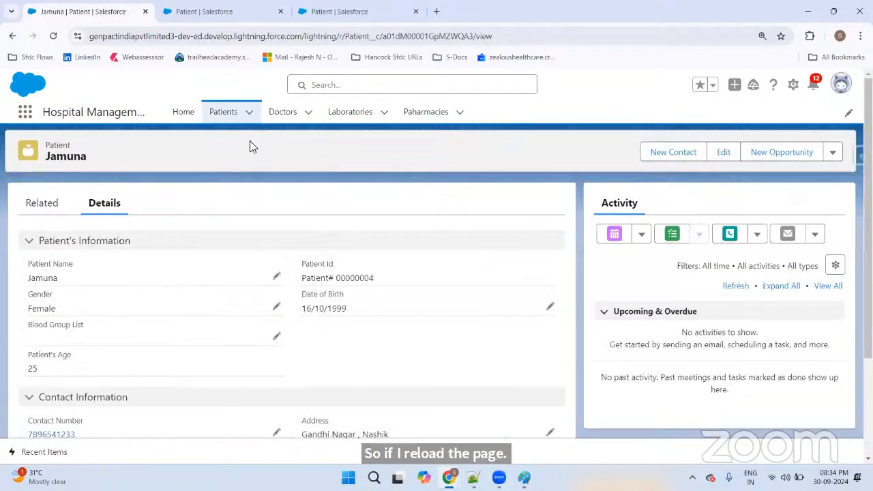
click(229, 115)
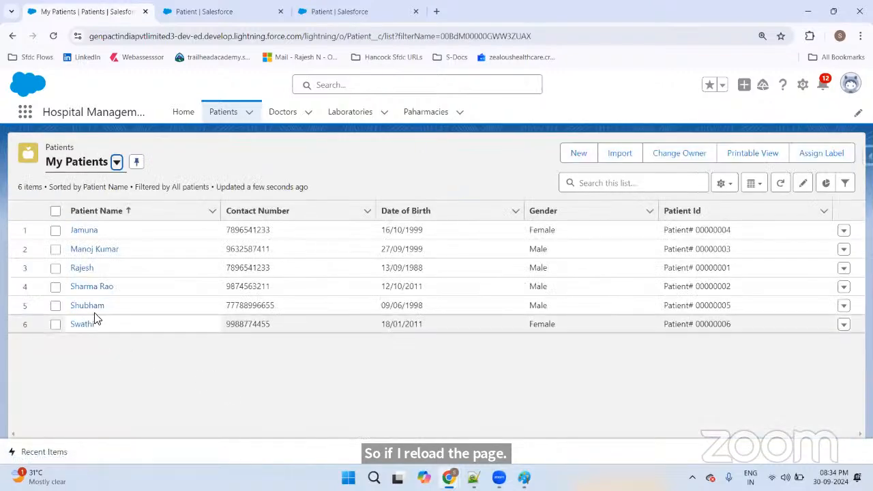
click(87, 267)
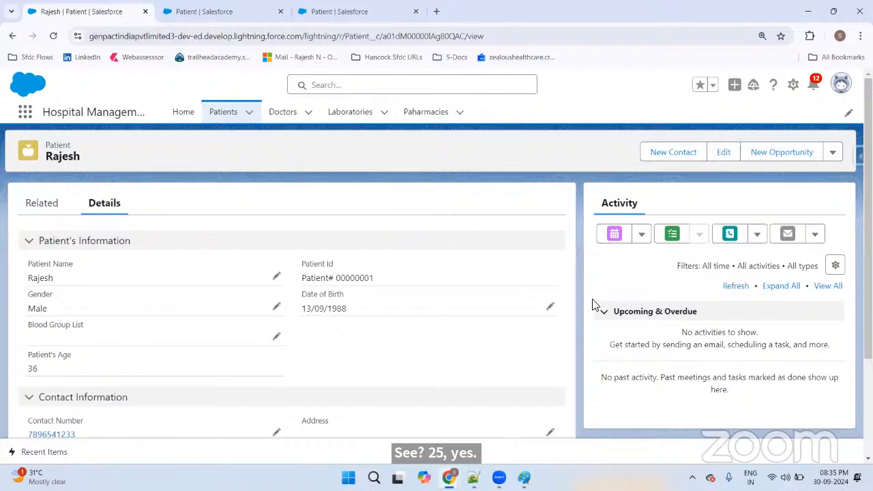
click(549, 306)
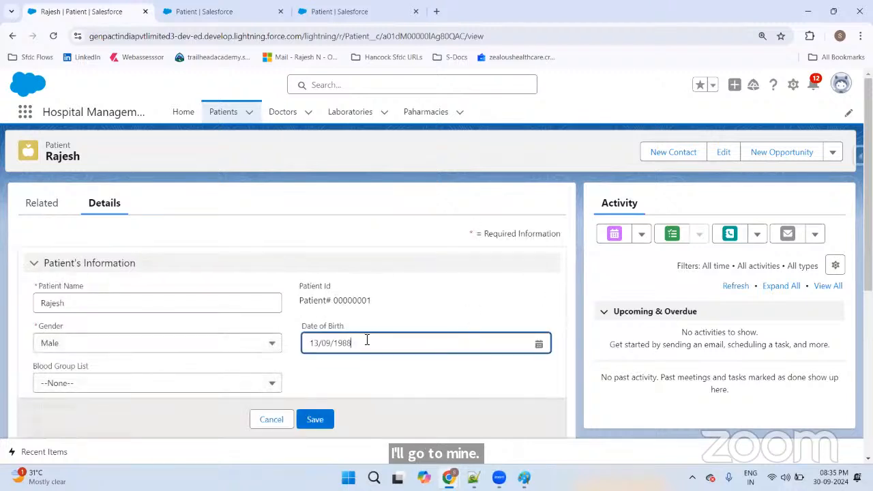
text(13/09/1985)
click(314, 417)
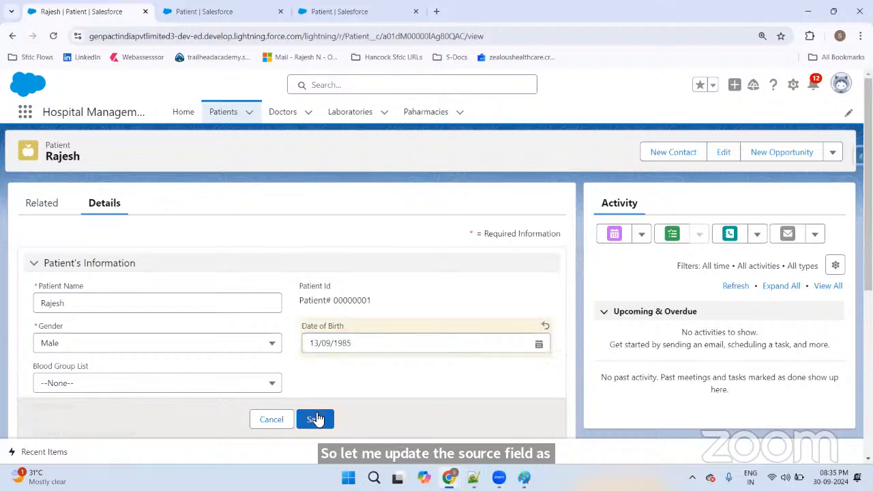
Step: Set state Karnataka, fill in the address and city Banglore, save, and return to My Patients
click(206, 388)
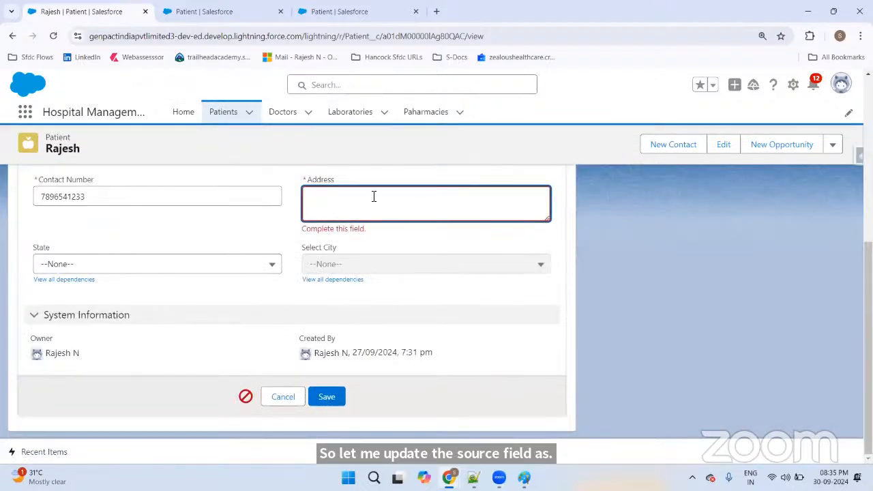
click(162, 263)
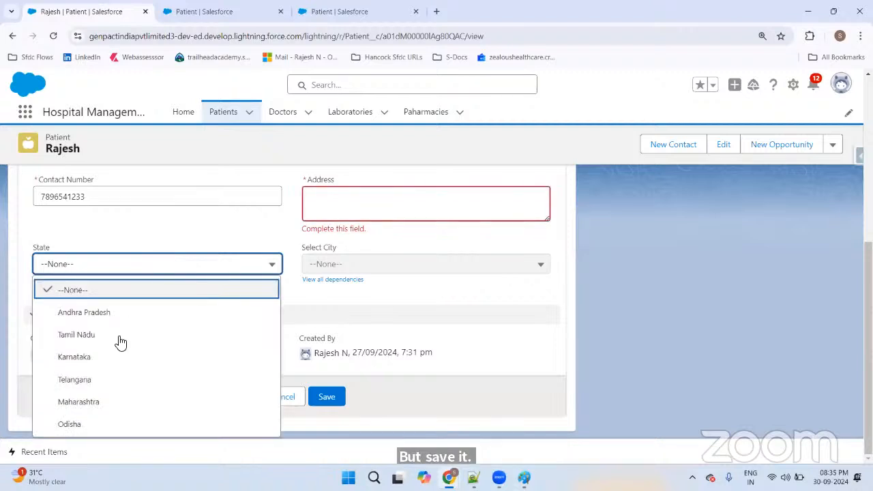
click(95, 357)
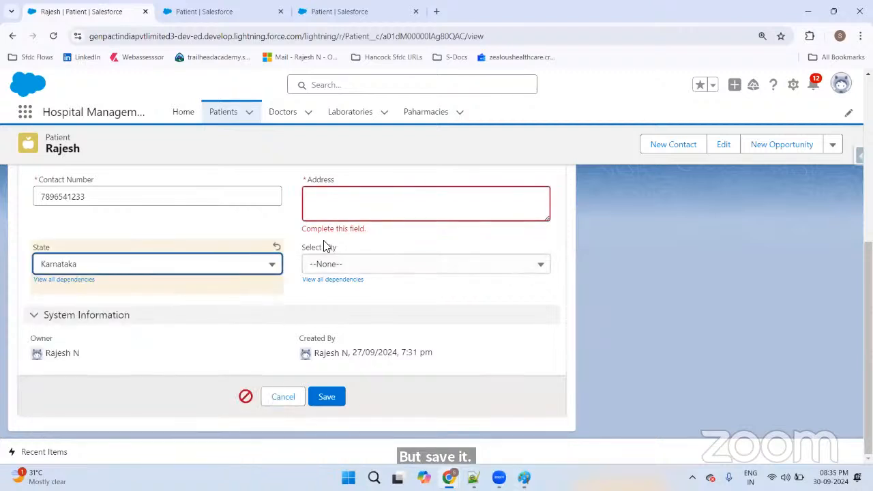
click(351, 203)
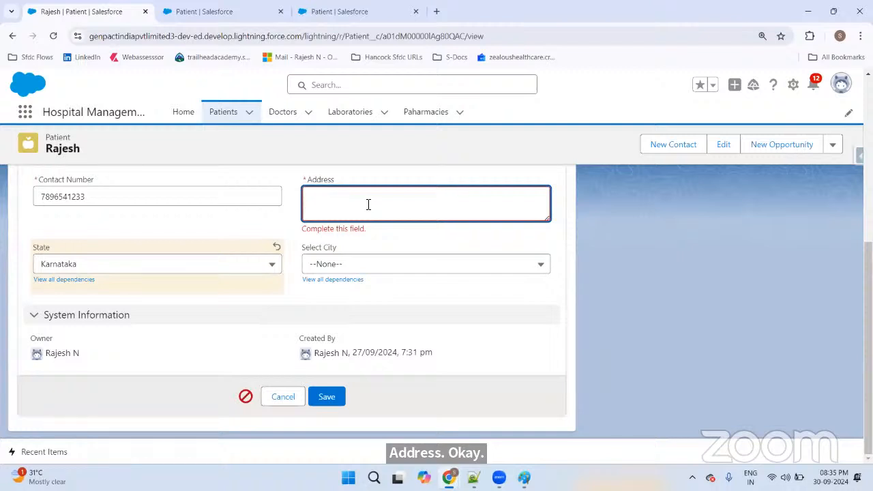
text(Ko)
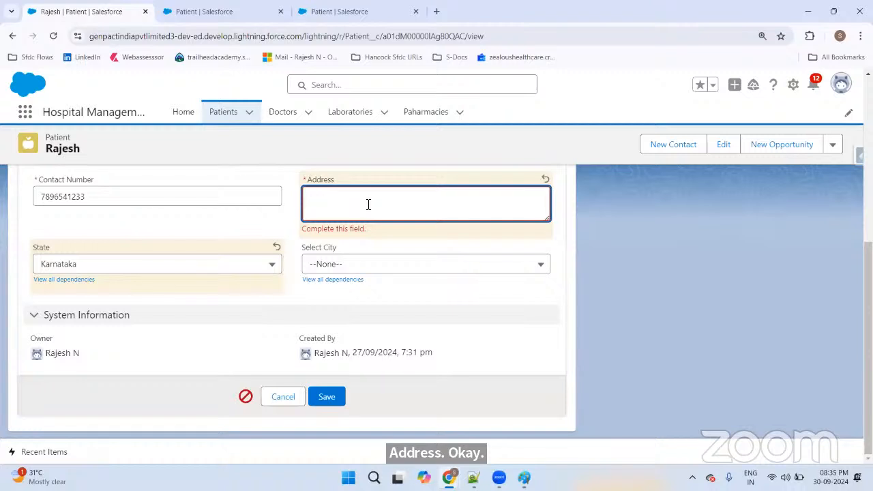
text(ite F)
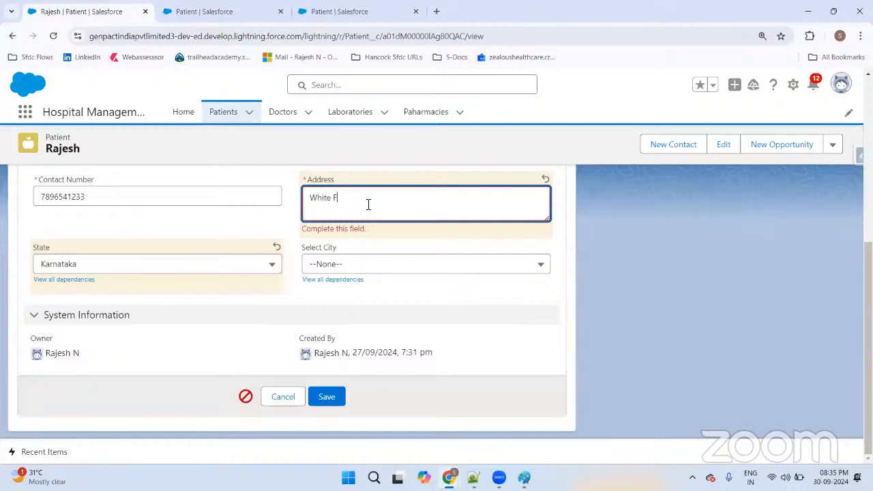
text(ields)
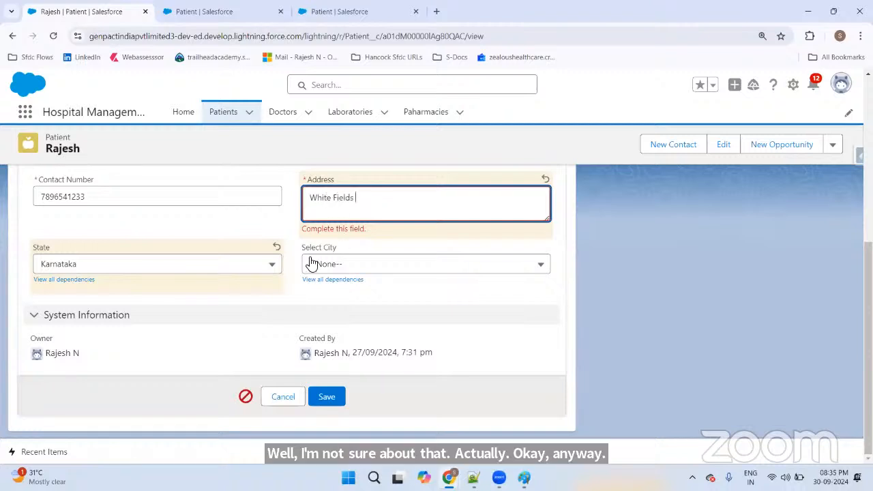
click(314, 264)
click(358, 310)
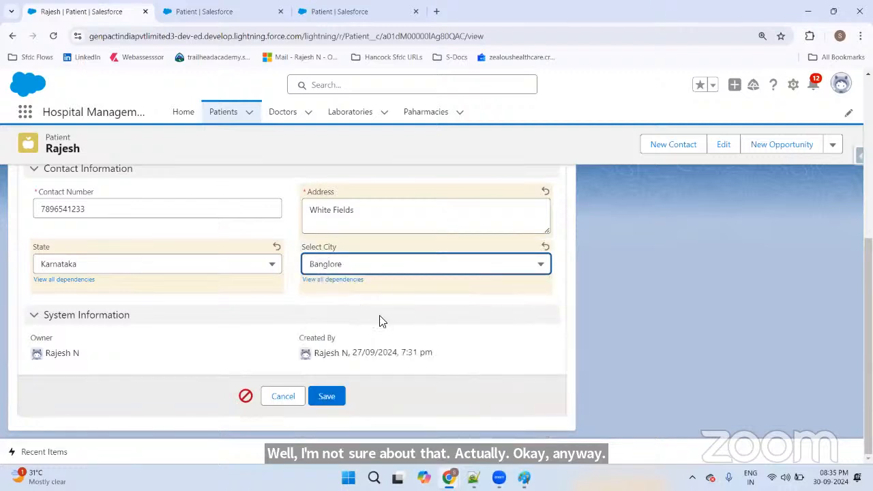
click(334, 403)
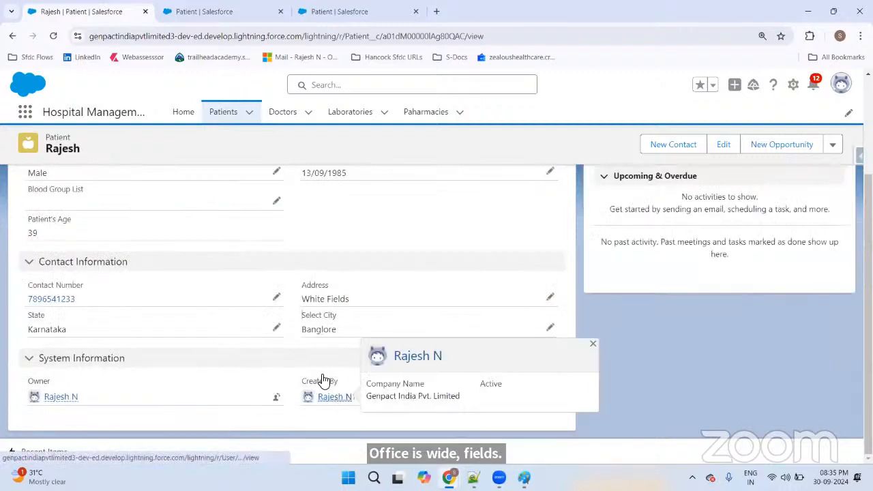
scroll(100, 283, up, 1)
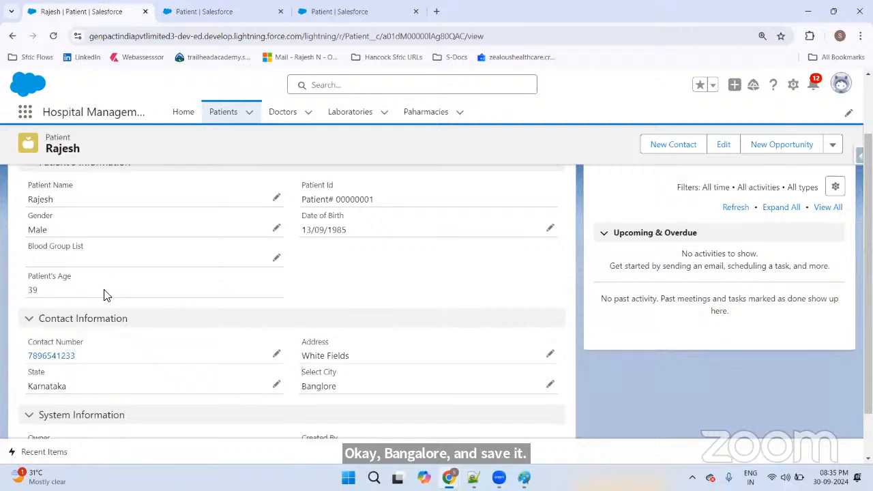
click(211, 123)
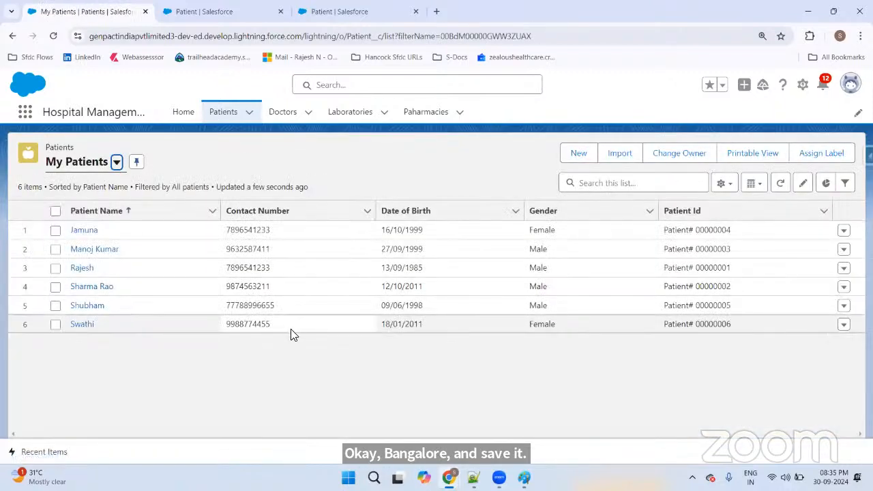
Step: Add Patient's Age to the list view's visible fields above Gender and save the layout
click(722, 183)
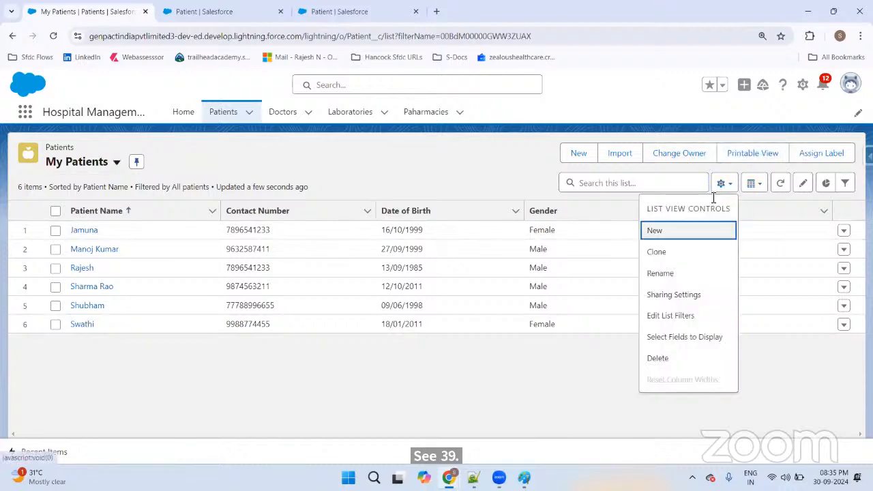
click(678, 337)
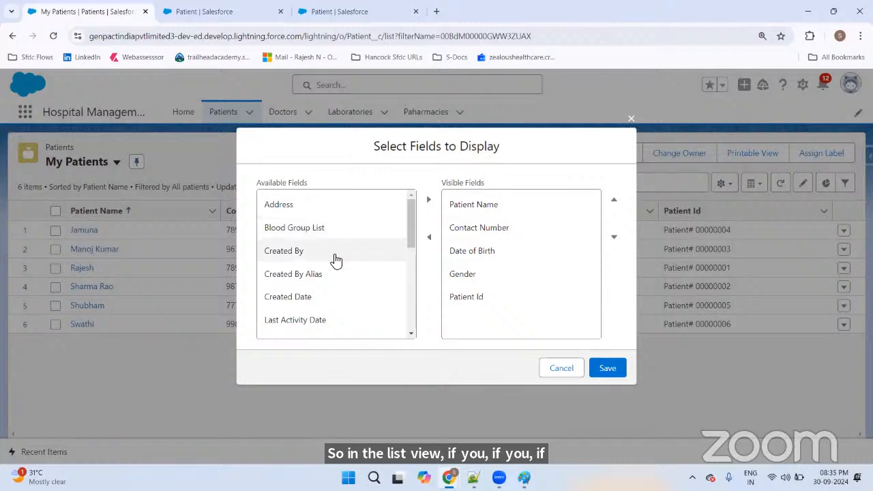
scroll(334, 262, down, 3)
click(317, 311)
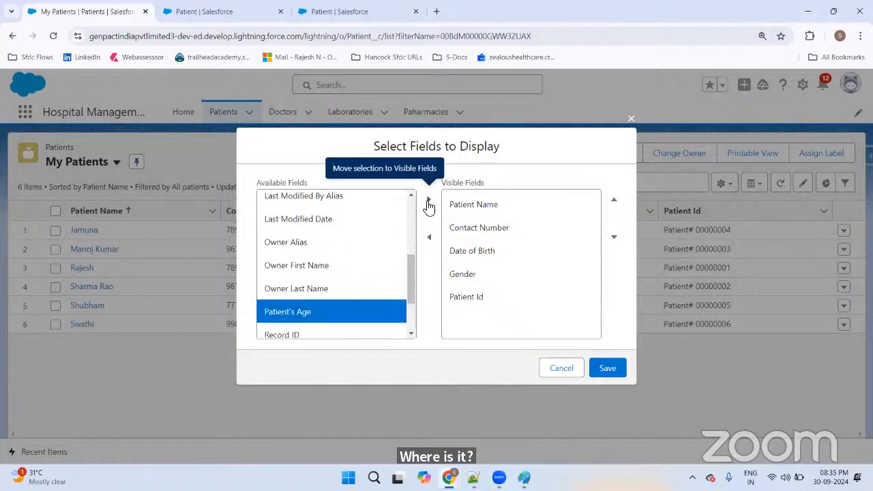
click(429, 201)
click(501, 321)
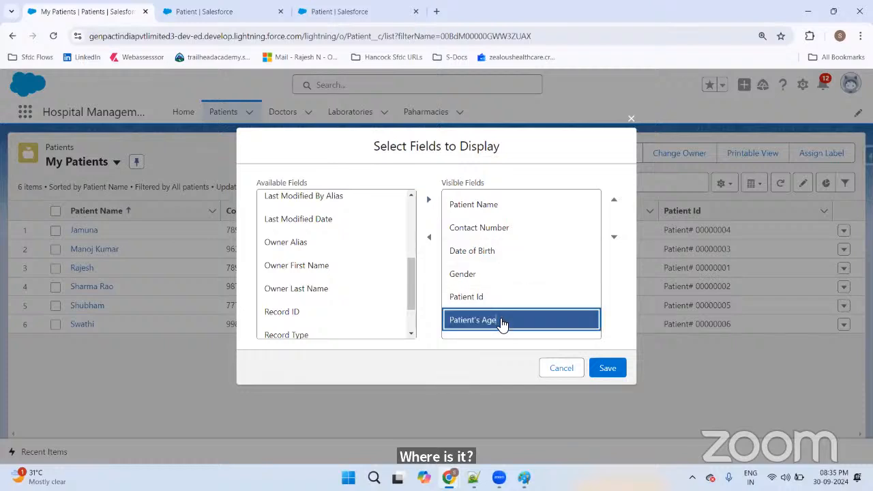
click(614, 199)
click(614, 200)
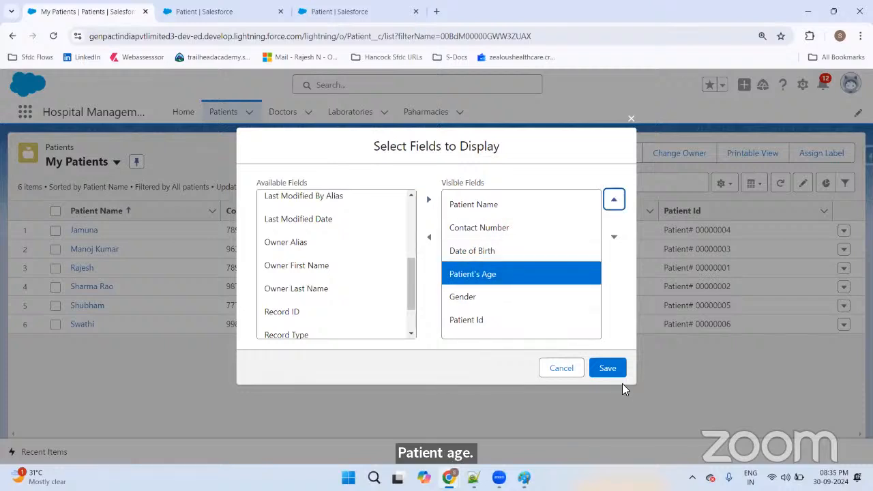
click(616, 367)
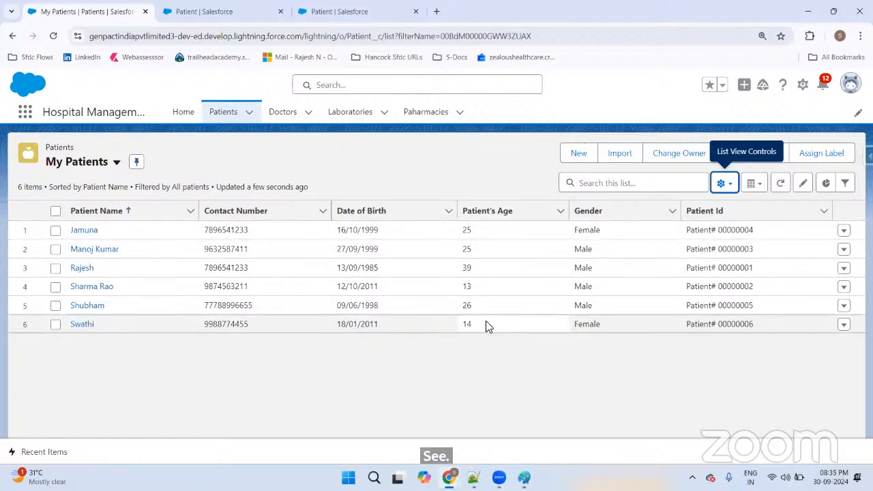
click(394, 234)
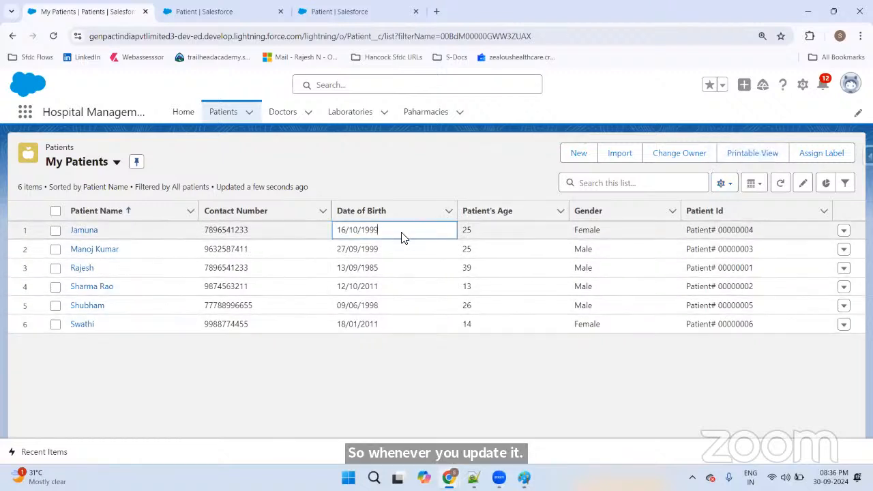
click(408, 253)
click(305, 255)
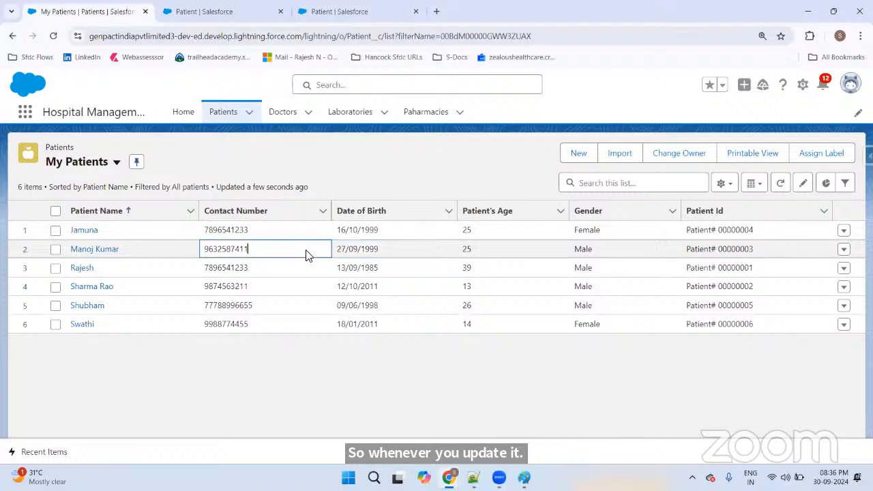
click(225, 113)
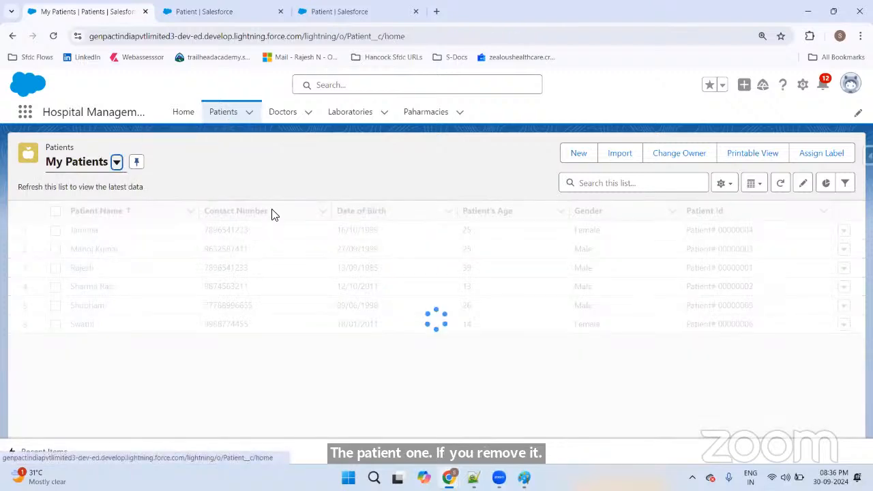
click(444, 232)
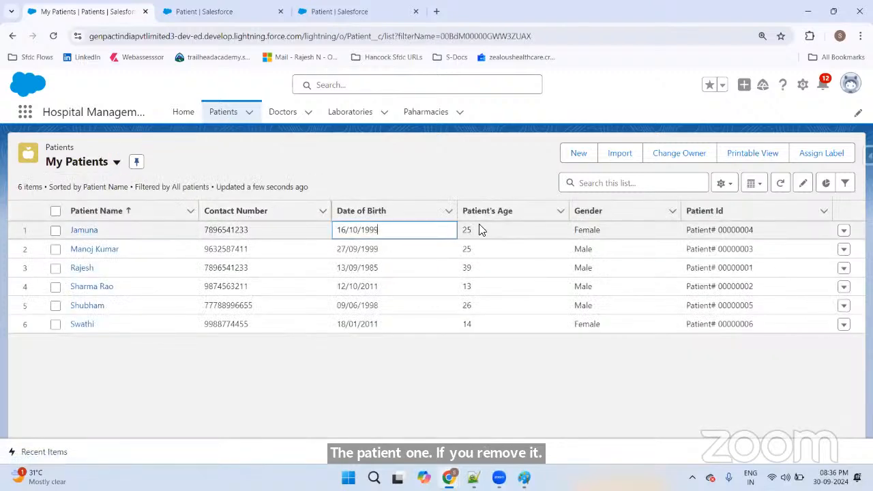
click(479, 230)
click(634, 233)
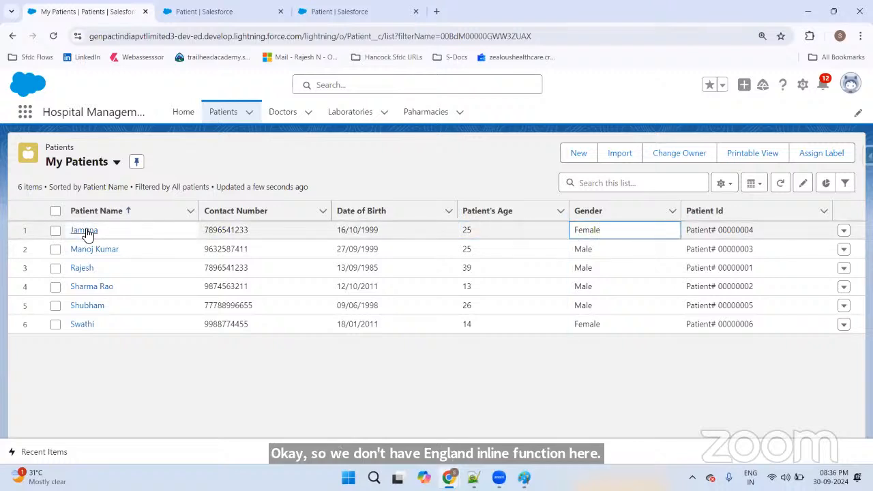
click(84, 231)
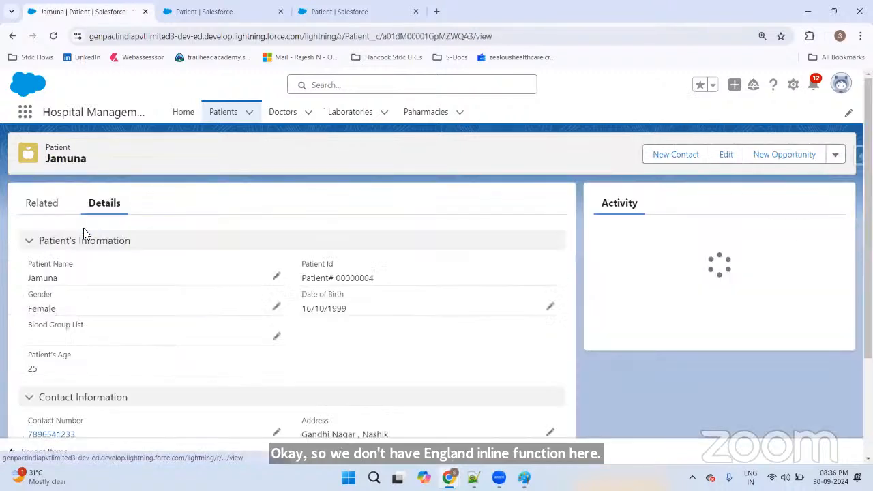
Step: Delete the first patient's Date of Birth, save, and check the blank age in My Patients
click(549, 306)
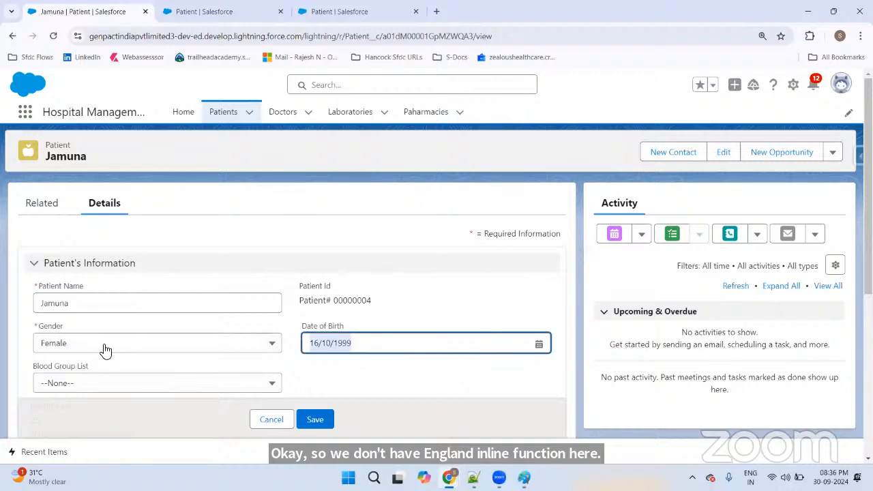
key(BackSpace)
click(326, 420)
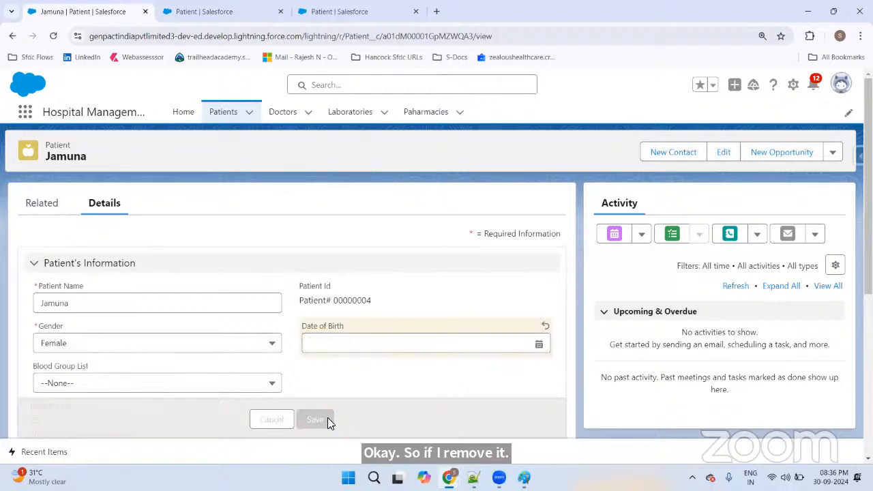
click(215, 112)
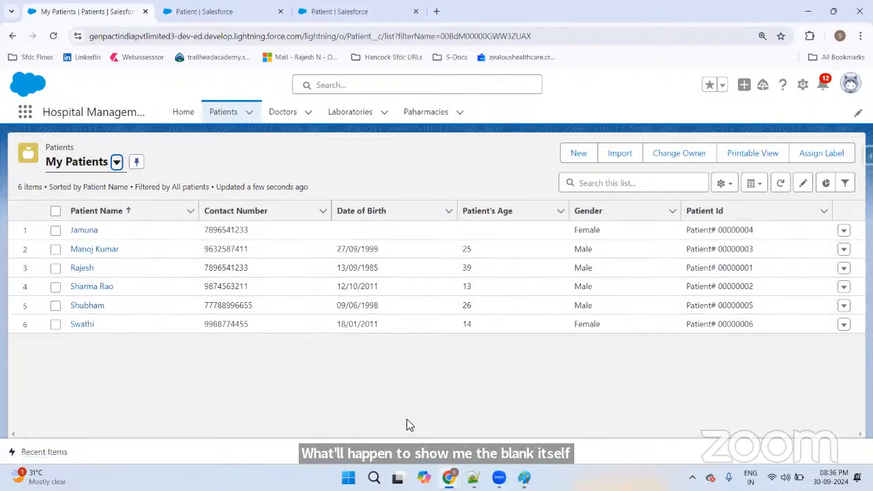
click(446, 233)
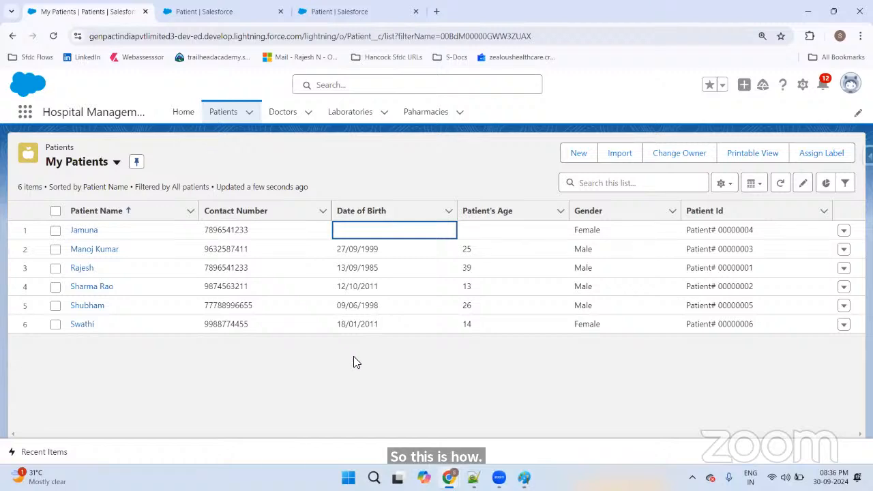
Step: In the Notepad++ notes, add a 'Challange 1 :' heading below the age formula note
key(alt+Tab)
key(Tab)
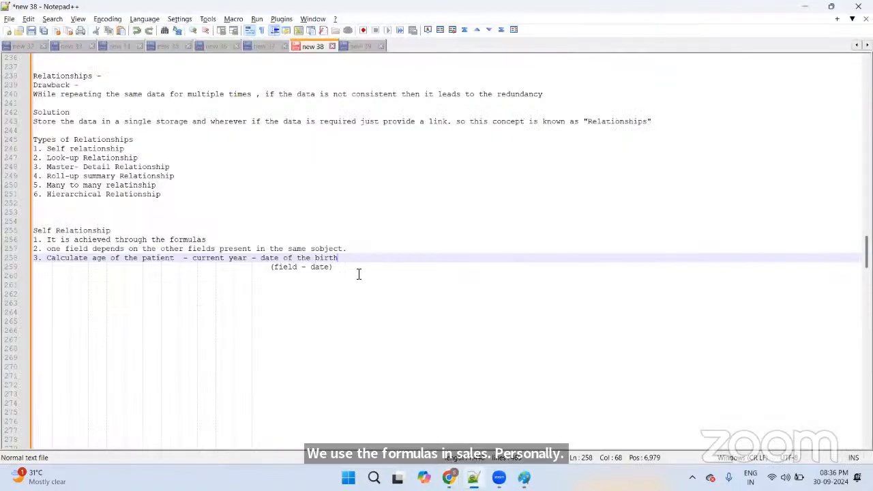
click(357, 271)
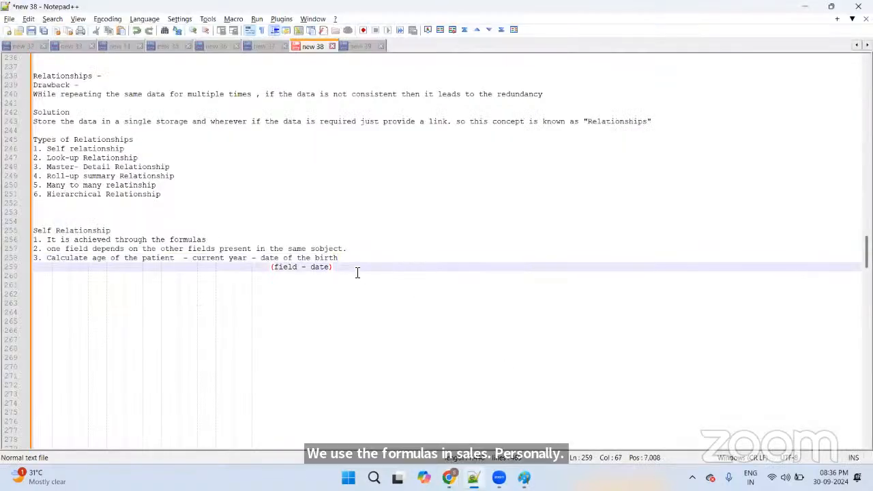
key(Return)
key(Return)
key(Return)
key(Return)
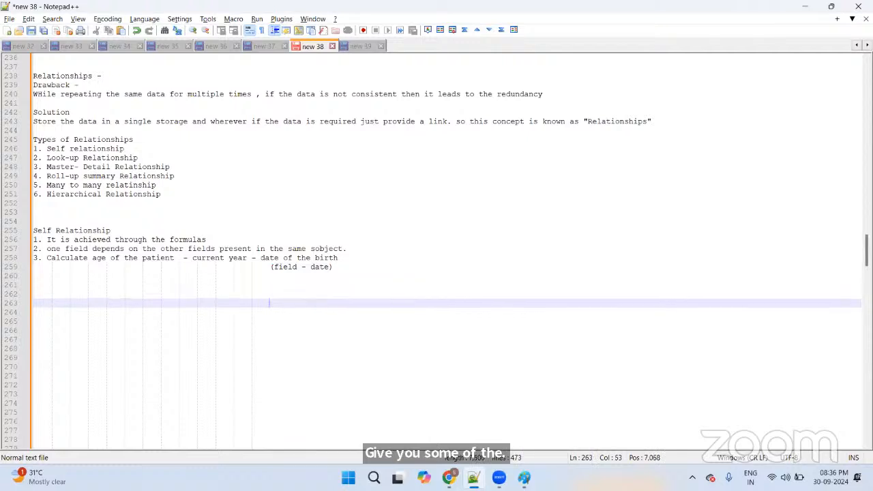
key(BackSpace)
key(BackSpace)
key(BackSpace)
key(BackSpace)
key(BackSpace)
key(BackSpace)
key(BackSpace)
key(BackSpace)
key(BackSpace)
key(BackSpace)
key(BackSpace)
key(BackSpace)
key(BackSpace)
key(BackSpace)
key(BackSpace)
key(BackSpace)
key(BackSpace)
key(BackSpace)
key(BackSpace)
key(BackSpace)
key(BackSpace)
key(BackSpace)
key(BackSpace)
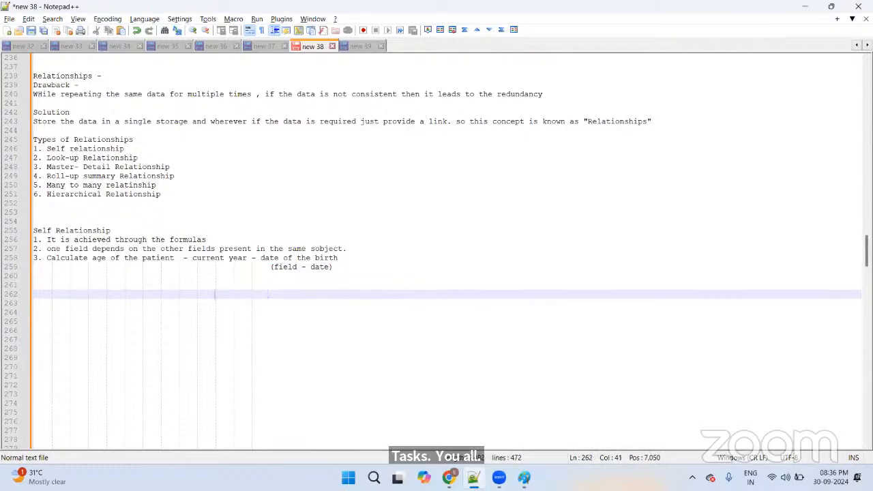
key(BackSpace)
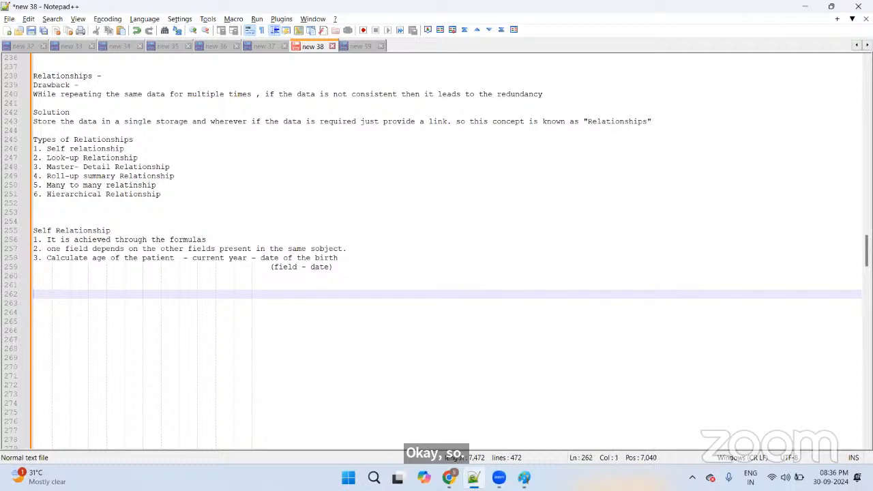
text(Challan)
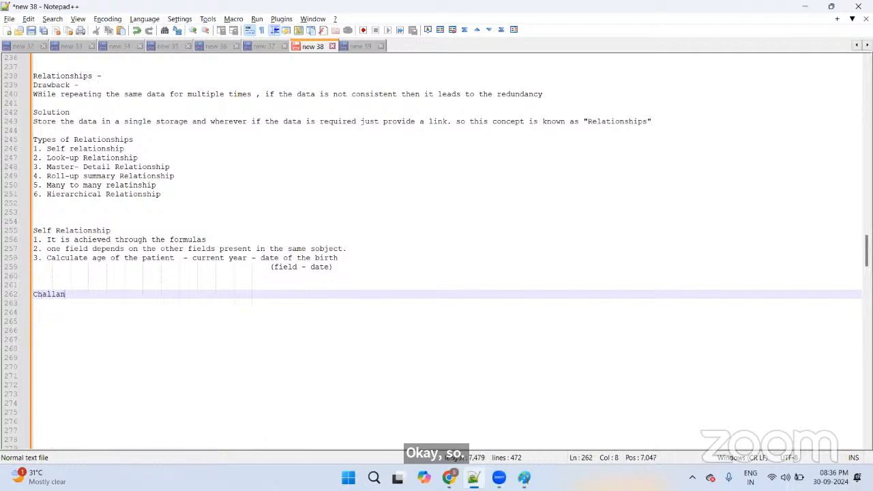
text(ge 1 :)
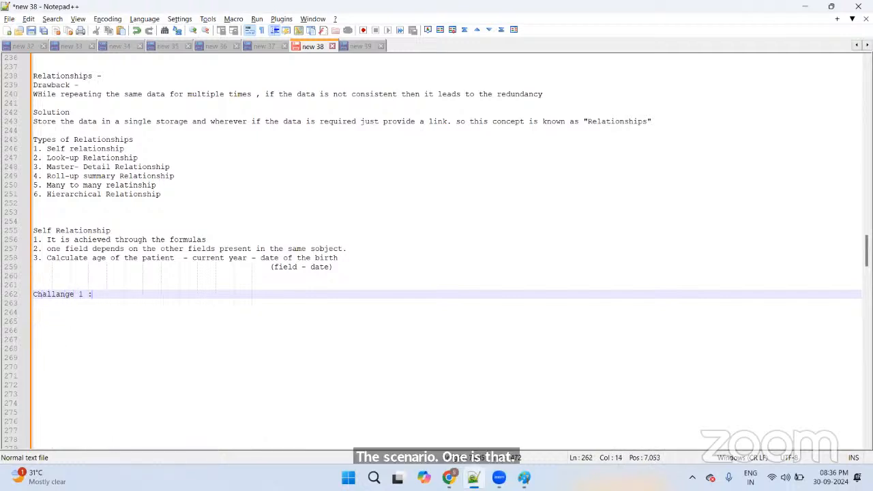
key(Return)
Step: Add 'Field 1 -' and 'Field 2 -' lines, removing 'Date of joining' from Field 1
text(Cr)
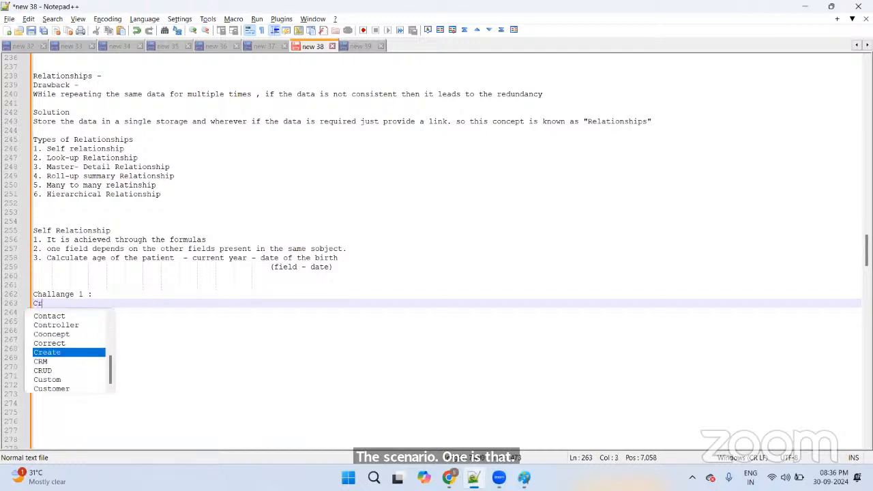
key(BackSpace)
key(BackSpace)
text(Field 1 -)
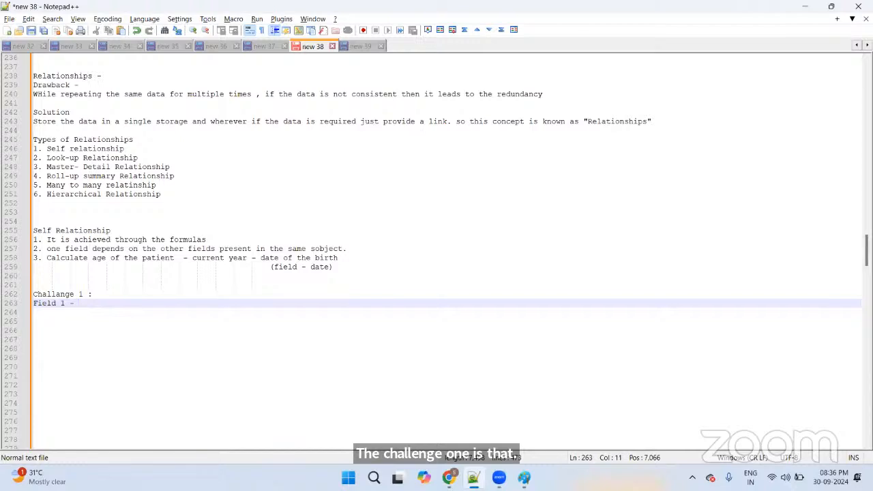
text( Date of )
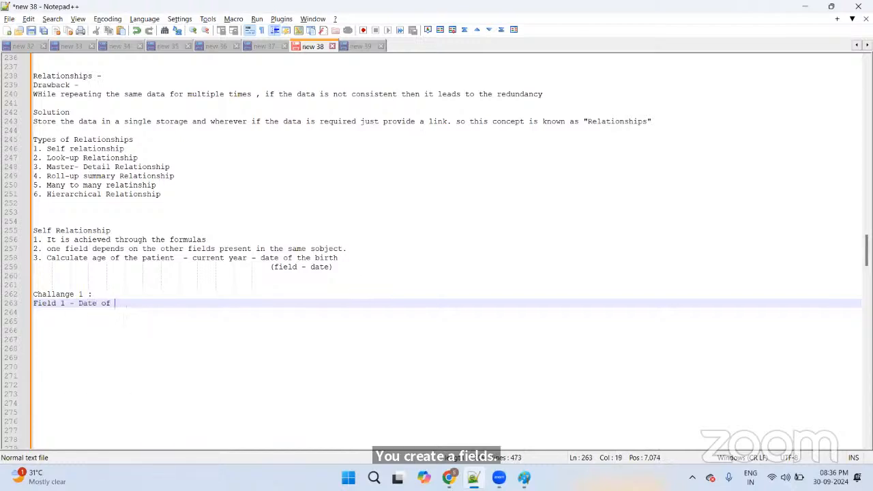
text(joining)
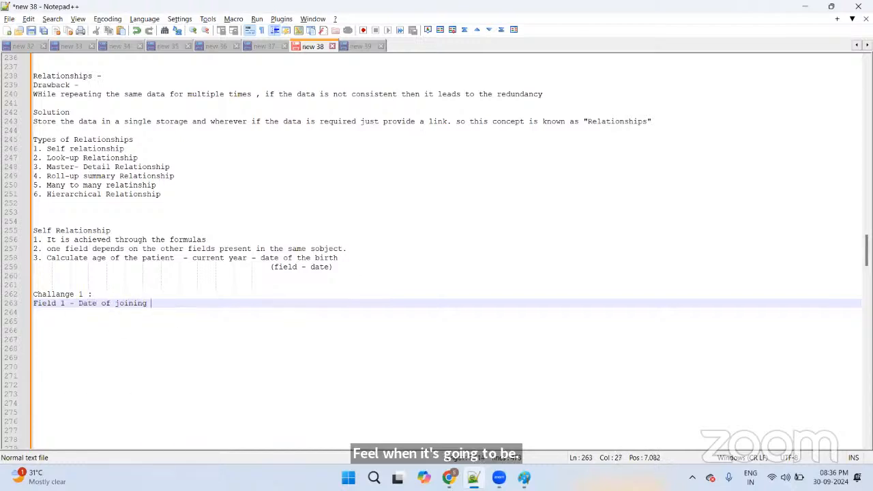
key(Return)
text(Field )
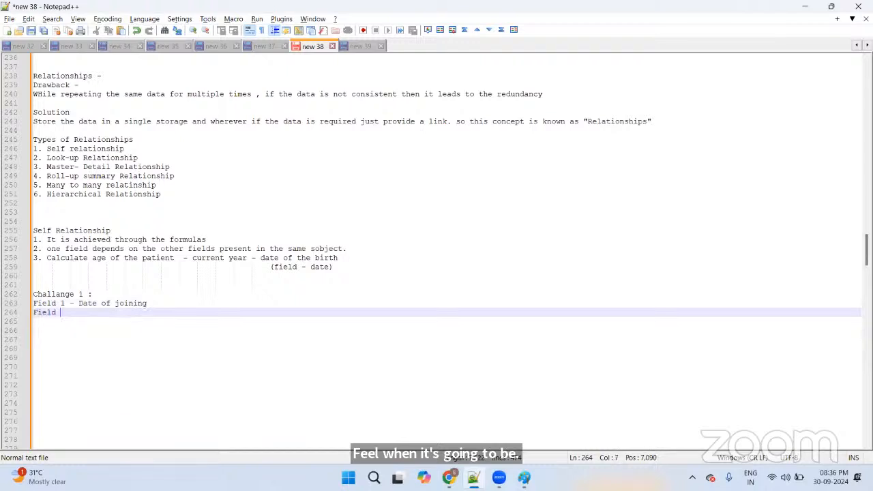
text(2 -)
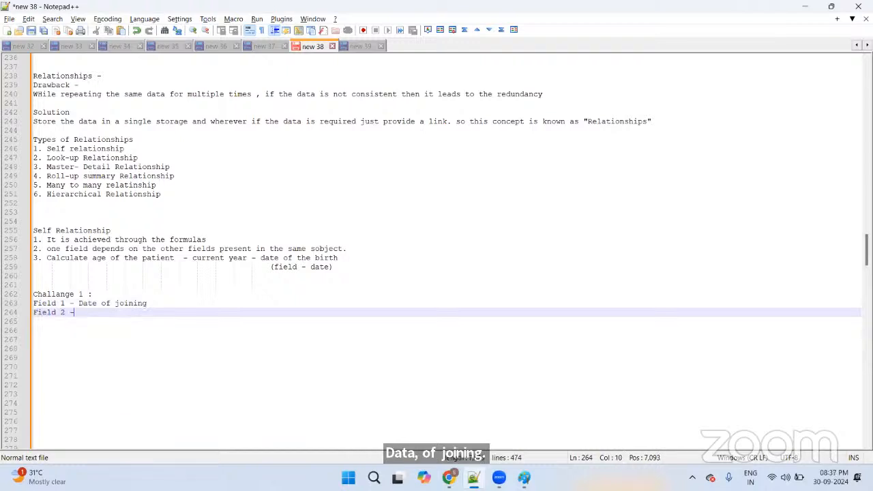
text( Dat)
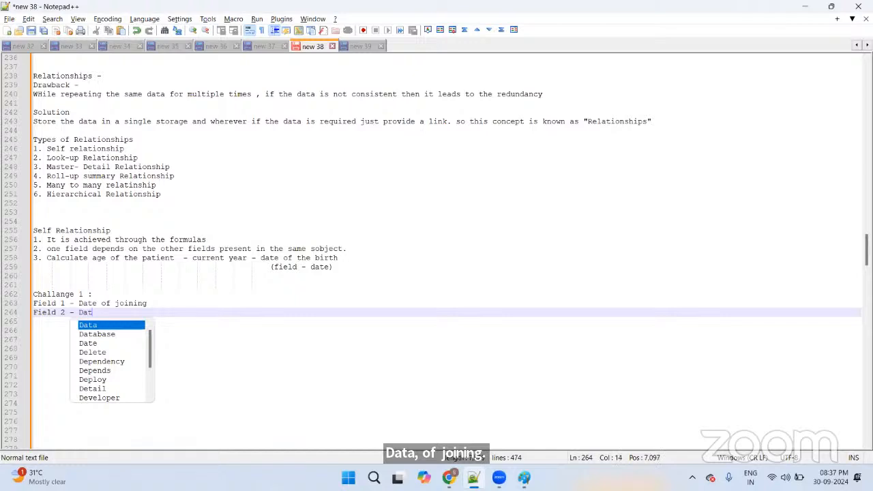
text(e of)
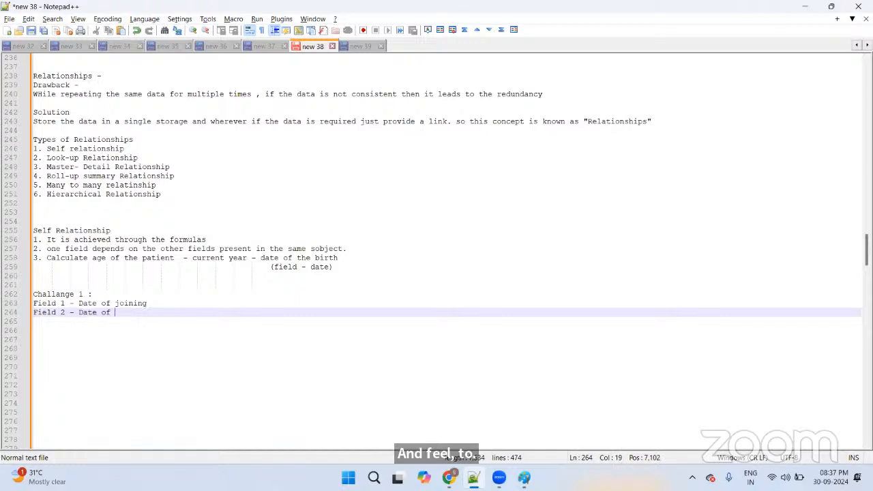
key(BackSpace)
key(BackSpace)
key(BackSpace)
key(BackSpace)
key(BackSpace)
key(Up)
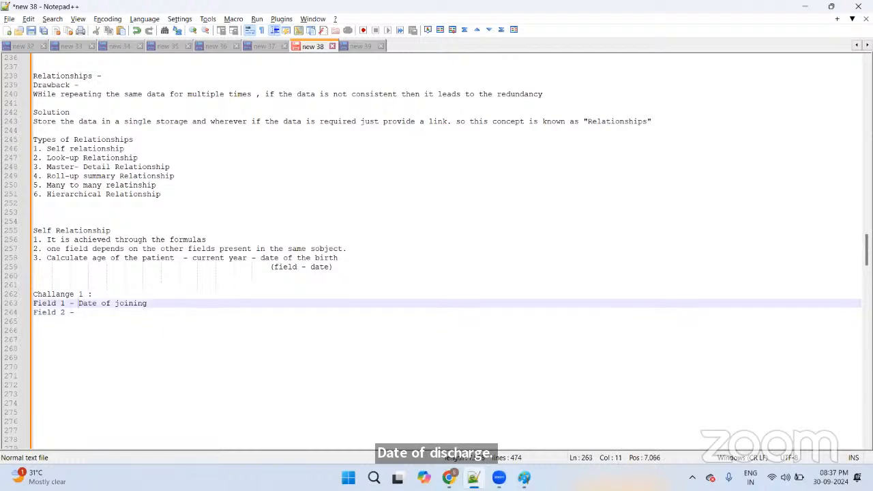
key(shift+End)
key(Delete)
Step: Name Field 1 'Login Time', the heading 'Doctor__c', and Field 2 'Logout time'
text(L)
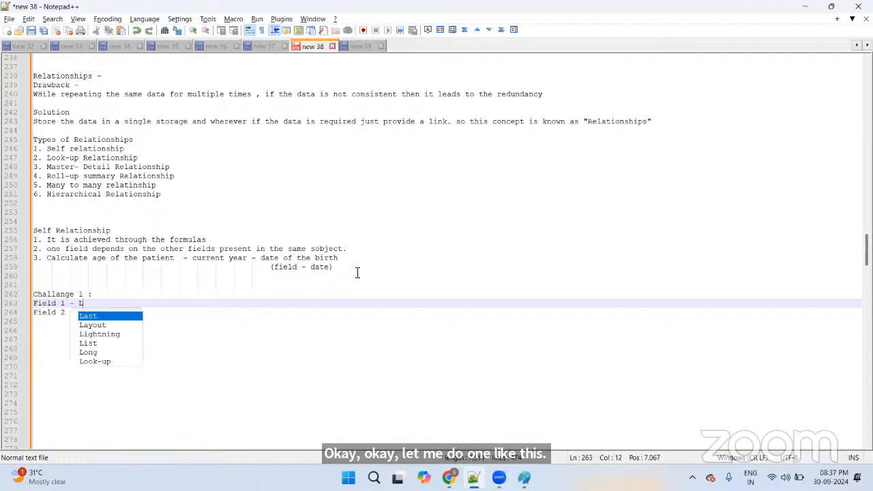
text(ogin Time)
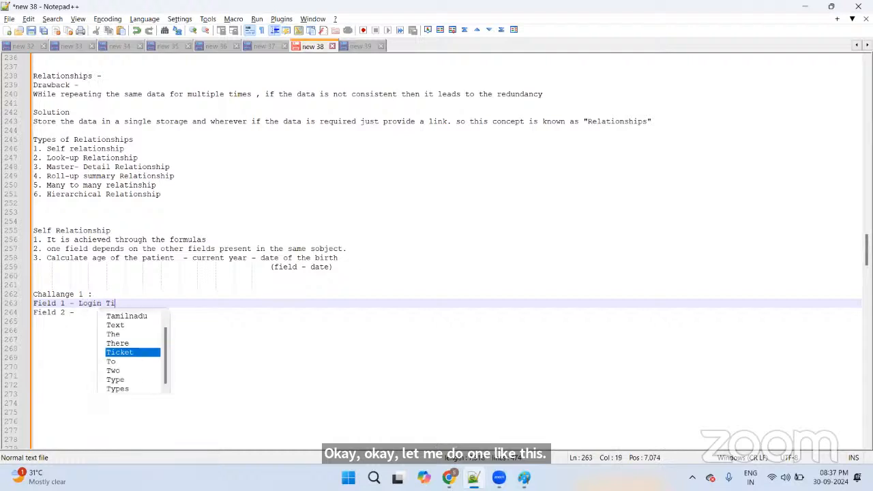
key(Down)
key(Up)
key(Up)
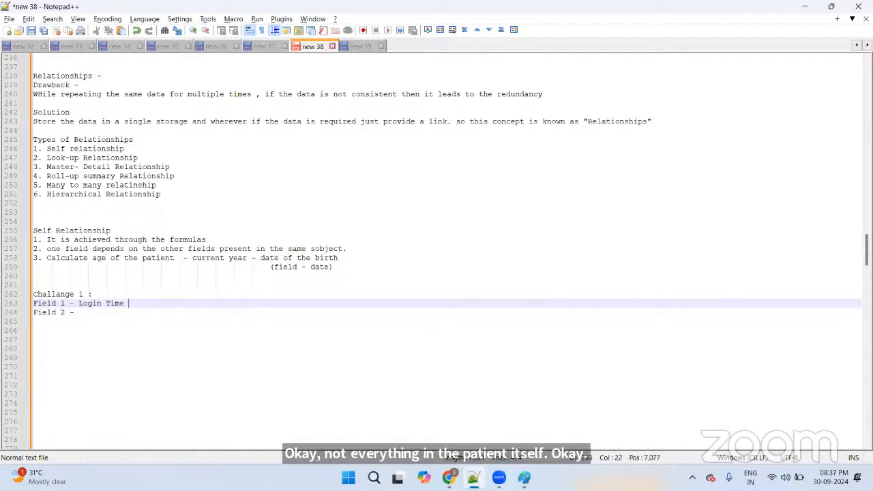
text(Do)
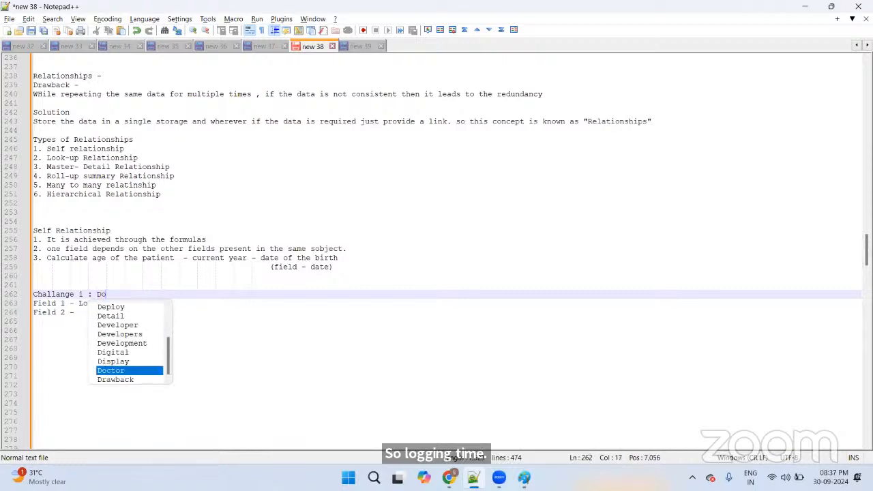
text(ctor__c)
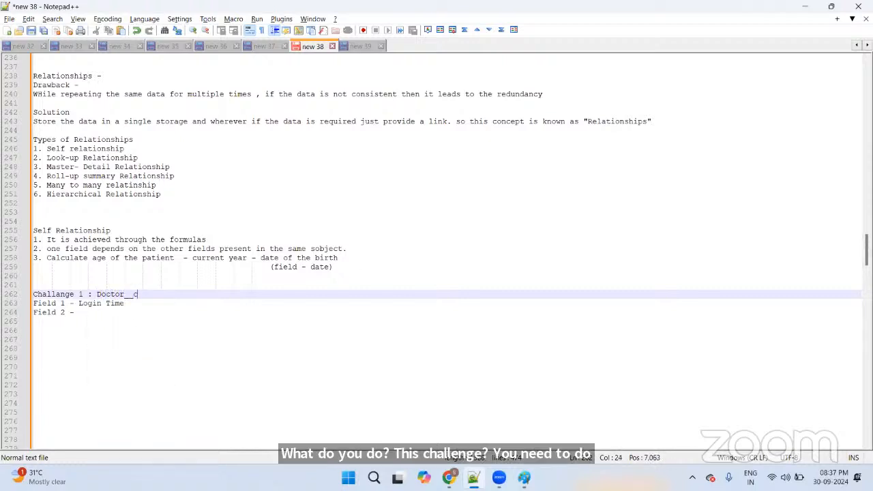
key(Down)
key(Down)
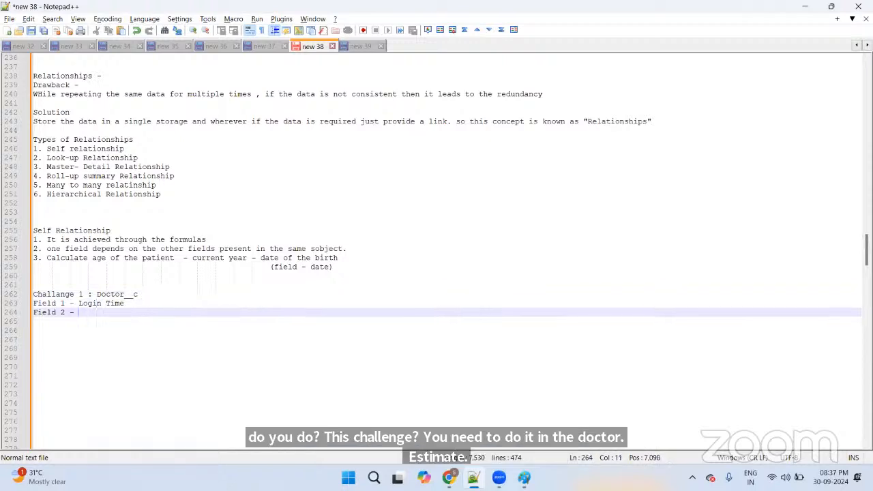
text(Login)
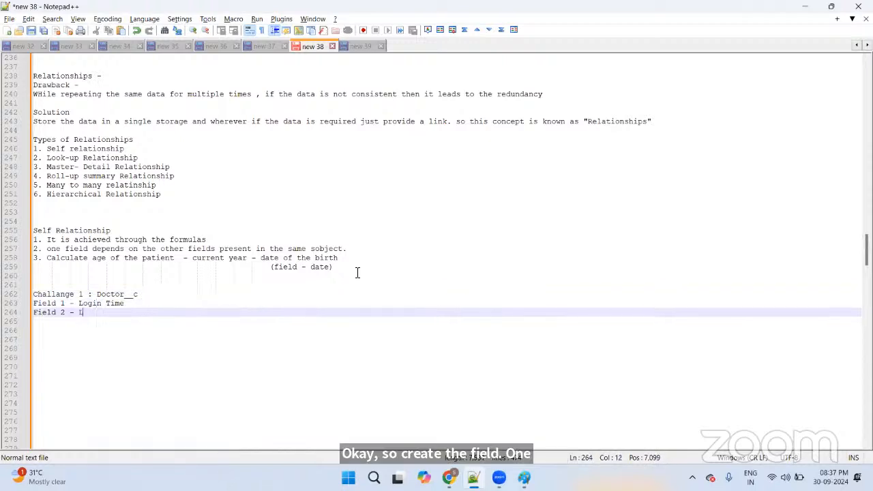
key(BackSpace)
key(BackSpace)
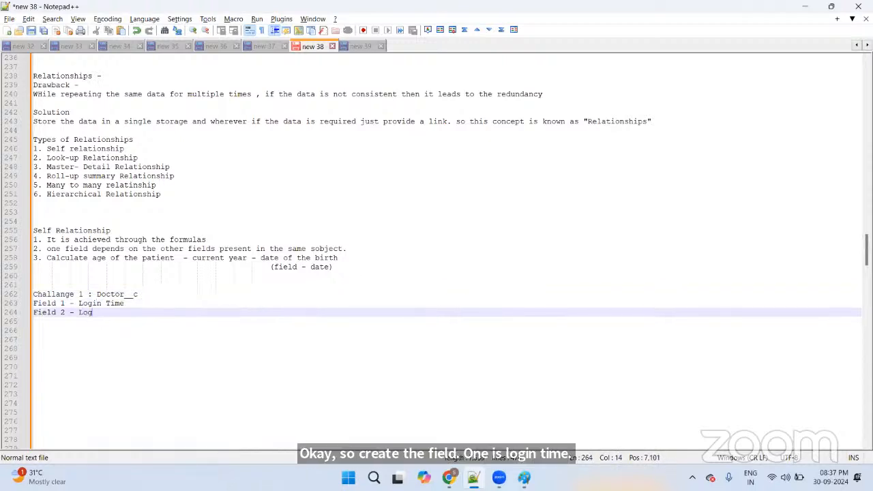
text(out time)
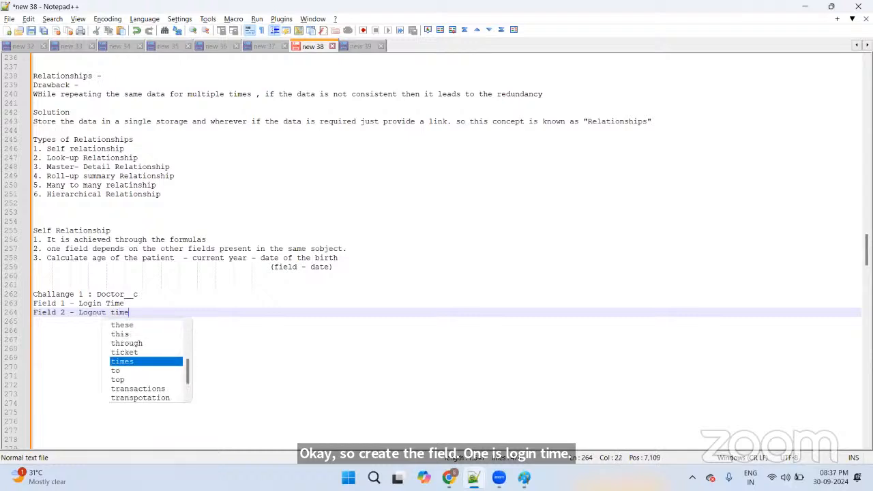
Step: Add the (DateTime) type to both the Field 1 and Field 2 lines
key(Escape)
key(Up)
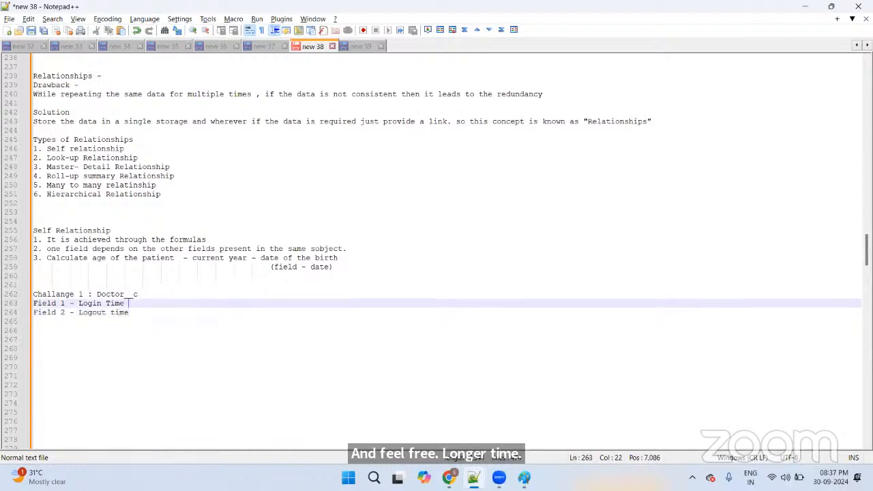
text(())
text(Date)
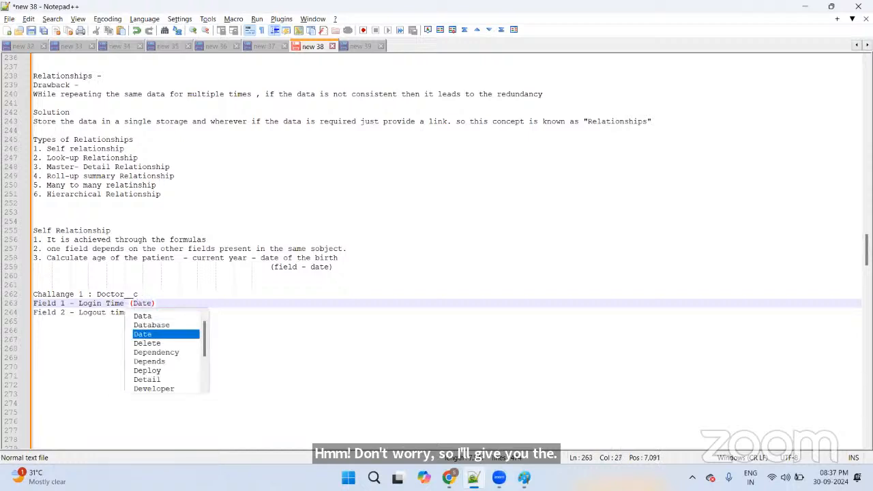
text(Time)
key(Down)
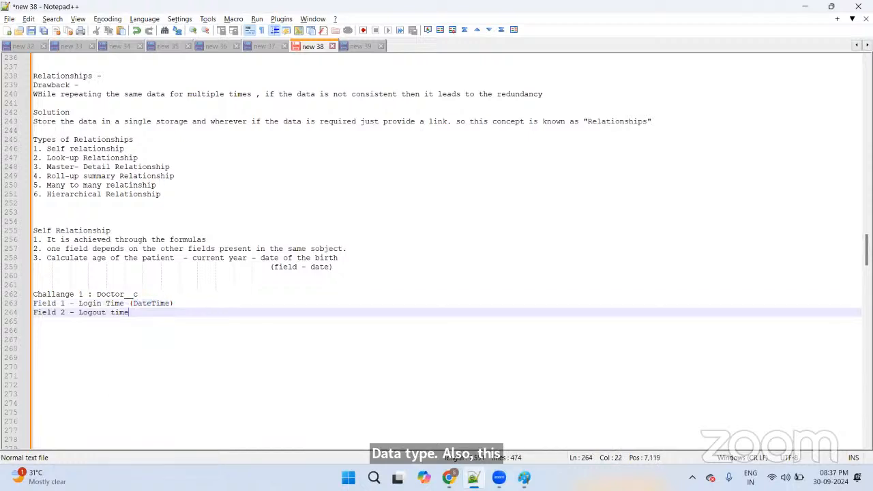
text(())
text(Date)
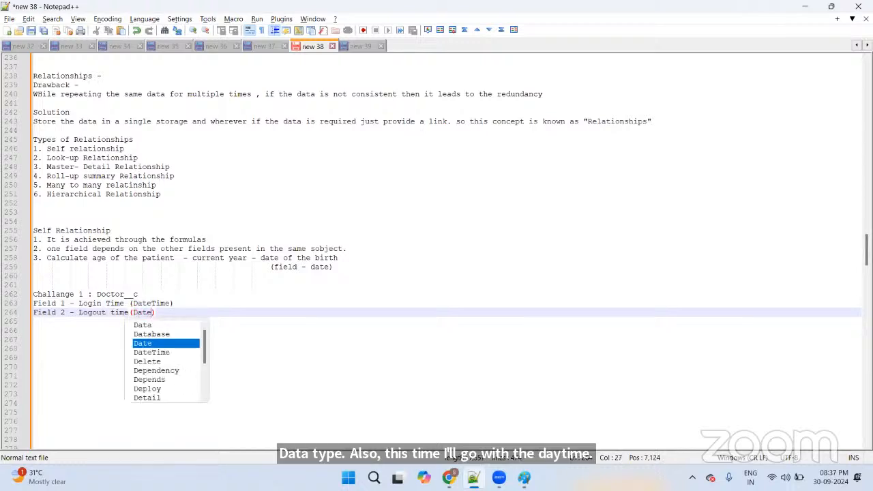
key(Down)
key(Return)
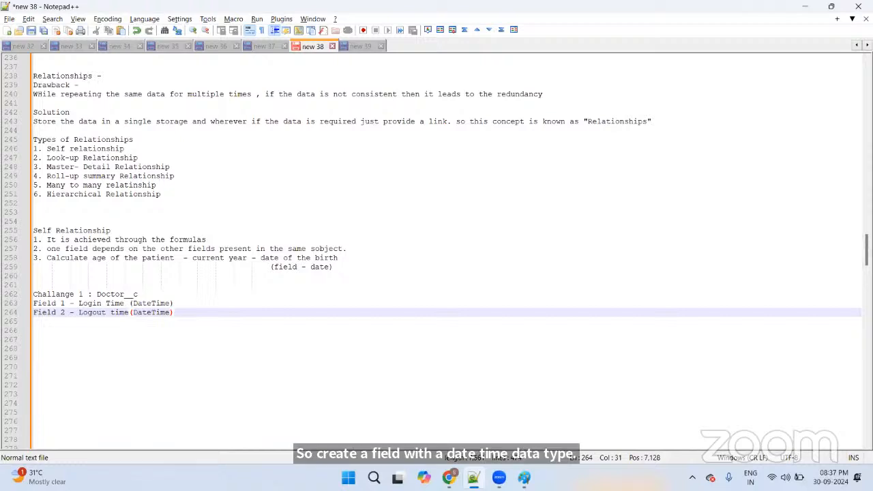
Step: Write 'Create a formula that calculates the working hours of a doctor' beneath the fields
key(Return)
key(Down)
text(Cr)
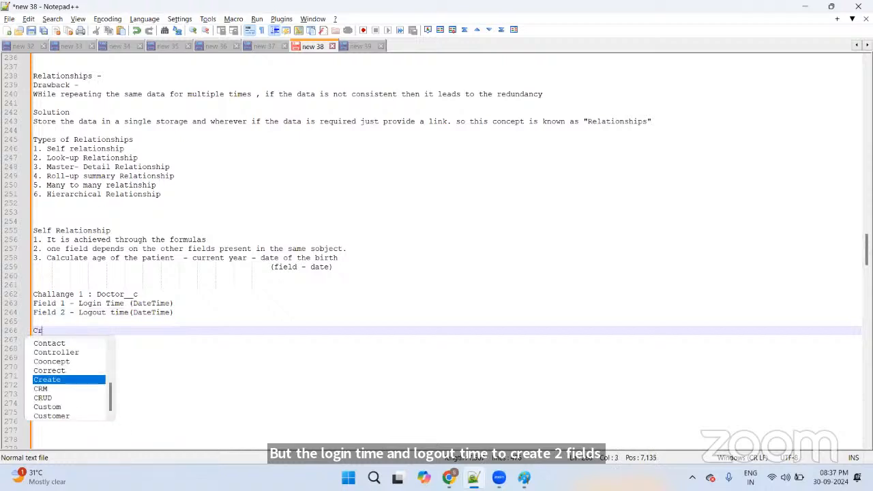
text(eate a f)
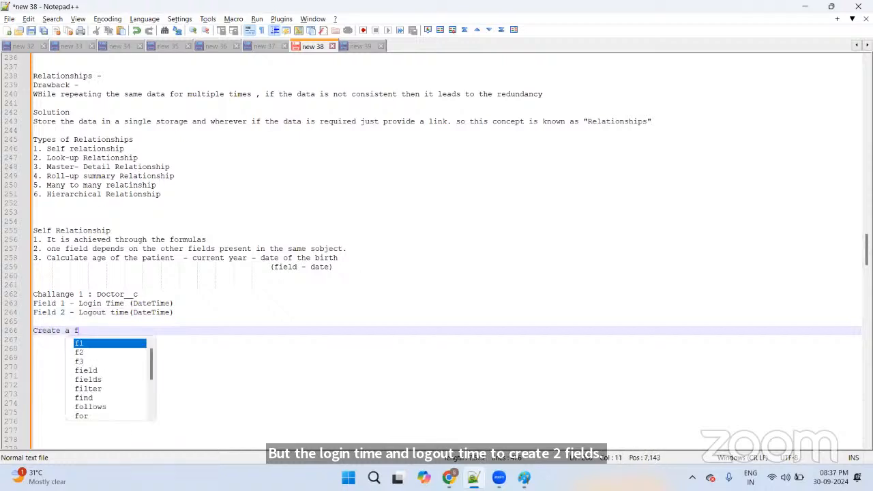
text(ormula that cal)
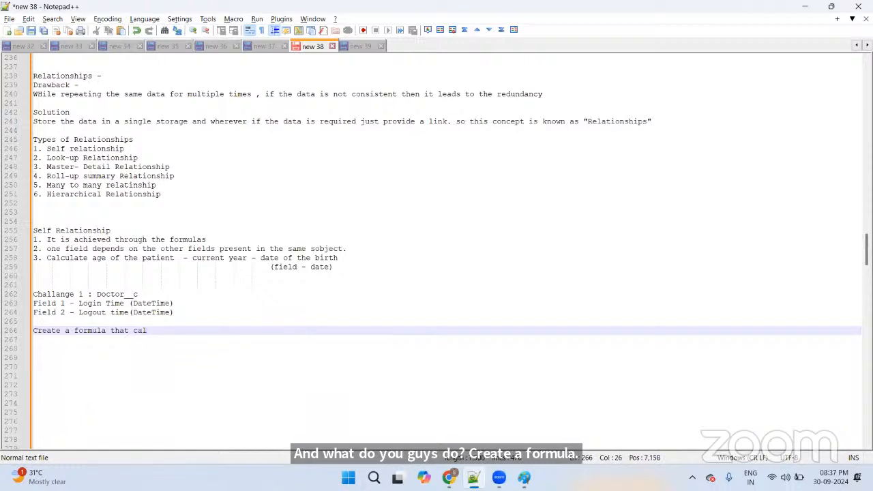
text(culates the working of)
key(BackSpace)
key(BackSpace)
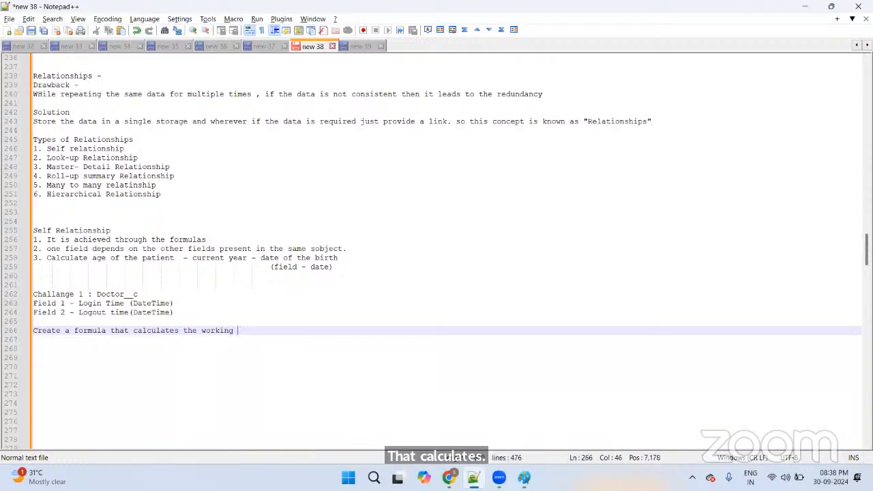
text(hours of a )
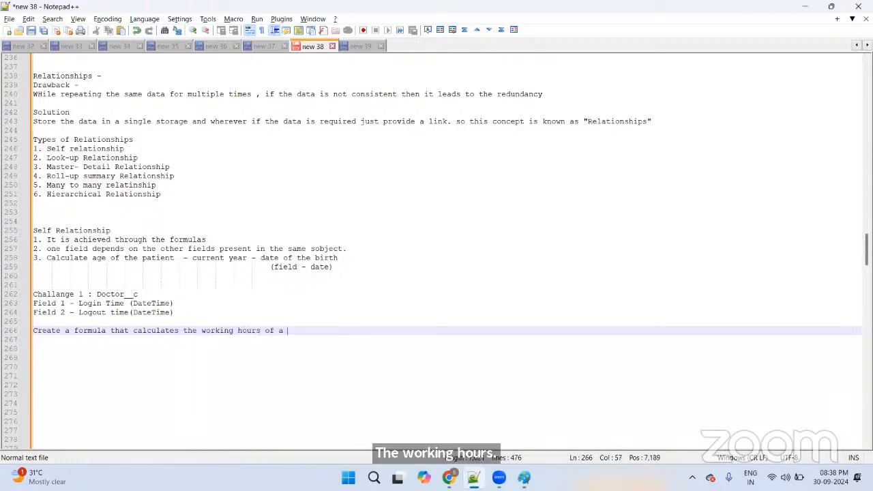
text(doctor)
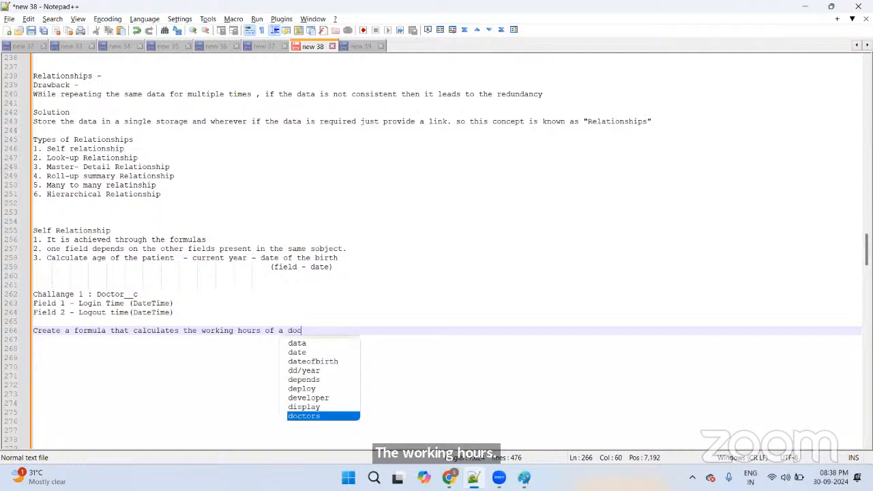
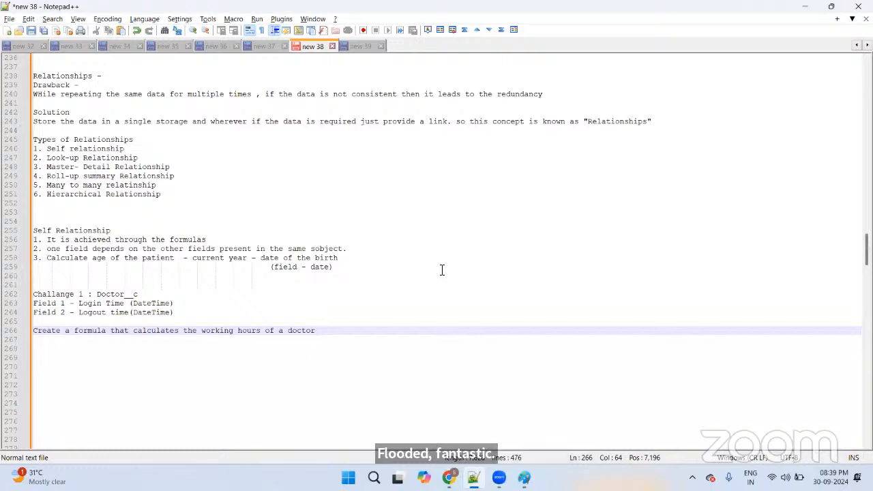
Step: Scroll up and down through the Doctor__c field notes to review them
scroll(440, 272, up, 2)
scroll(436, 276, up, 6)
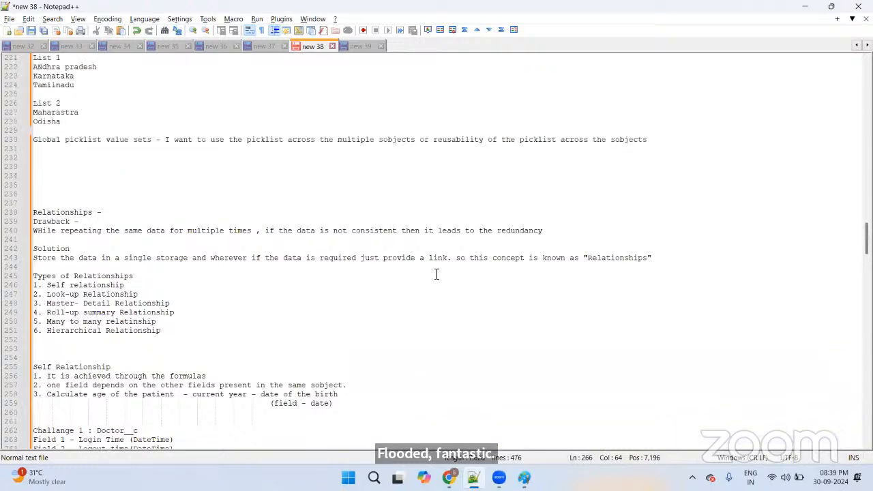
scroll(434, 277, up, 1)
scroll(415, 279, up, 5)
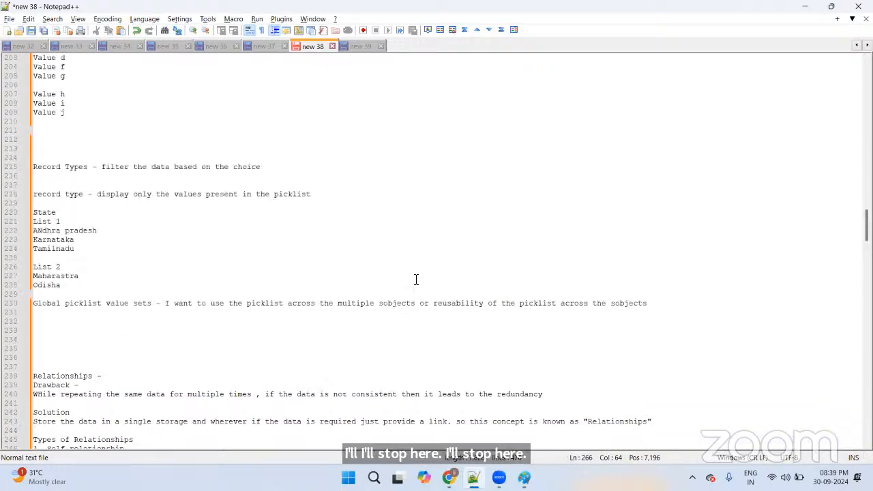
scroll(411, 276, up, 4)
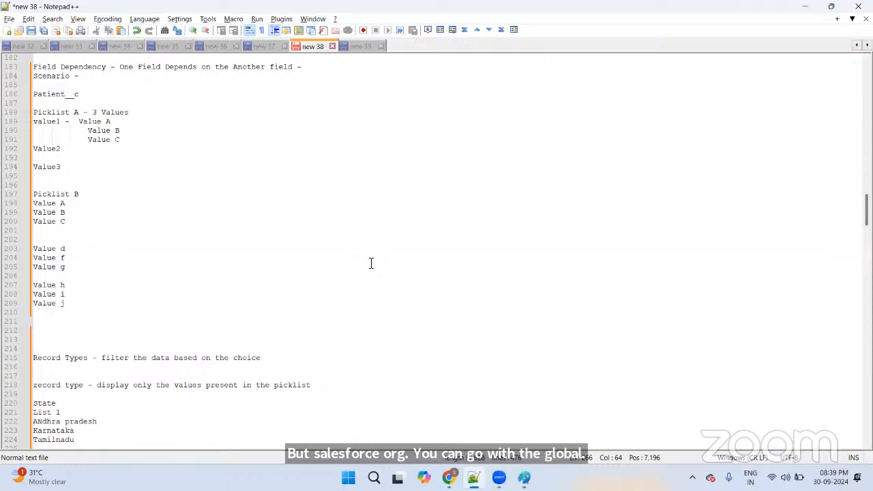
scroll(370, 263, down, 1)
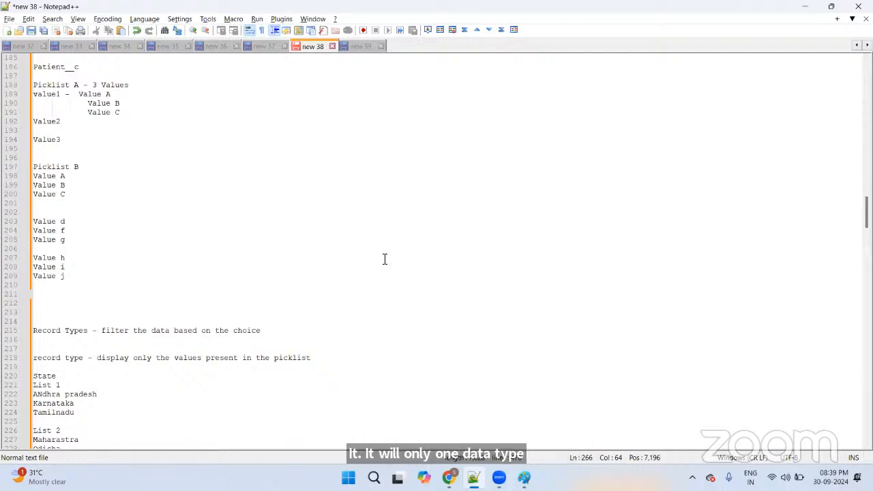
scroll(379, 262, down, 2)
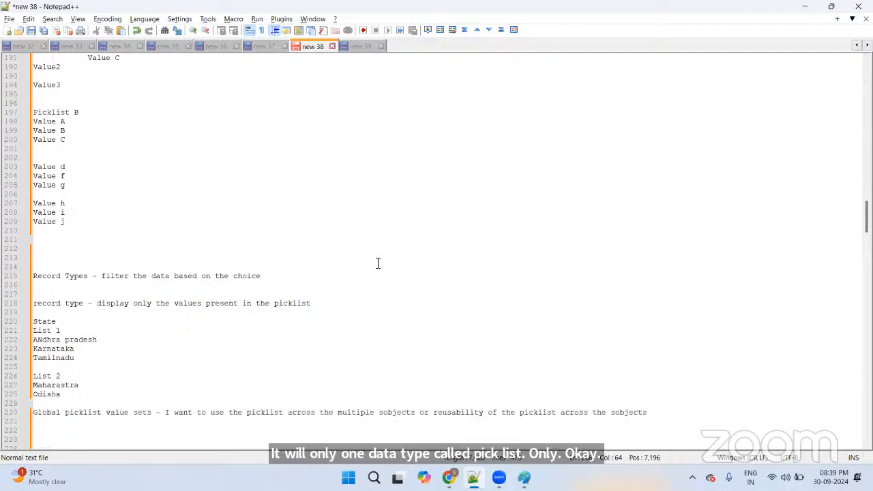
scroll(379, 263, down, 6)
scroll(383, 263, down, 1)
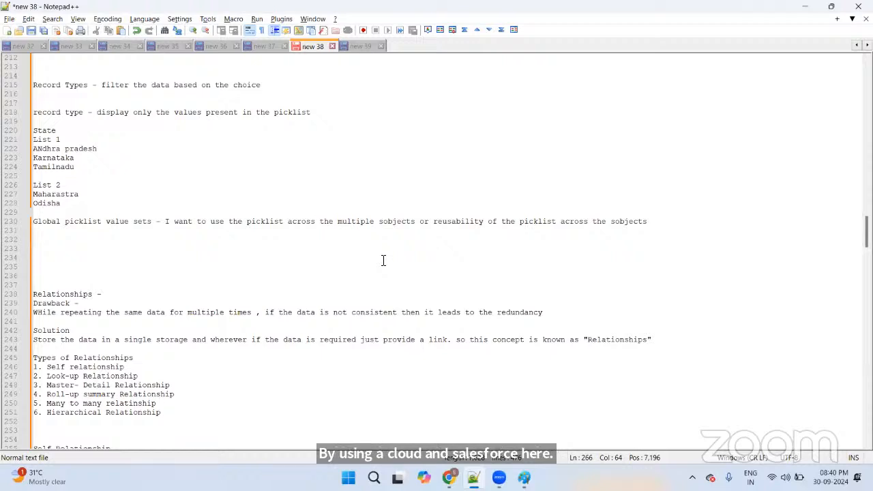
scroll(383, 260, down, 1)
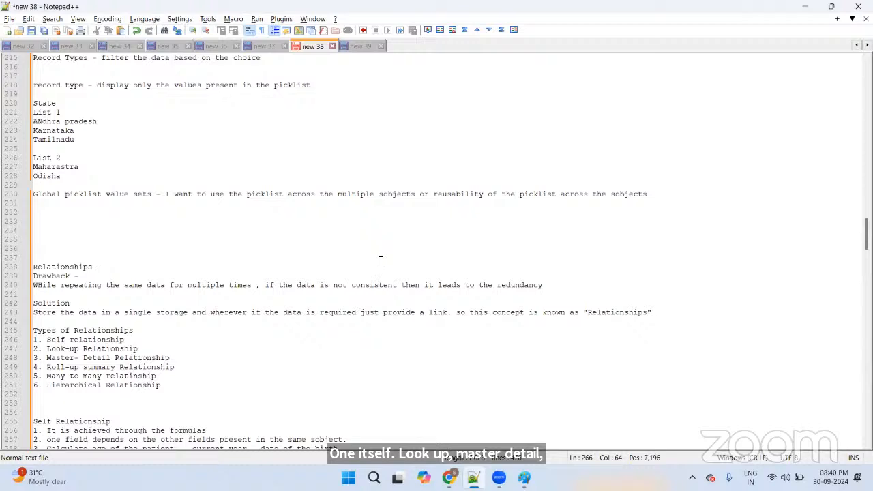
scroll(381, 266, down, 3)
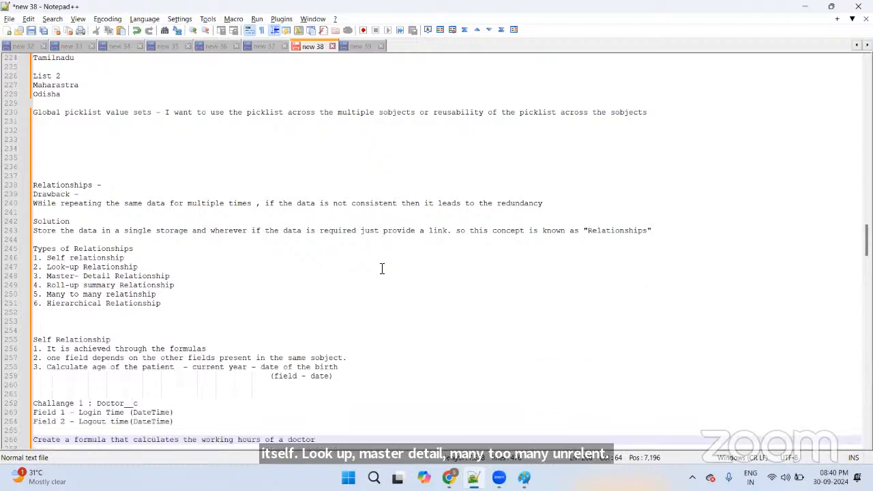
scroll(382, 269, down, 1)
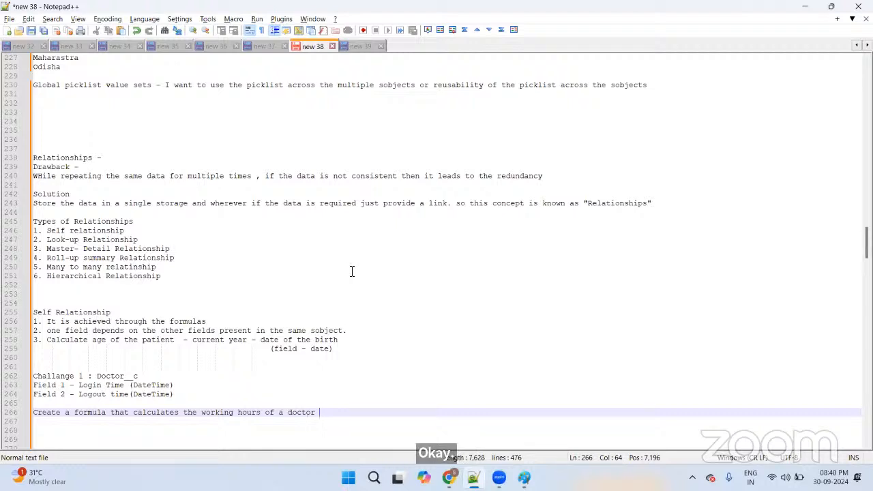
Step: Open trailhead.salesforce.com in a new Chrome tab
key(alt+Tab)
key(alt+Tab)
key(alt+Tab)
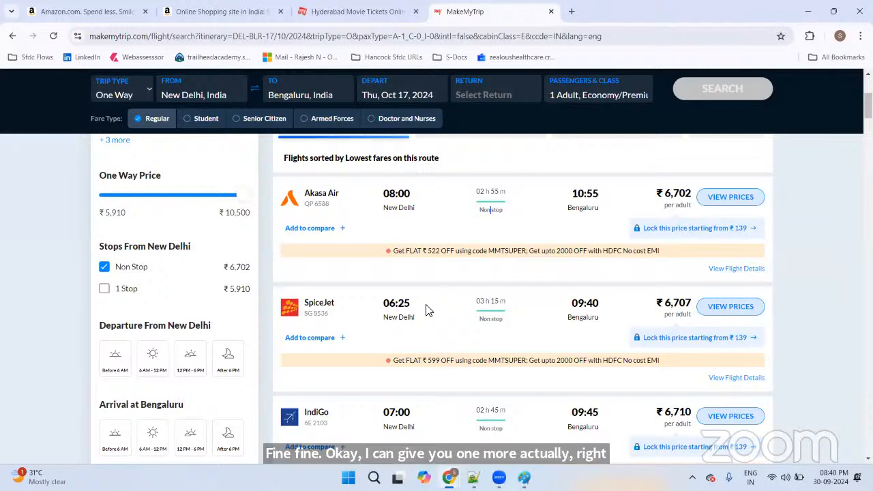
key(ctrl+t)
text(trta)
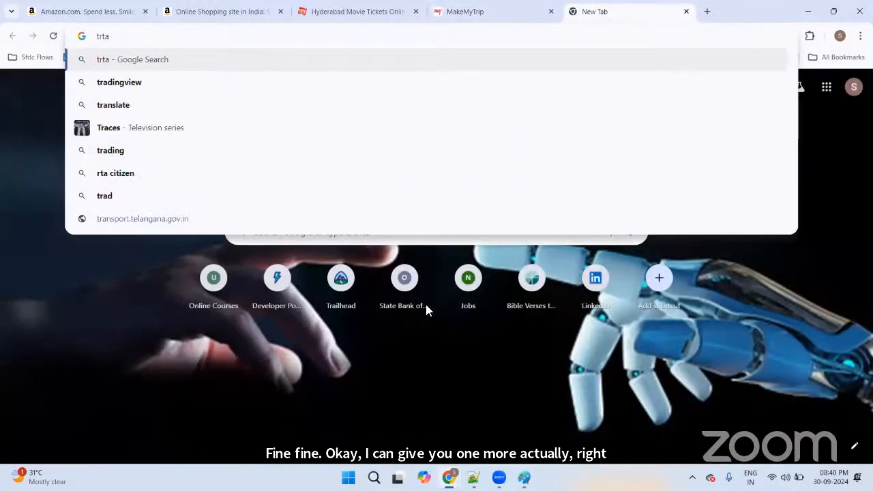
key(BackSpace)
key(BackSpace)
key(BackSpace)
key(BackSpace)
text(trailhea)
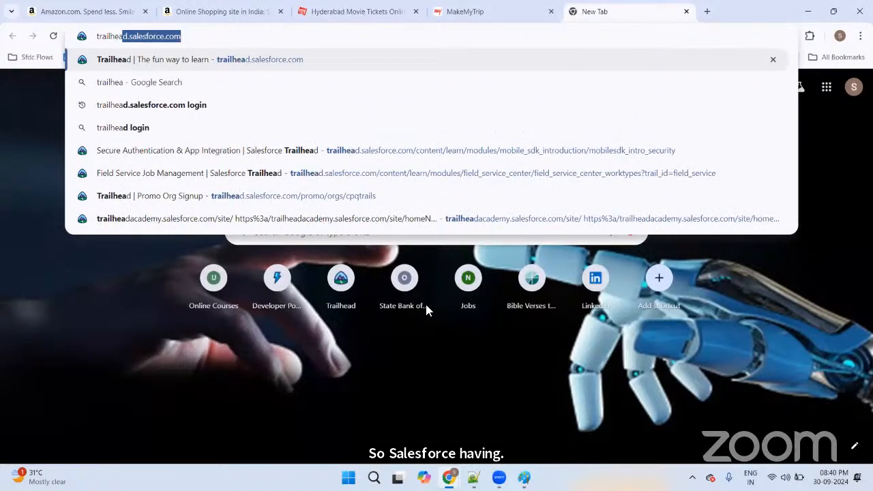
key(Return)
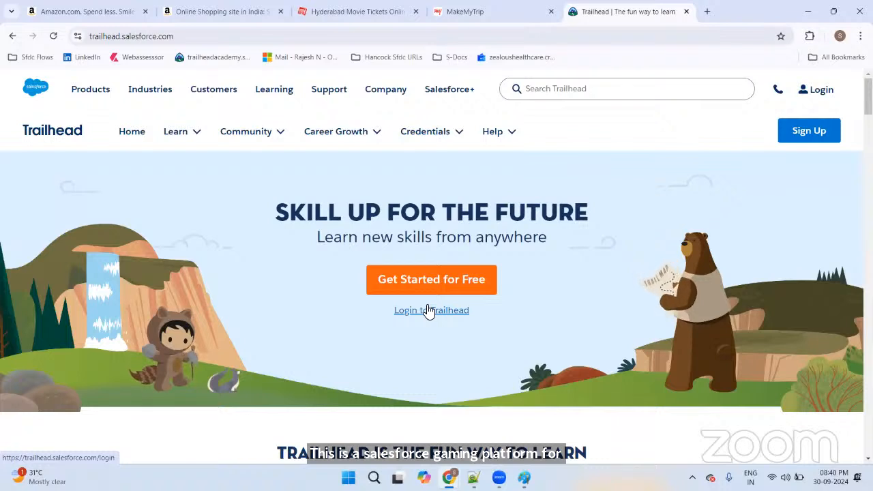
Step: Sign in to Trailhead through a Salesforce account with saved credentials and allow access
click(832, 84)
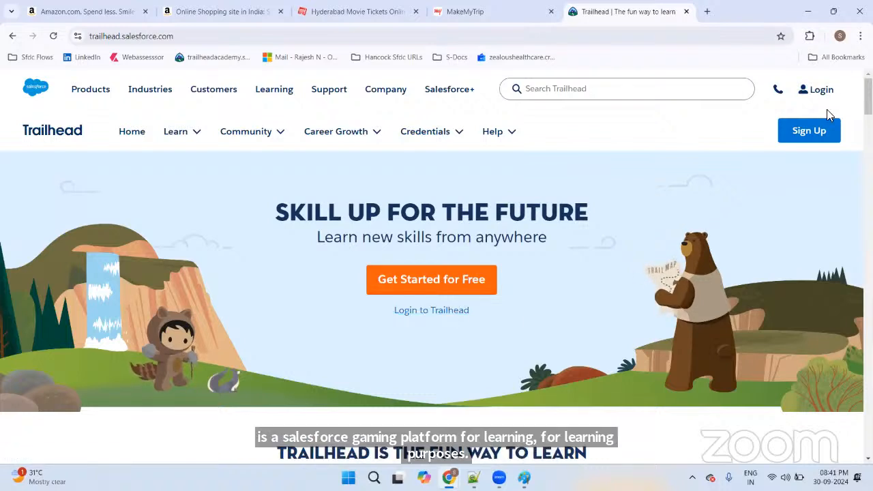
click(819, 134)
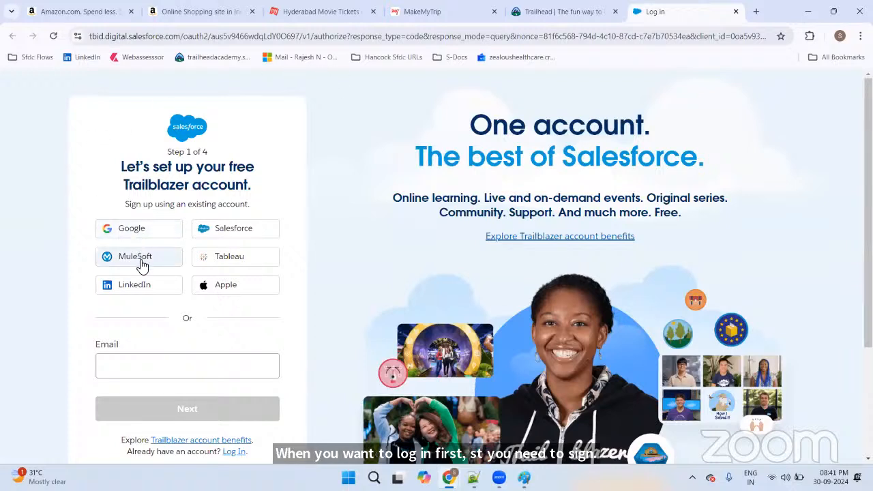
click(244, 232)
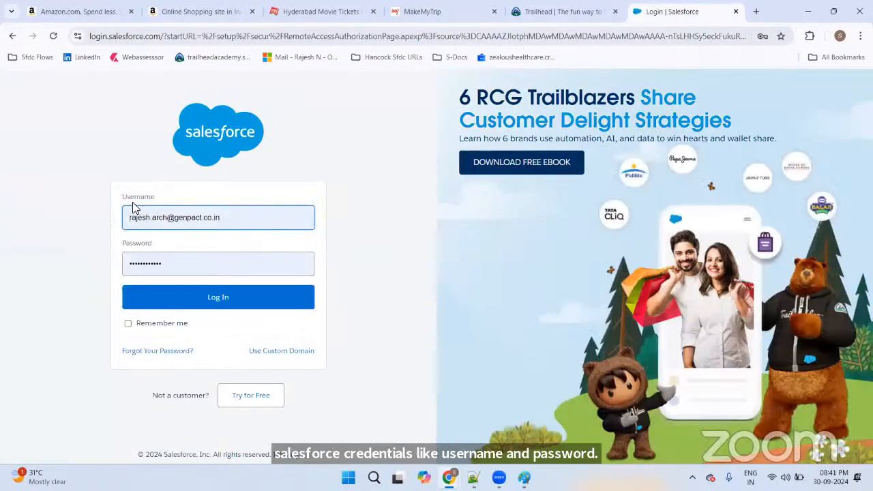
drag(124, 197, 147, 201)
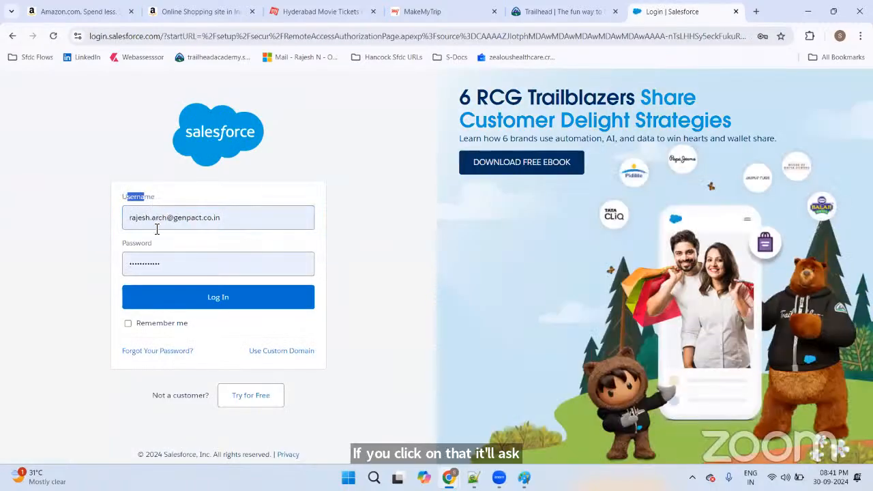
click(207, 308)
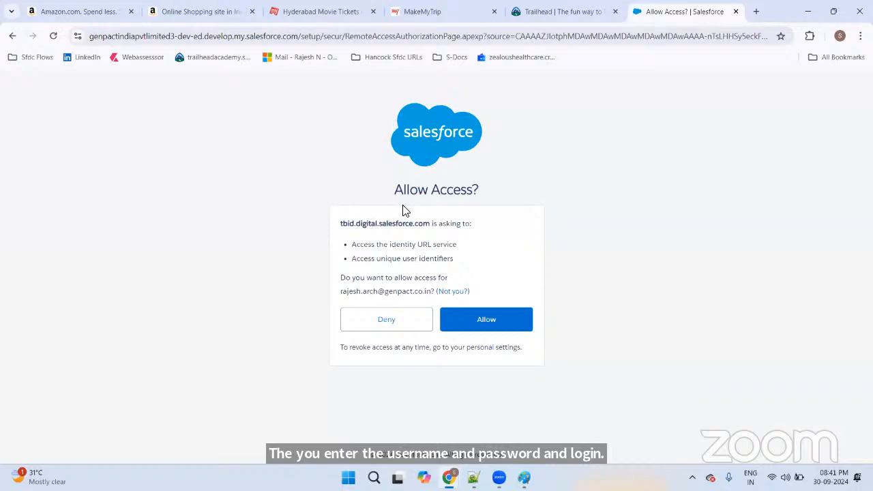
click(482, 319)
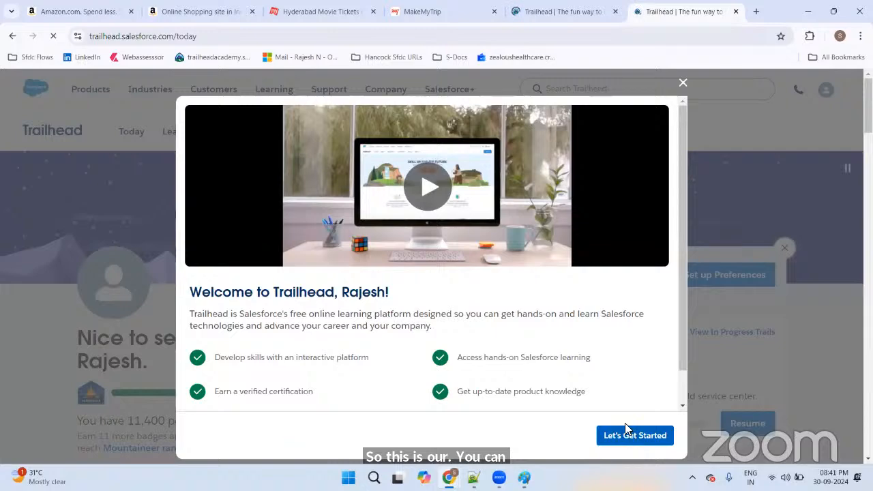
Step: Dismiss the Trailhead welcome dialog on the Today page
scroll(592, 314, down, 1)
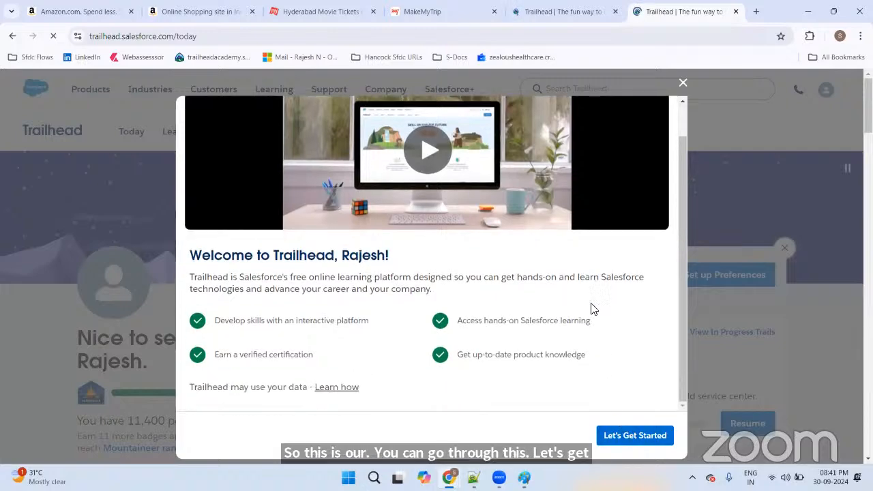
click(682, 85)
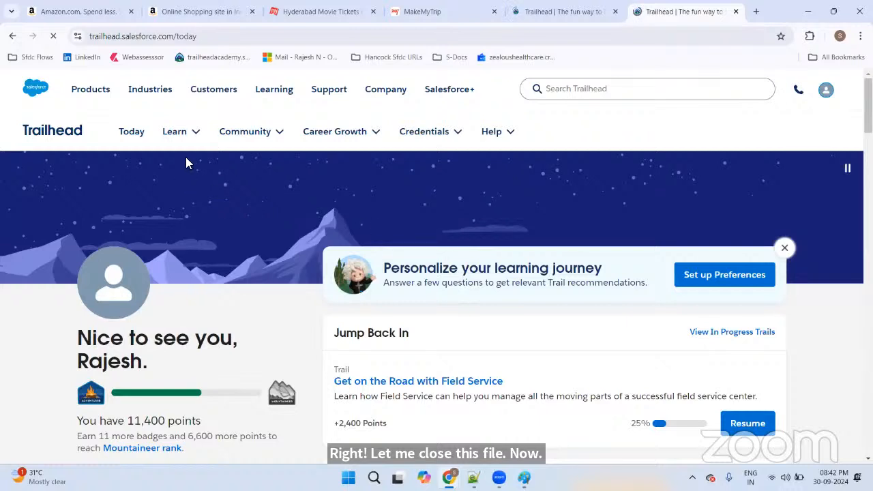
mouse_move(185, 141)
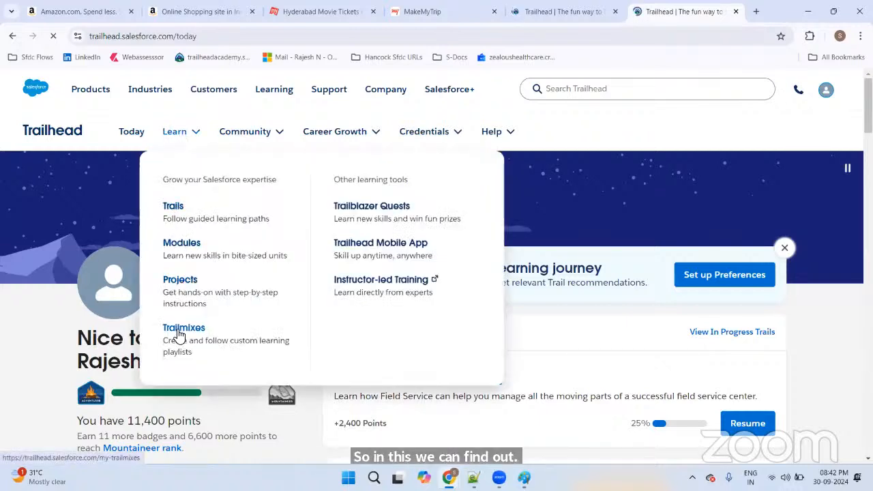
Step: Filter the Projects catalogue to Beginner level, giving 57 results
click(180, 284)
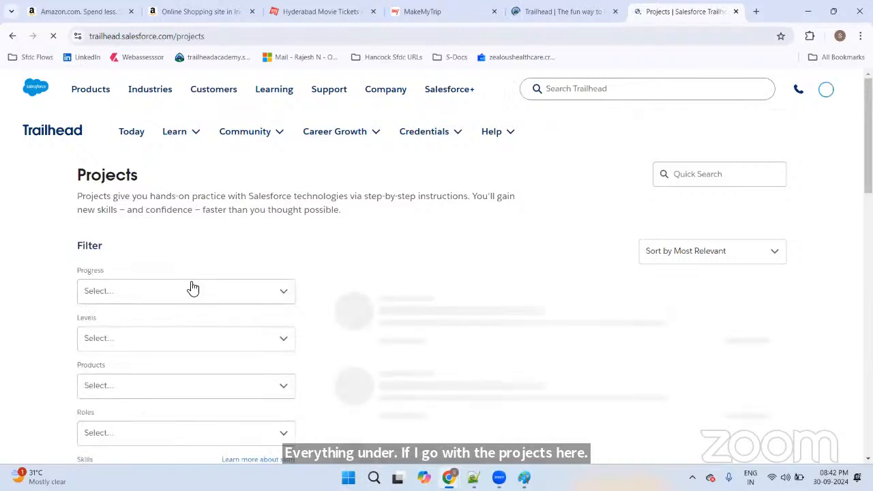
scroll(288, 236, down, 1)
scroll(171, 191, down, 2)
scroll(136, 181, up, 1)
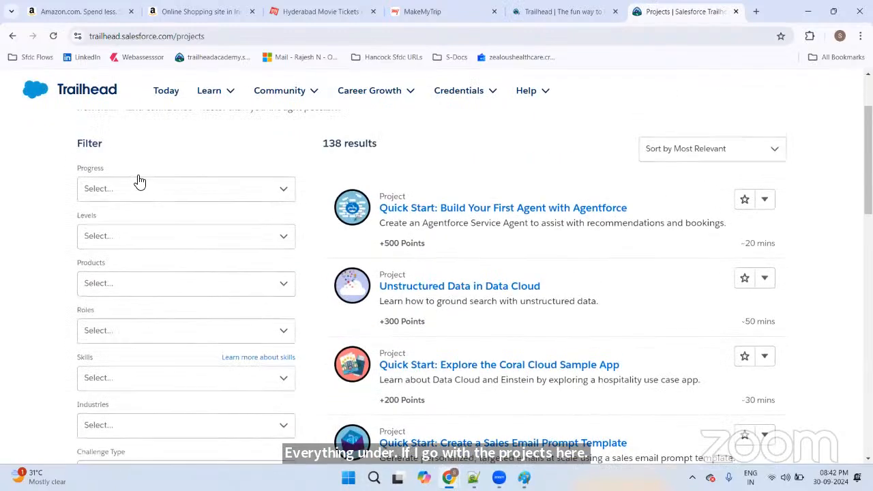
click(130, 196)
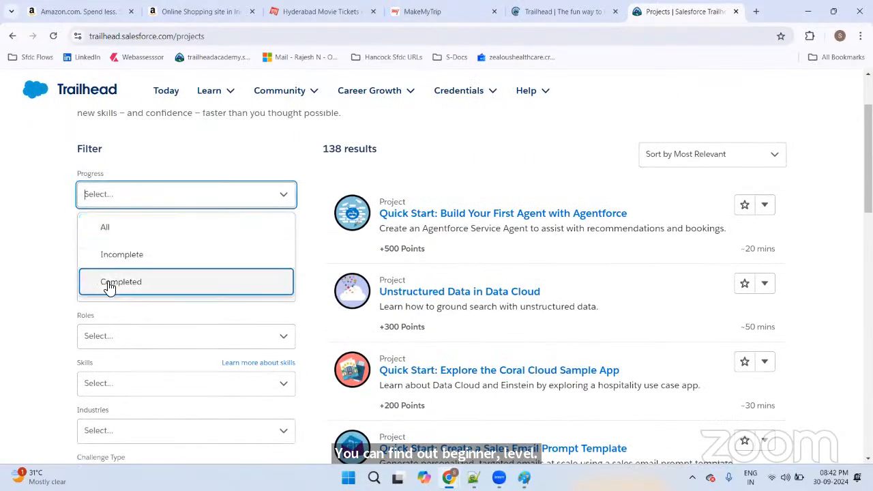
click(60, 250)
click(136, 240)
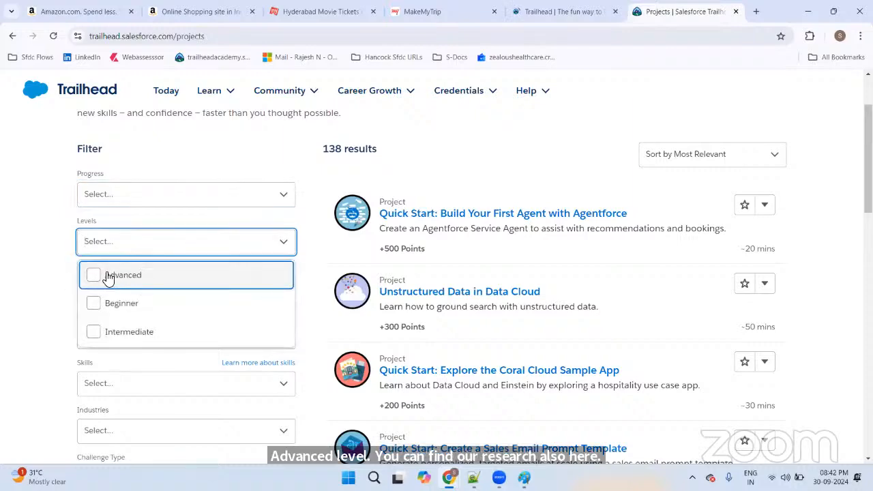
click(109, 303)
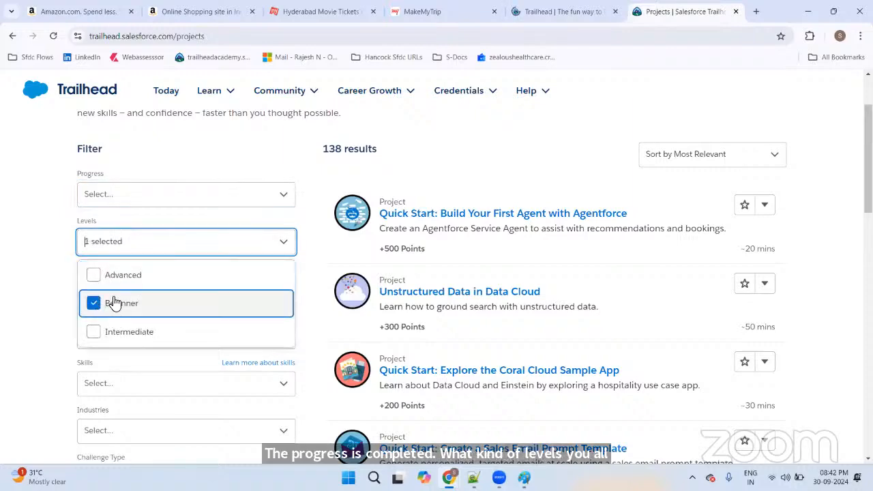
scroll(147, 279, down, 3)
scroll(148, 279, down, 1)
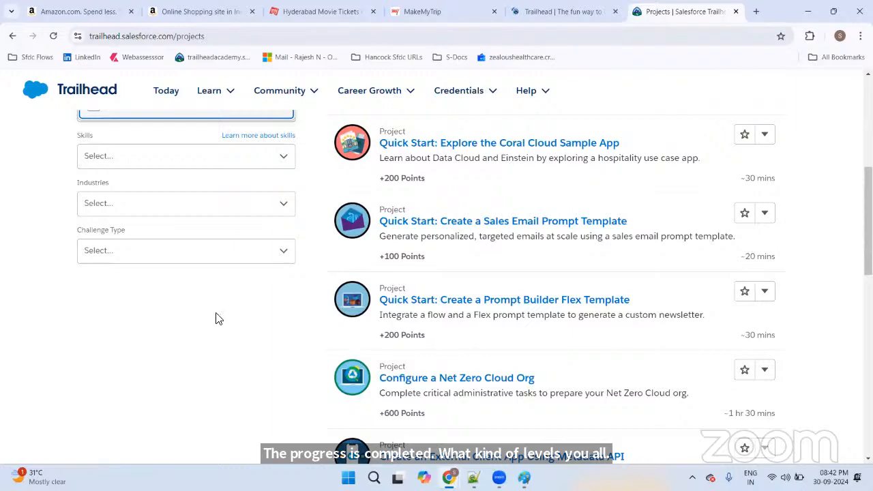
scroll(218, 317, up, 4)
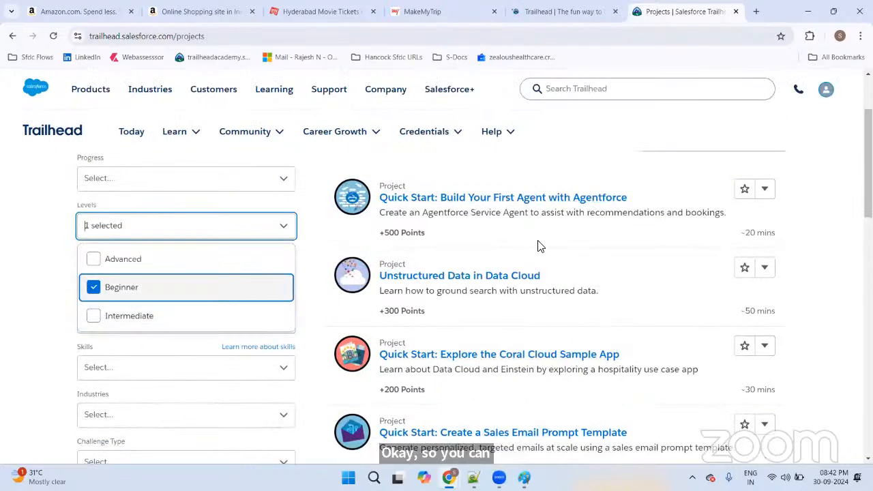
click(55, 305)
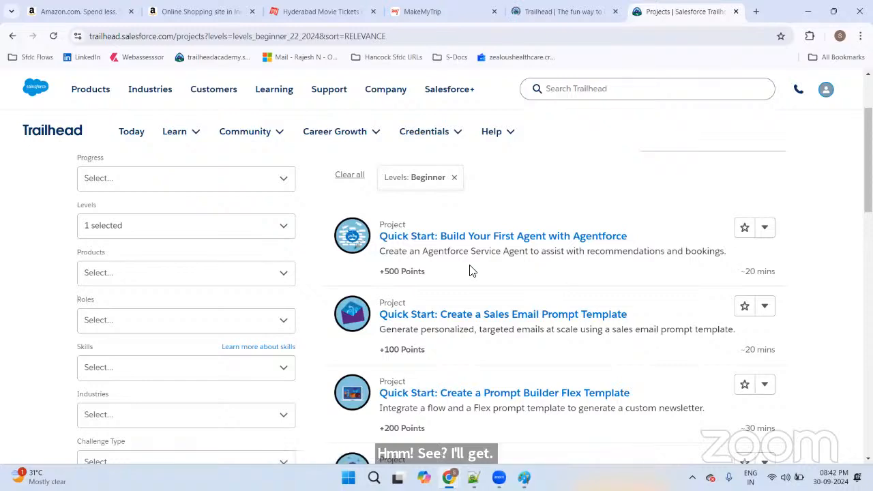
Step: Browse the Beginner projects, then start a Trailhead site search for 'recru'
scroll(528, 256, down, 3)
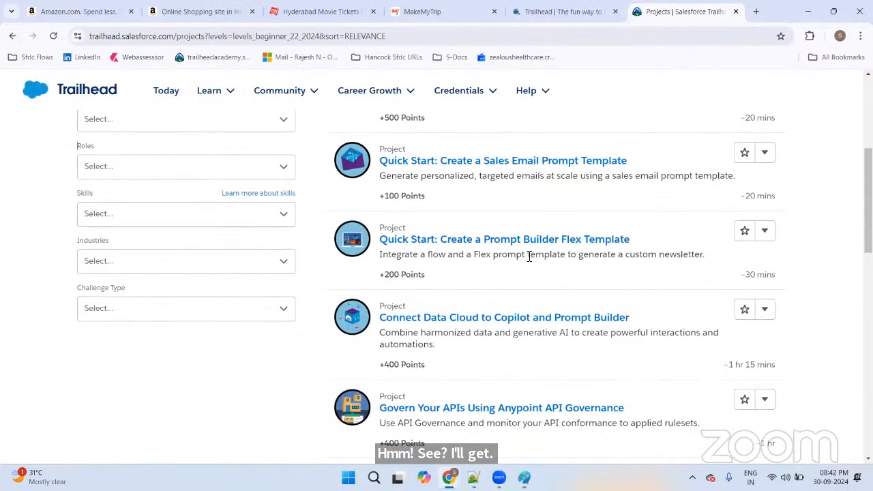
scroll(529, 255, down, 3)
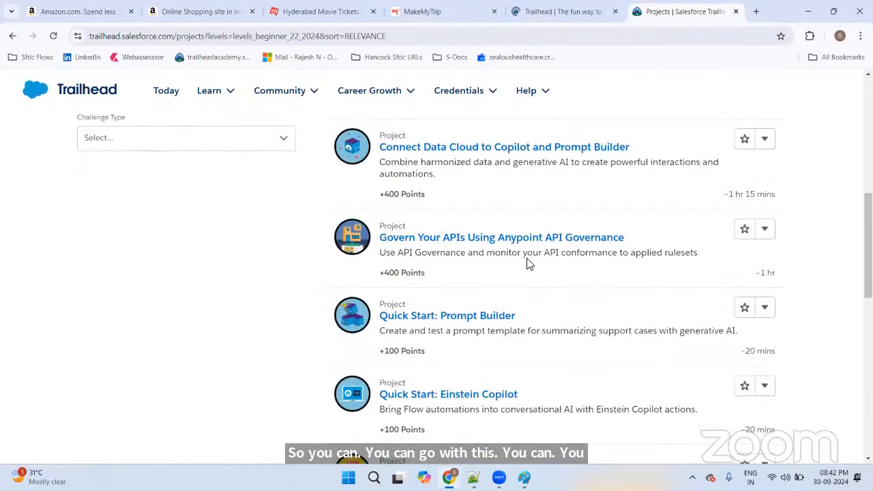
scroll(529, 264, down, 2)
scroll(525, 265, down, 3)
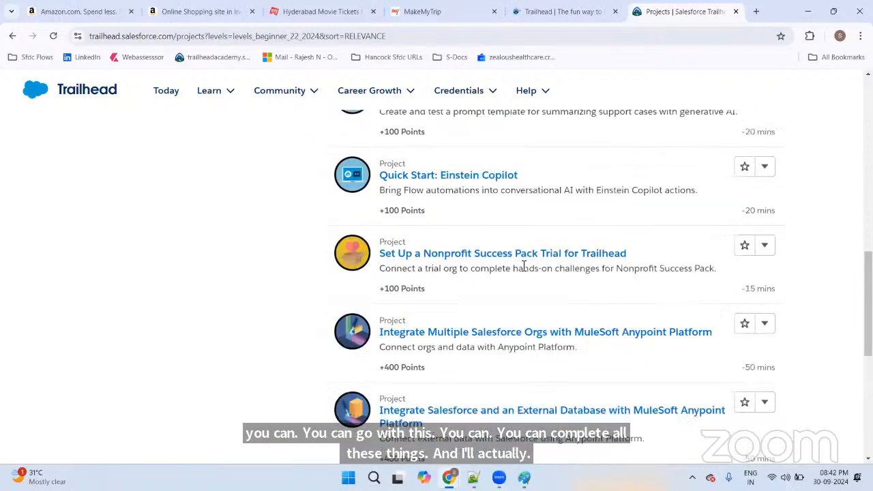
scroll(521, 264, up, 10)
scroll(518, 266, up, 2)
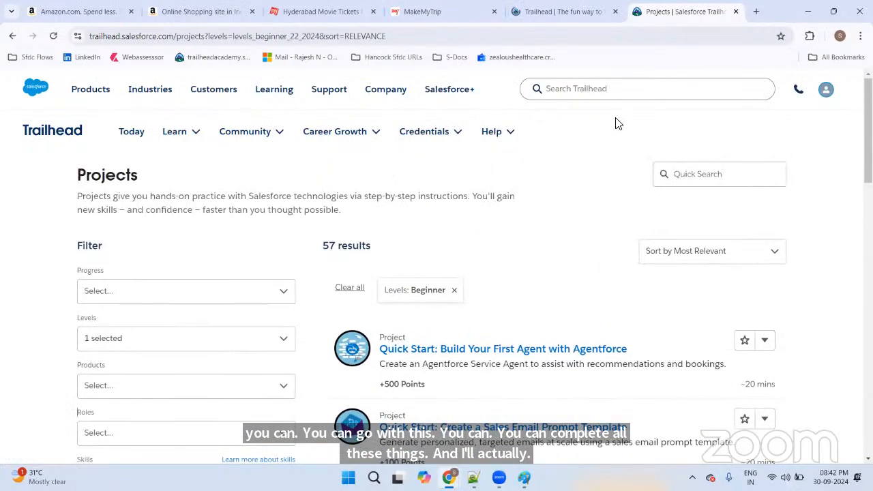
click(612, 94)
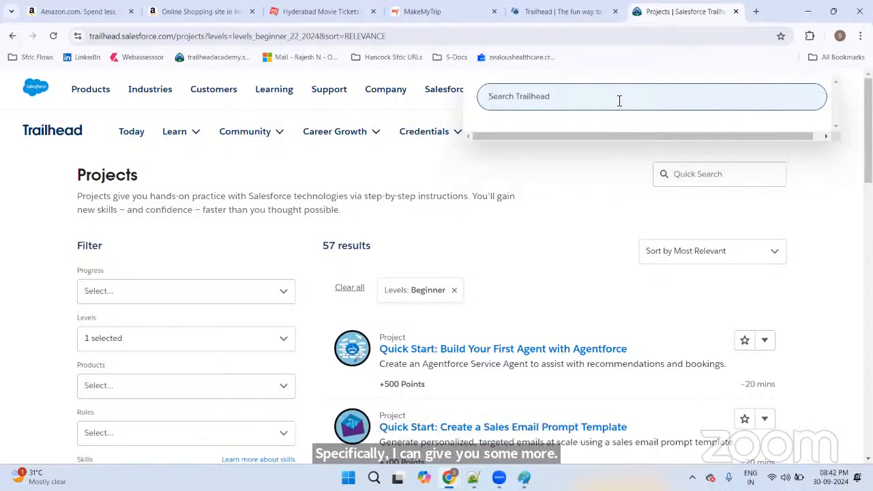
text(fecru)
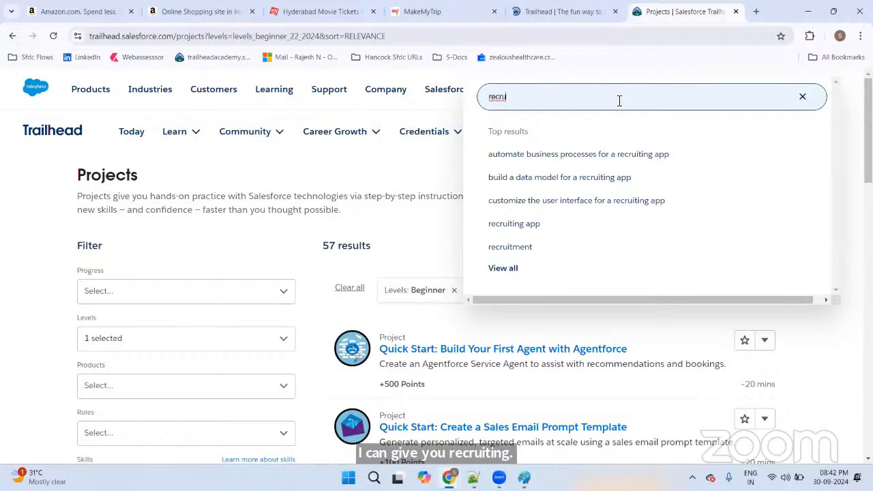
Step: Open the 'Build a Data Model for a Recruiting App' project from the recruiting app search results
click(523, 225)
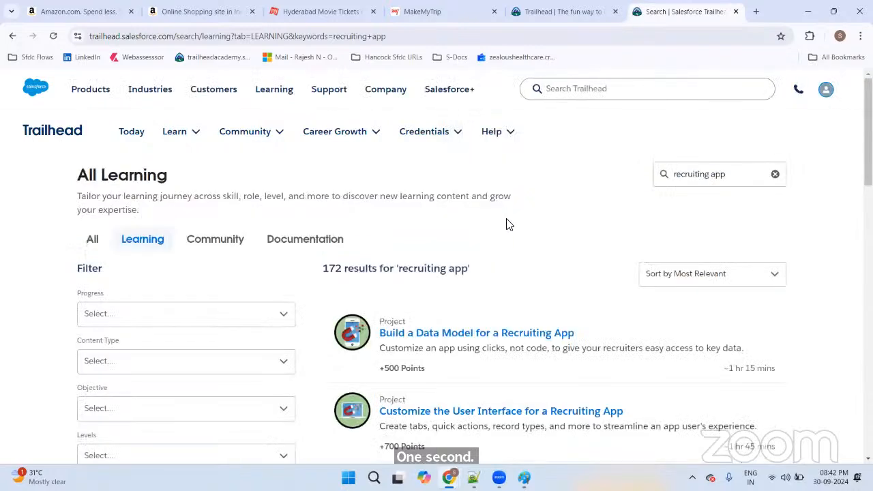
scroll(507, 221, down, 2)
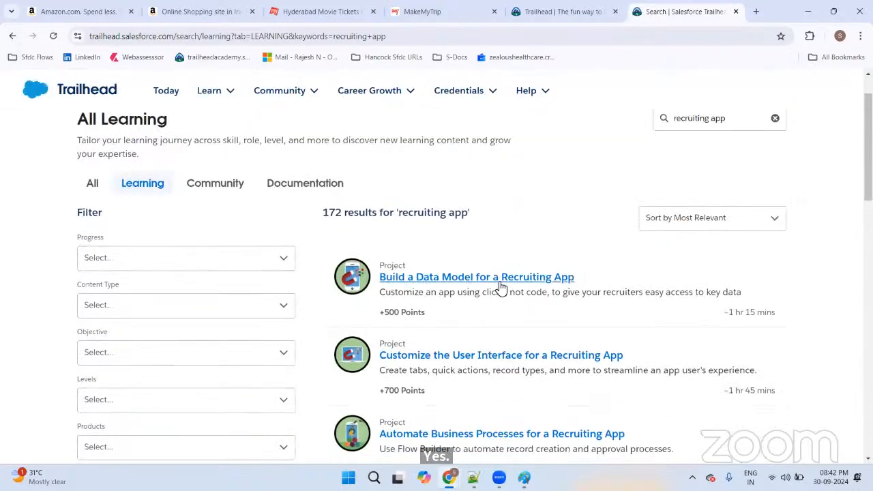
click(570, 285)
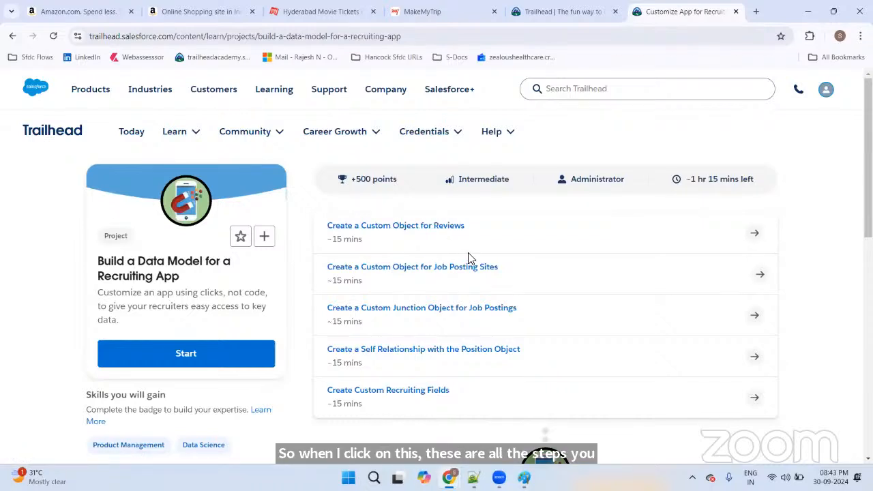
Step: Open the Create a Custom Object for Reviews step and highlight its unmanaged package instructions
click(413, 232)
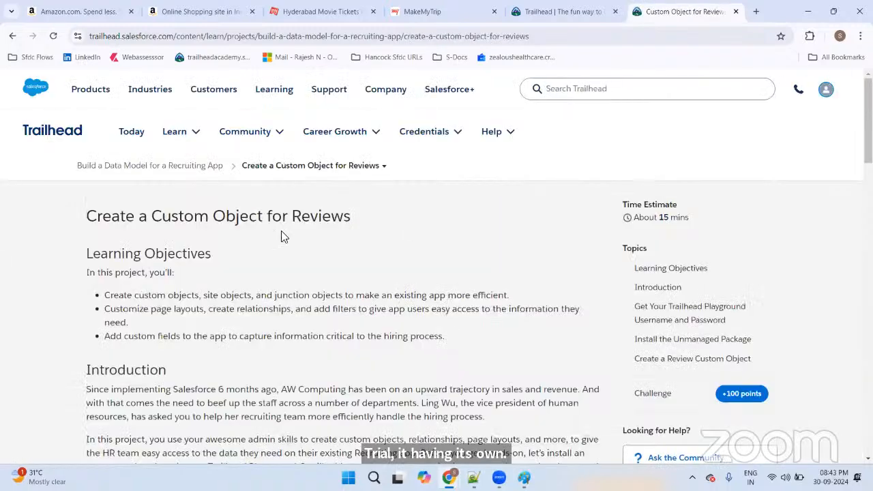
drag(88, 257, 271, 259)
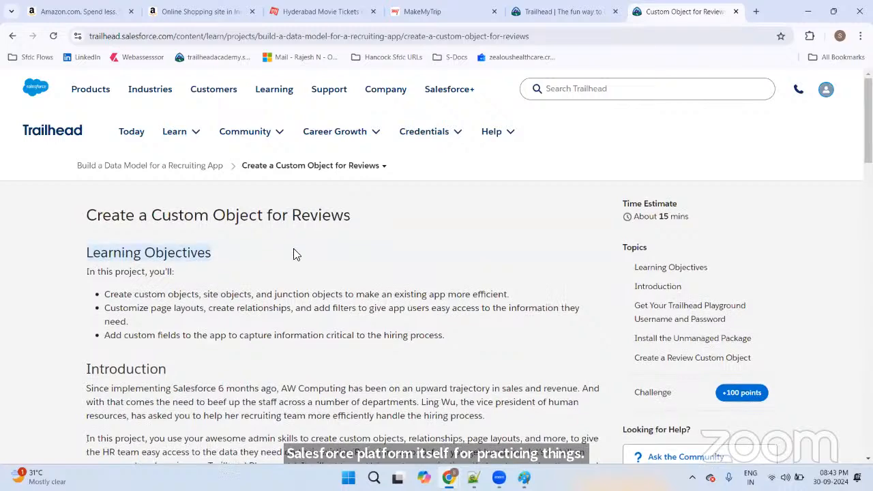
scroll(117, 257, down, 3)
scroll(273, 261, down, 3)
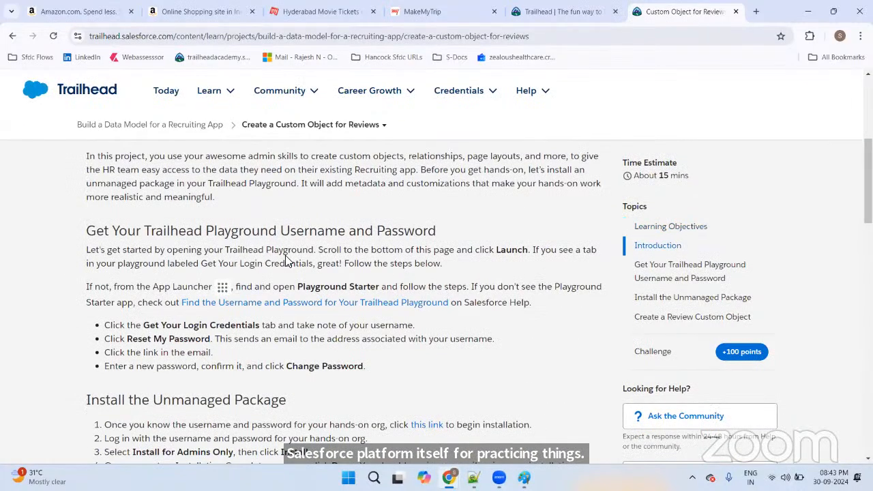
scroll(284, 258, down, 2)
drag(104, 211, 293, 286)
click(368, 268)
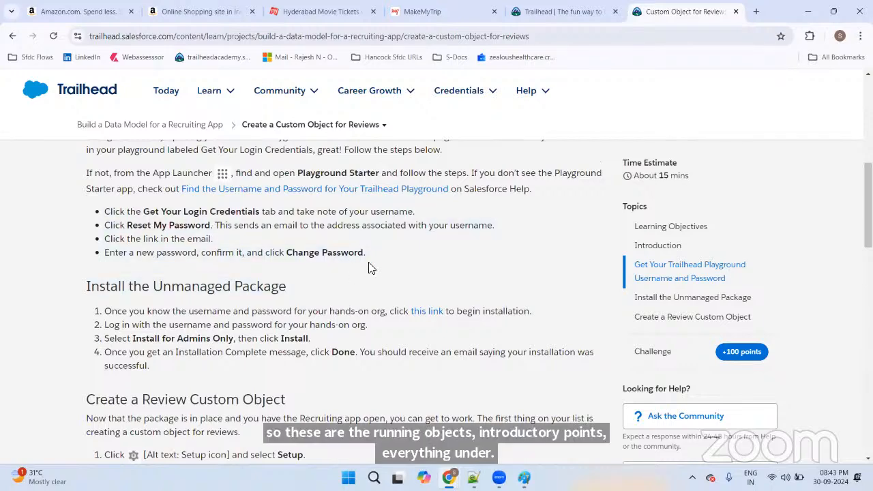
Step: Read through the Review object field table down to the +100-point Verify Step
scroll(119, 244, down, 1)
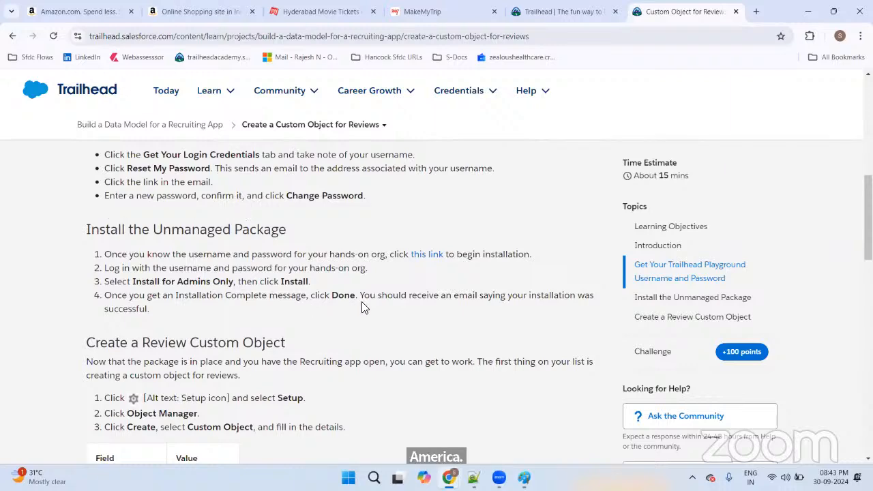
scroll(379, 307, down, 2)
scroll(379, 306, down, 2)
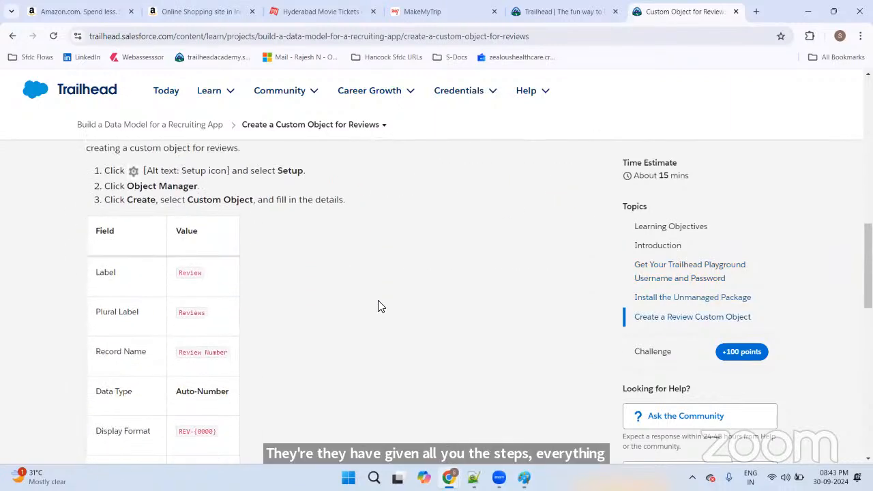
scroll(378, 306, up, 5)
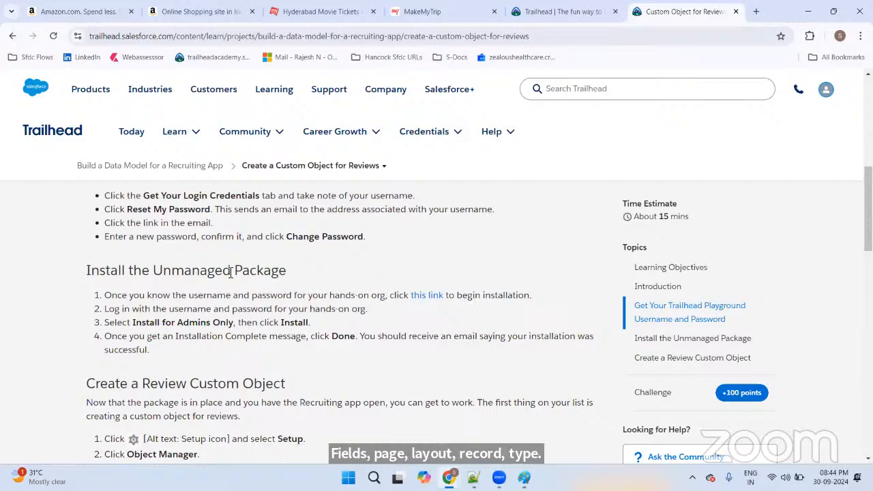
scroll(487, 285, down, 4)
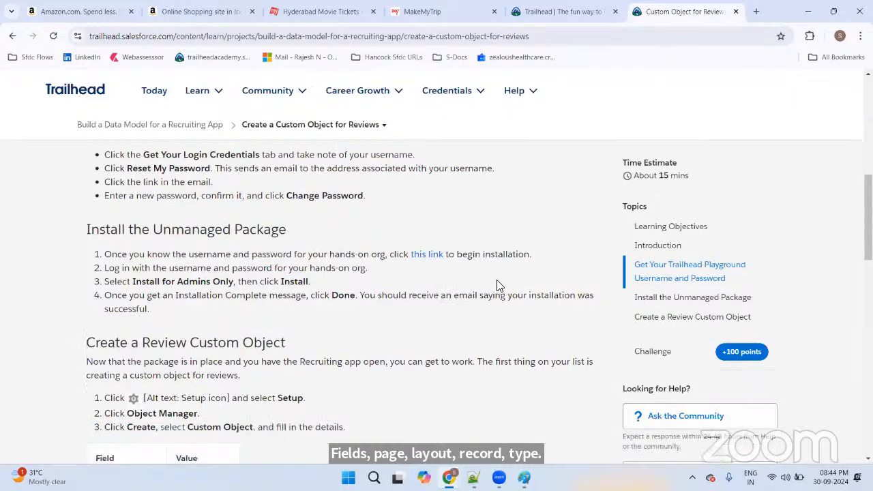
scroll(424, 286, up, 1)
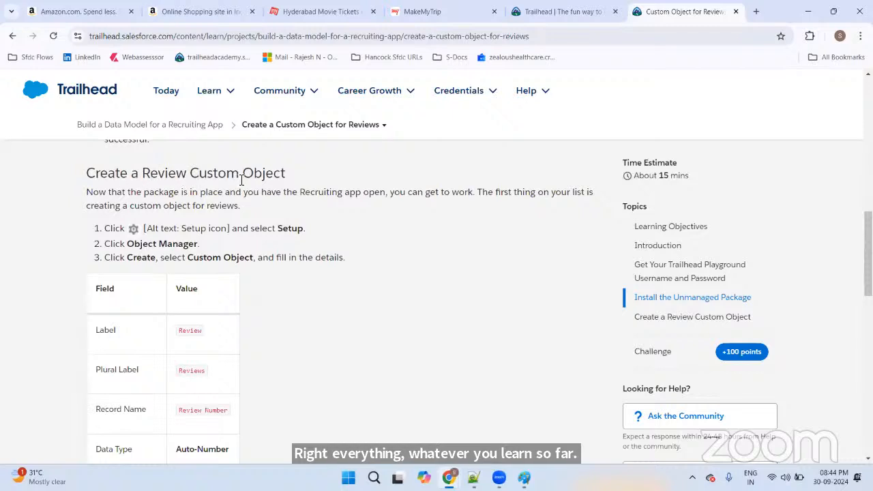
double_click(278, 228)
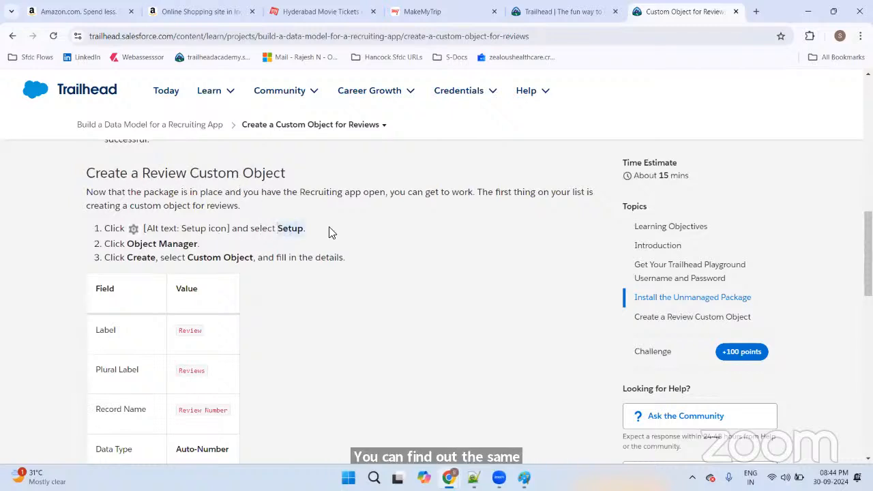
click(182, 243)
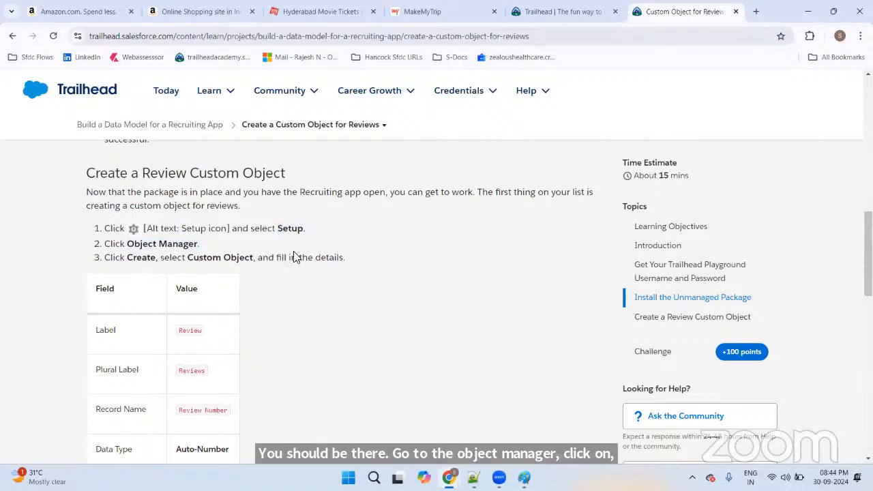
scroll(304, 249, down, 1)
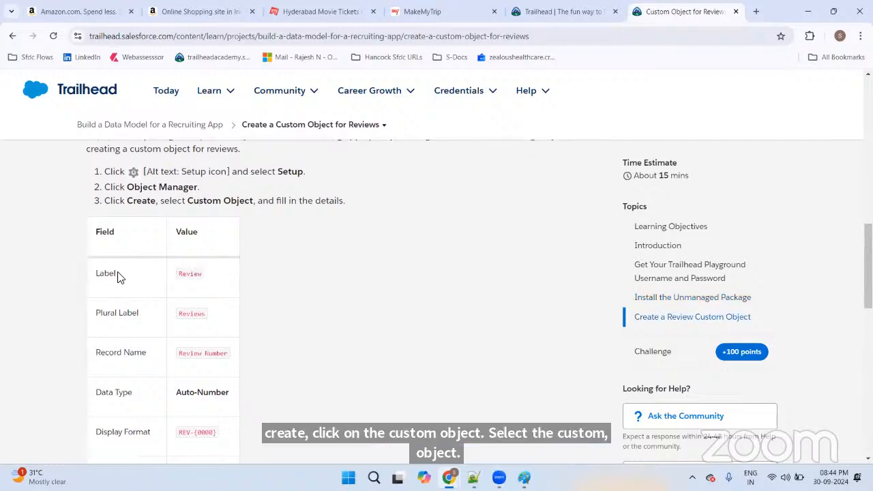
scroll(204, 274, down, 4)
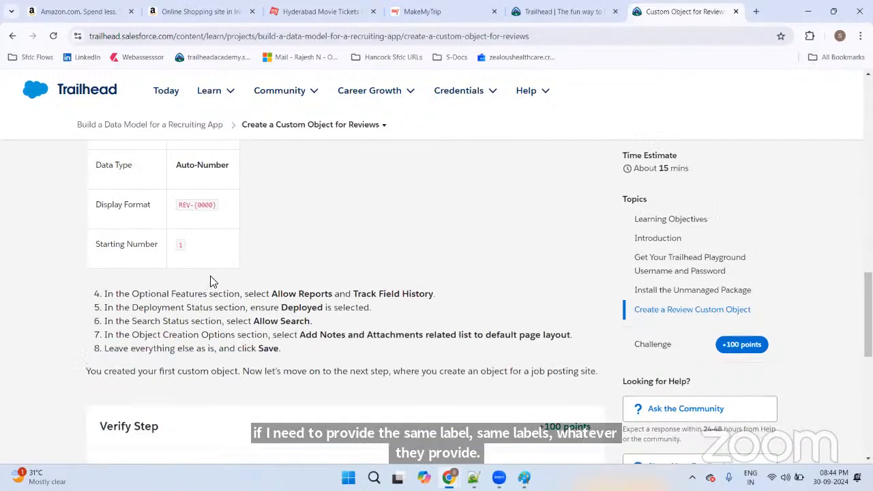
scroll(211, 281, down, 3)
scroll(215, 280, down, 1)
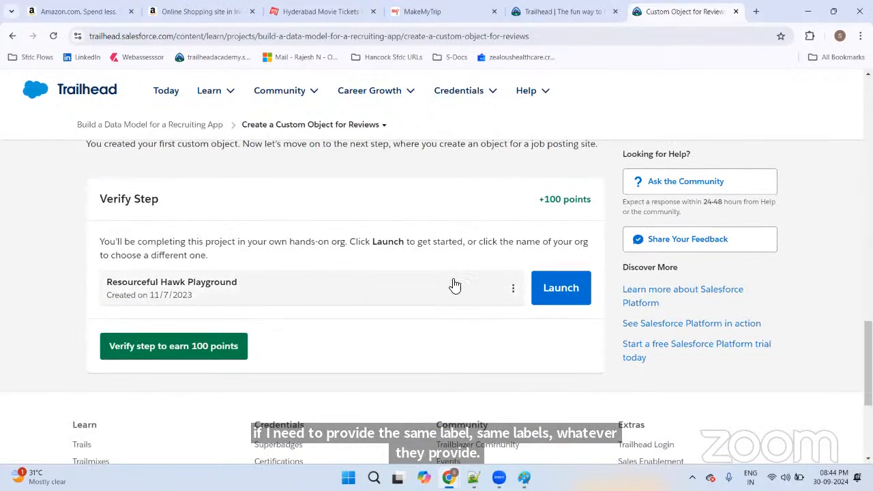
Step: Create a new hands-on playground named Cunning Badger Playground
click(512, 290)
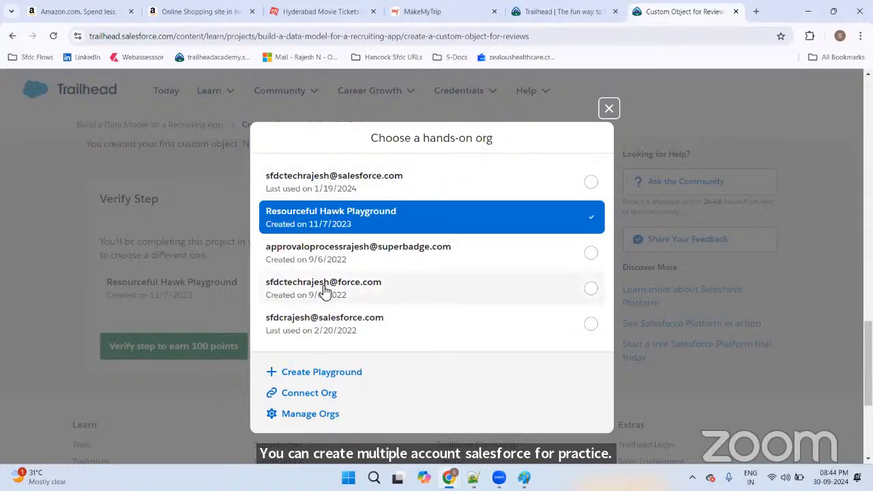
click(322, 373)
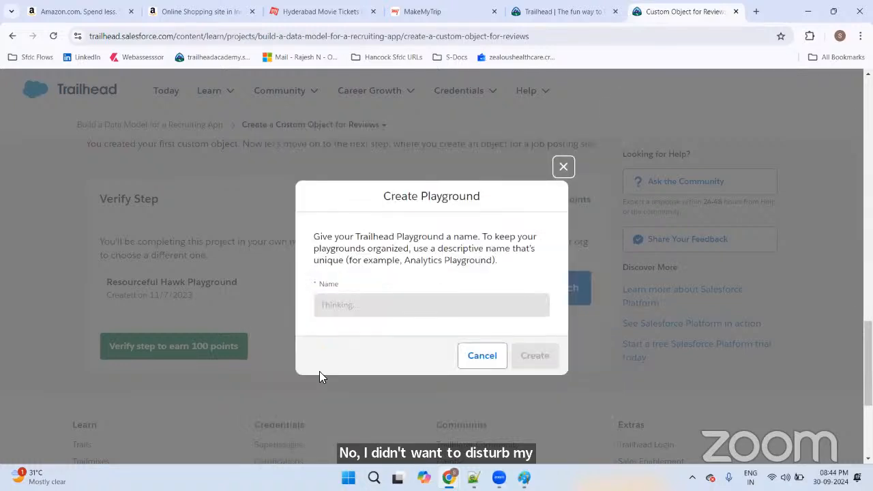
click(401, 306)
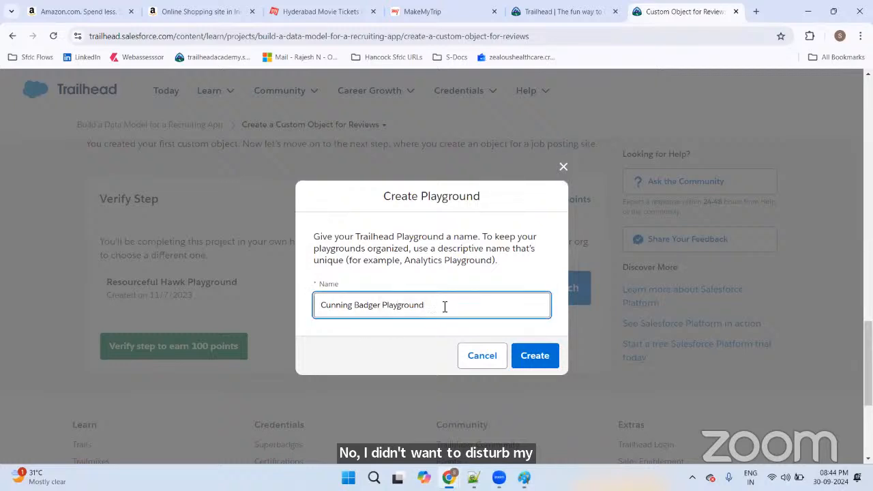
drag(444, 306, 289, 308)
click(365, 303)
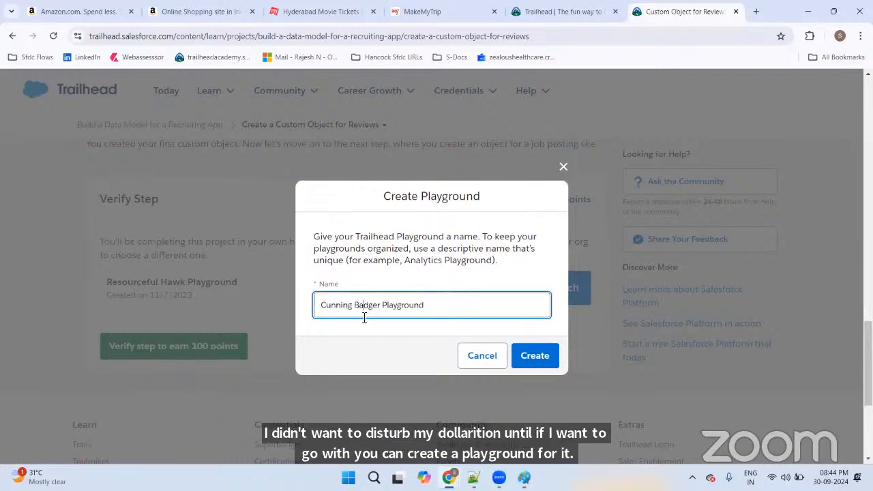
click(536, 357)
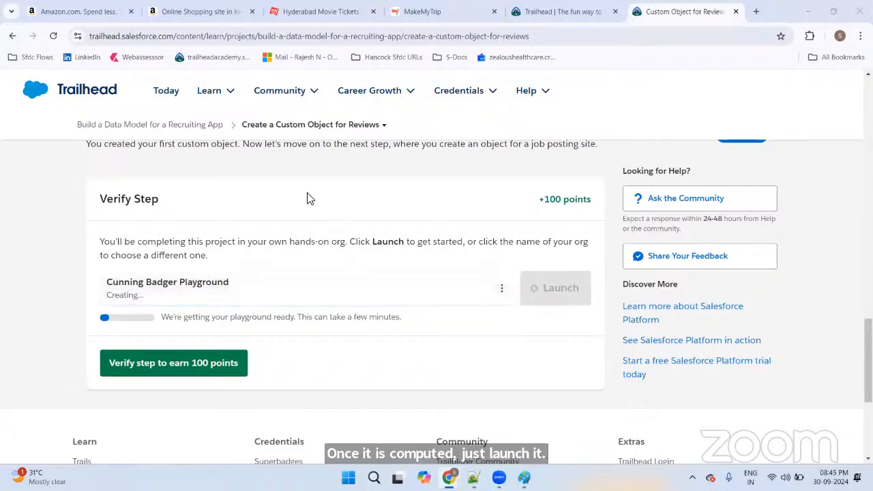
key(alt+Tab)
key(alt+Tab)
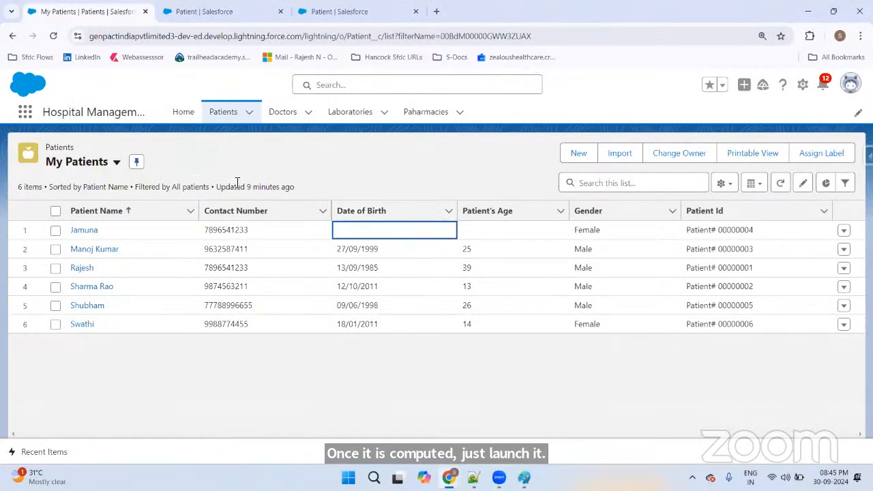
Step: Choose the hands-on org last used 1/19/2024 and launch it
key(alt+Tab)
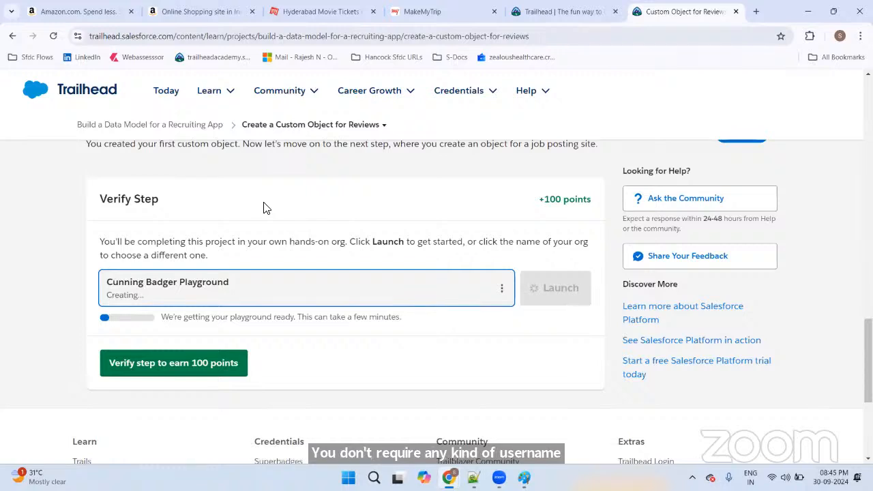
click(501, 290)
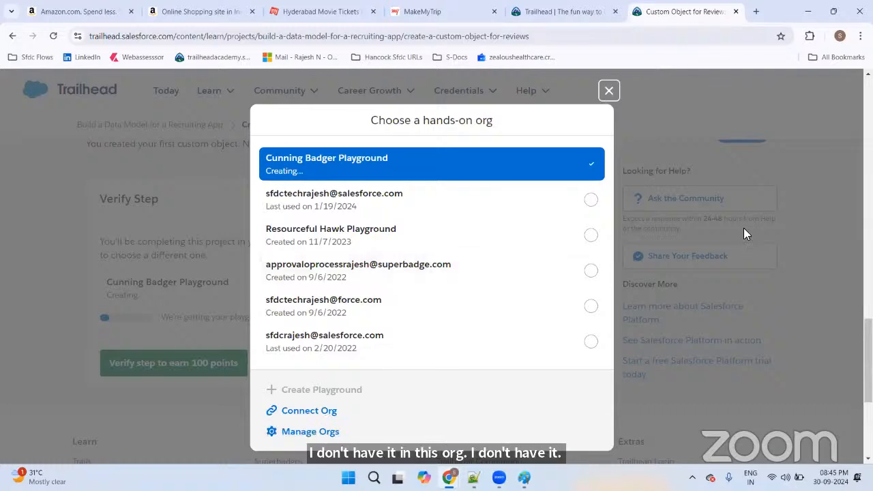
click(365, 204)
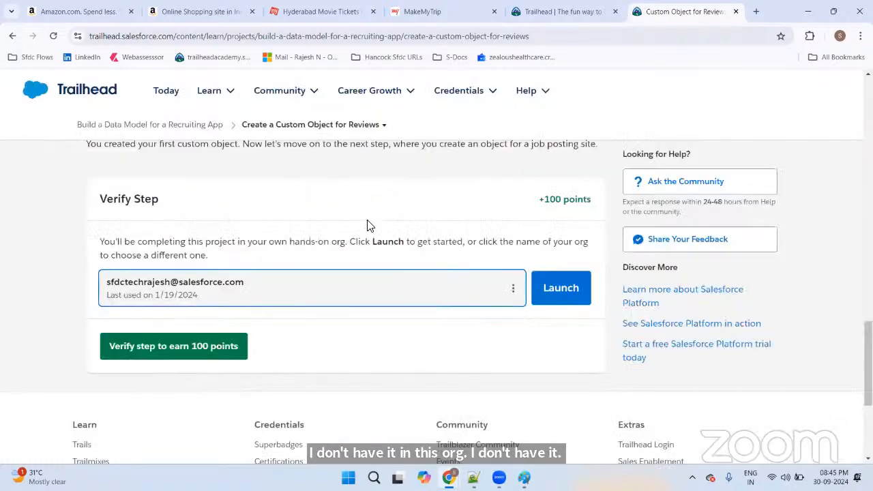
click(545, 296)
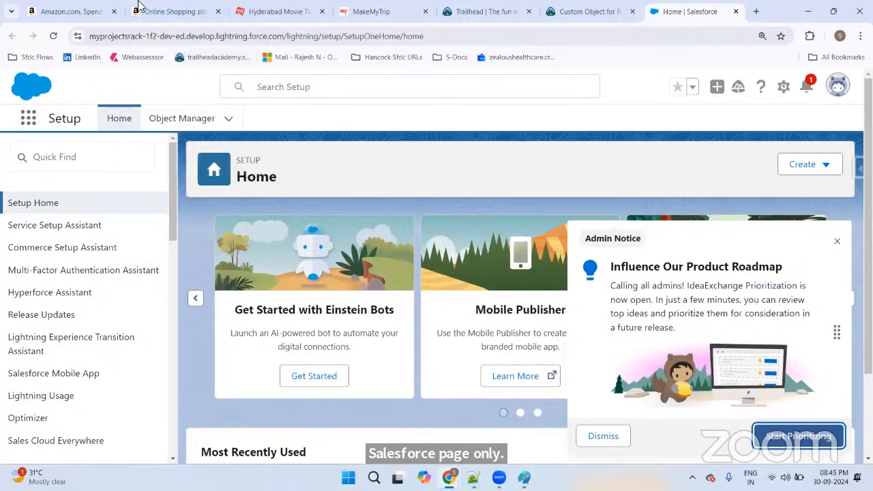
Step: Go to the project's Job Posting Sites step and scroll through it
click(590, 11)
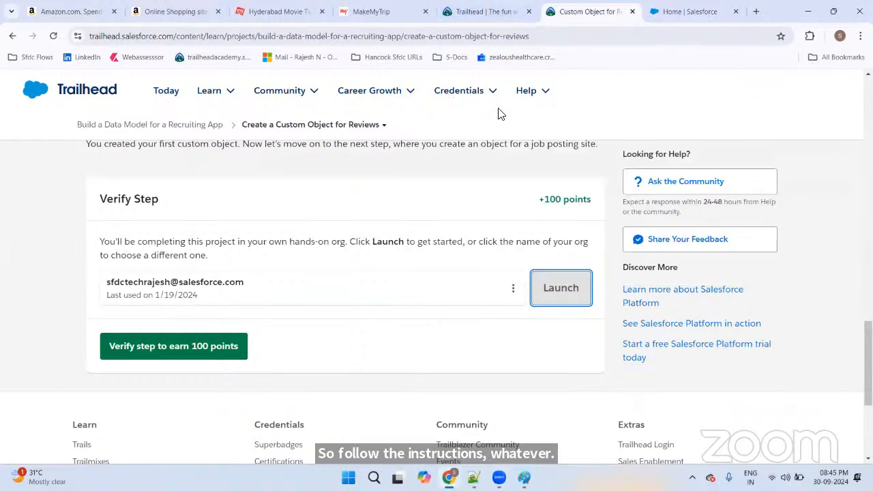
click(371, 127)
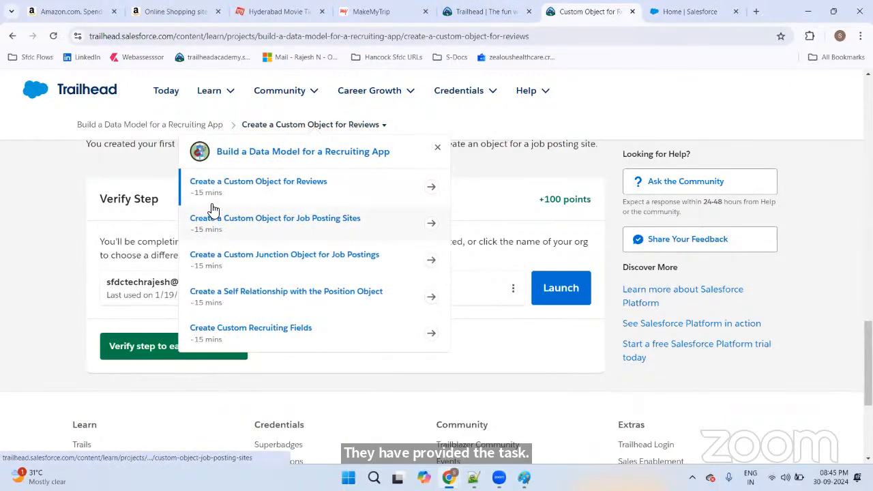
click(227, 223)
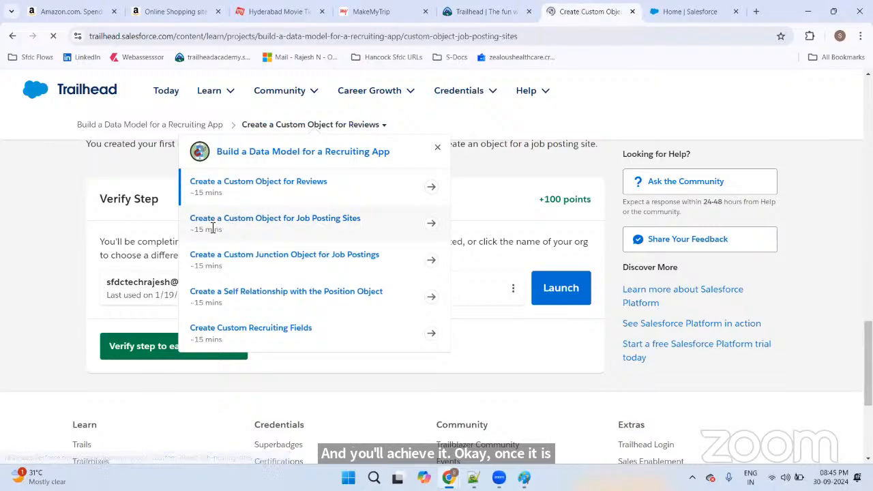
scroll(313, 291, down, 12)
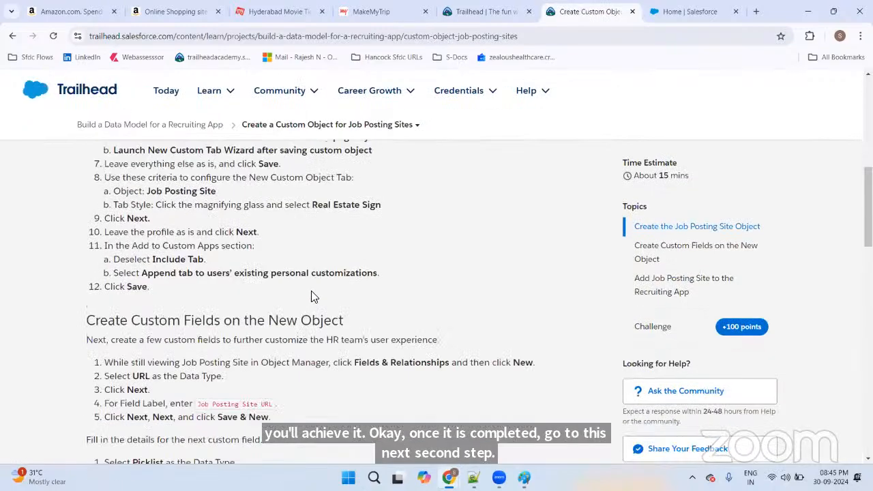
scroll(314, 291, down, 8)
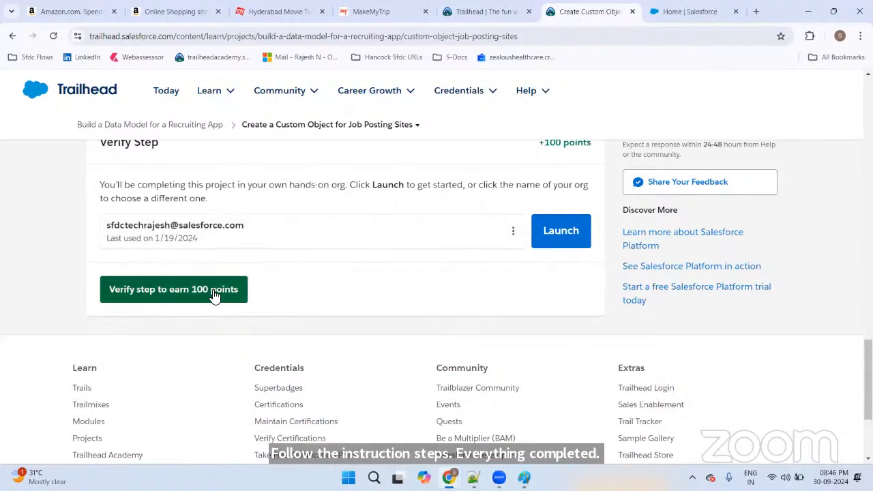
Step: Read the Custom Junction Object for Job Postings step, then return to the My Patients Salesforce window
click(371, 125)
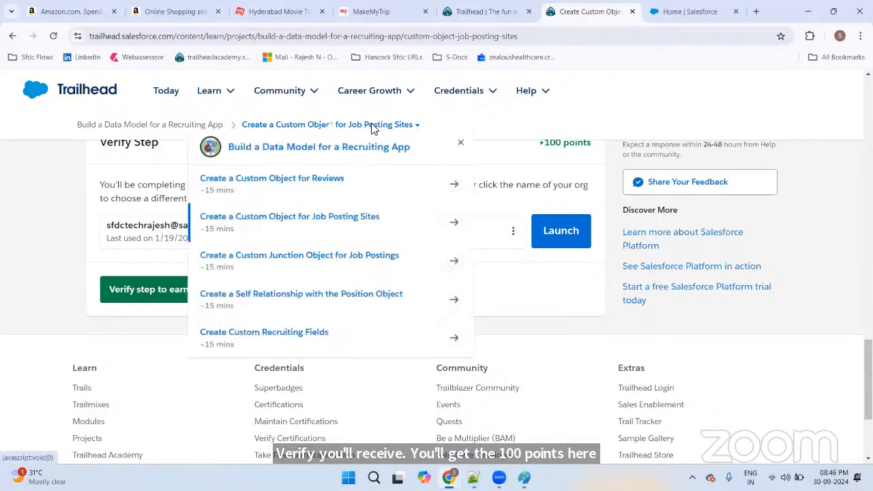
click(273, 254)
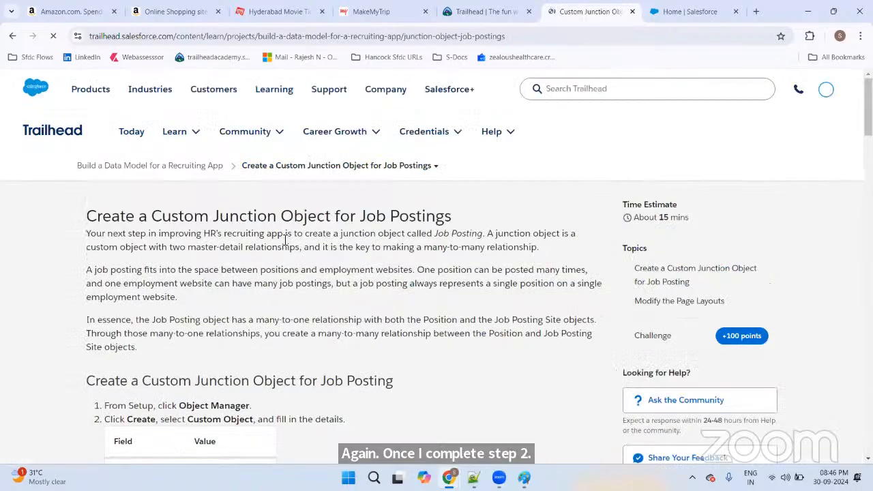
scroll(270, 242, down, 5)
scroll(271, 242, down, 15)
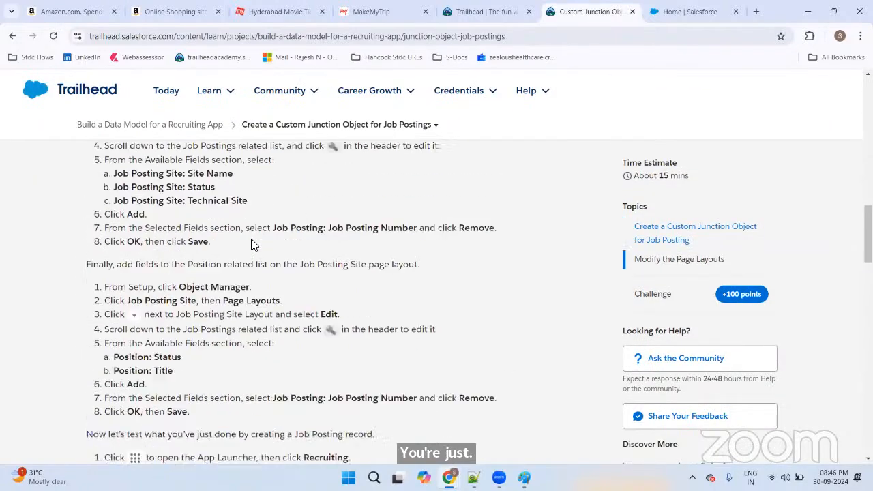
scroll(202, 360, down, 15)
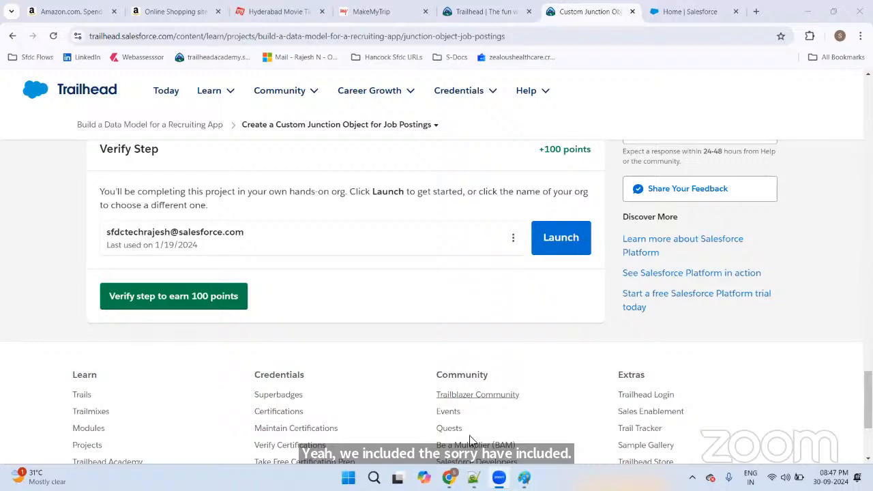
mouse_move(450, 479)
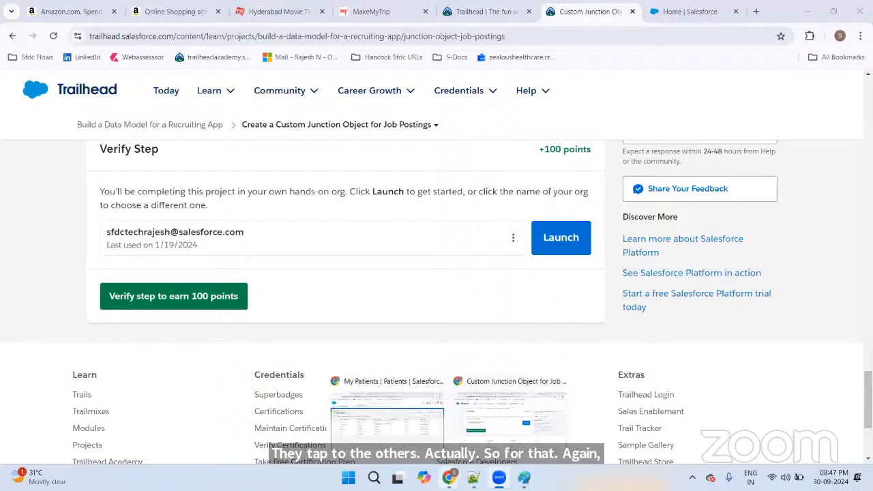
click(402, 415)
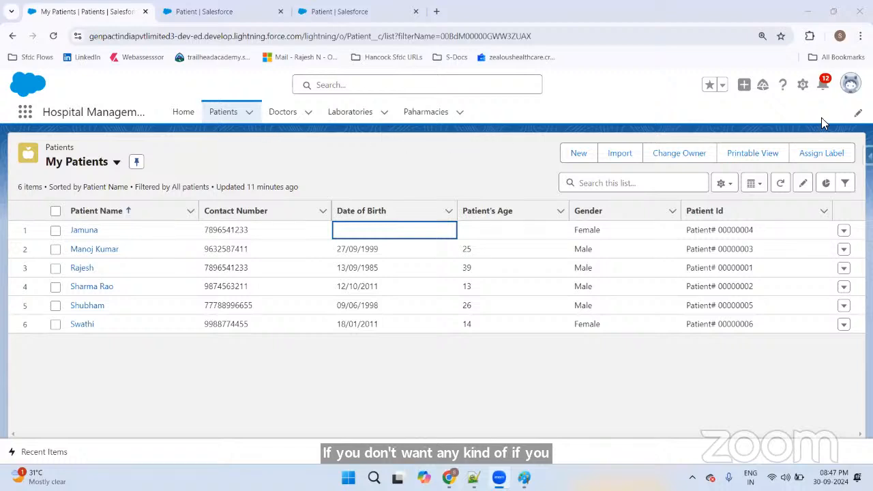
Step: Open App Manager from Salesforce Setup by searching 'app man'
click(802, 85)
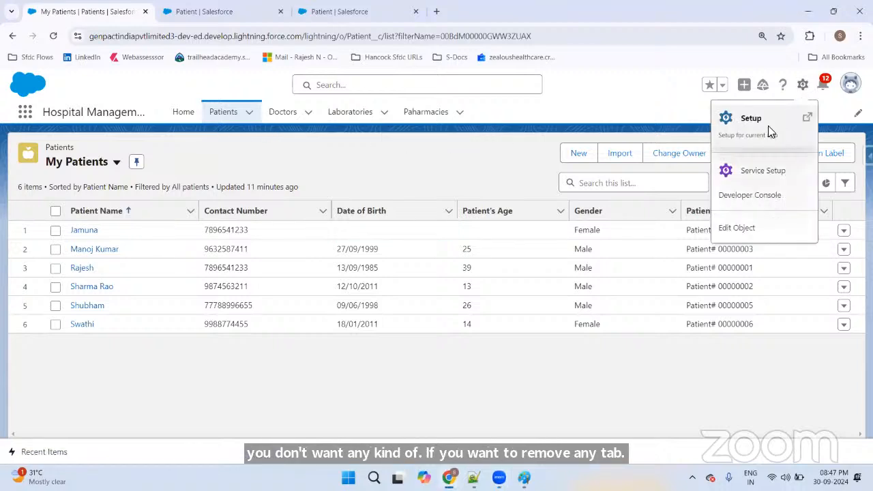
click(767, 127)
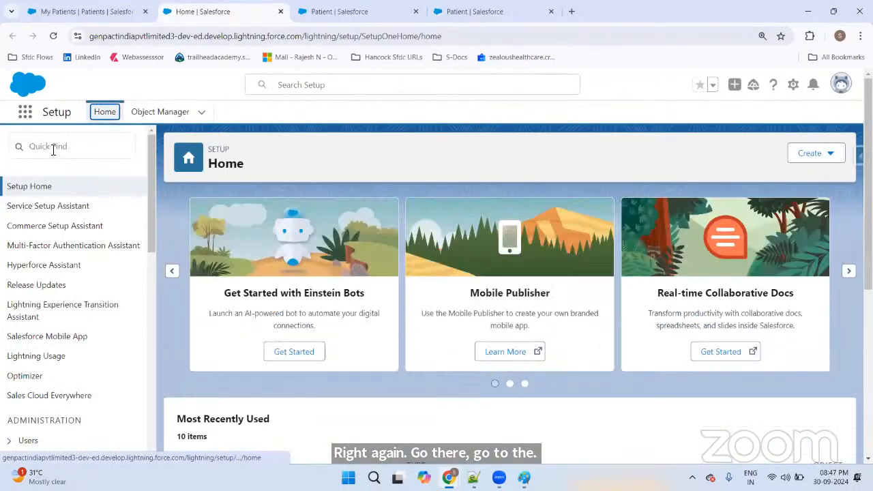
click(60, 149)
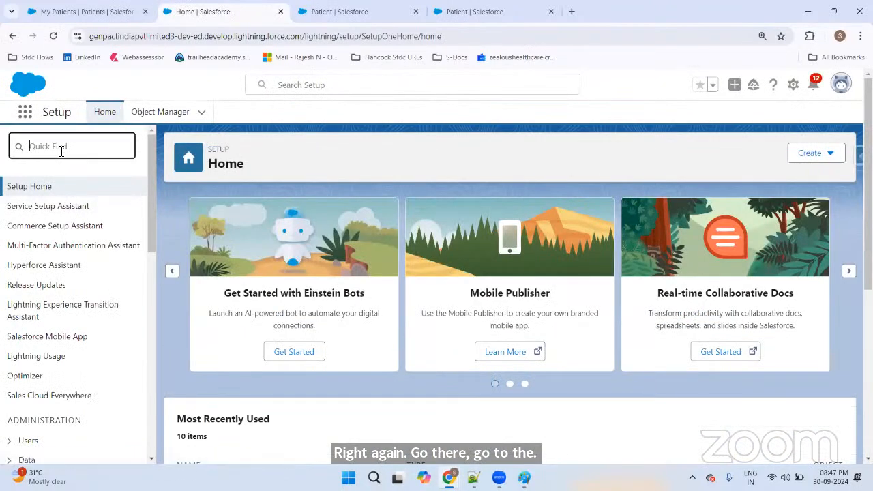
text(app man)
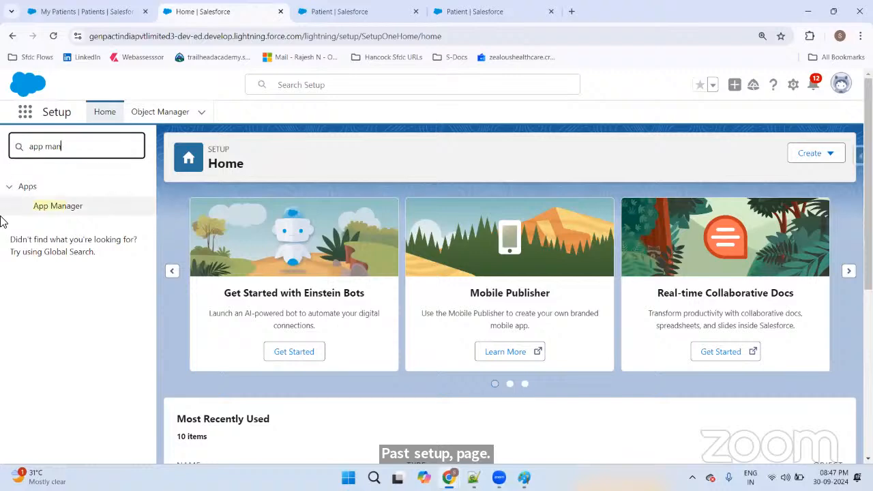
click(40, 207)
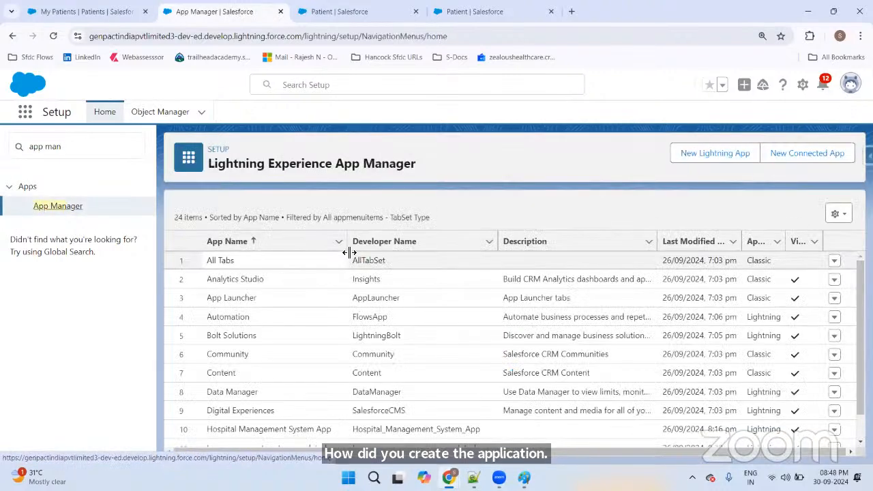
Step: Edit the Hospital Management System App from its App Manager row menu
scroll(321, 320, down, 4)
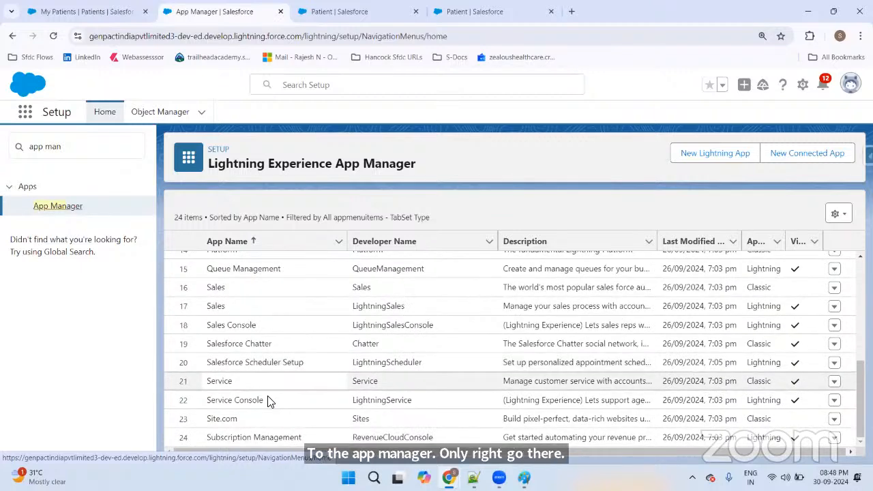
scroll(268, 346, up, 1)
scroll(276, 342, up, 1)
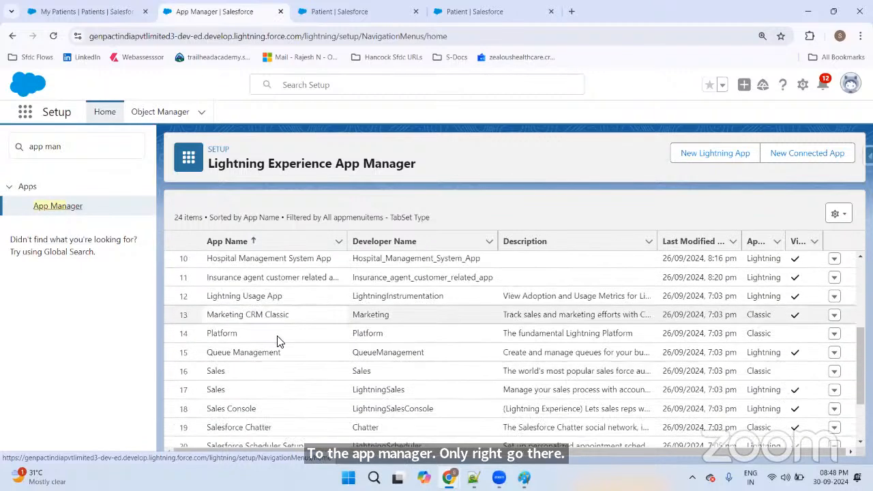
scroll(272, 351, down, 2)
scroll(268, 389, up, 3)
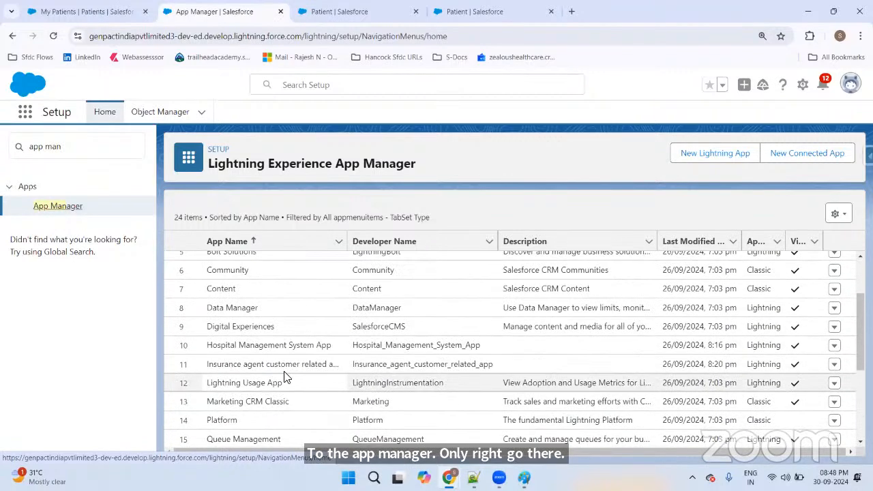
scroll(251, 368, down, 2)
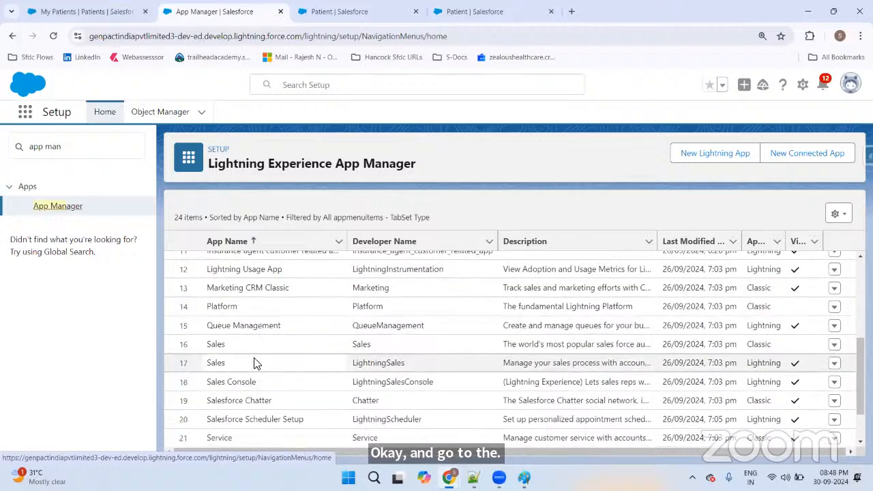
scroll(253, 360, up, 2)
click(250, 344)
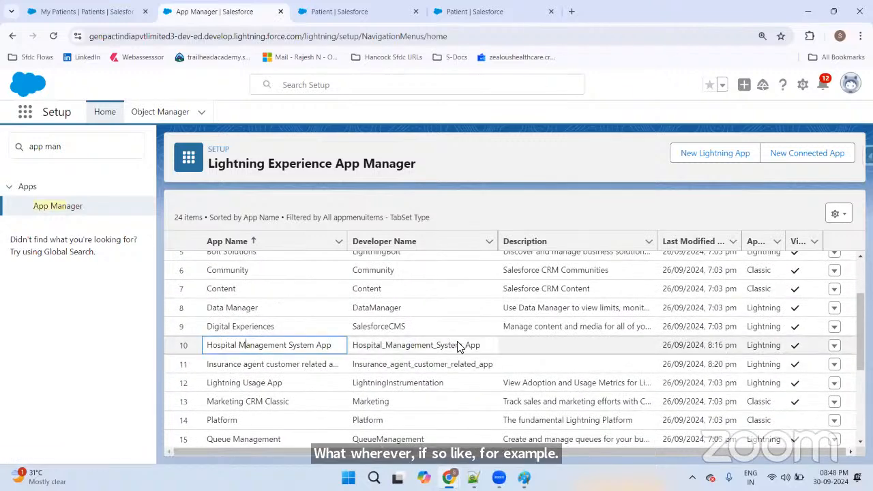
click(835, 346)
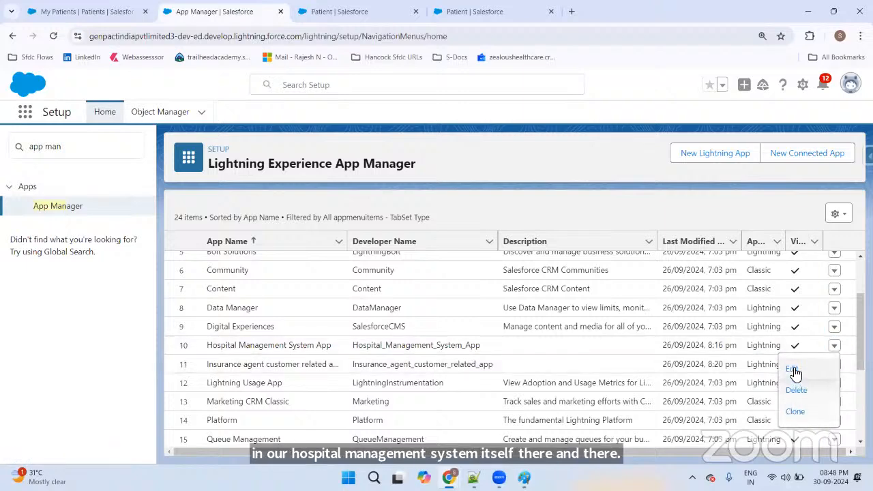
click(793, 369)
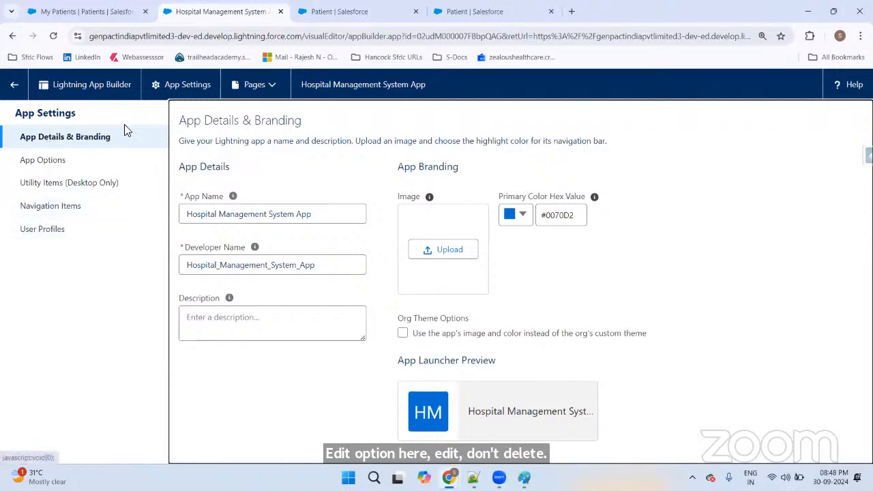
Step: Remove Paharmacies from the app's selected navigation items
click(59, 204)
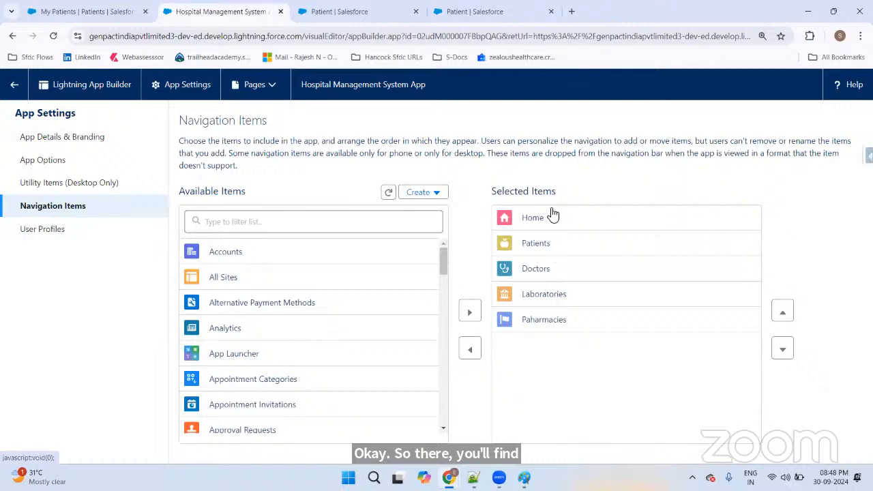
click(563, 321)
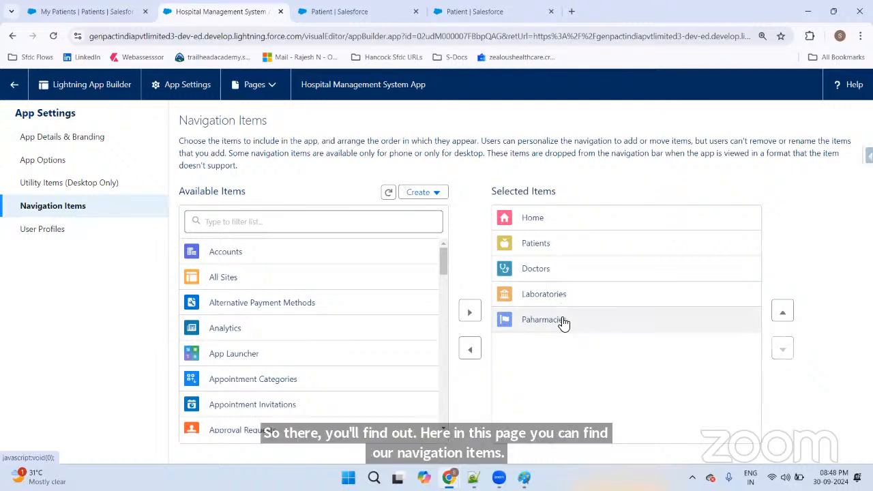
click(464, 343)
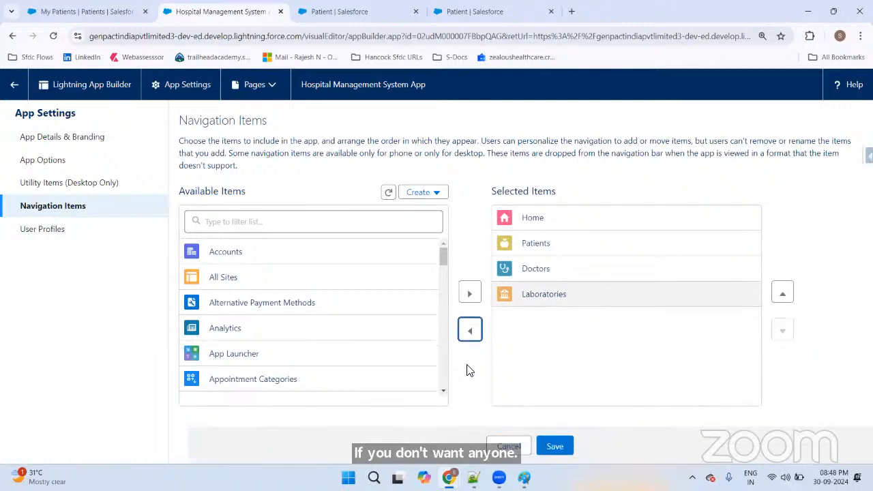
Step: Filter the Available Items list with 'ph' and 'pha', then browse the full list
click(334, 221)
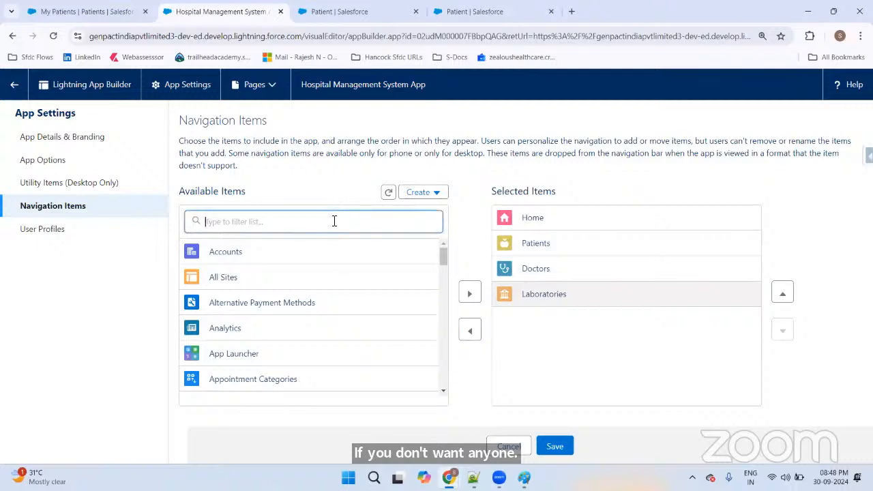
text(ph)
key(BackSpace)
key(BackSpace)
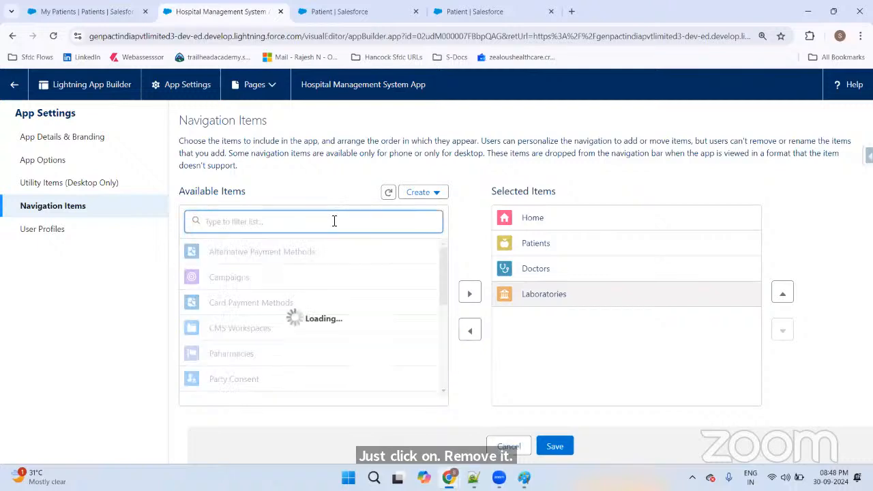
text(pha)
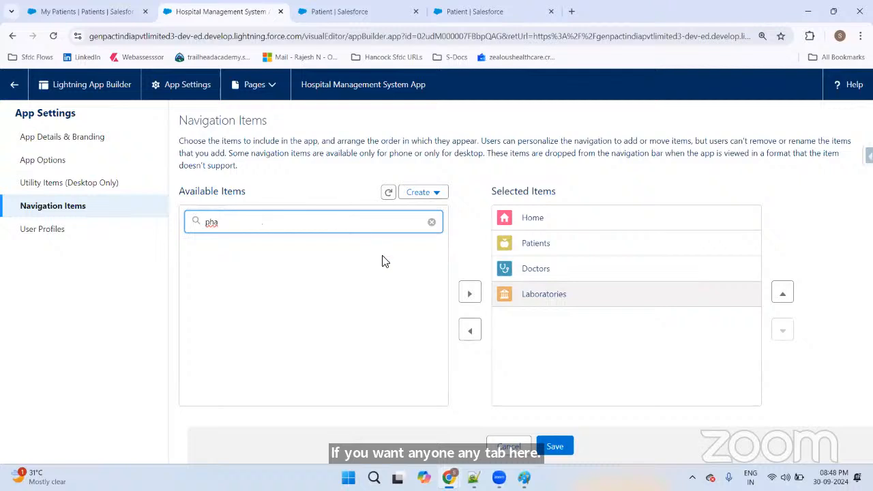
key(BackSpace)
key(BackSpace)
key(BackSpace)
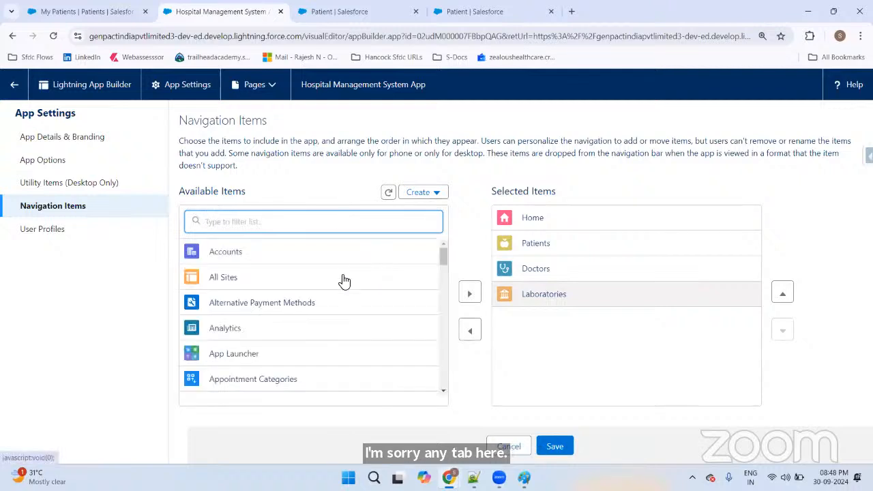
scroll(346, 255, down, 1)
scroll(344, 257, down, 10)
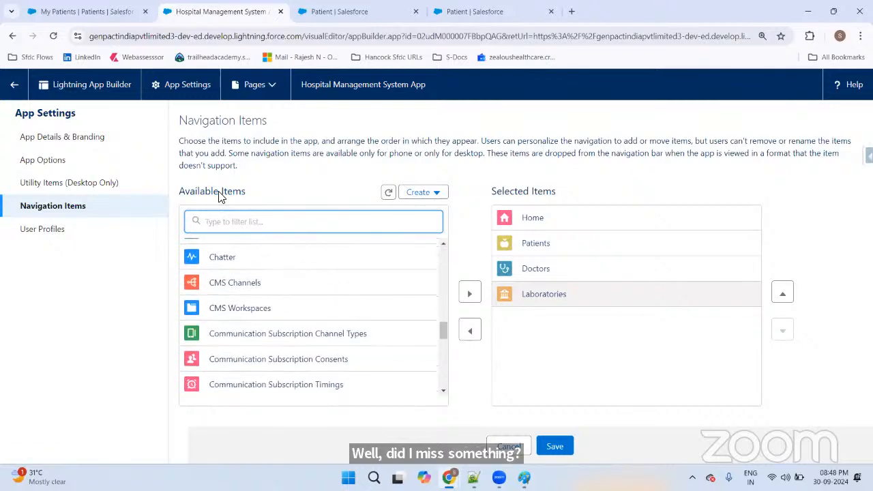
Step: Try 'Pharma' and 'P' as filters, then scroll Available Items to locate Paharmacies
text(Pha)
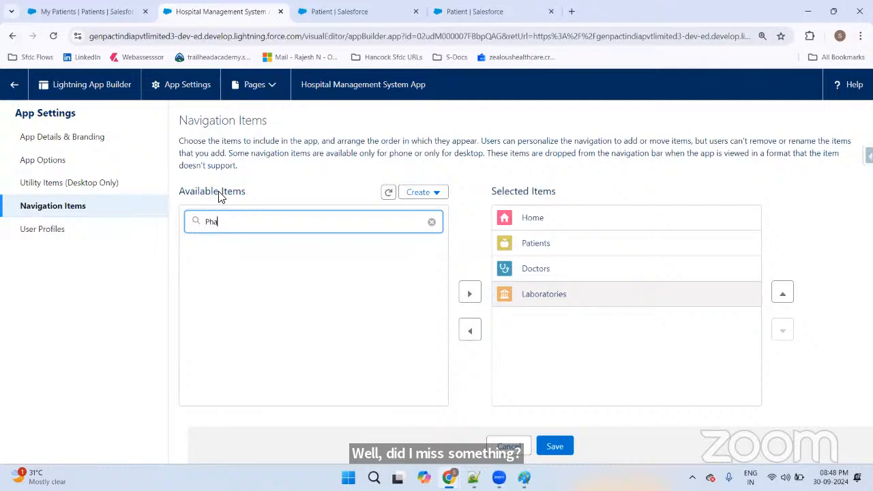
text(rma)
key(BackSpace)
key(BackSpace)
key(BackSpace)
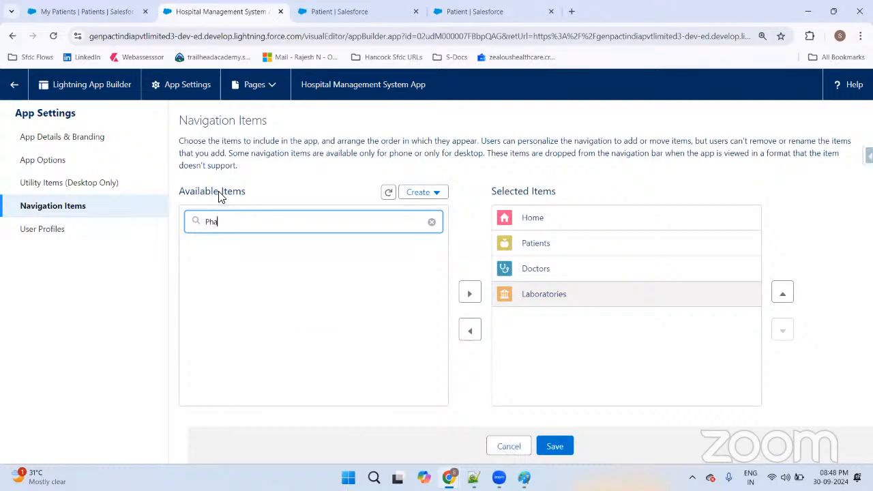
key(BackSpace)
key(BackSpace)
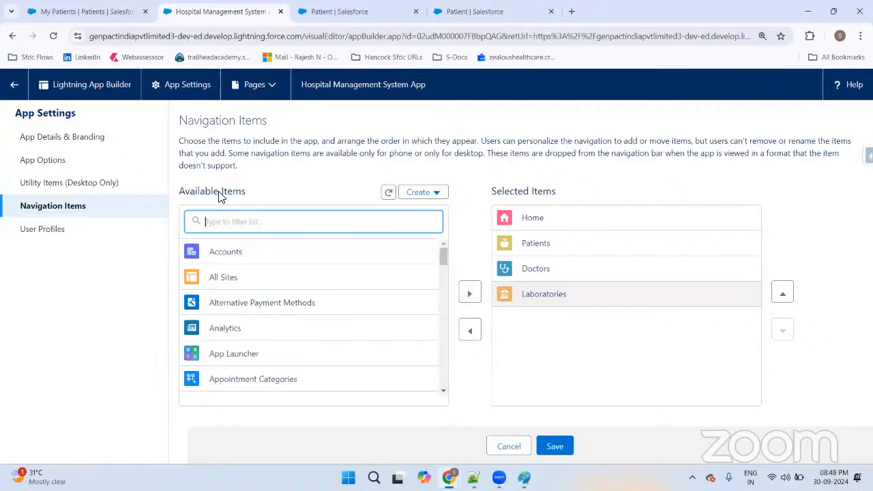
text(P)
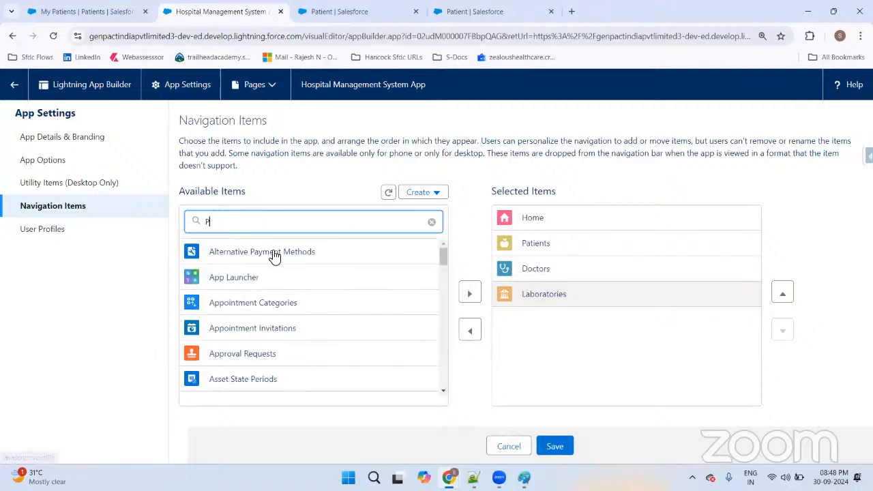
key(BackSpace)
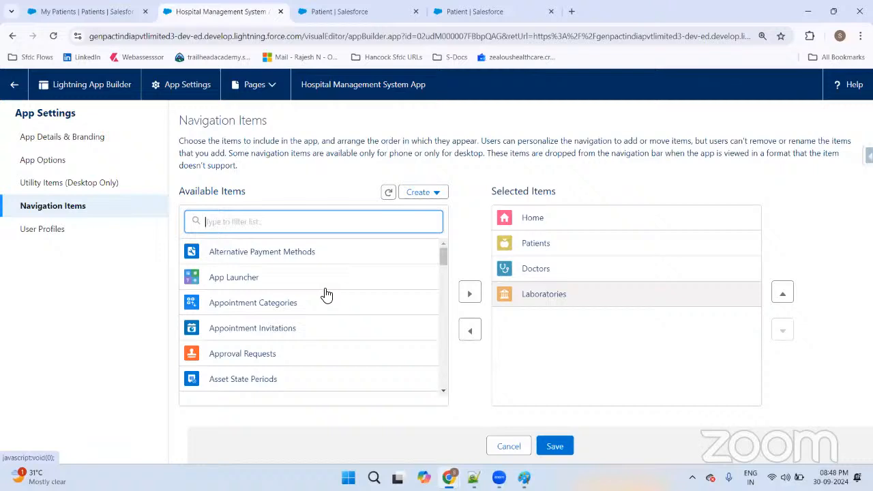
scroll(315, 308, down, 15)
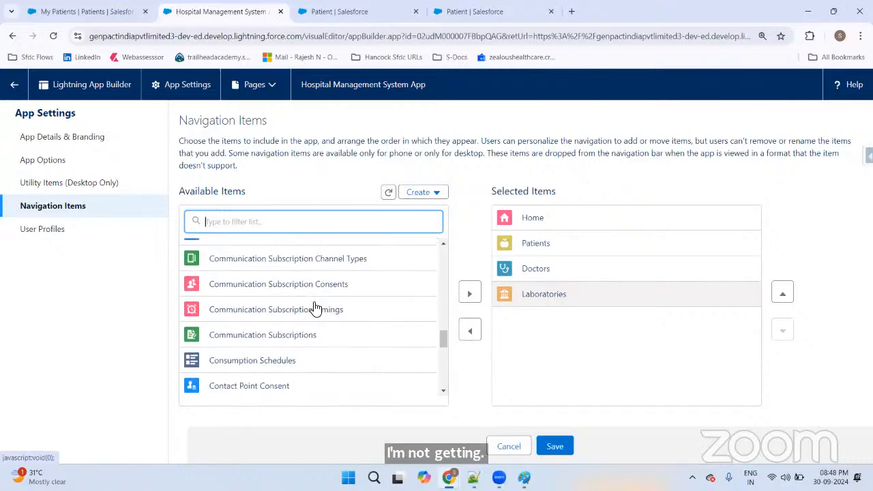
scroll(314, 308, down, 15)
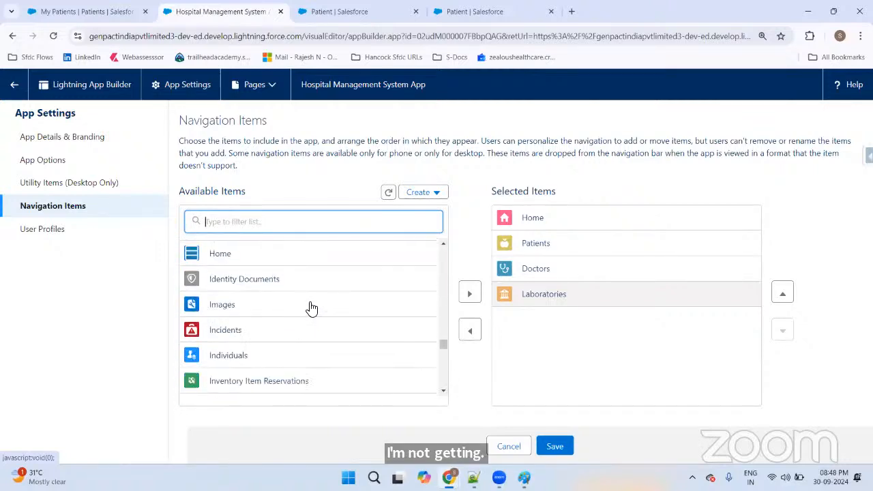
scroll(311, 308, down, 4)
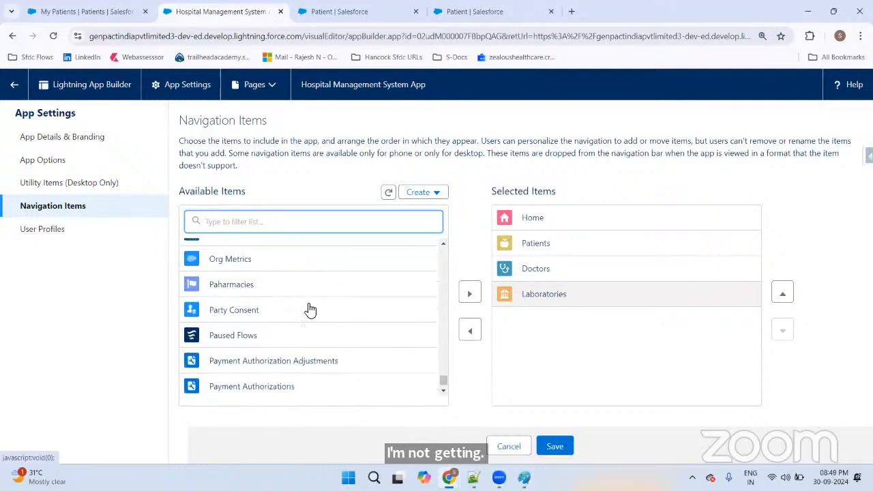
Step: Move Paharmacies from Available Items back into the selected navigation items, after Laboratories
click(264, 291)
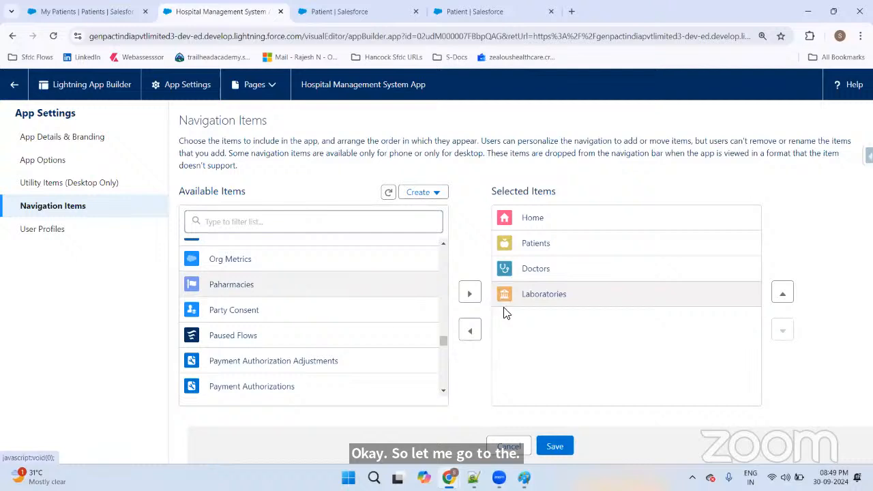
click(469, 293)
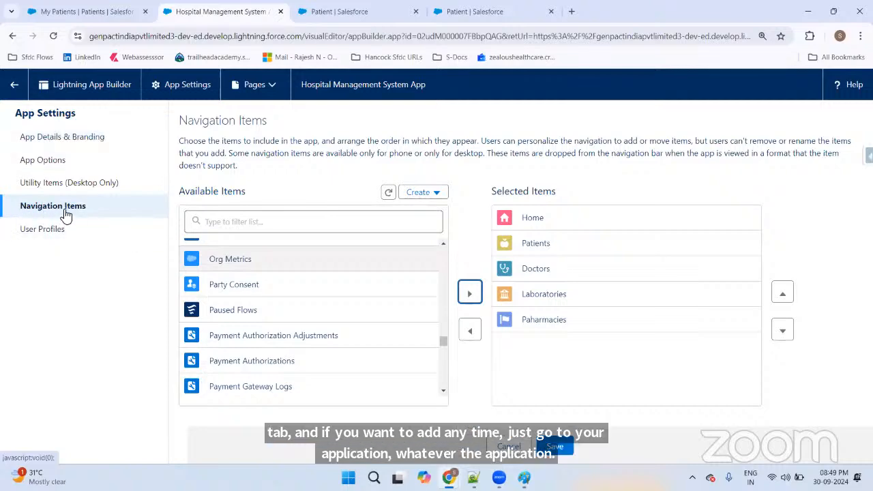
mouse_move(523, 477)
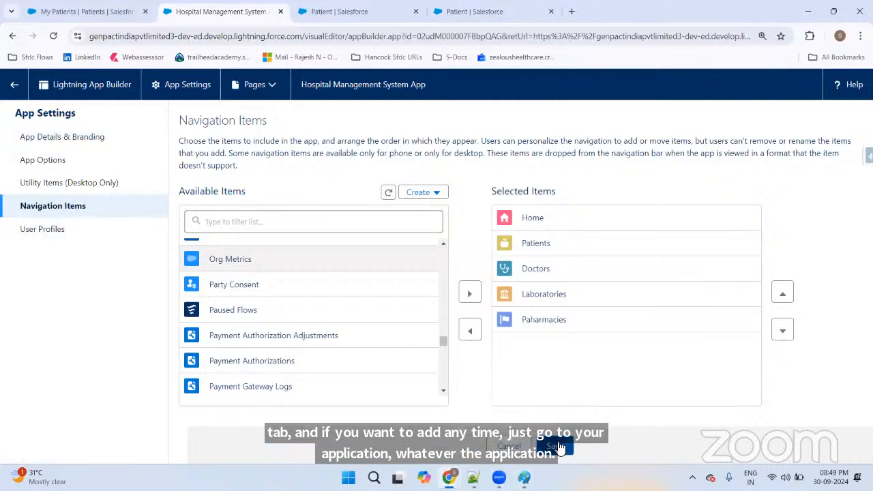